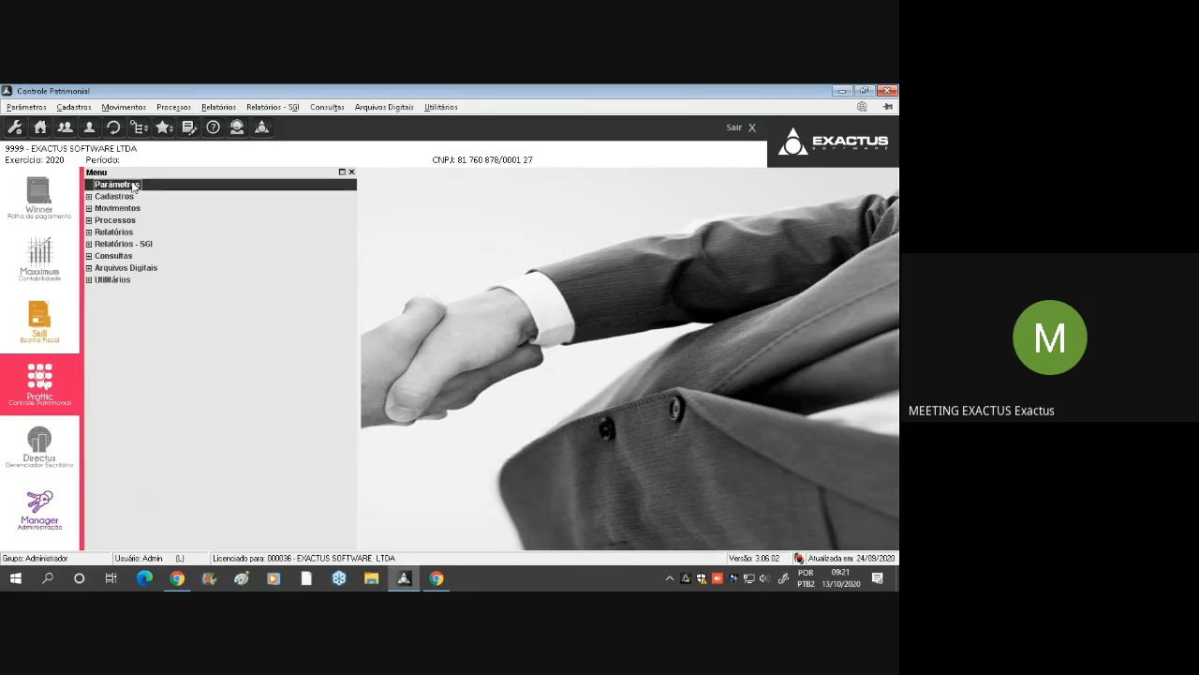
Open the company parameters and examine the options for the Mês de Implantação
{"action": "double_click", "coordinate": [134, 186]}
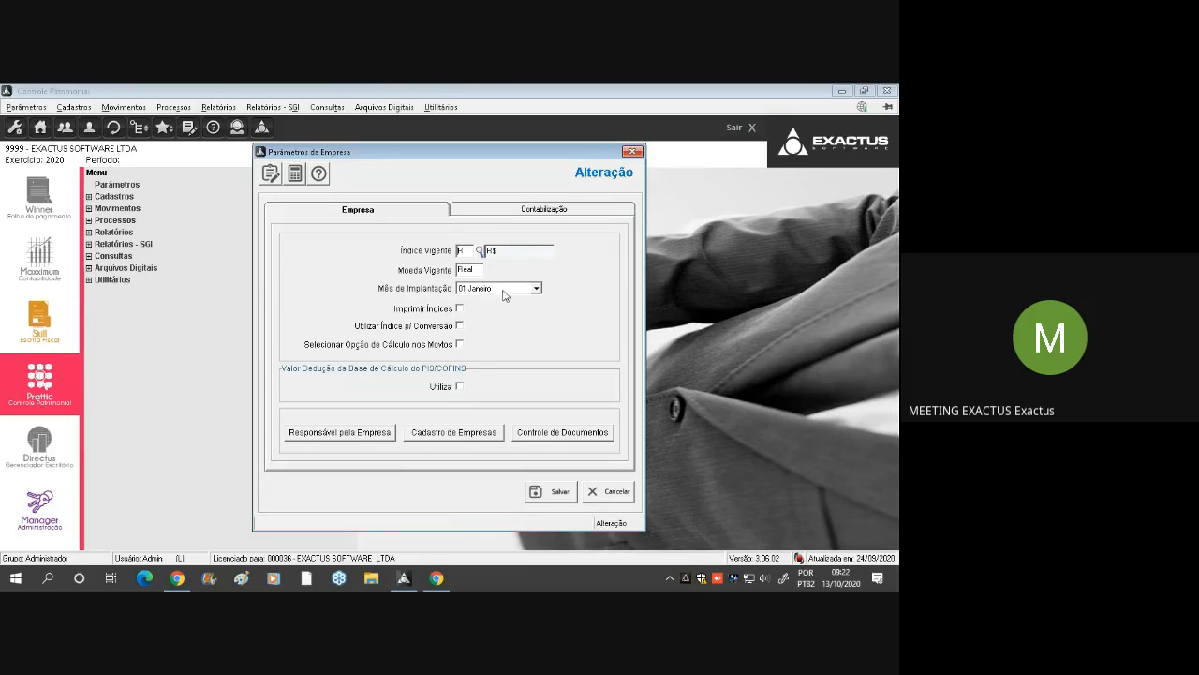
{"action": "left_click", "coordinate": [503, 292]}
{"action": "left_click", "coordinate": [513, 292]}
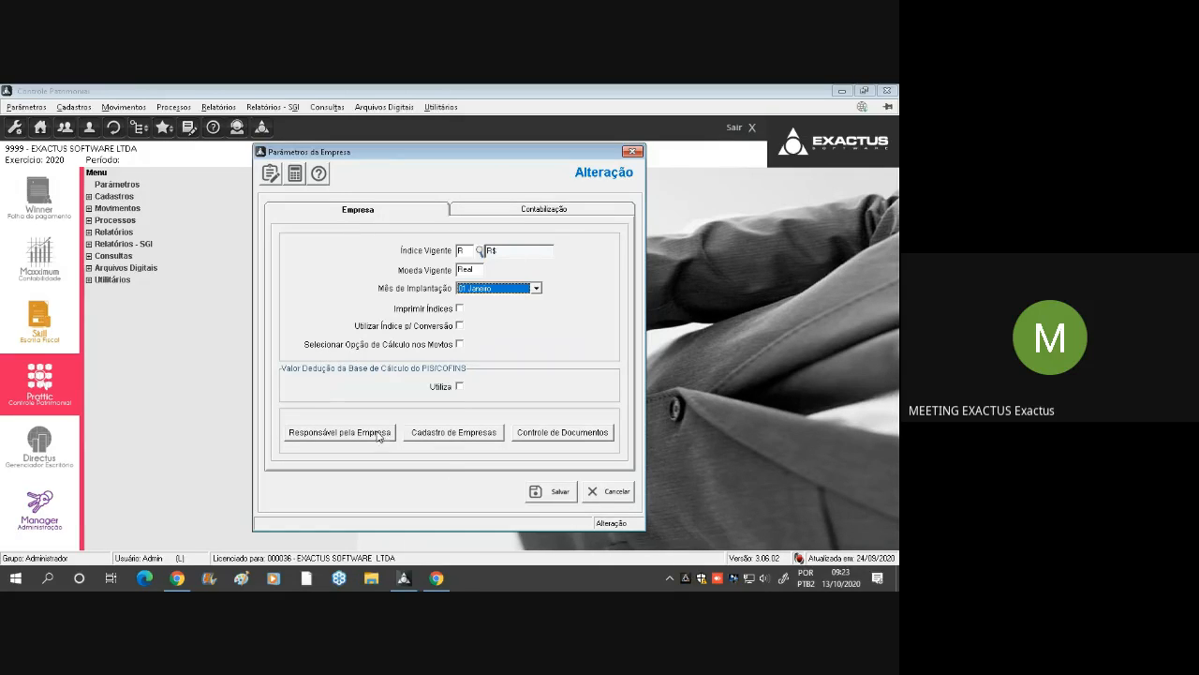
Switch to Google Meet, admit the waiting participant, and return to Controle Patrimonial
{"action": "left_click", "coordinate": [437, 579]}
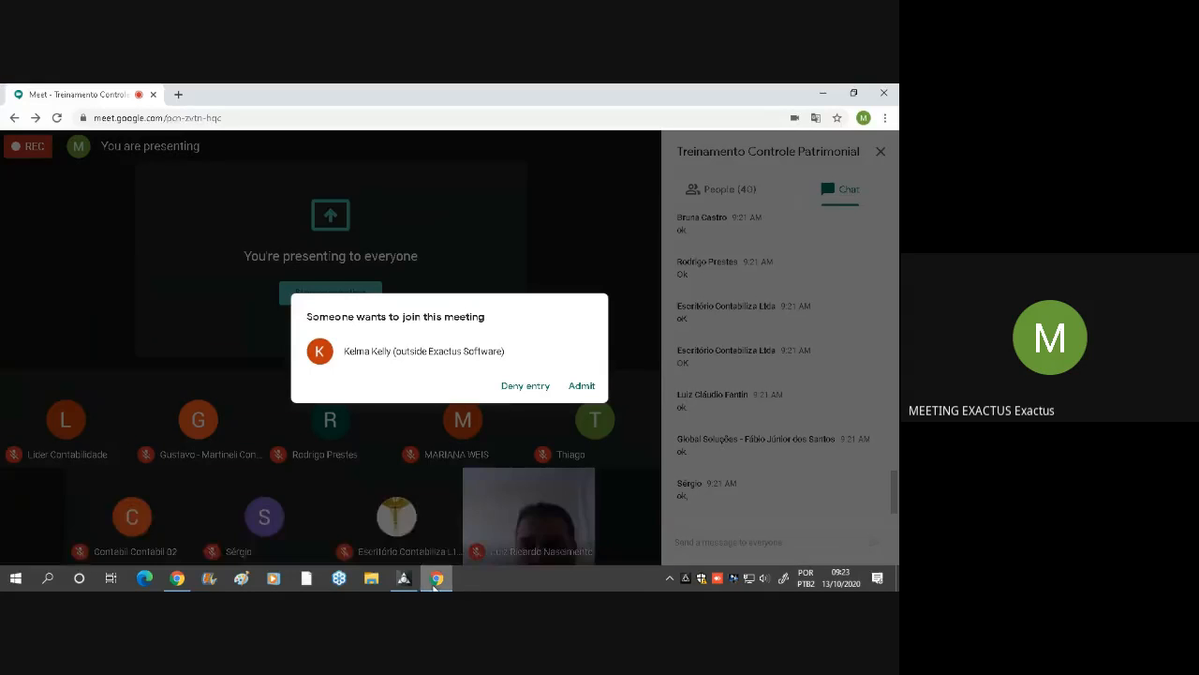
{"action": "left_click", "coordinate": [582, 386]}
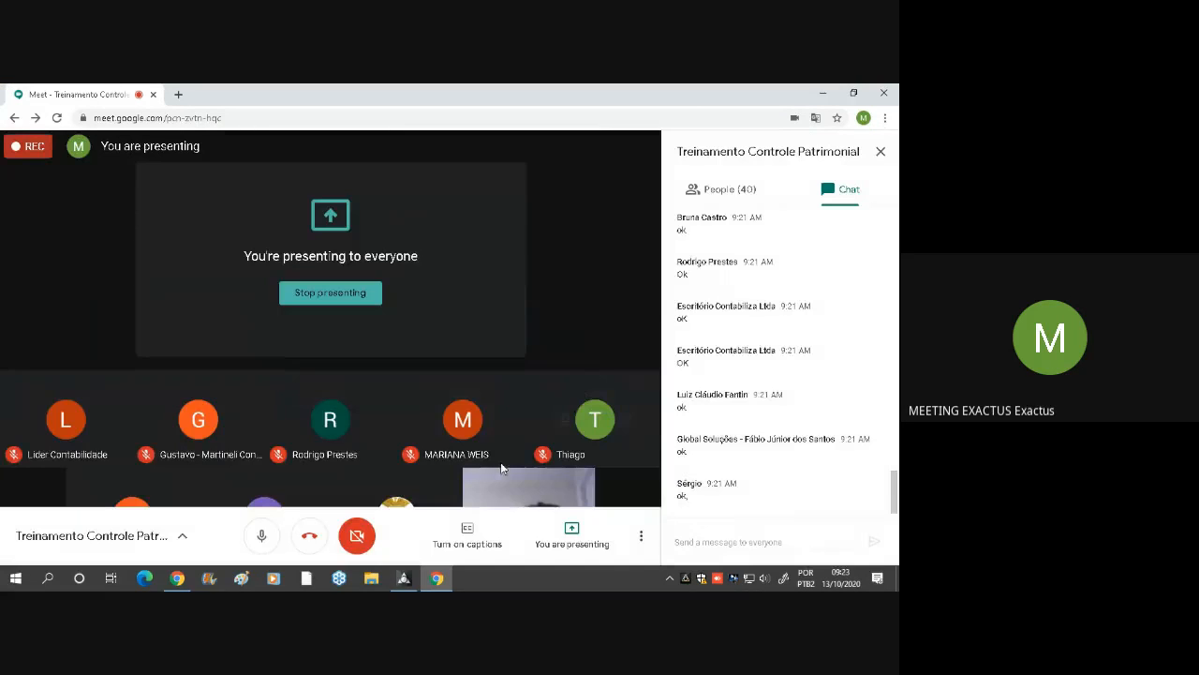
{"action": "left_click", "coordinate": [404, 578]}
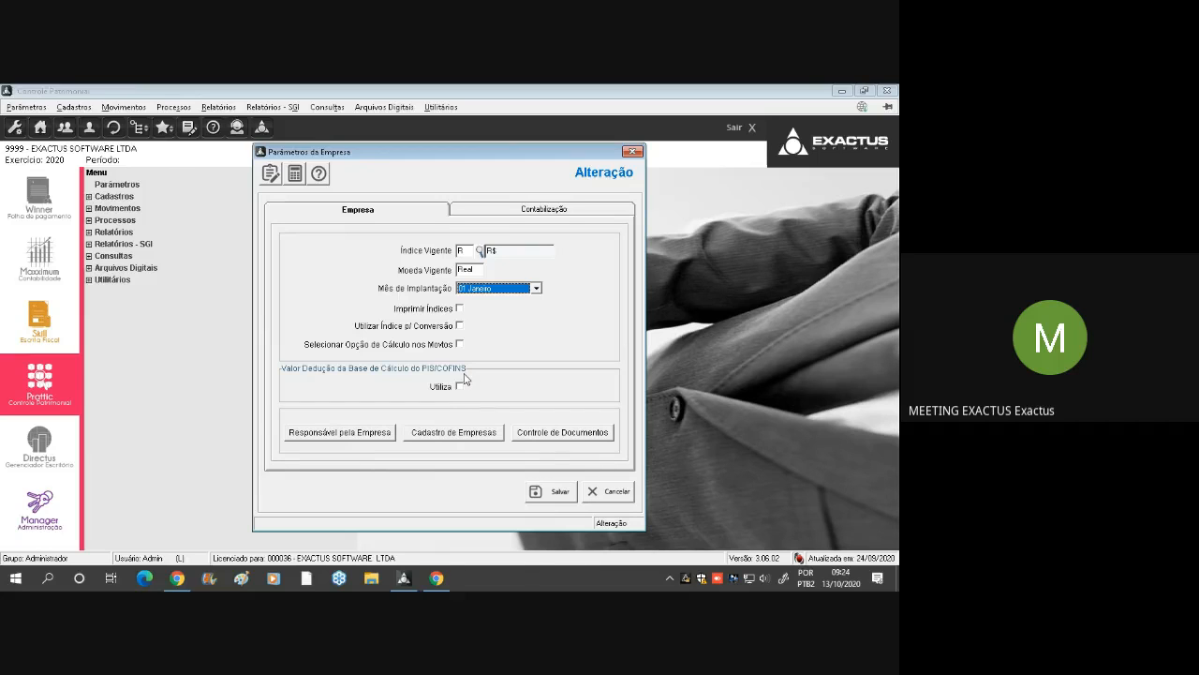
Review the account fields in the company's Contabilização parameters and return to the Empresa parameters
{"action": "left_click", "coordinate": [540, 209]}
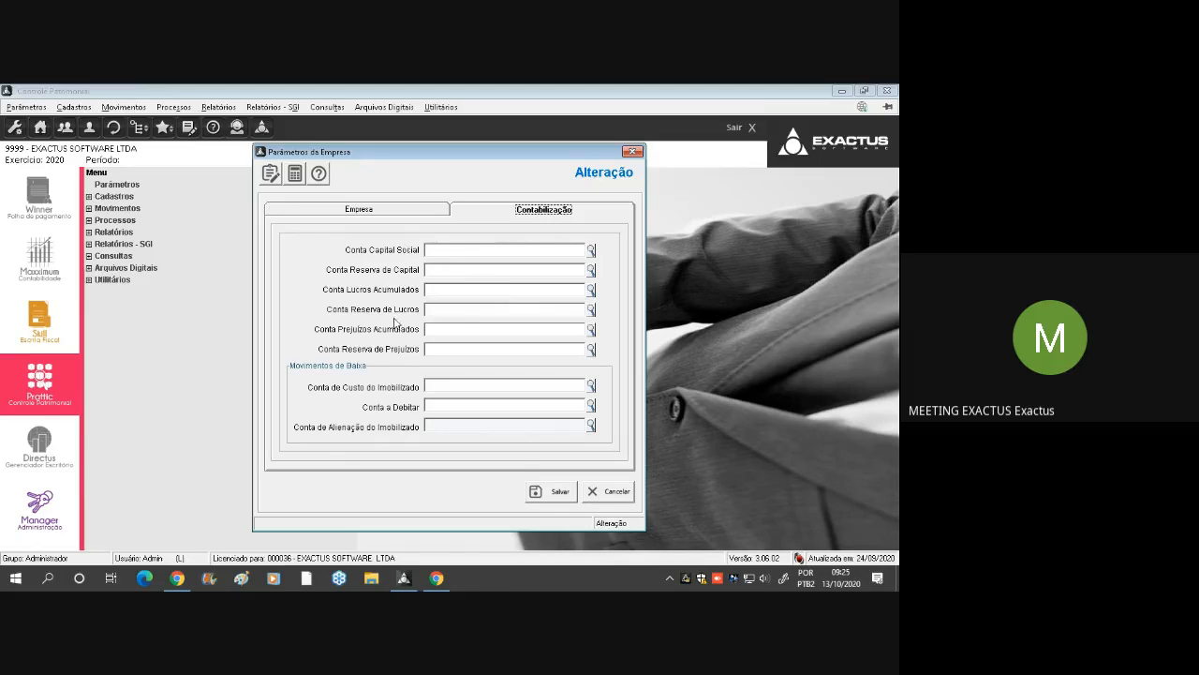
{"action": "left_click", "coordinate": [392, 215]}
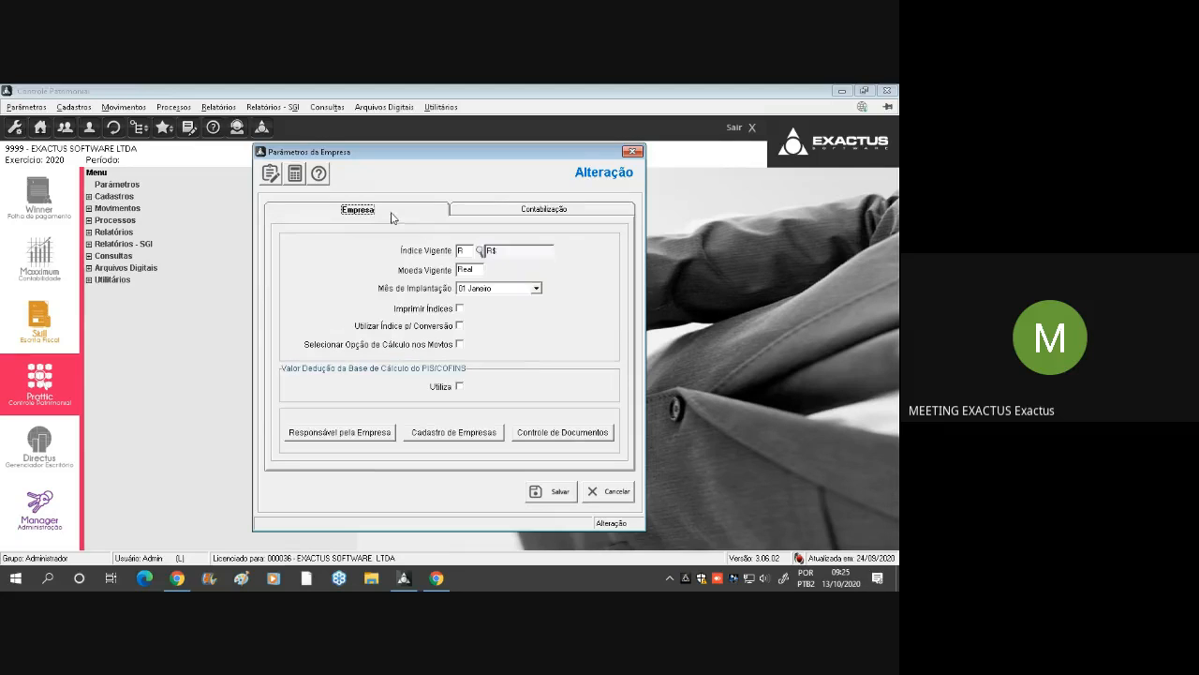
Look through the registered Responsáveis/Sócios available as the company's responsible person, leaving the assignment unsaved
{"action": "left_click", "coordinate": [360, 433]}
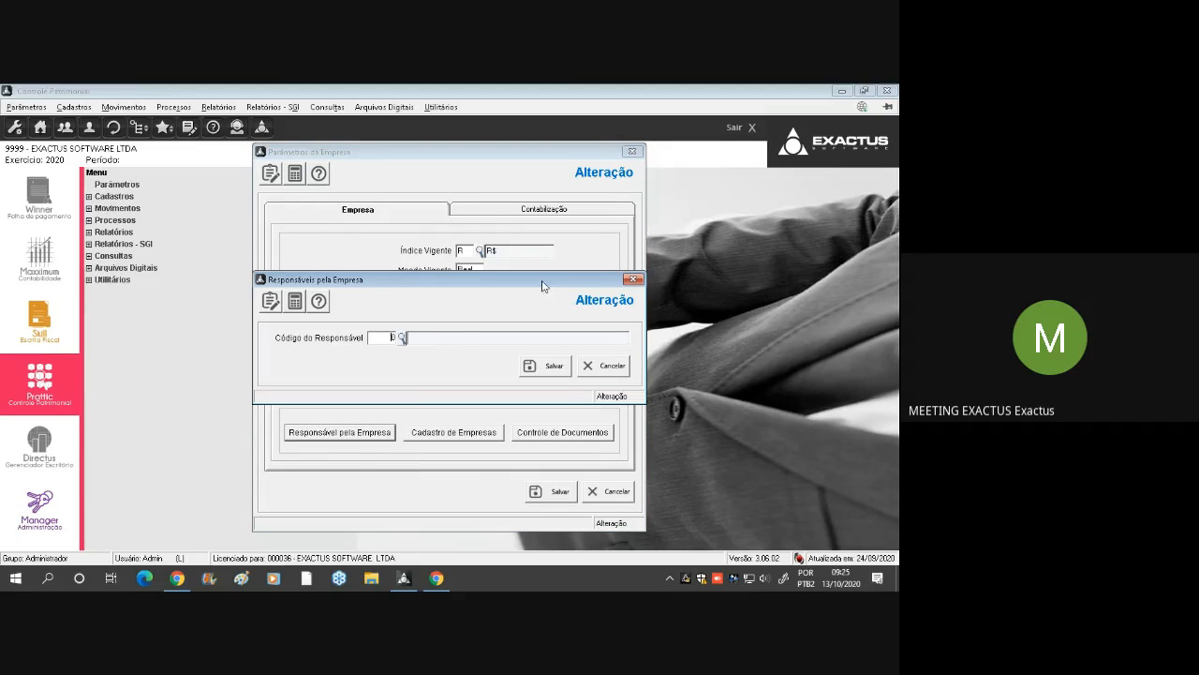
{"action": "left_click", "coordinate": [401, 338]}
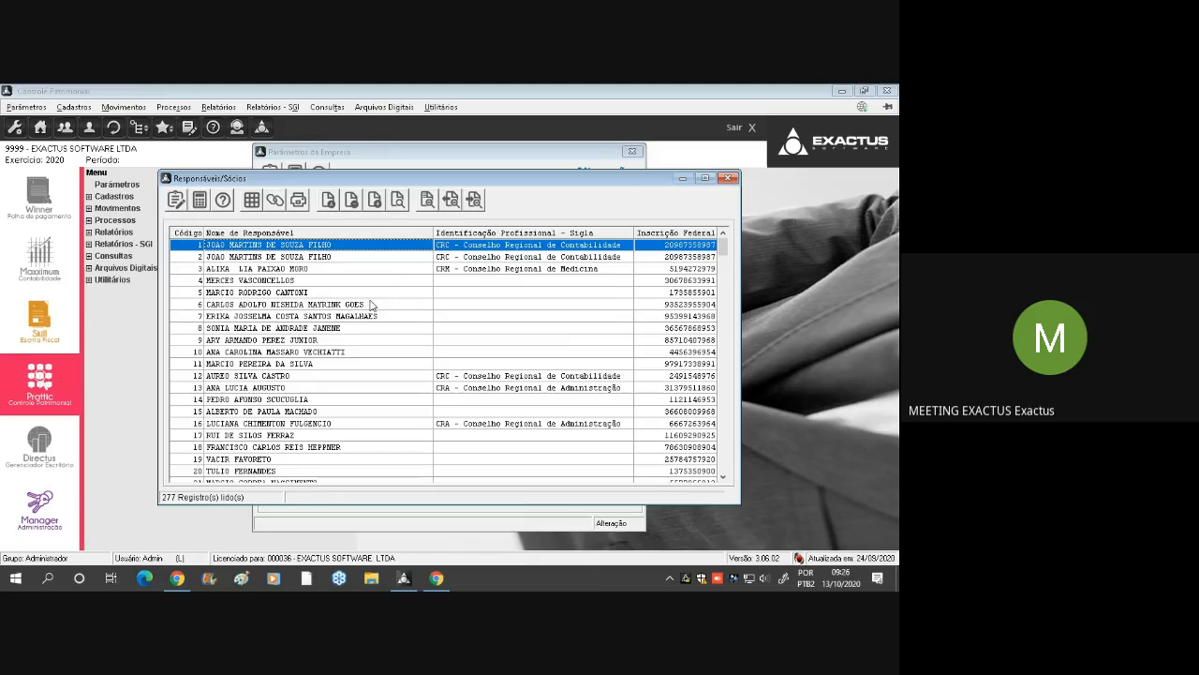
{"action": "scroll", "coordinate": [300, 389], "scroll_direction": "down", "scroll_amount": 2}
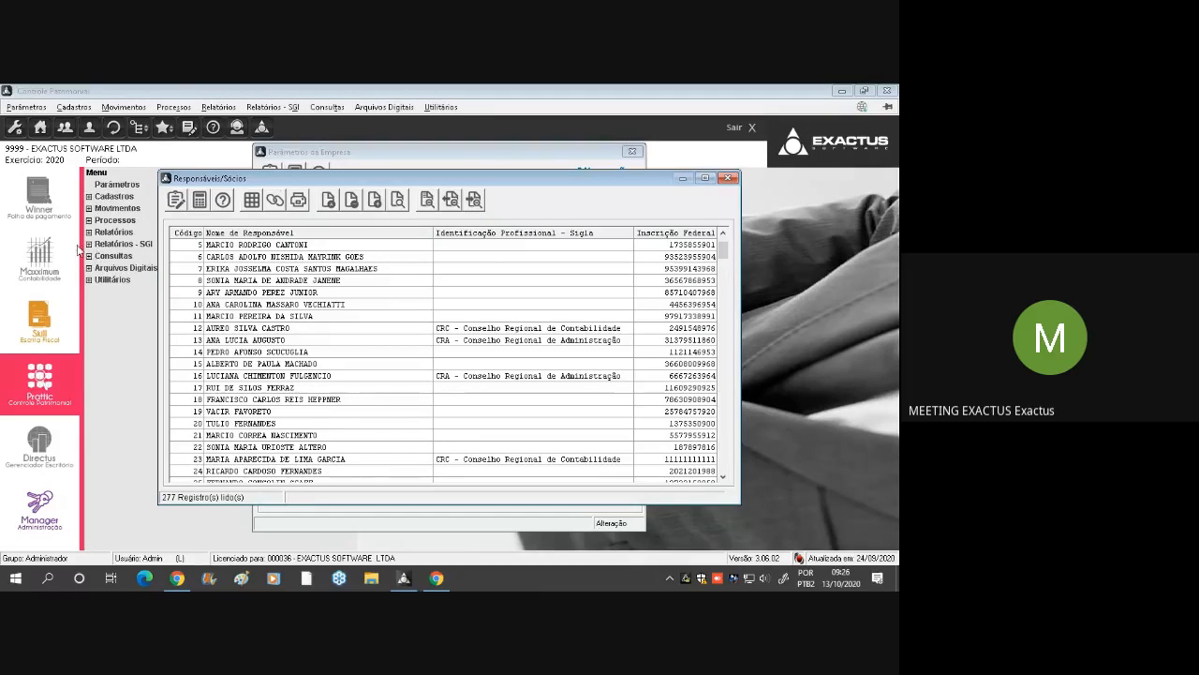
{"action": "left_click", "coordinate": [258, 423]}
{"action": "scroll", "coordinate": [258, 428], "scroll_direction": "down", "scroll_amount": 3}
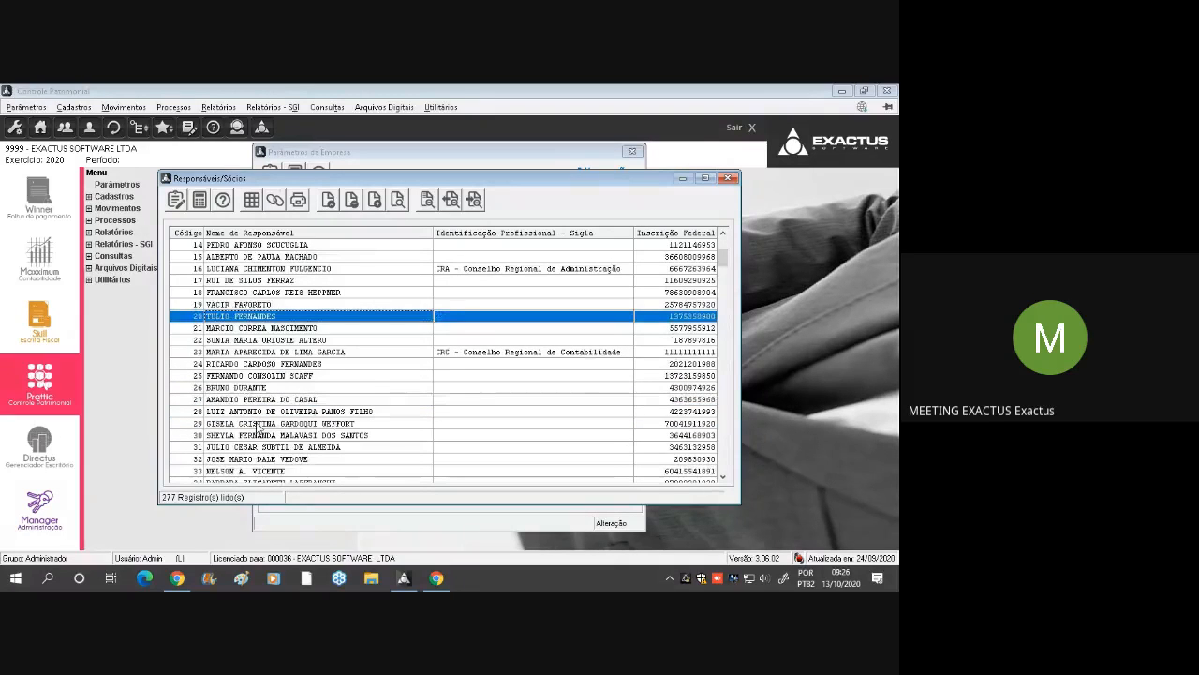
{"action": "scroll", "coordinate": [258, 429], "scroll_direction": "up", "scroll_amount": 4}
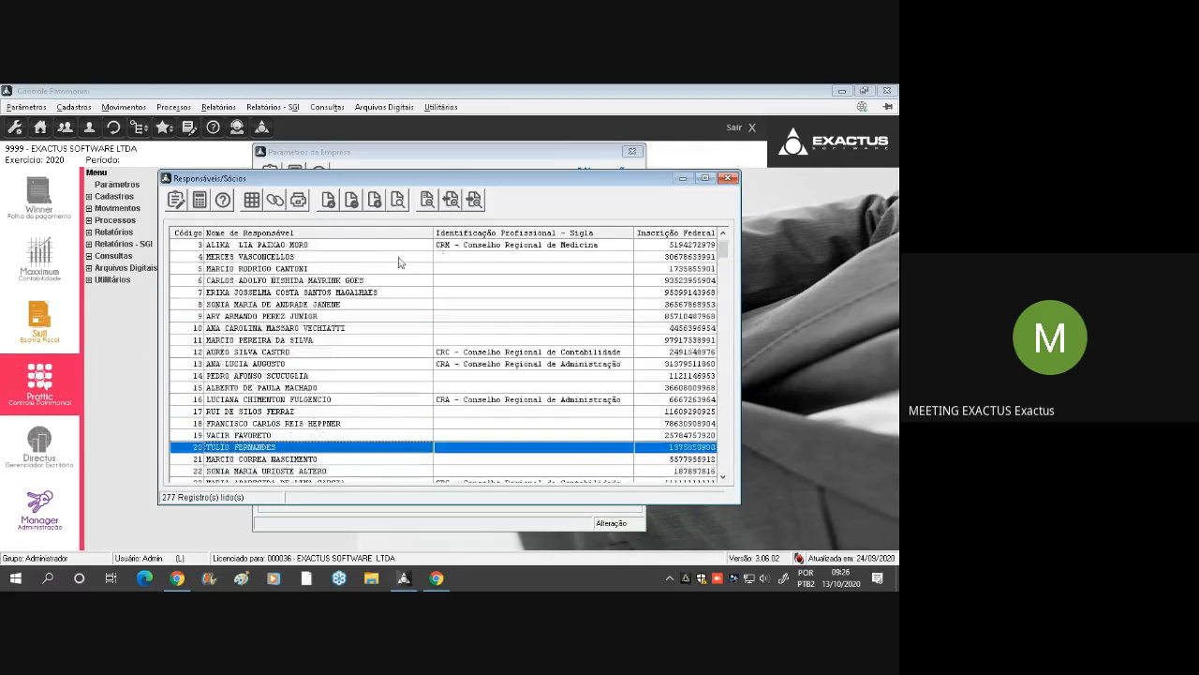
{"action": "left_click", "coordinate": [728, 178]}
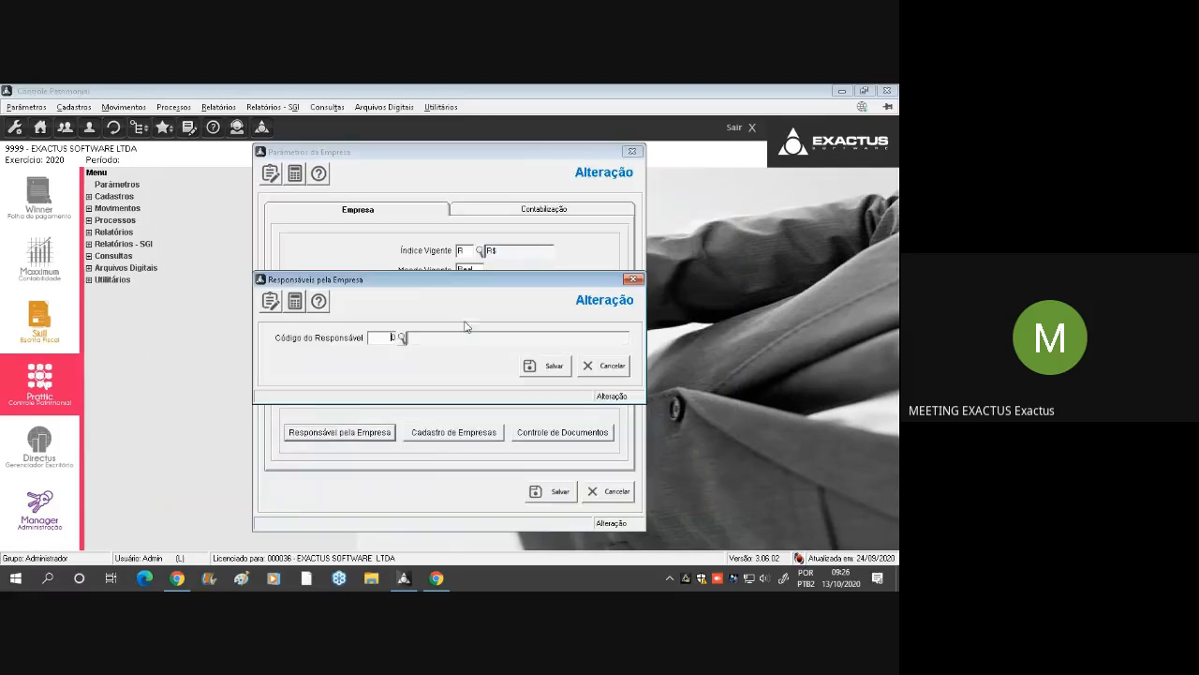
{"action": "left_click", "coordinate": [609, 368]}
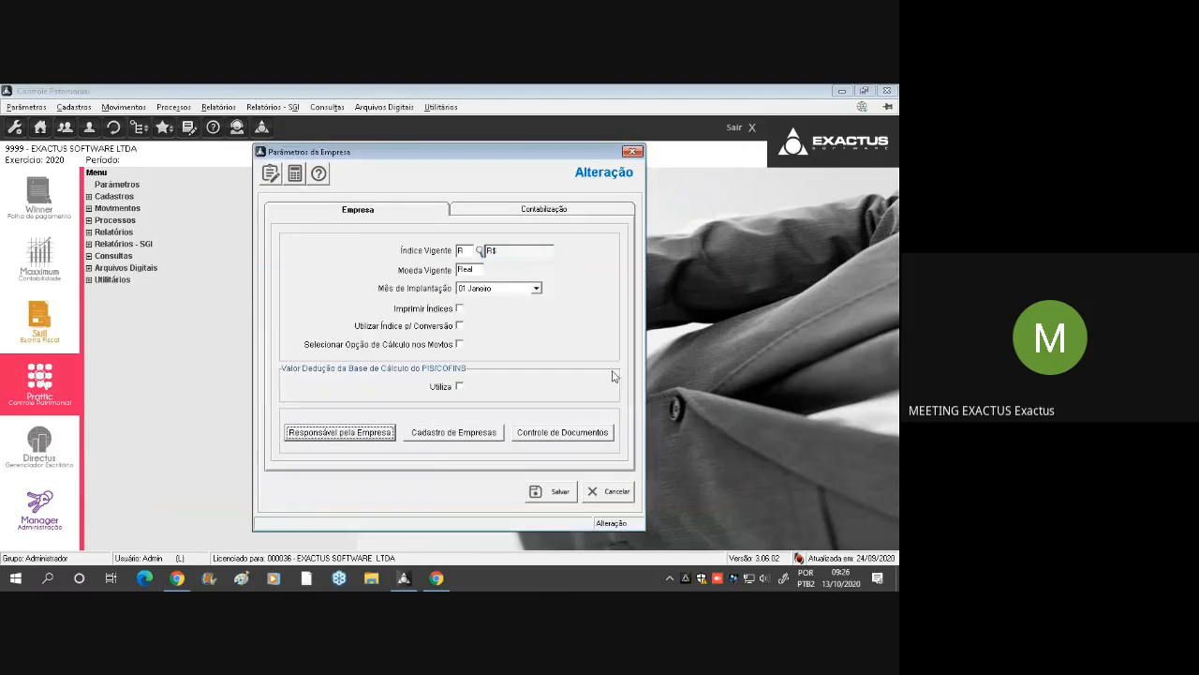
View the identification data of company 9999 in the Cadastro de Empresas and close the register
{"action": "left_click", "coordinate": [466, 434]}
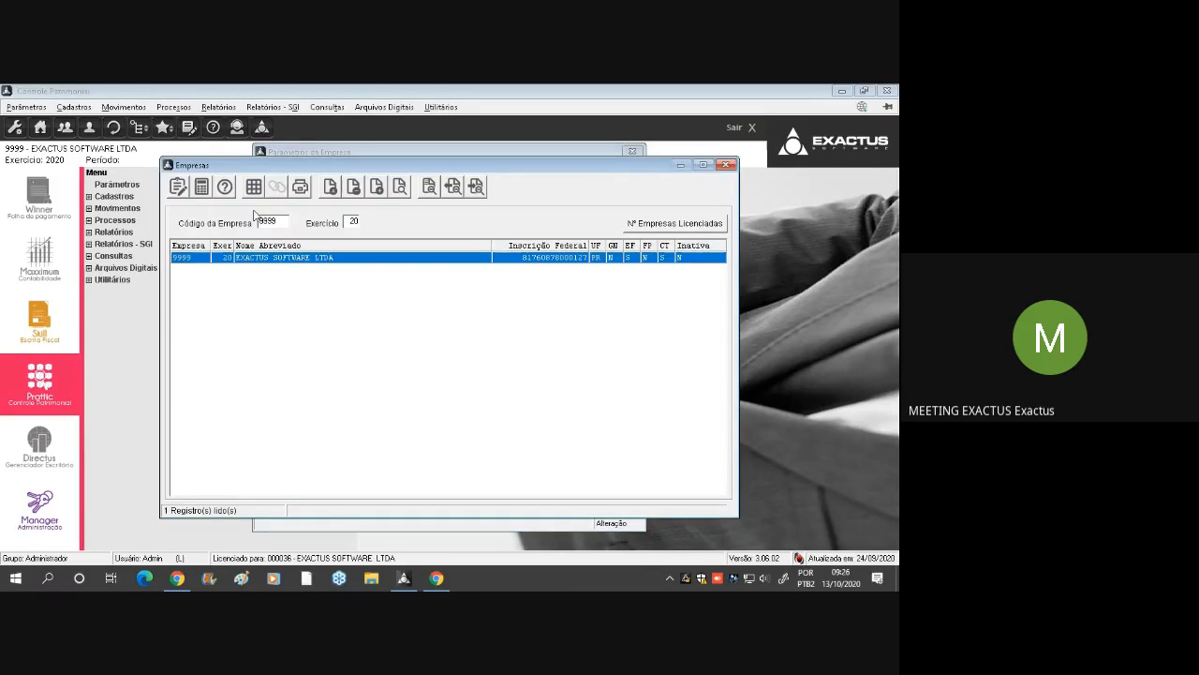
{"action": "left_click", "coordinate": [330, 187]}
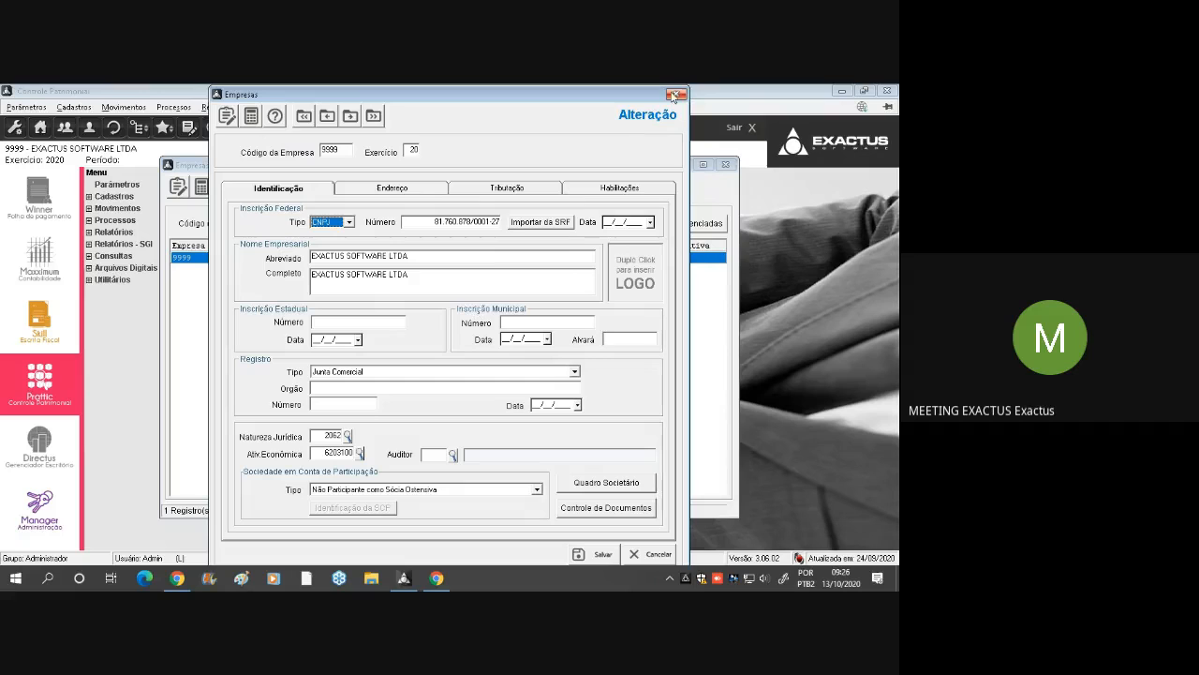
{"action": "left_click", "coordinate": [673, 96]}
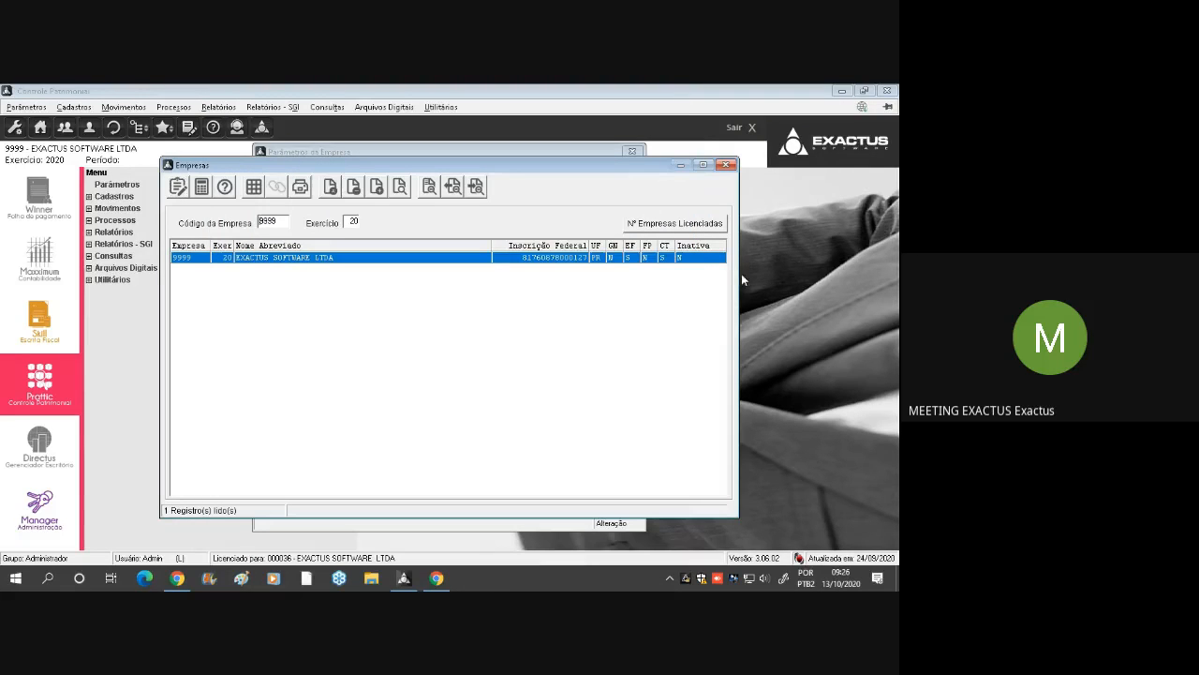
{"action": "left_click", "coordinate": [727, 165]}
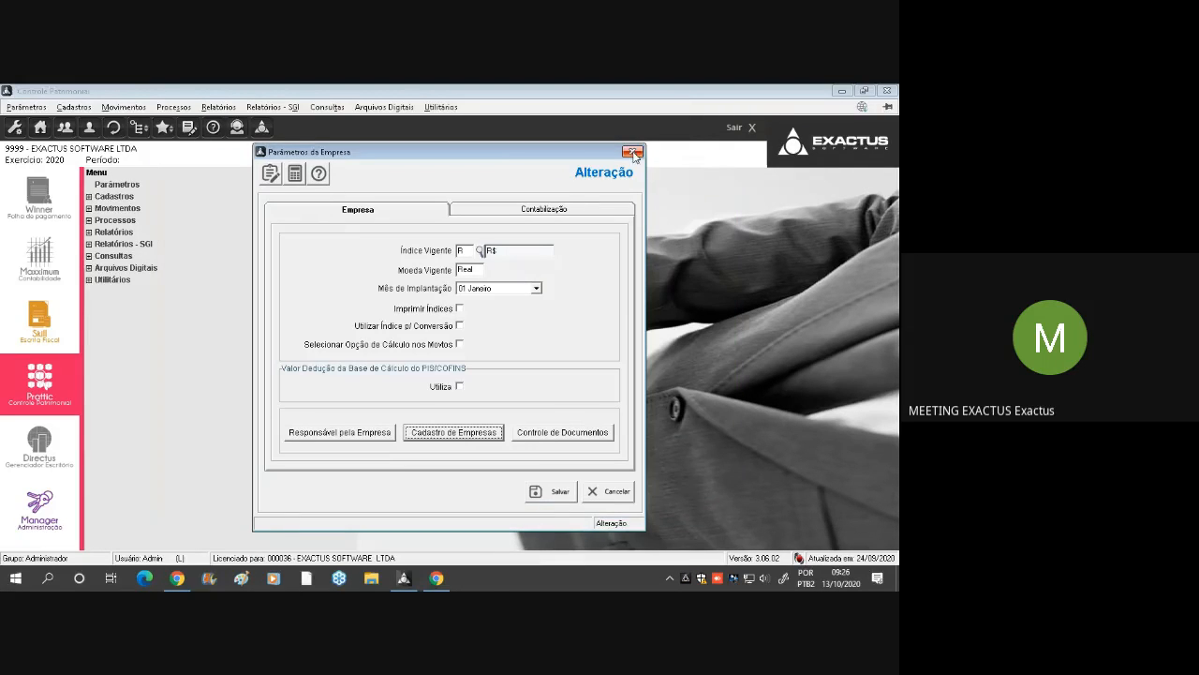
View the company's Controle de Documentos list, and close the company parameters without saving
{"action": "left_click", "coordinate": [583, 434]}
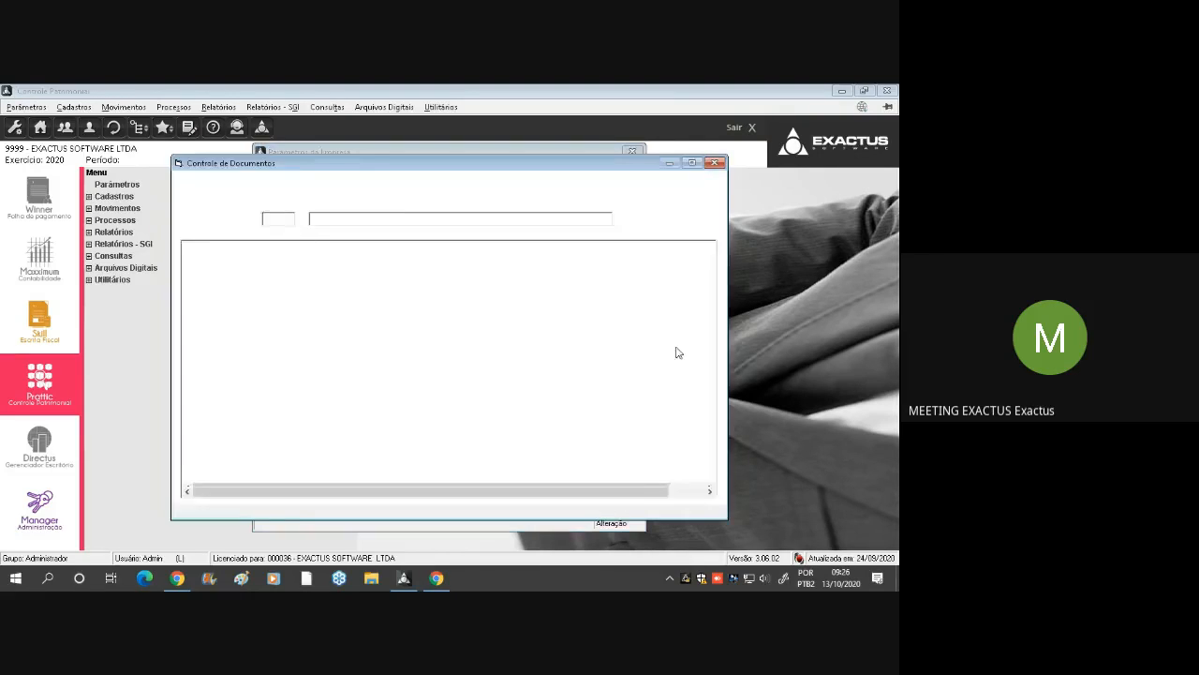
{"action": "left_click", "coordinate": [716, 165]}
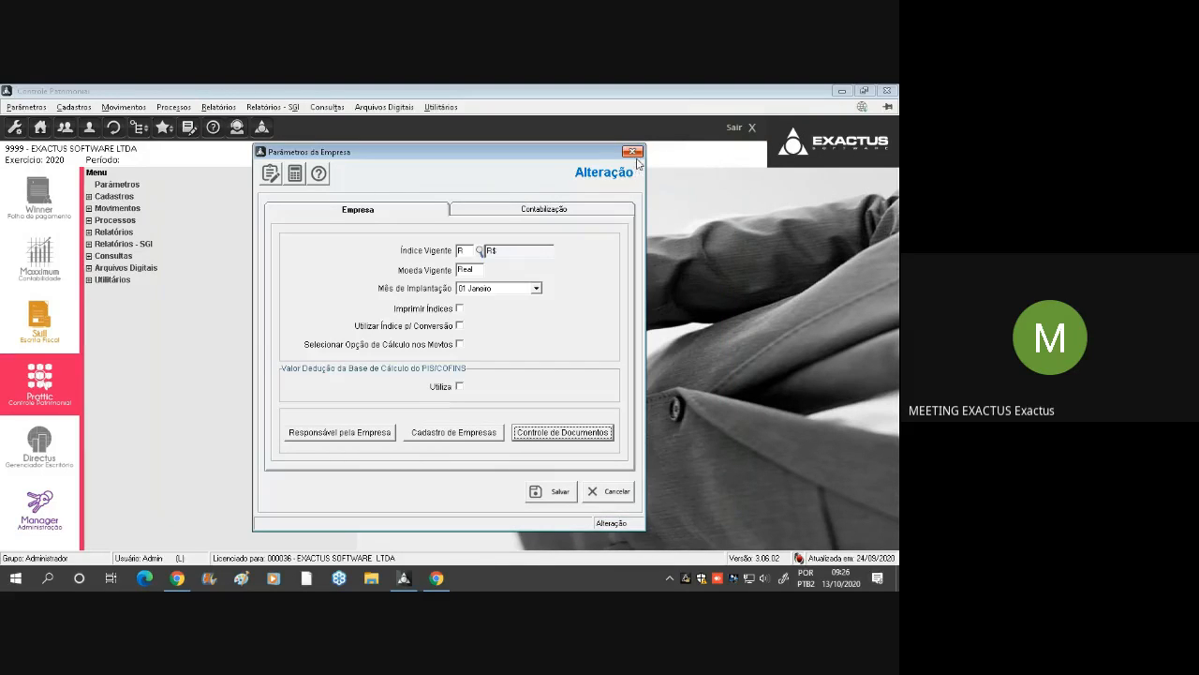
{"action": "left_click", "coordinate": [632, 151]}
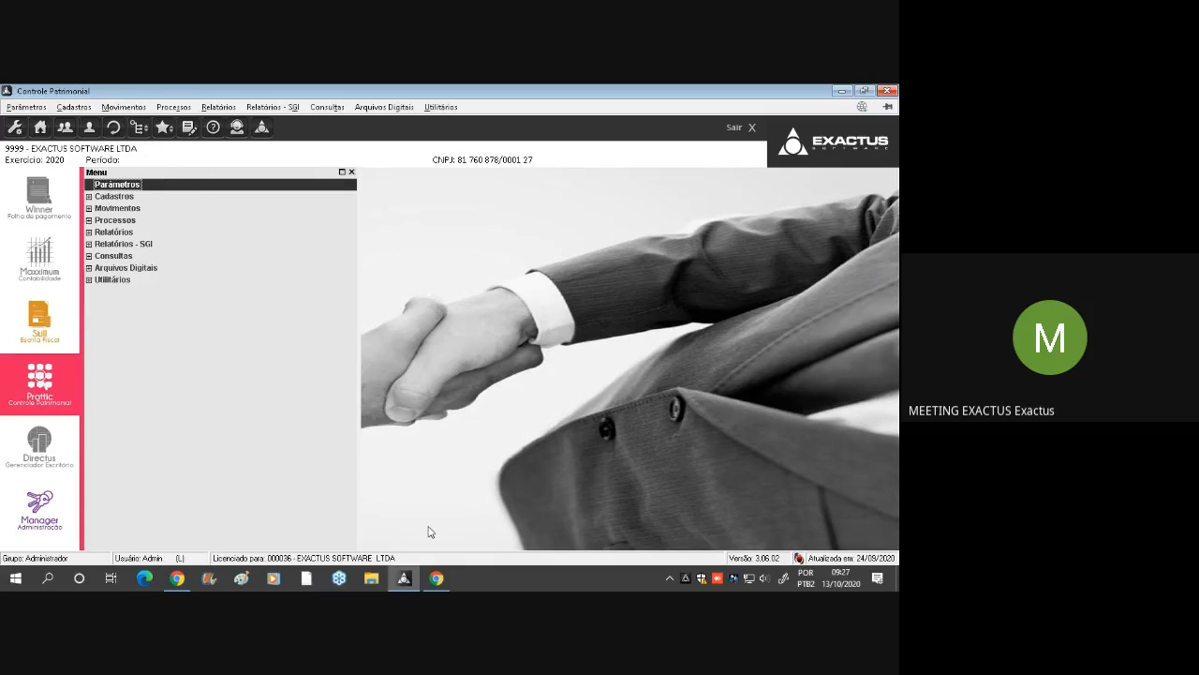
Switch to Google Meet, let the waiting participant into the meeting, and return to Controle Patrimonial
{"action": "left_click", "coordinate": [436, 578]}
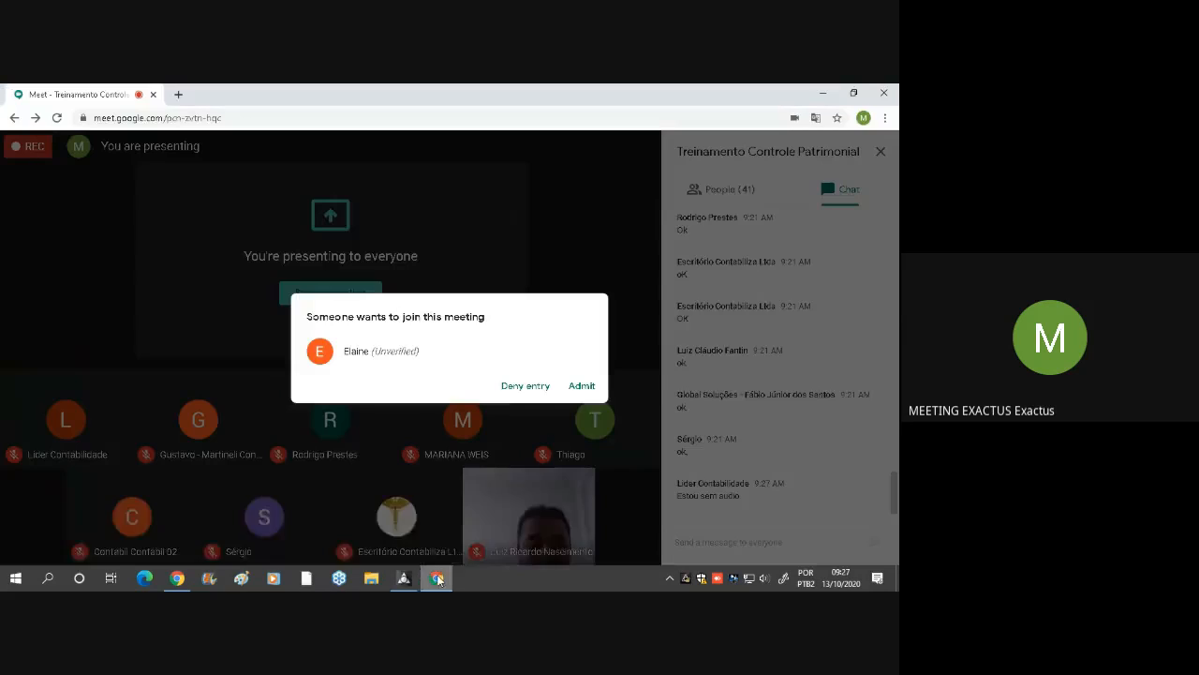
{"action": "left_click", "coordinate": [593, 385]}
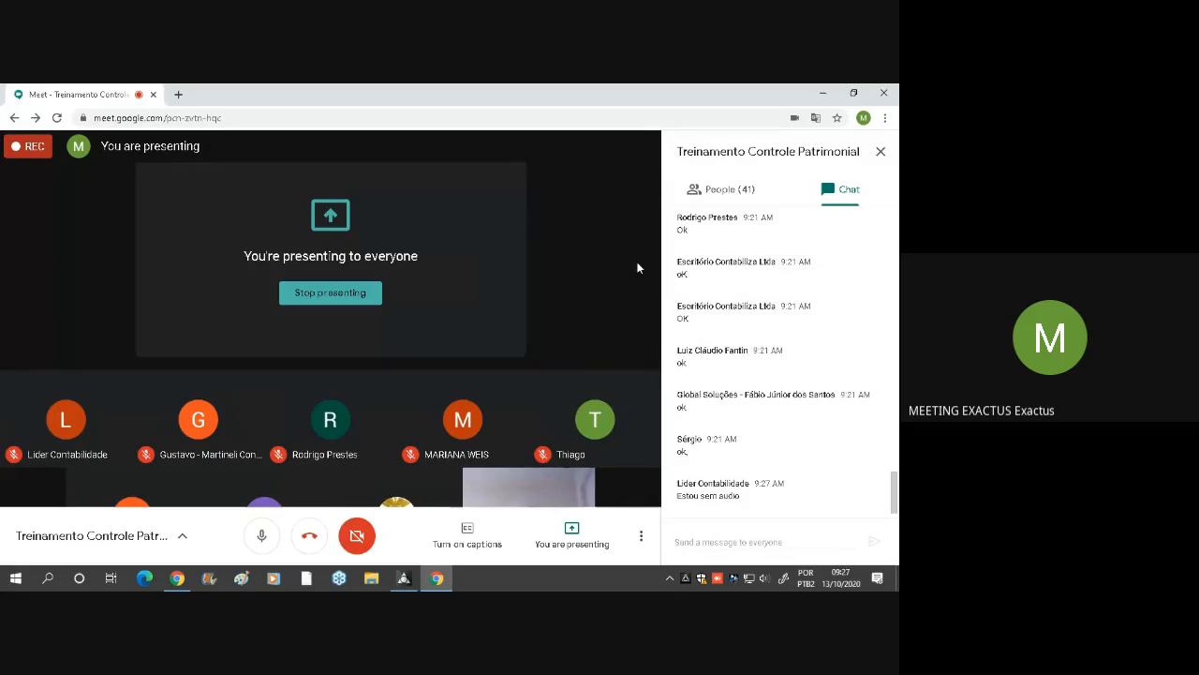
{"action": "left_click", "coordinate": [404, 578]}
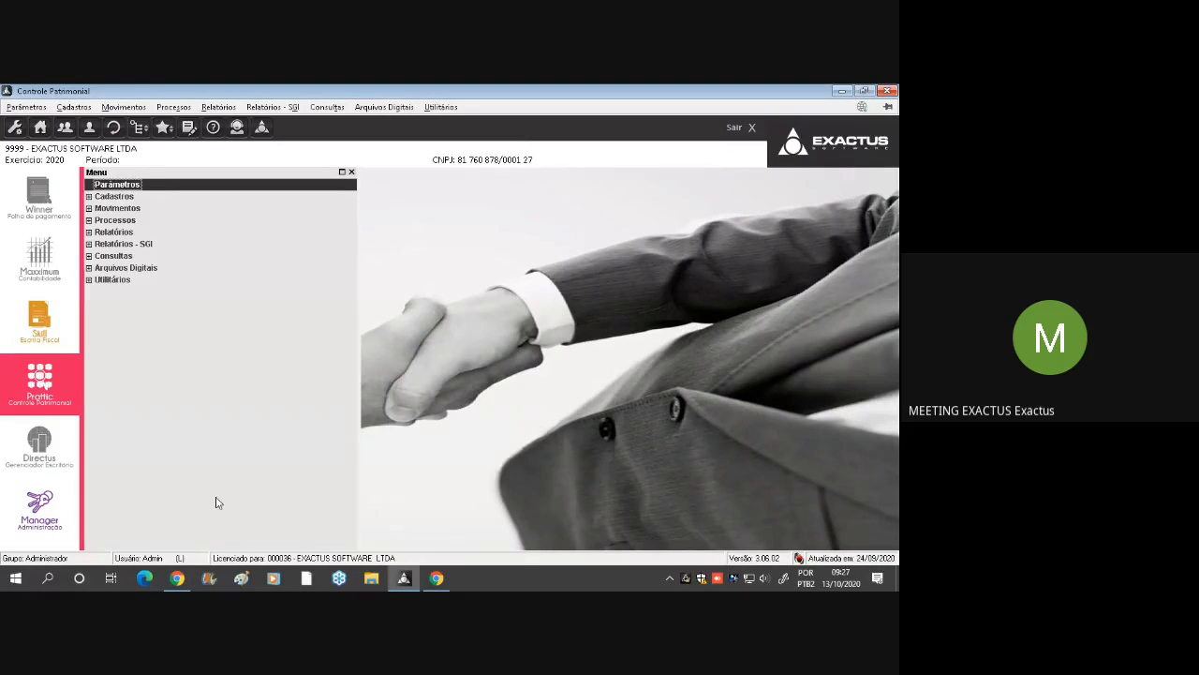
Check the Google Meet window for chat messages and join requests, and return to Controle Patrimonial
{"action": "left_click", "coordinate": [146, 195]}
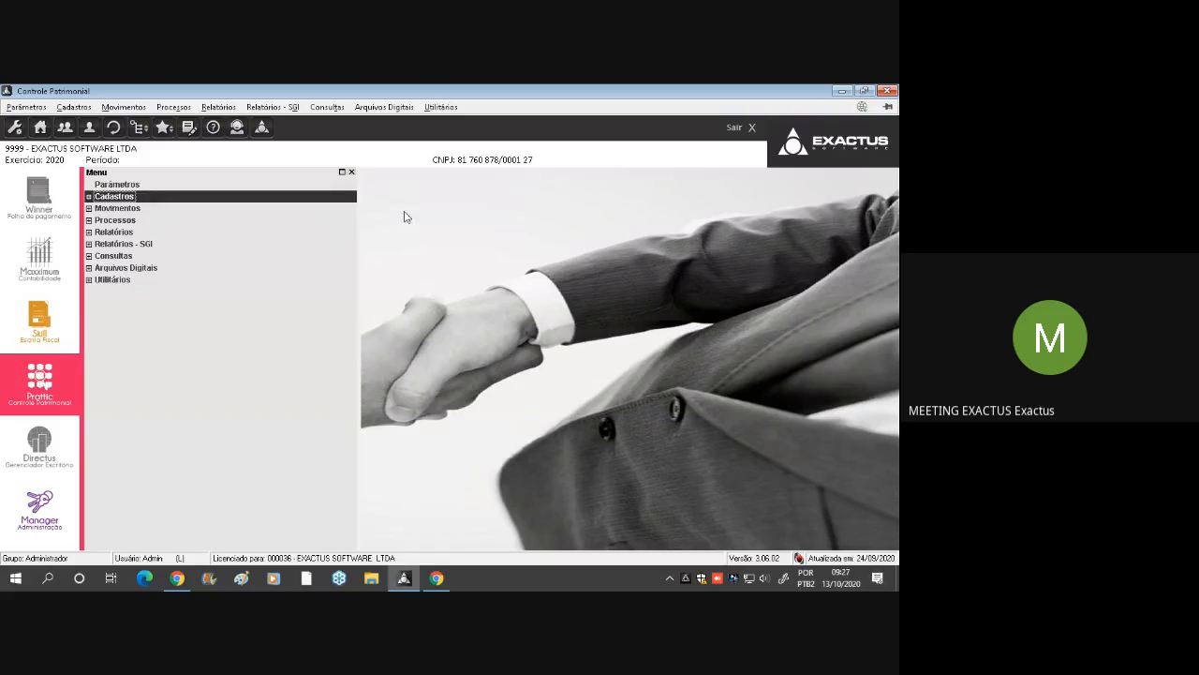
{"action": "left_click", "coordinate": [437, 581]}
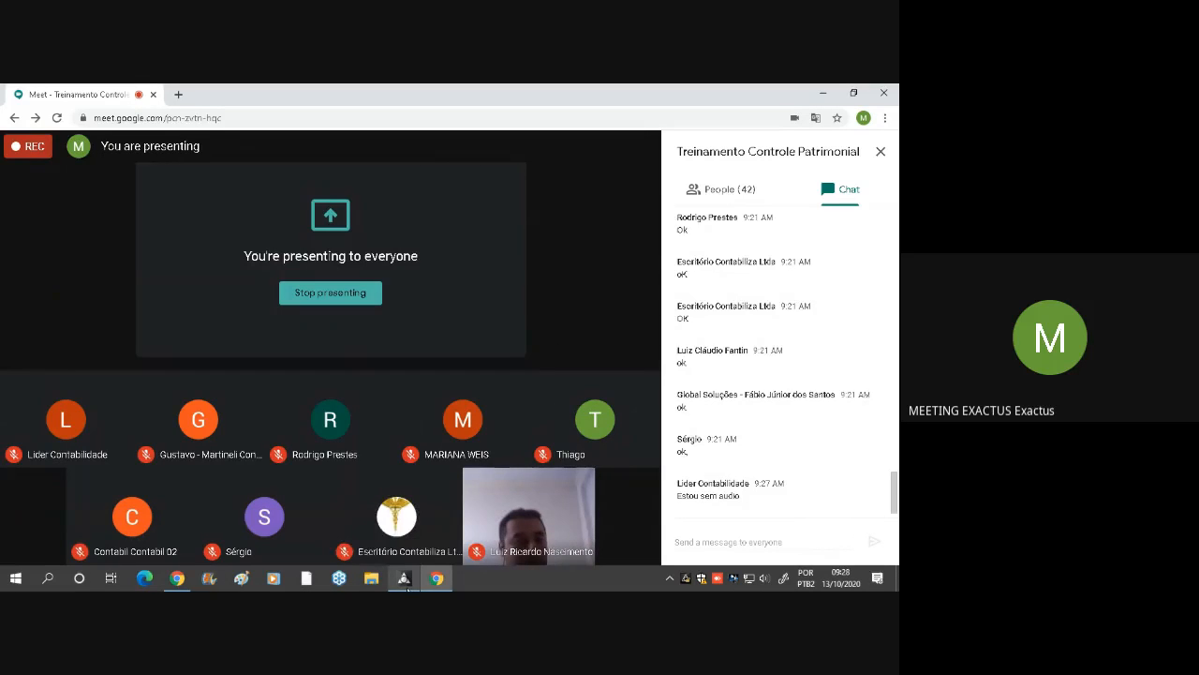
{"action": "mouse_move", "coordinate": [405, 581]}
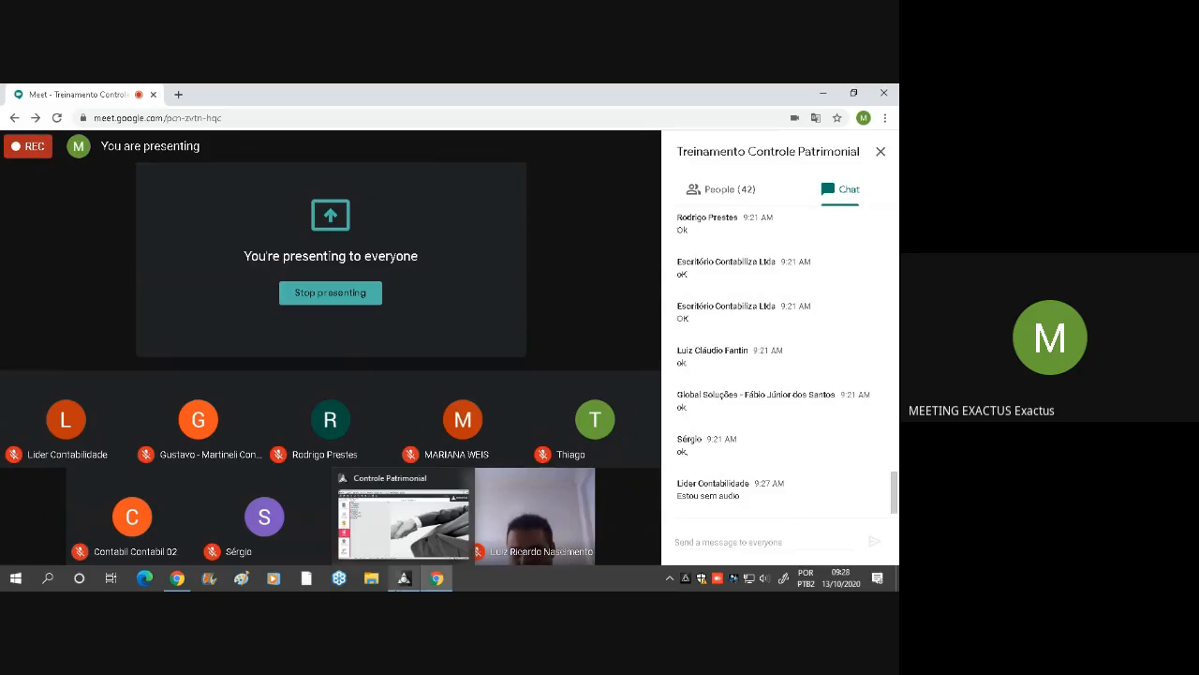
{"action": "left_click", "coordinate": [404, 578]}
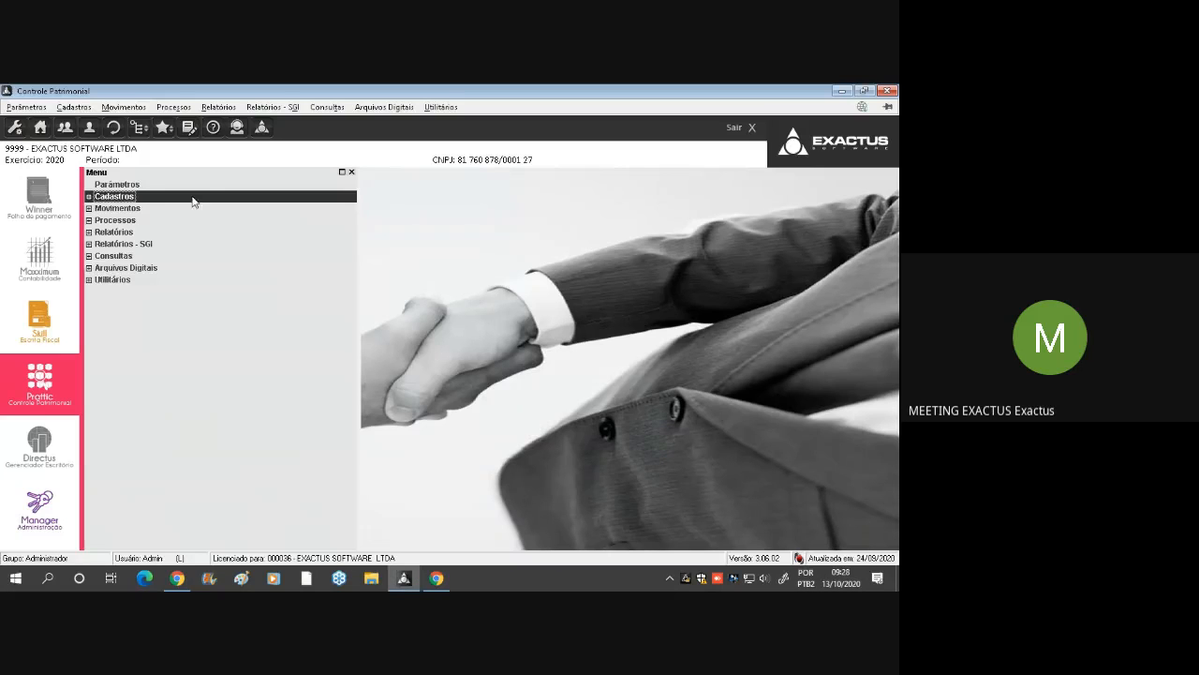
Review the IMOBILIZADO record in the Classificação de Contas register and close it without changes
{"action": "double_click", "coordinate": [137, 202]}
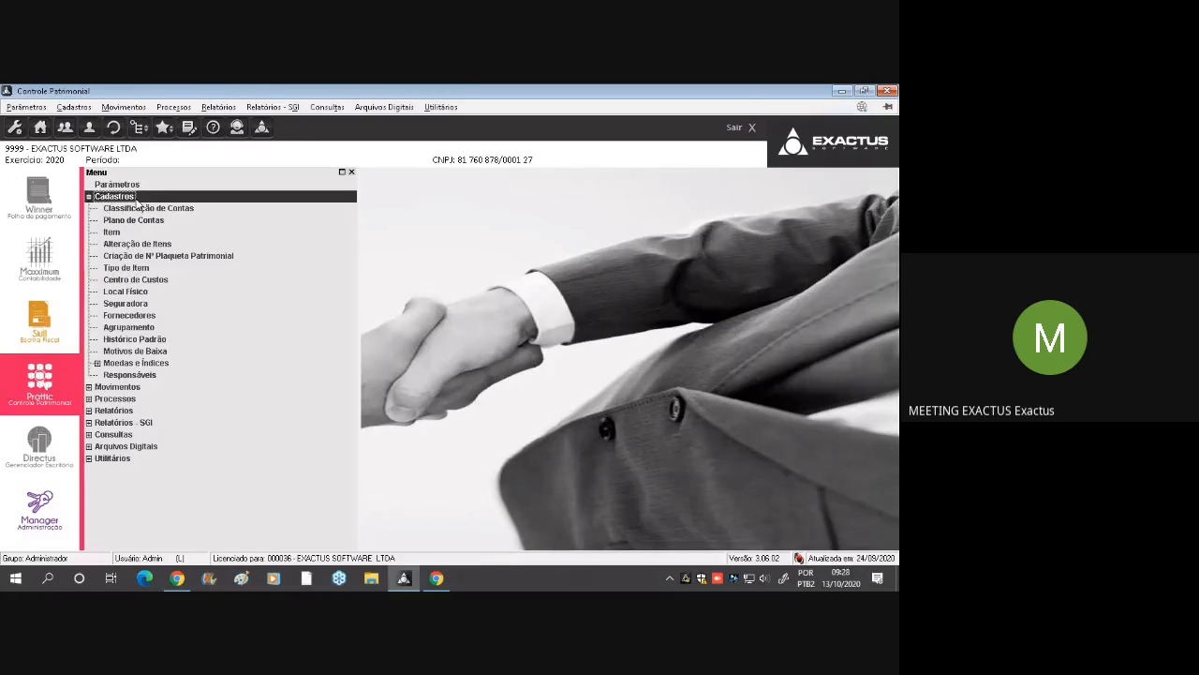
{"action": "double_click", "coordinate": [185, 209]}
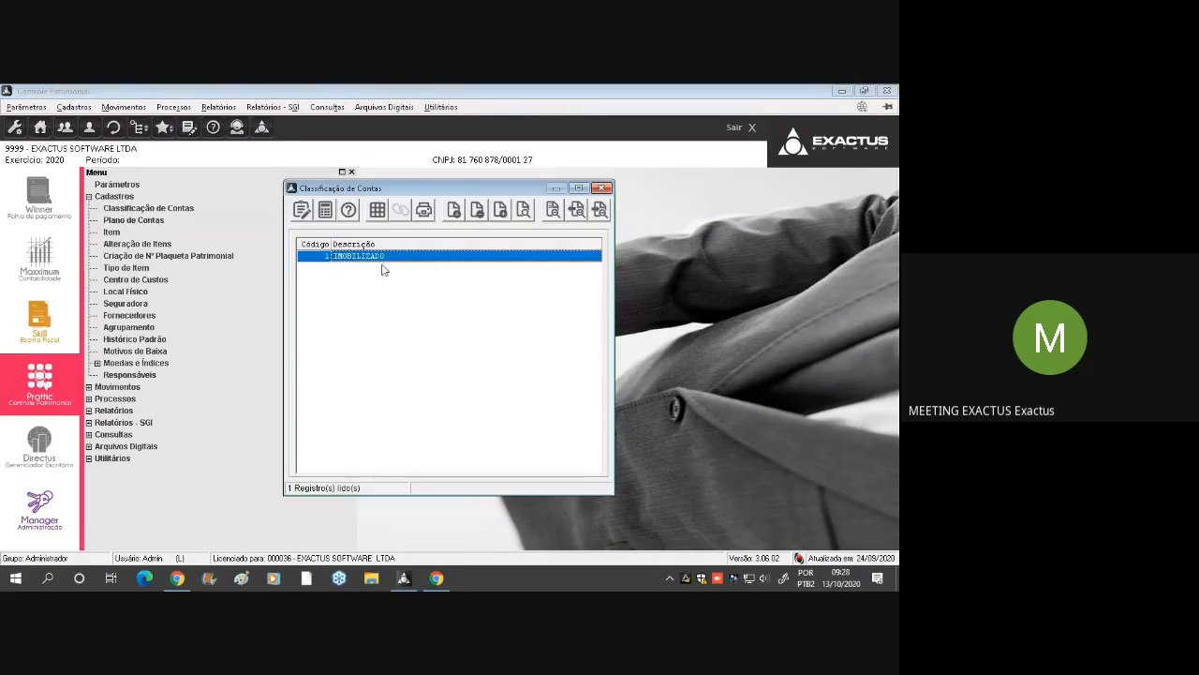
{"action": "left_click", "coordinate": [453, 210]}
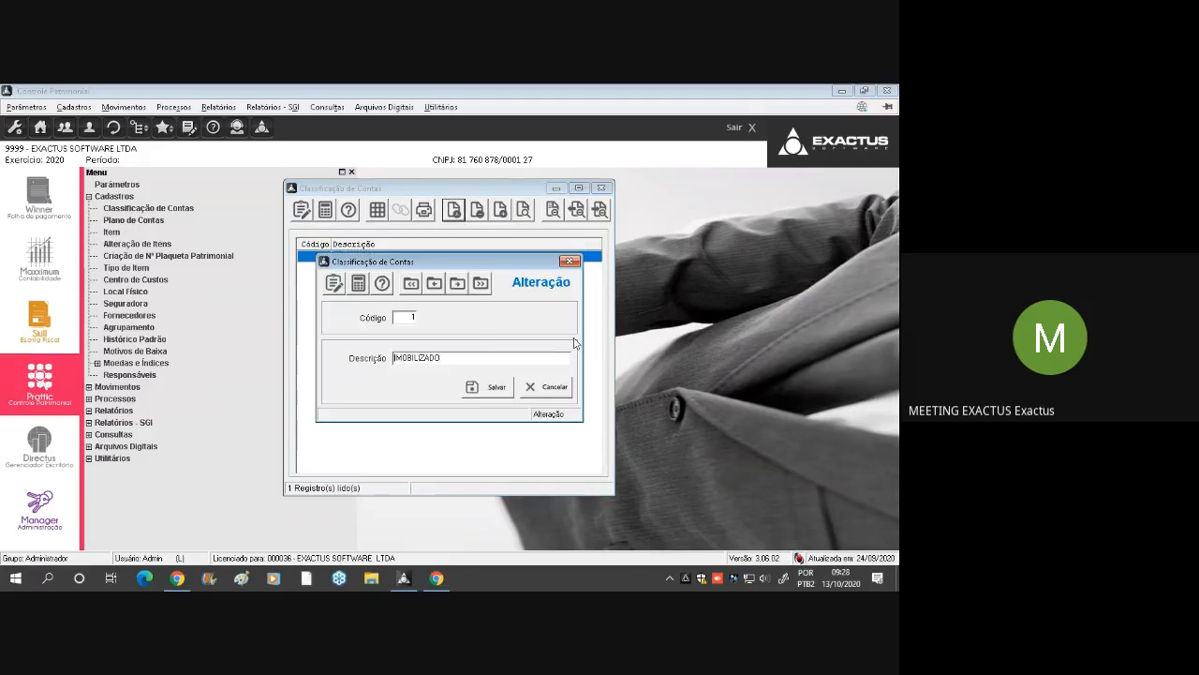
{"action": "left_click", "coordinate": [483, 357]}
{"action": "left_click", "coordinate": [570, 260]}
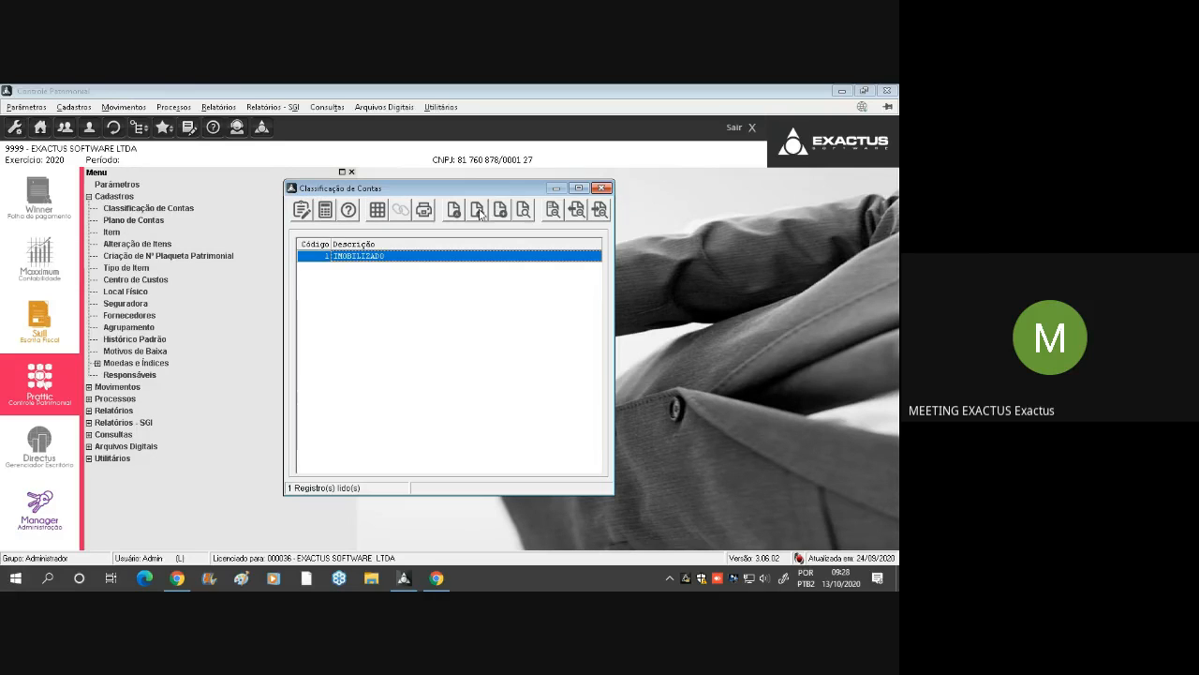
{"action": "double_click", "coordinate": [383, 260]}
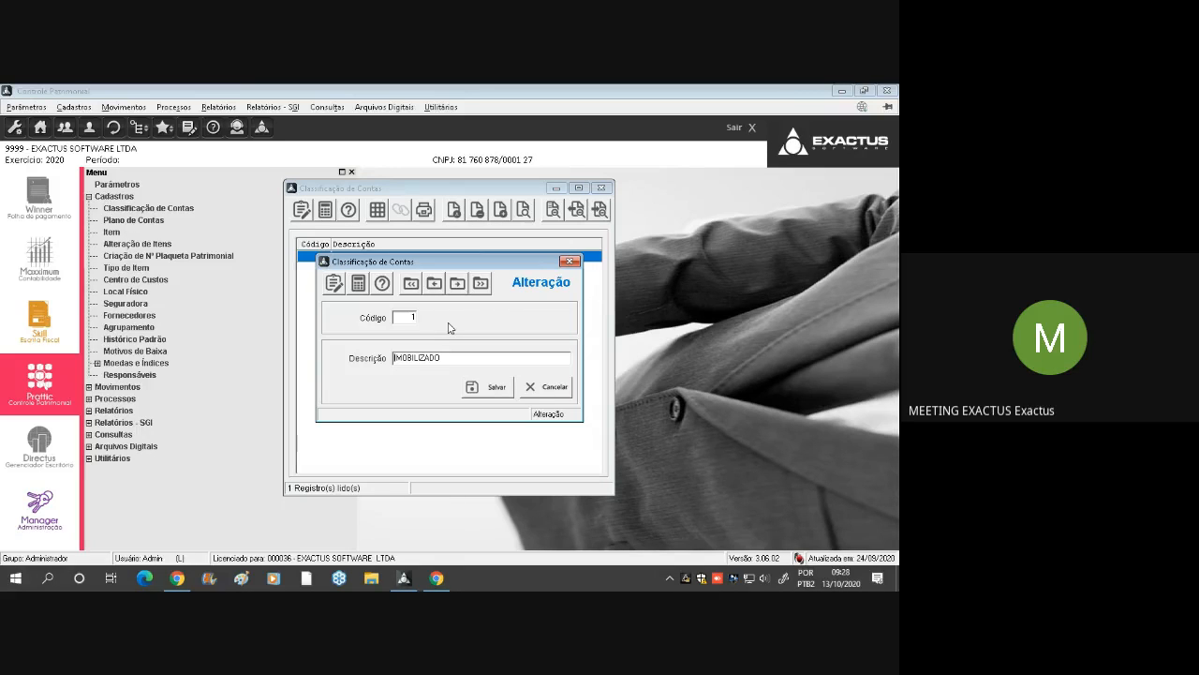
{"action": "left_click", "coordinate": [540, 395]}
{"action": "left_click", "coordinate": [602, 188]}
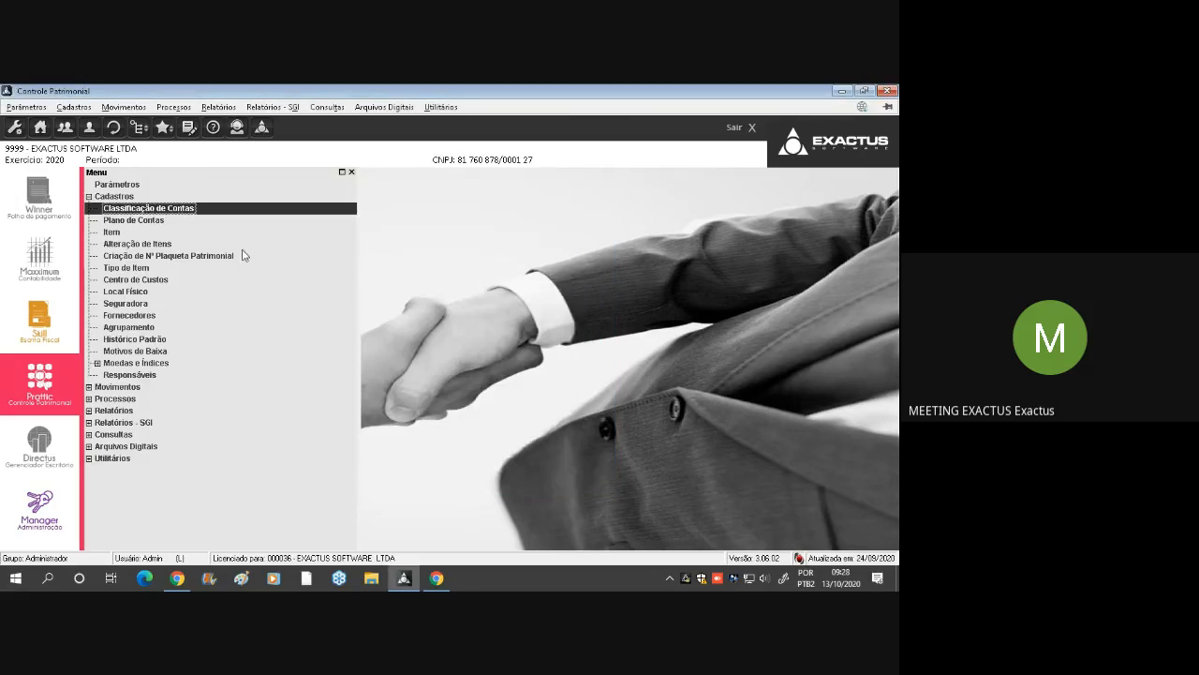
Open the Plano de Contas register, and admit the waiting participant in Google Meet before returning to Controle Patrimonial
{"action": "double_click", "coordinate": [163, 221]}
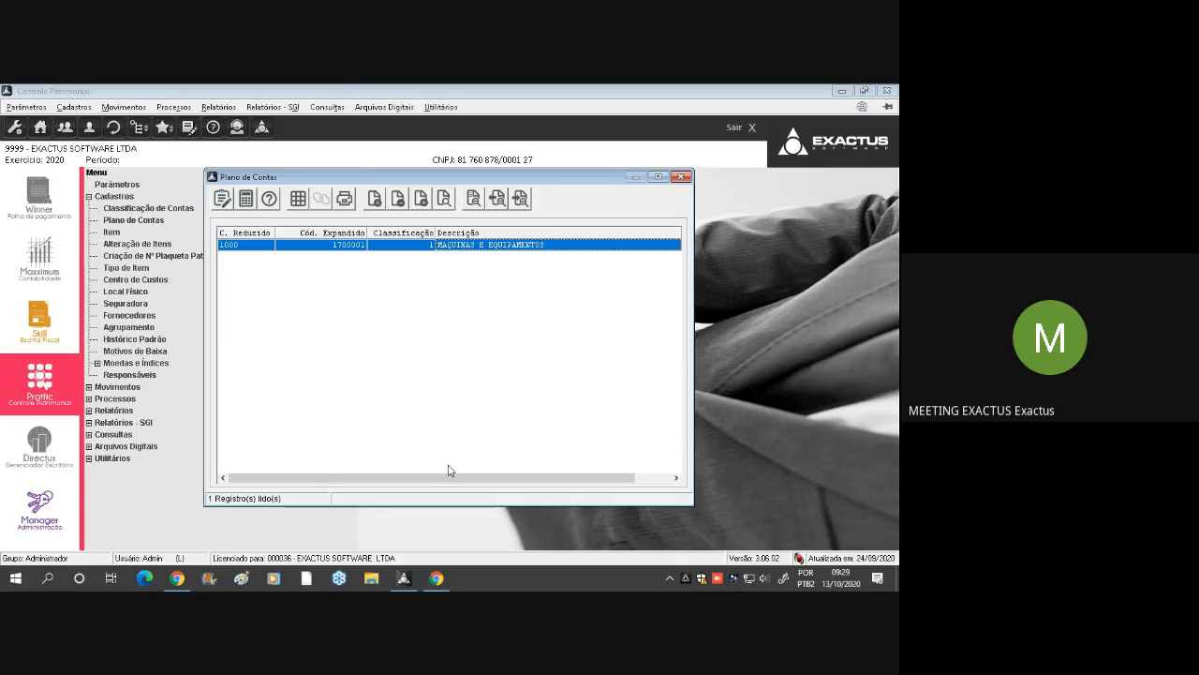
{"action": "left_click", "coordinate": [436, 578]}
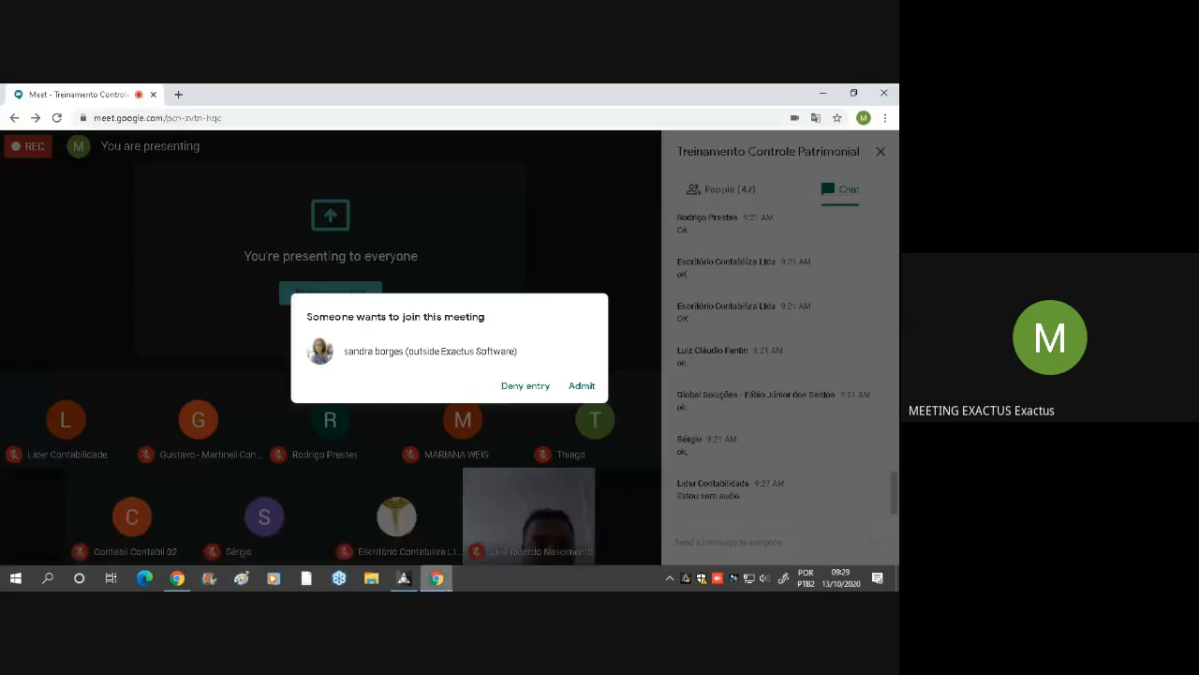
{"action": "left_click", "coordinate": [580, 386]}
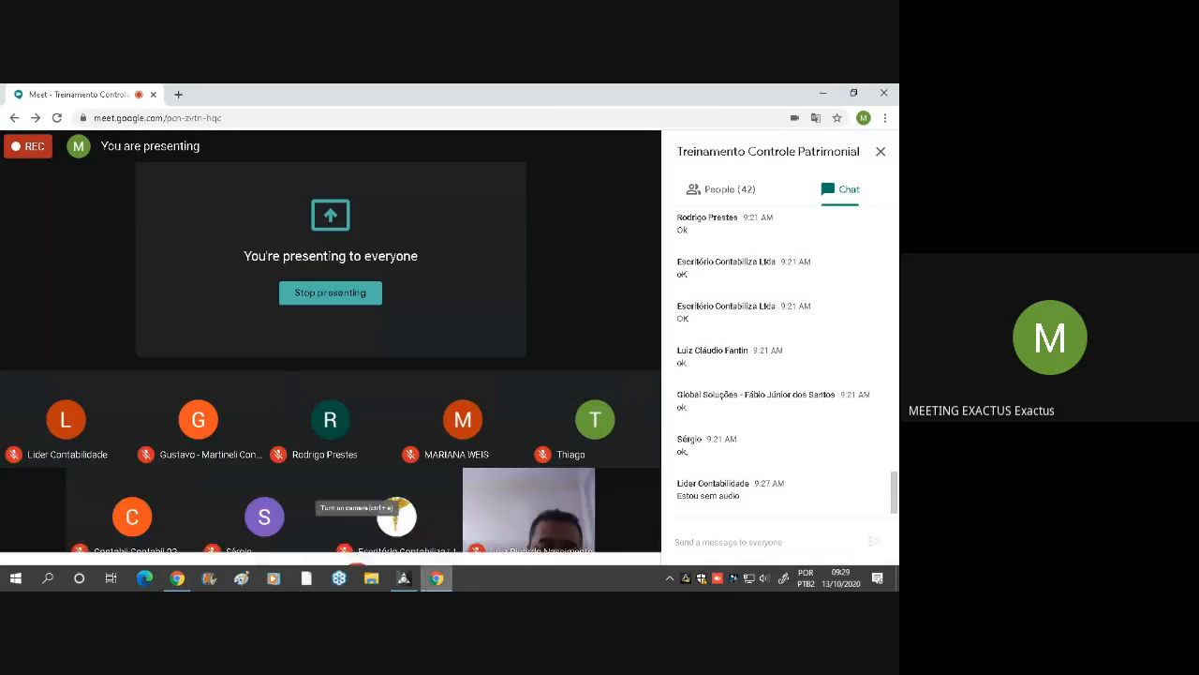
{"action": "left_click", "coordinate": [406, 580]}
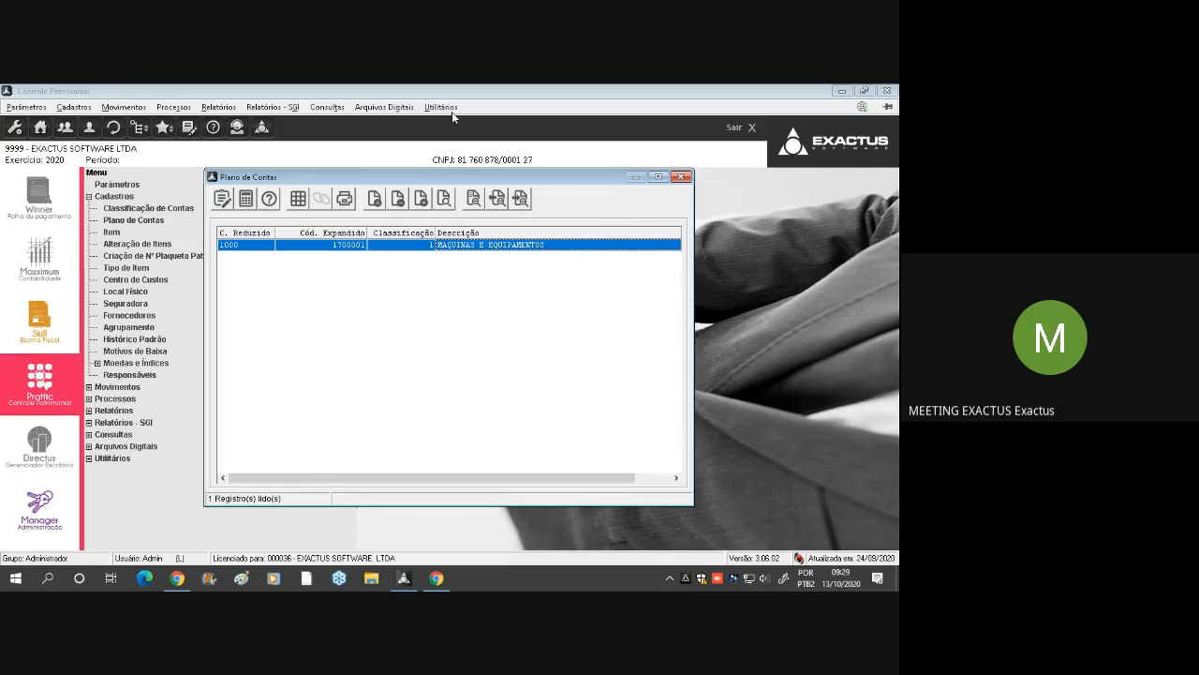
Admit the participant requesting entry in Google Meet again, hide the screen-sharing notice, and return to the Plano de Contas in Controle Patrimonial
{"action": "left_click", "coordinate": [375, 200]}
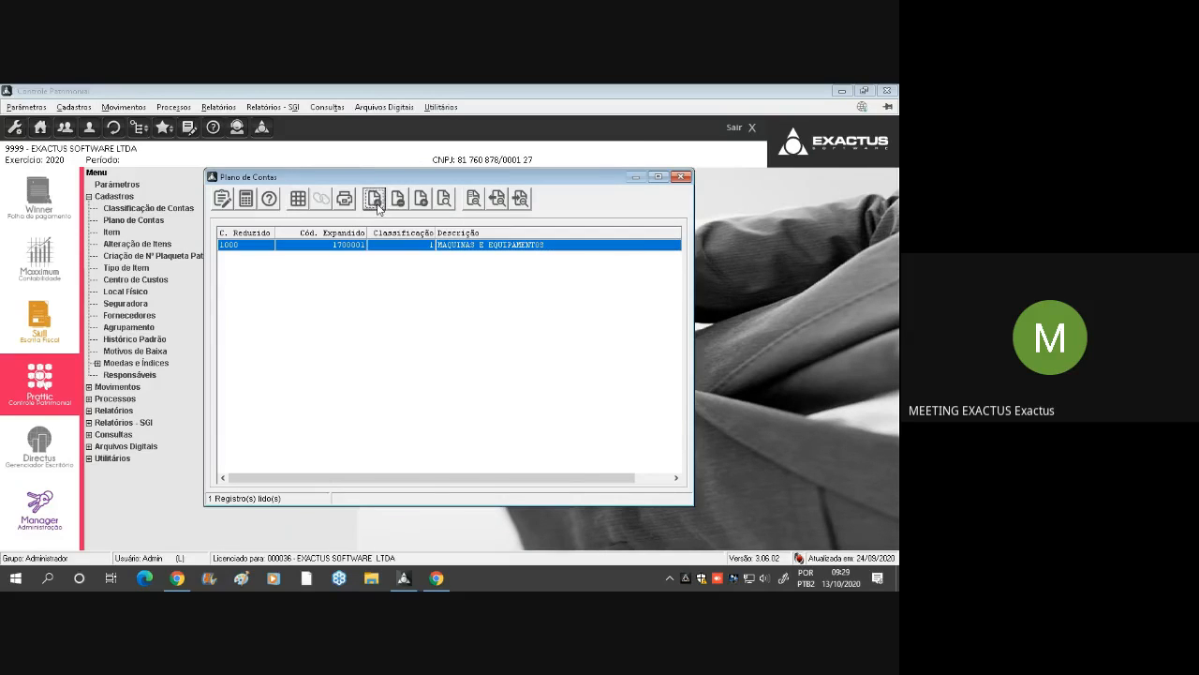
{"action": "left_click", "coordinate": [437, 577]}
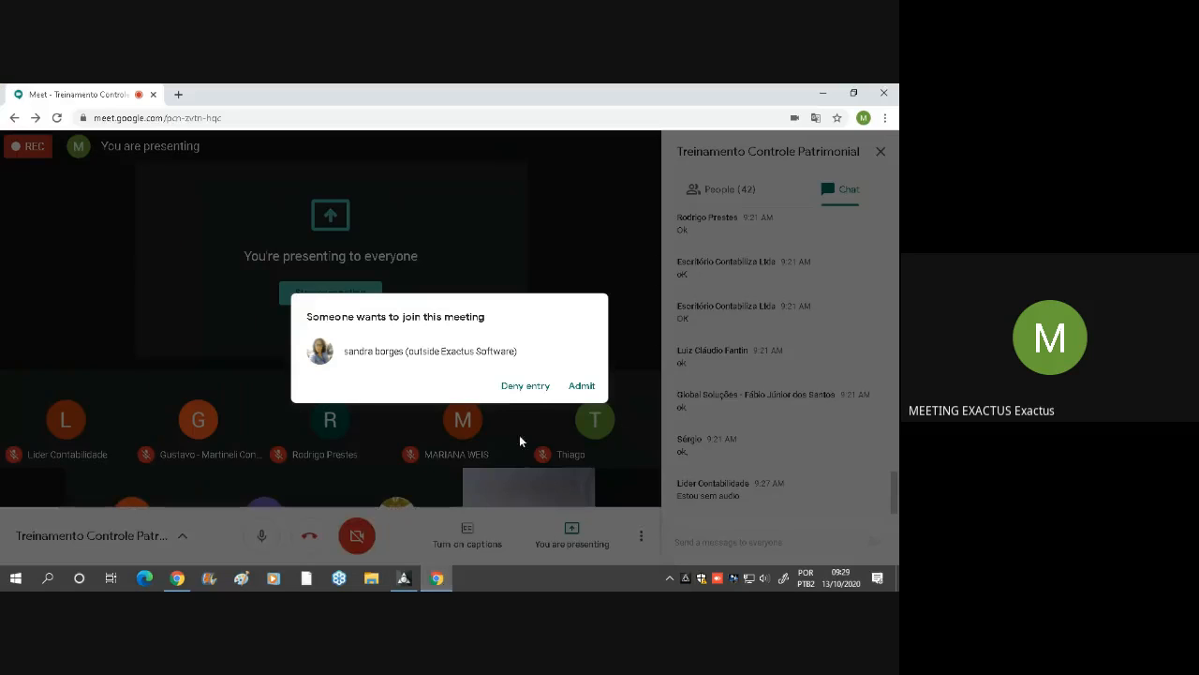
{"action": "left_click", "coordinate": [582, 386]}
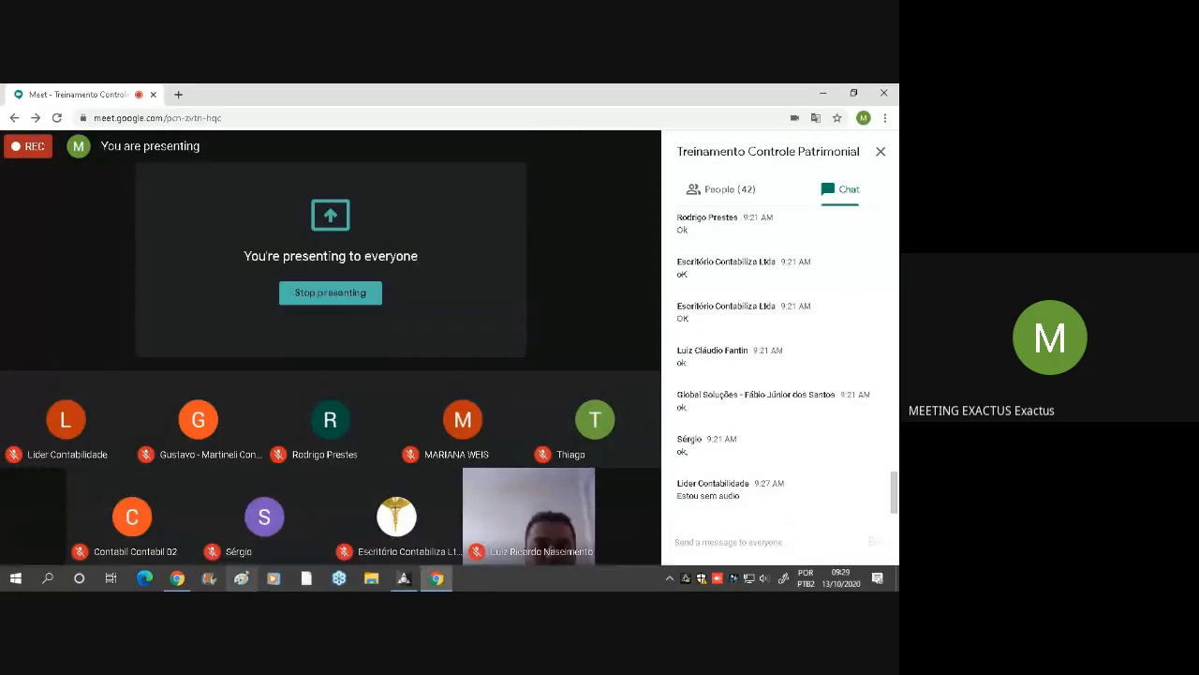
{"action": "left_click", "coordinate": [175, 576]}
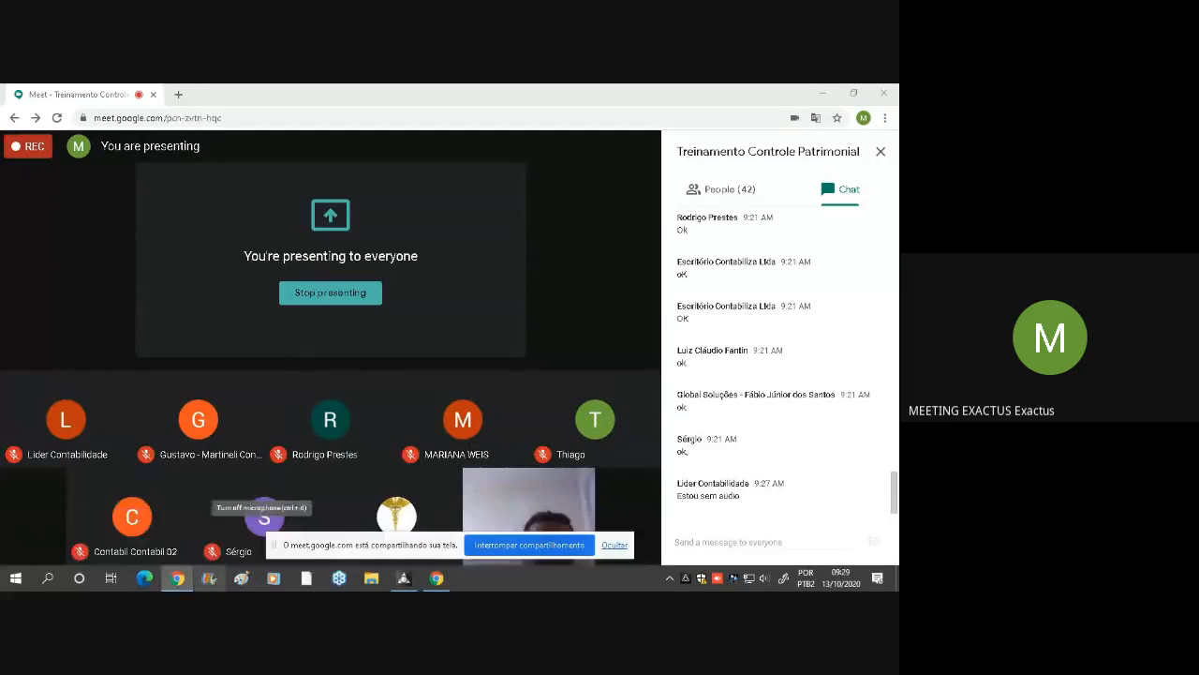
{"action": "left_click", "coordinate": [615, 545]}
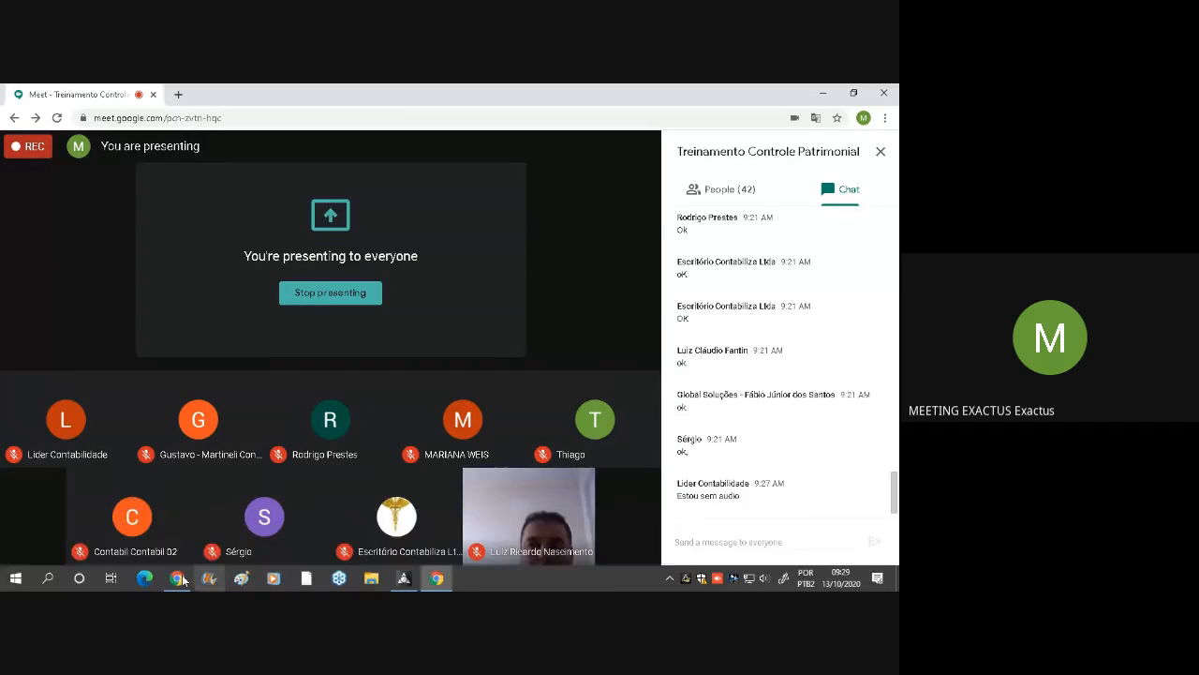
{"action": "left_click", "coordinate": [404, 577]}
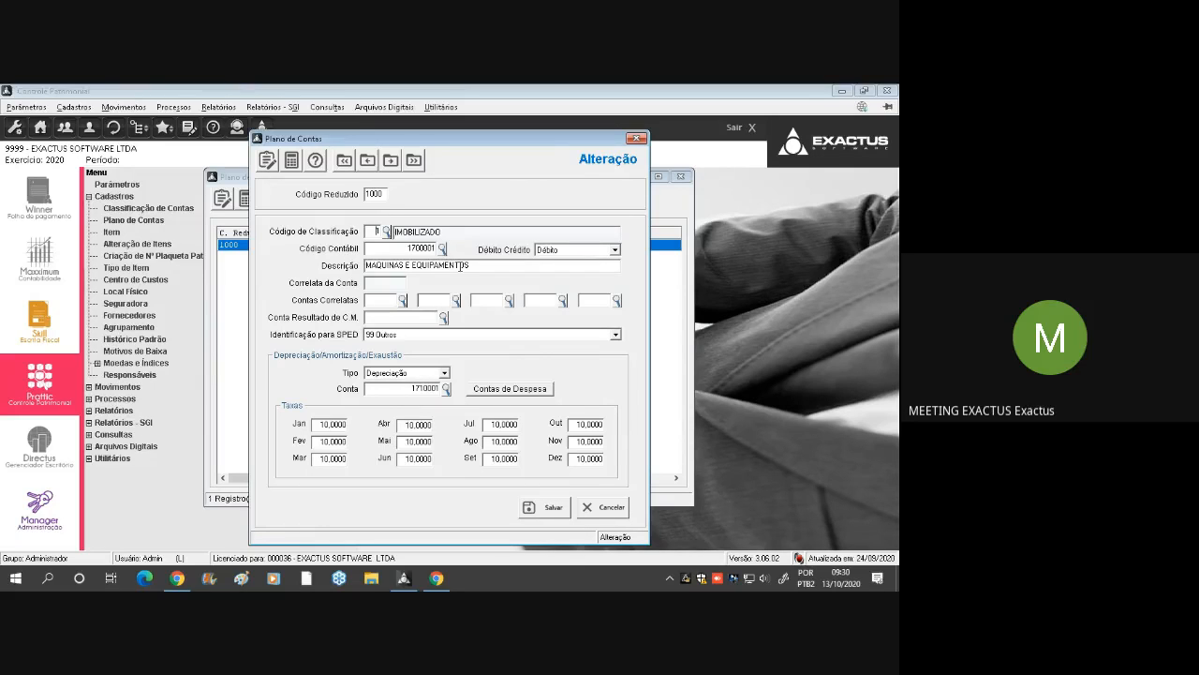
In the MAQUINAS E EQUIPAMENTOS account, choose the IMOBILIZADO classification, review the Código Contábil, and select Débito for Débito Crédito
{"action": "left_click", "coordinate": [387, 232]}
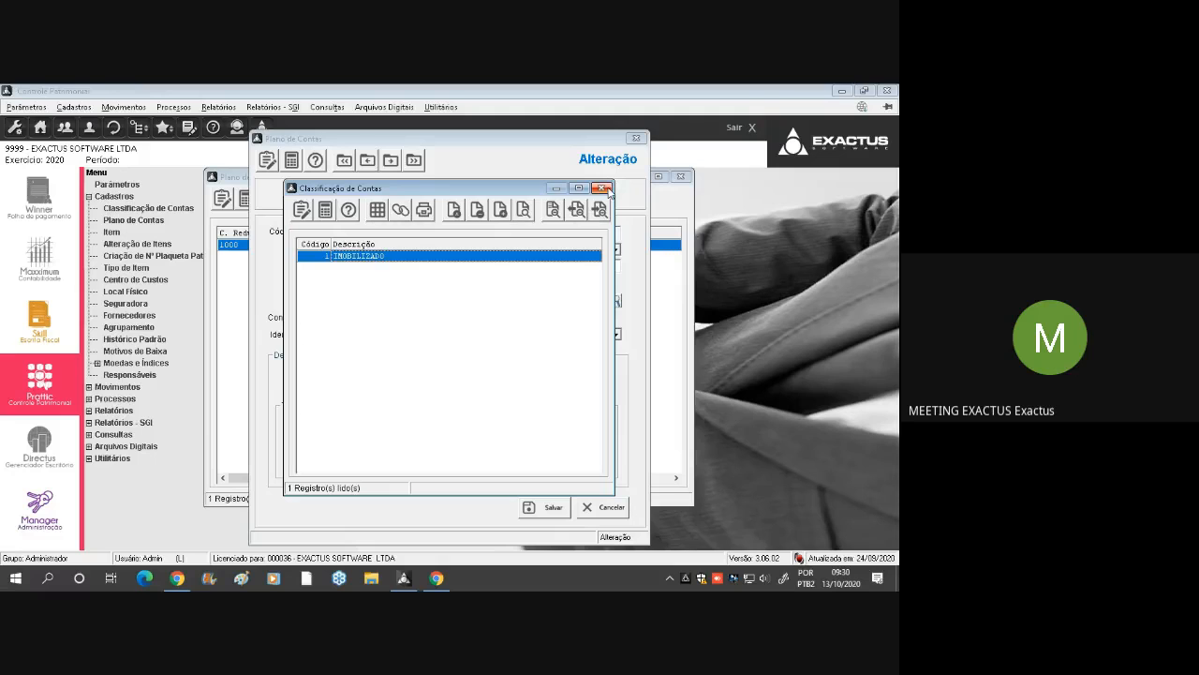
{"action": "double_click", "coordinate": [492, 259]}
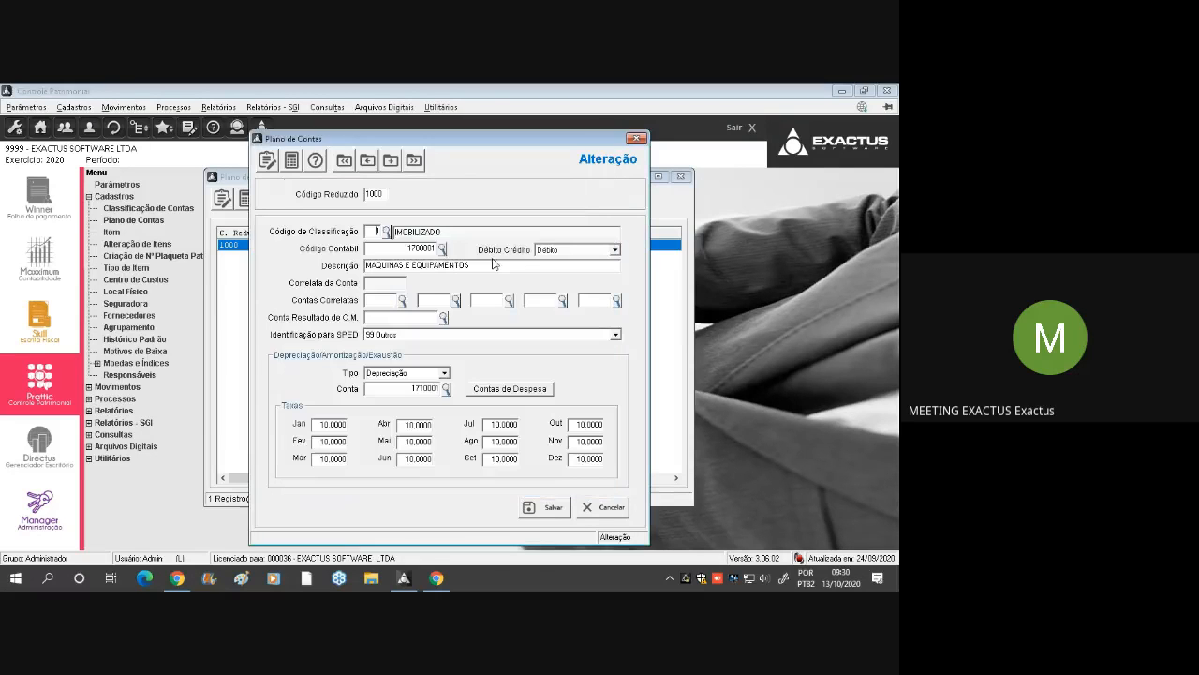
{"action": "left_click", "coordinate": [389, 249]}
{"action": "left_click", "coordinate": [396, 246]}
{"action": "left_click_drag", "start_coordinate": [394, 246], "coordinate": [436, 248]}
{"action": "left_click", "coordinate": [581, 250]}
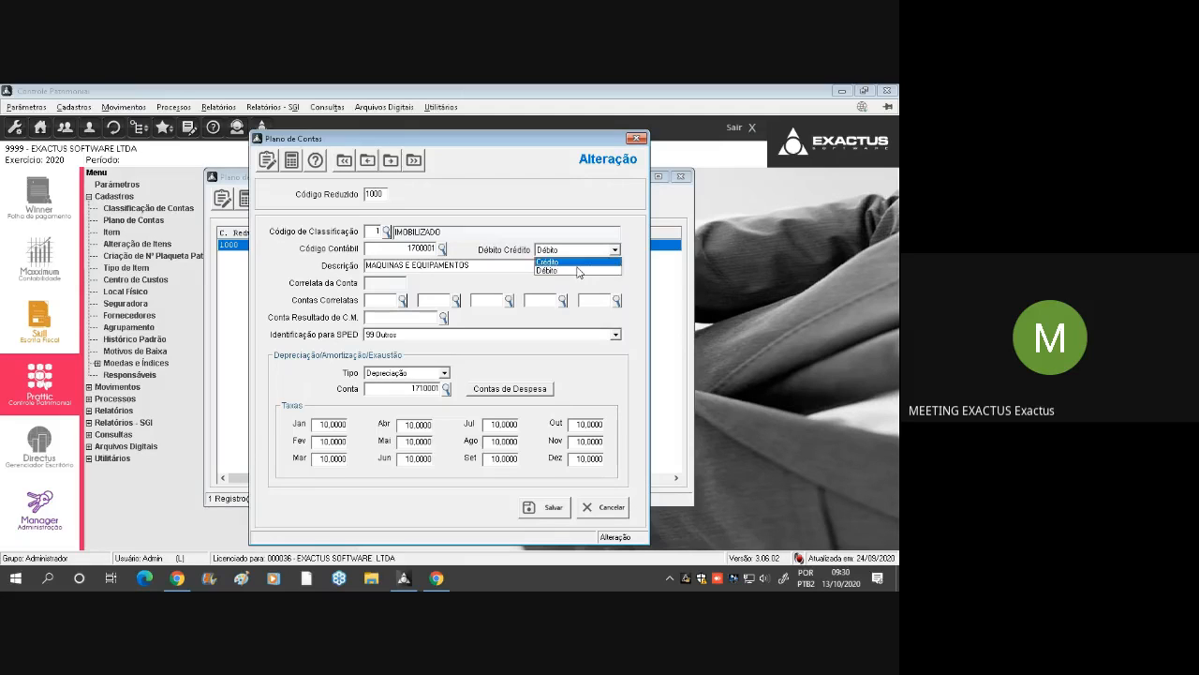
{"action": "left_click", "coordinate": [578, 270]}
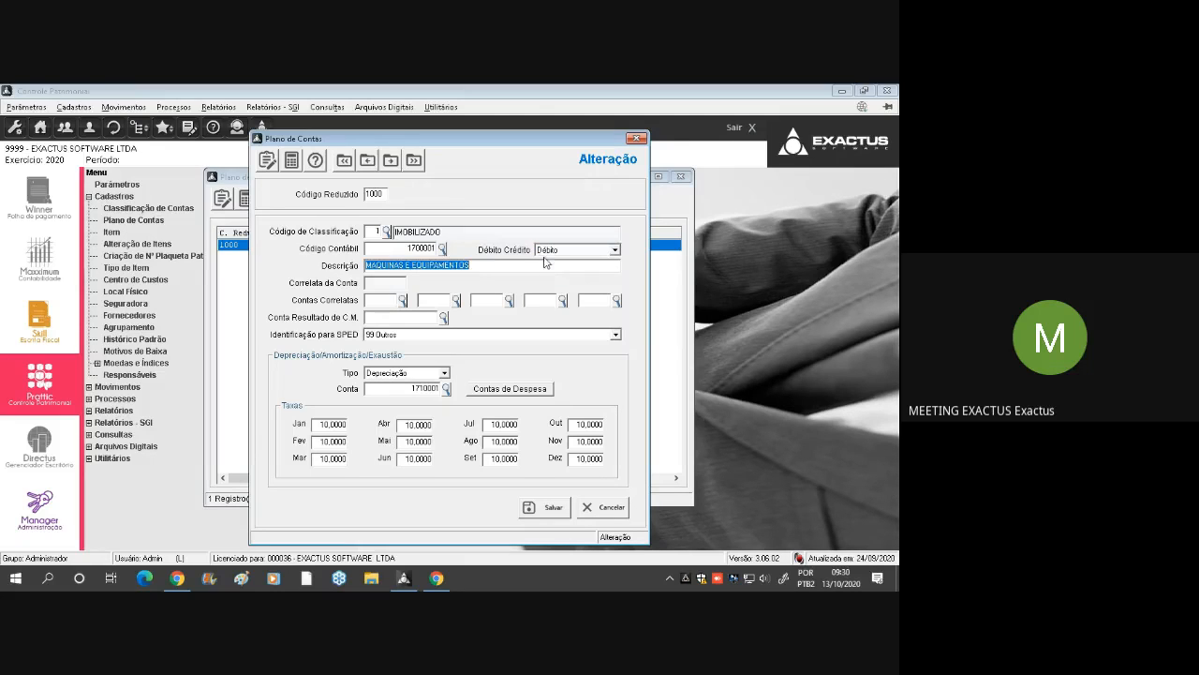
{"action": "left_click", "coordinate": [525, 266]}
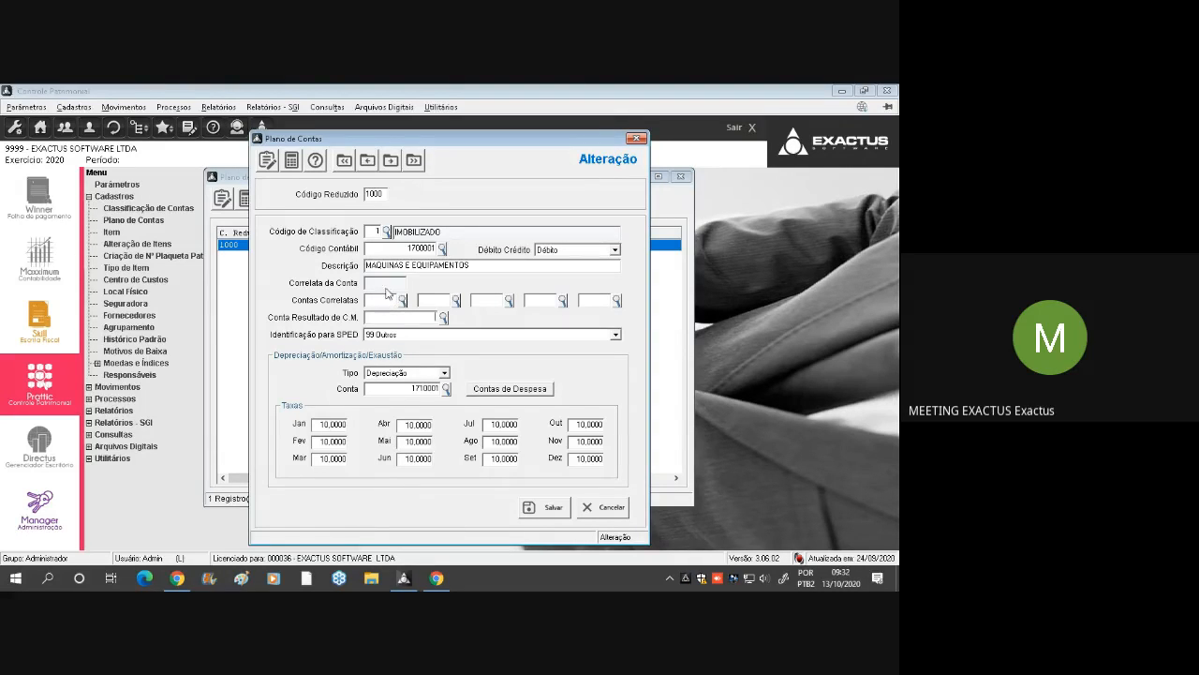
Set the account's Identificação para SPED to 04 Máquinas
{"action": "left_click", "coordinate": [454, 335]}
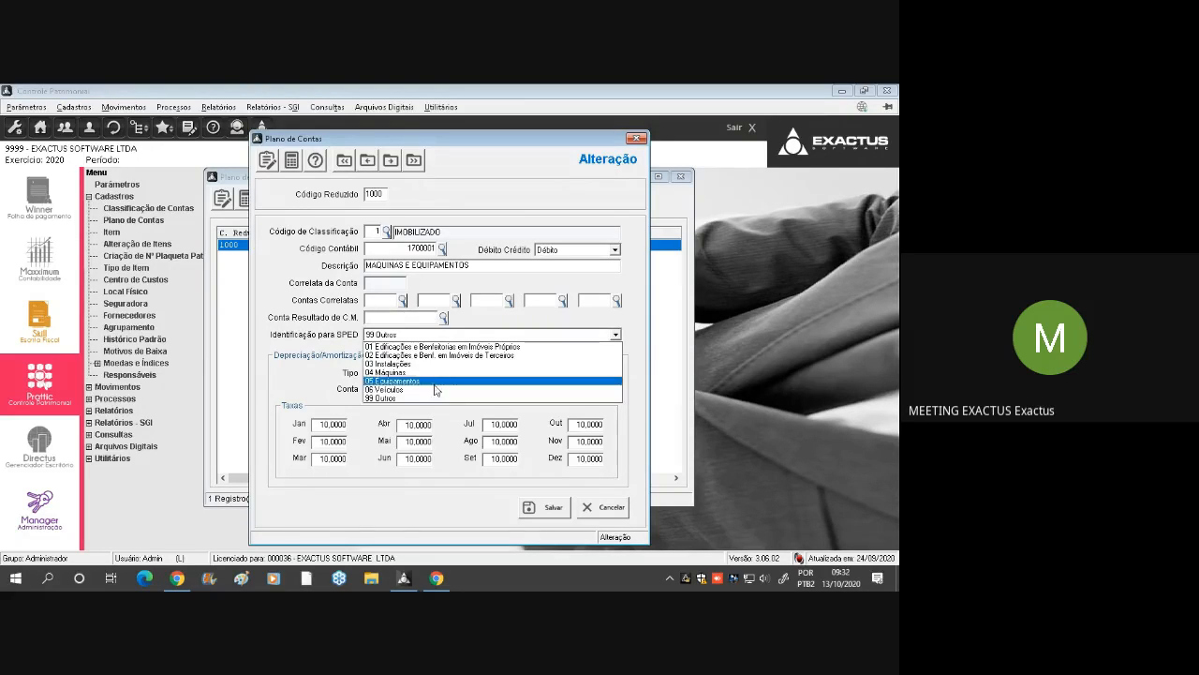
{"action": "left_click", "coordinate": [443, 372]}
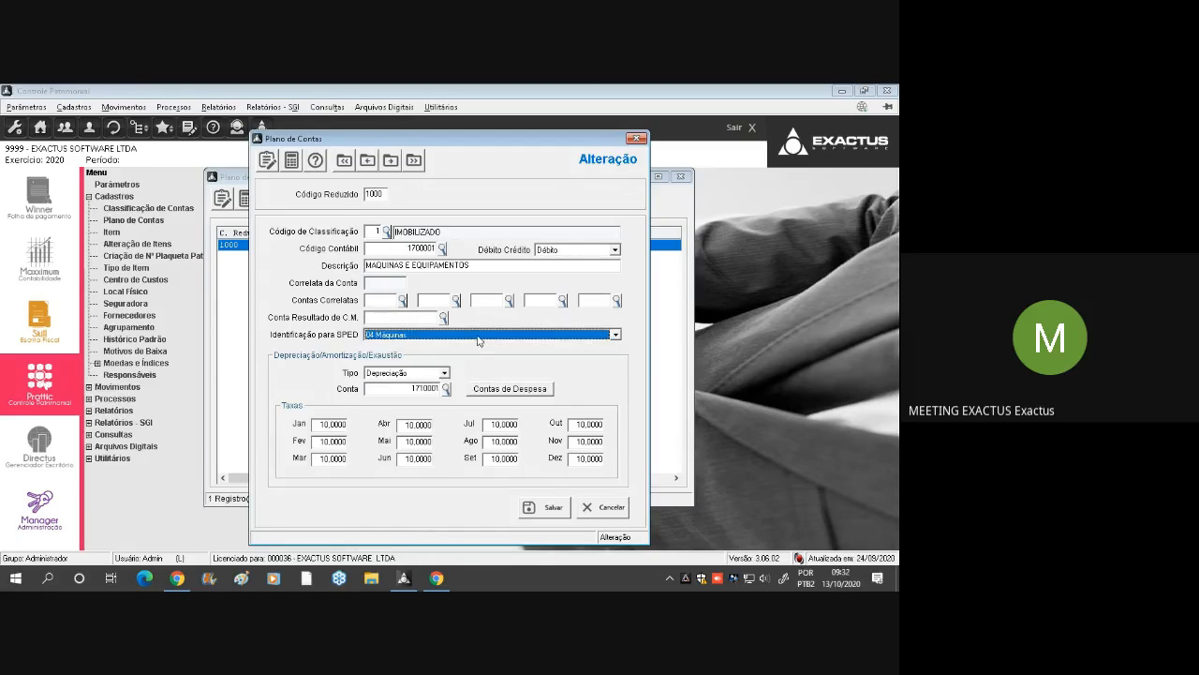
{"action": "left_click", "coordinate": [479, 338]}
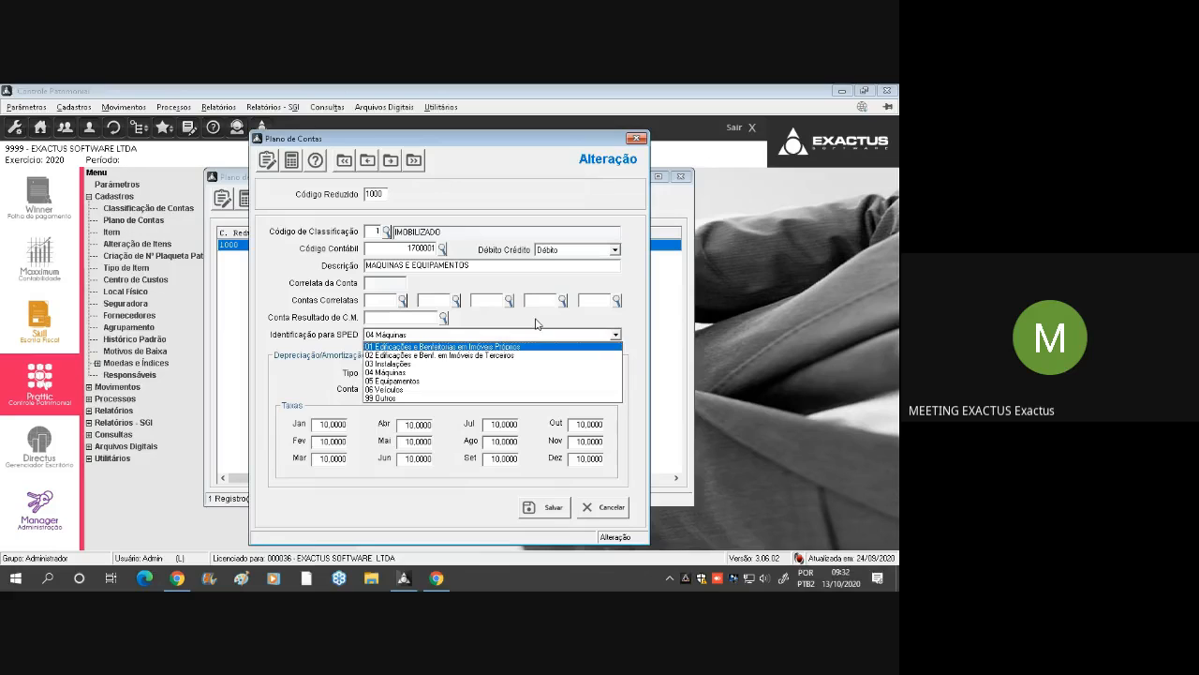
{"action": "left_click", "coordinate": [460, 376]}
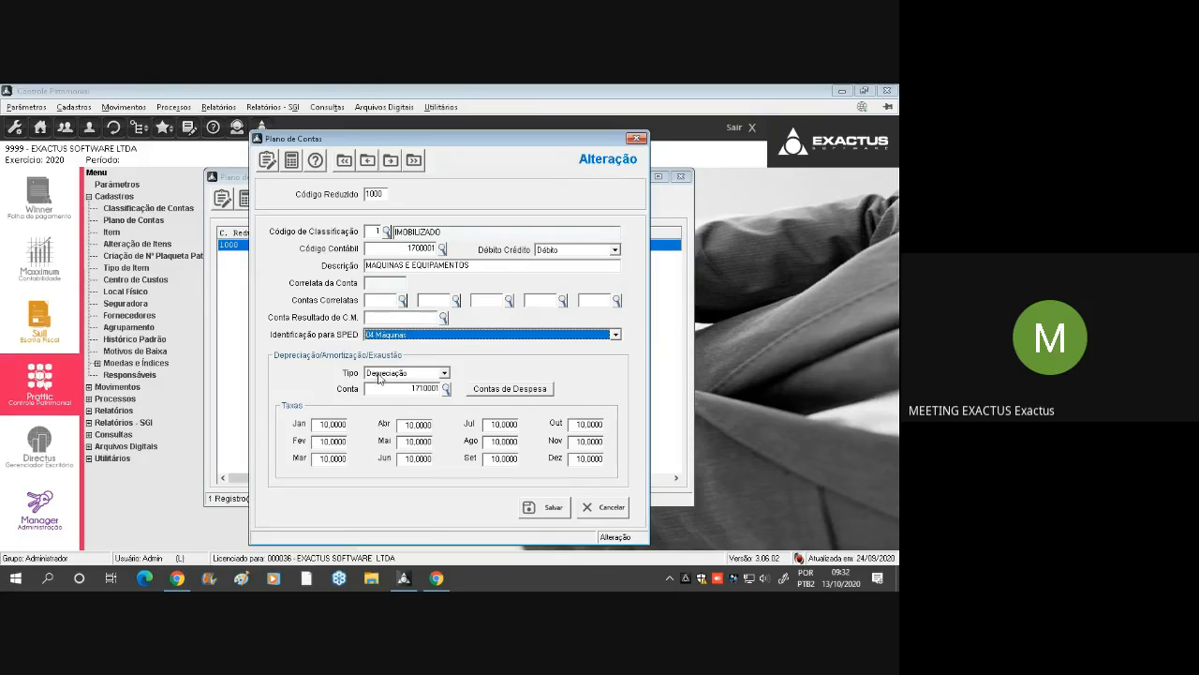
View the Tipo options for Depreciação/Amortização/Exaustão and go to the depreciation Conta field
{"action": "left_click", "coordinate": [407, 373]}
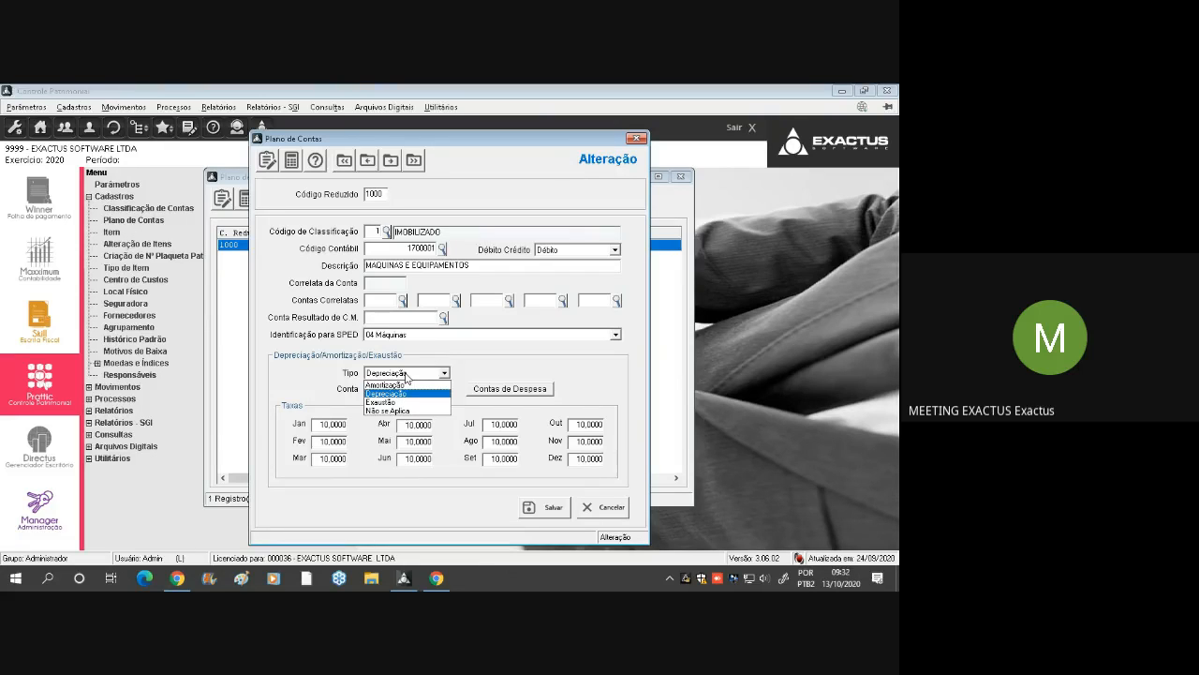
{"action": "left_click", "coordinate": [406, 377]}
{"action": "left_click", "coordinate": [397, 385]}
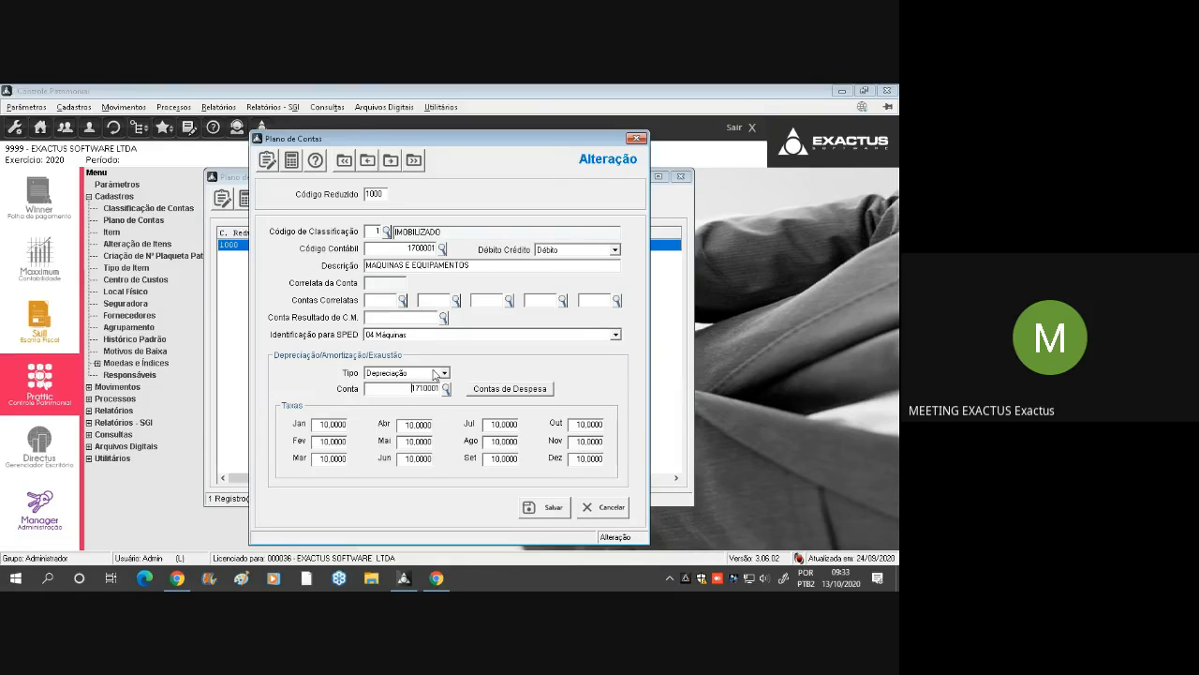
Switch to Google Meet, admit the accounting firm waiting to join, and return to the account form in Controle Patrimonial
{"action": "left_click", "coordinate": [441, 576]}
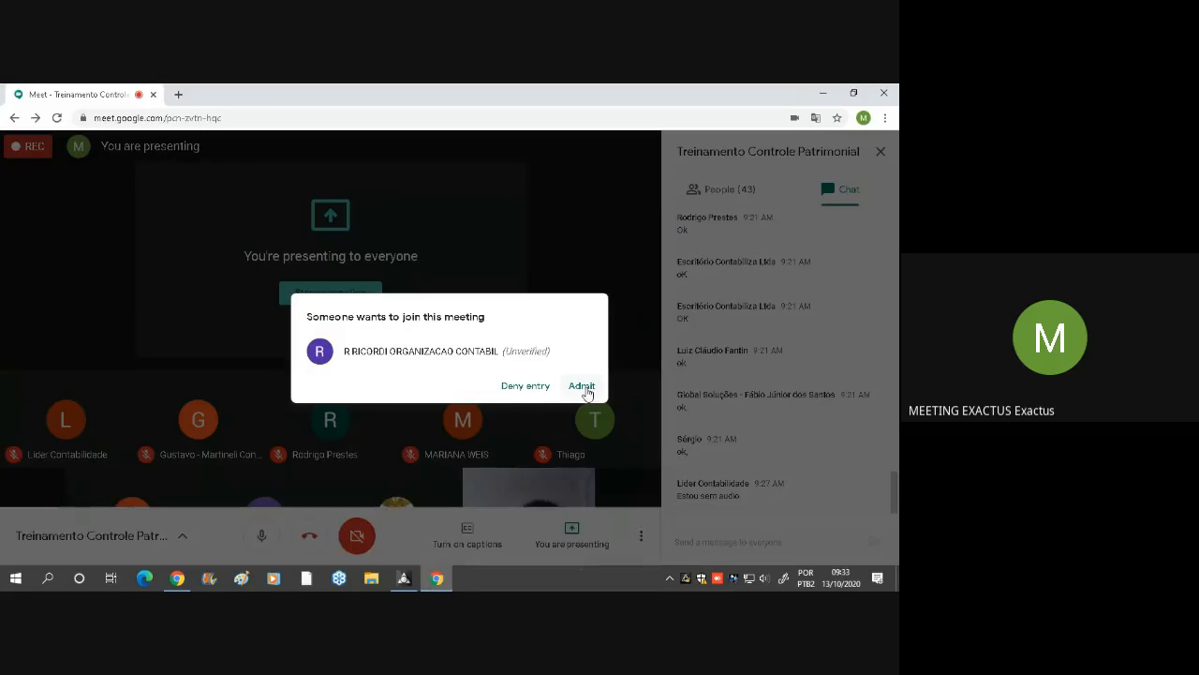
{"action": "left_click", "coordinate": [594, 385]}
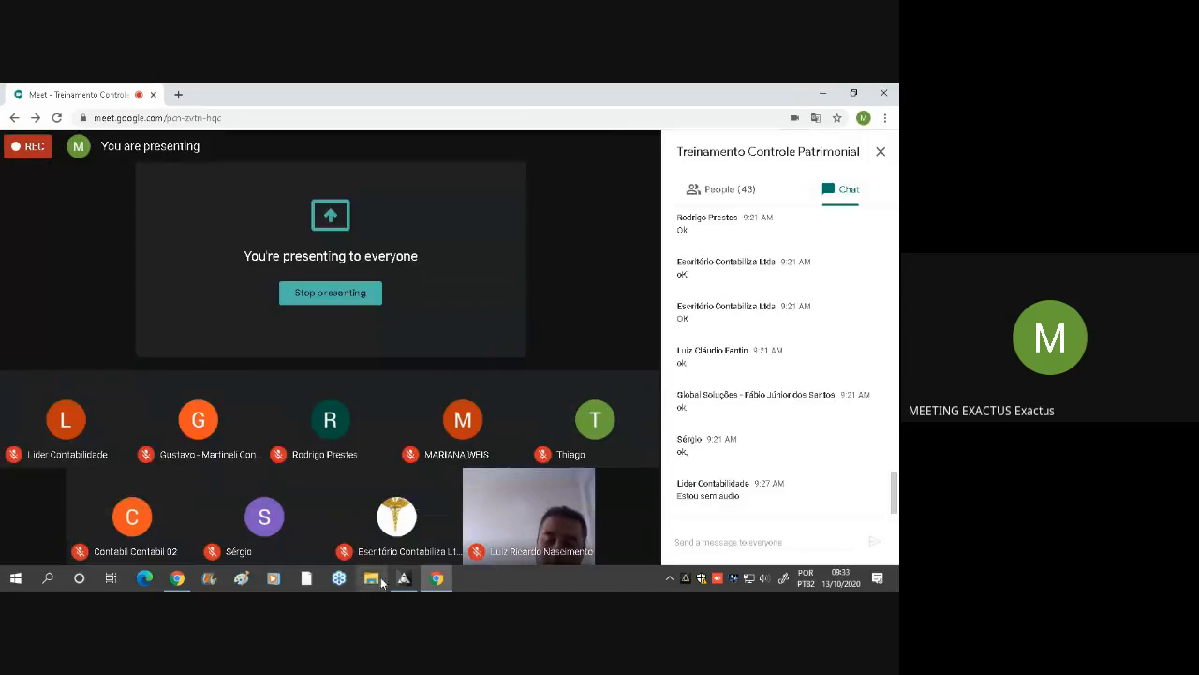
{"action": "left_click", "coordinate": [403, 579]}
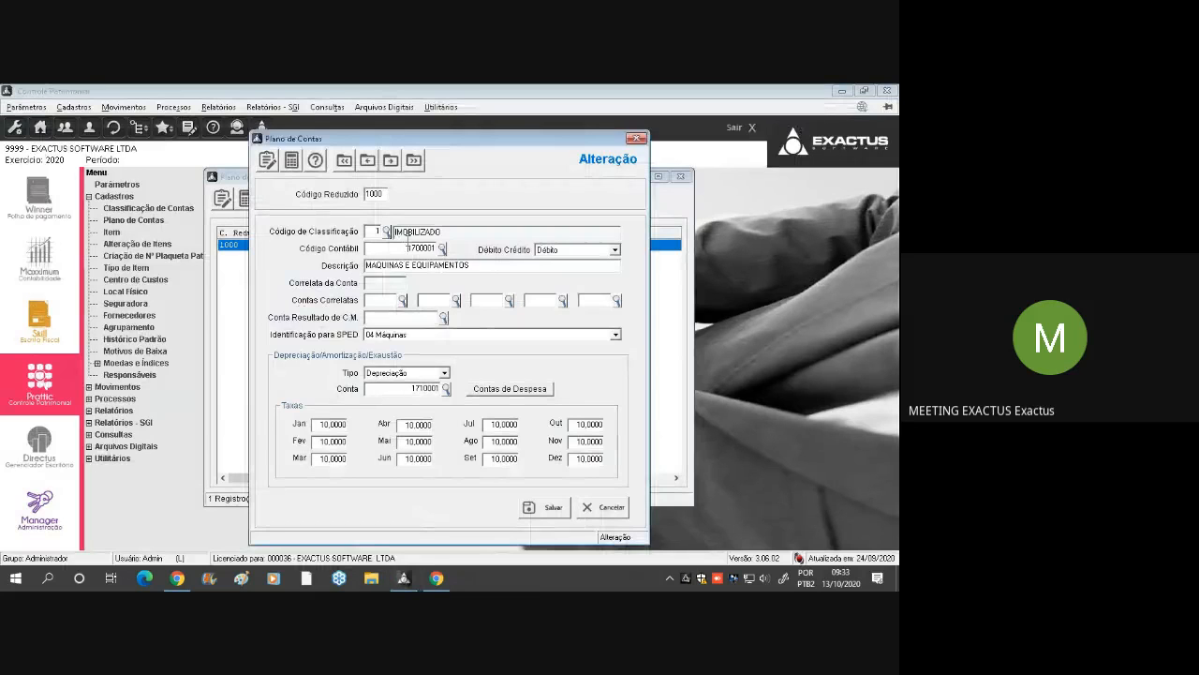
Highlight the depreciation Conta and the Código Contábil to compare the two account codes
{"action": "left_click", "coordinate": [403, 388]}
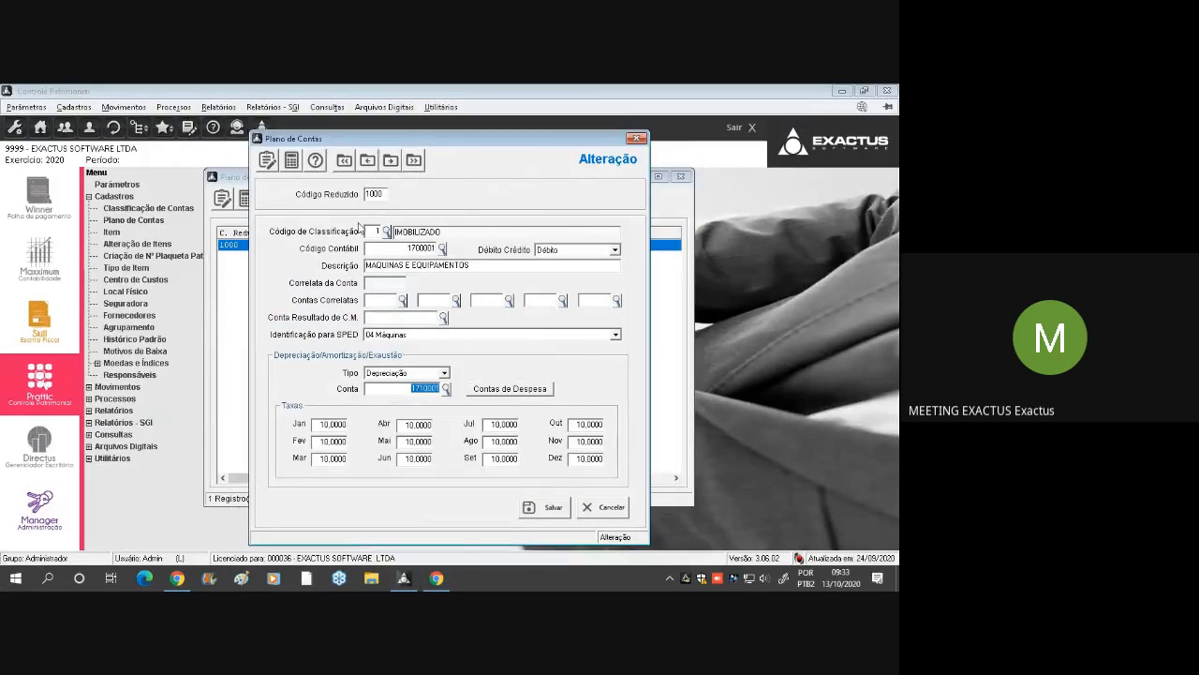
{"action": "left_click", "coordinate": [400, 388]}
{"action": "left_click_drag", "start_coordinate": [399, 251], "coordinate": [456, 258]}
{"action": "left_click_drag", "start_coordinate": [402, 389], "coordinate": [449, 385]}
Review the account and percentage in the 01 Janeiro record of Contas de Despesa, save the record, and close the list
{"action": "left_click", "coordinate": [516, 393]}
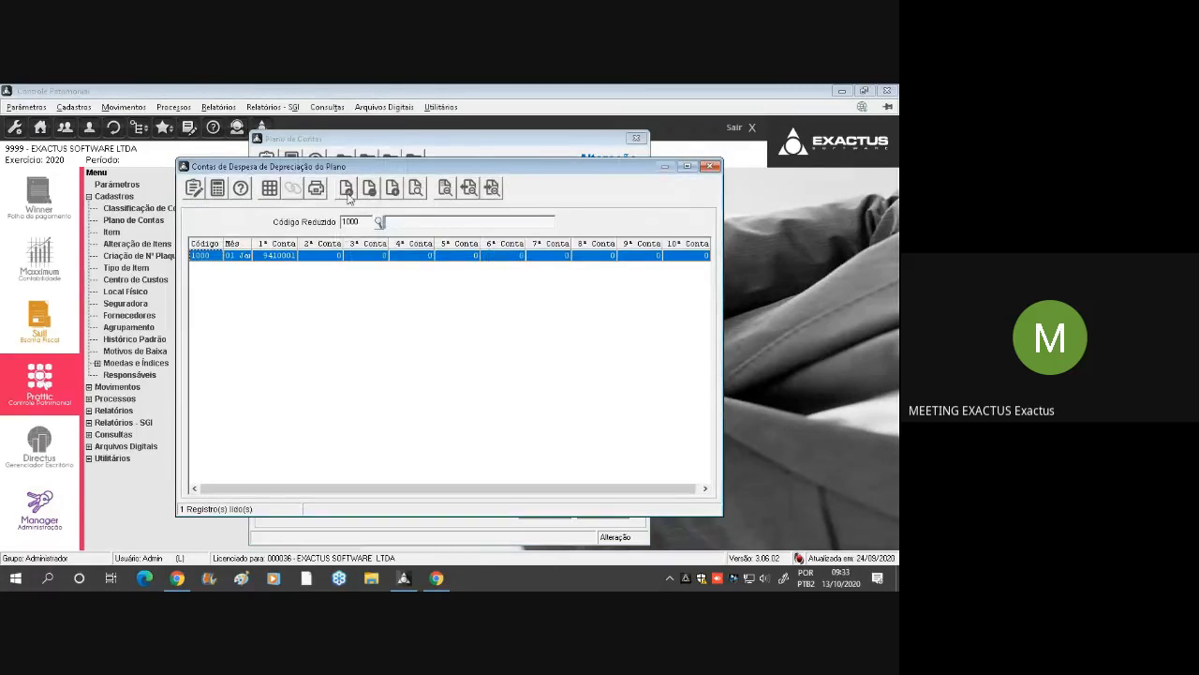
{"action": "left_click", "coordinate": [346, 188]}
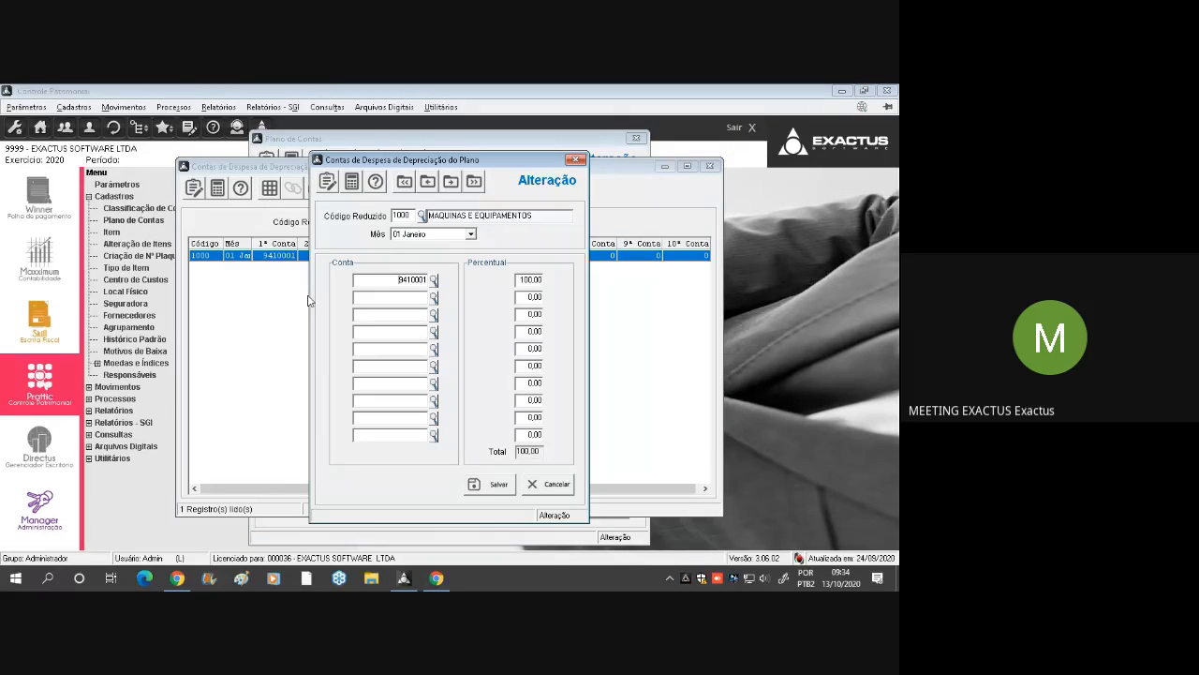
{"action": "left_click", "coordinate": [387, 278]}
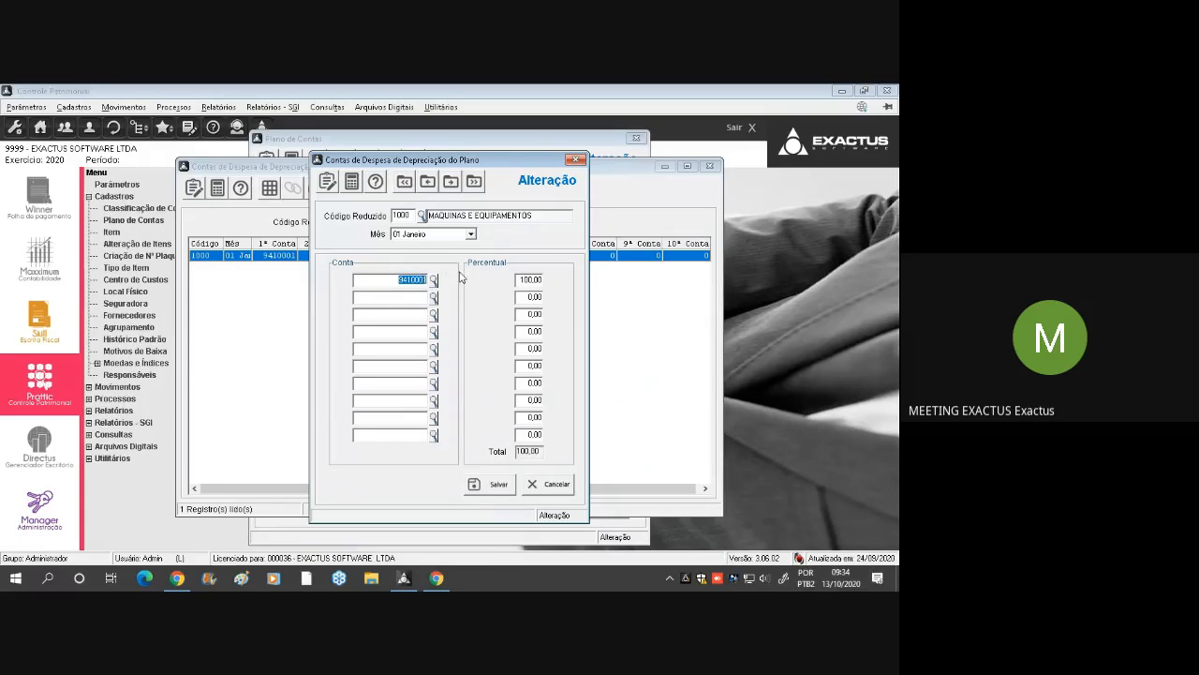
{"action": "left_click", "coordinate": [401, 296]}
{"action": "left_click_drag", "start_coordinate": [520, 279], "coordinate": [571, 278]}
{"action": "key", "text": "shift+Tab"}
{"action": "left_click", "coordinate": [495, 485]}
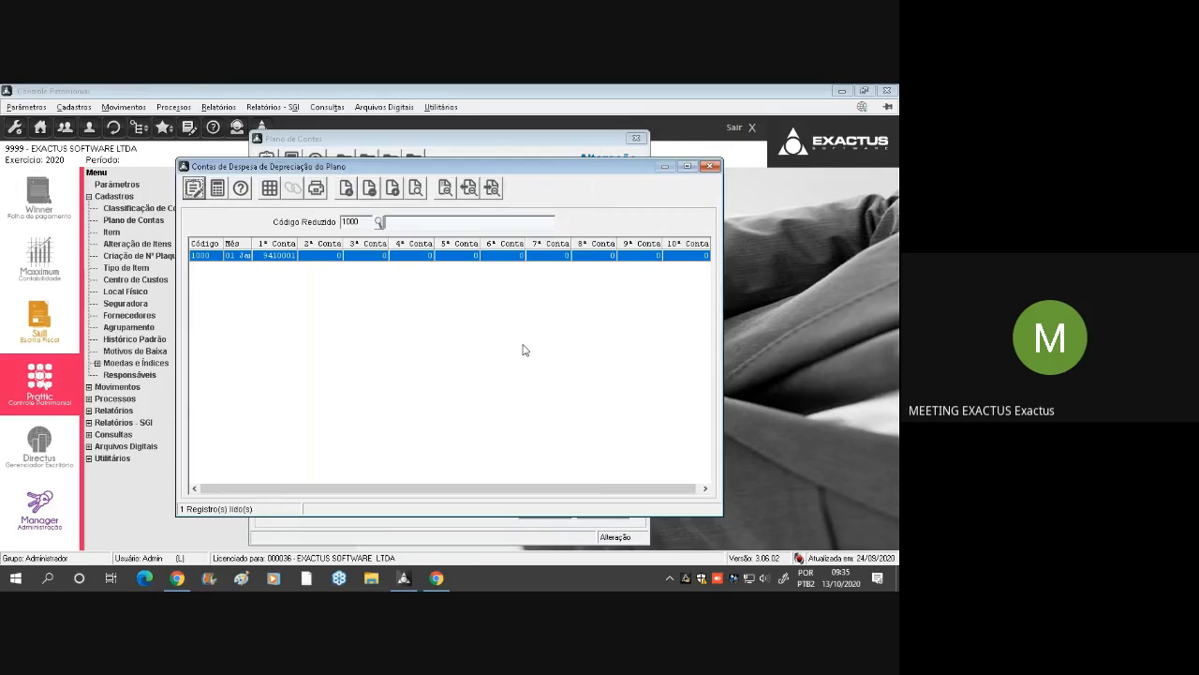
{"action": "key", "text": "Escape"}
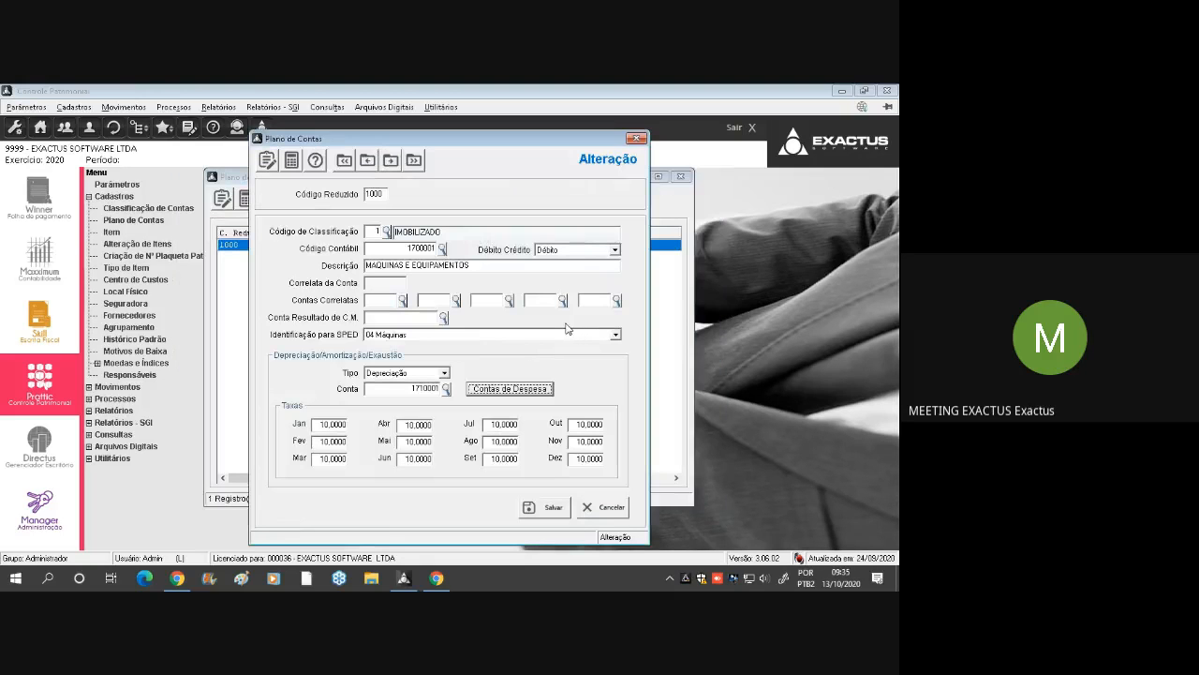
Go to the monthly depreciation rates, calculate 10 ÷ 12 in Windows Calculator, and minimize it to return to the account form
{"action": "left_click", "coordinate": [331, 424]}
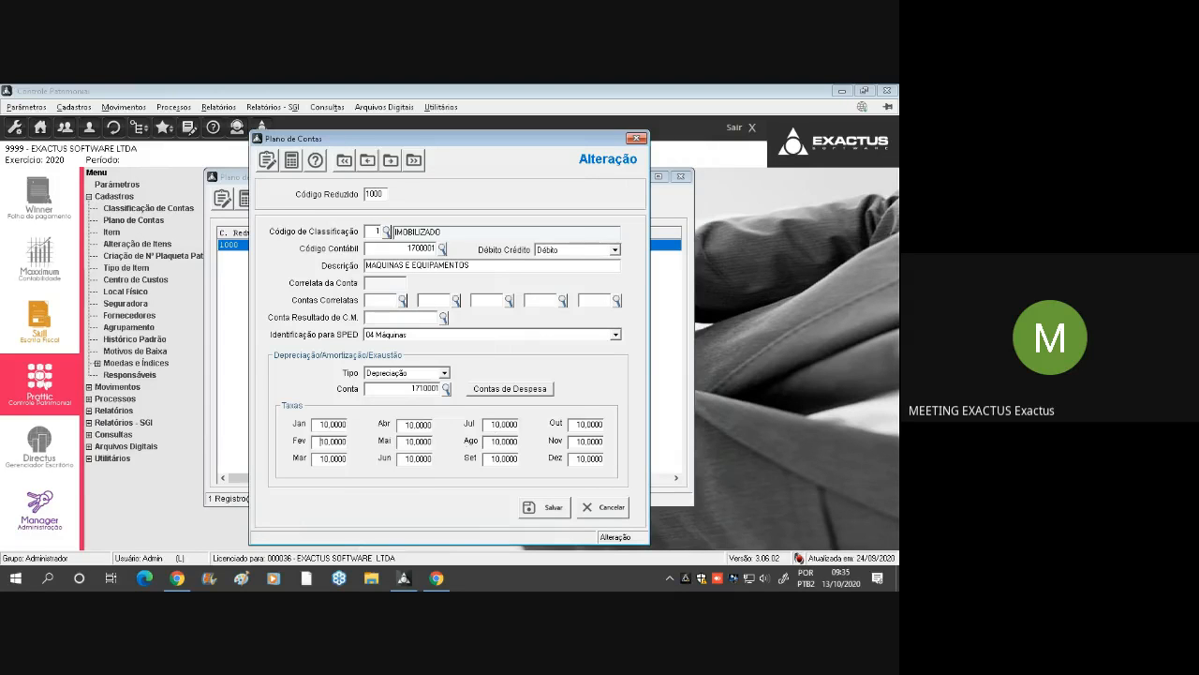
{"action": "left_click", "coordinate": [15, 578]}
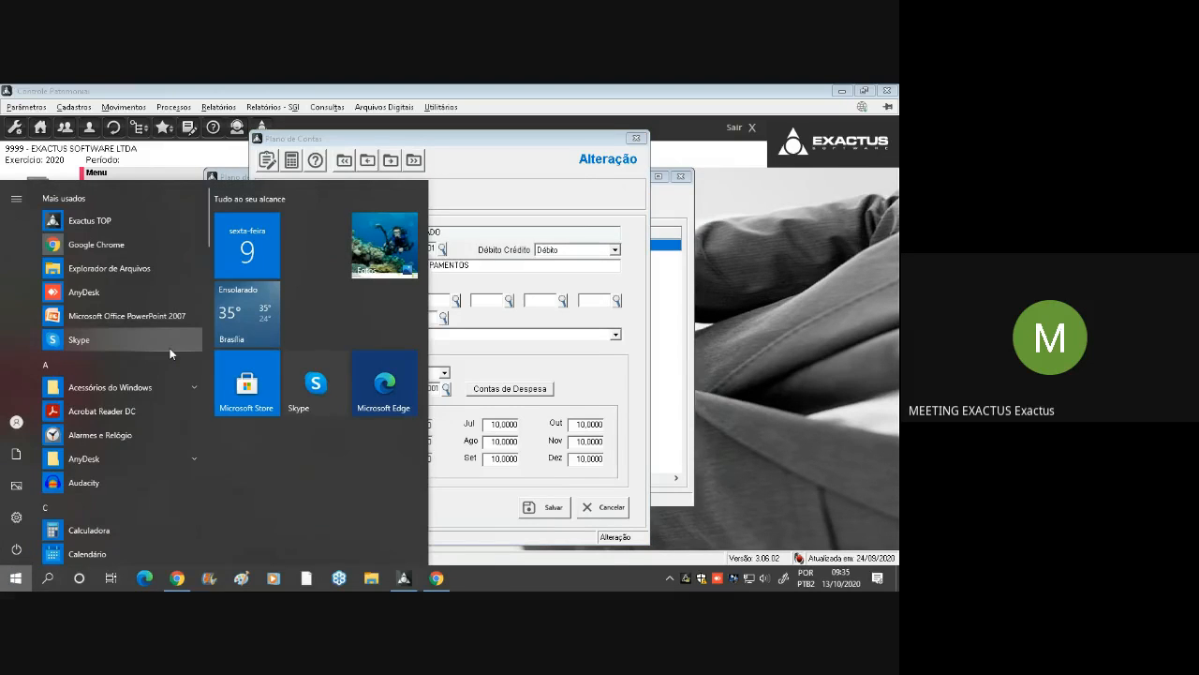
{"action": "type", "text": "cal"}
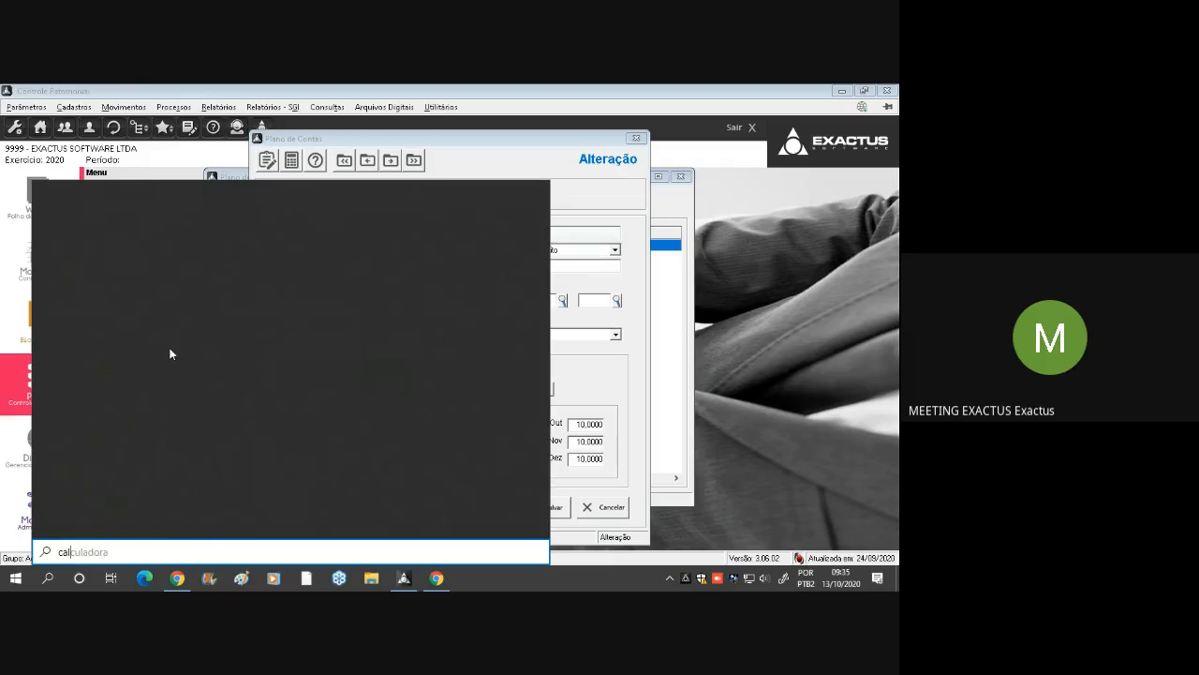
{"action": "type", "text": "c"}
{"action": "key", "text": "Return"}
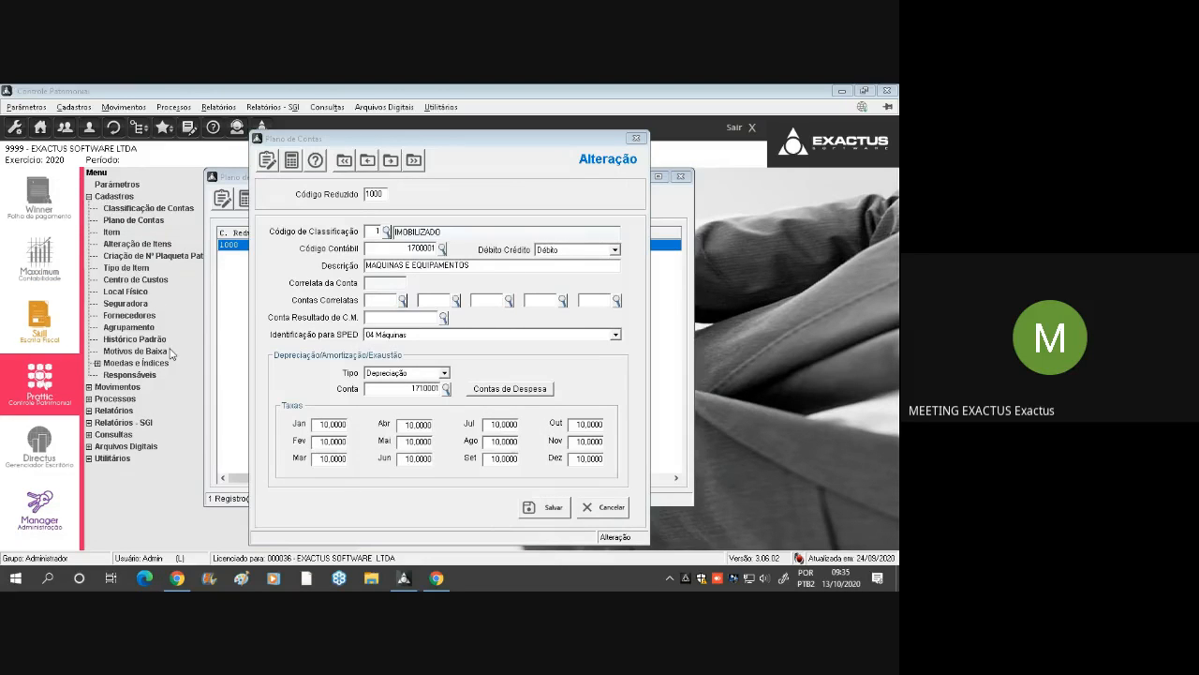
{"action": "type", "text": "10"}
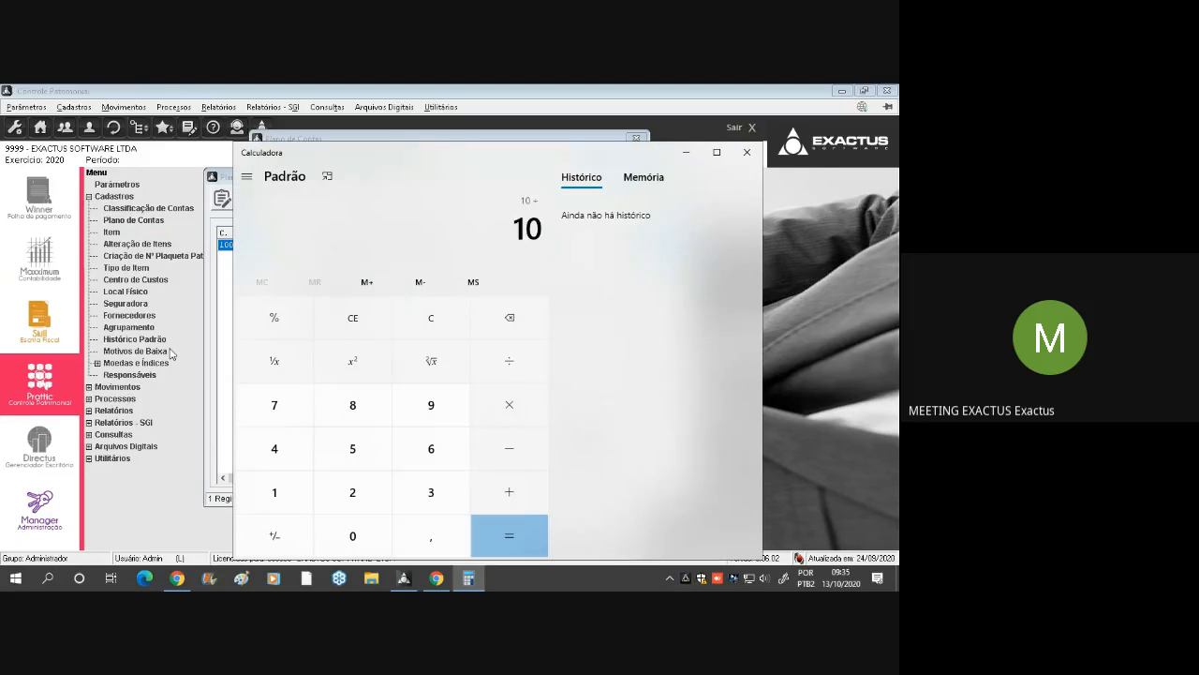
{"action": "type", "text": "12"}
{"action": "key", "text": "Return"}
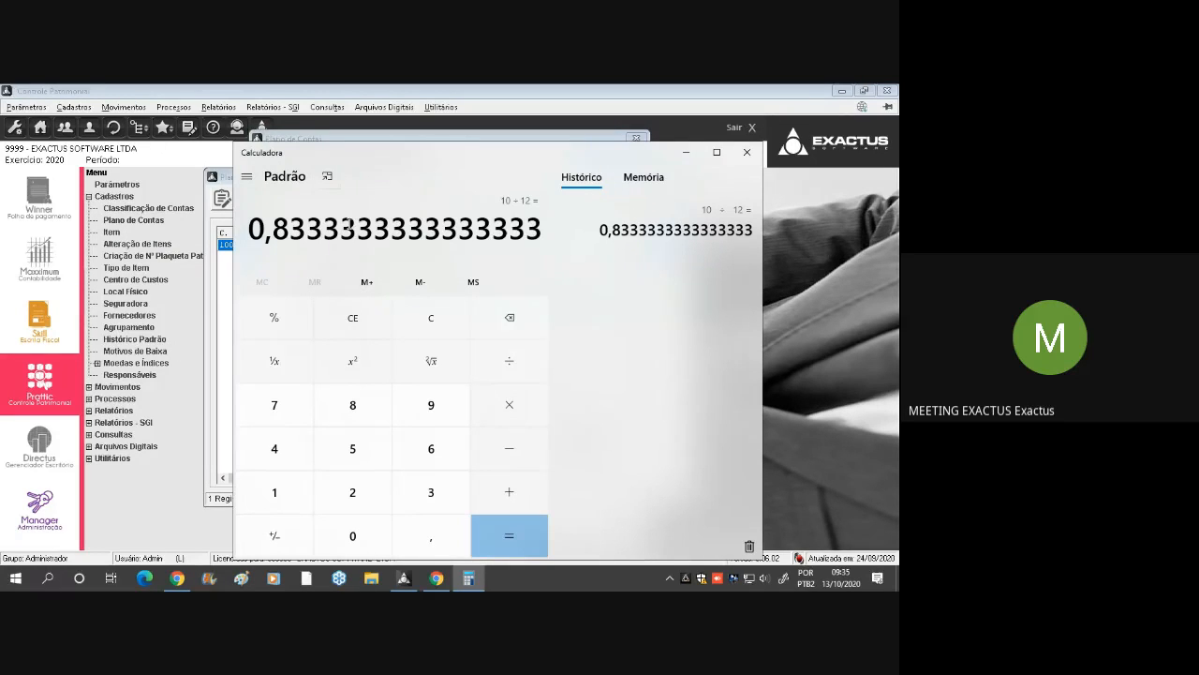
{"action": "left_click", "coordinate": [687, 152]}
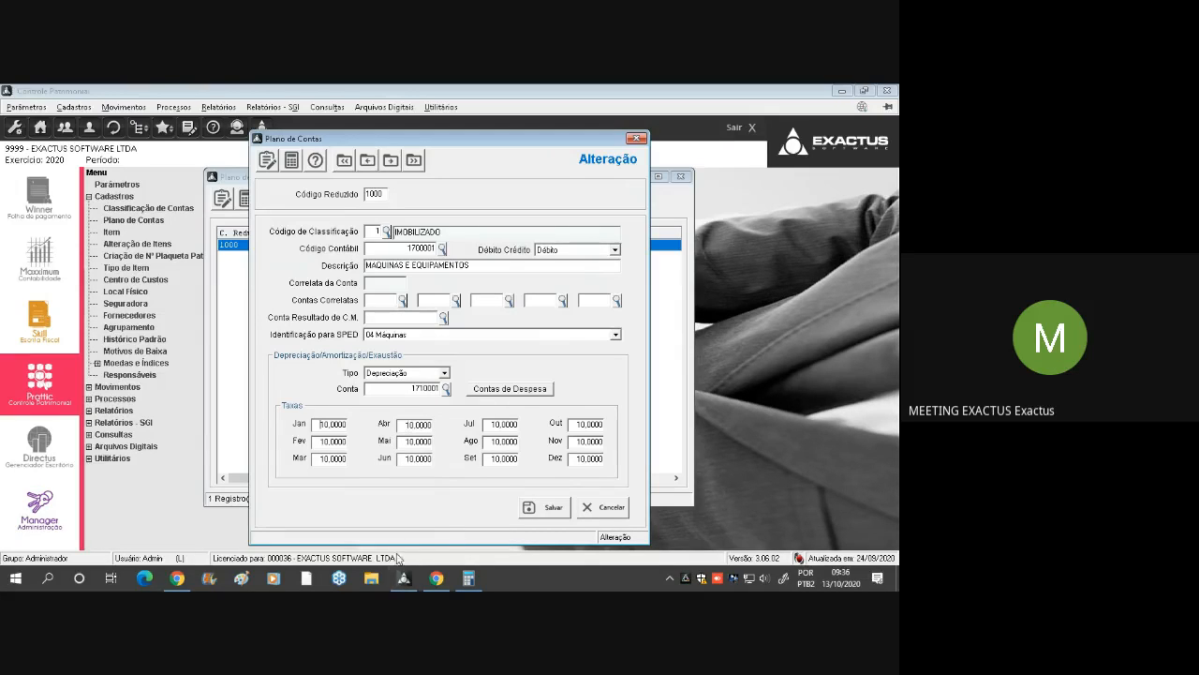
Save the MAQUINAS E EQUIPAMENTOS account, close the Plano de Contas list, and go back to the Cadastros group
{"action": "left_click", "coordinate": [546, 509]}
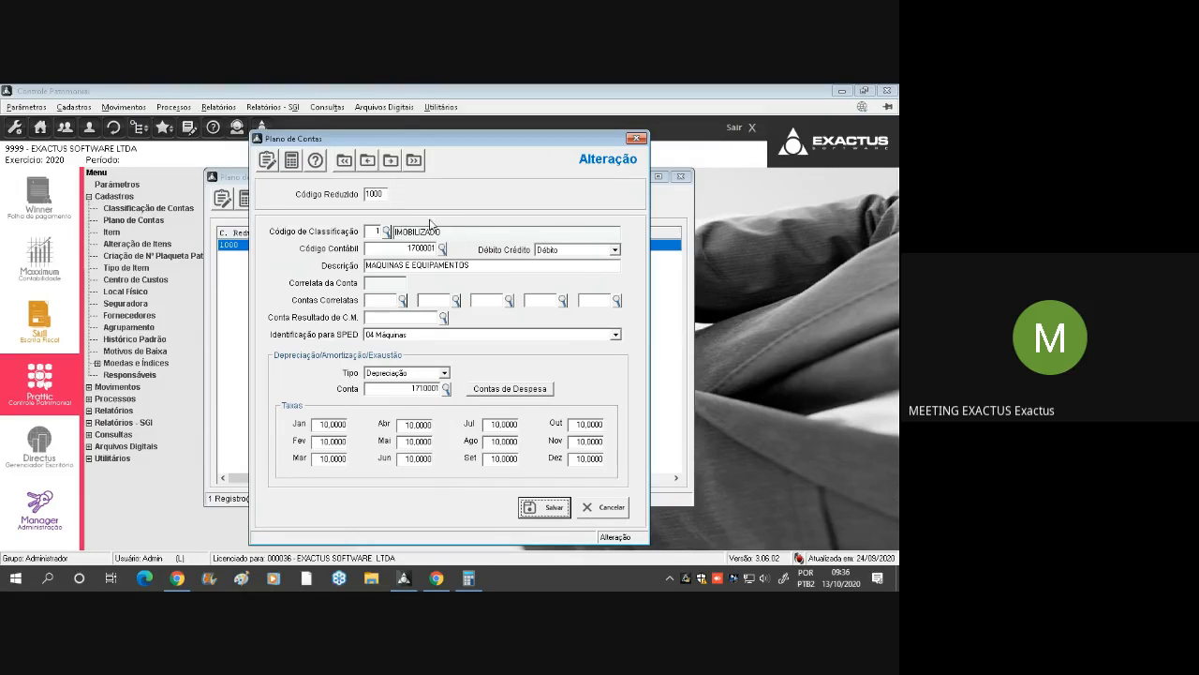
{"action": "left_click", "coordinate": [557, 511]}
{"action": "left_click", "coordinate": [637, 139]}
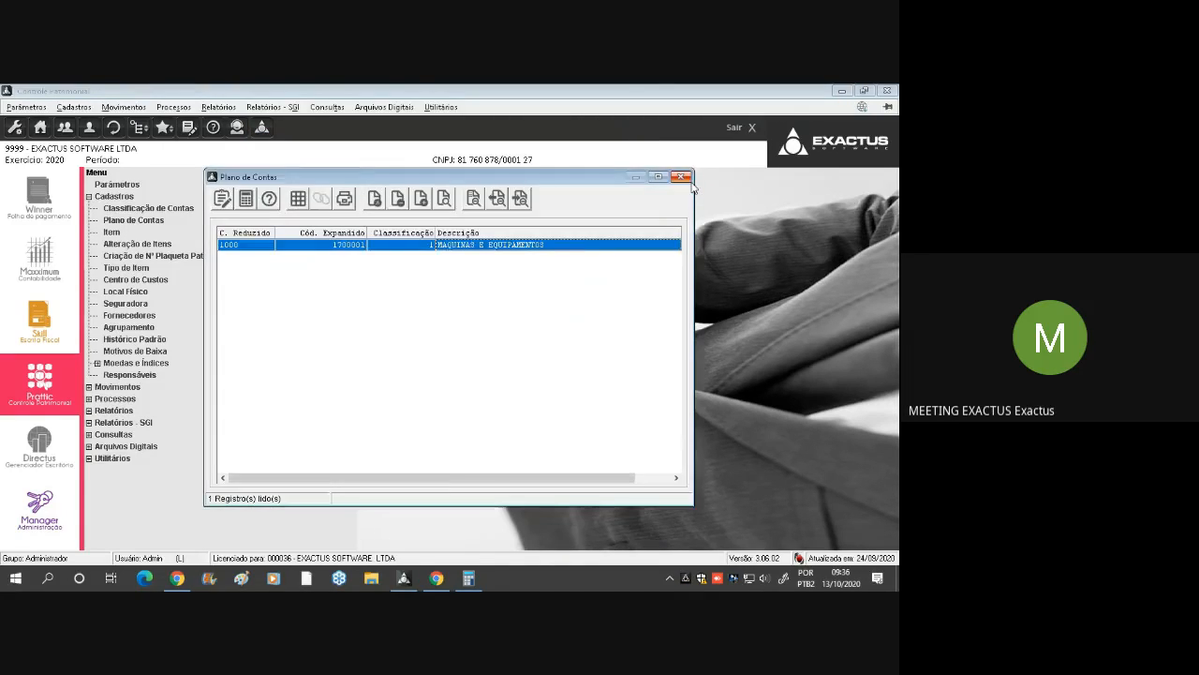
{"action": "left_click", "coordinate": [682, 177]}
{"action": "left_click", "coordinate": [131, 196]}
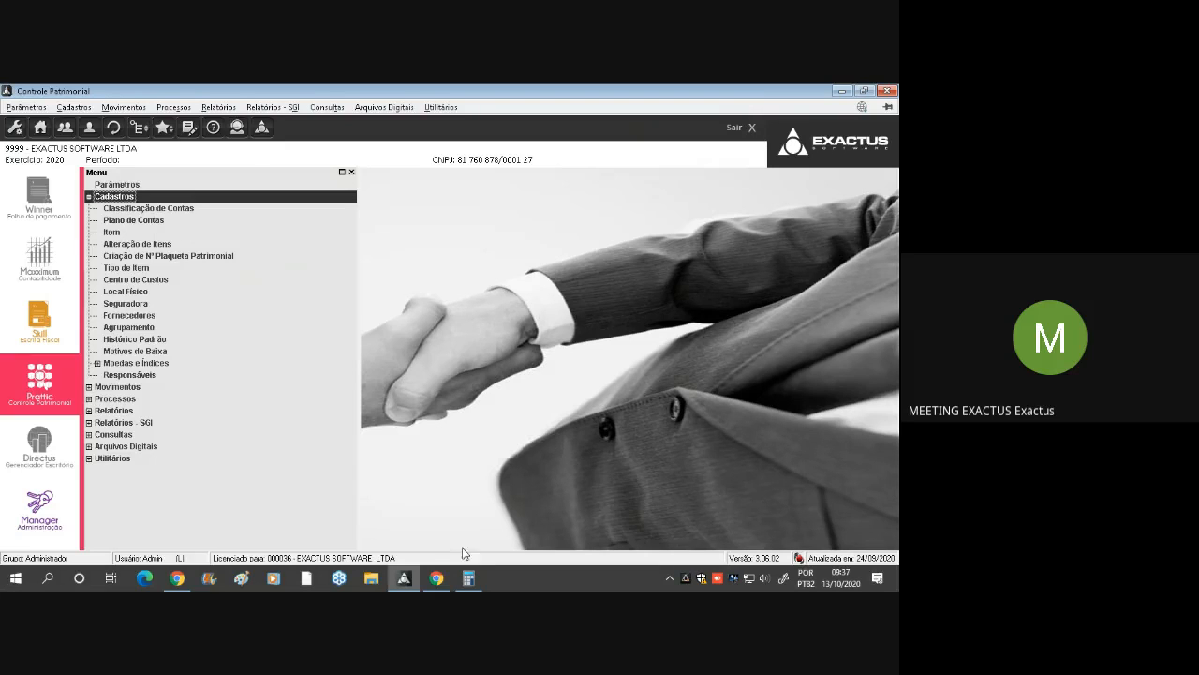
Switch to Google Meet to check the participants' chat replies, and return to Controle Patrimonial
{"action": "left_click", "coordinate": [437, 578]}
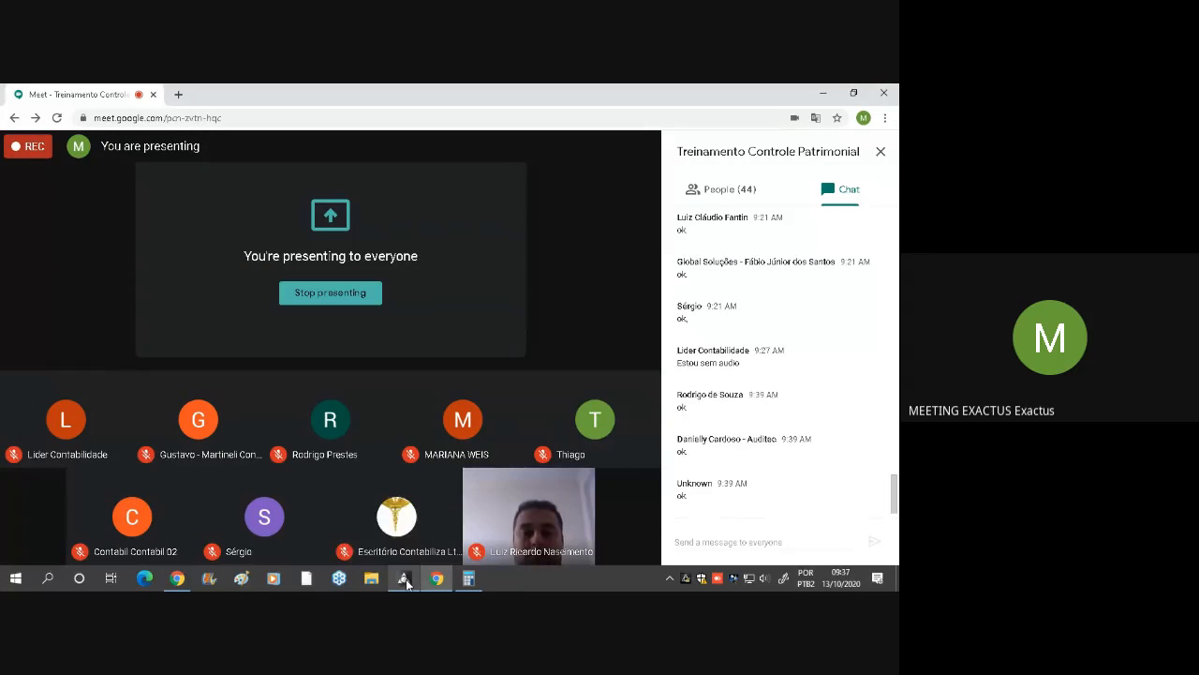
{"action": "mouse_move", "coordinate": [405, 582]}
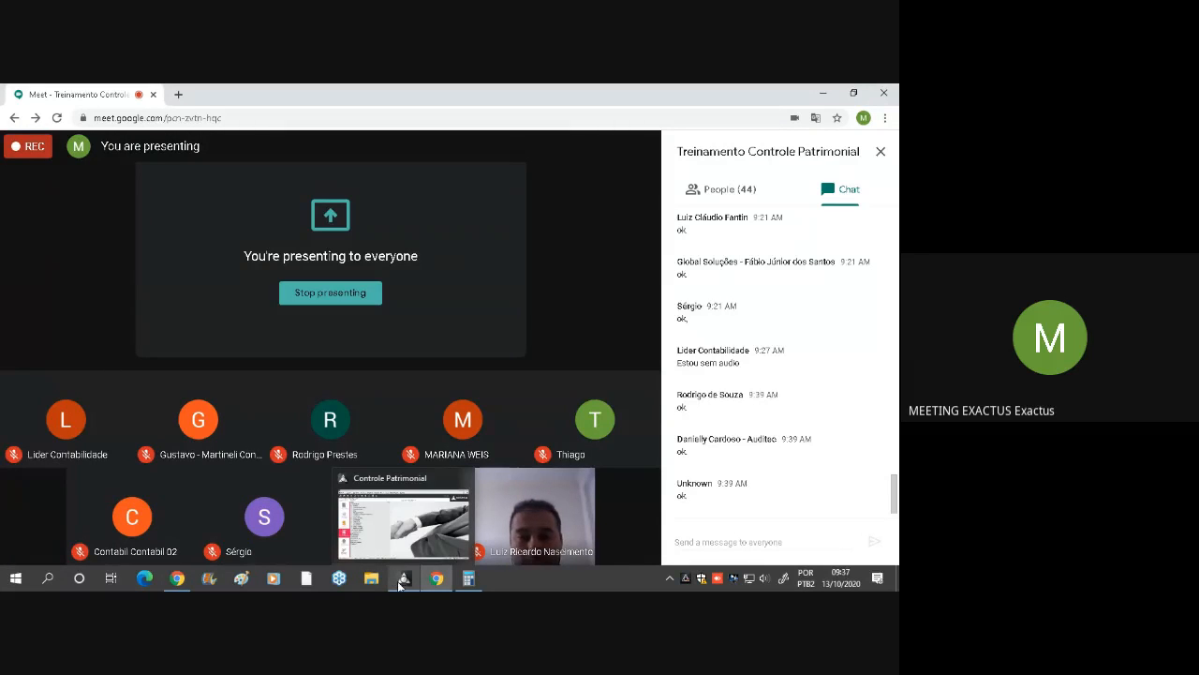
{"action": "left_click", "coordinate": [403, 580]}
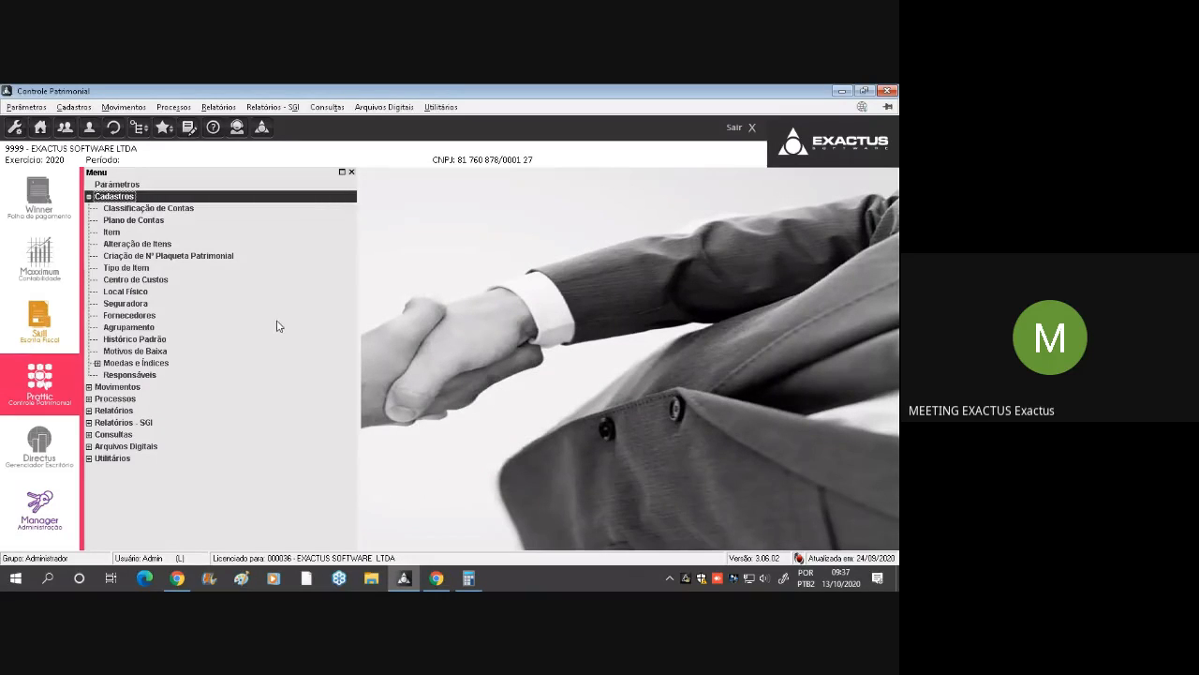
View the registered assets in the Item list, close it, and look at the Movimentos options with Aquisições
{"action": "left_click", "coordinate": [166, 214]}
{"action": "left_click", "coordinate": [133, 235]}
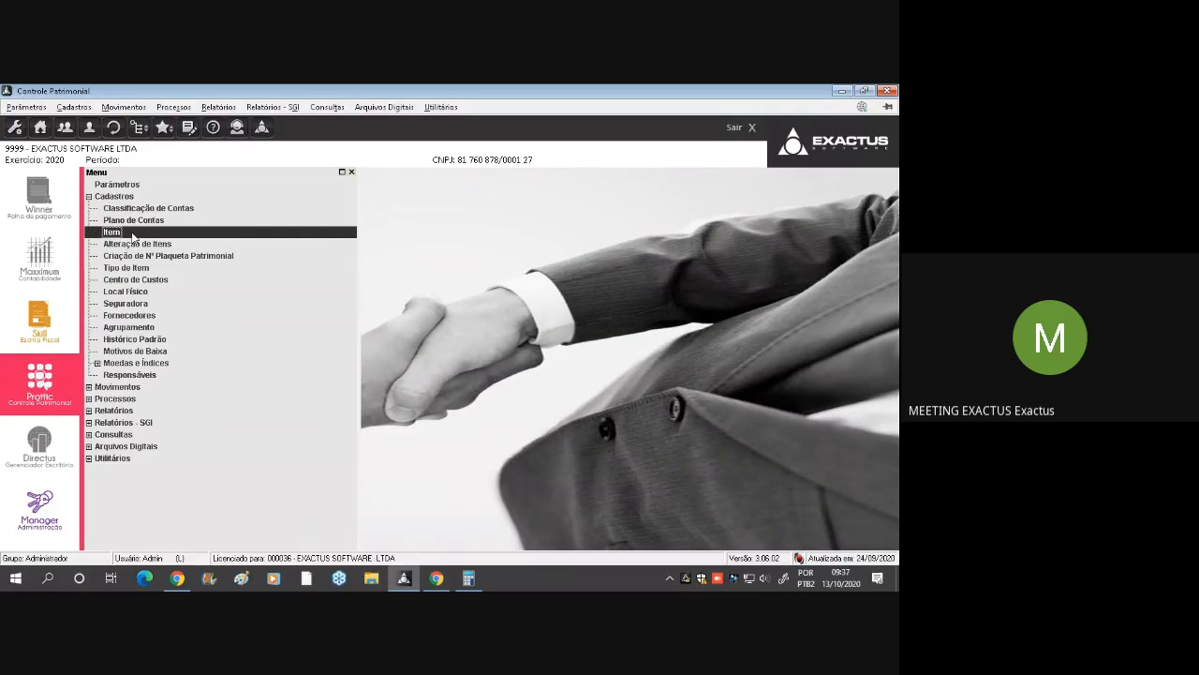
{"action": "double_click", "coordinate": [133, 237]}
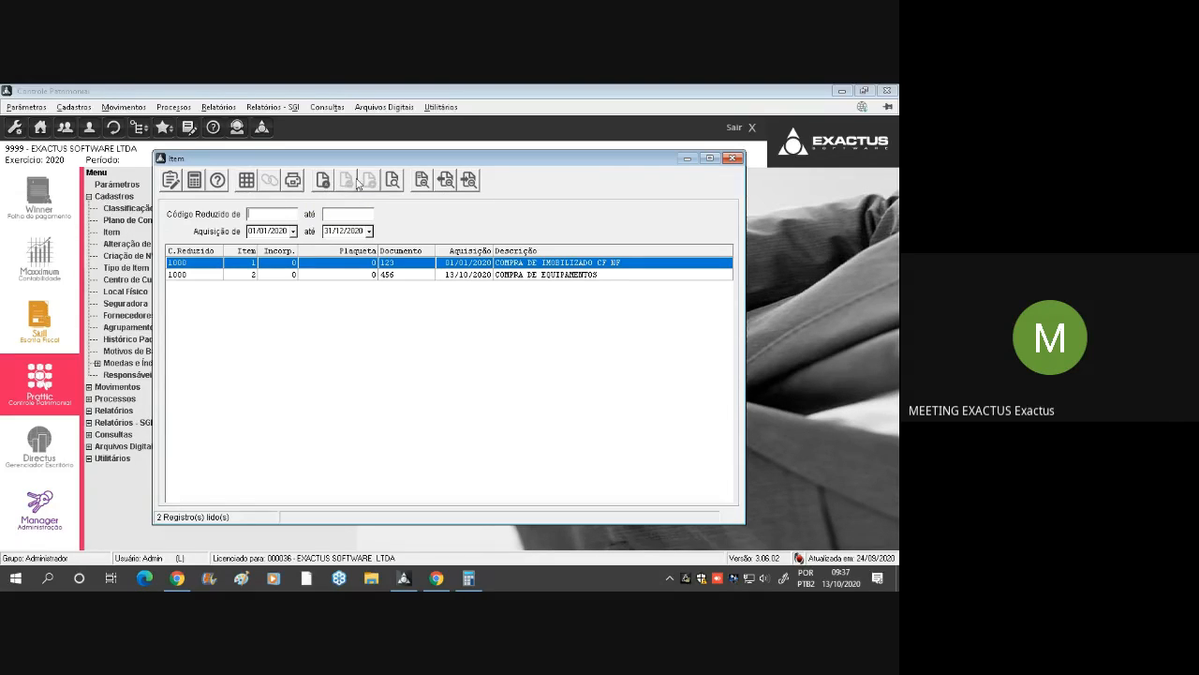
{"action": "left_click", "coordinate": [734, 158]}
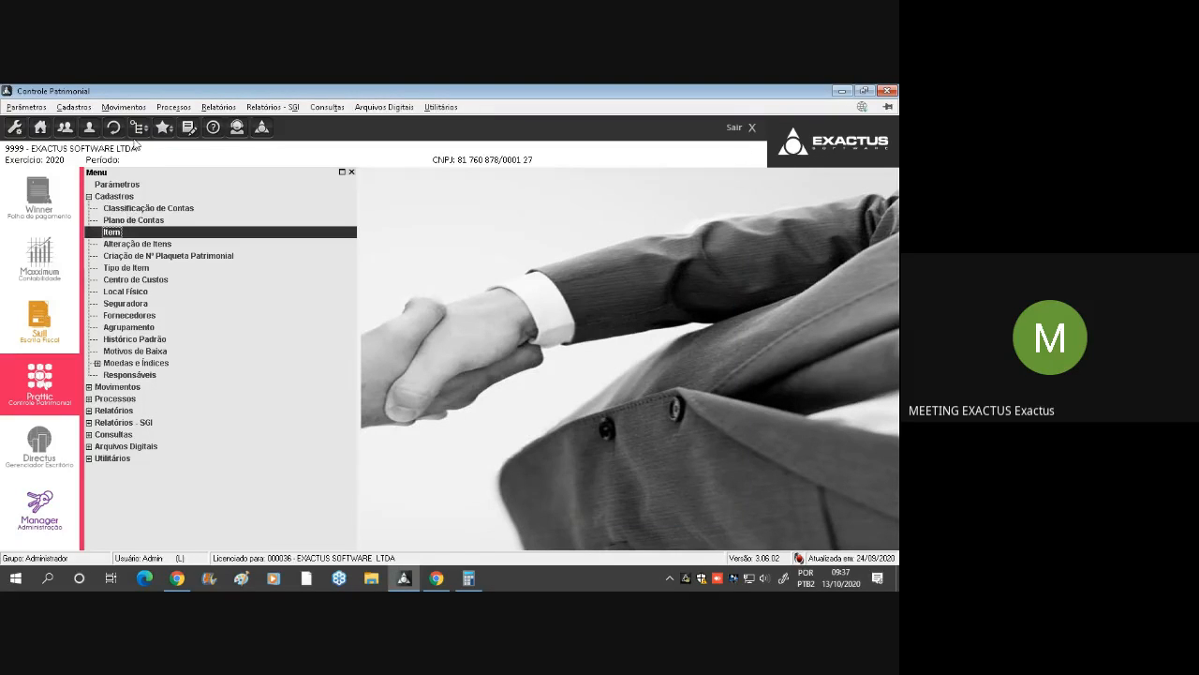
{"action": "left_click", "coordinate": [129, 107]}
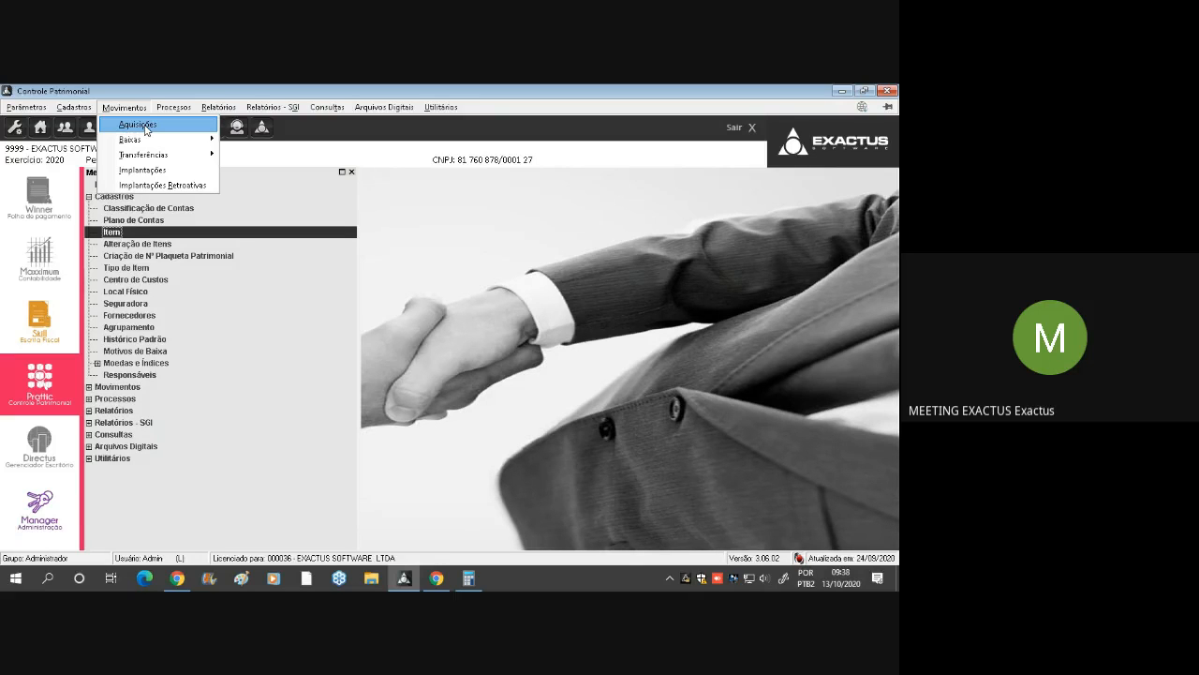
{"action": "left_click", "coordinate": [122, 263]}
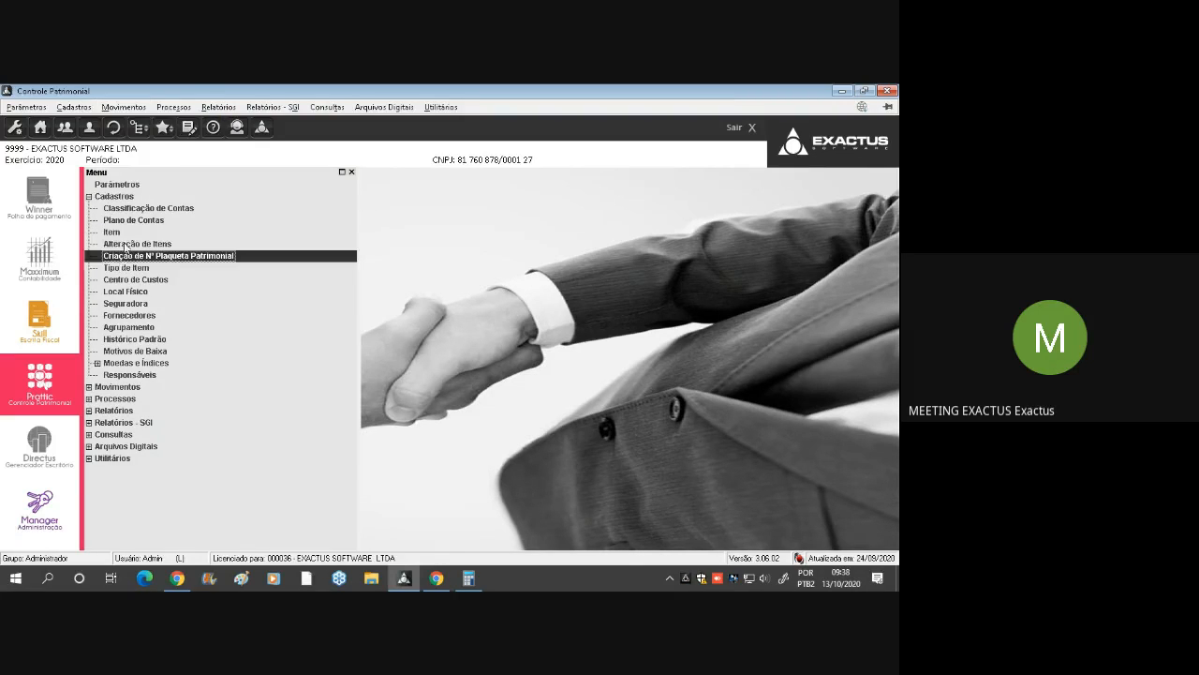
Review the Alteração de Itens and Criação de Nº Plaqueta Patrimonial dialogs, closing each without executing it
{"action": "left_click", "coordinate": [133, 246]}
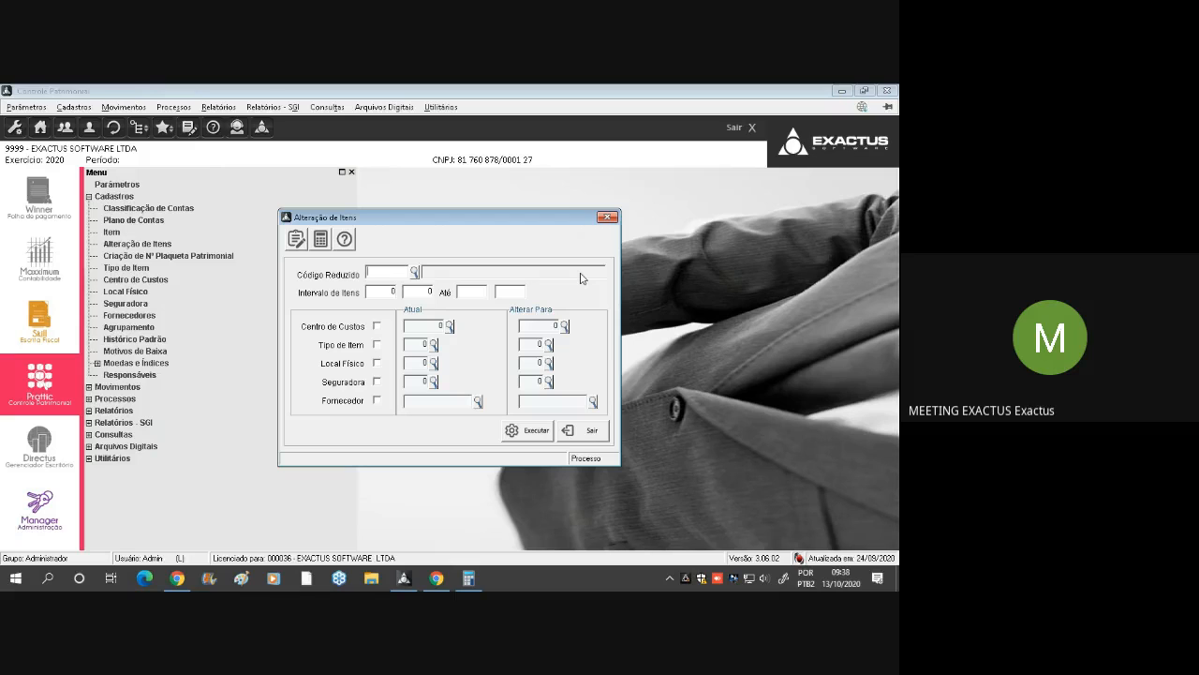
{"action": "left_click", "coordinate": [607, 216]}
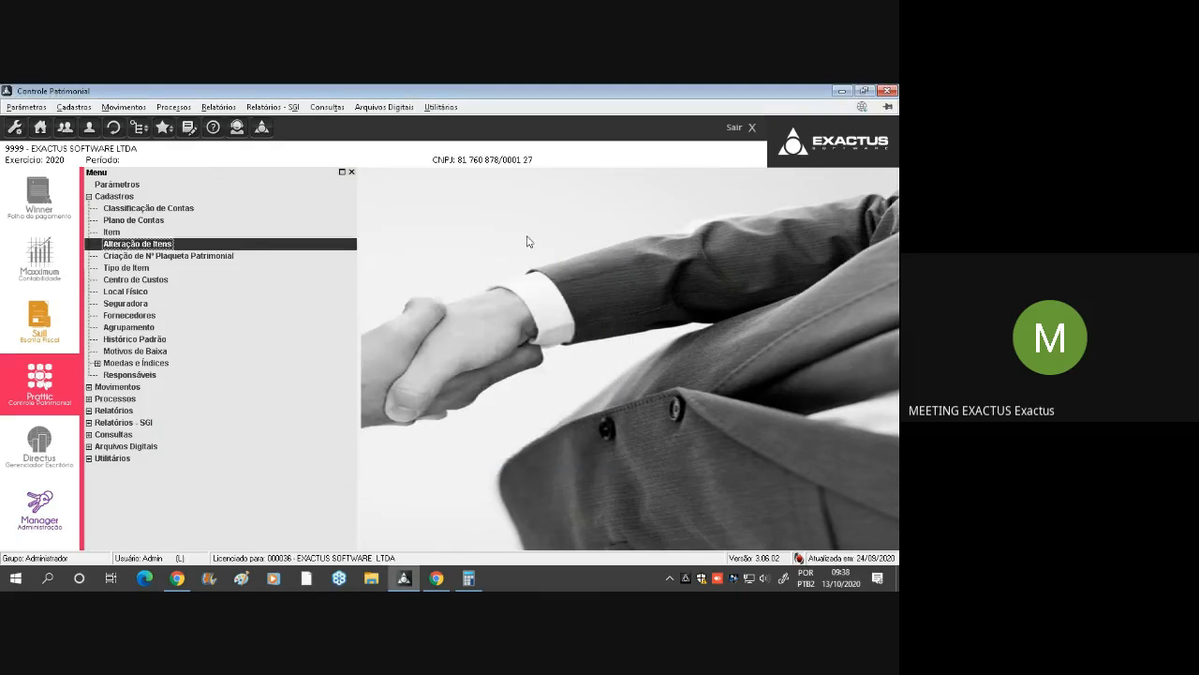
{"action": "double_click", "coordinate": [202, 256]}
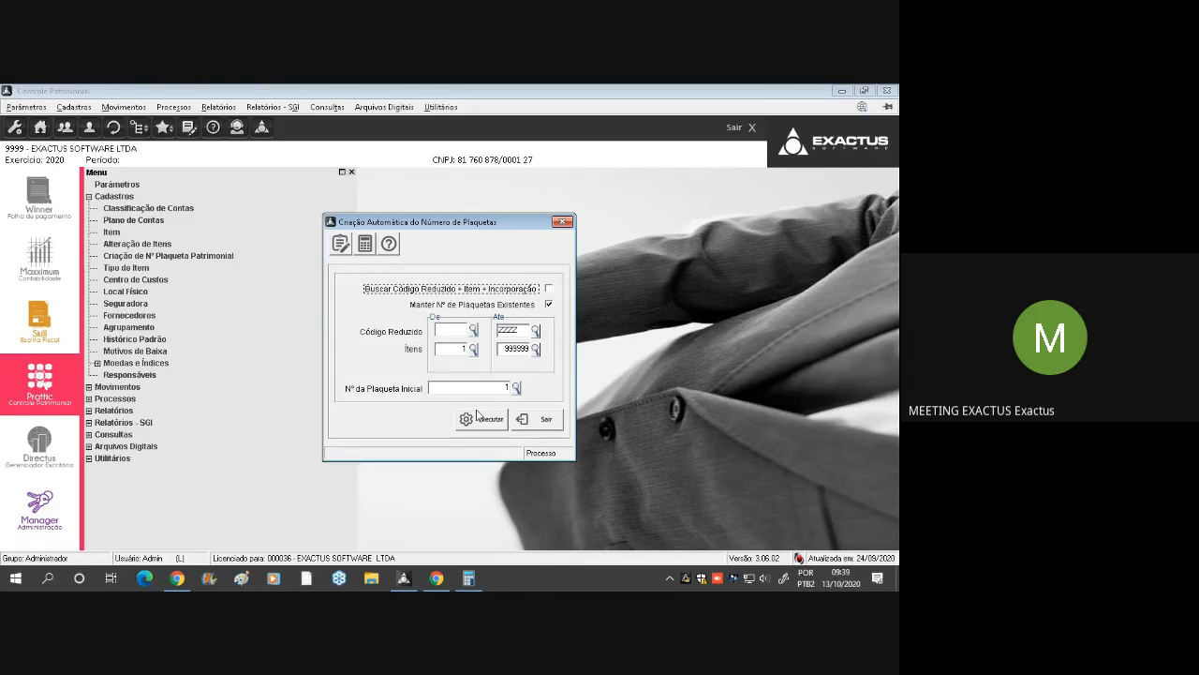
{"action": "left_click", "coordinate": [563, 223]}
Review the NACIONAL and IMPORTADO records in the Tipo de Item register and close the list
{"action": "left_click", "coordinate": [136, 270]}
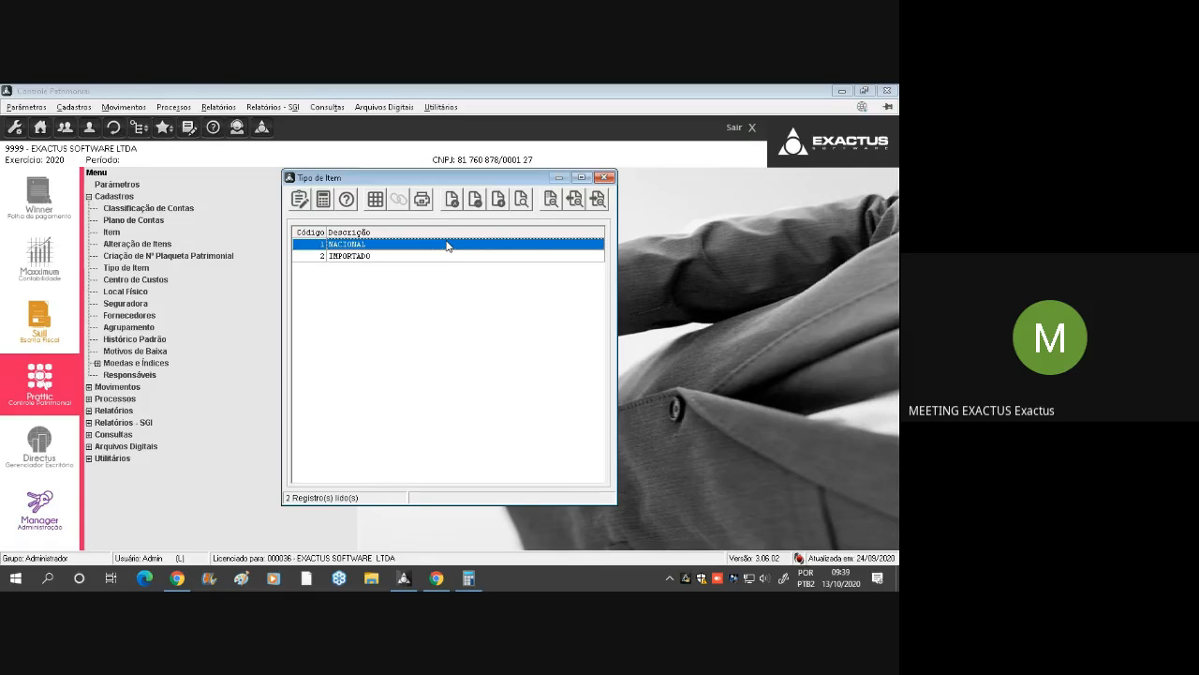
{"action": "left_click", "coordinate": [384, 259]}
{"action": "key", "text": "Up"}
{"action": "left_click", "coordinate": [606, 179]}
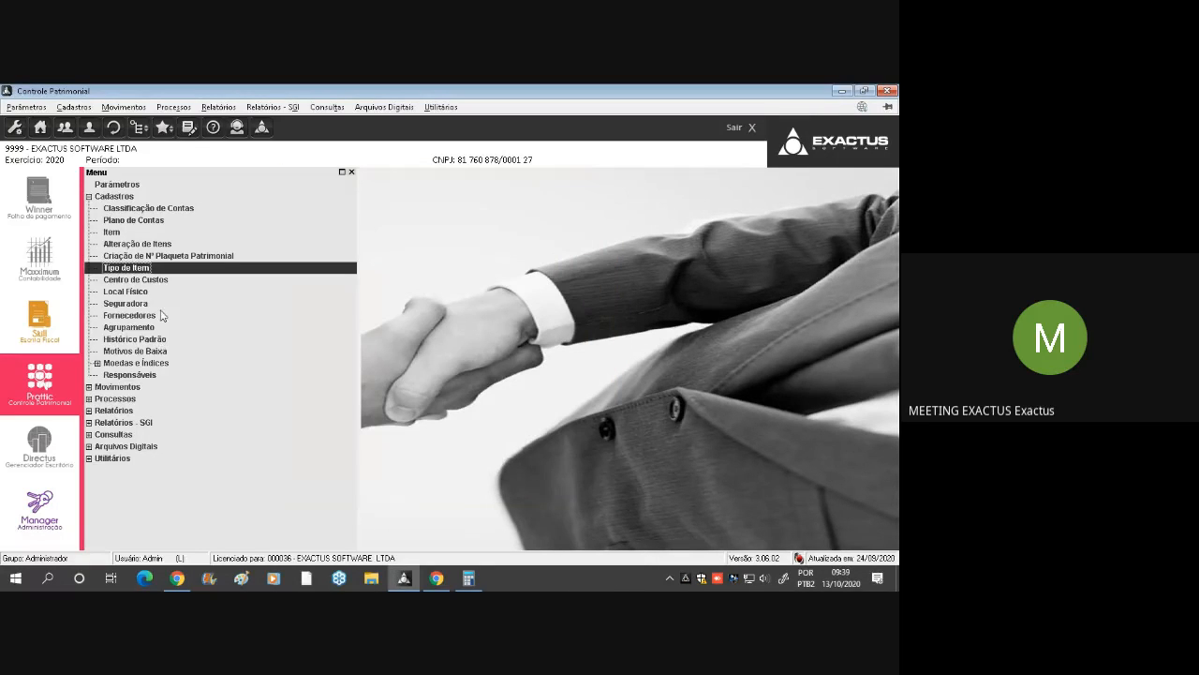
Review the PRODUCAO and ALMOXARIFADO records in the Centro de Custos register and close the list
{"action": "double_click", "coordinate": [135, 279]}
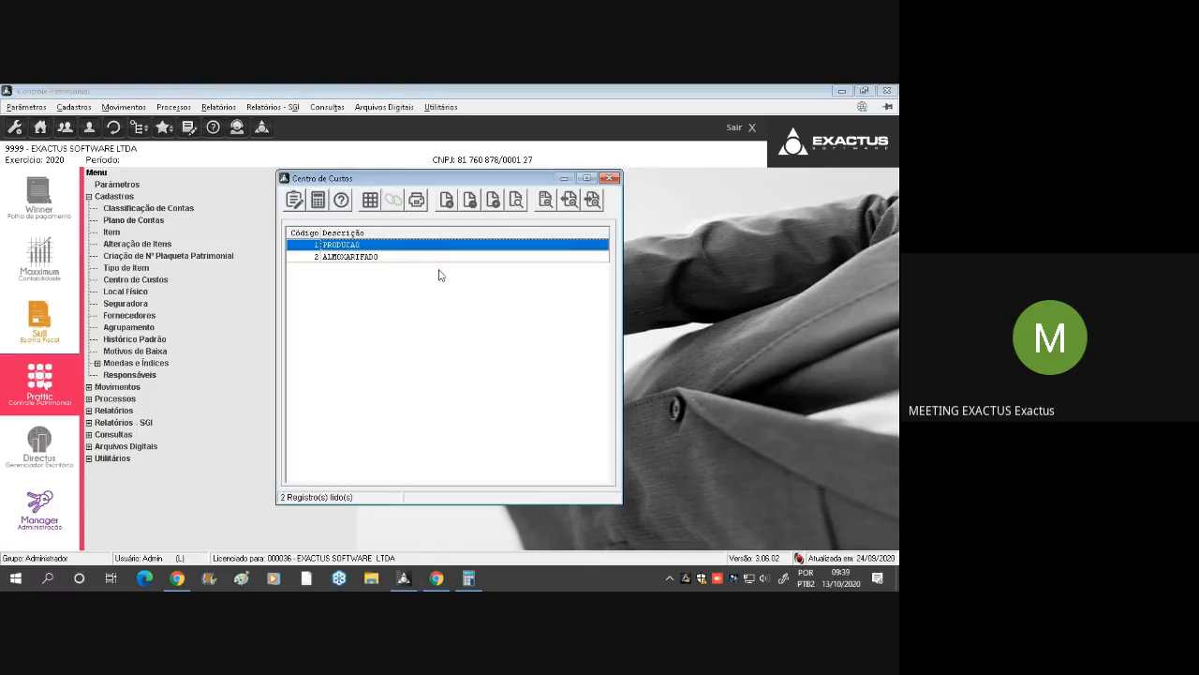
{"action": "left_click", "coordinate": [391, 258]}
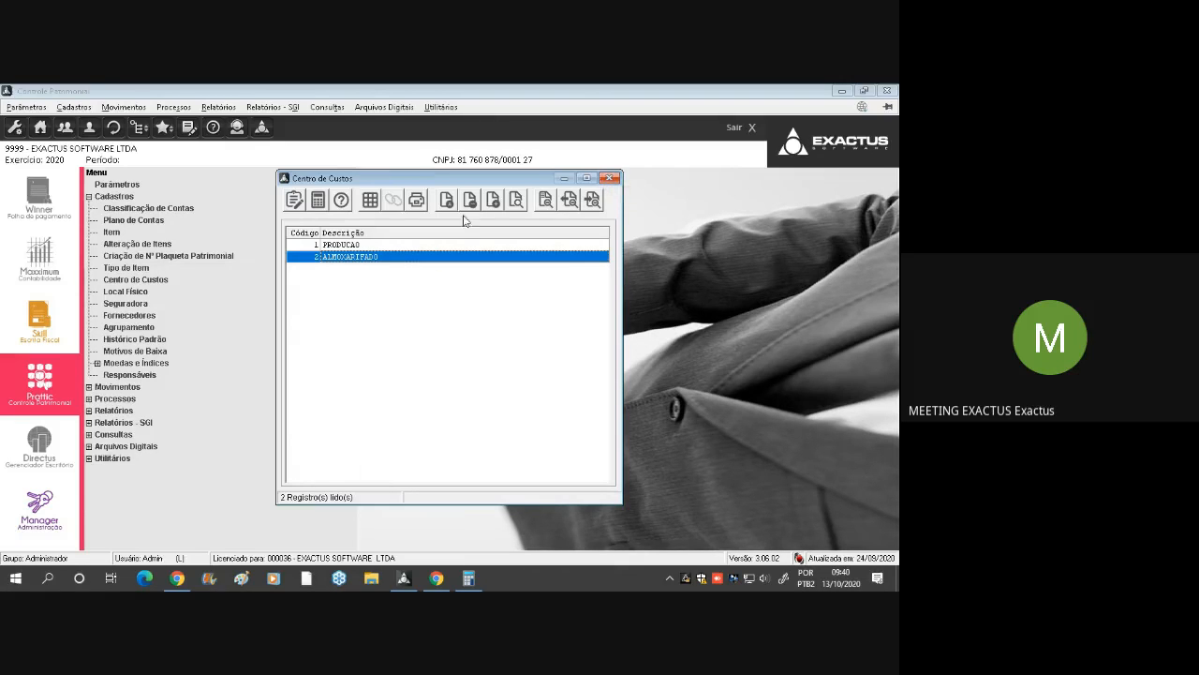
{"action": "left_click", "coordinate": [608, 179]}
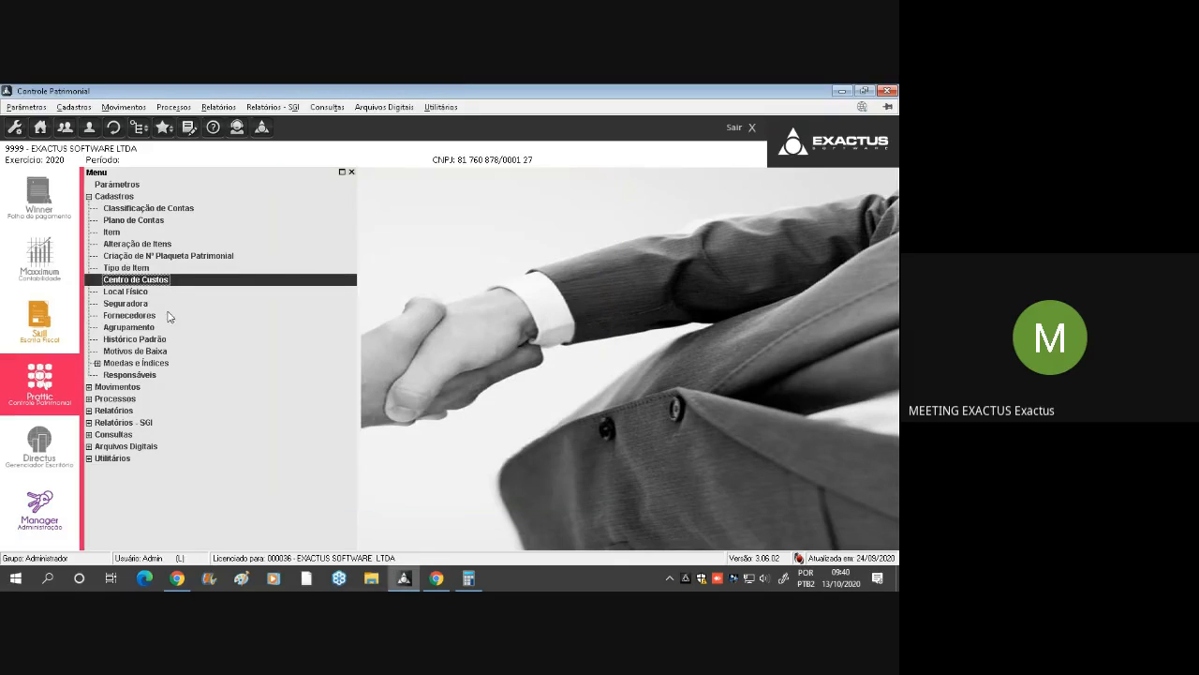
{"action": "double_click", "coordinate": [146, 283]}
{"action": "key", "text": "Escape"}
View the Local Físico list and the HDI SEGUROS record in the Seguradora register, closing both without changes
{"action": "double_click", "coordinate": [158, 294]}
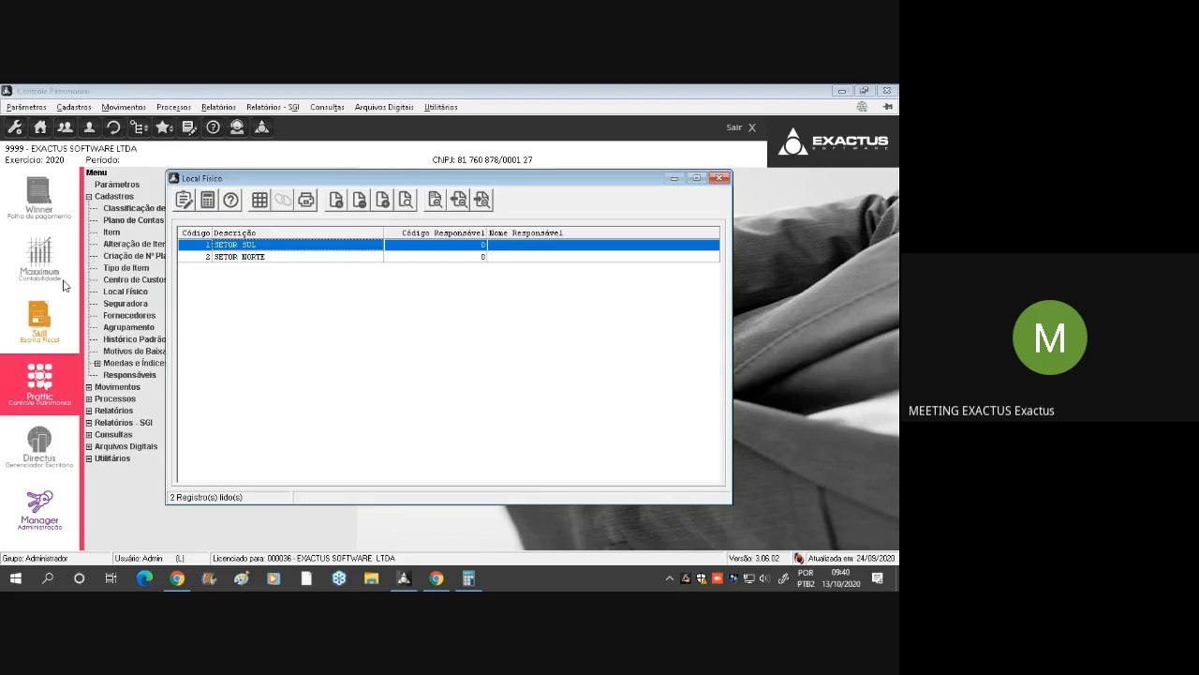
{"action": "left_click", "coordinate": [719, 180]}
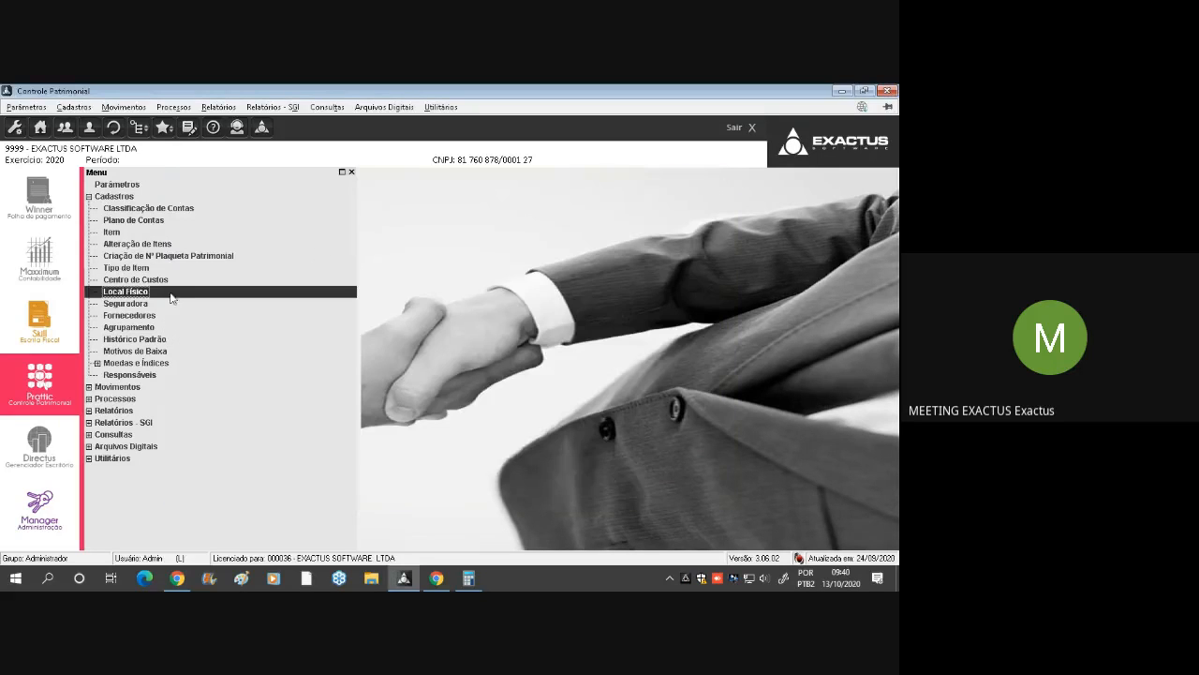
{"action": "left_click", "coordinate": [136, 305]}
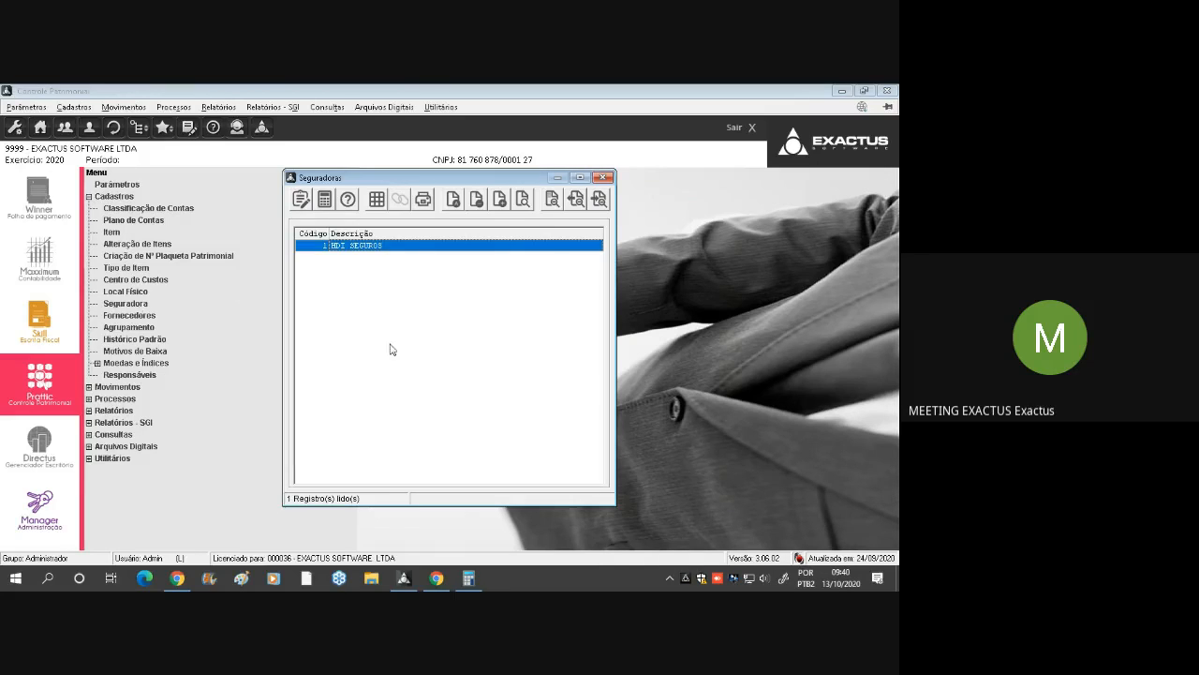
{"action": "double_click", "coordinate": [387, 245]}
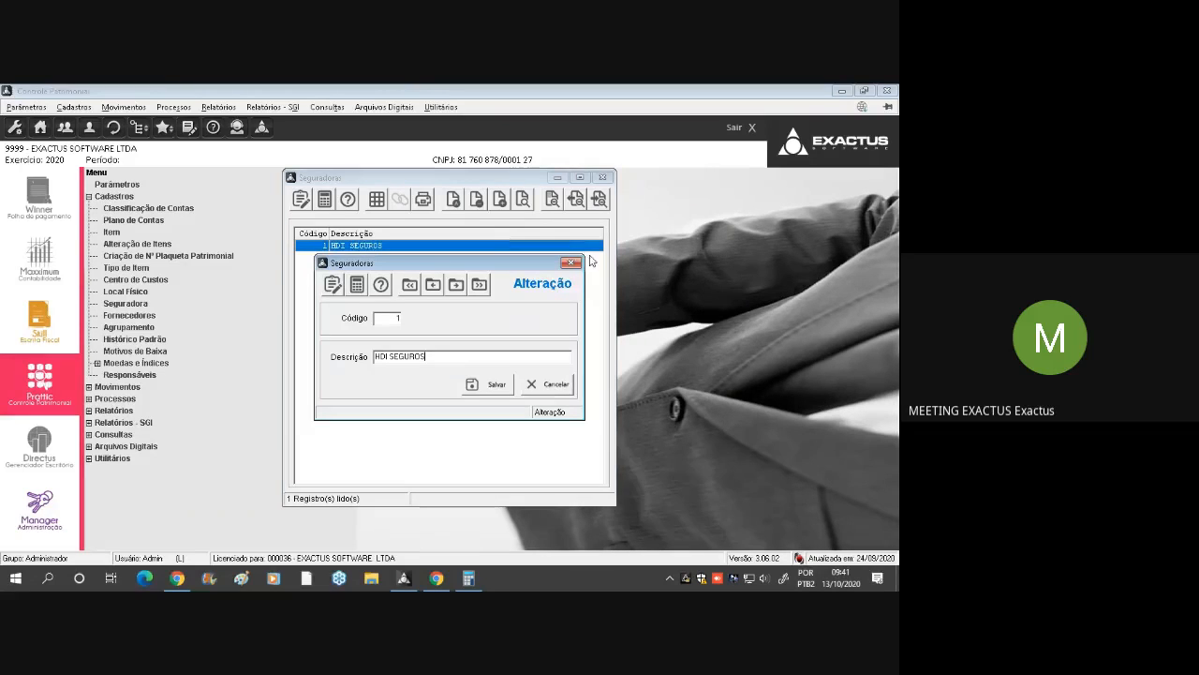
{"action": "left_click", "coordinate": [570, 262]}
{"action": "left_click", "coordinate": [605, 178]}
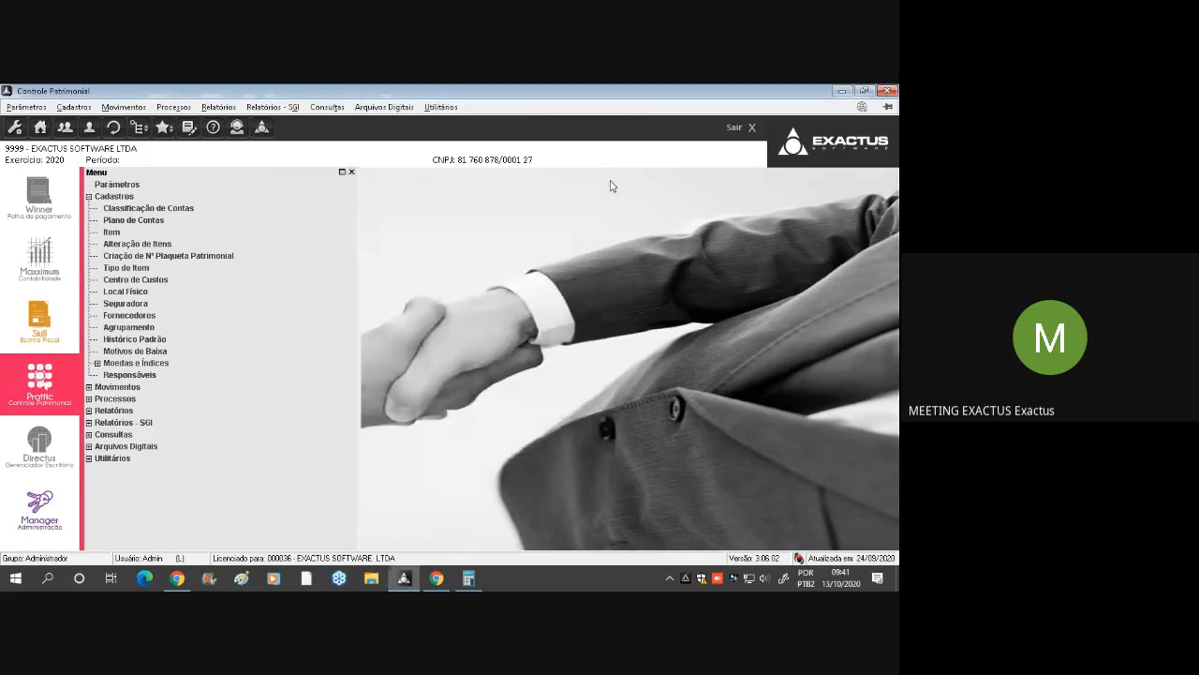
Open the FORNECEDOR PADRAO record in the Fornecedores register to review its registration fields
{"action": "left_click", "coordinate": [140, 316]}
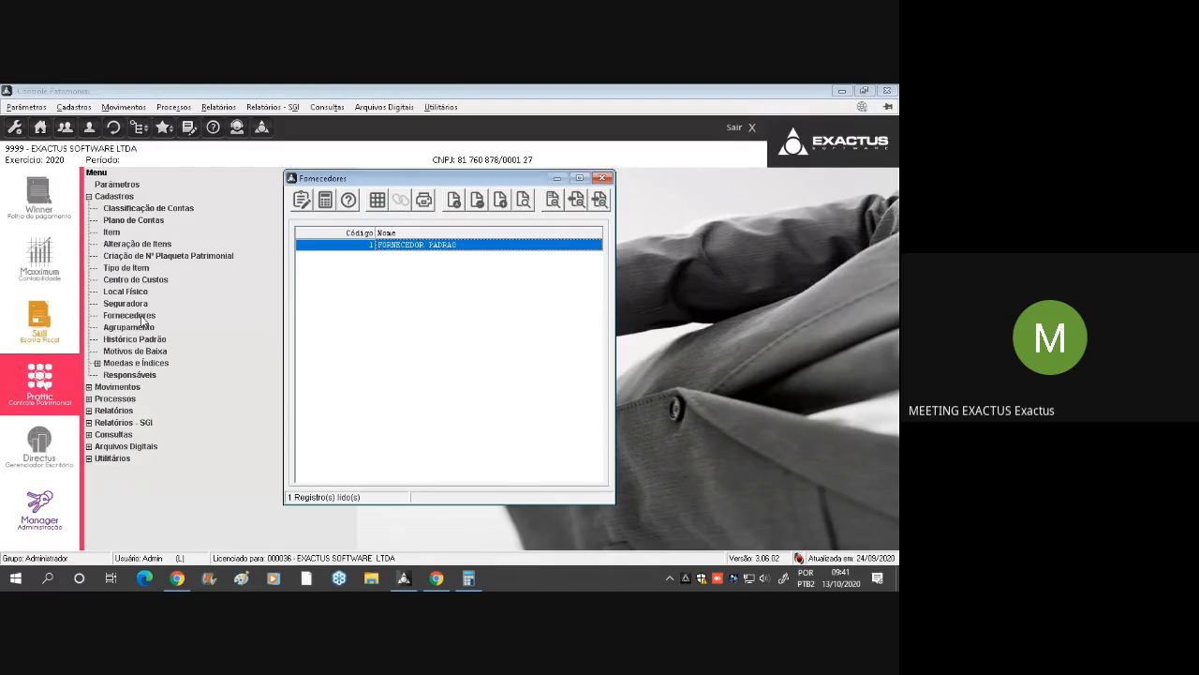
{"action": "double_click", "coordinate": [445, 247]}
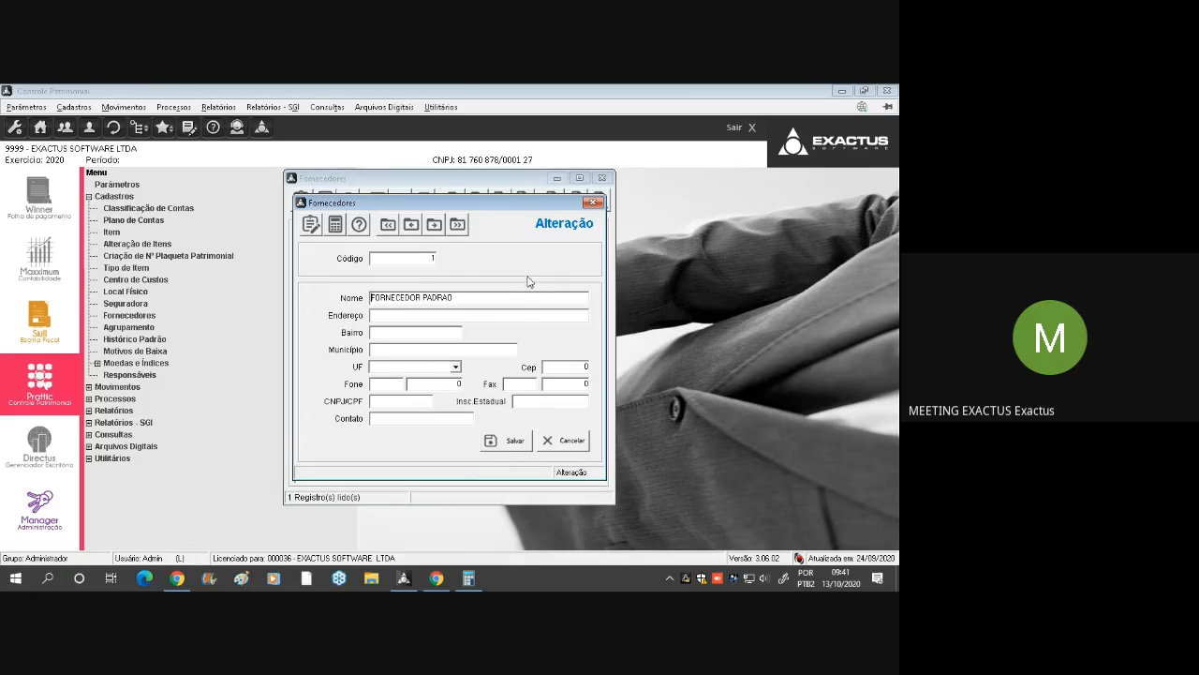
{"action": "key", "text": "Escape"}
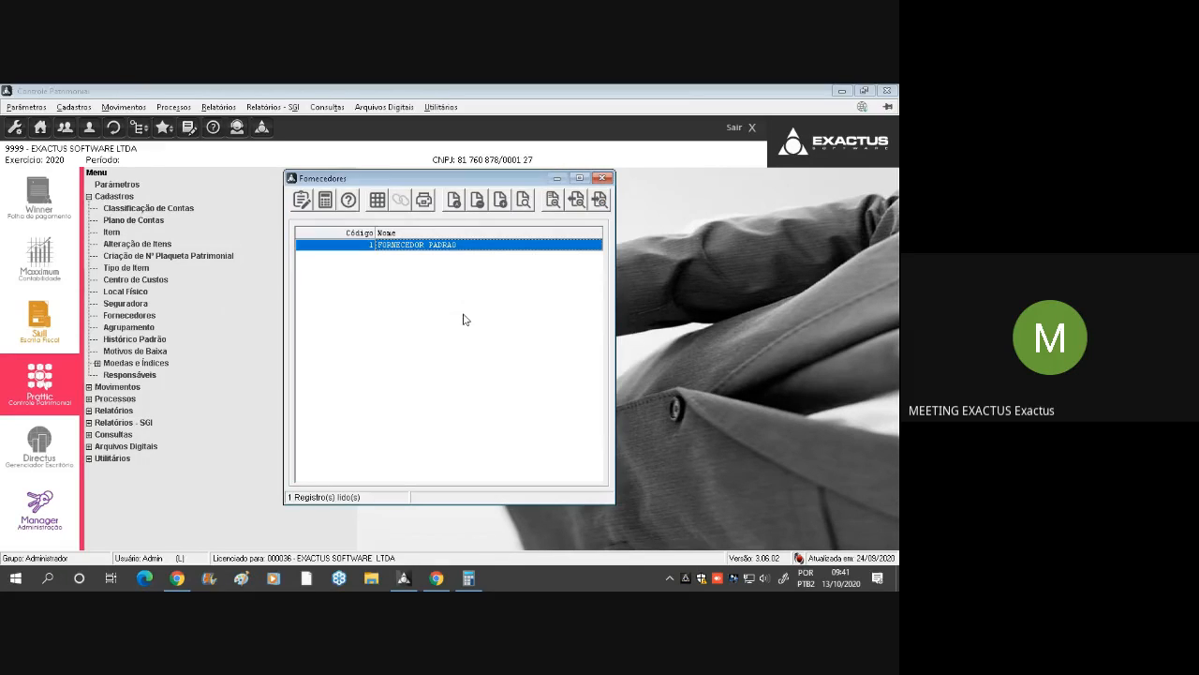
{"action": "double_click", "coordinate": [460, 242]}
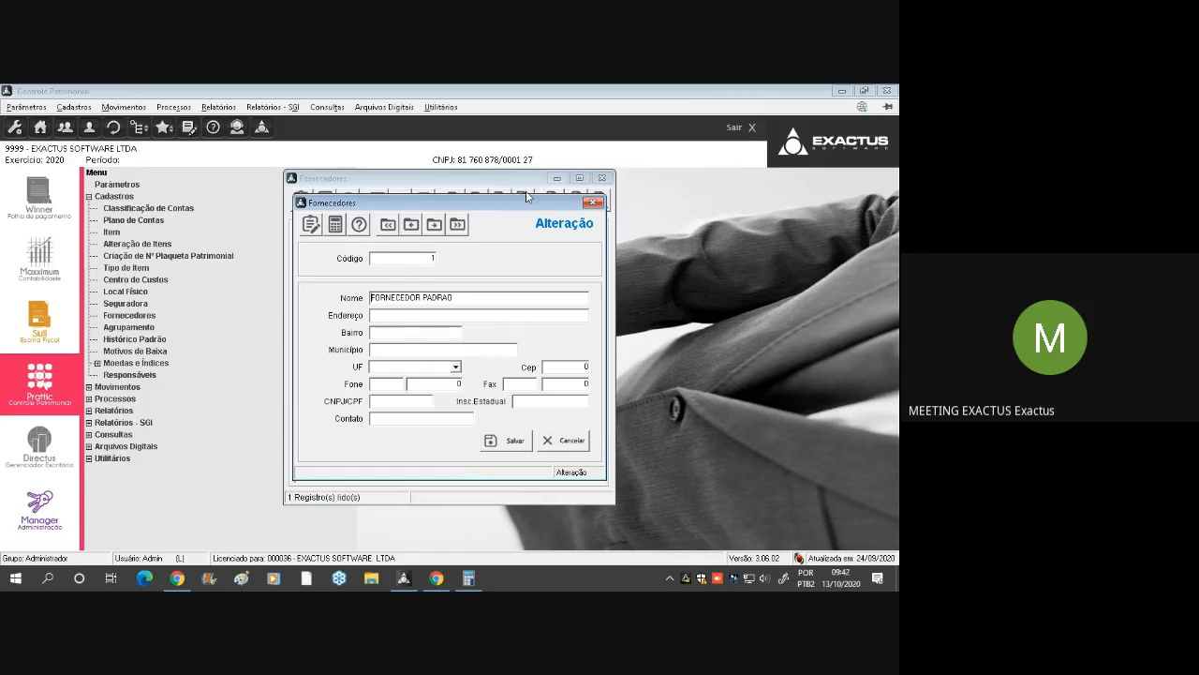
Close the Fornecedores register, then view a blank Agrupamento entry form and the Histórico Padrão list, closing both without changes
{"action": "key", "text": "Escape"}
{"action": "key", "text": "Escape"}
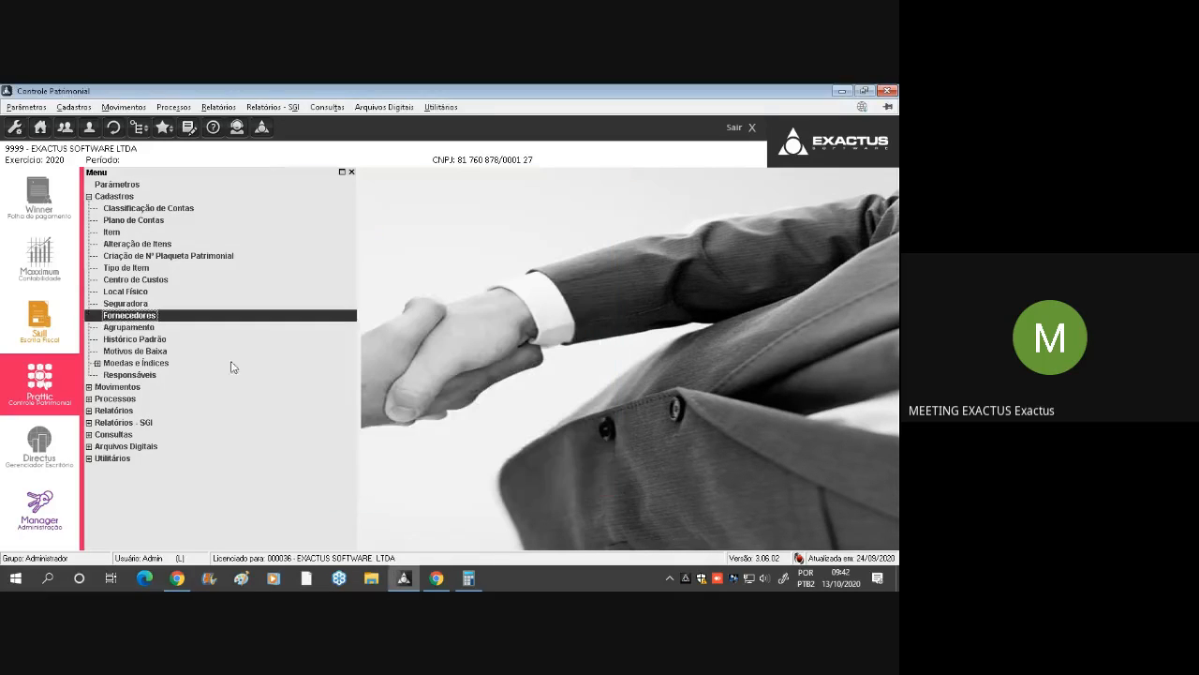
{"action": "double_click", "coordinate": [136, 328]}
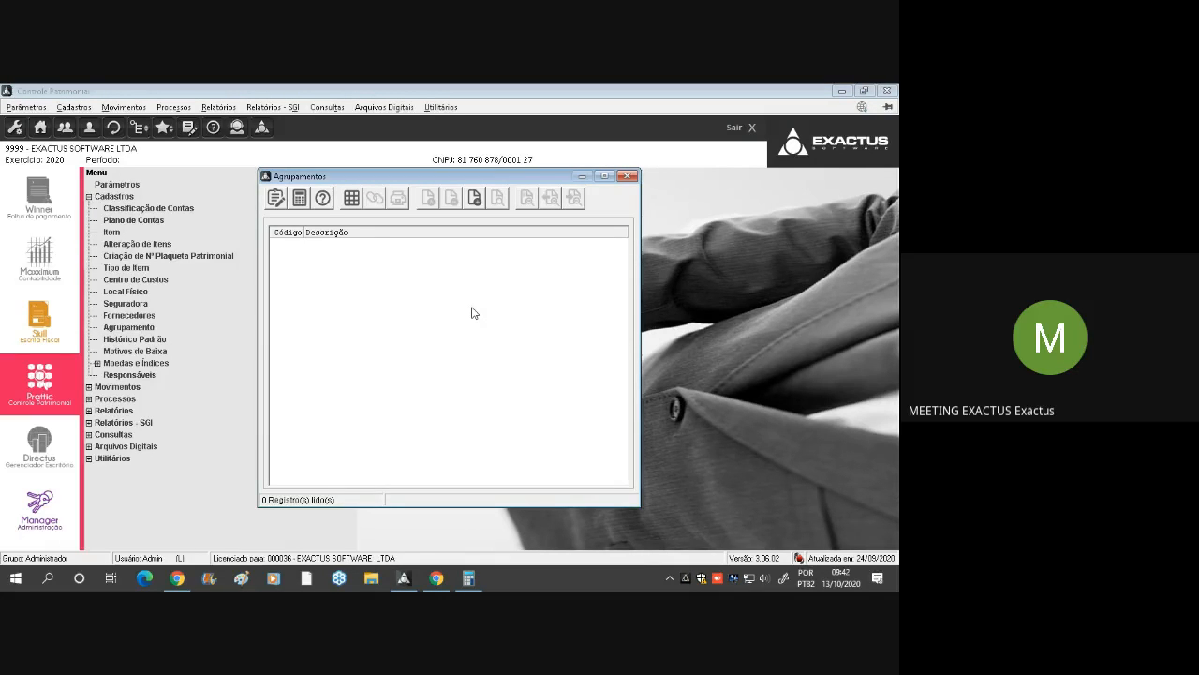
{"action": "key", "text": "Insert"}
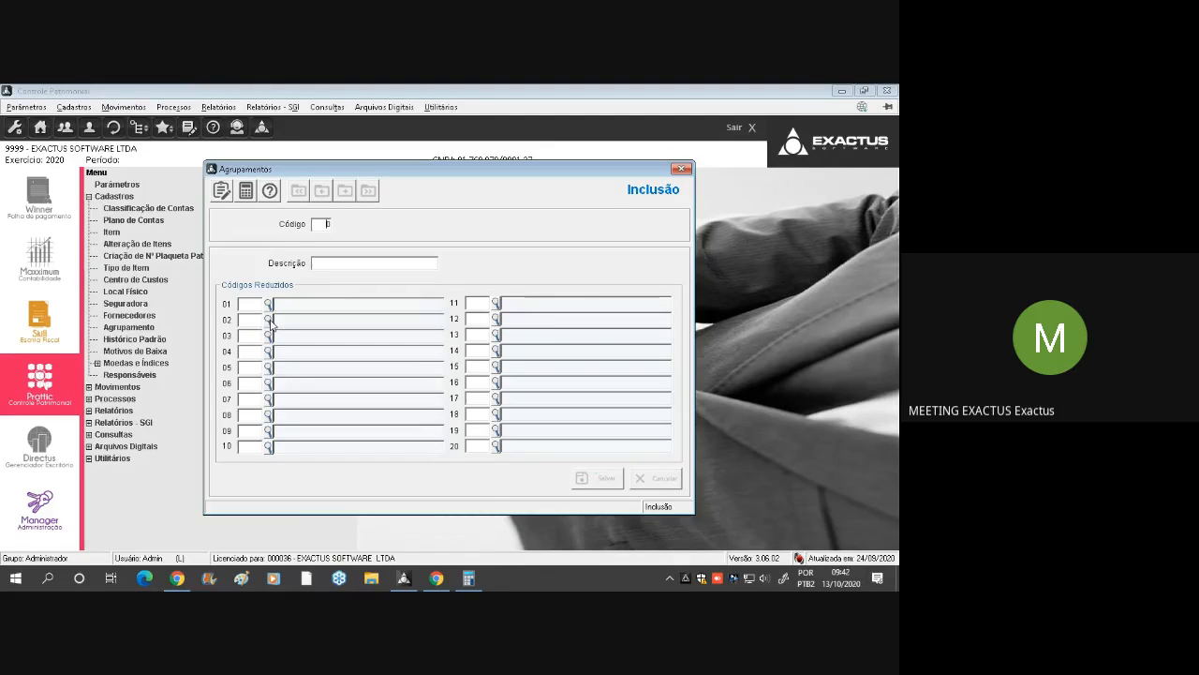
{"action": "key", "text": "Escape"}
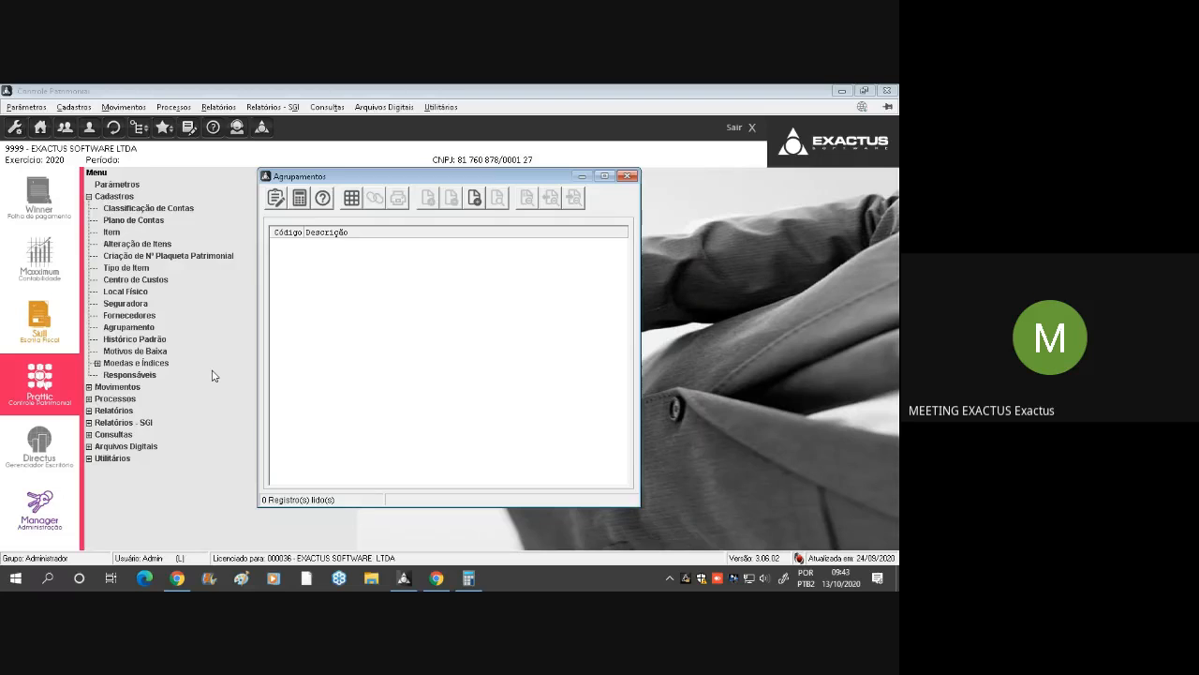
{"action": "key", "text": "Escape"}
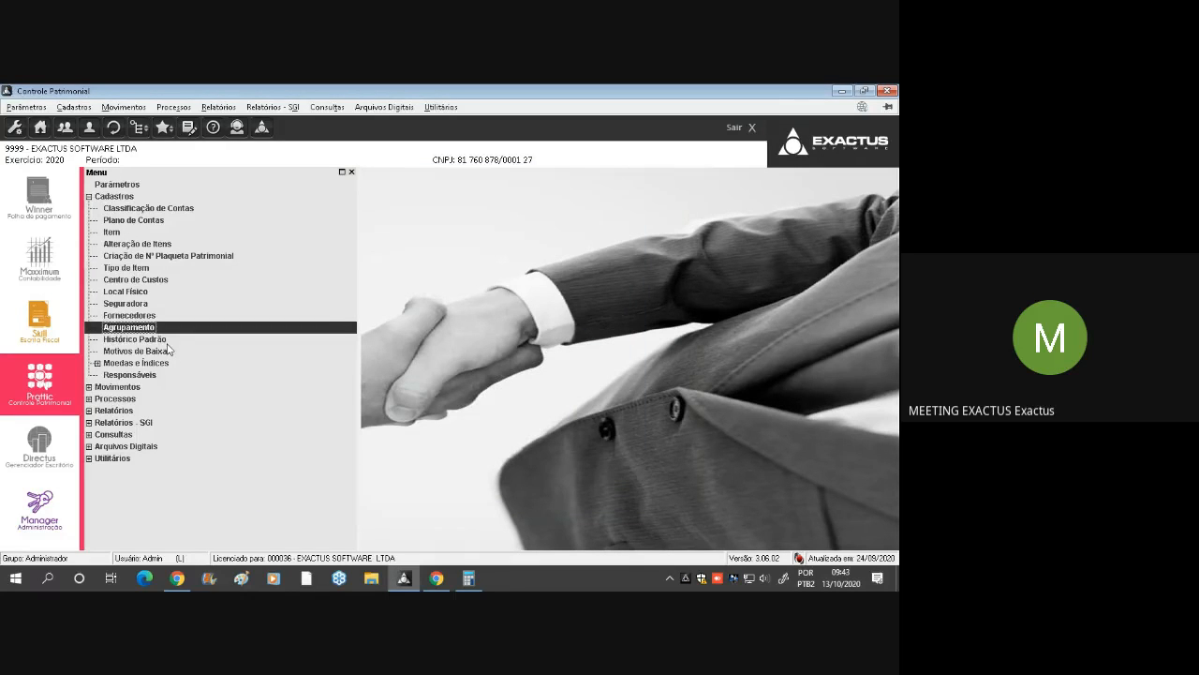
{"action": "double_click", "coordinate": [170, 343]}
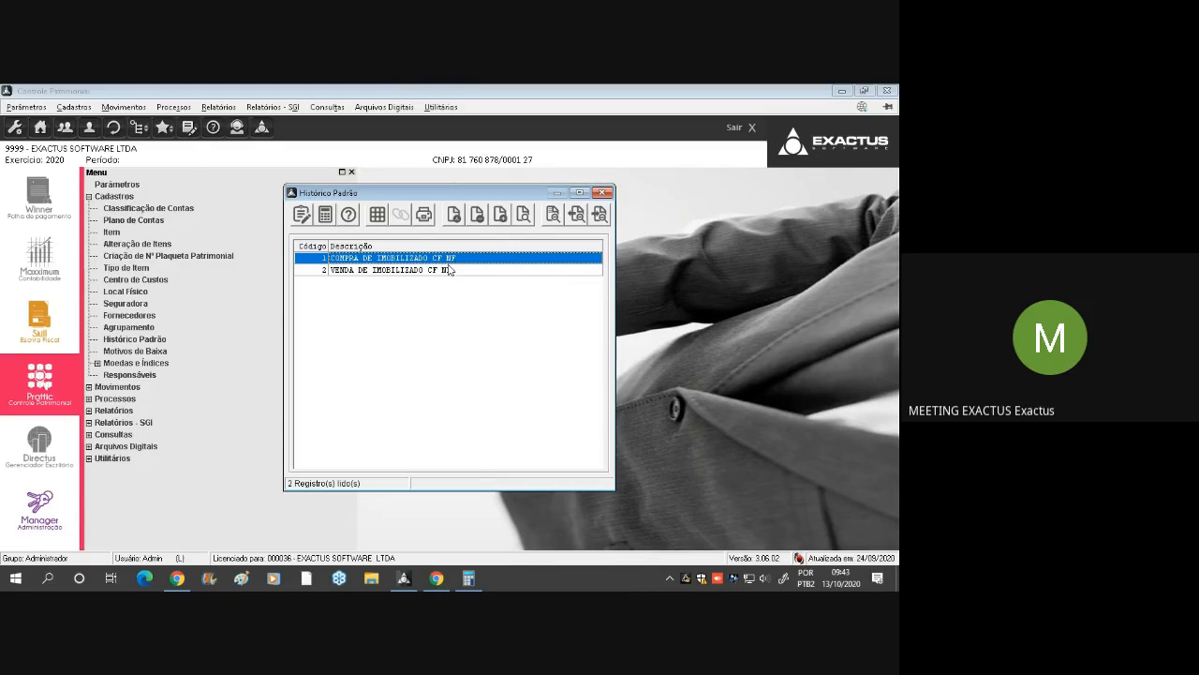
{"action": "left_click", "coordinate": [604, 194]}
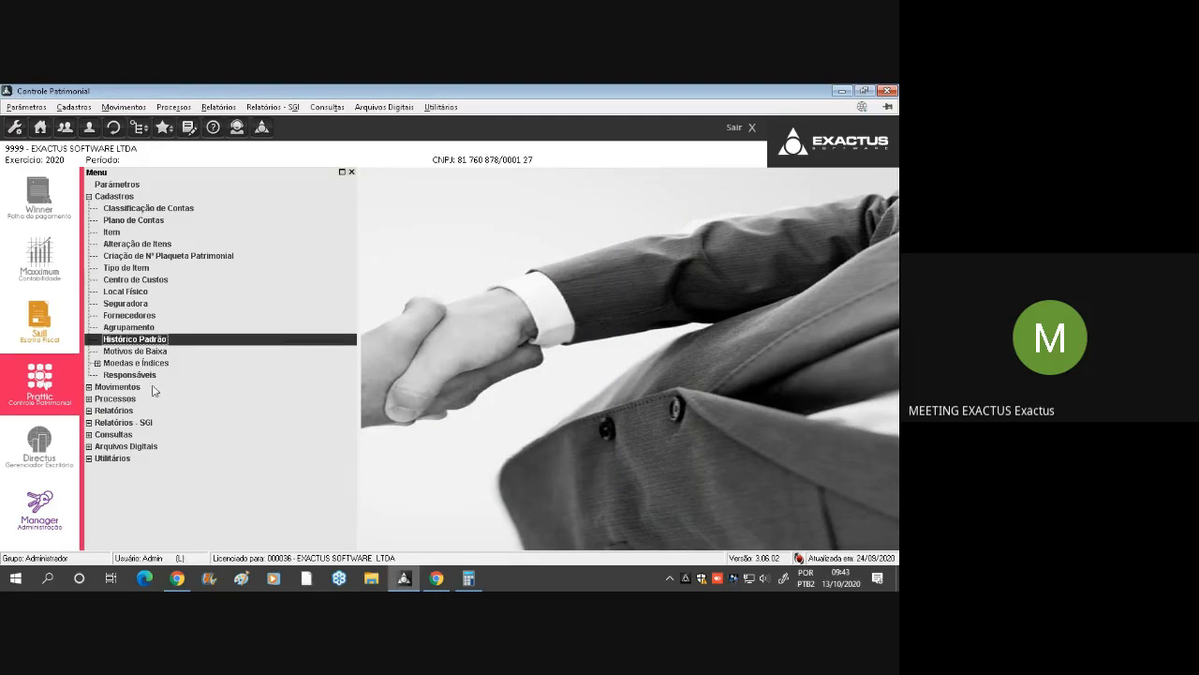
Add the write-off reason ROUBO to the Motivos de Baixa register and close the list
{"action": "double_click", "coordinate": [150, 352]}
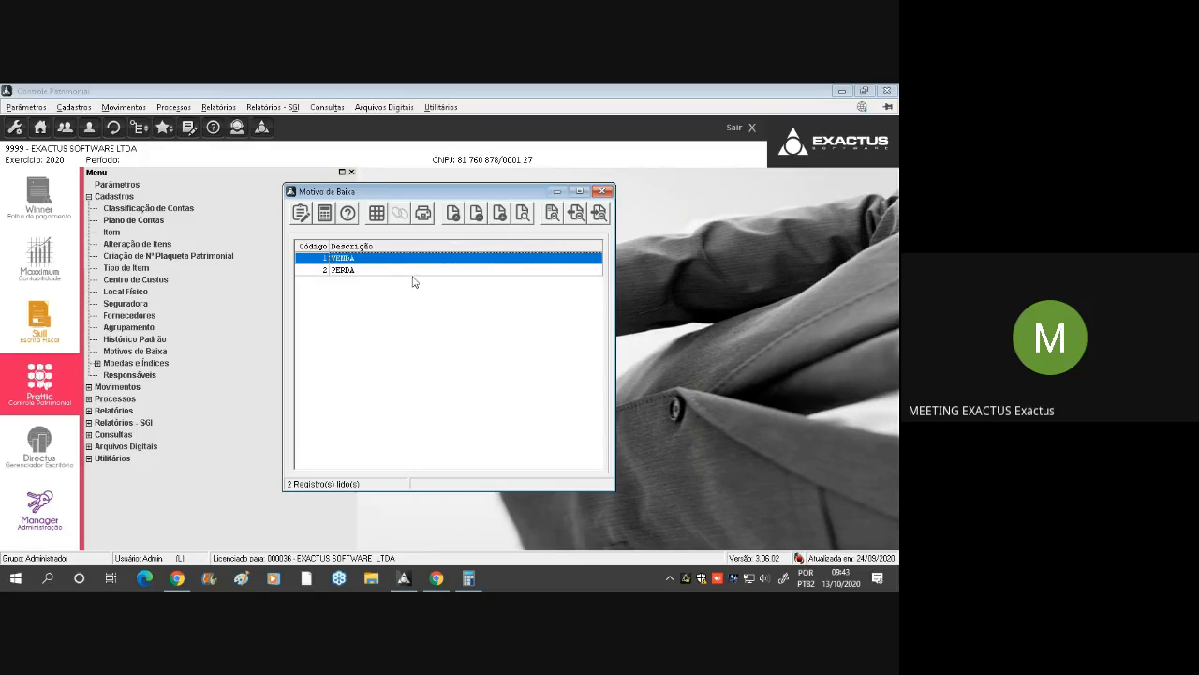
{"action": "left_click", "coordinate": [397, 275]}
{"action": "left_click", "coordinate": [405, 259]}
{"action": "left_click", "coordinate": [379, 272]}
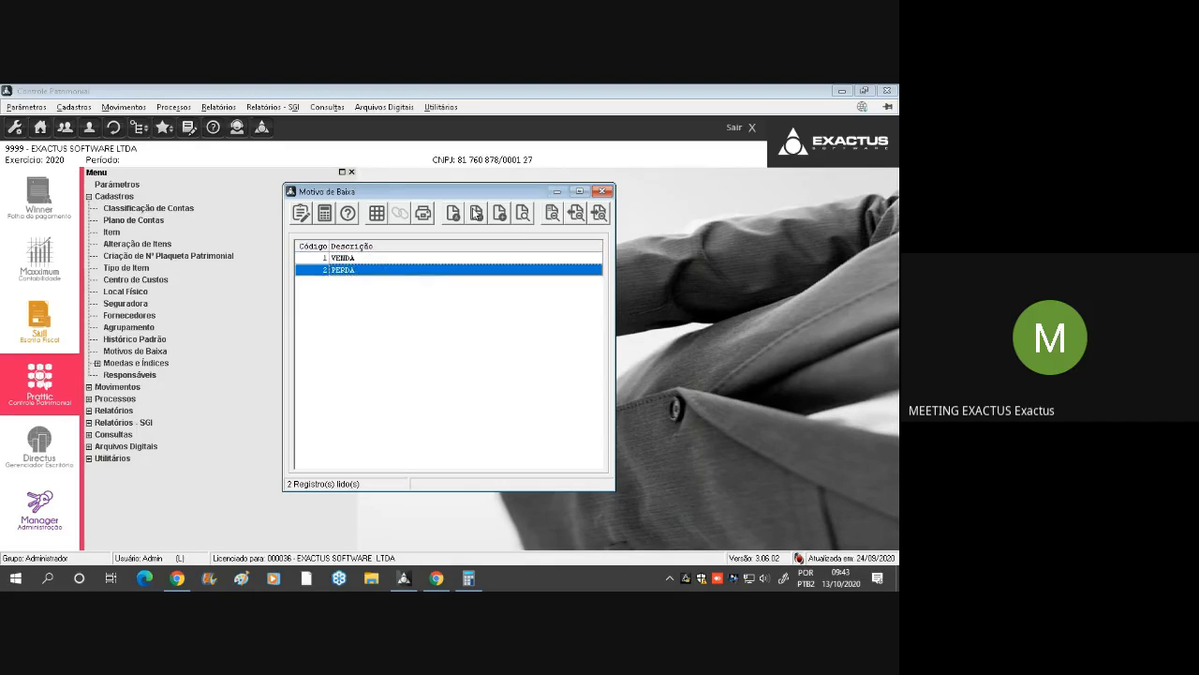
{"action": "left_click", "coordinate": [500, 214]}
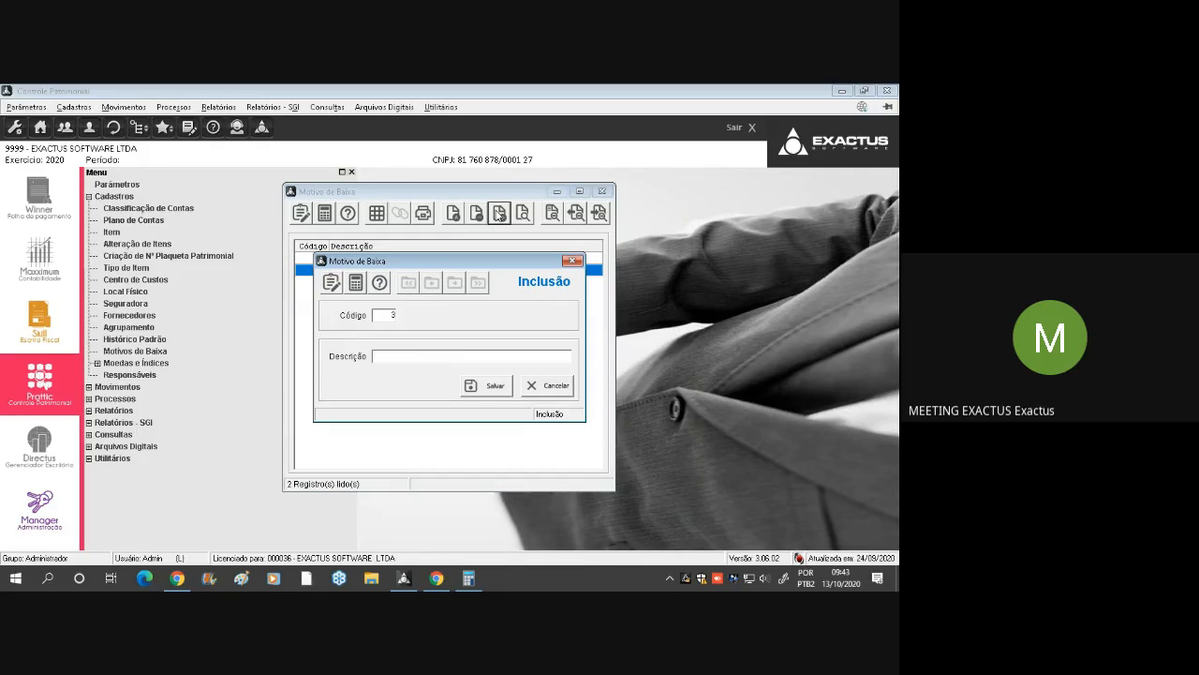
{"action": "type", "text": "ROUBO"}
{"action": "key", "text": "Return"}
{"action": "key", "text": "Escape"}
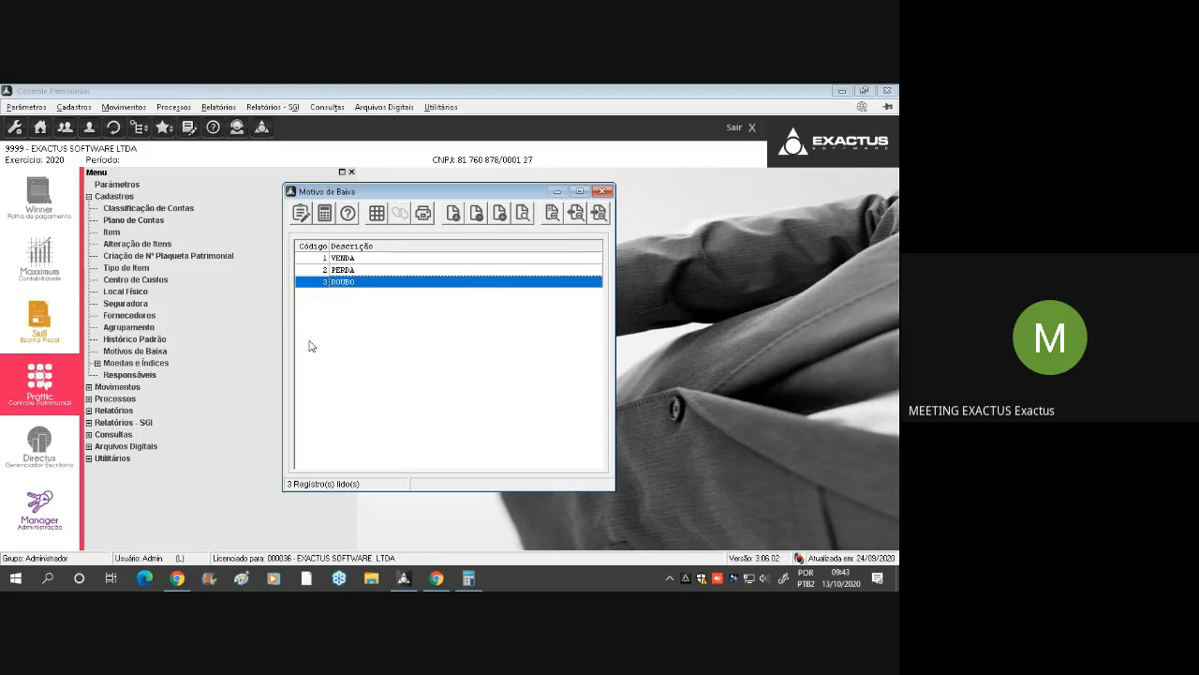
{"action": "key", "text": "Escape"}
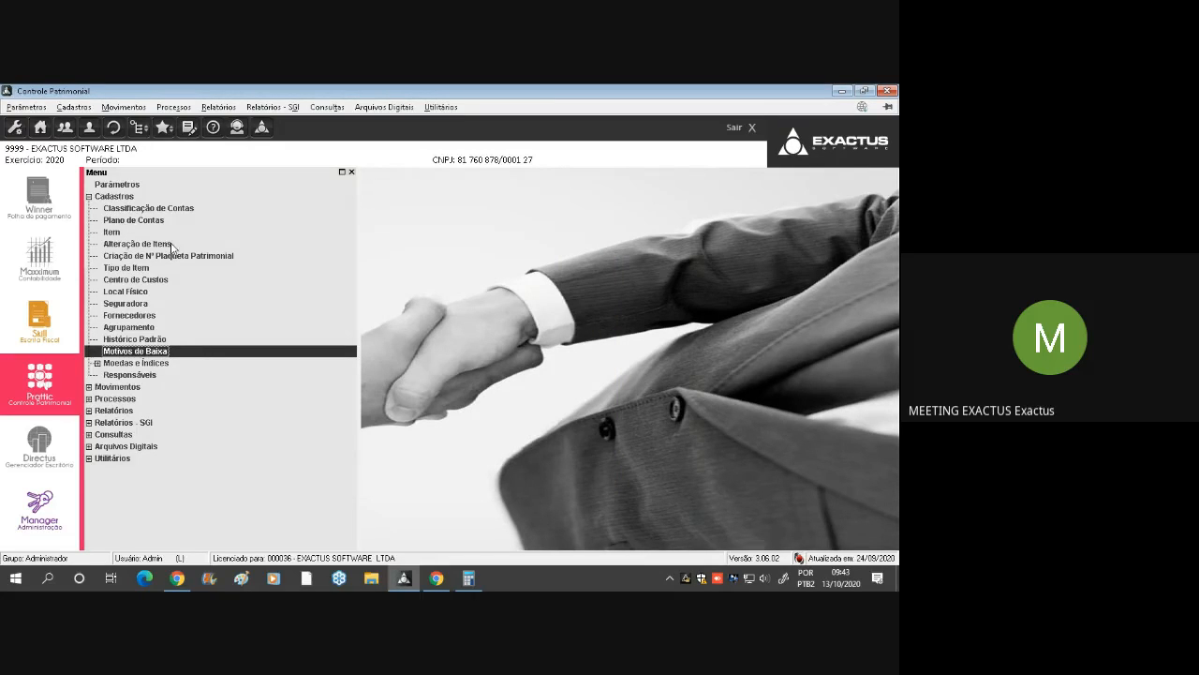
View the Moedas e Índices entries, then browse the Responsáveis register and close its list
{"action": "double_click", "coordinate": [139, 364]}
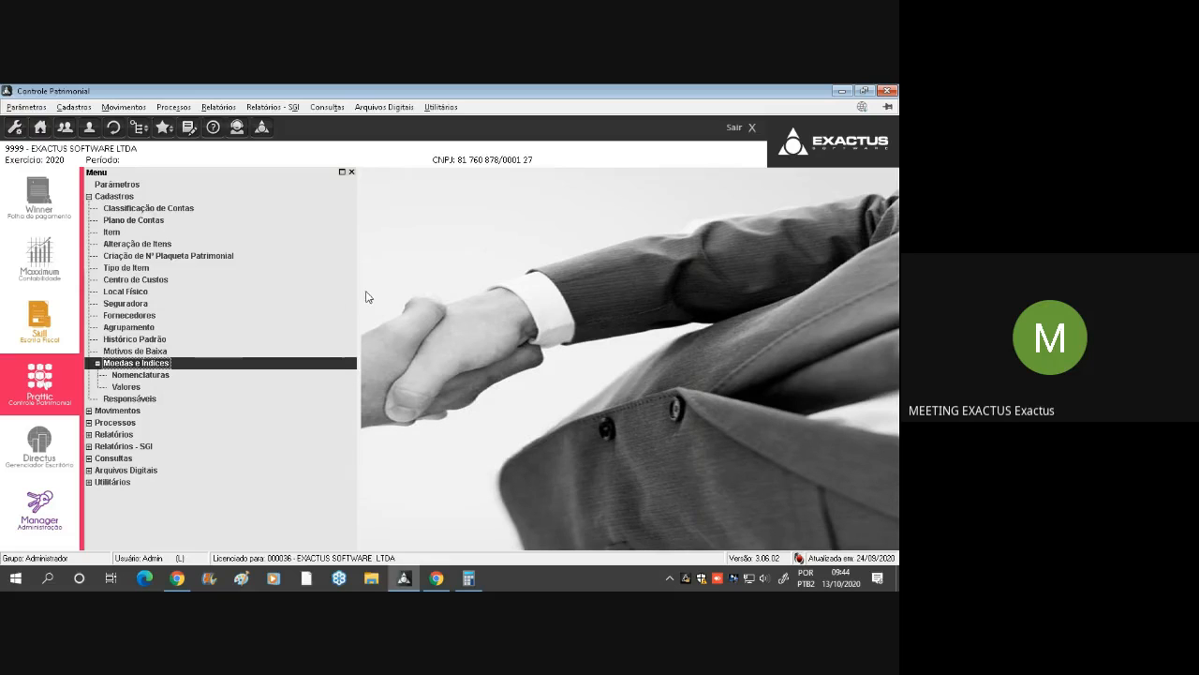
{"action": "double_click", "coordinate": [165, 364]}
{"action": "double_click", "coordinate": [147, 377]}
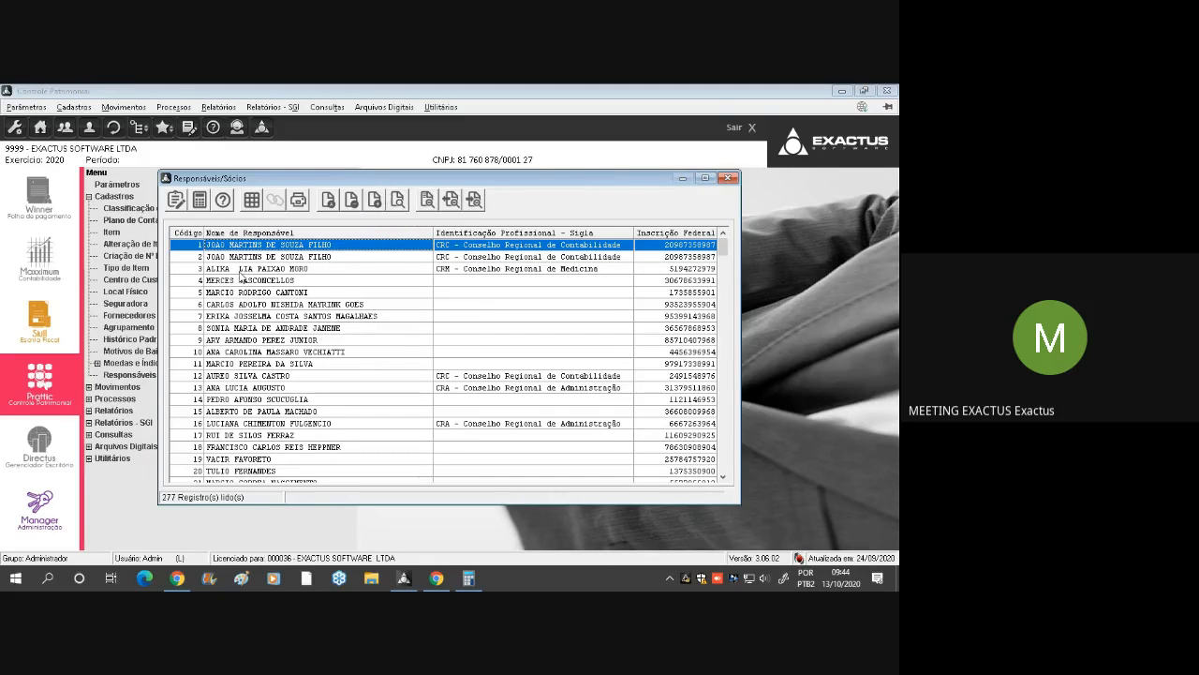
{"action": "left_click", "coordinate": [352, 304]}
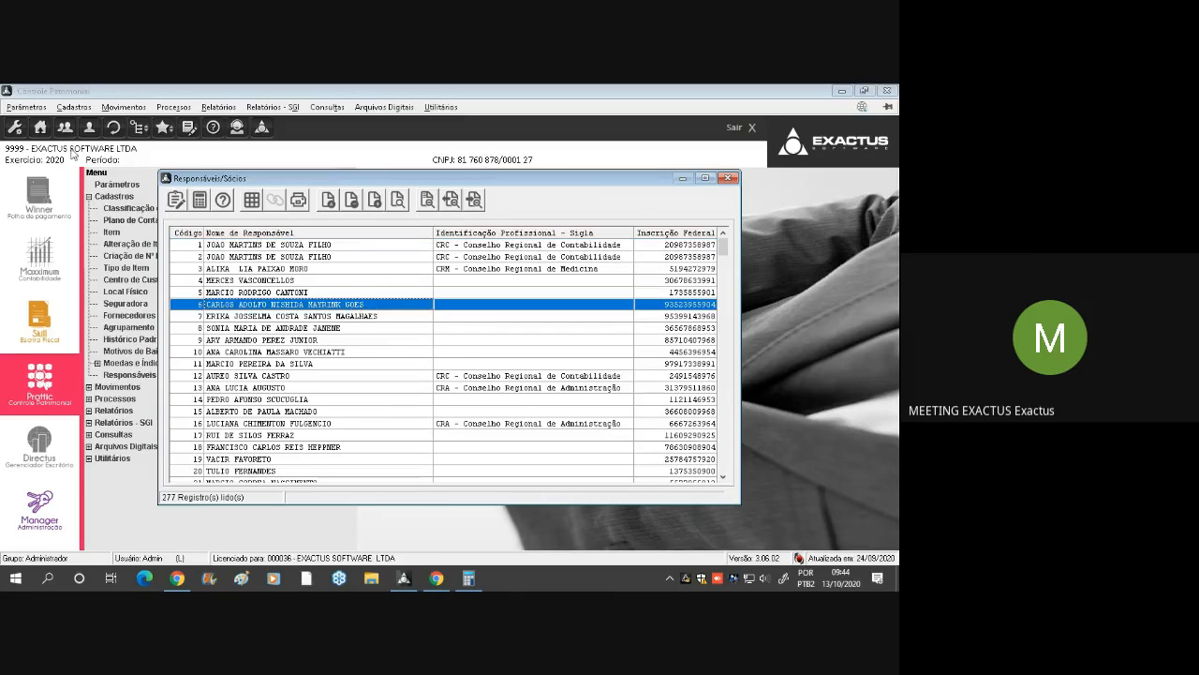
{"action": "left_click", "coordinate": [354, 377]}
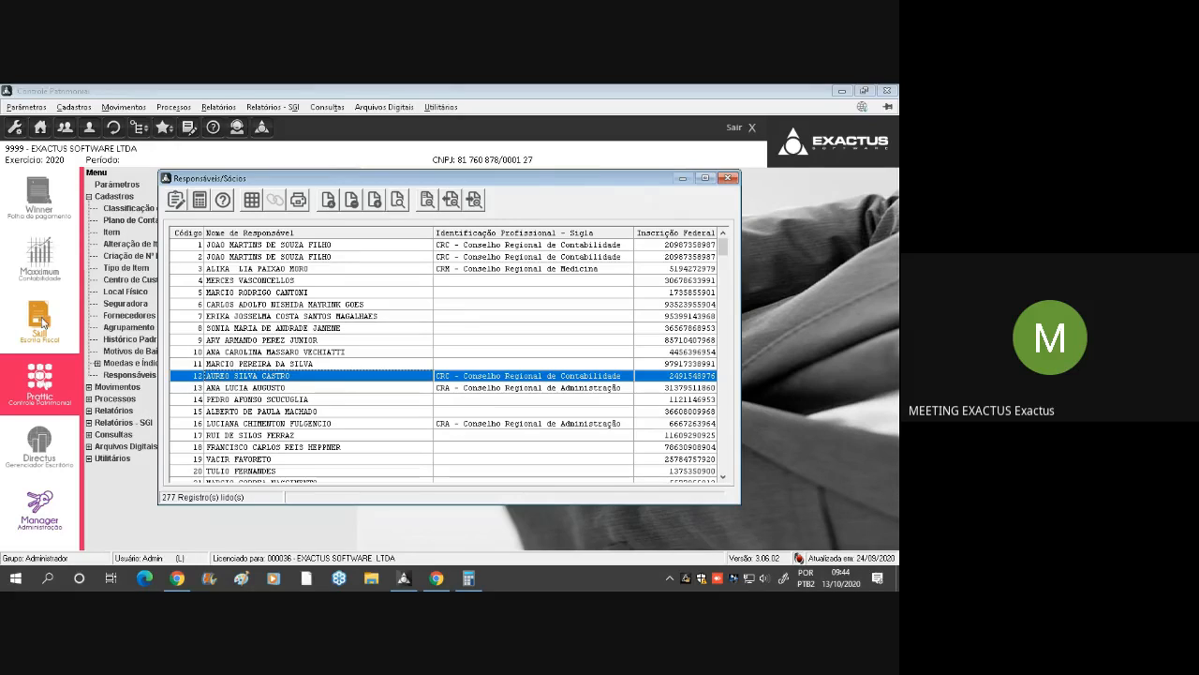
{"action": "left_click", "coordinate": [298, 330]}
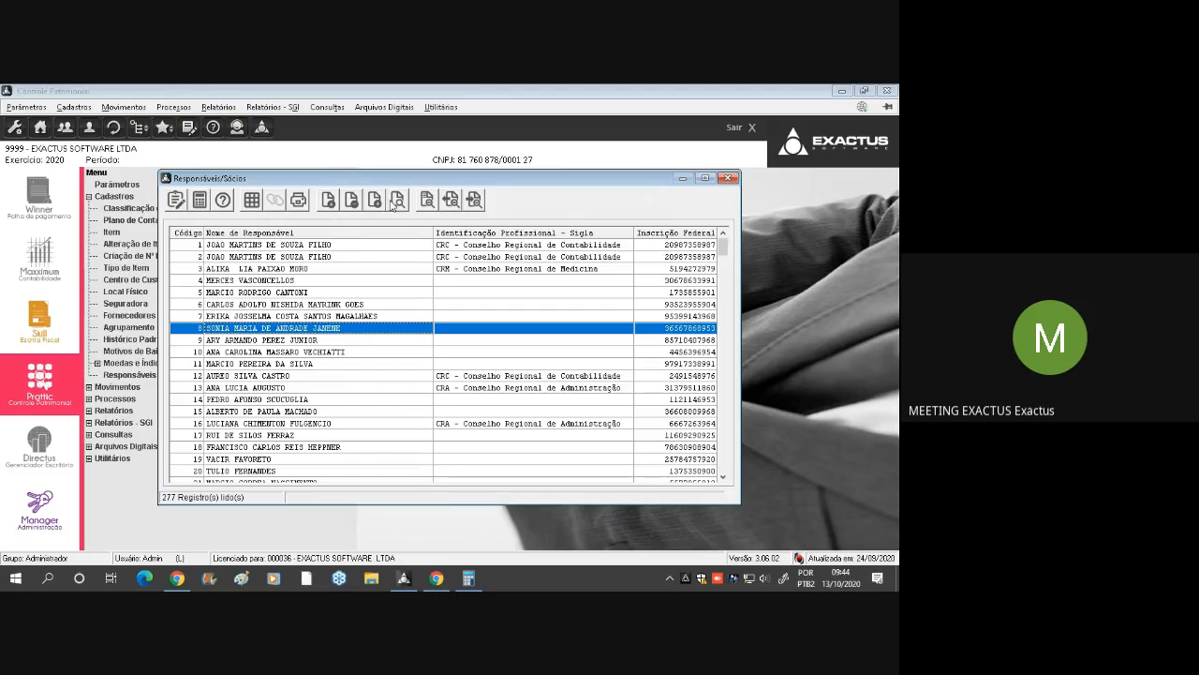
{"action": "left_click", "coordinate": [729, 179]}
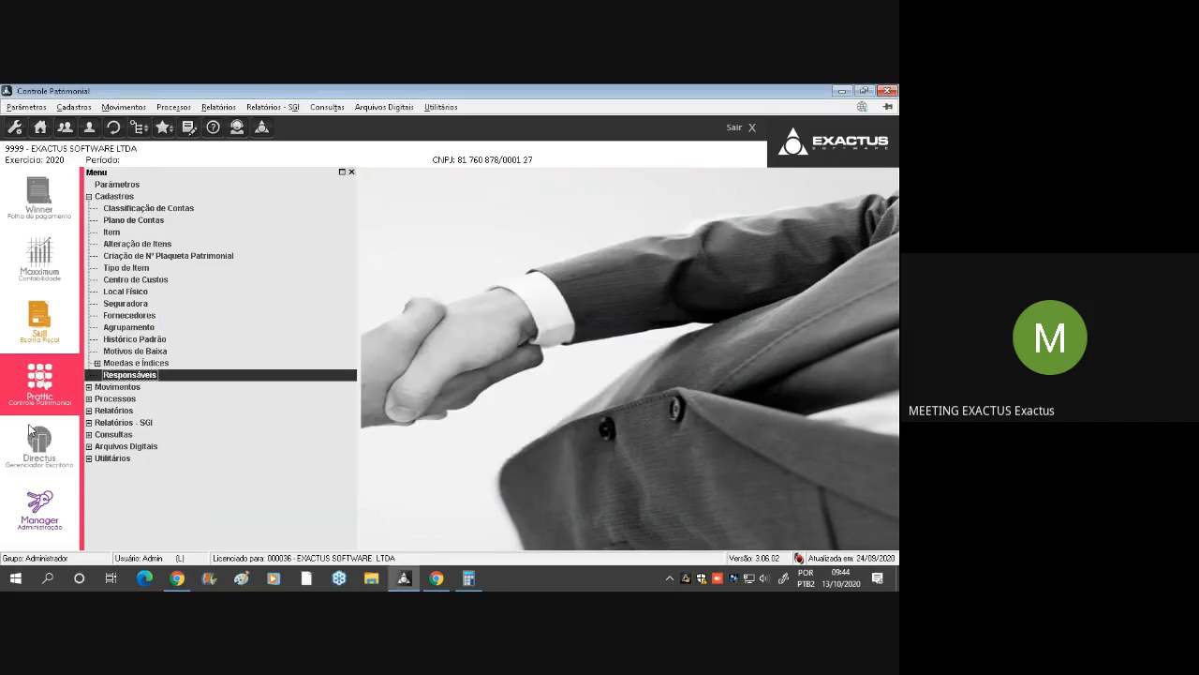
{"action": "double_click", "coordinate": [126, 198]}
{"action": "double_click", "coordinate": [126, 198]}
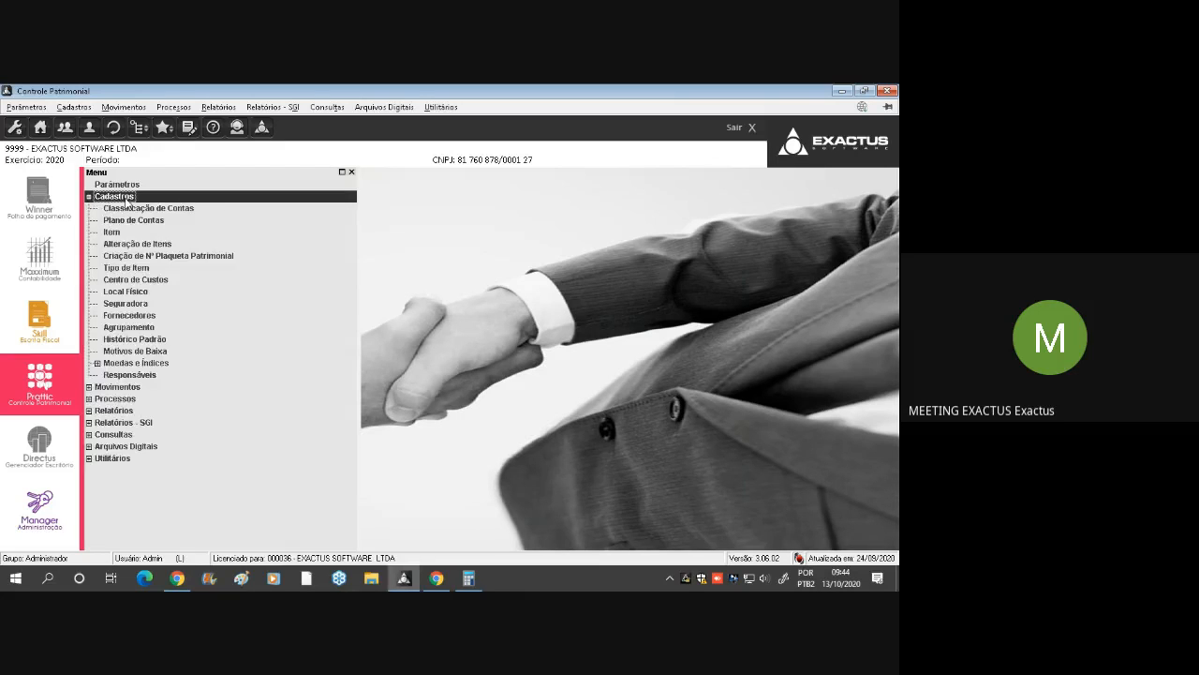
{"action": "left_click", "coordinate": [145, 309]}
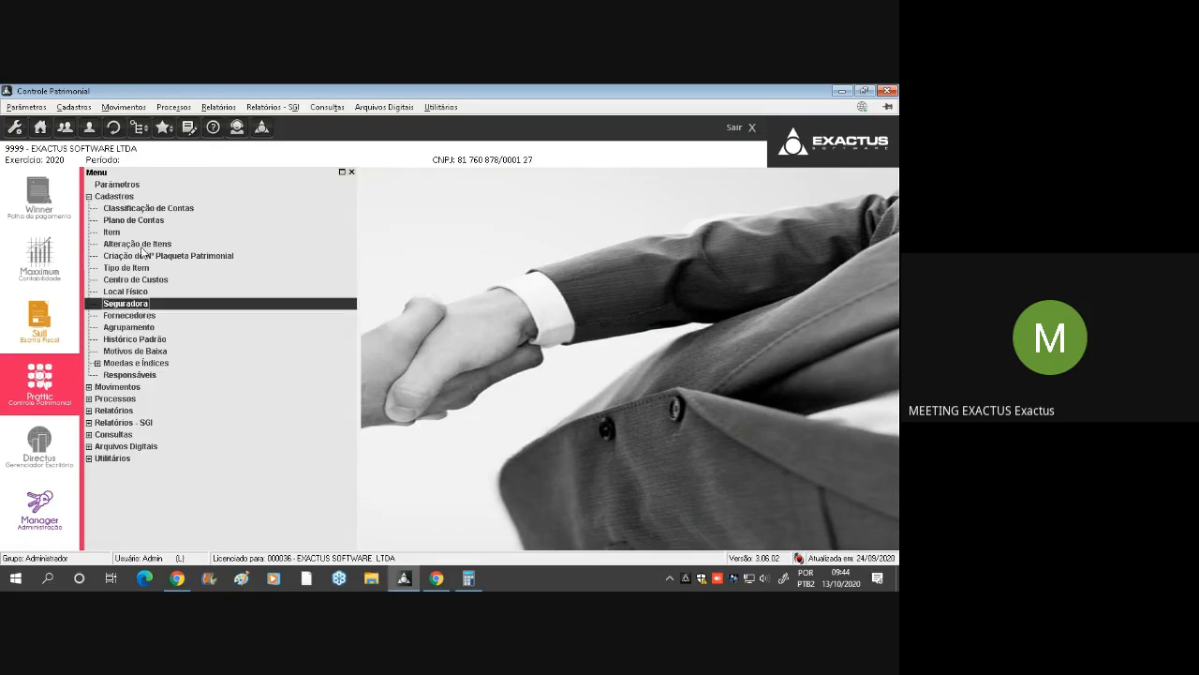
{"action": "left_click", "coordinate": [114, 197]}
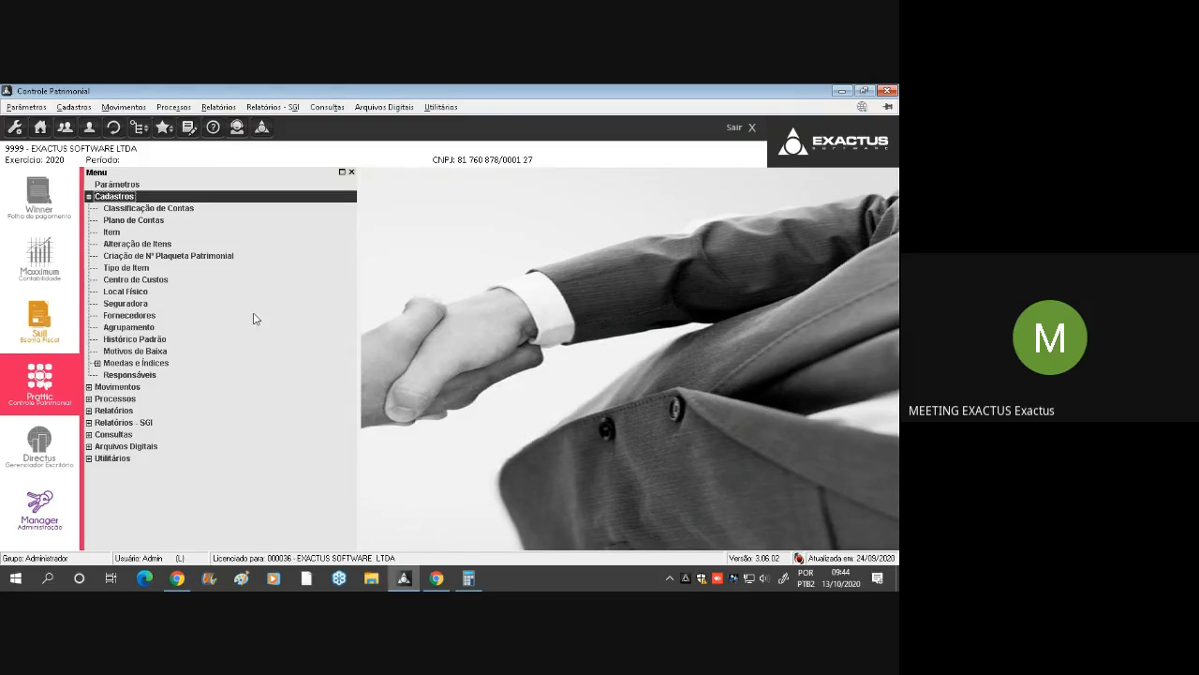
Switch to the Google Meet call, admit the waiting participant, and return to Controle Patrimonial
{"action": "left_click", "coordinate": [439, 580]}
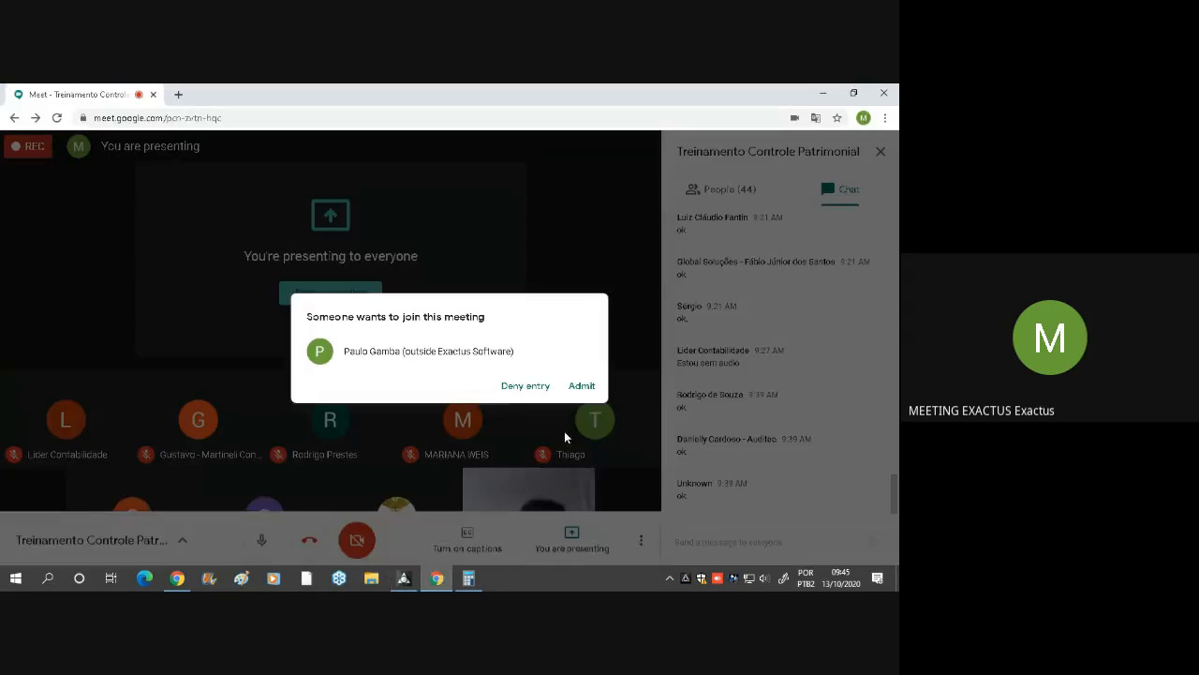
{"action": "left_click", "coordinate": [583, 386]}
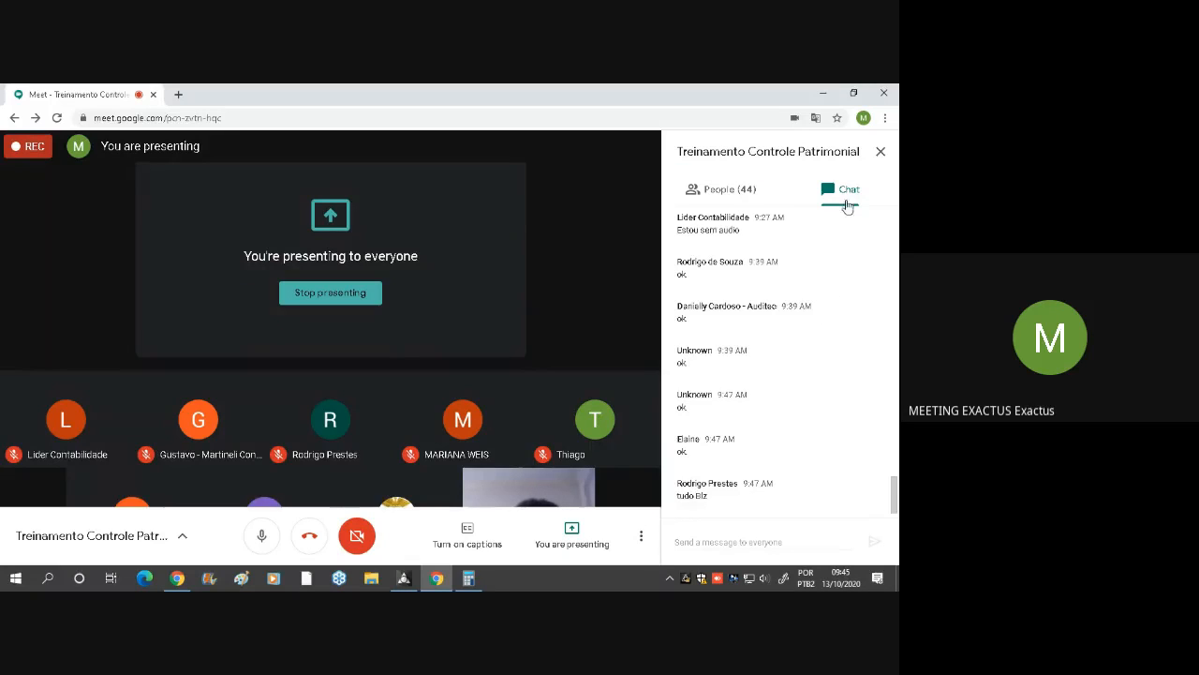
{"action": "left_click", "coordinate": [396, 586]}
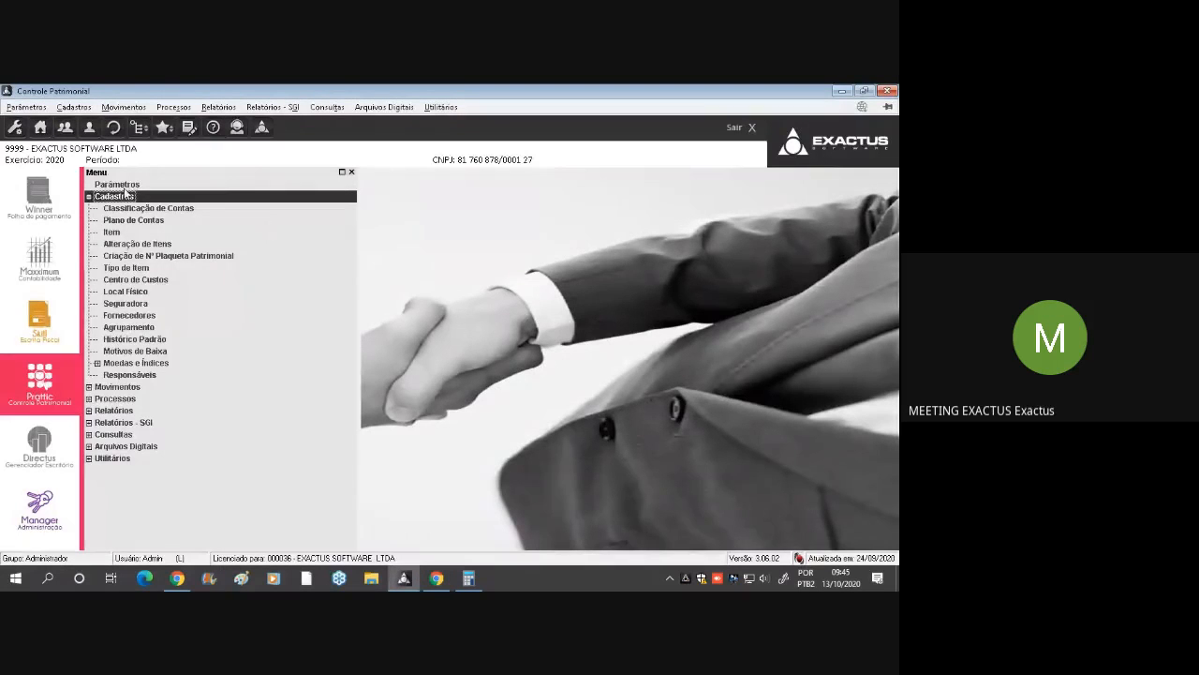
Collapse Cadastros and examine the Movimentos options, including Aquisições, Implantações and Implantações Retroativas
{"action": "double_click", "coordinate": [284, 200]}
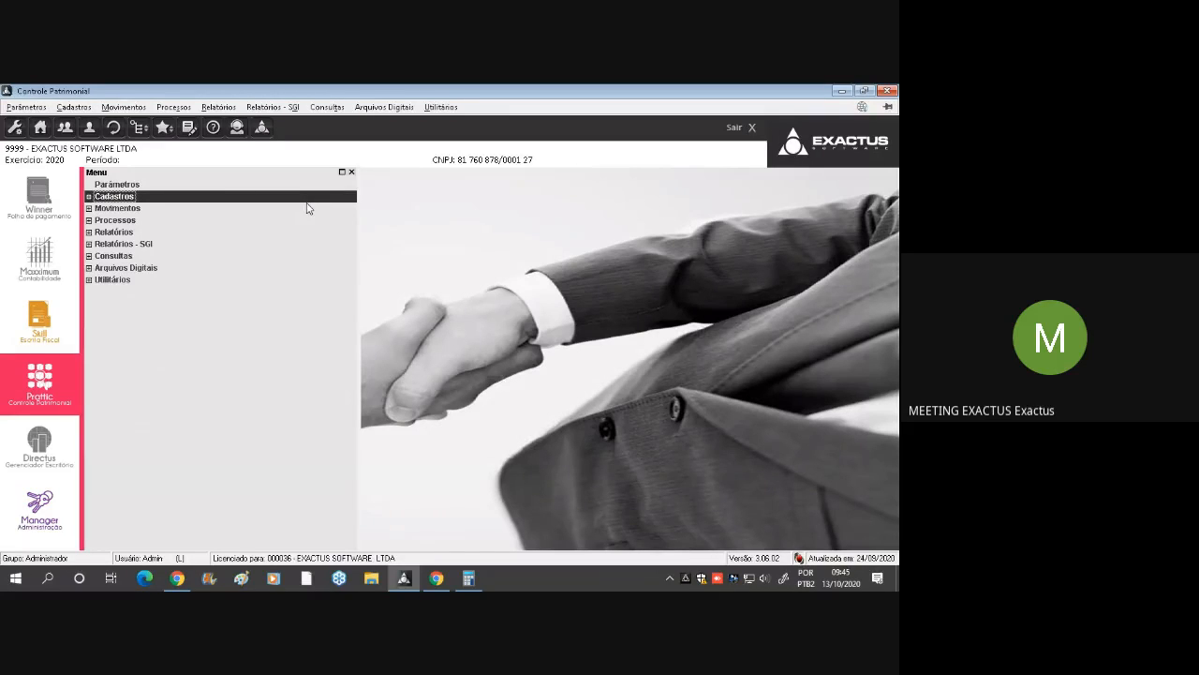
{"action": "double_click", "coordinate": [150, 213]}
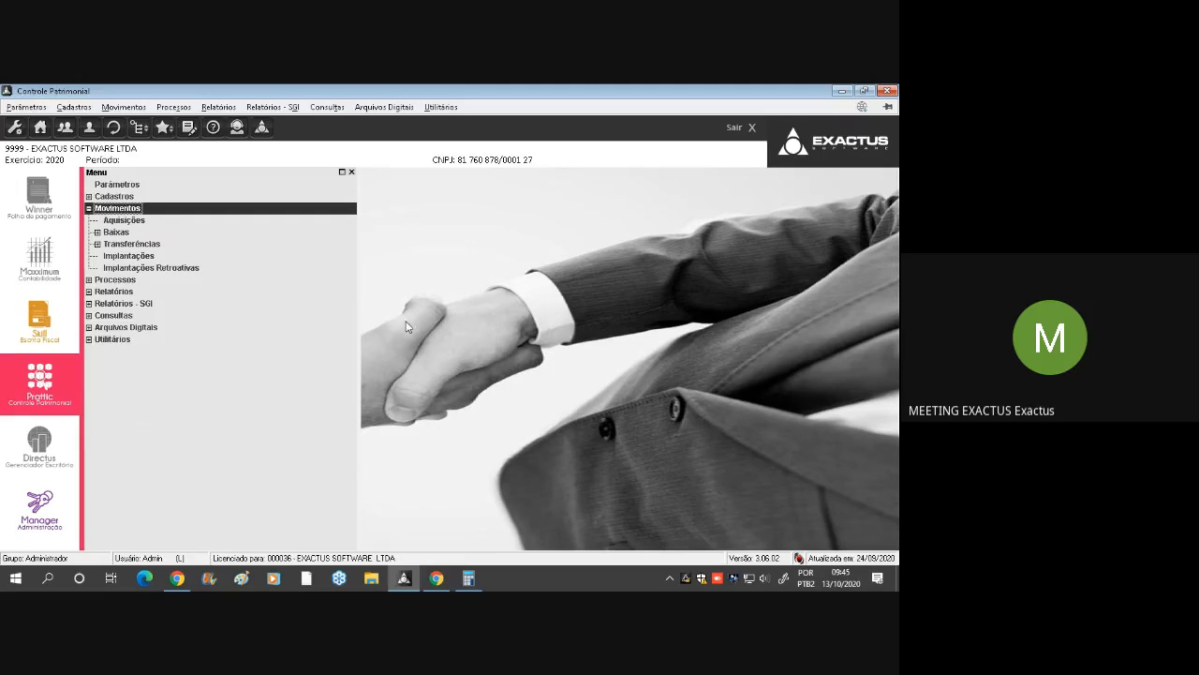
{"action": "left_click", "coordinate": [135, 222]}
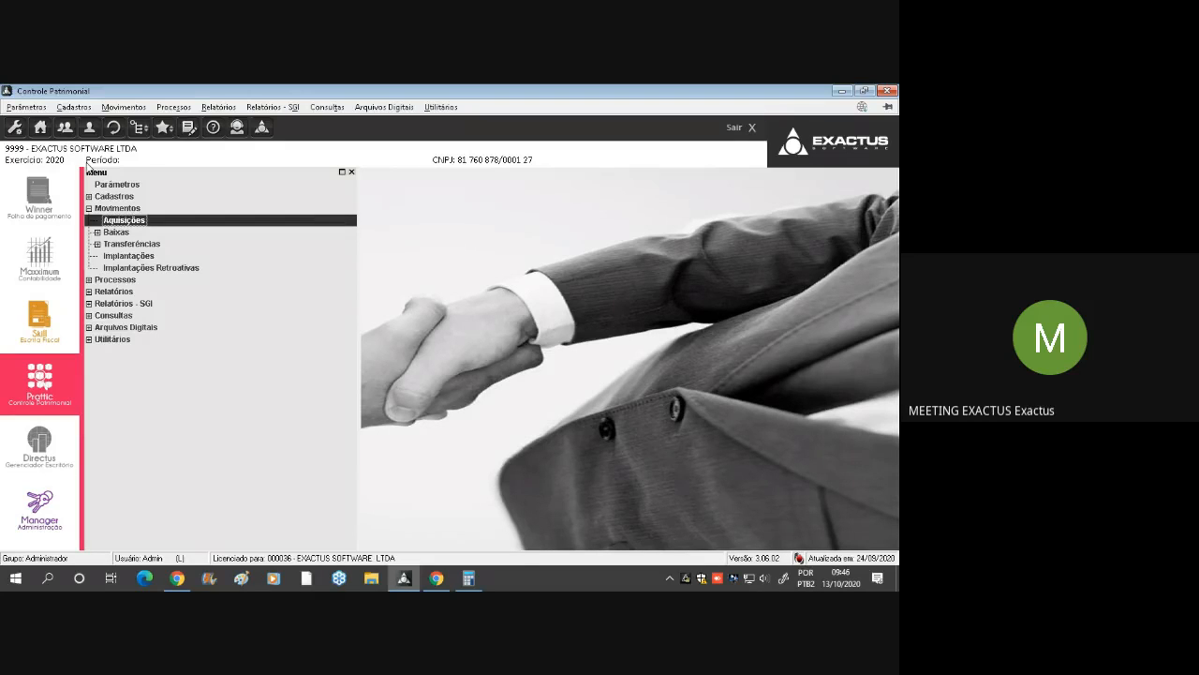
{"action": "left_click", "coordinate": [137, 258]}
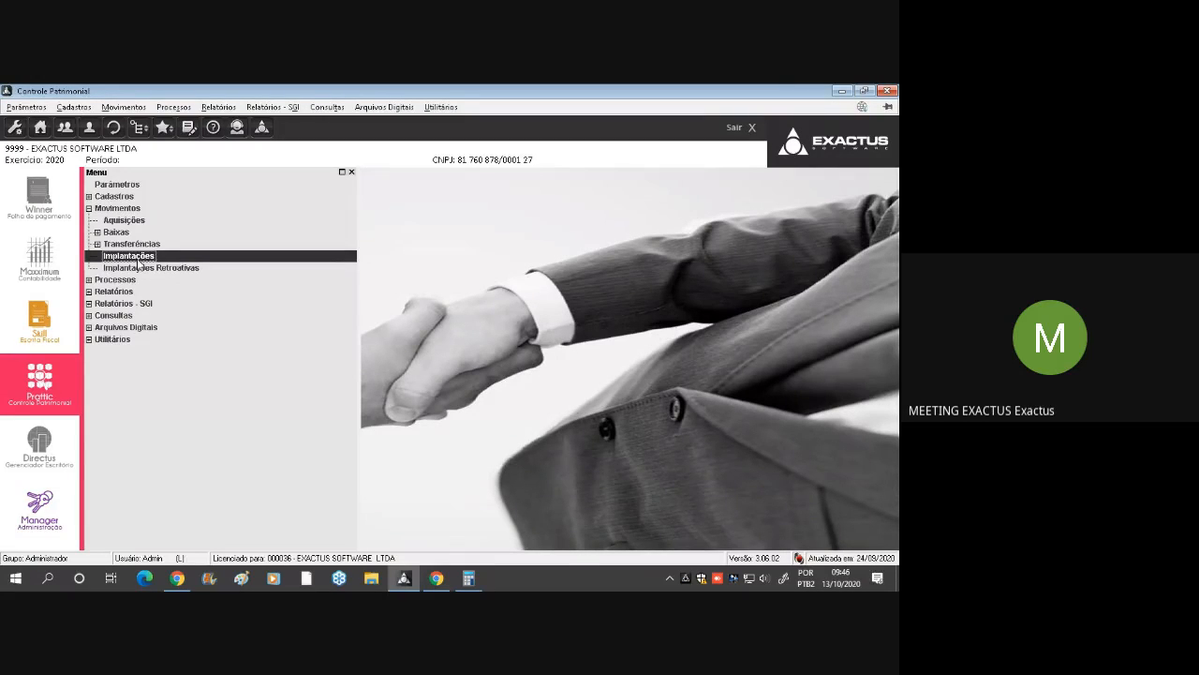
{"action": "left_click", "coordinate": [187, 266]}
{"action": "left_click", "coordinate": [217, 258]}
{"action": "left_click", "coordinate": [208, 266]}
{"action": "left_click", "coordinate": [213, 259]}
{"action": "left_click", "coordinate": [199, 269]}
Review the two purchase records in the Aquisições list and close it
{"action": "left_click", "coordinate": [131, 222]}
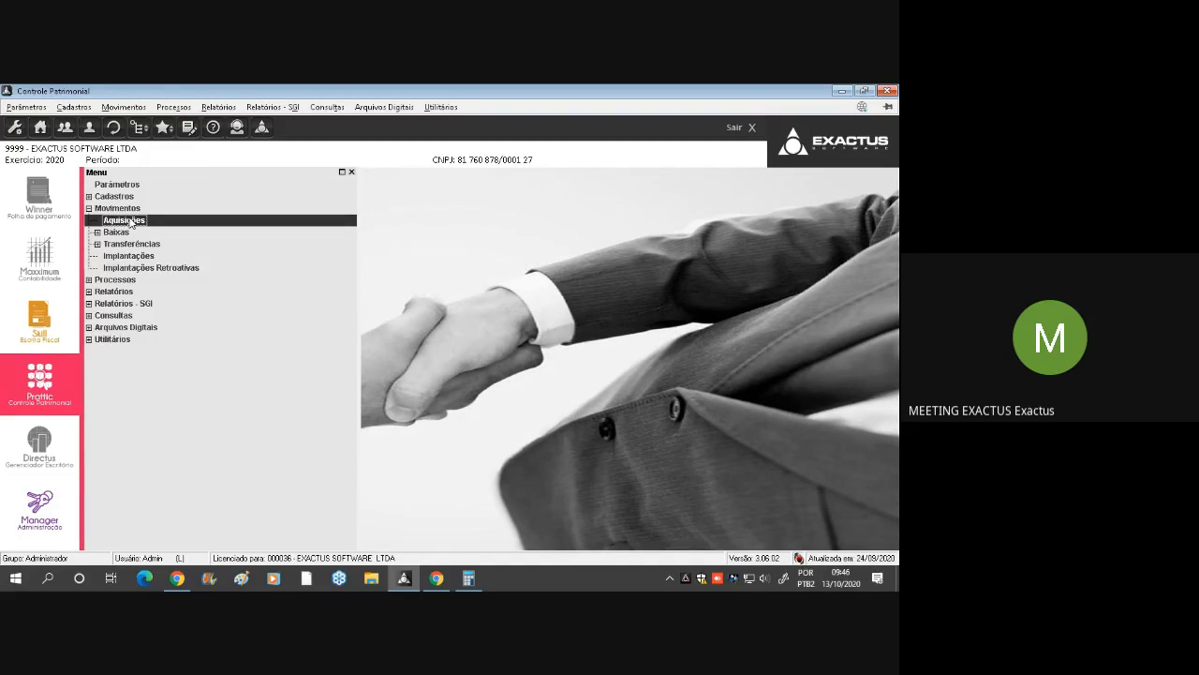
{"action": "double_click", "coordinate": [131, 221]}
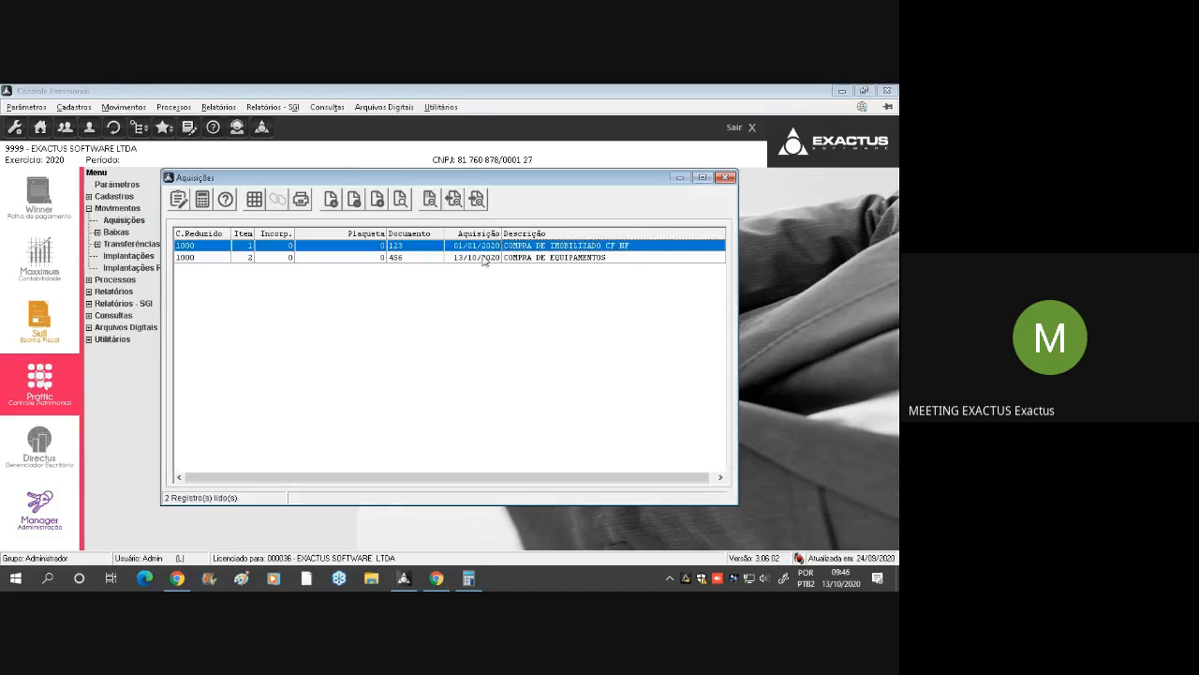
{"action": "left_click", "coordinate": [540, 258]}
{"action": "left_click", "coordinate": [515, 247]}
{"action": "left_click", "coordinate": [488, 262]}
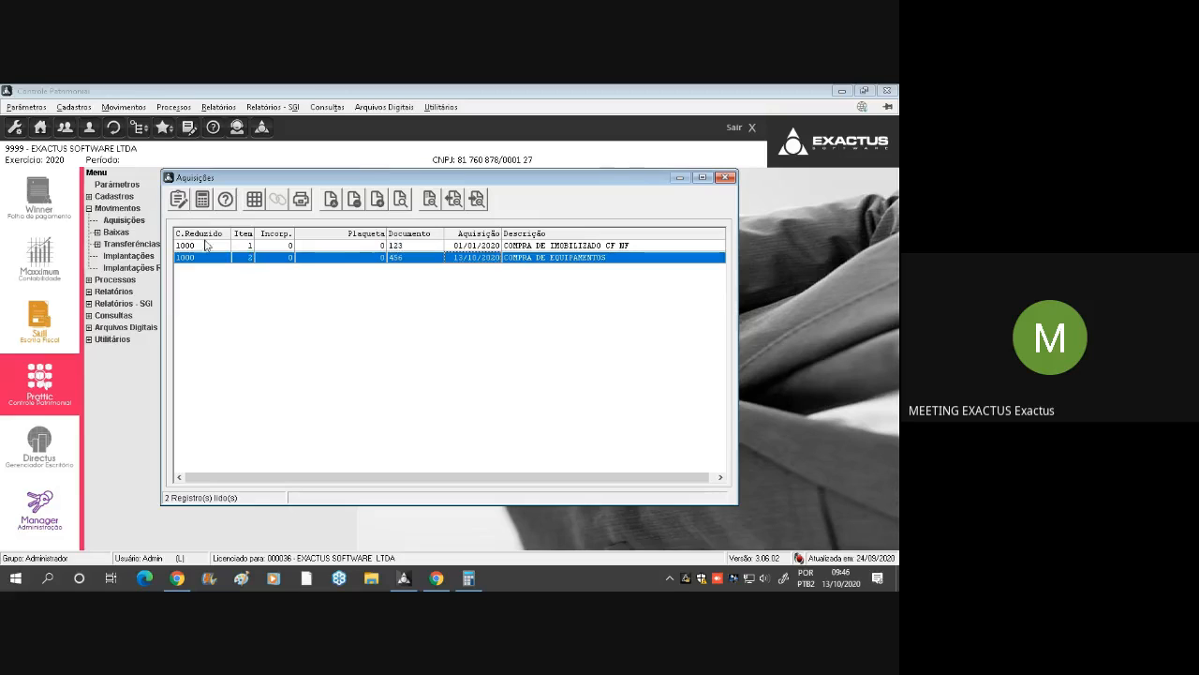
{"action": "left_click", "coordinate": [726, 178]}
Collapse Movimentos, open the Plano de Contas register under Cadastros, and start a new account record
{"action": "left_click", "coordinate": [116, 208]}
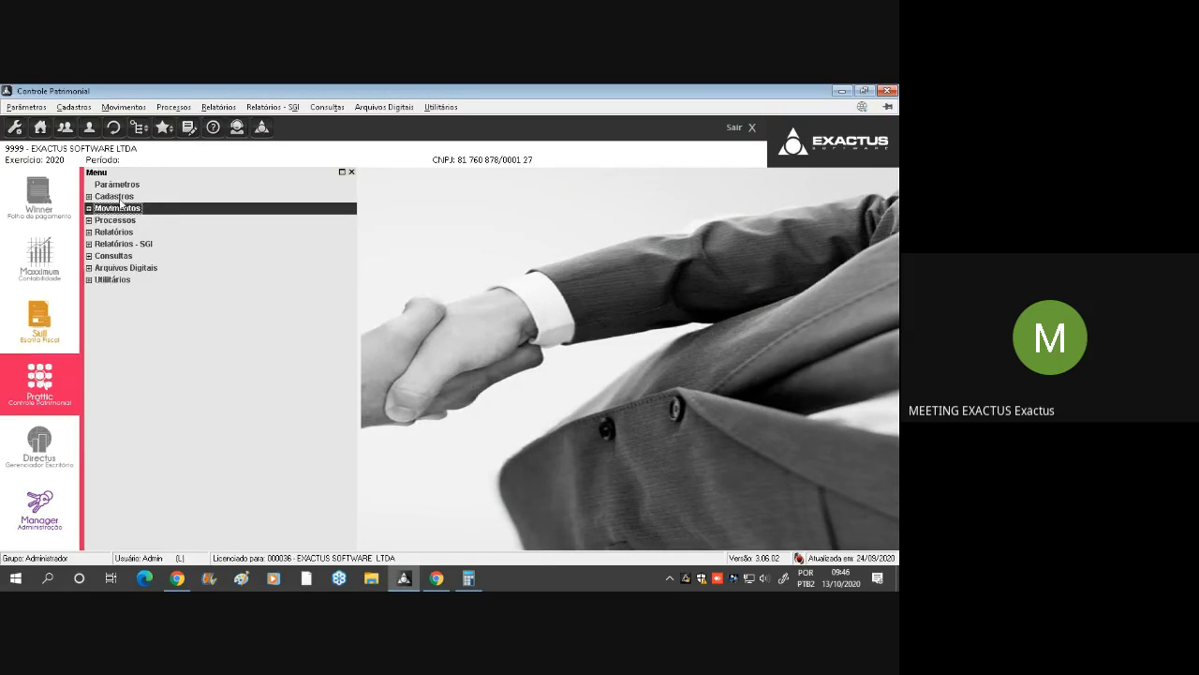
{"action": "left_click", "coordinate": [116, 198]}
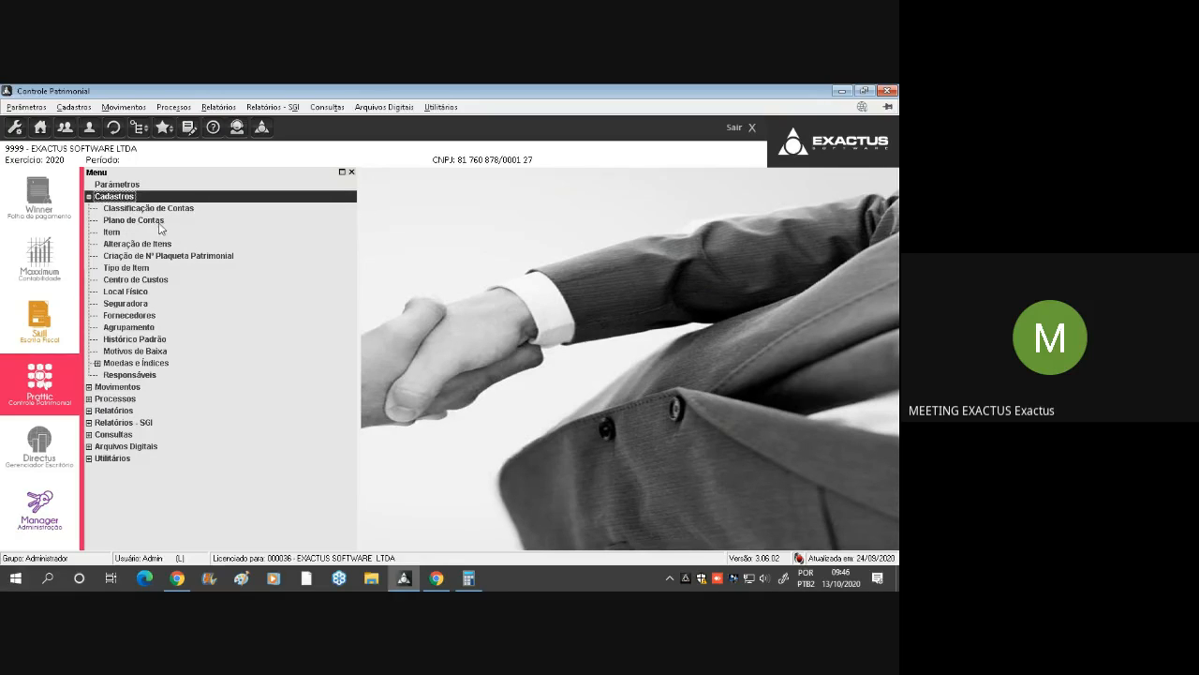
{"action": "left_click", "coordinate": [161, 221]}
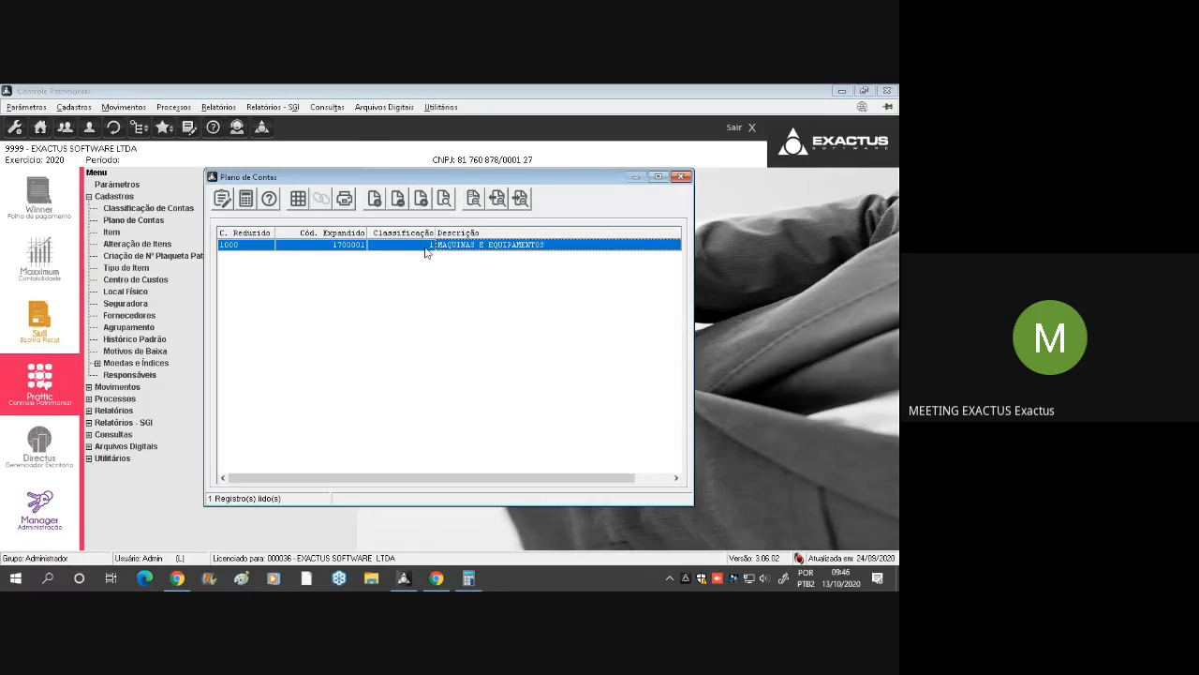
{"action": "left_click", "coordinate": [421, 198]}
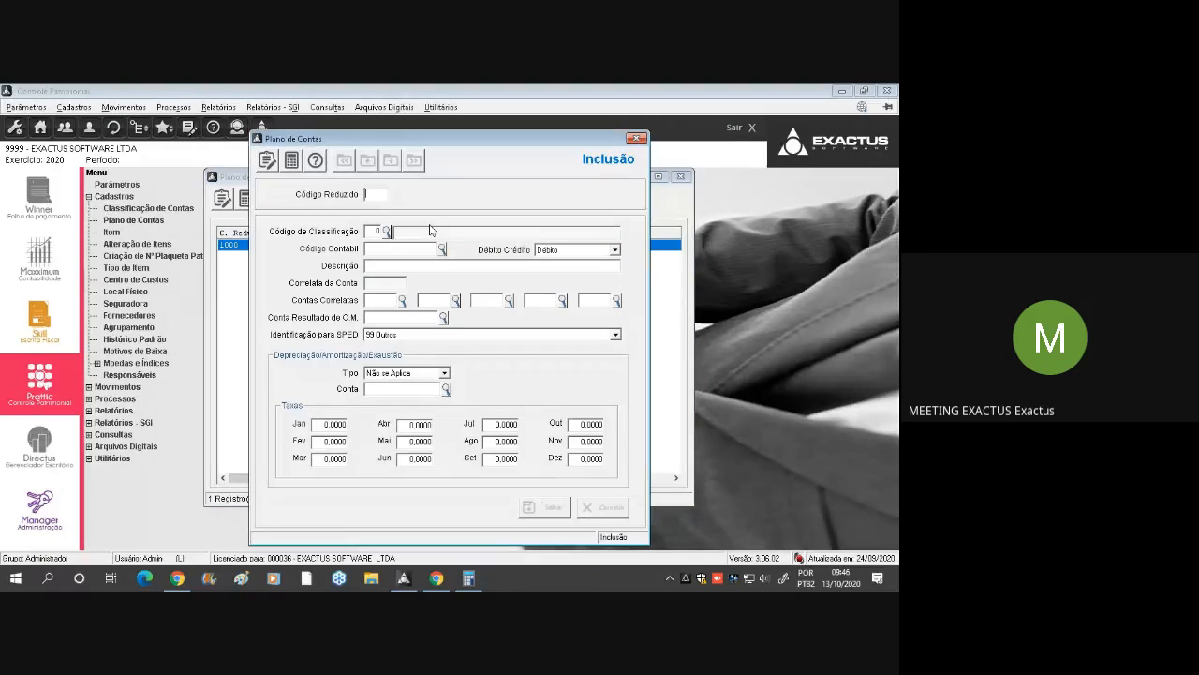
Set the new account's Código Reduzido to 2000, Código de Classificação to 1 IMOBILIZADO and Código Contábil to 1700002
{"action": "left_click_drag", "start_coordinate": [442, 137], "coordinate": [454, 240]}
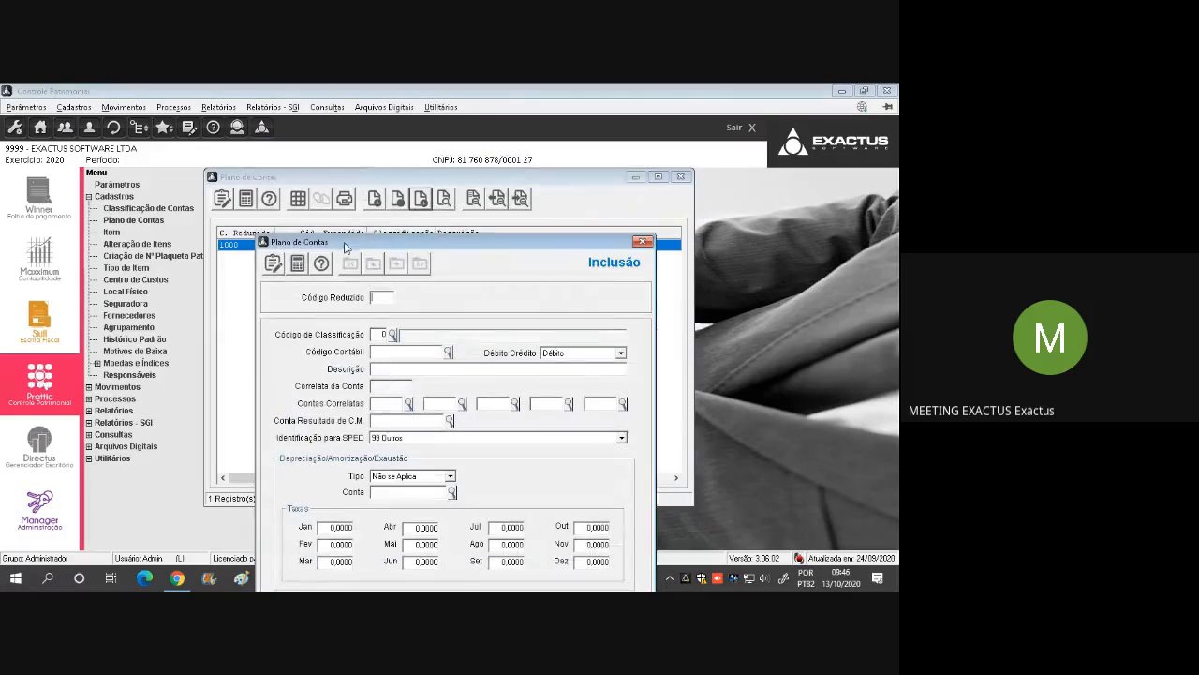
{"action": "left_click_drag", "start_coordinate": [347, 246], "coordinate": [343, 283]}
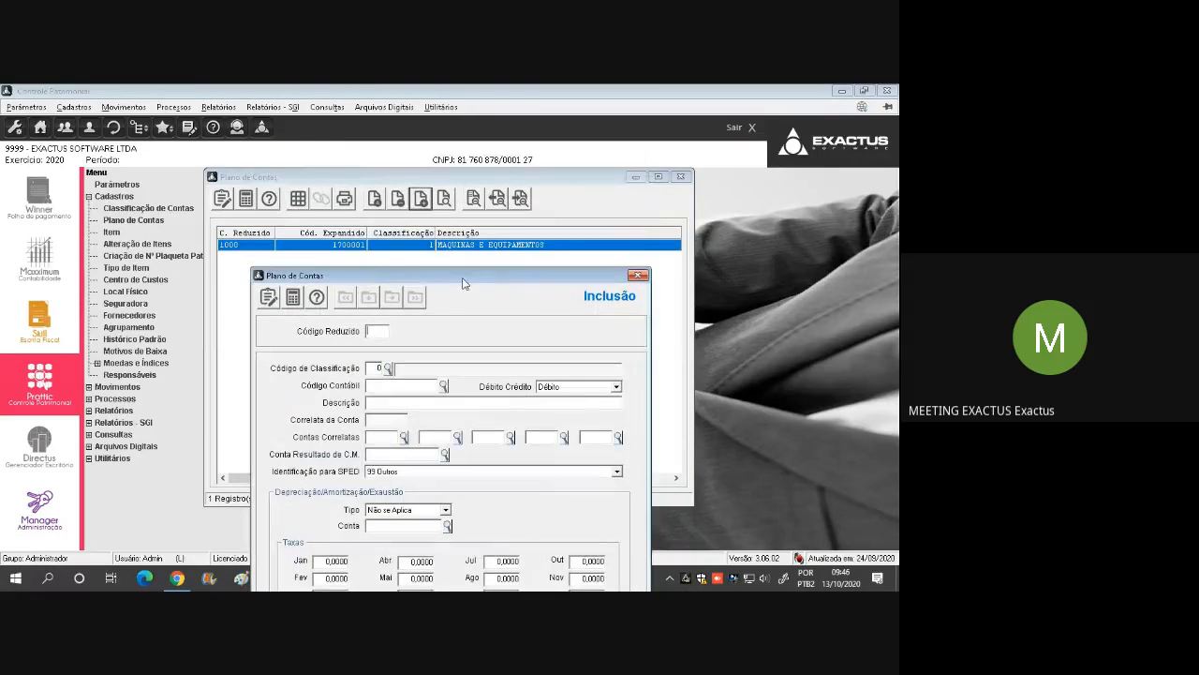
{"action": "left_click_drag", "start_coordinate": [460, 277], "coordinate": [426, 182]}
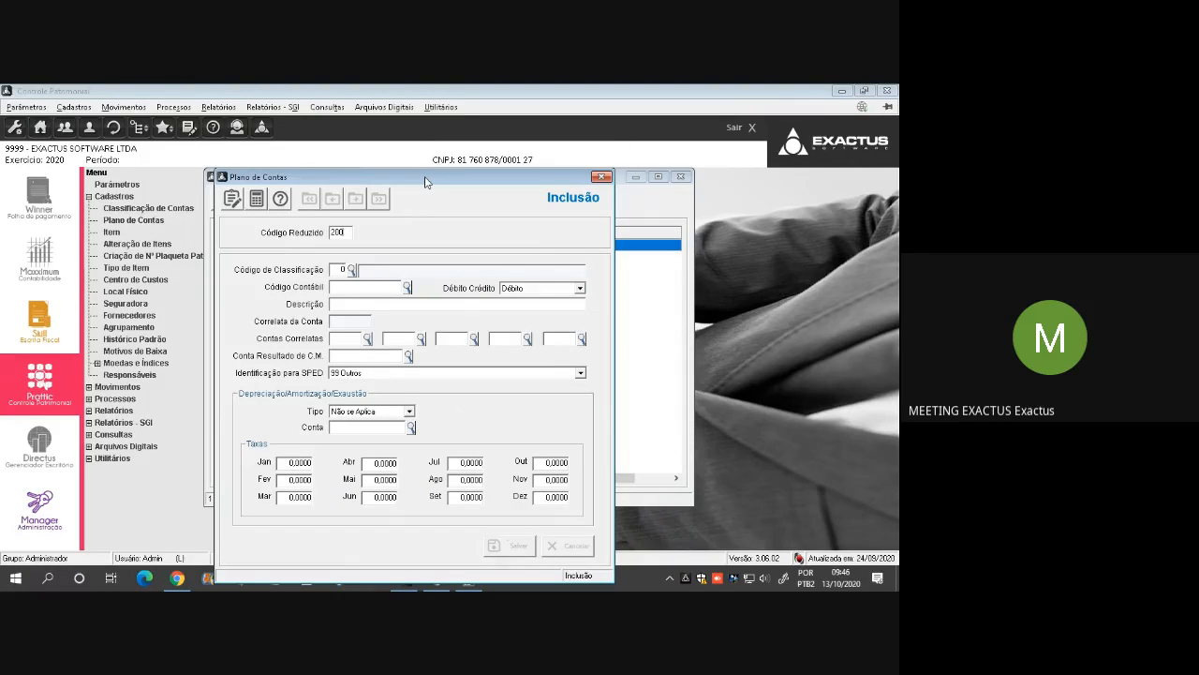
{"action": "key", "text": "Tab"}
{"action": "key", "text": "Escape"}
{"action": "key", "text": "Tab"}
{"action": "key", "text": "Escape"}
{"action": "key", "text": "Tab"}
{"action": "key", "text": "F2"}
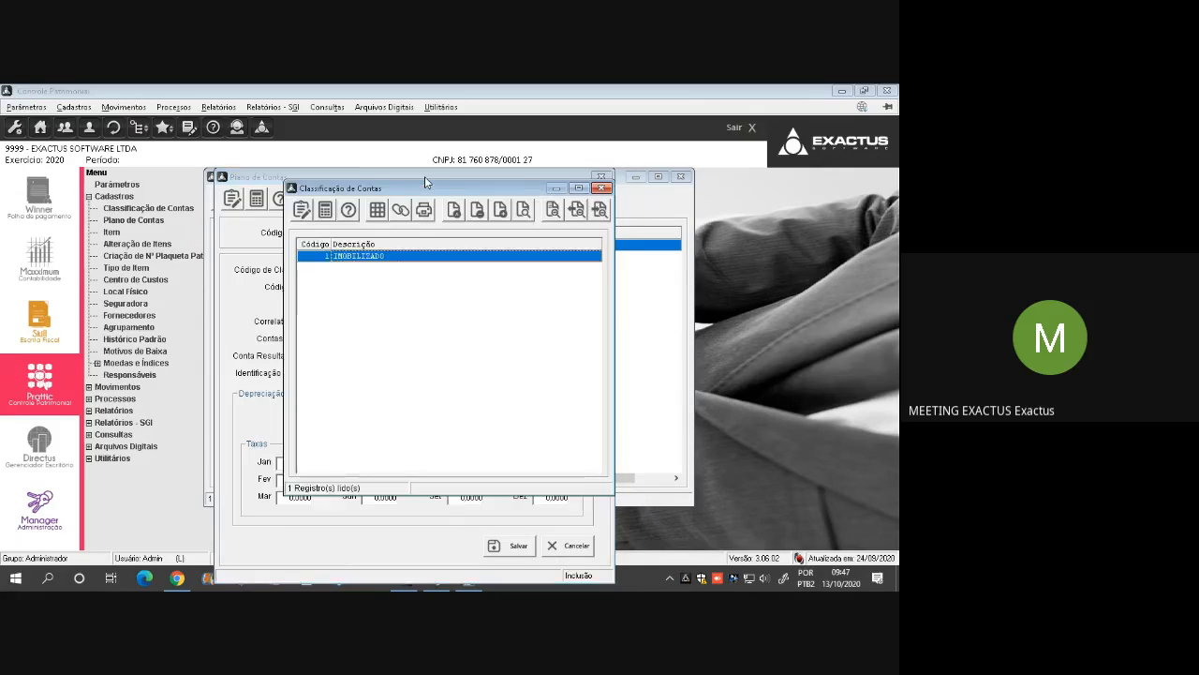
{"action": "key", "text": "Return"}
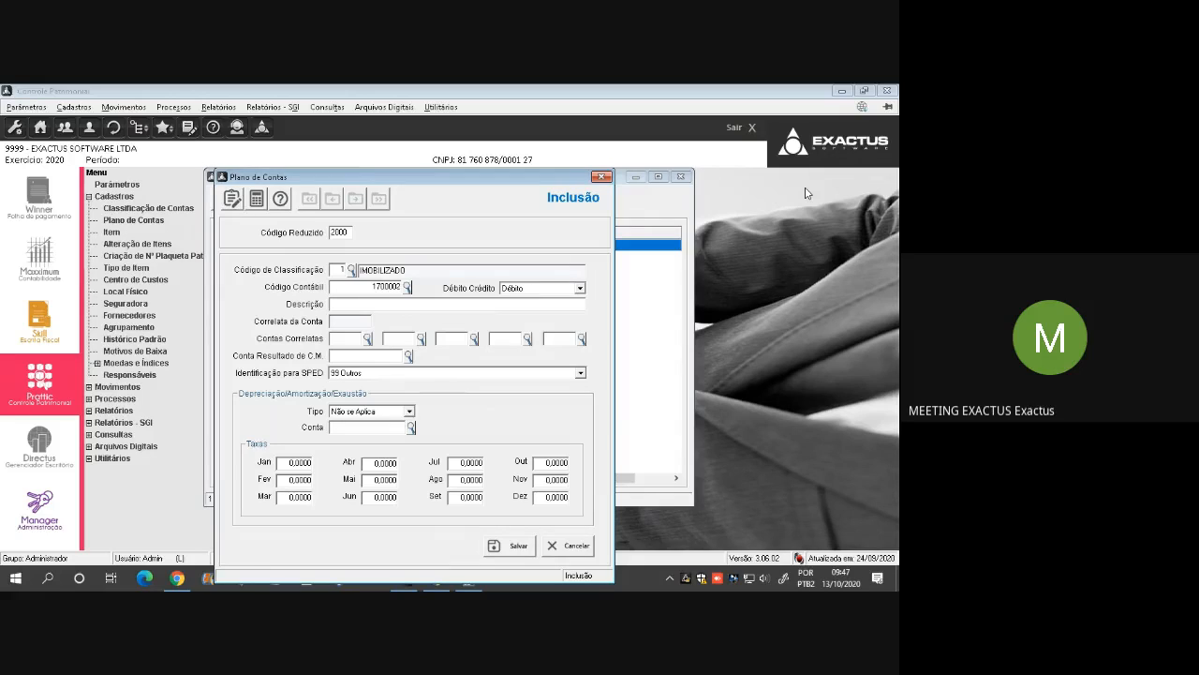
Enter VEICULOS as the account's description and set Identificação para SPED to 06 Veículos
{"action": "key", "text": "Tab"}
{"action": "key", "text": "Tab"}
{"action": "type", "text": "VEICUL"}
{"action": "left_click_drag", "start_coordinate": [363, 285], "coordinate": [419, 295]}
{"action": "key", "text": "Tab"}
{"action": "left_click", "coordinate": [367, 373]}
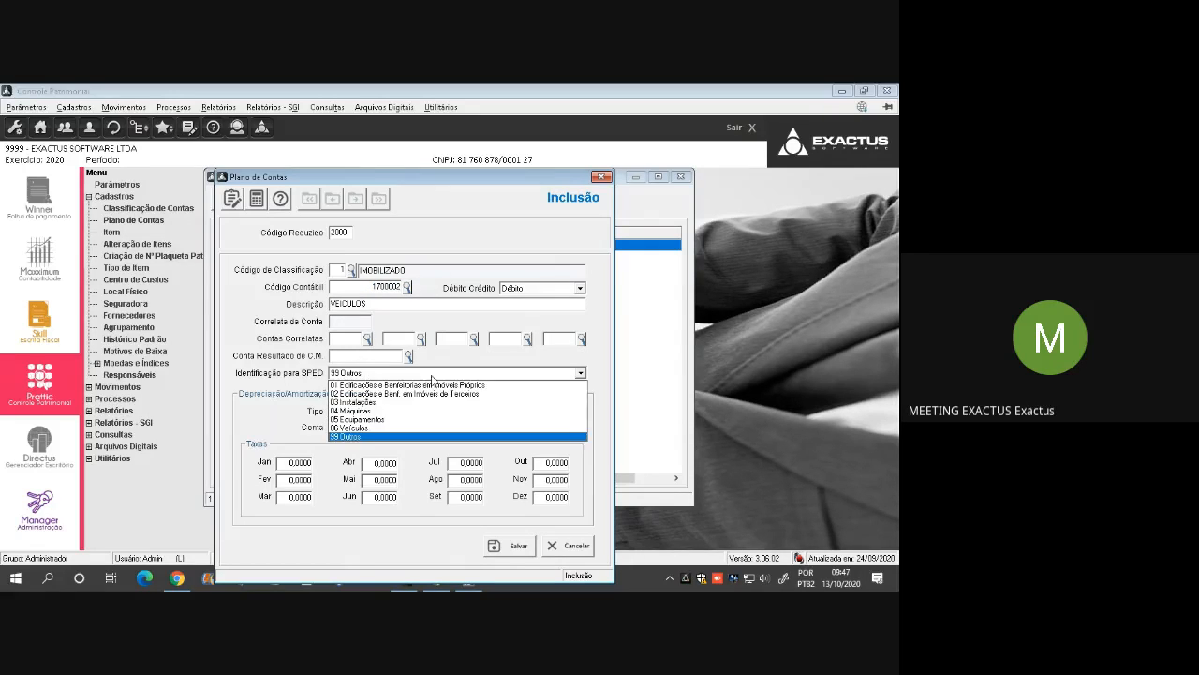
{"action": "left_click", "coordinate": [371, 432]}
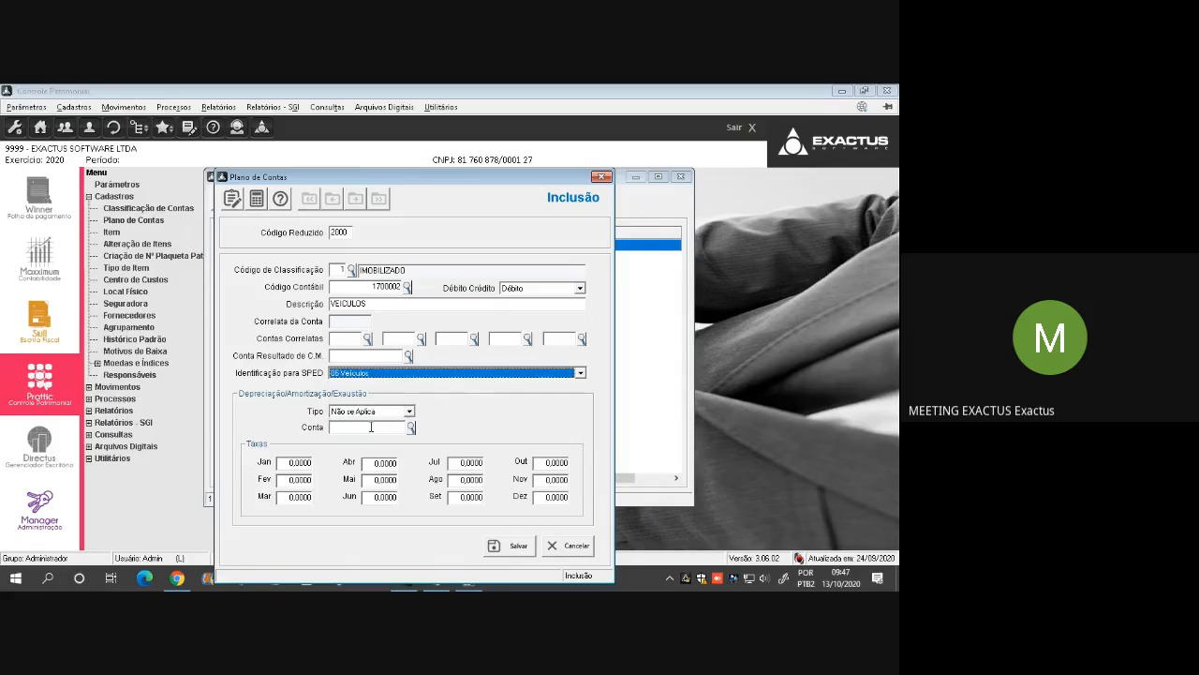
Set the account's type to Depreciação, its depreciation account to 1710002 and the rates for all months to 20,0000
{"action": "left_click", "coordinate": [408, 413]}
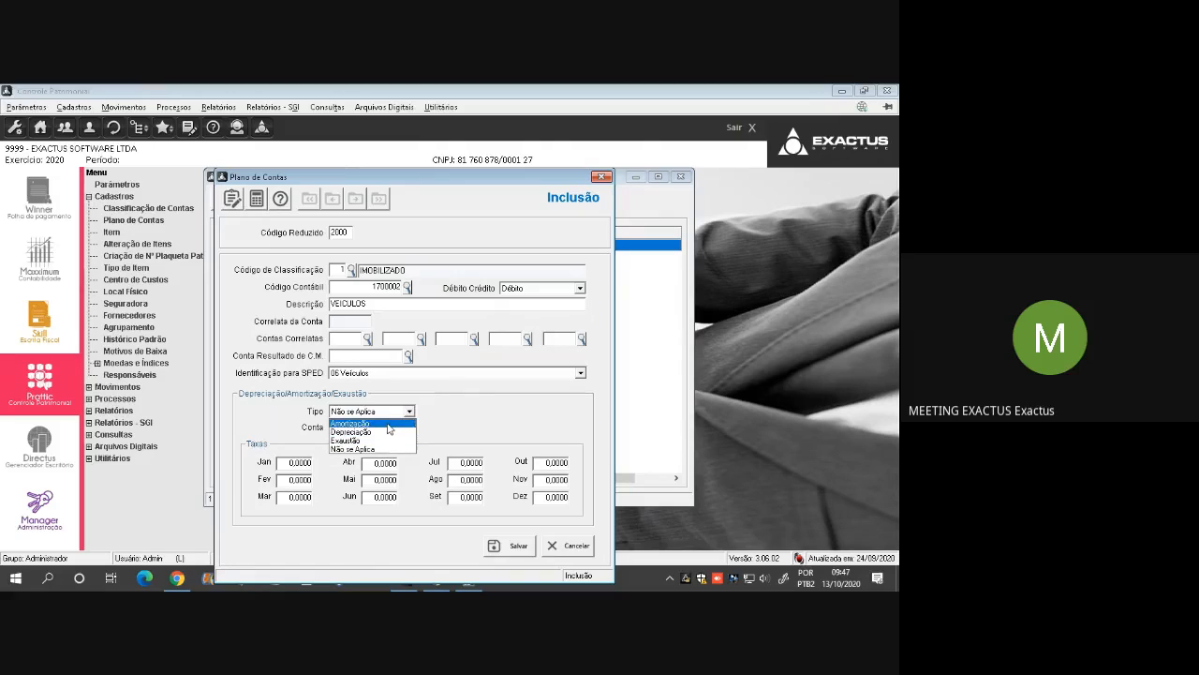
{"action": "left_click", "coordinate": [381, 433]}
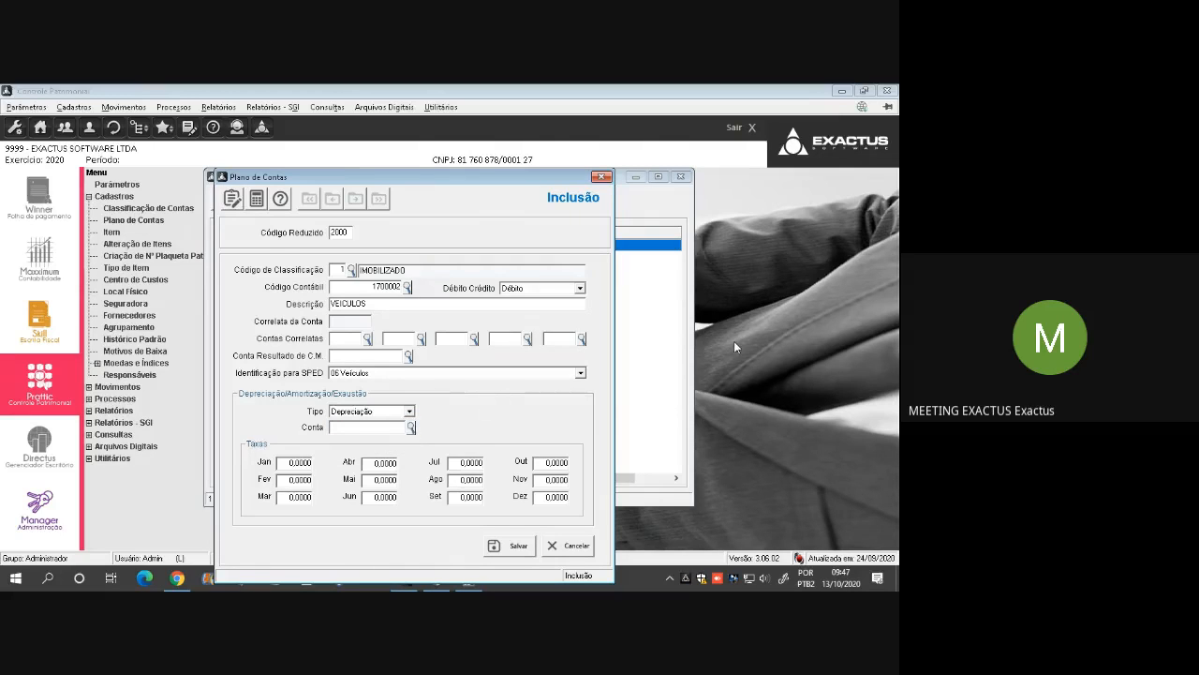
{"action": "type", "text": "171"}
{"action": "type", "text": "0"}
{"action": "type", "text": "0"}
{"action": "type", "text": "0"}
{"action": "type", "text": "20"}
{"action": "key", "text": "Tab"}
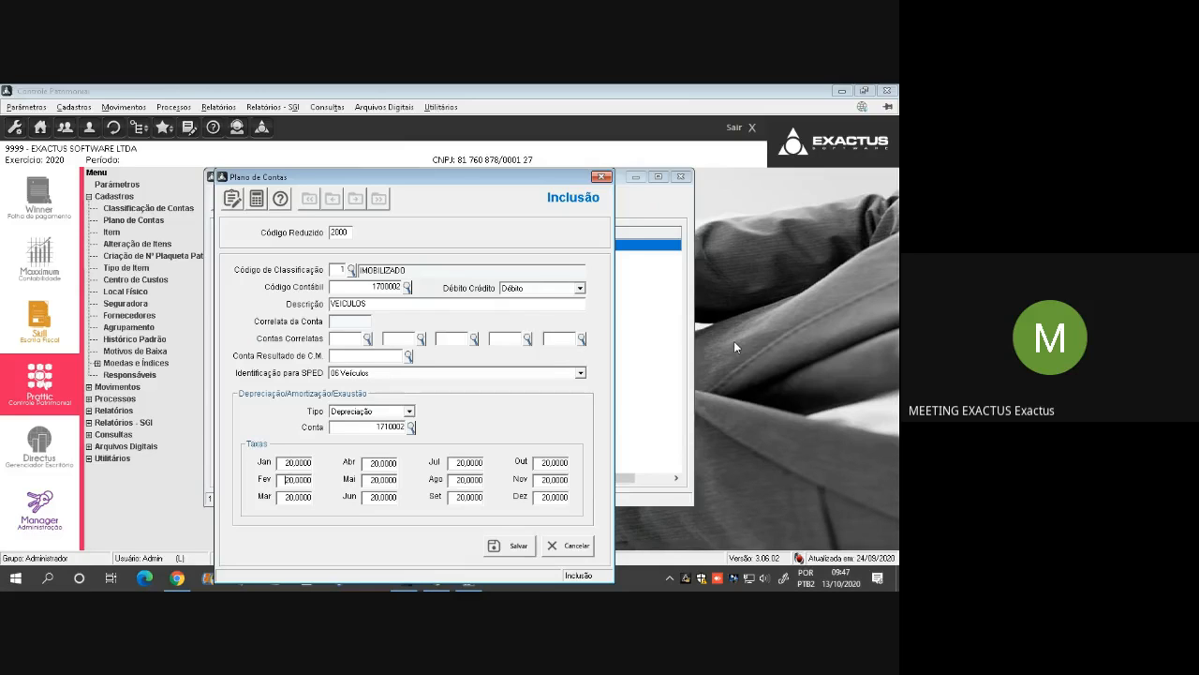
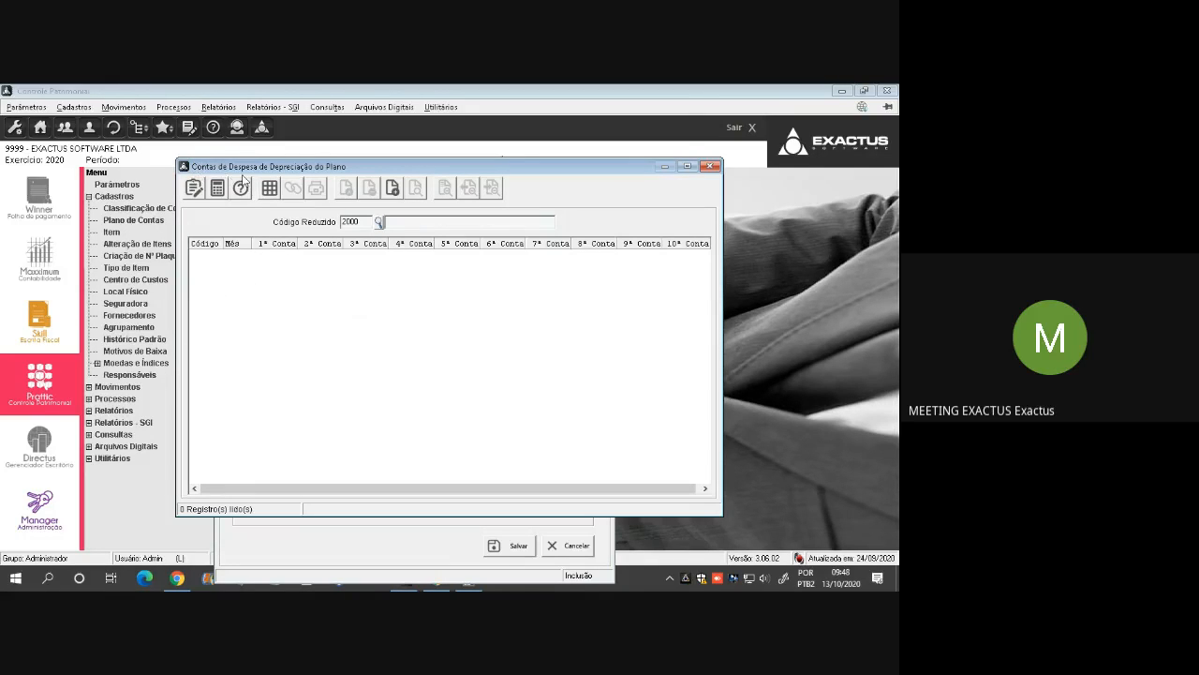
Add a January depreciation expense record for account 2000 with account 9400001 at 100 percent and save it
{"action": "left_click", "coordinate": [393, 190]}
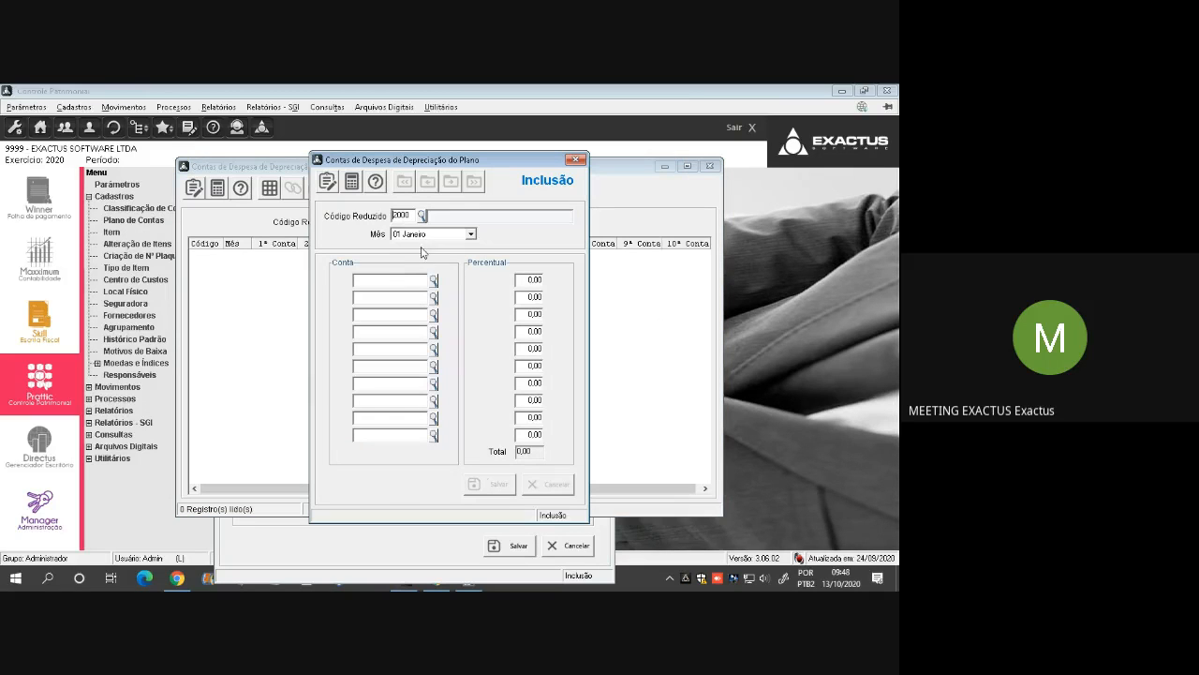
{"action": "left_click", "coordinate": [385, 278]}
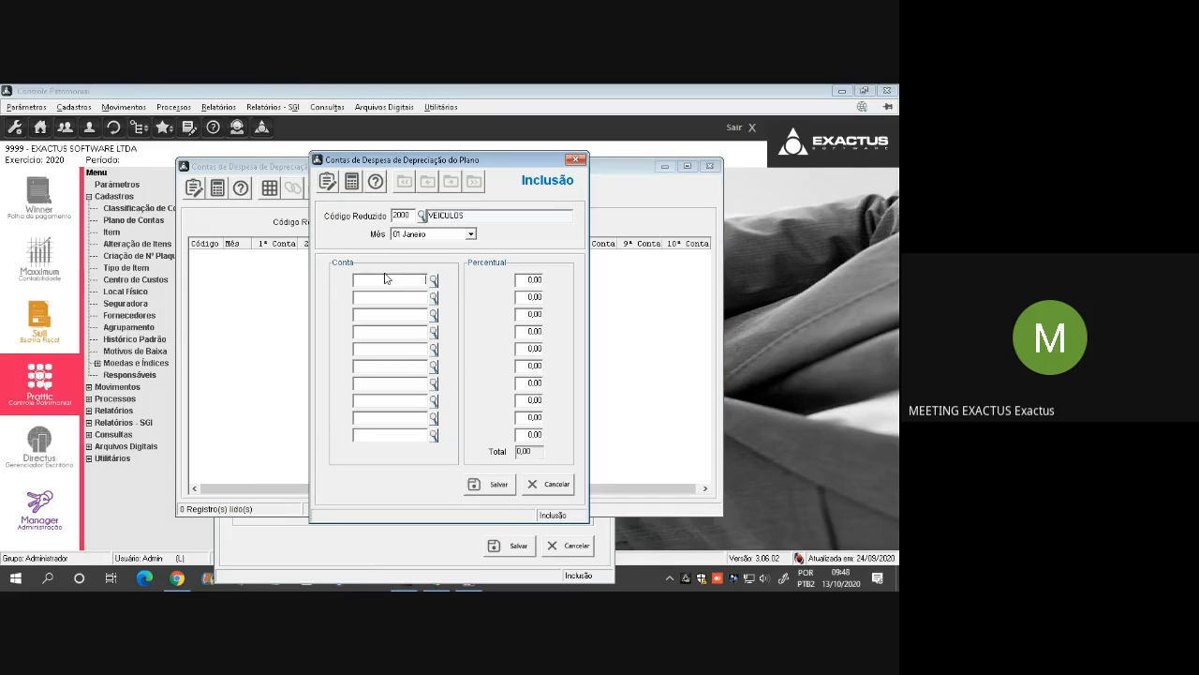
{"action": "type", "text": "94000001"}
{"action": "key", "text": "BackSpace"}
{"action": "key", "text": "BackSpace"}
{"action": "key", "text": "shift+Left"}
{"action": "key", "text": "shift+Left"}
{"action": "key", "text": "shift+Left"}
{"action": "key", "text": "shift+Left"}
{"action": "key", "text": "shift+Left"}
{"action": "key", "text": "shift+Left"}
{"action": "key", "text": "Right"}
{"action": "type", "text": "100"}
{"action": "key", "text": "Tab"}
{"action": "key", "text": "alt+s"}
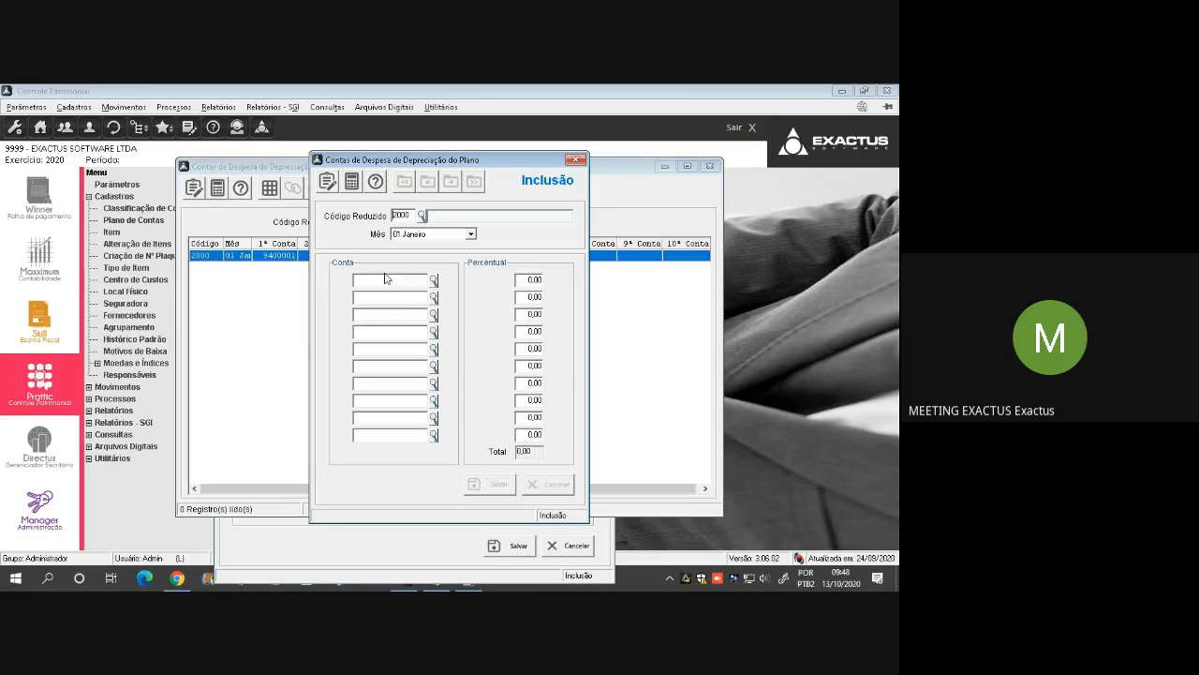
Close the open inclusion forms, check the VEICULOS account in the Plano de Contas list and close the list
{"action": "key", "text": "Escape"}
{"action": "key", "text": "Escape"}
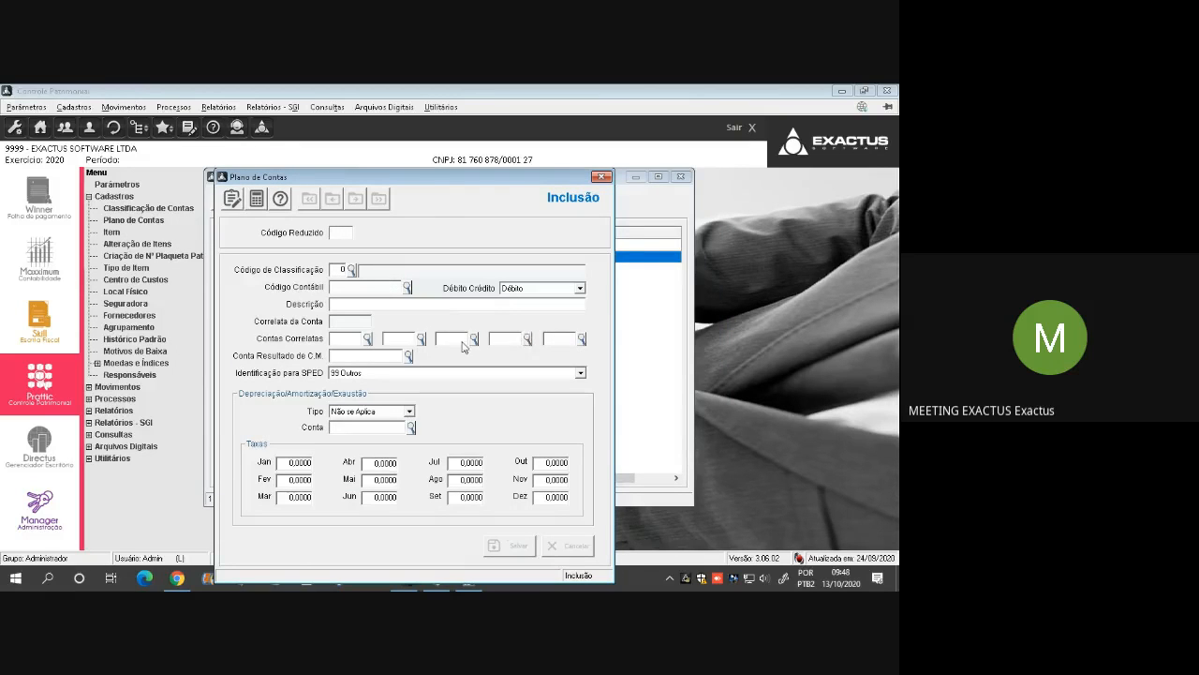
{"action": "key", "text": "Escape"}
{"action": "left_click", "coordinate": [540, 246]}
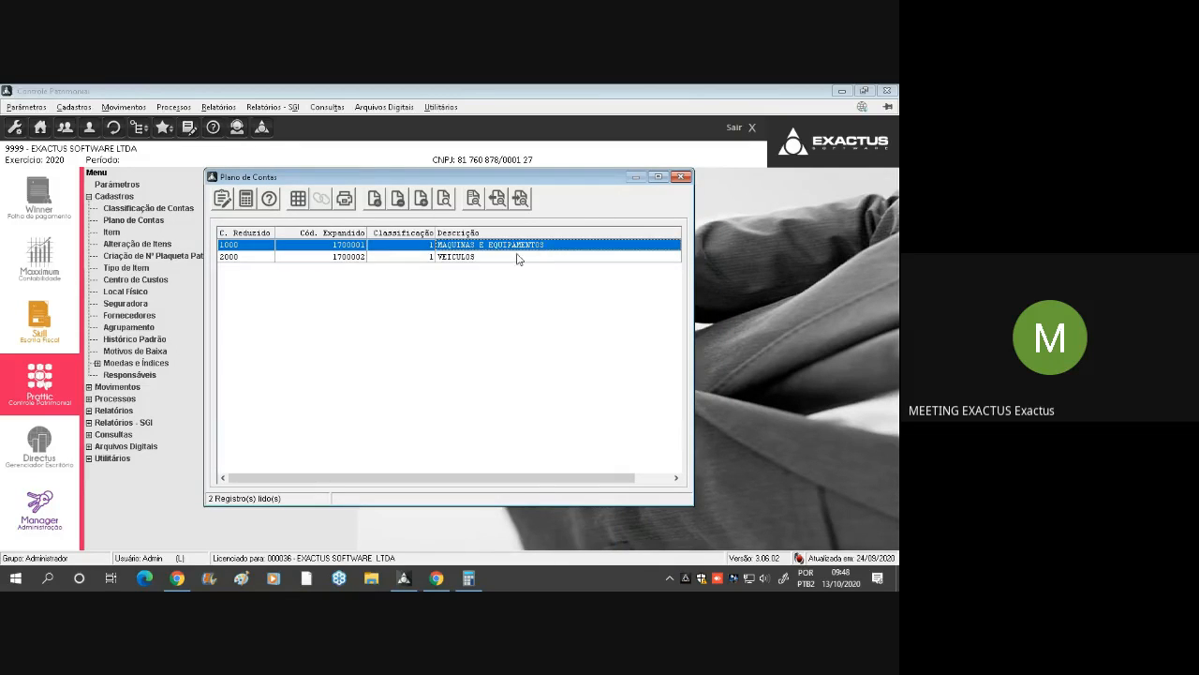
{"action": "left_click", "coordinate": [504, 256]}
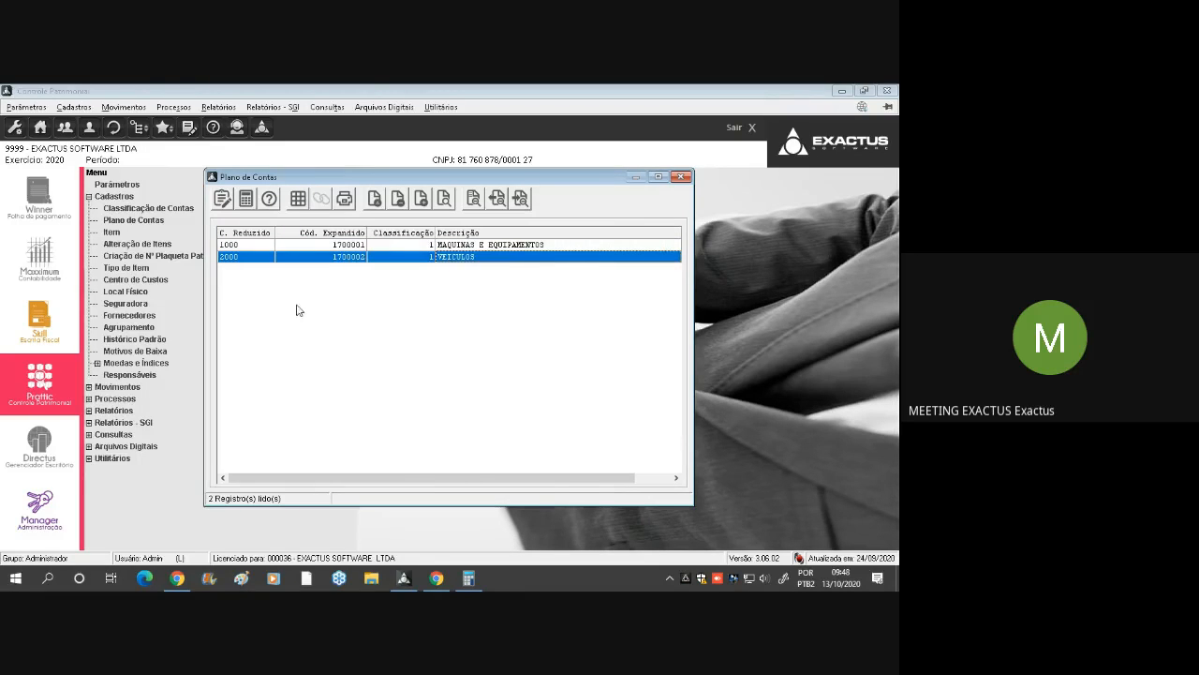
{"action": "key", "text": "Escape"}
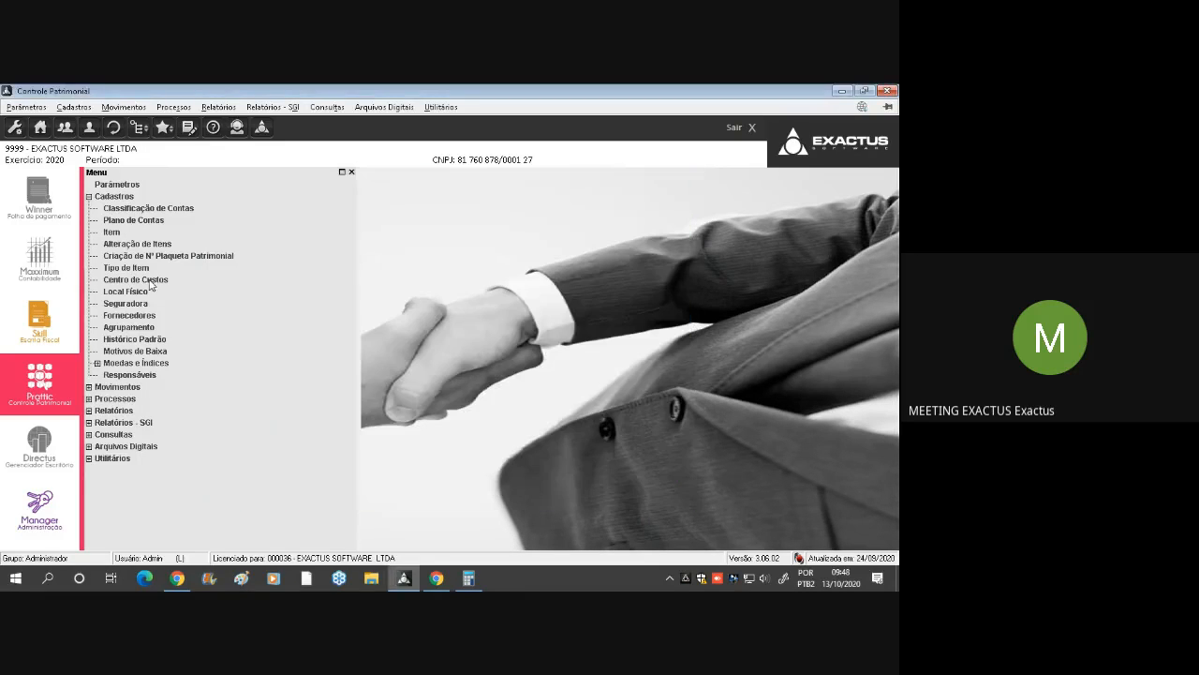
Collapse Cadastros, open Aquisições under Movimentos, and start a new acquisition record with its form moved fully into view
{"action": "double_click", "coordinate": [127, 198]}
{"action": "double_click", "coordinate": [118, 208]}
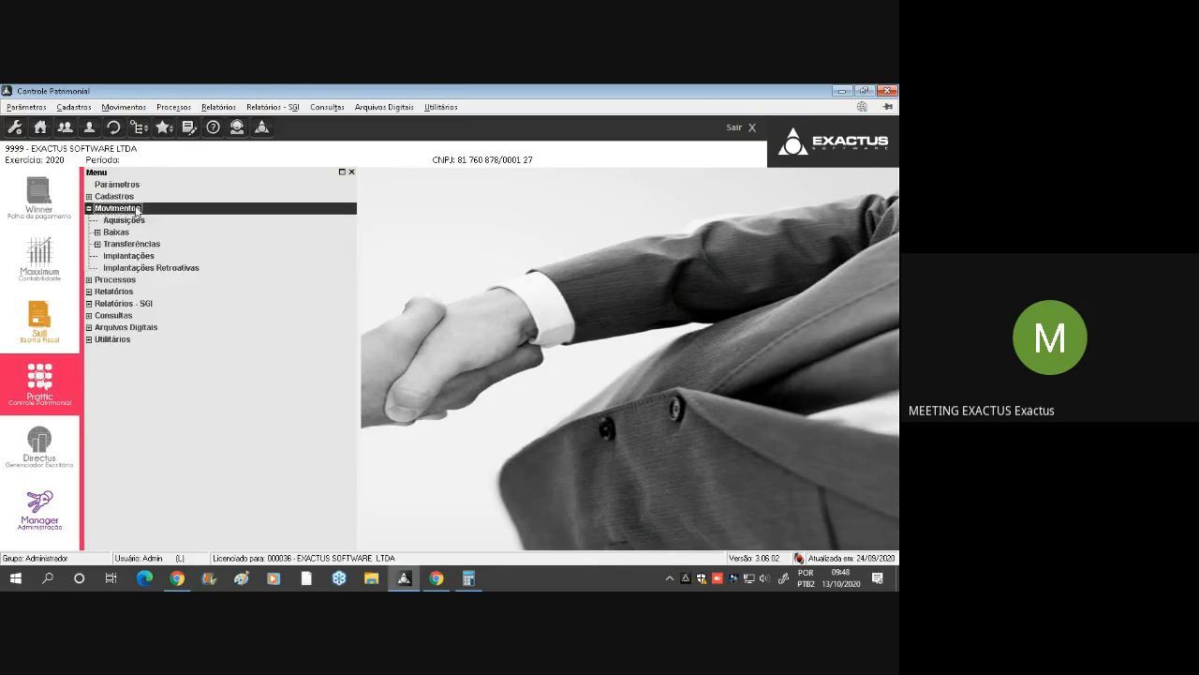
{"action": "double_click", "coordinate": [142, 222]}
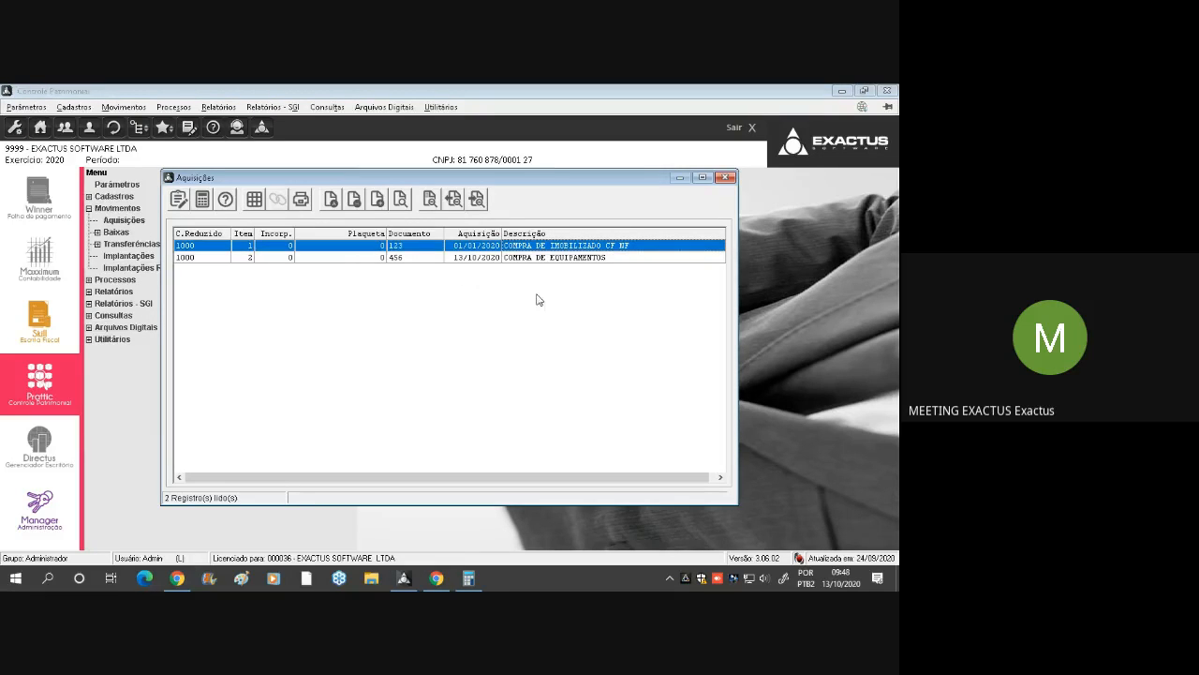
{"action": "left_click", "coordinate": [382, 204]}
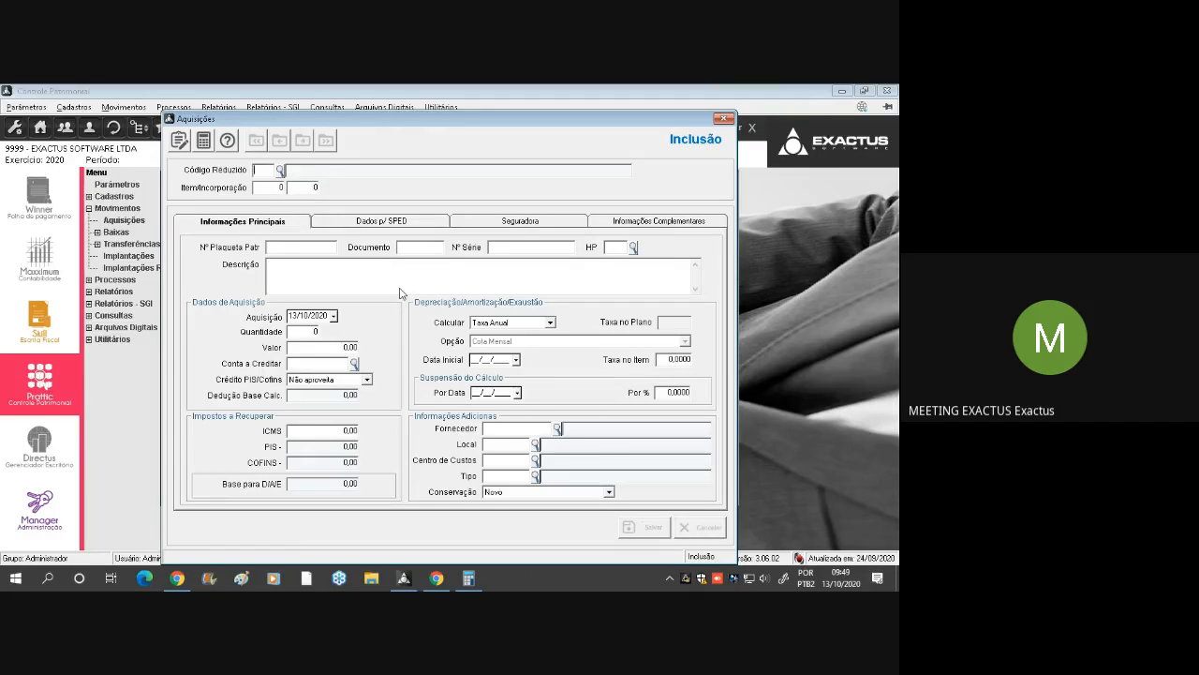
{"action": "left_click_drag", "start_coordinate": [448, 123], "coordinate": [434, 223]}
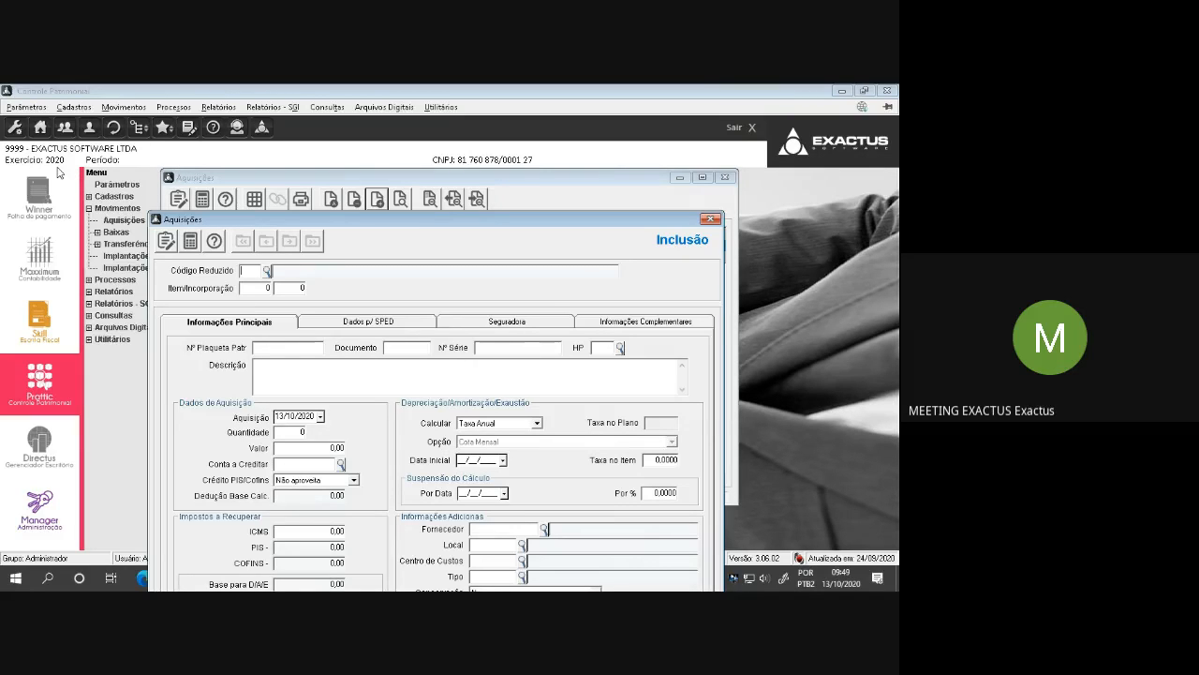
{"action": "left_click_drag", "start_coordinate": [463, 226], "coordinate": [445, 176]}
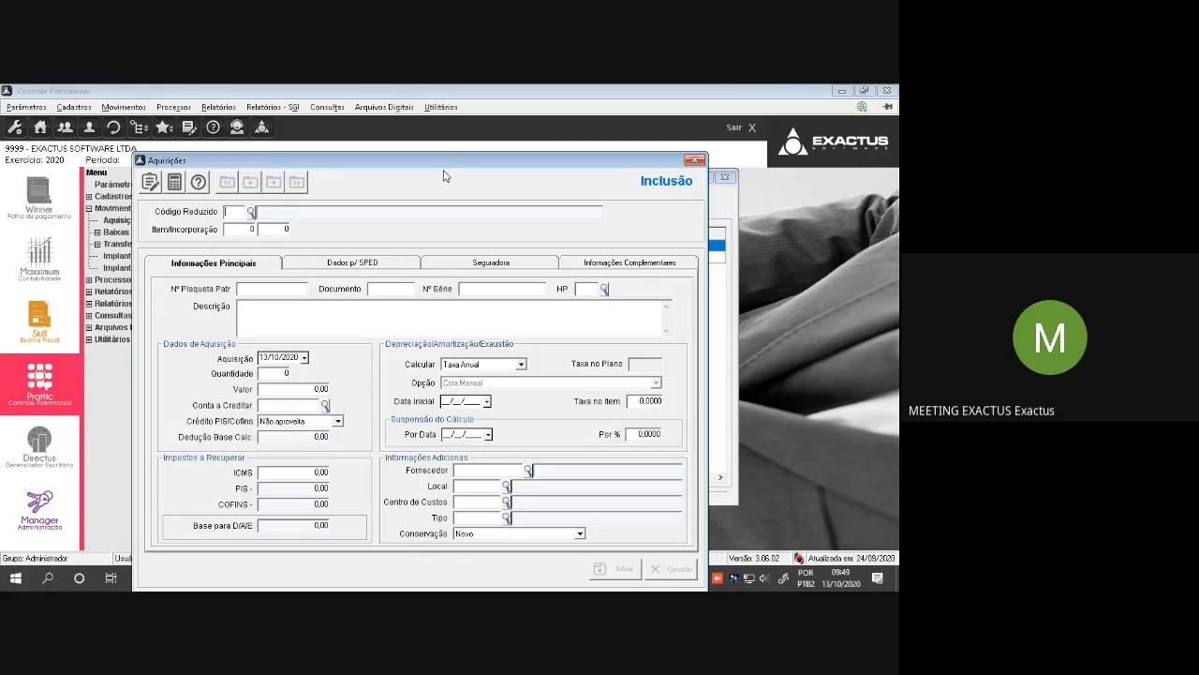
Assign the acquisition to account 2000 VEICULOS as item 1, enter document number 454545 and leave the standard history blank
{"action": "key", "text": "F2"}
{"action": "key", "text": "Down"}
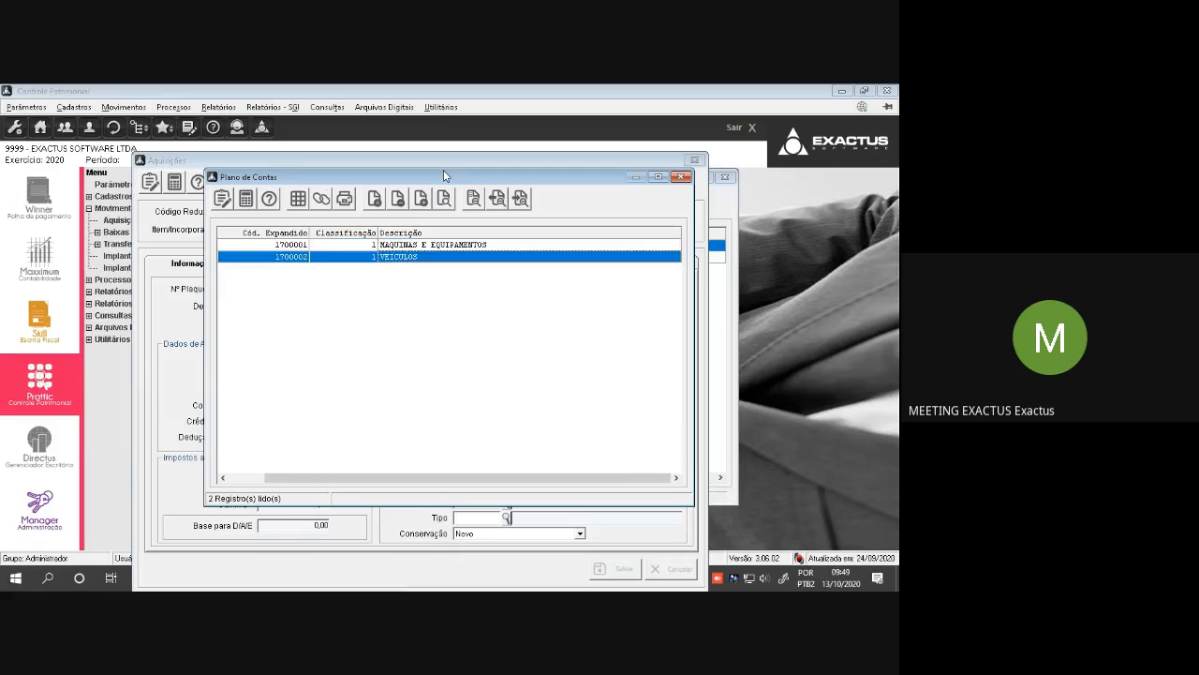
{"action": "key", "text": "Return"}
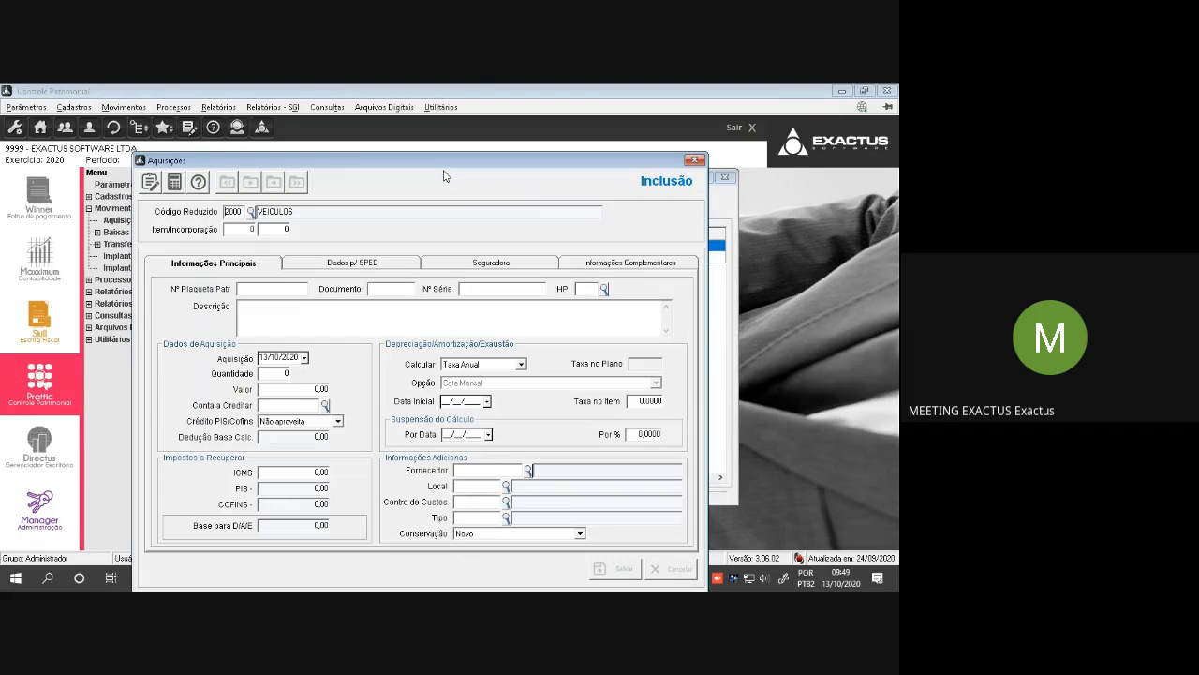
{"action": "type", "text": "1"}
{"action": "key", "text": "Return"}
{"action": "type", "text": "454545"}
{"action": "key", "text": "F2"}
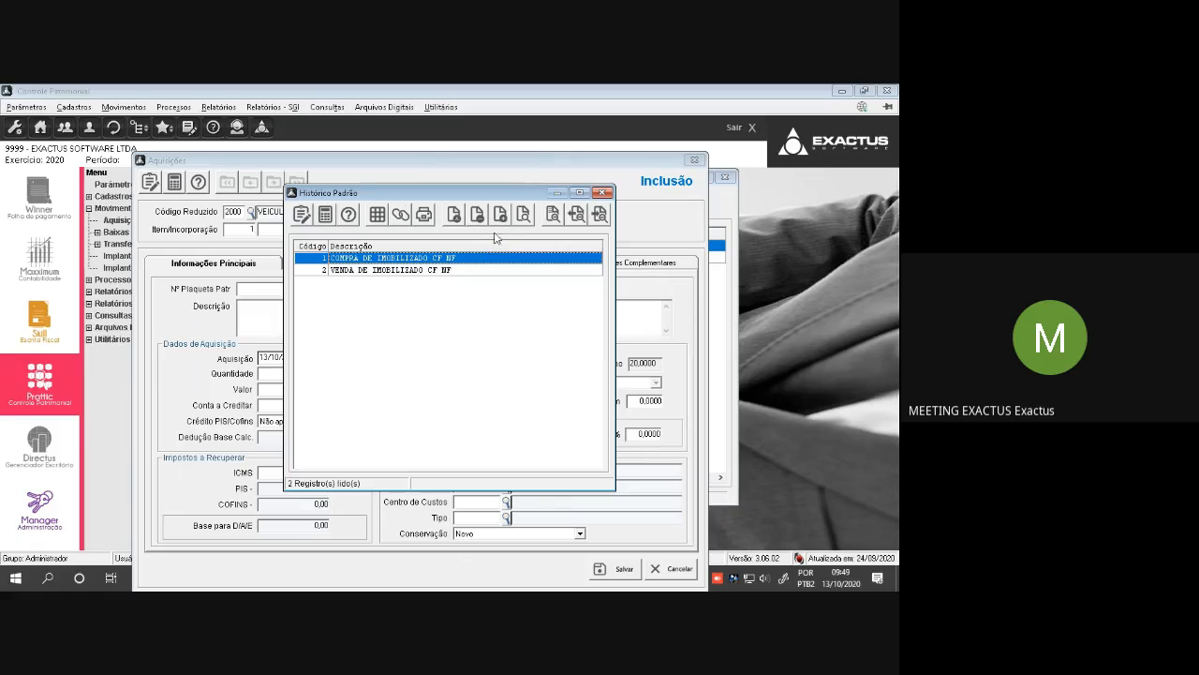
{"action": "left_click", "coordinate": [604, 192]}
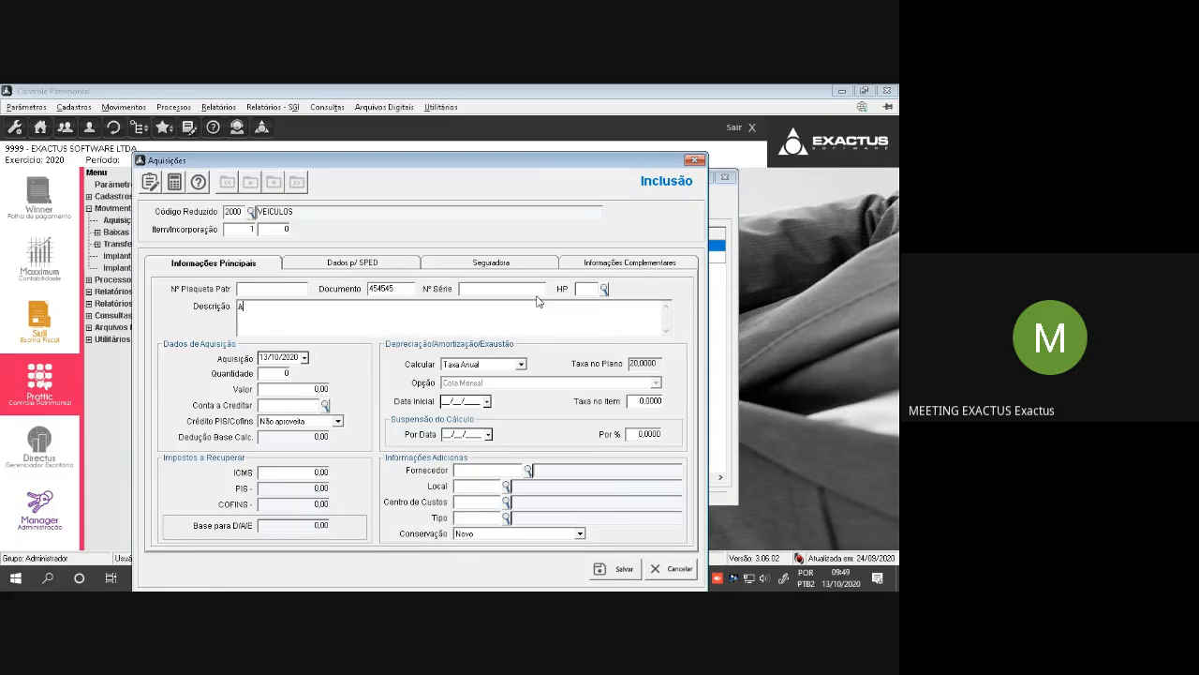
Enter AQUISICAO VEICULO FIAT as the acquisition's description and set the acquisition date to 01/07/2020
{"action": "type", "text": "AQUISI"}
{"action": "key", "text": "BackSpace"}
{"action": "key", "text": "BackSpace"}
{"action": "key", "text": "BackSpace"}
{"action": "type", "text": "ISICAO VEICUL"}
{"action": "type", "text": "O"}
{"action": "type", "text": " FIAT"}
{"action": "type", "text": "01/0"}
{"action": "type", "text": "7"}
{"action": "key", "text": "Tab"}
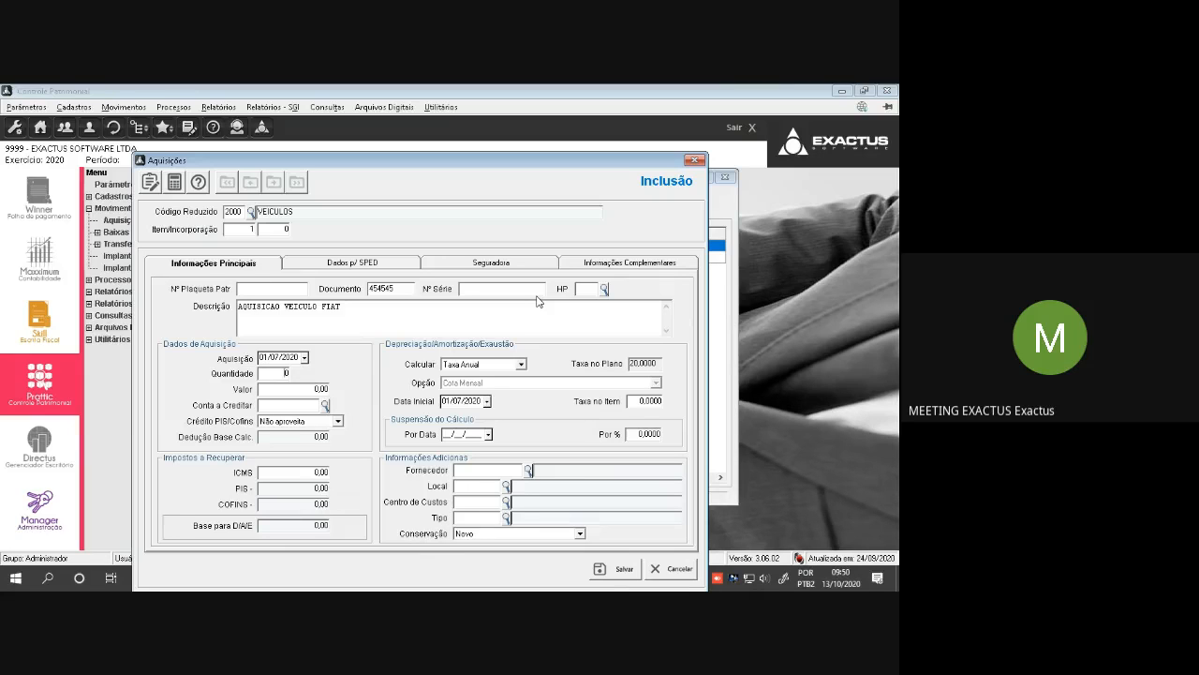
Set the acquisition's quantity to 1, its value to 40.000,00 and the Conta a Creditar to 2000001
{"action": "type", "text": "1"}
{"action": "left_click", "coordinate": [322, 388]}
{"action": "type", "text": "40.00"}
{"action": "key", "text": "Tab"}
{"action": "type", "text": "000001"}
{"action": "key", "text": "Tab"}
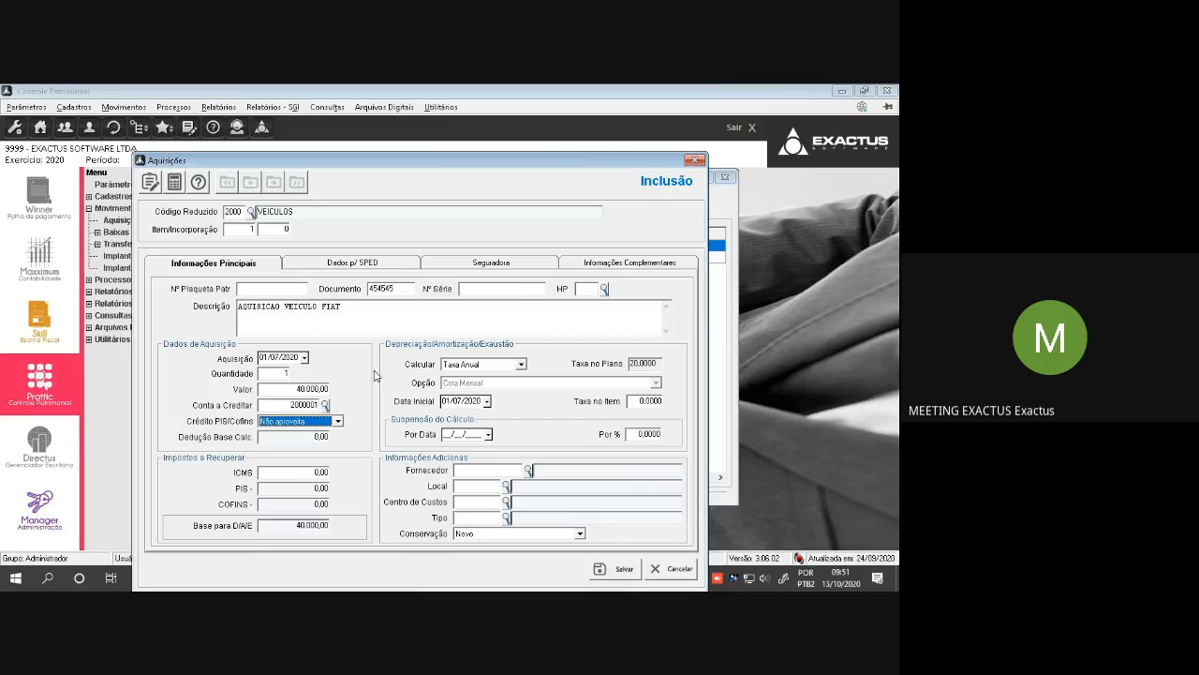
Try the Crédito PIS/Cofins option Sobre Valor da Aquisição and return the setting to Não aproveita
{"action": "left_click", "coordinate": [316, 422]}
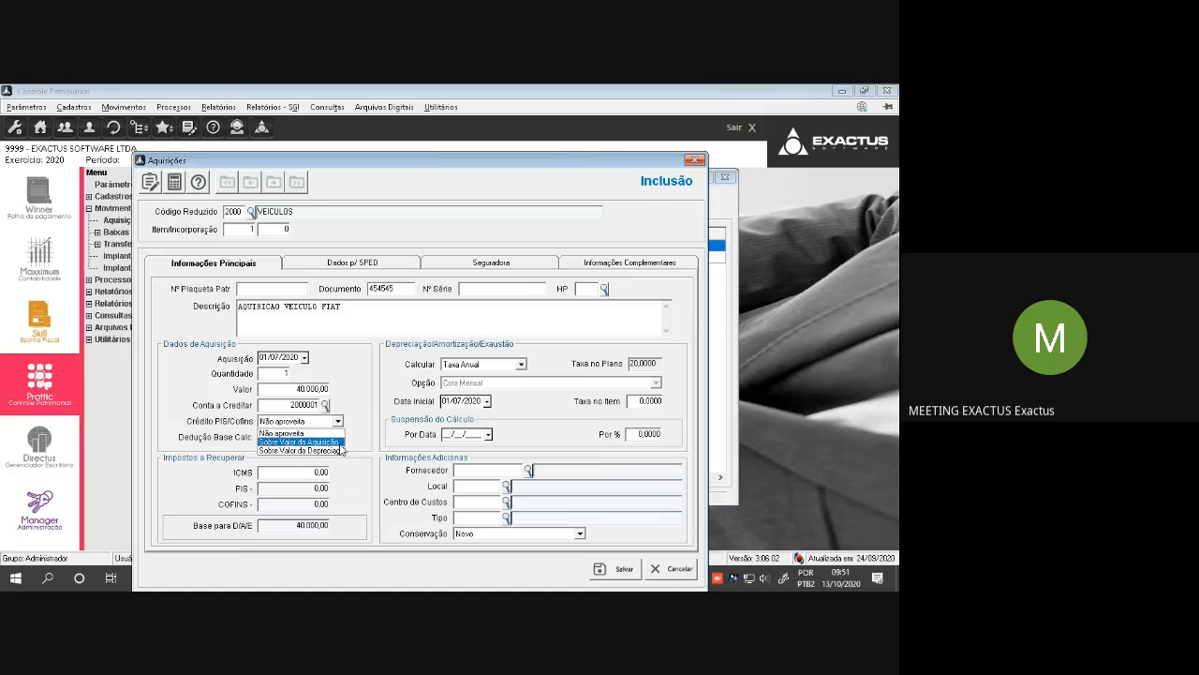
{"action": "left_click", "coordinate": [340, 441]}
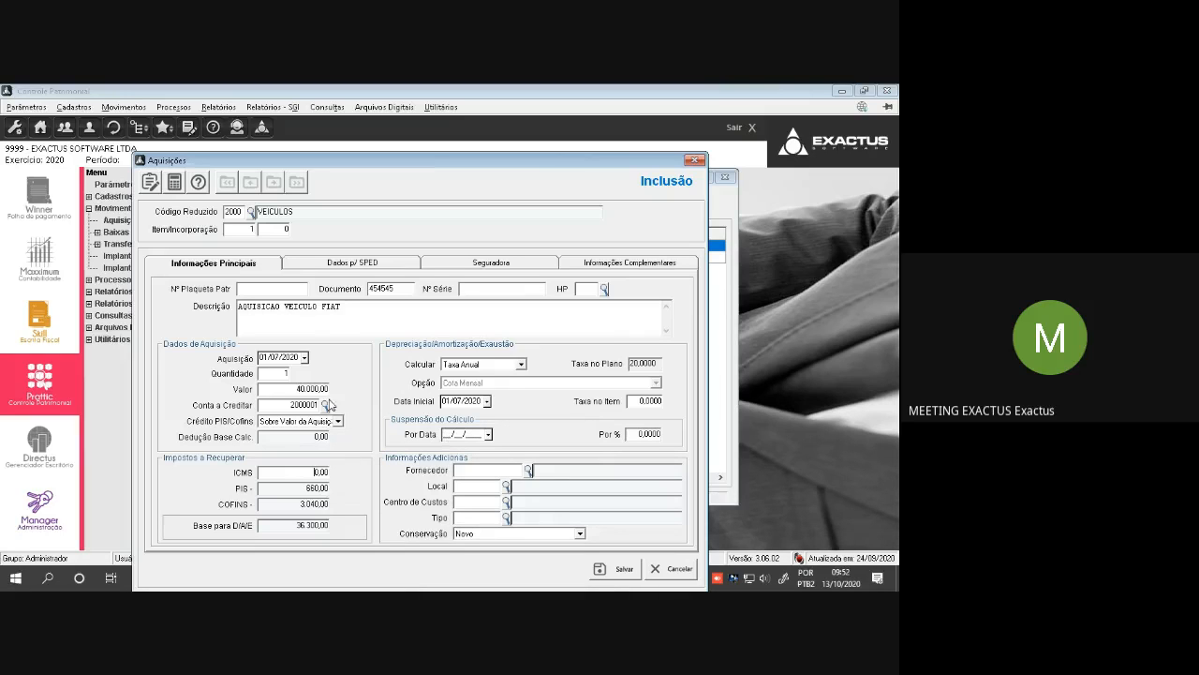
{"action": "left_click", "coordinate": [292, 426]}
{"action": "left_click", "coordinate": [291, 437]}
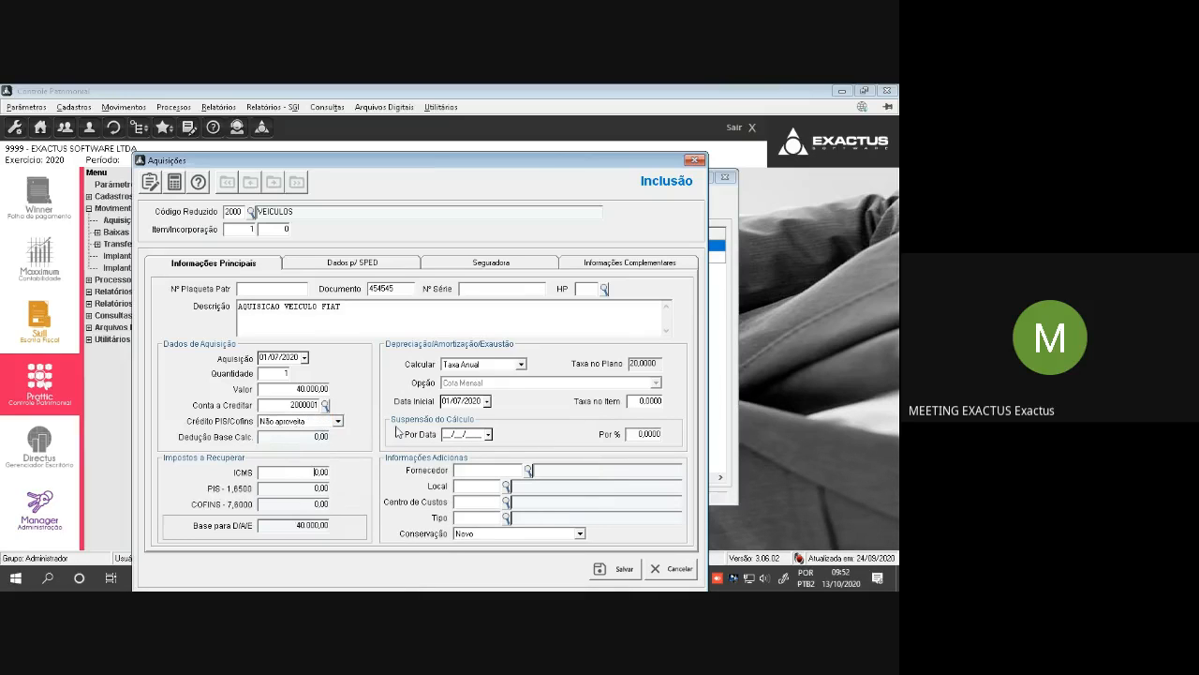
Try Taxa Mensal as the depreciation calculation method and return it to Taxa Anual
{"action": "left_click", "coordinate": [504, 365]}
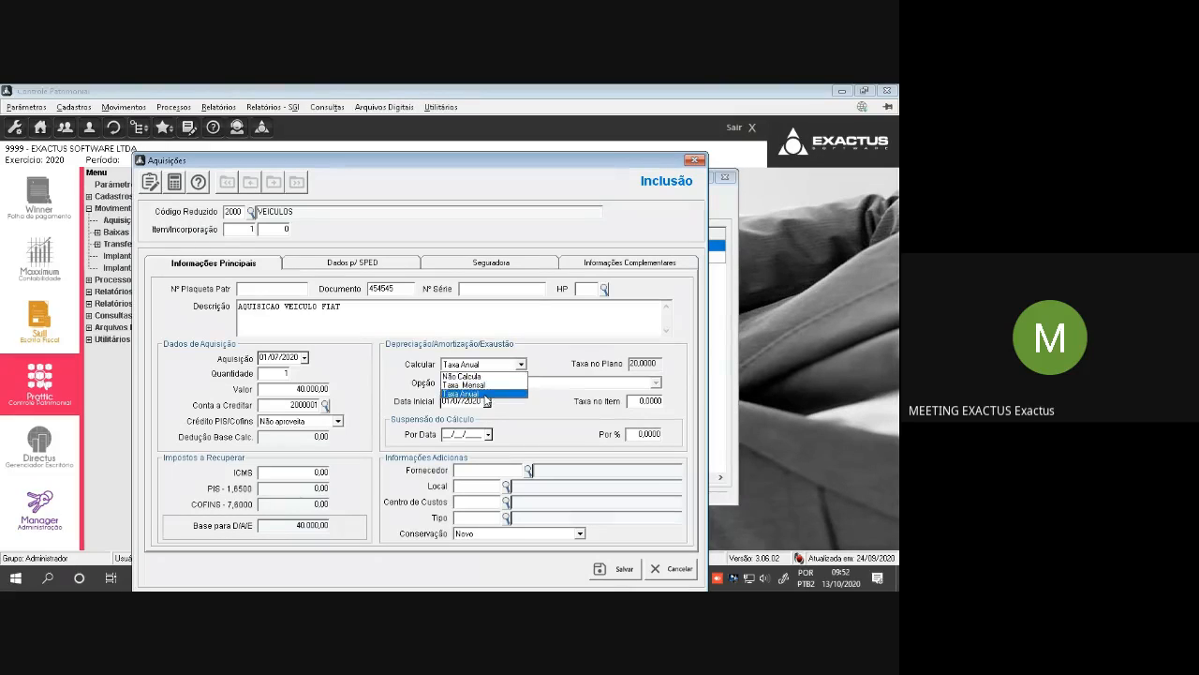
{"action": "left_click", "coordinate": [486, 395]}
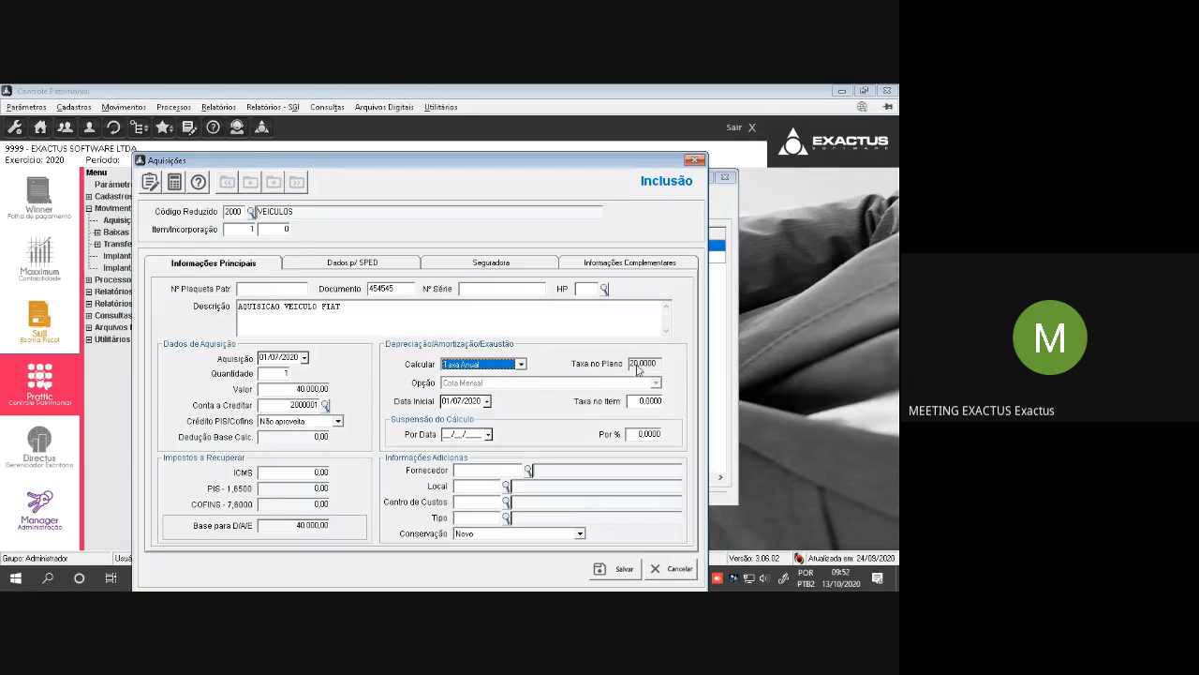
{"action": "left_click", "coordinate": [506, 366]}
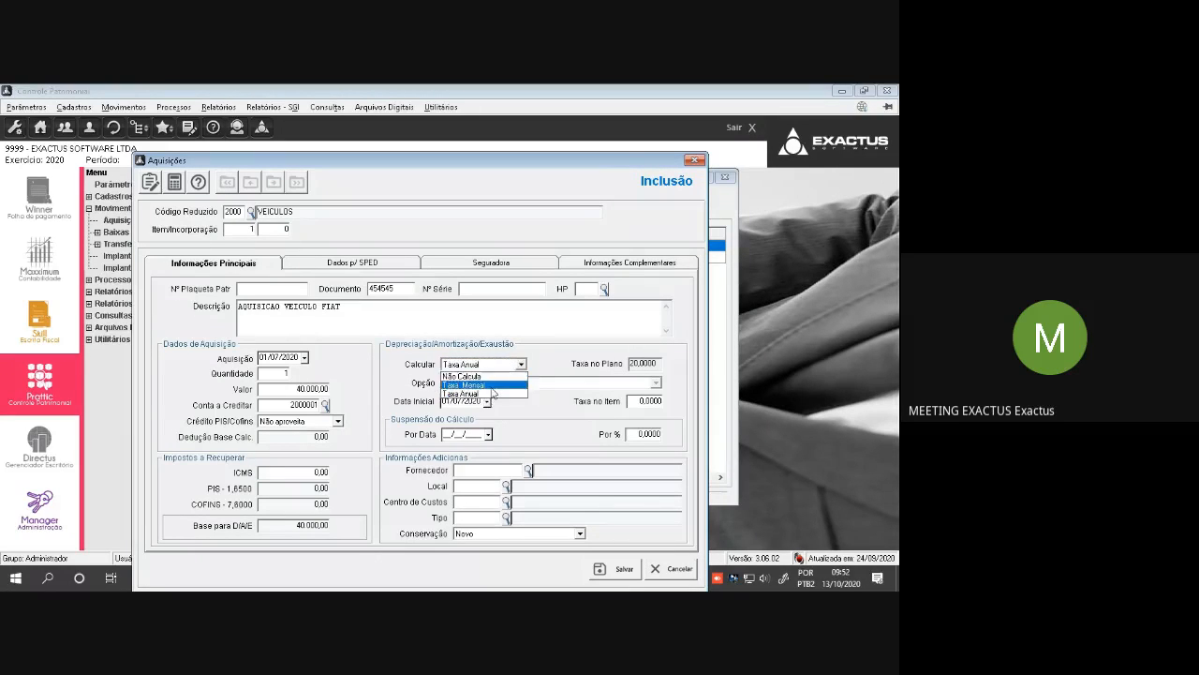
{"action": "left_click", "coordinate": [496, 385]}
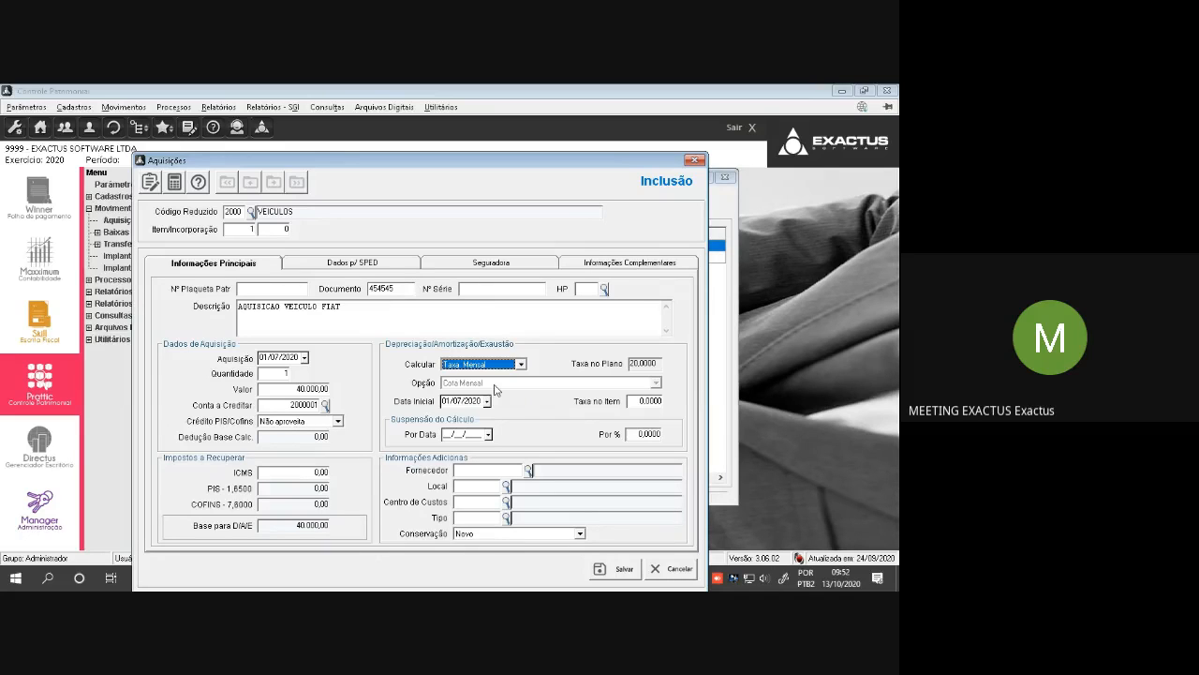
{"action": "left_click", "coordinate": [483, 365]}
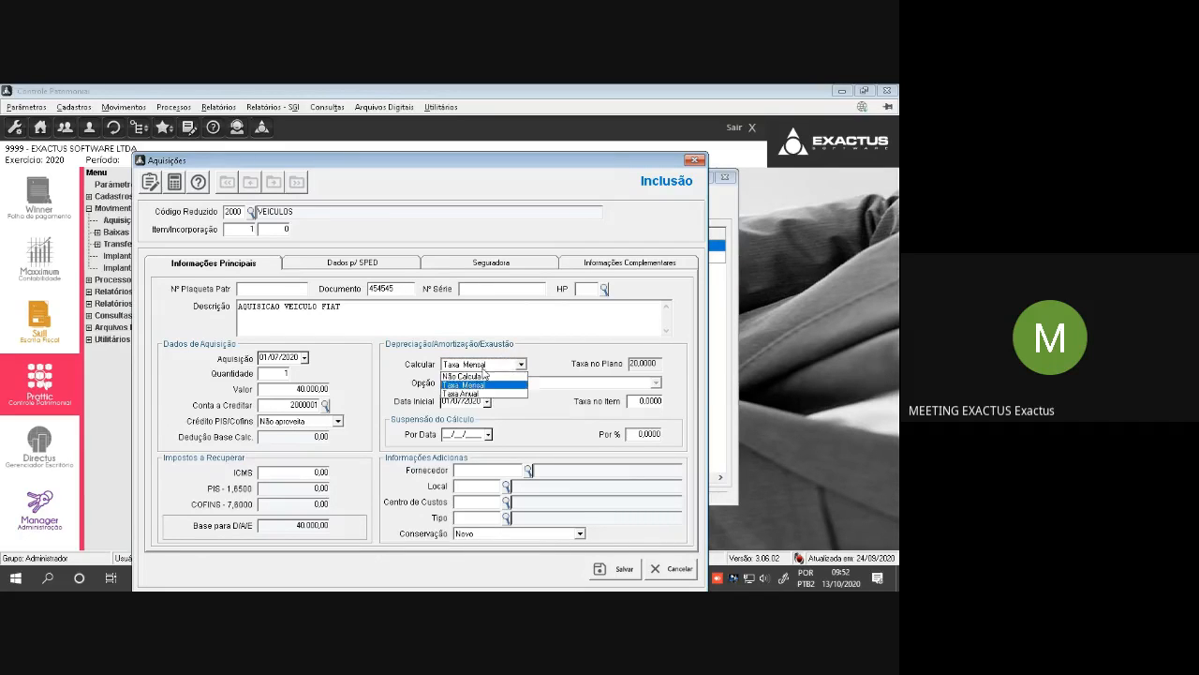
{"action": "left_click", "coordinate": [484, 392]}
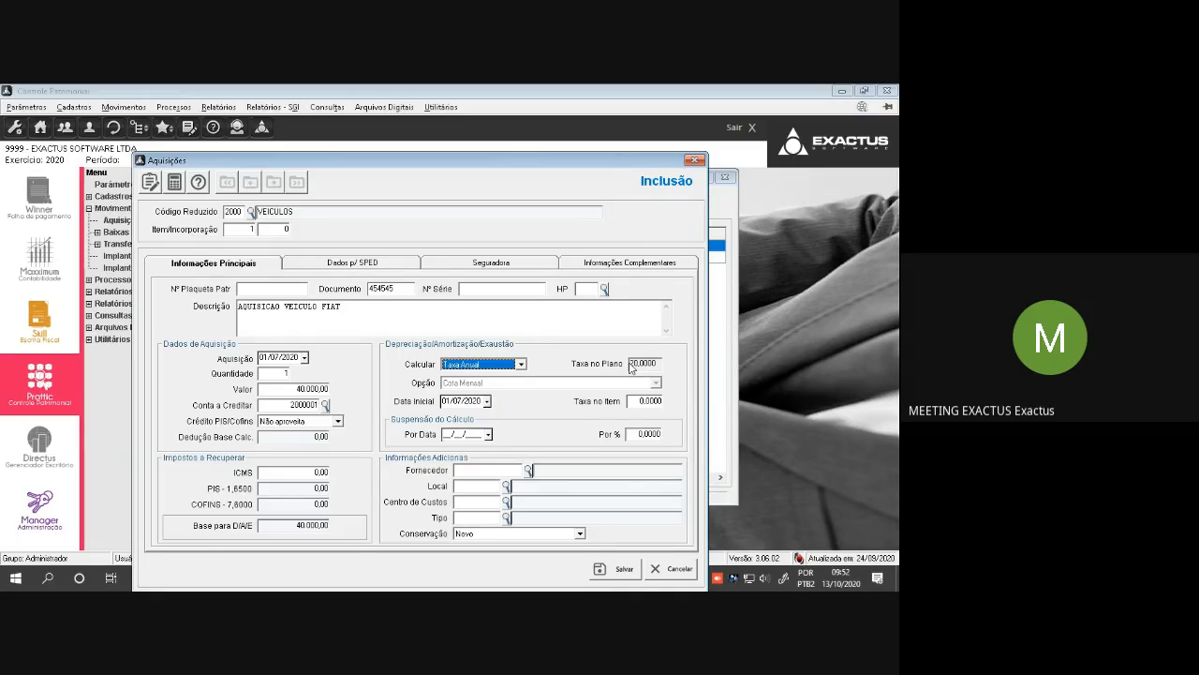
{"action": "left_click", "coordinate": [631, 365]}
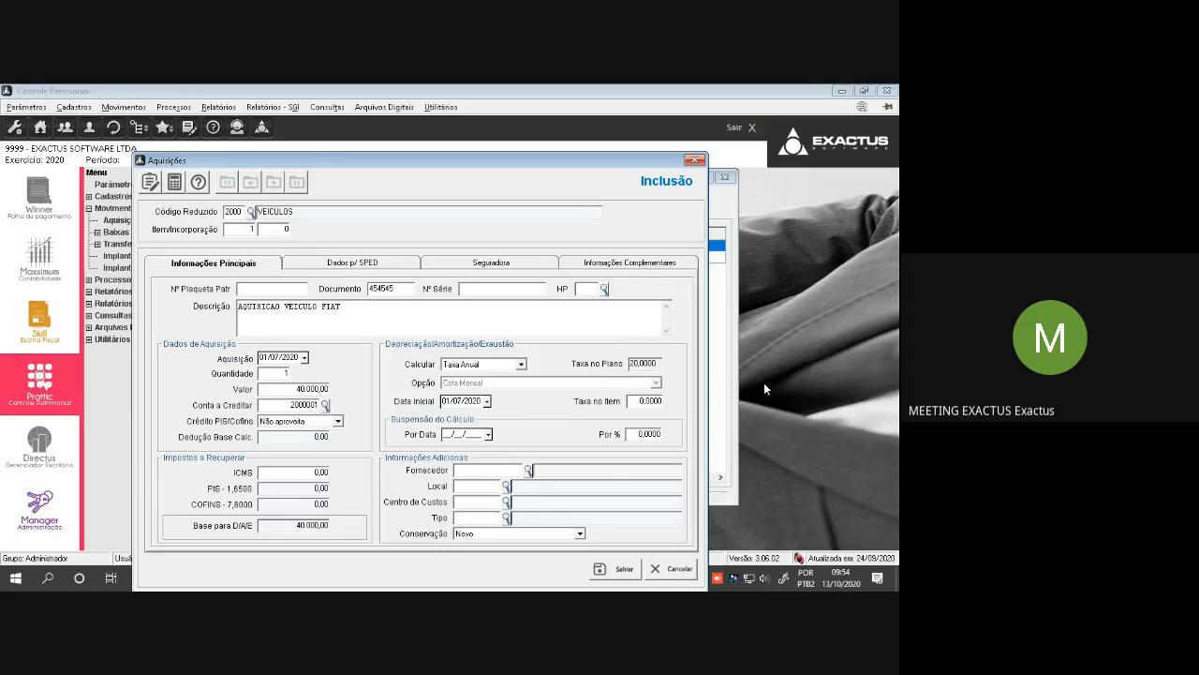
Set the acquisition's supplier to 1 FORNECEDOR PADRAO and its physical location to 1 SETOR SUL
{"action": "key", "text": "F2"}
{"action": "key", "text": "Return"}
{"action": "left_click", "coordinate": [506, 486]}
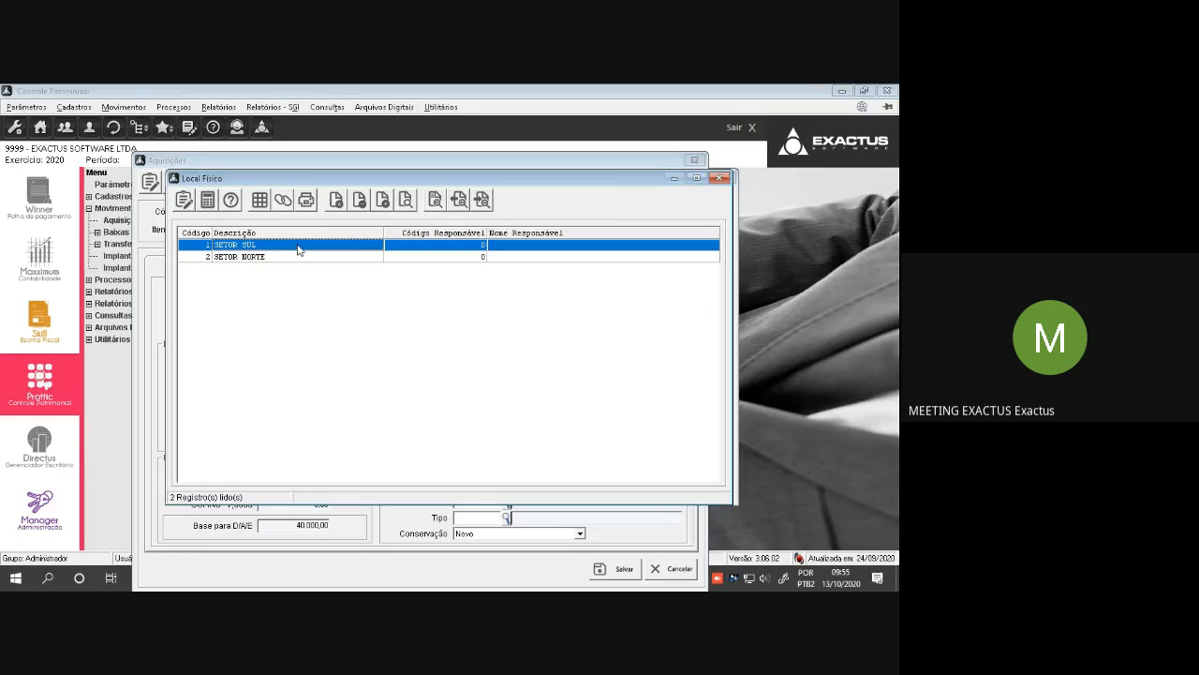
{"action": "double_click", "coordinate": [298, 245]}
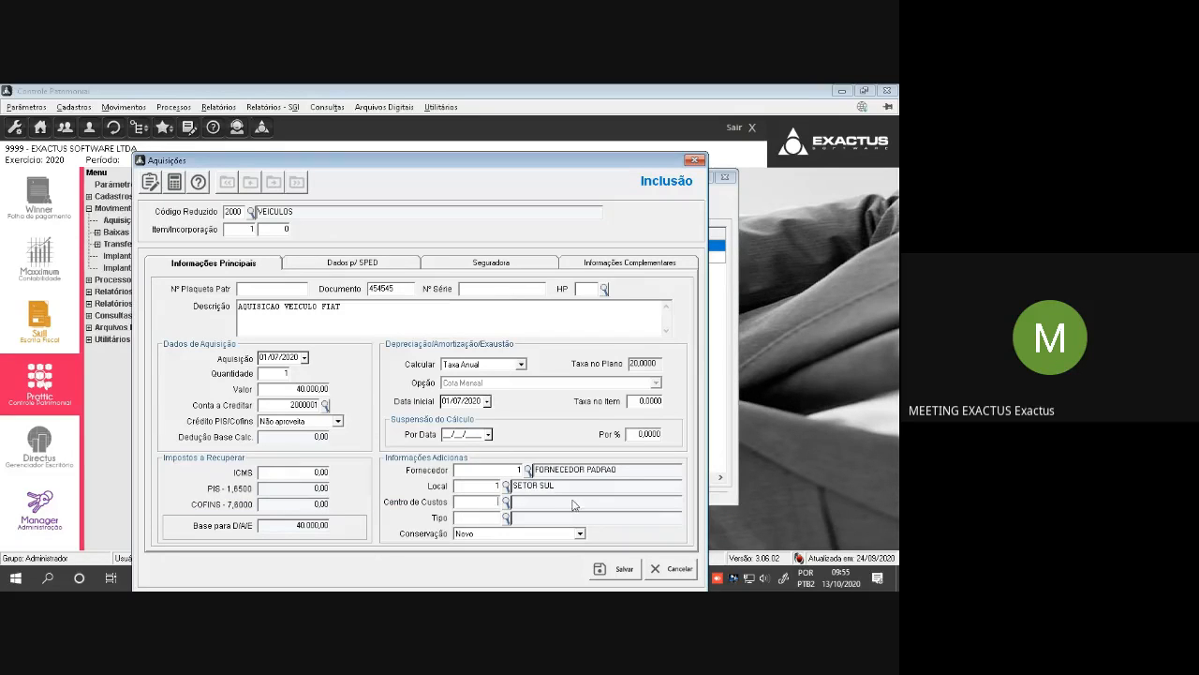
Set the Centro de Custos to 1 PRODUCAO and the Tipo to 1 NACIONAL, keeping Conservação as Novo
{"action": "left_click", "coordinate": [506, 501]}
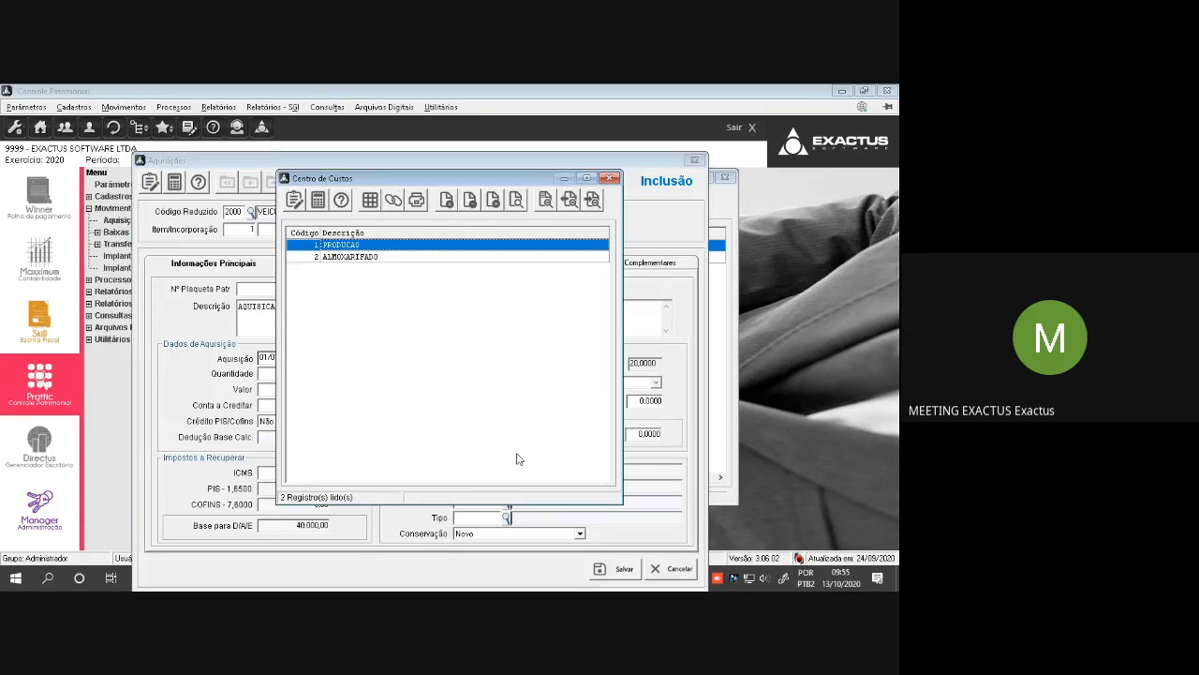
{"action": "double_click", "coordinate": [358, 245]}
{"action": "left_click", "coordinate": [507, 517]}
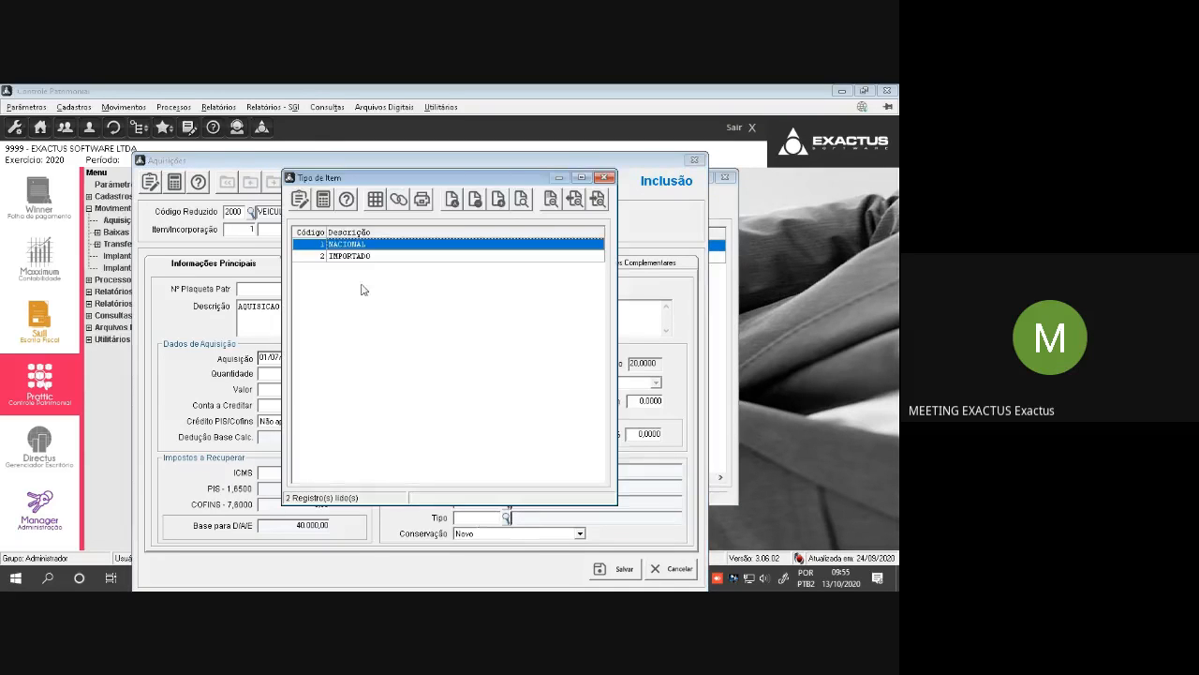
{"action": "double_click", "coordinate": [363, 248]}
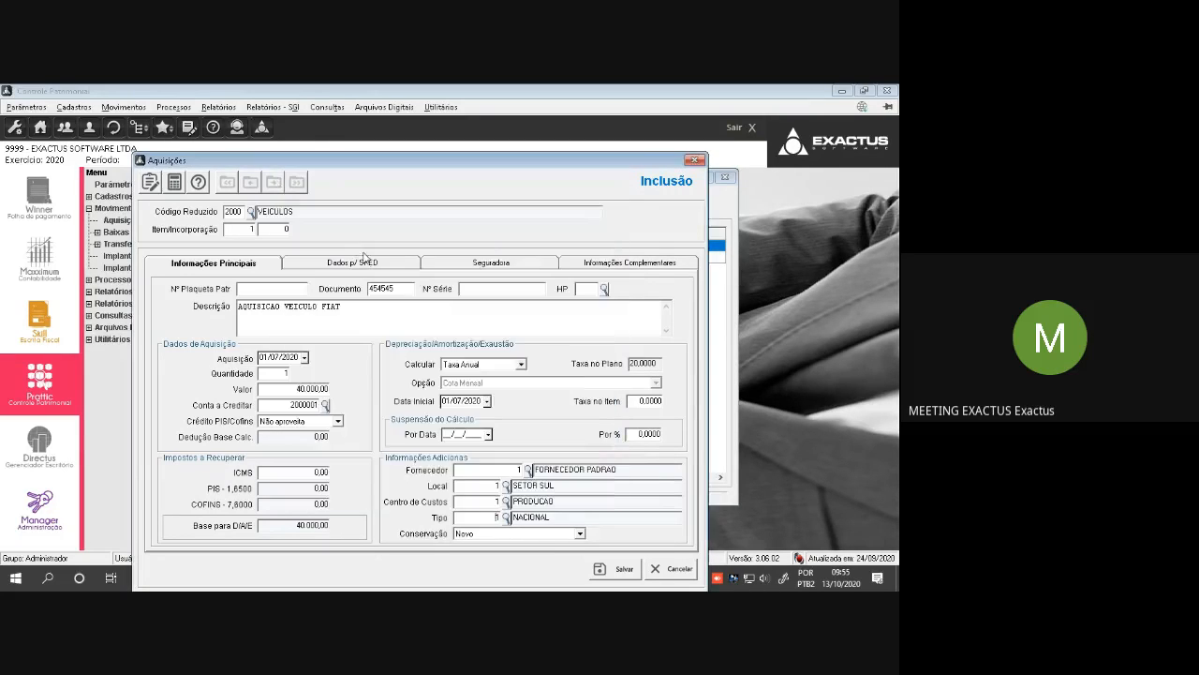
{"action": "left_click", "coordinate": [513, 536]}
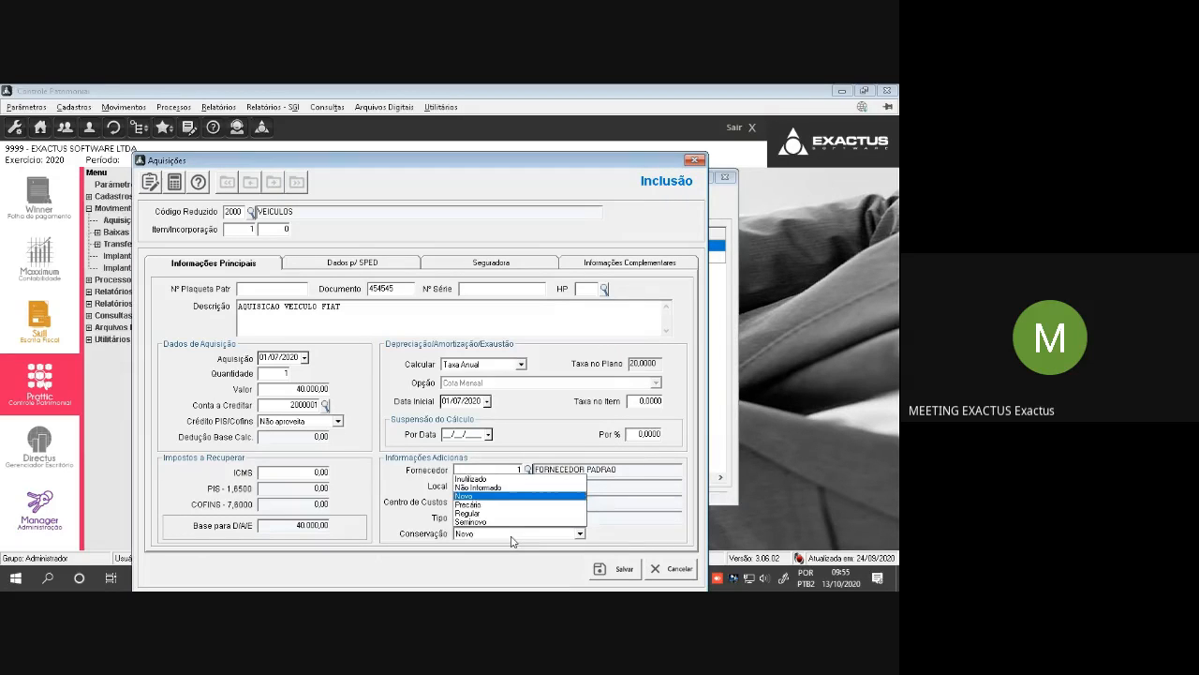
{"action": "left_click", "coordinate": [513, 540]}
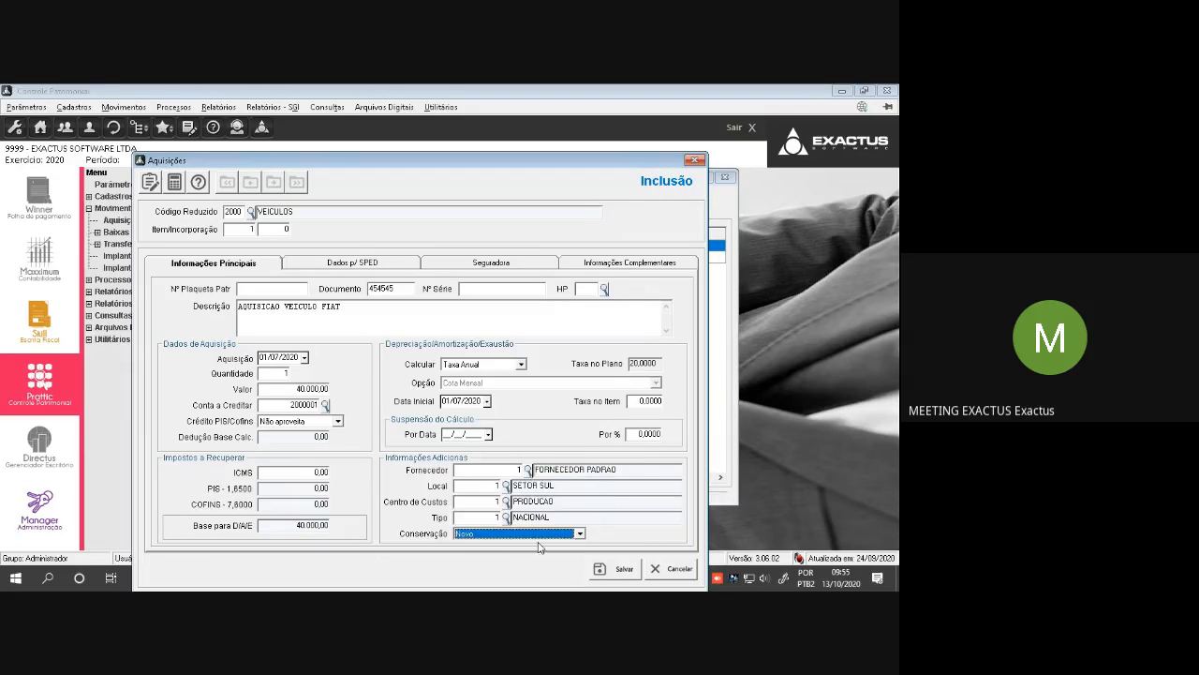
Keep Origem de Aquisição as 0 - Mercado Interno in the SPED data and review the Nº Parcelas Aproveitamento options
{"action": "left_click", "coordinate": [357, 264]}
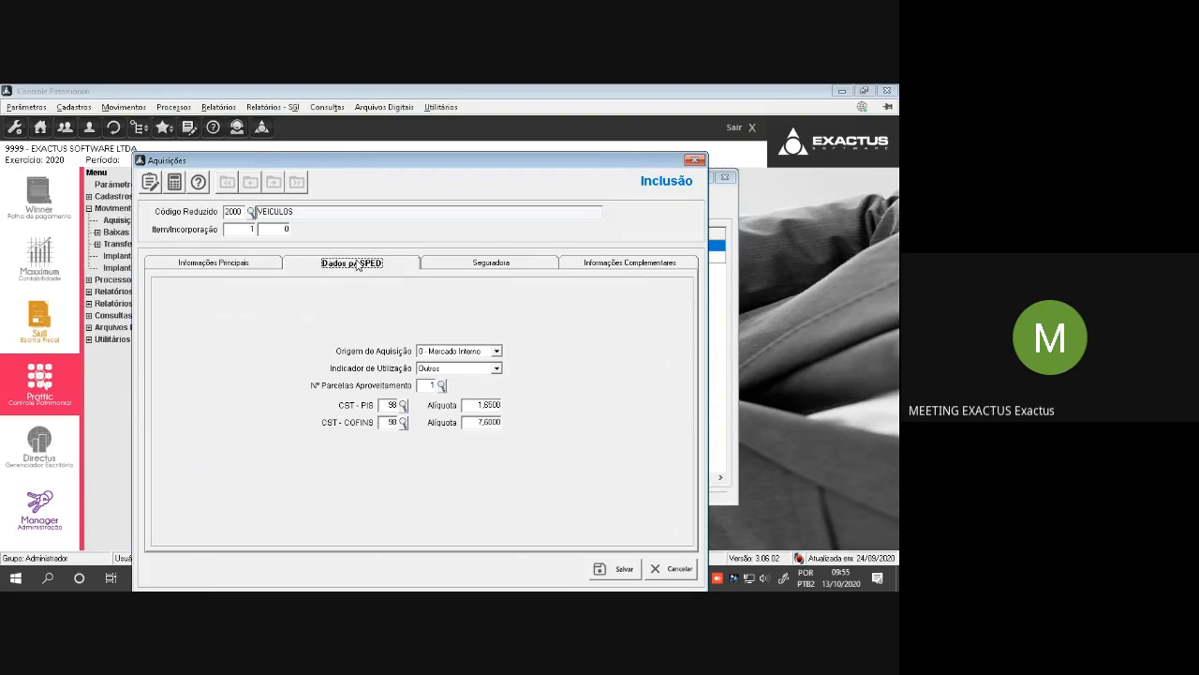
{"action": "left_click", "coordinate": [460, 352]}
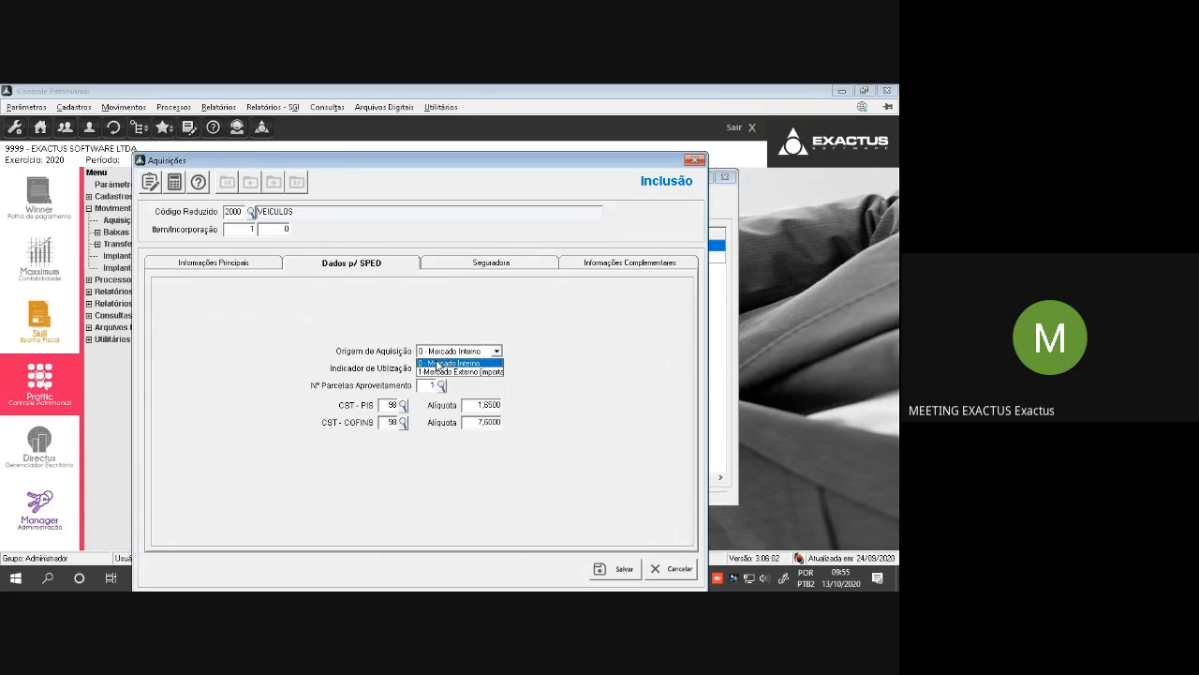
{"action": "left_click", "coordinate": [440, 364]}
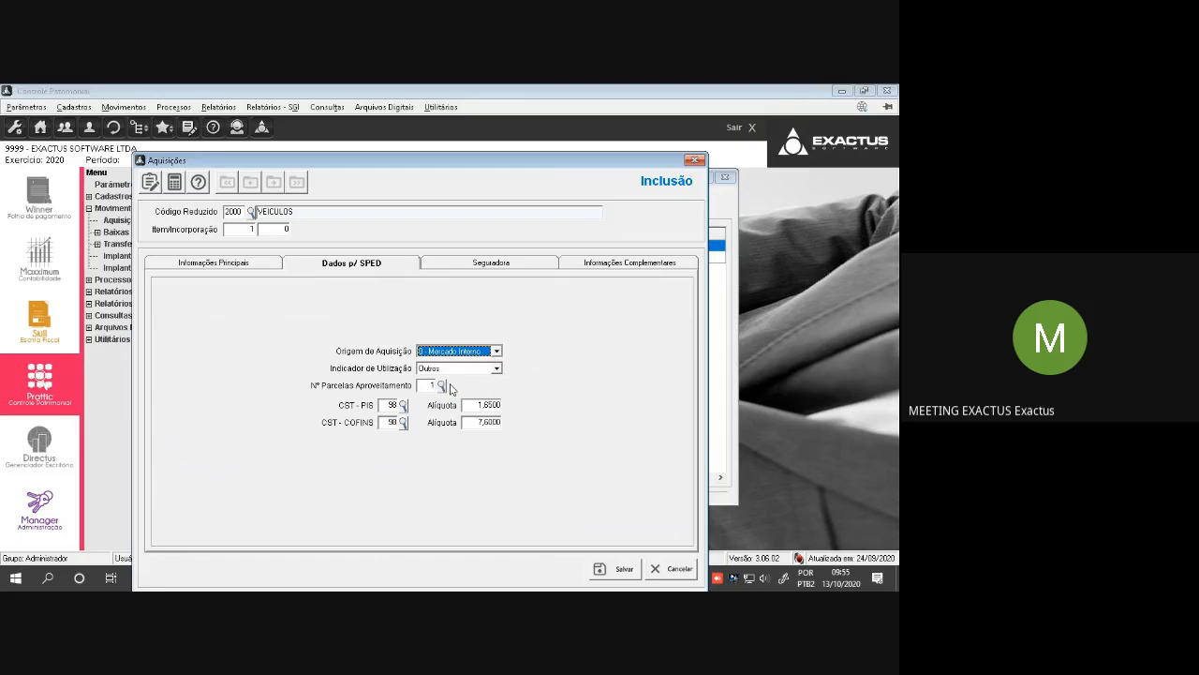
{"action": "left_click", "coordinate": [440, 388]}
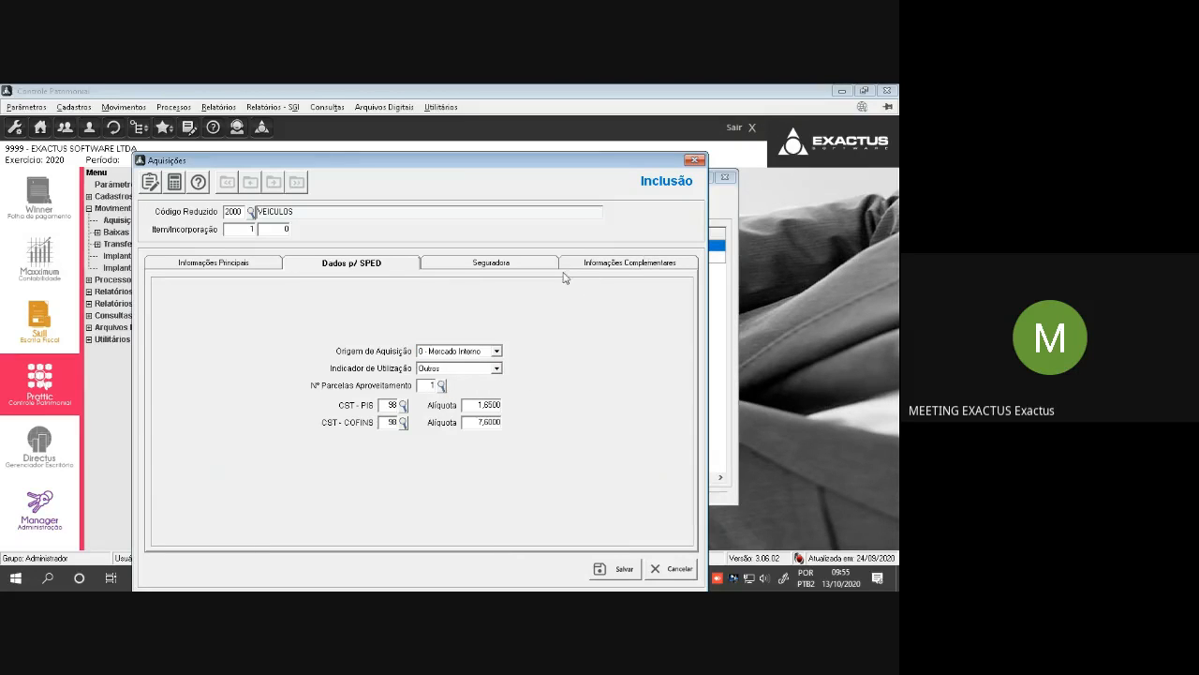
{"action": "left_click", "coordinate": [441, 388]}
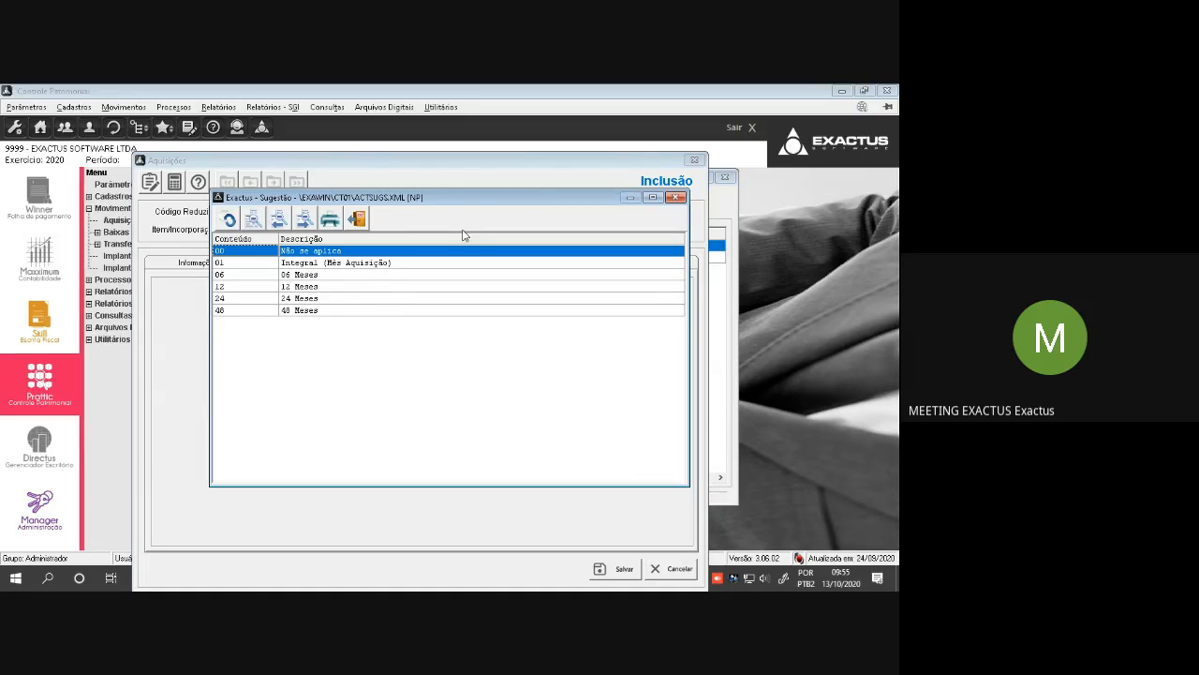
{"action": "left_click", "coordinate": [675, 197]}
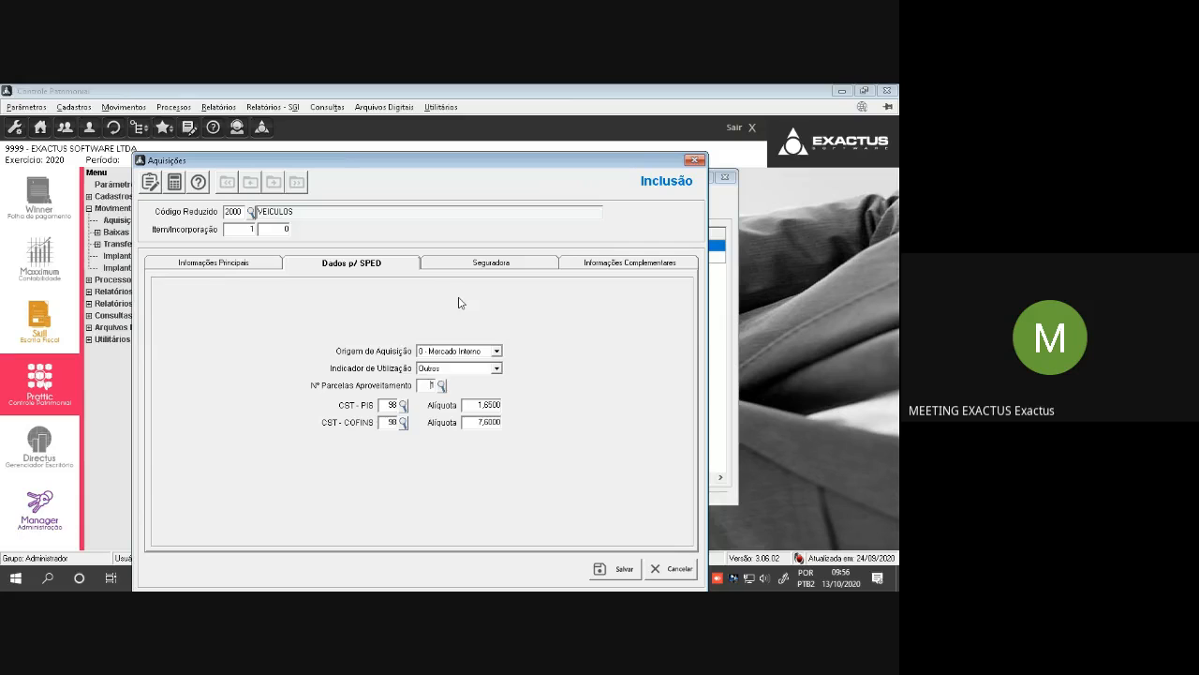
Set the insurer to 1 HDI SEGUROS, enter the policy number, and set the validity from 01/07/2020 to 30/06/2021
{"action": "left_click", "coordinate": [509, 266]}
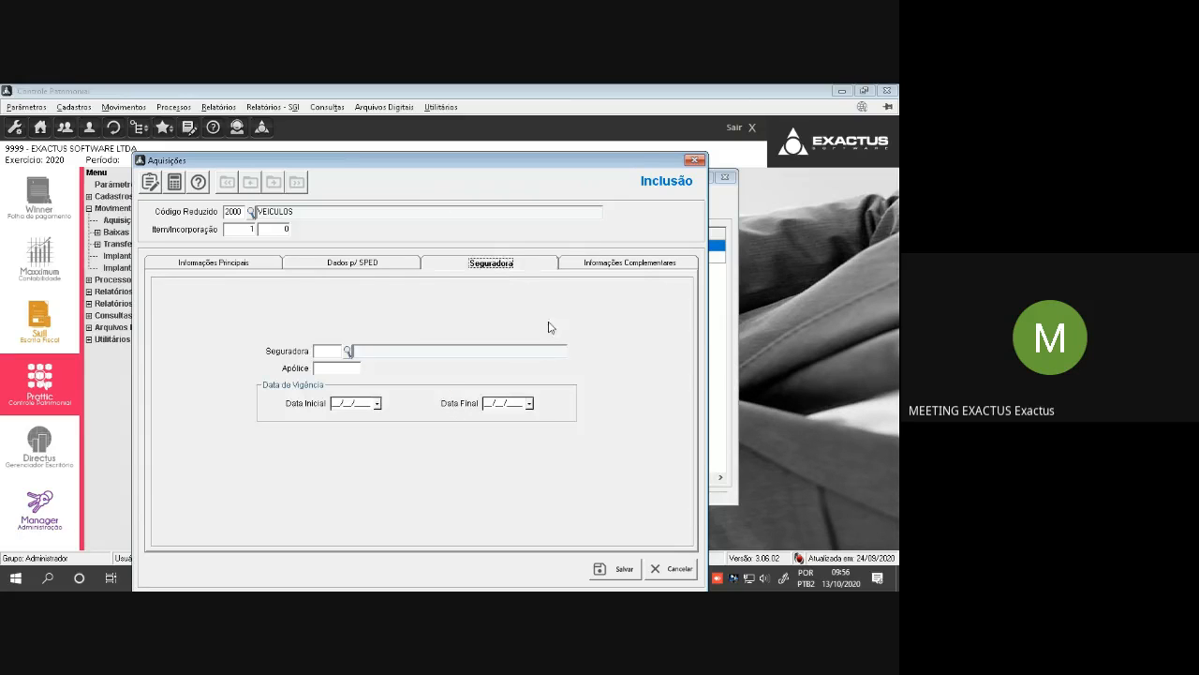
{"action": "left_click", "coordinate": [347, 351]}
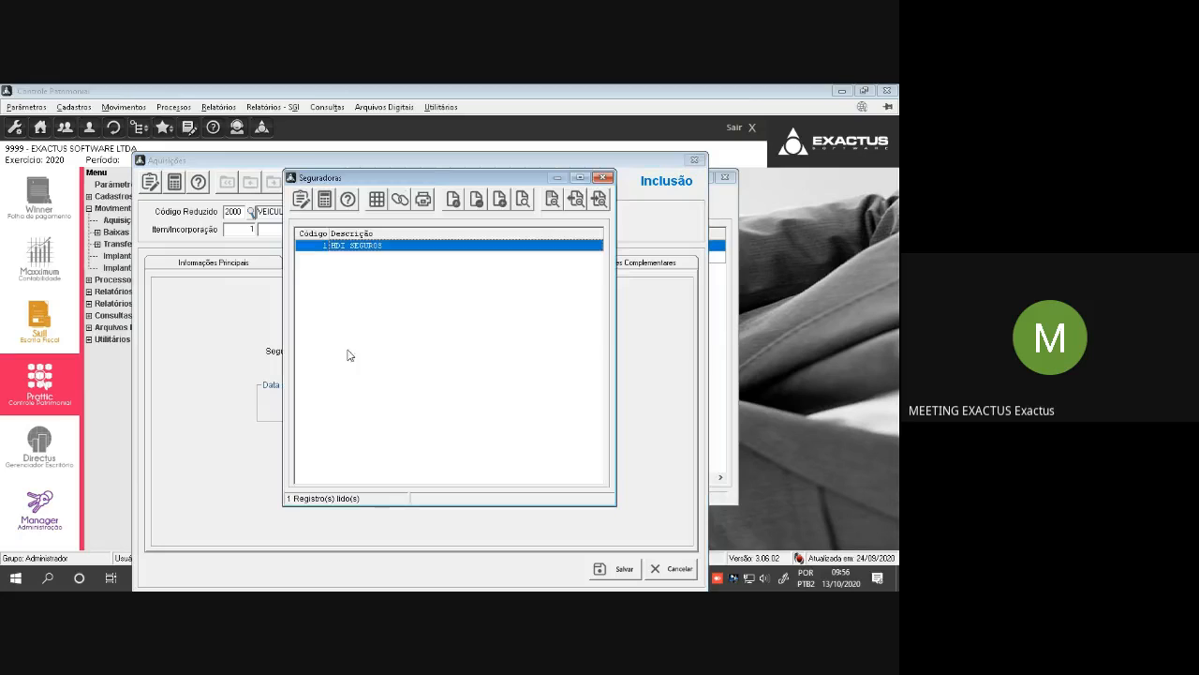
{"action": "double_click", "coordinate": [370, 248]}
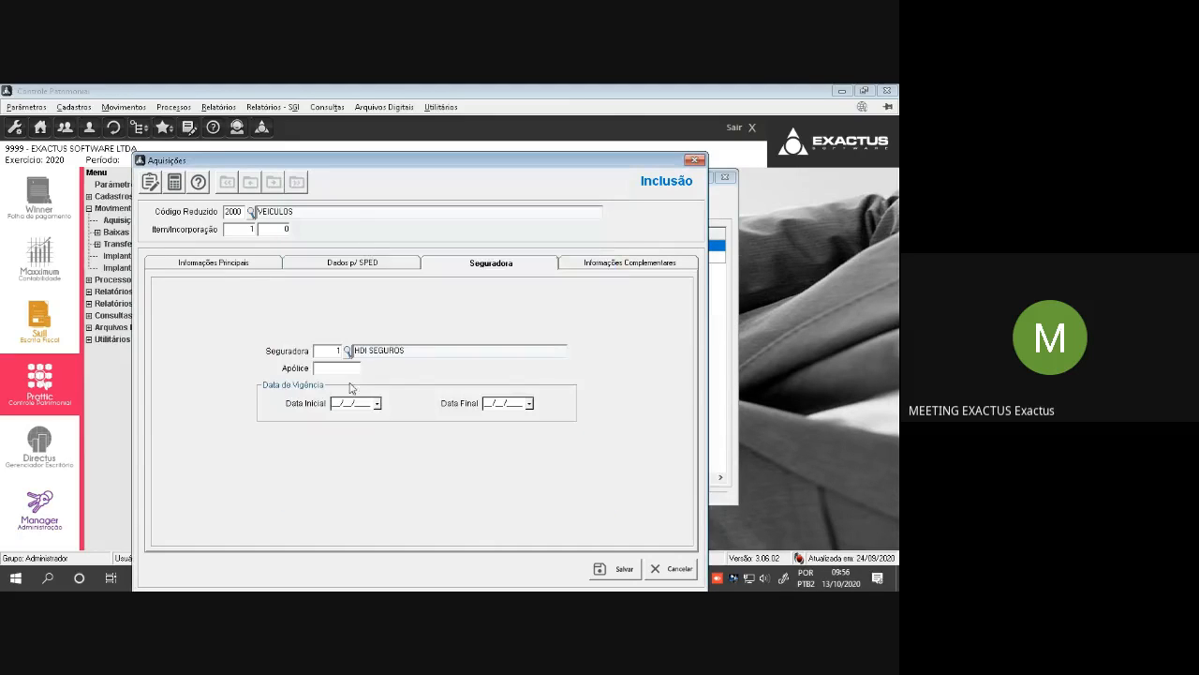
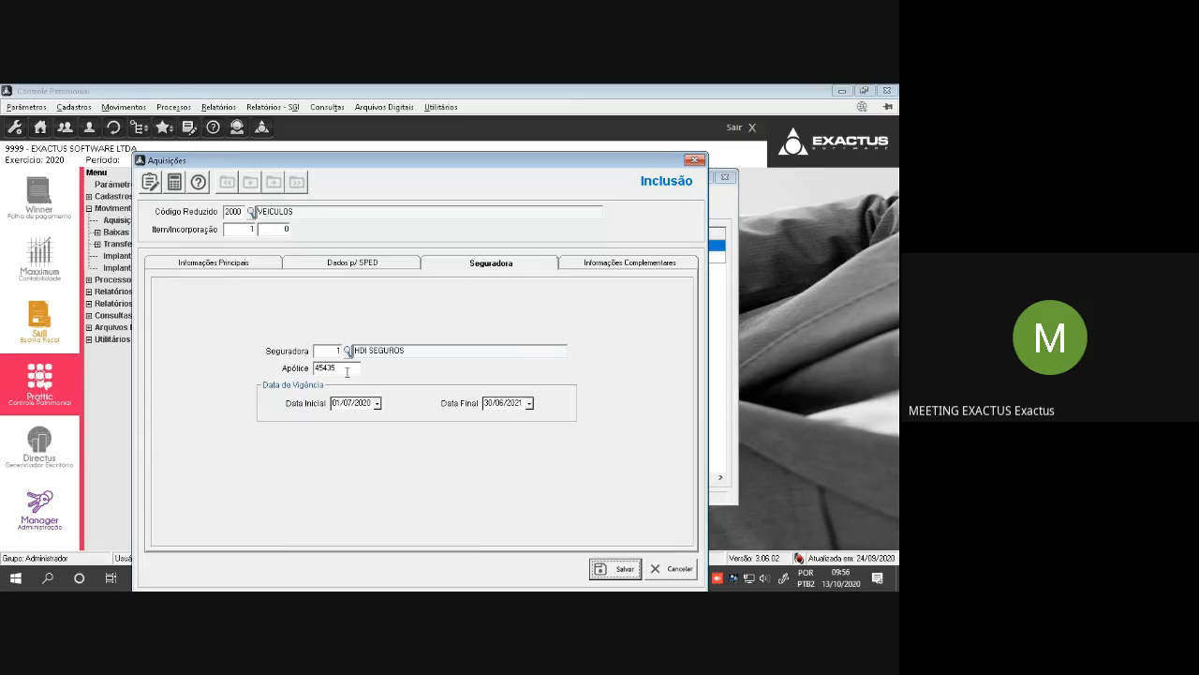
Enter Marca FIAT and Modelo PALIO in the complementary information, save the acquisition, and close the acquisitions list
{"action": "left_click", "coordinate": [644, 266]}
{"action": "left_click", "coordinate": [438, 342]}
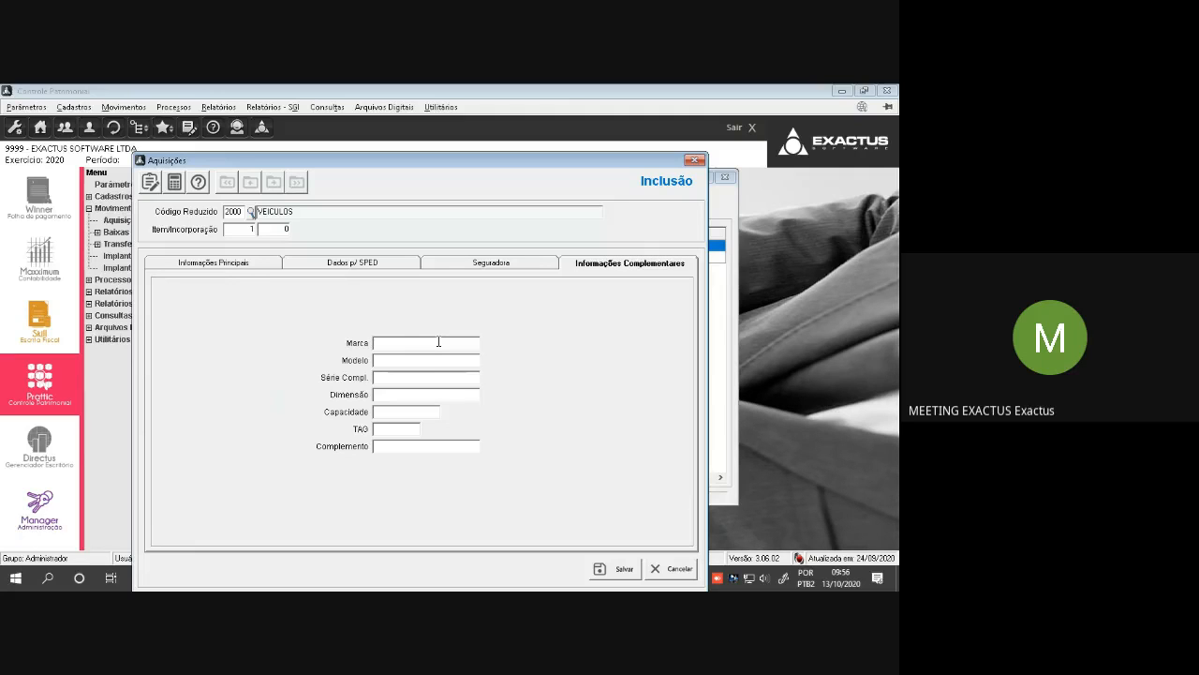
{"action": "type", "text": "FIAT"}
{"action": "key", "text": "Tab"}
{"action": "type", "text": "PALIO"}
{"action": "left_click", "coordinate": [616, 571]}
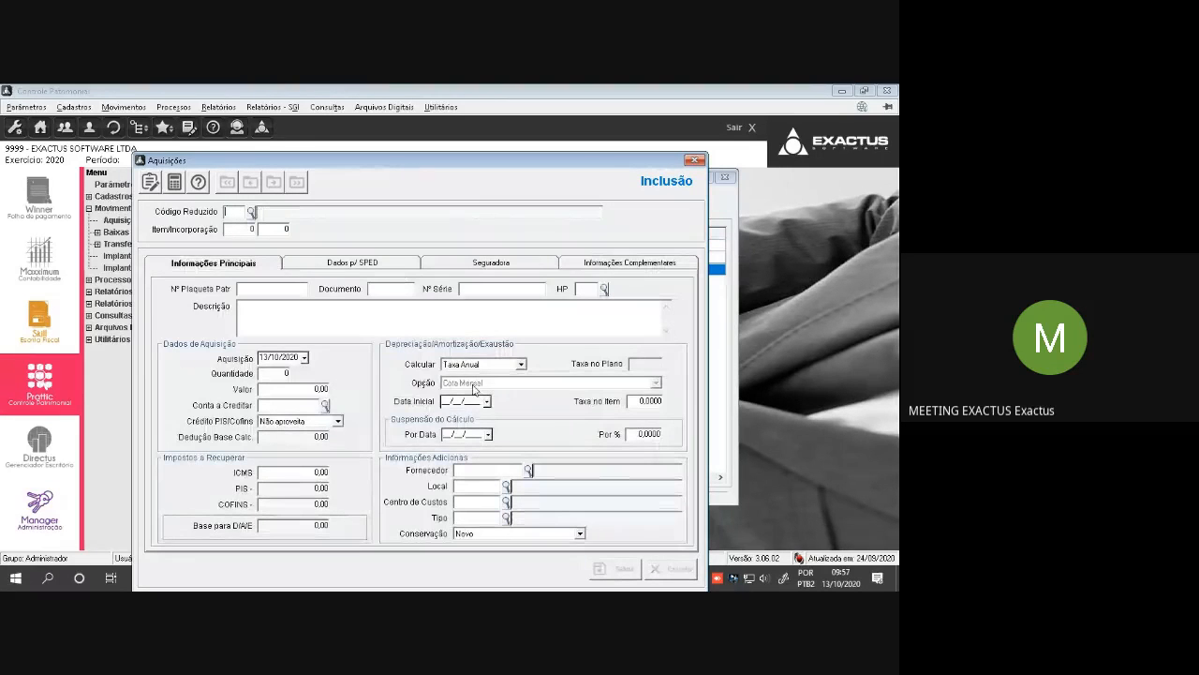
{"action": "key", "text": "Escape"}
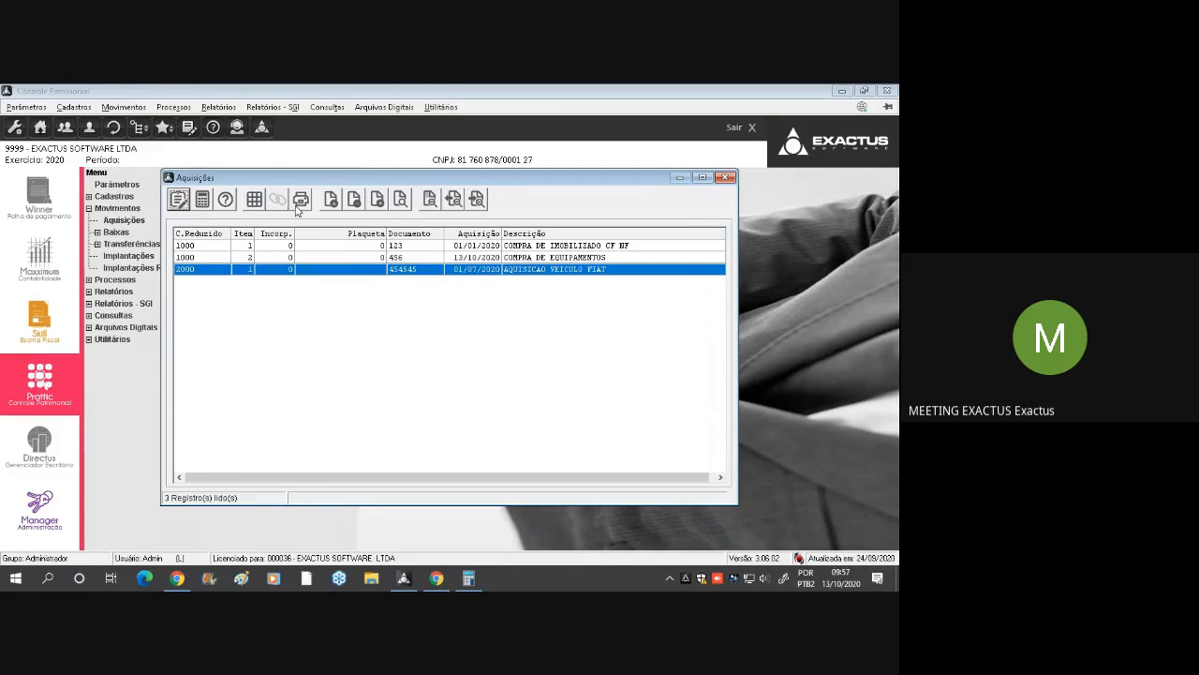
{"action": "left_click", "coordinate": [251, 201]}
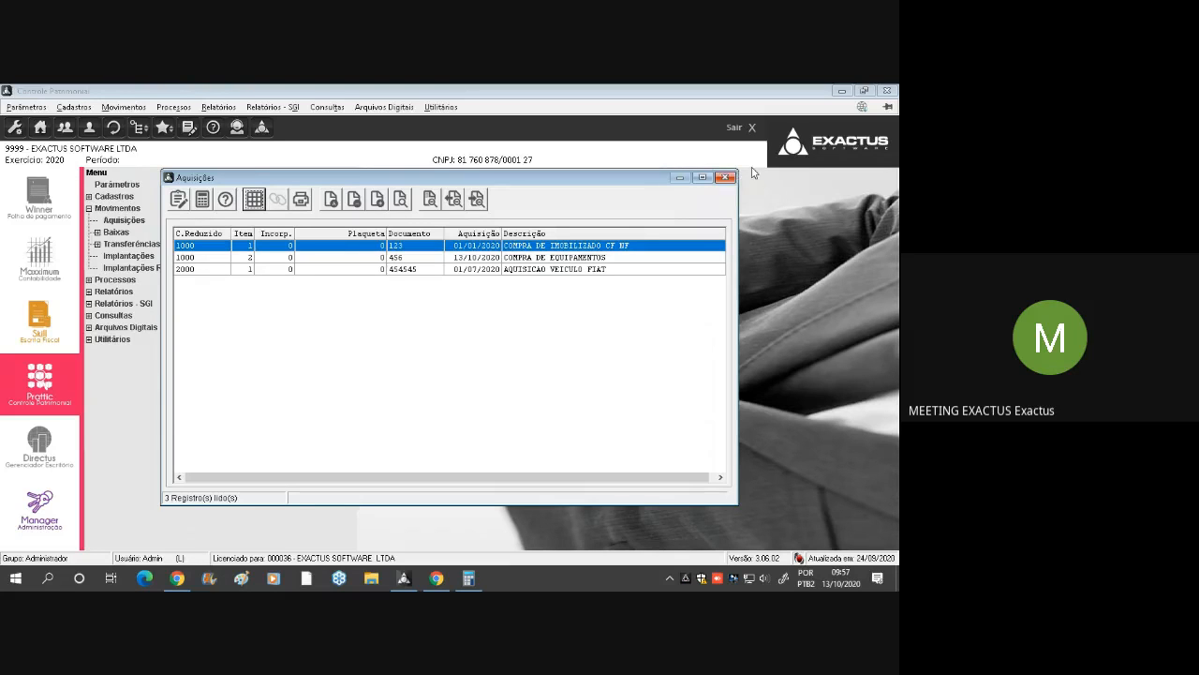
{"action": "left_click", "coordinate": [725, 177]}
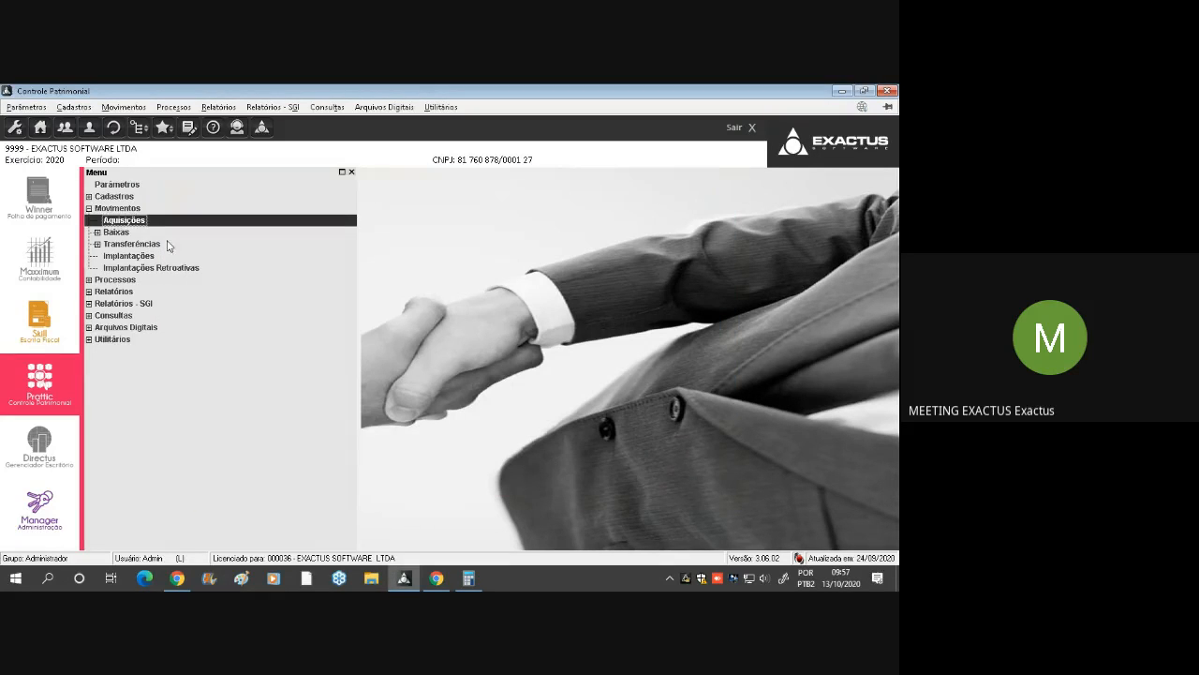
Look over the write-off types under Baixas and reopen the Aquisições list
{"action": "left_click", "coordinate": [119, 232]}
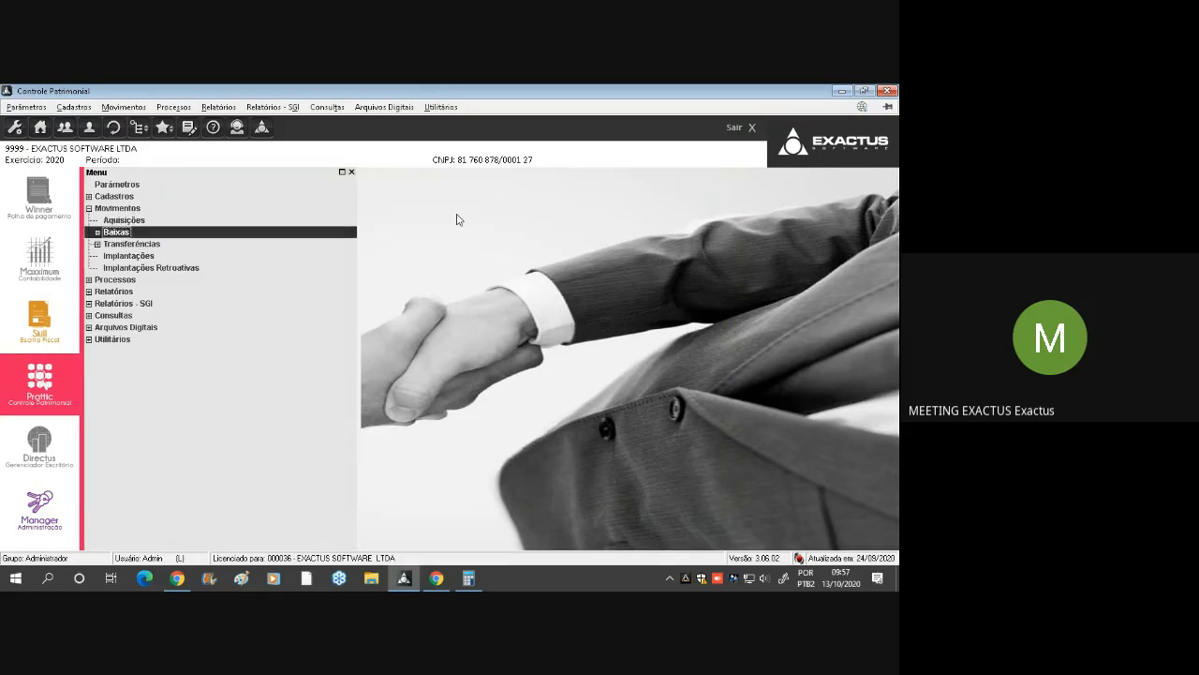
{"action": "double_click", "coordinate": [122, 232]}
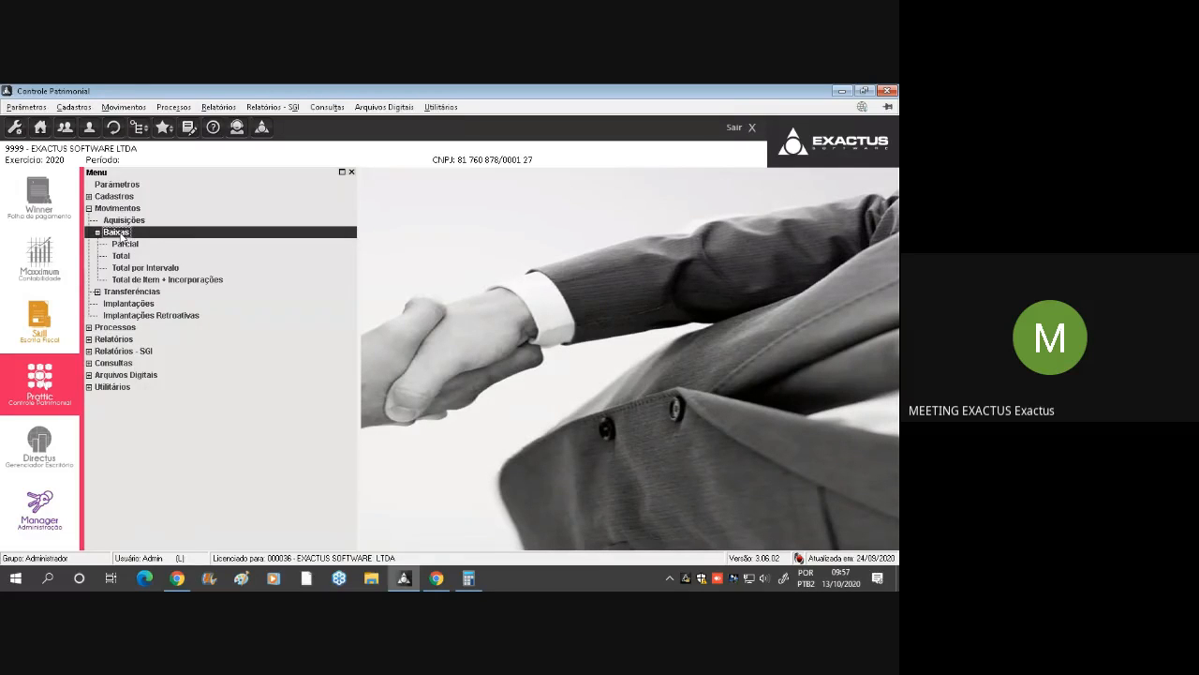
{"action": "left_click", "coordinate": [155, 246]}
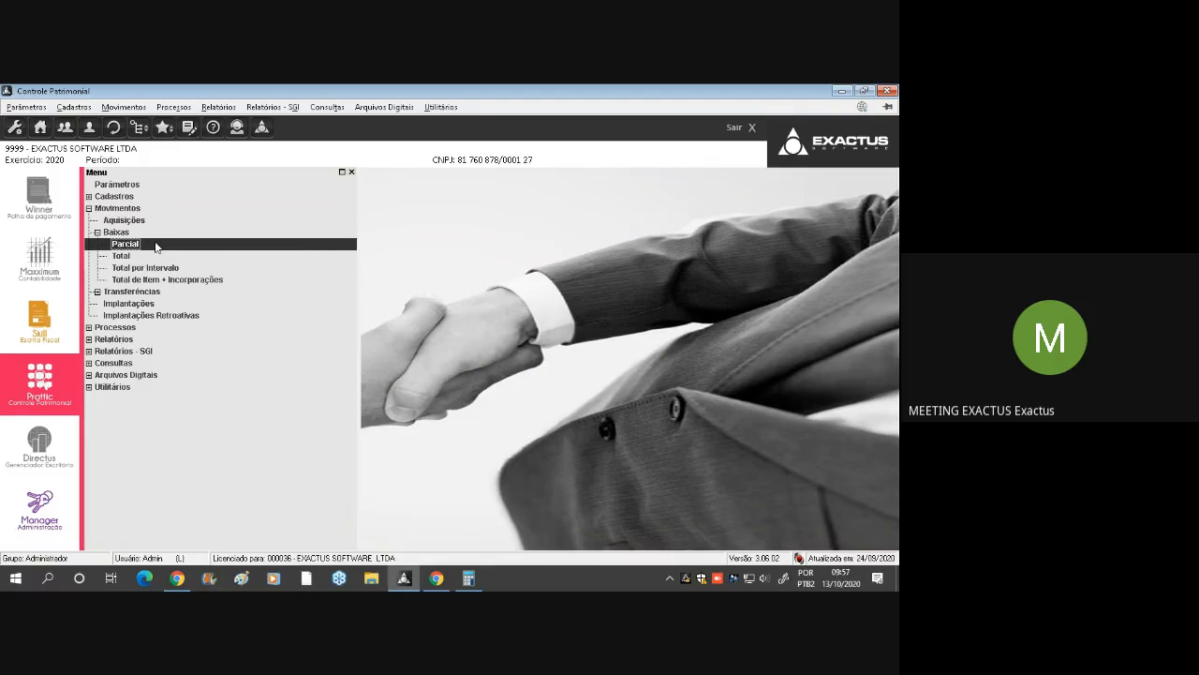
{"action": "left_click", "coordinate": [220, 281]}
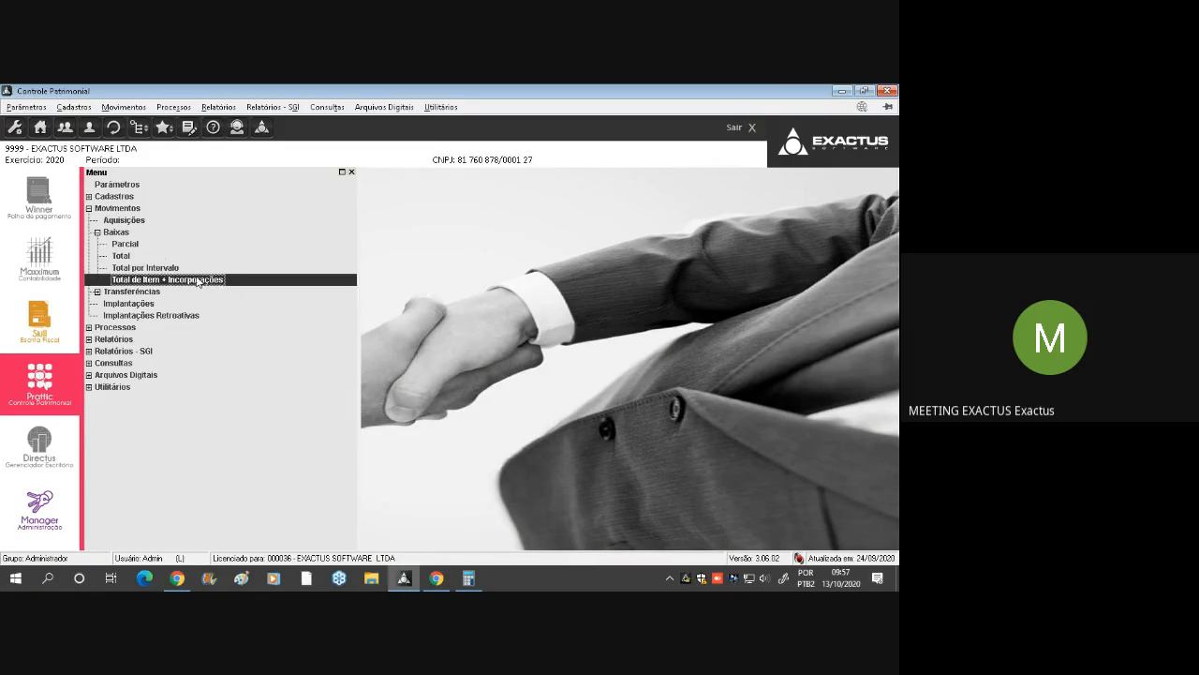
{"action": "double_click", "coordinate": [138, 234]}
{"action": "double_click", "coordinate": [141, 220]}
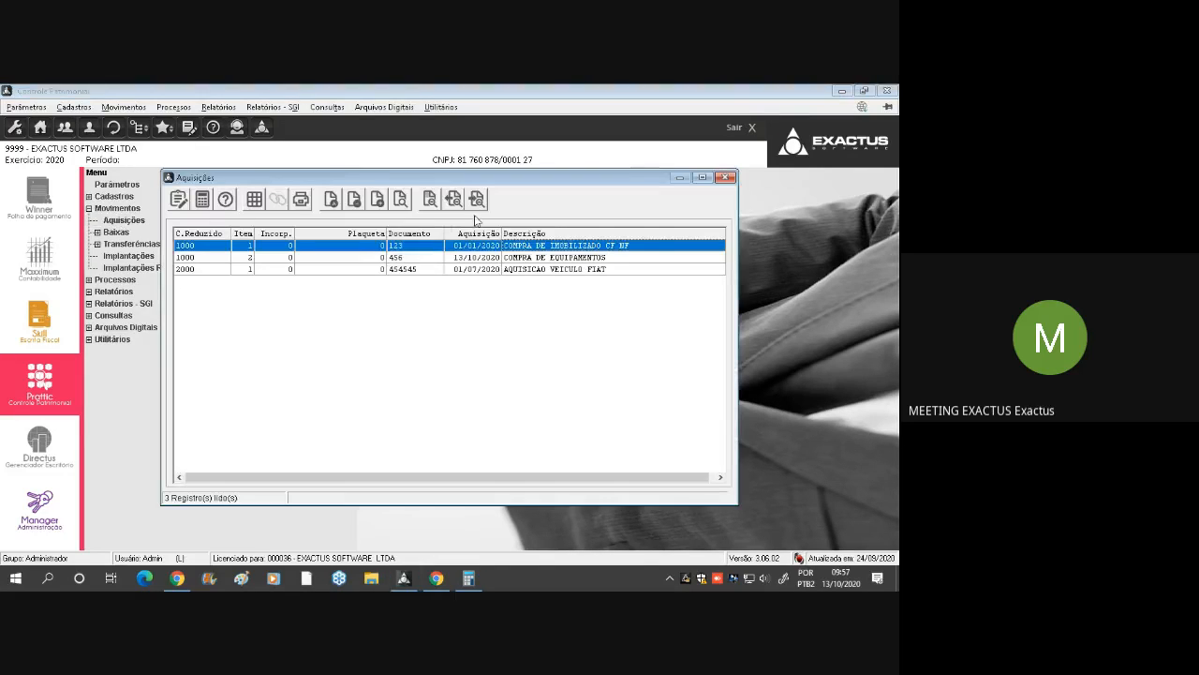
Select the AQUISICAO VEICULO FIAT record, check the chat in Google Meet, and return to Controle Patrimonial
{"action": "left_click", "coordinate": [441, 271]}
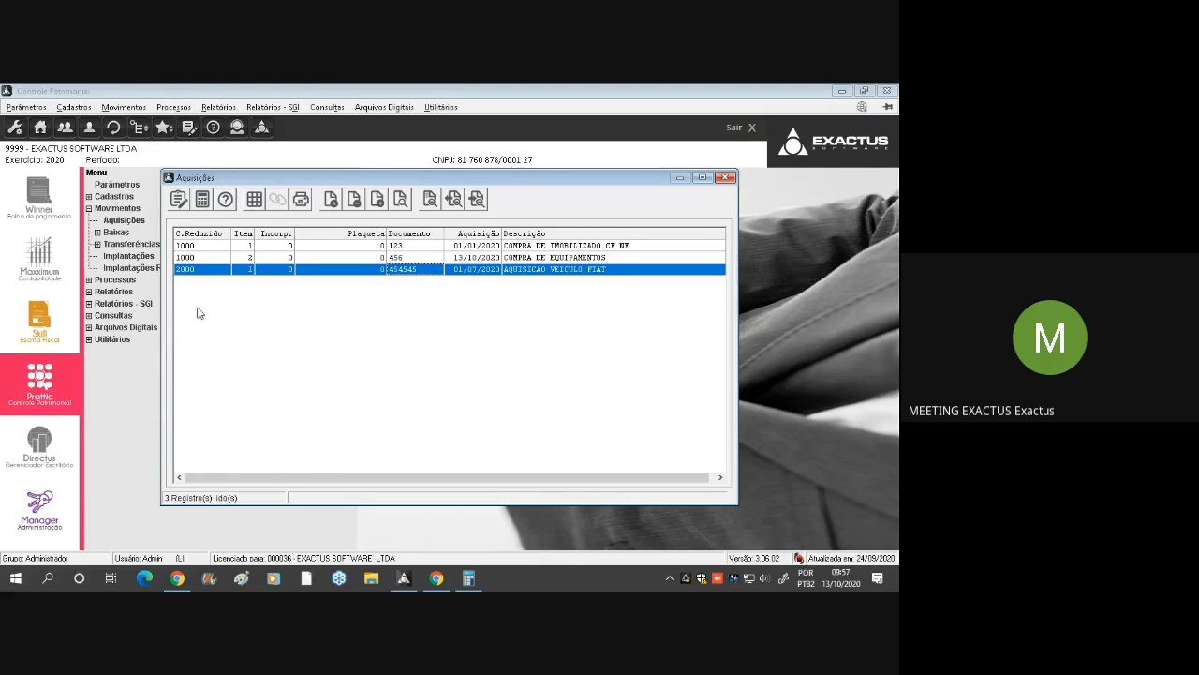
{"action": "left_click", "coordinate": [190, 271]}
{"action": "left_click", "coordinate": [436, 578]}
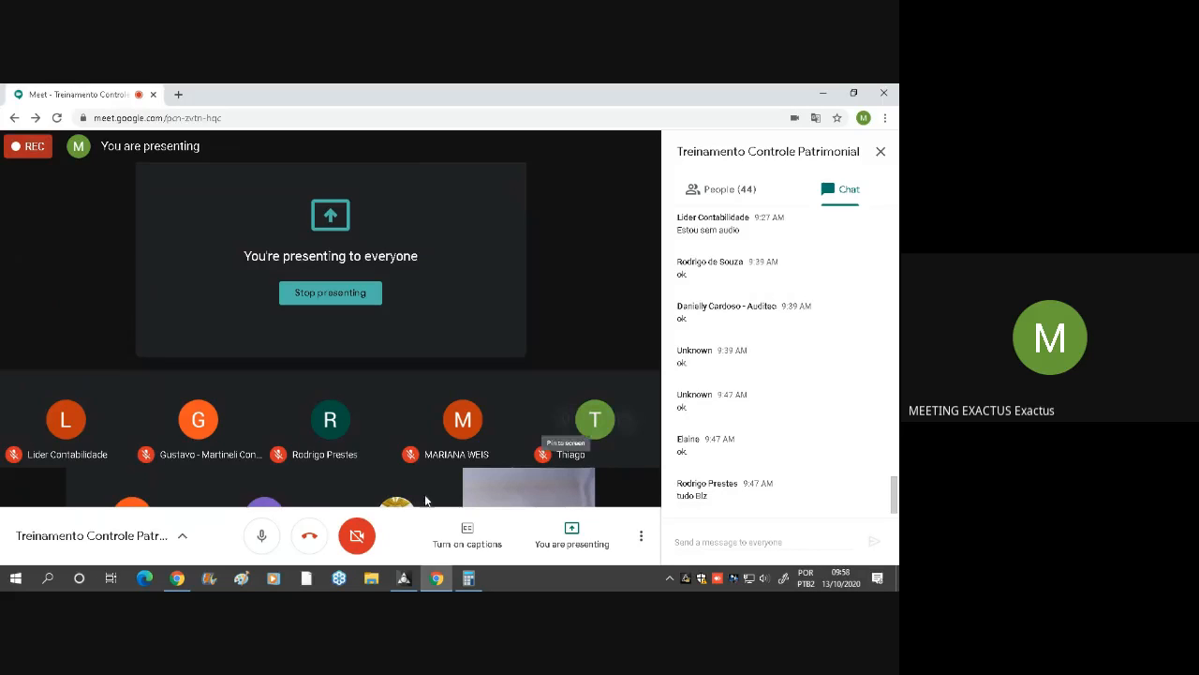
{"action": "left_click", "coordinate": [403, 582]}
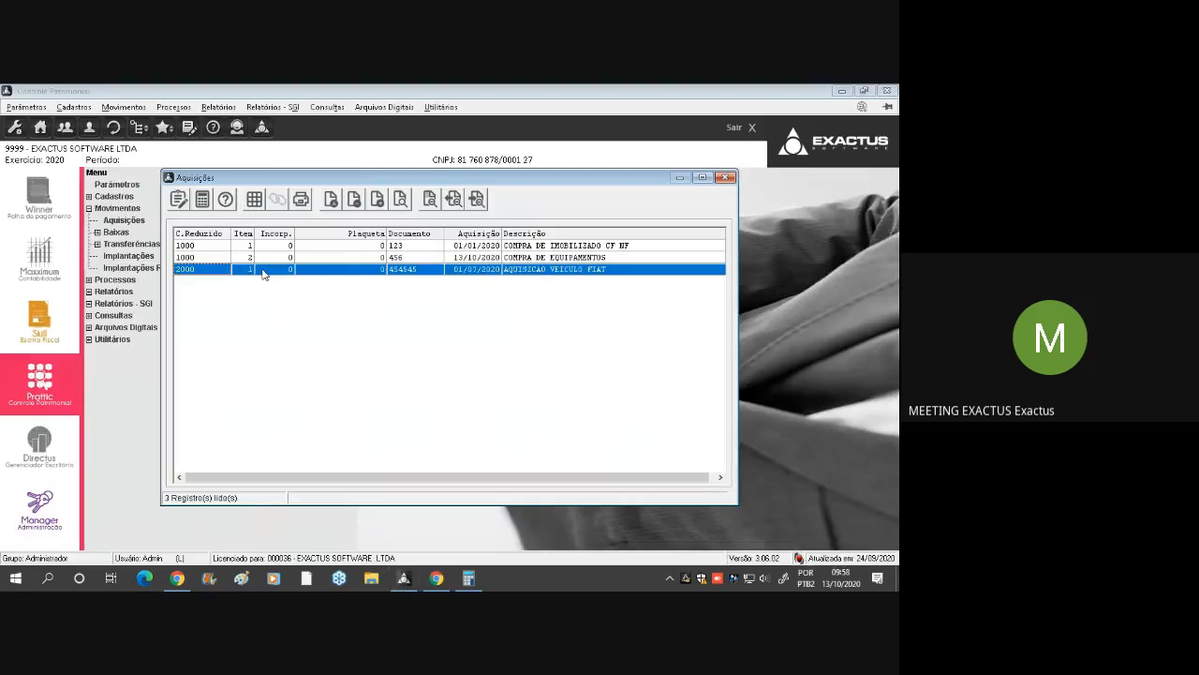
Close the acquisitions list and review the Baixas types, including Total por Intervalo and Total de Item + Incorporações
{"action": "key", "text": "Escape"}
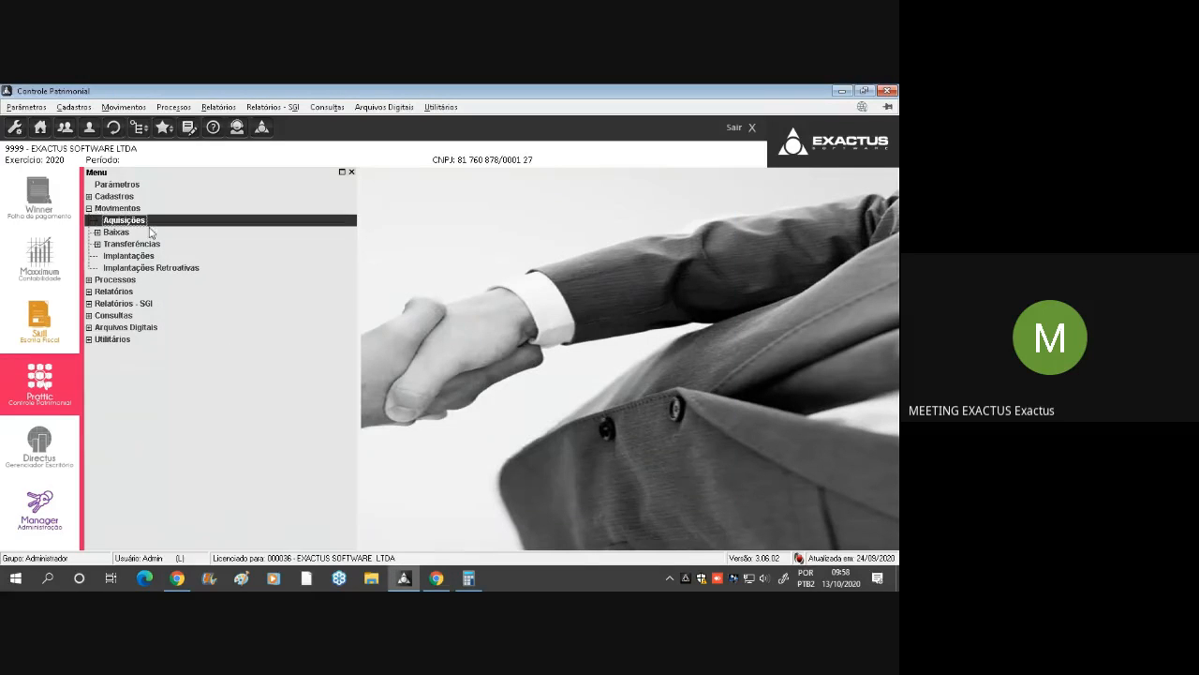
{"action": "double_click", "coordinate": [119, 234]}
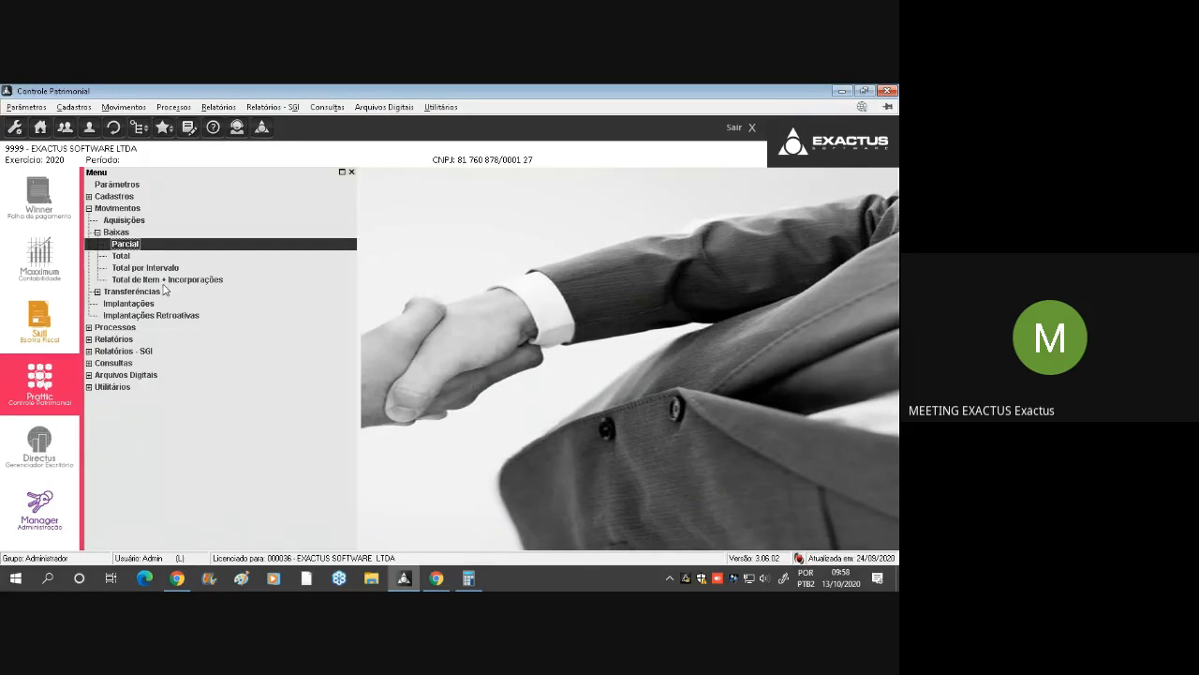
{"action": "left_click", "coordinate": [164, 282]}
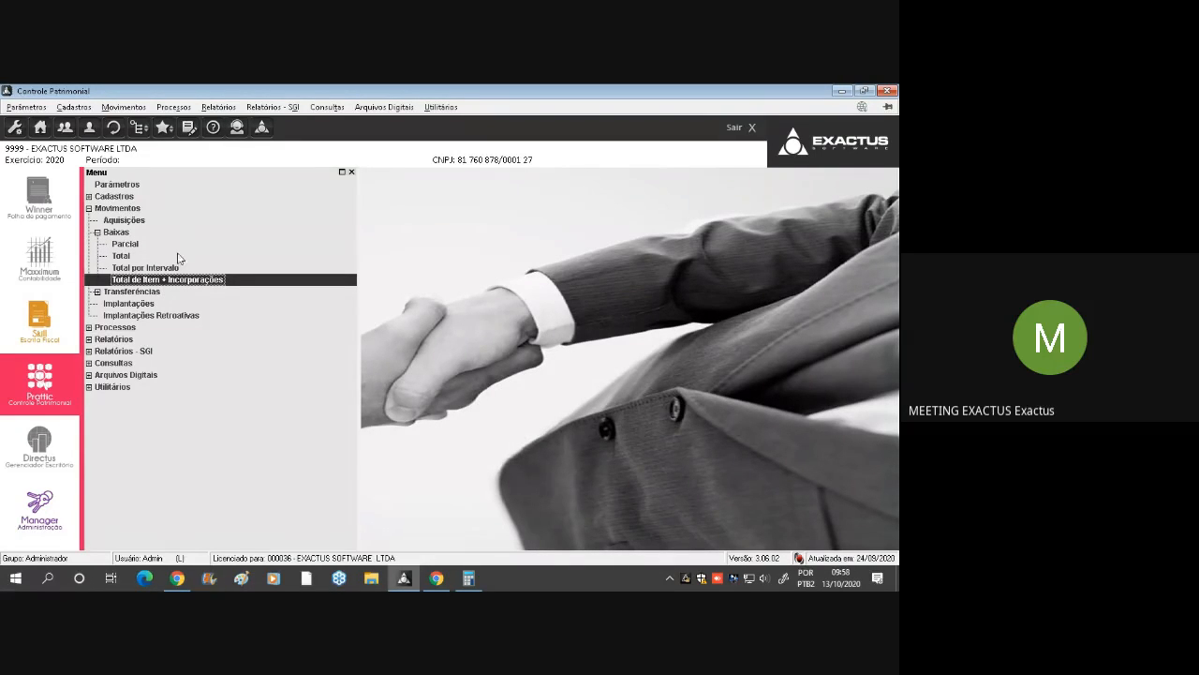
{"action": "left_click", "coordinate": [172, 269]}
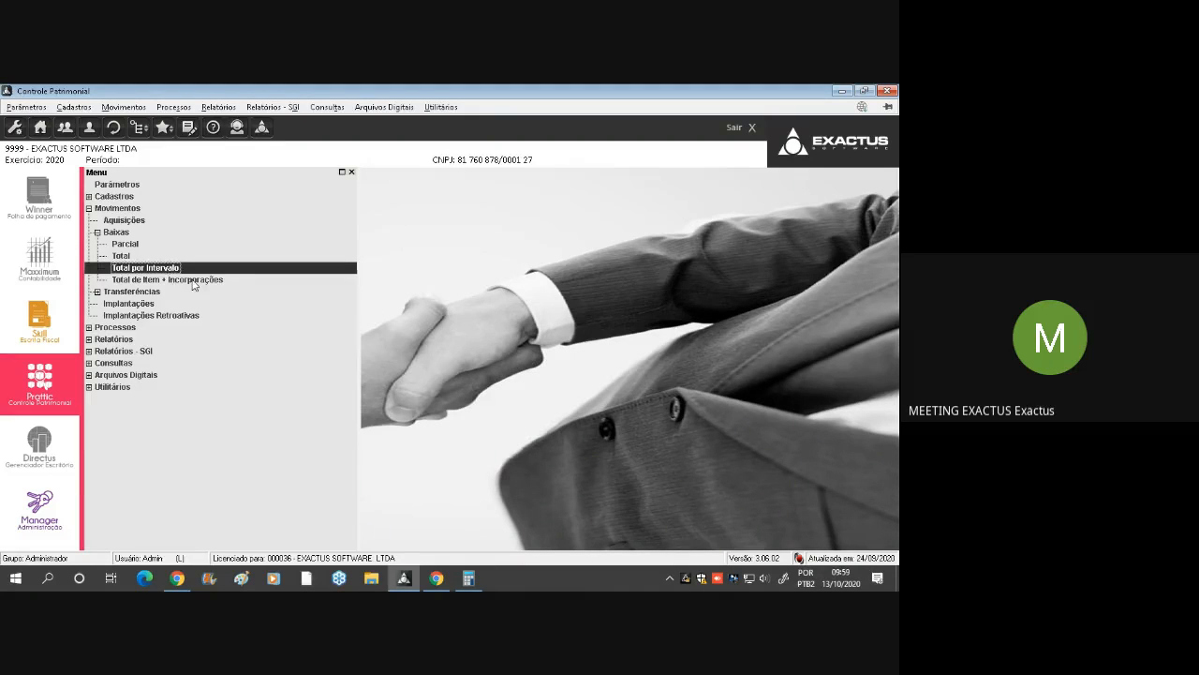
{"action": "left_click", "coordinate": [197, 282]}
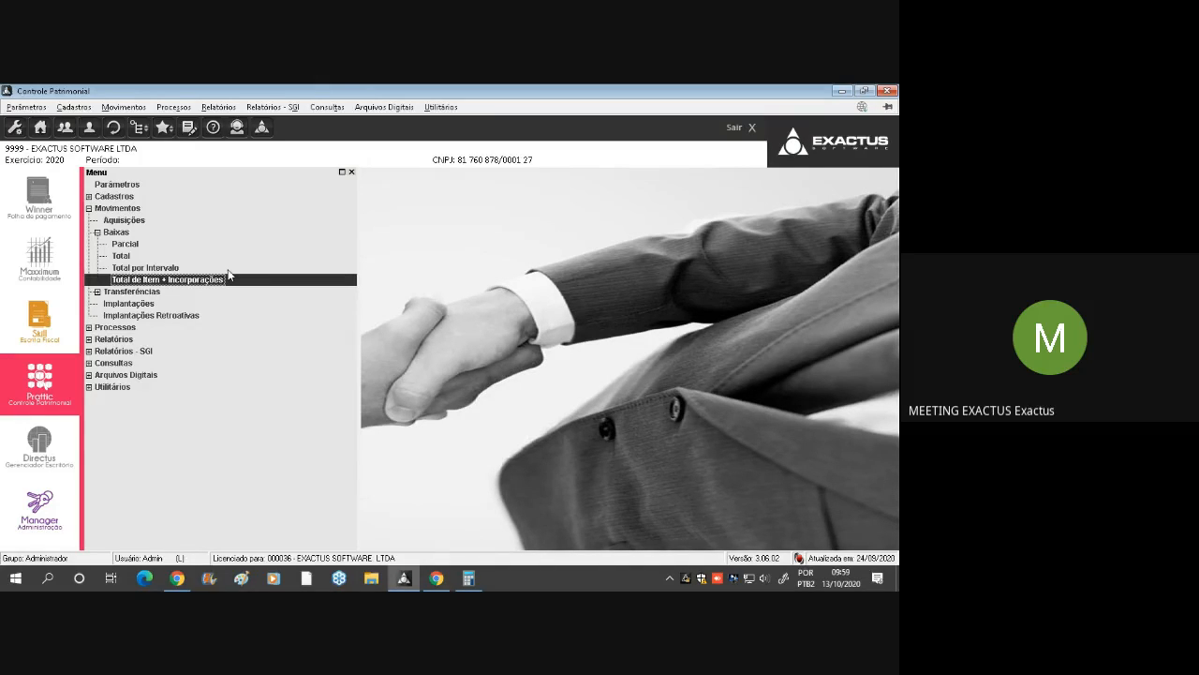
Start a new Baixa Parcial record for item 1, COMPRA DE IMOBILIZADO CF NF, of account 1000 MAQUINAS E EQUIPAMENTOS
{"action": "left_click", "coordinate": [140, 243]}
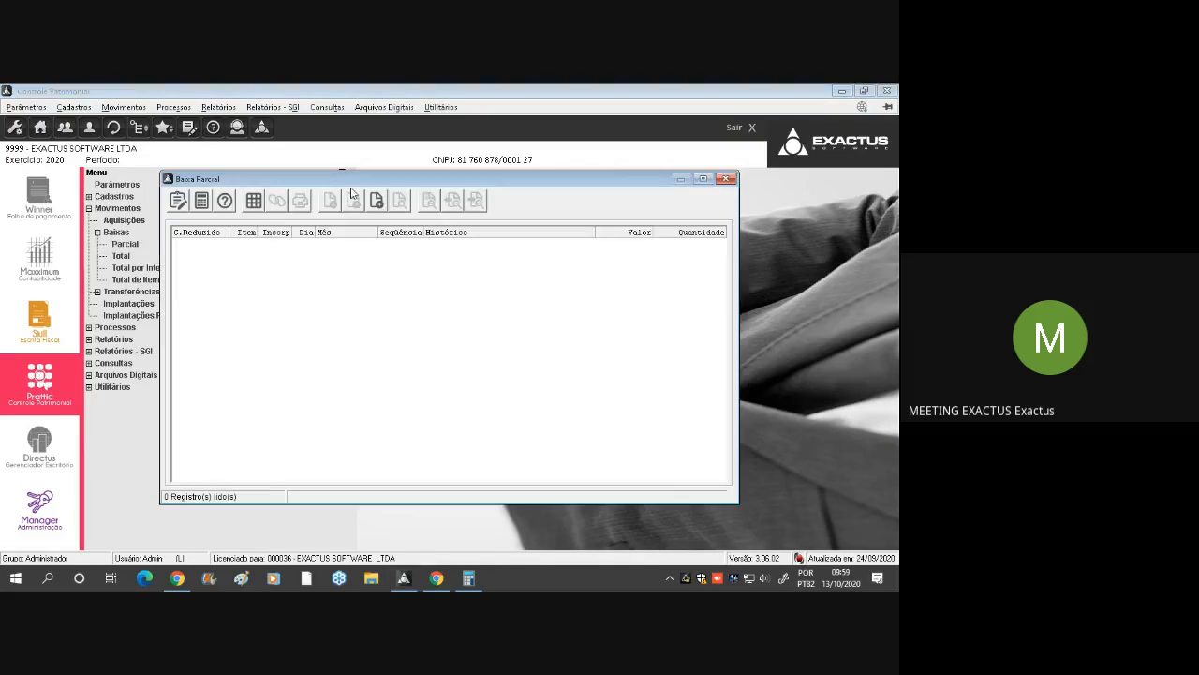
{"action": "left_click", "coordinate": [377, 202]}
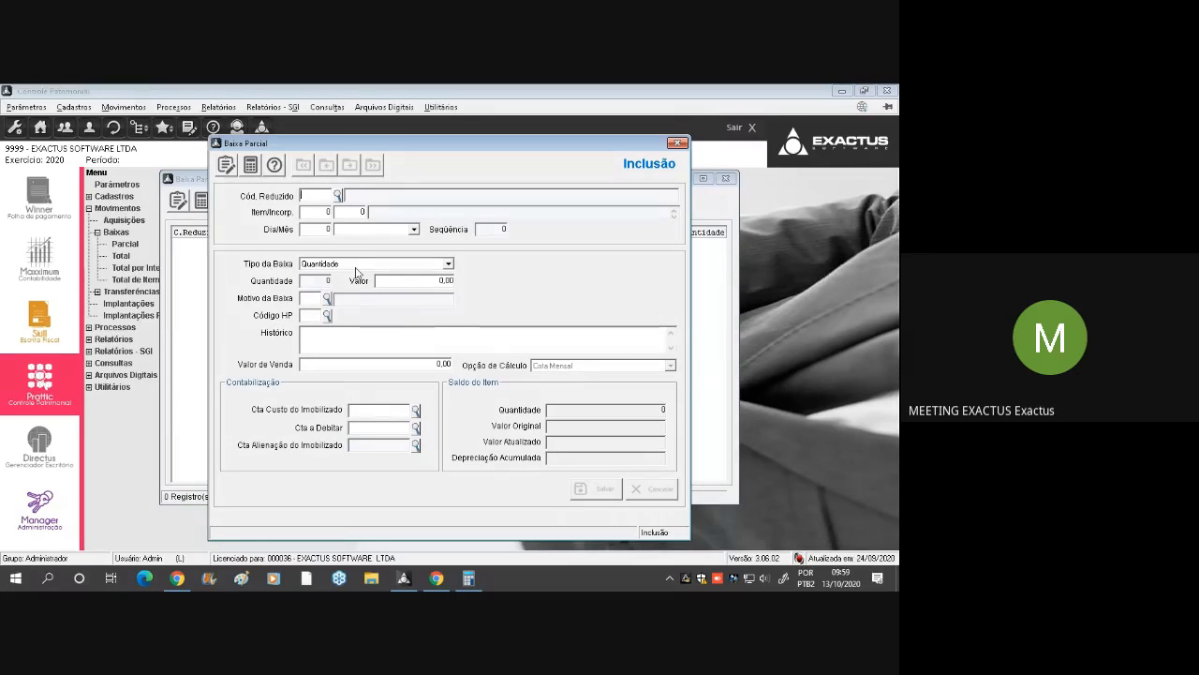
{"action": "key", "text": "F2"}
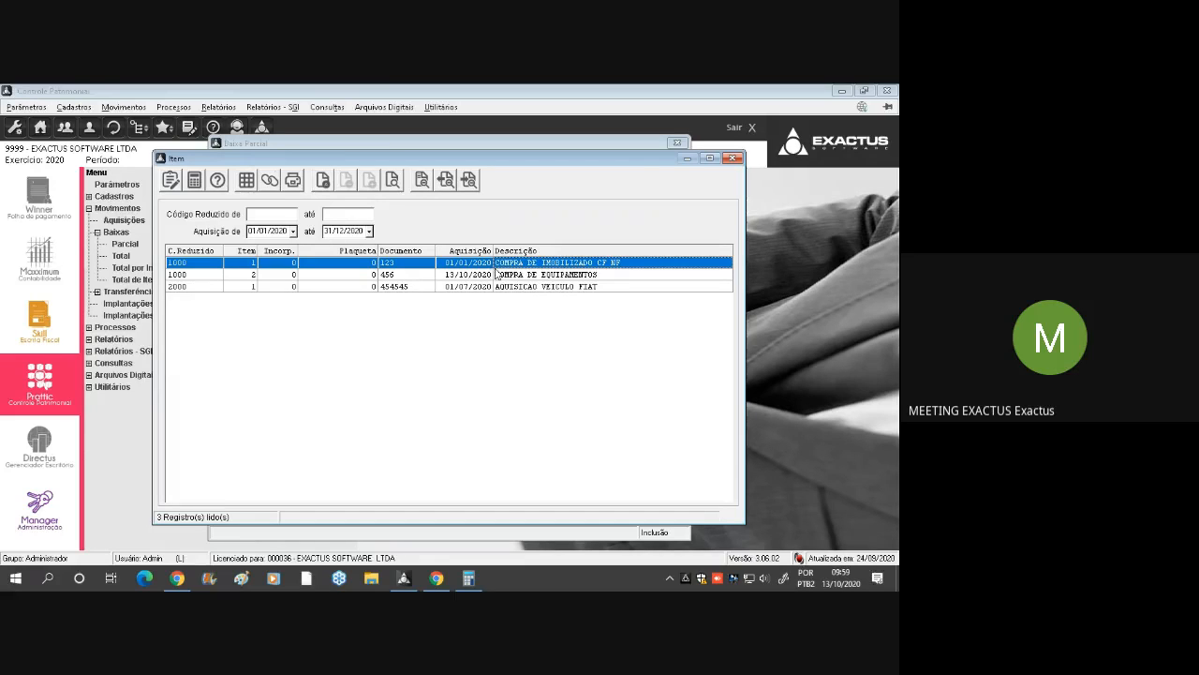
{"action": "double_click", "coordinate": [548, 264]}
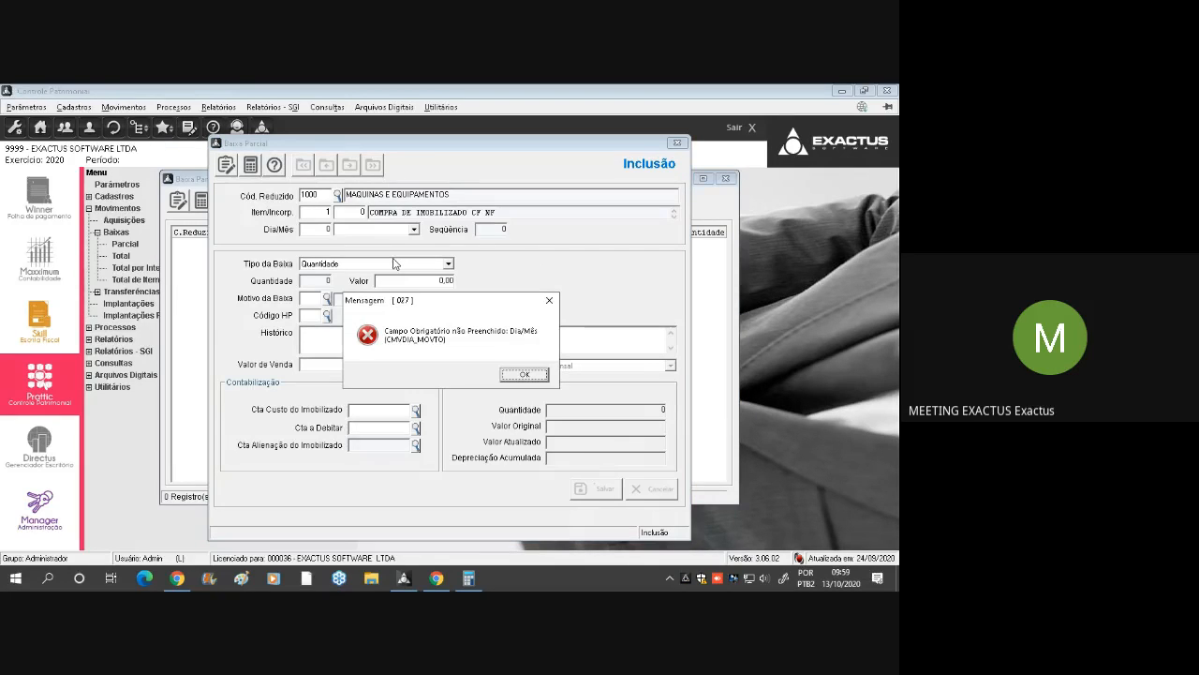
Dismiss the required-field message and date the partial write-off day 30, month 10 Outubro
{"action": "key", "text": "Return"}
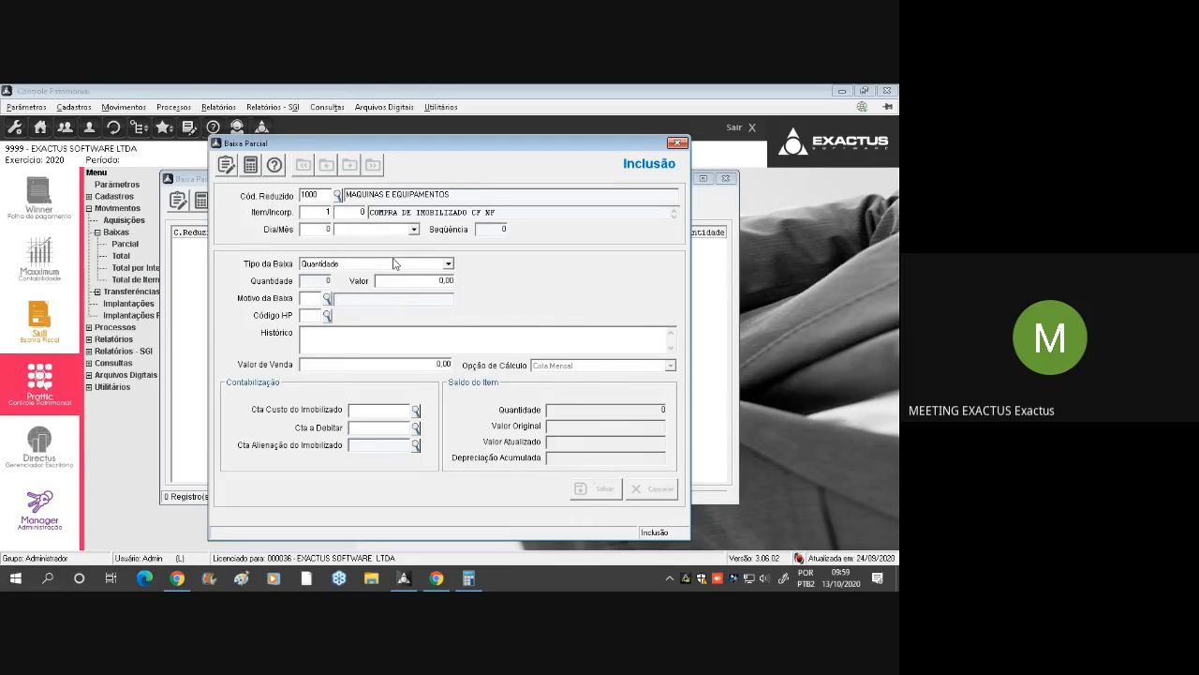
{"action": "key", "text": "Return"}
{"action": "left_click", "coordinate": [522, 375]}
{"action": "type", "text": "0"}
{"action": "key", "text": "Tab"}
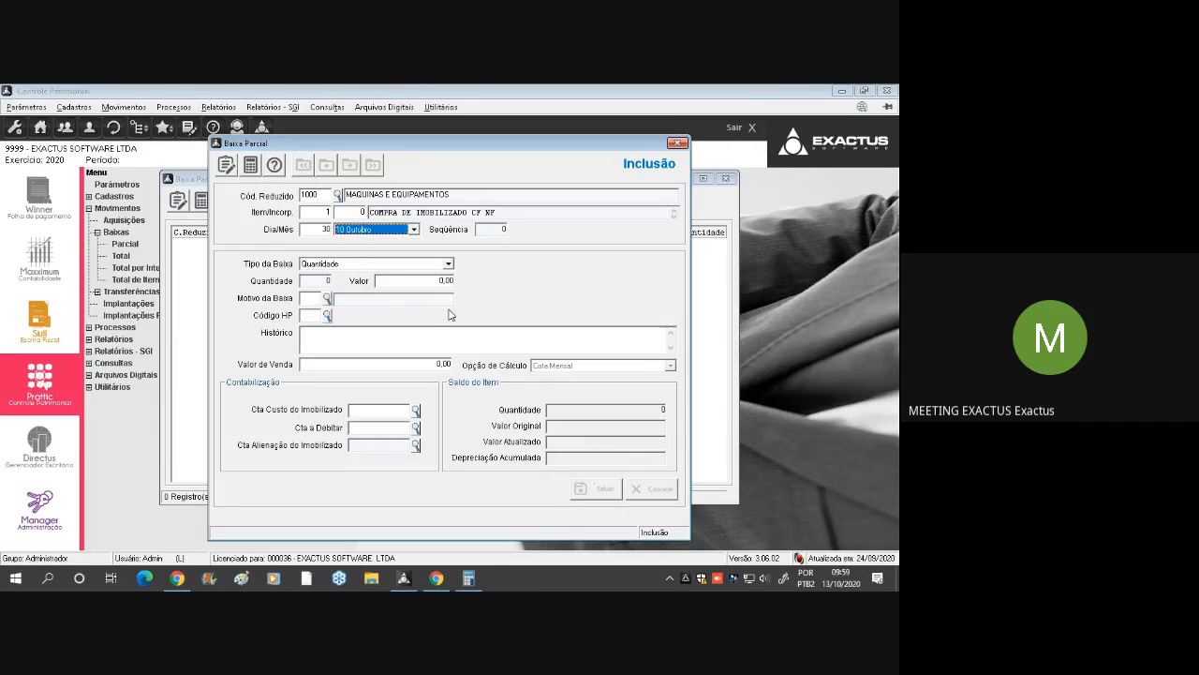
{"action": "key", "text": "Tab"}
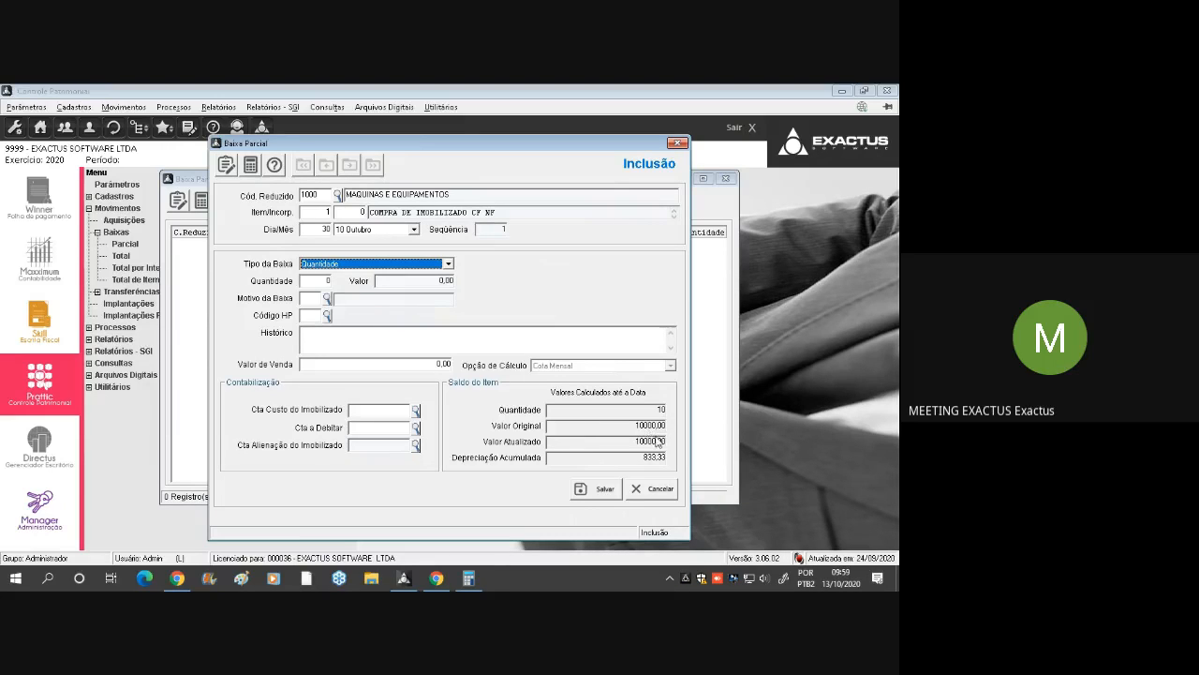
Set the write-off type to Quantidade with a quantity of 3 and the write-off reason to 1 VENDA
{"action": "left_click", "coordinate": [356, 263]}
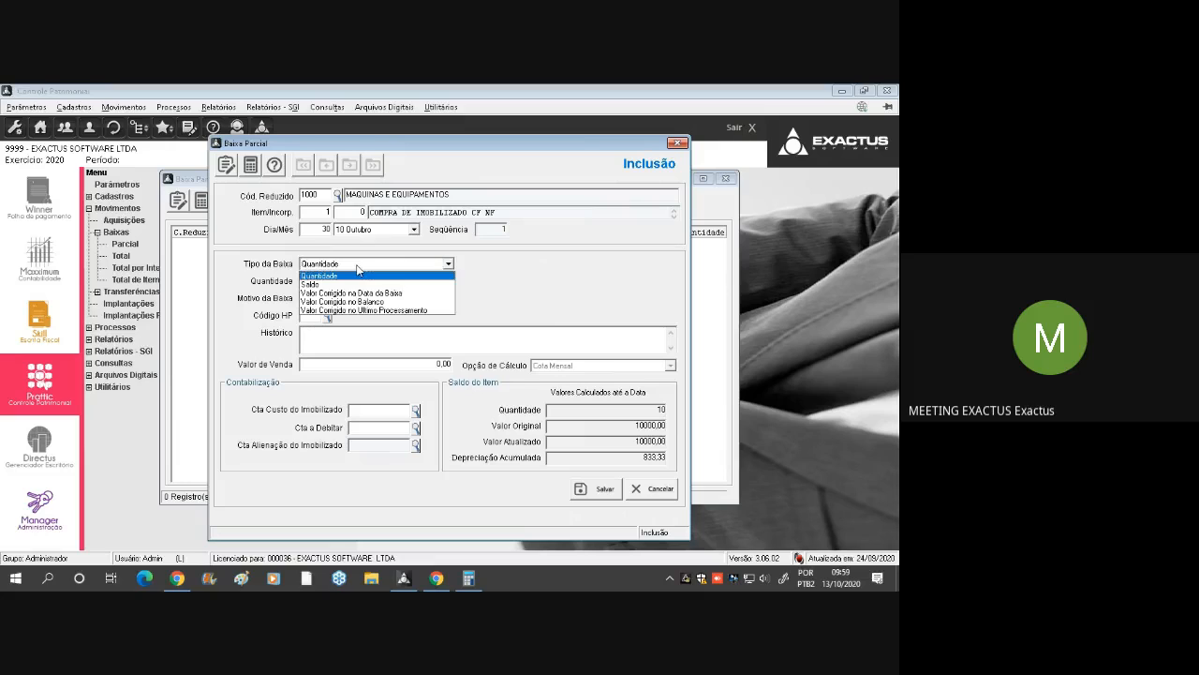
{"action": "left_click", "coordinate": [357, 275]}
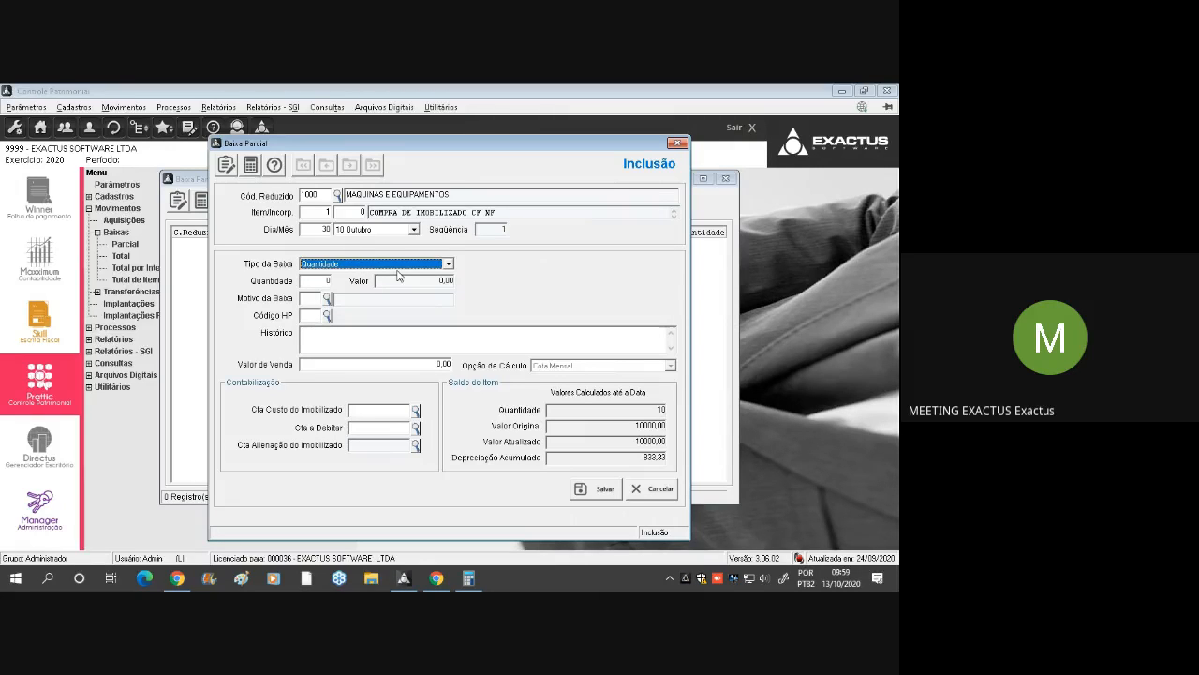
{"action": "key", "text": "Tab"}
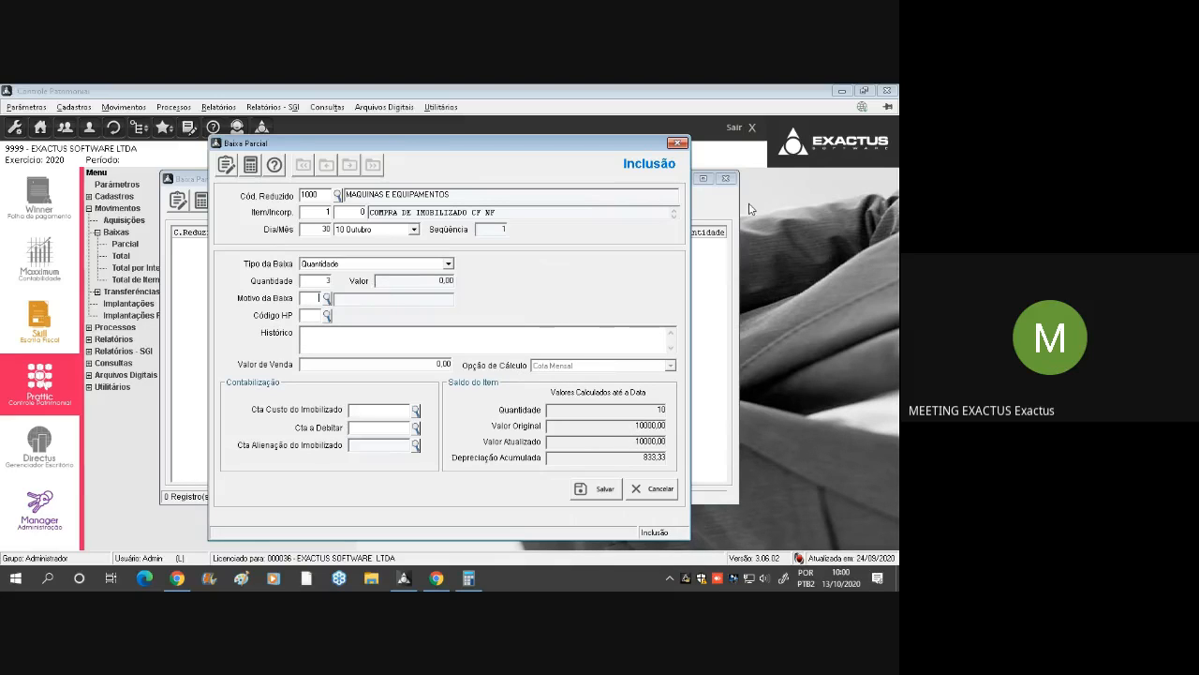
{"action": "key", "text": "F2"}
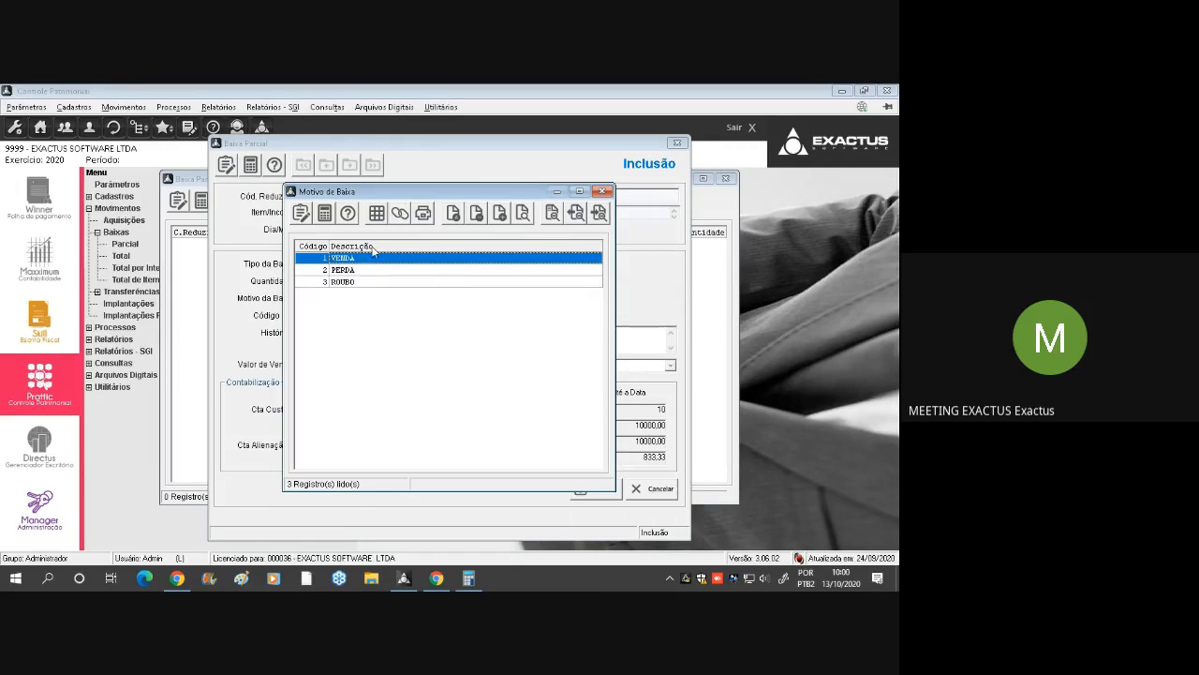
{"action": "key", "text": "Return"}
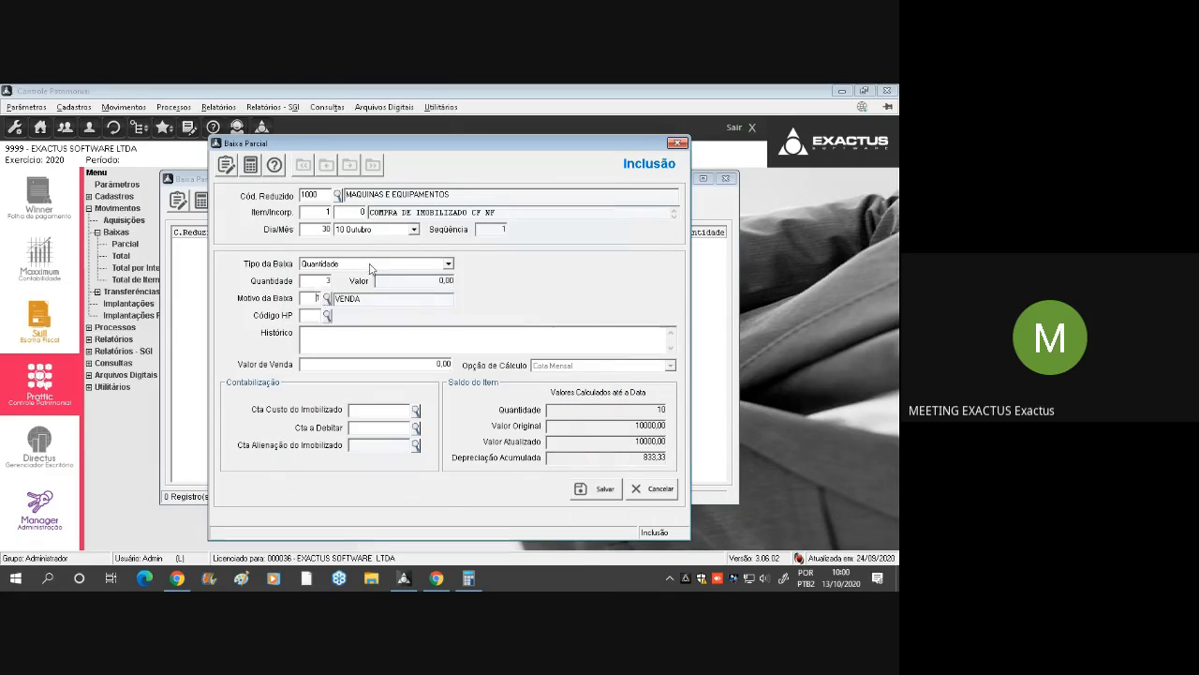
Fill in the Histórico as VENDA DE IMOBILIZADO, the Valor de Venda as 5.000,00 and the Cta a Debitar as 1000001
{"action": "left_click", "coordinate": [311, 335]}
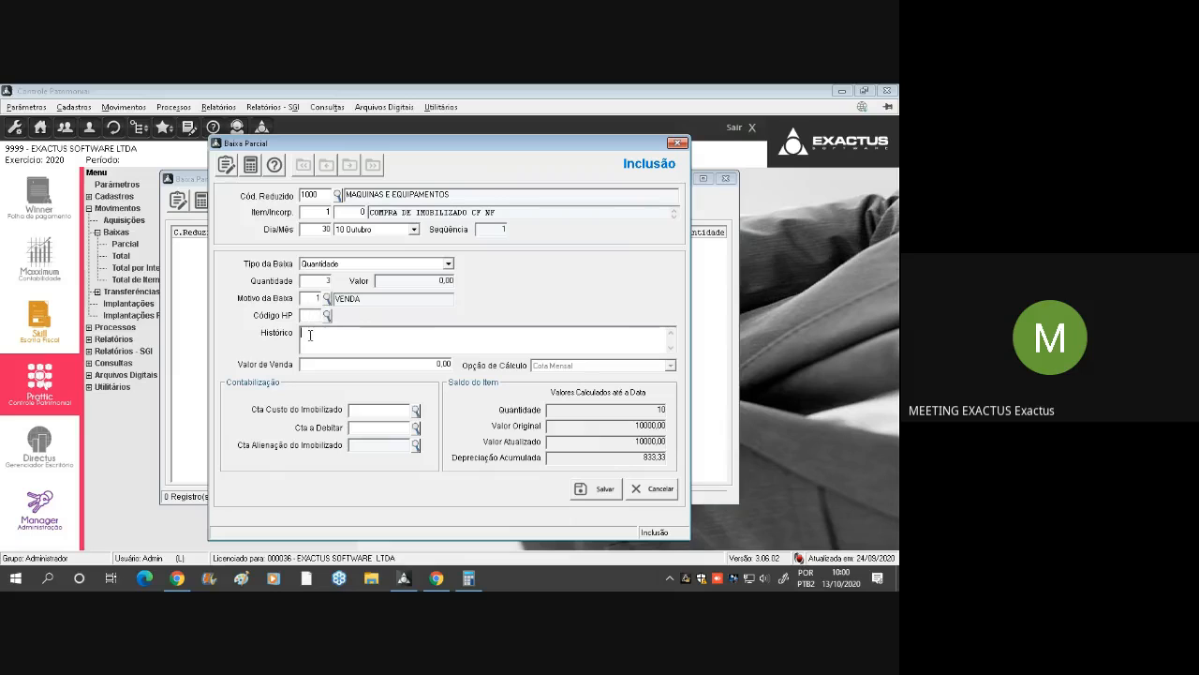
{"action": "type", "text": "VENDA DE "}
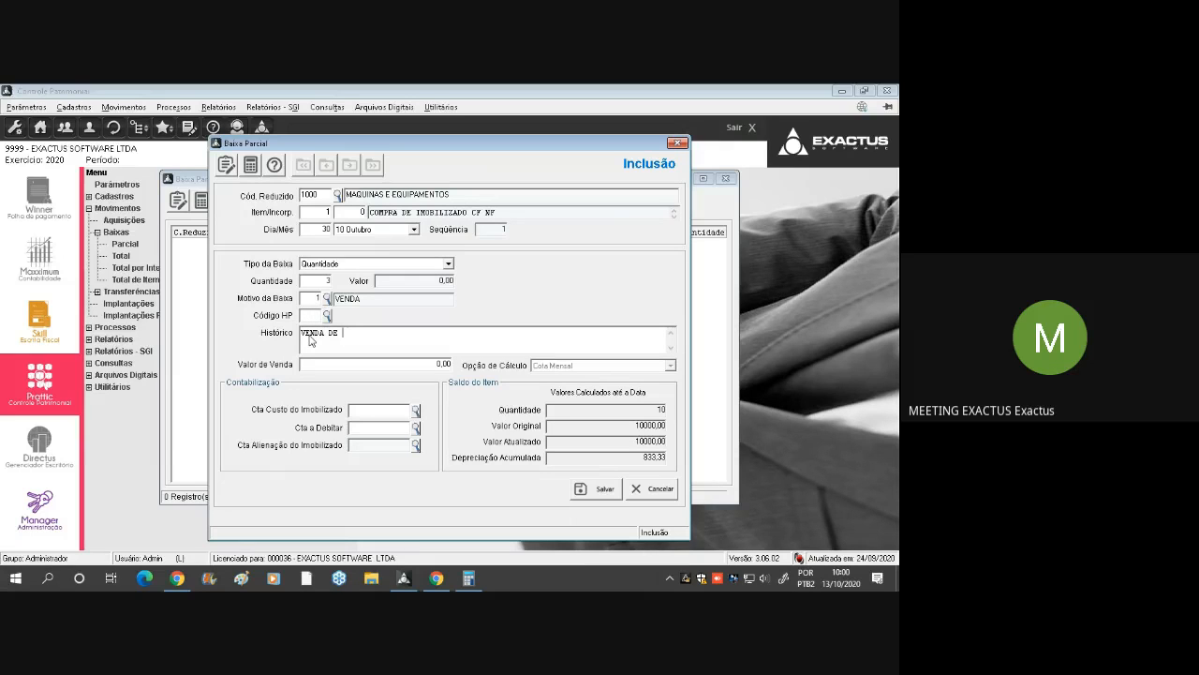
{"action": "type", "text": "IMOBILIZA"}
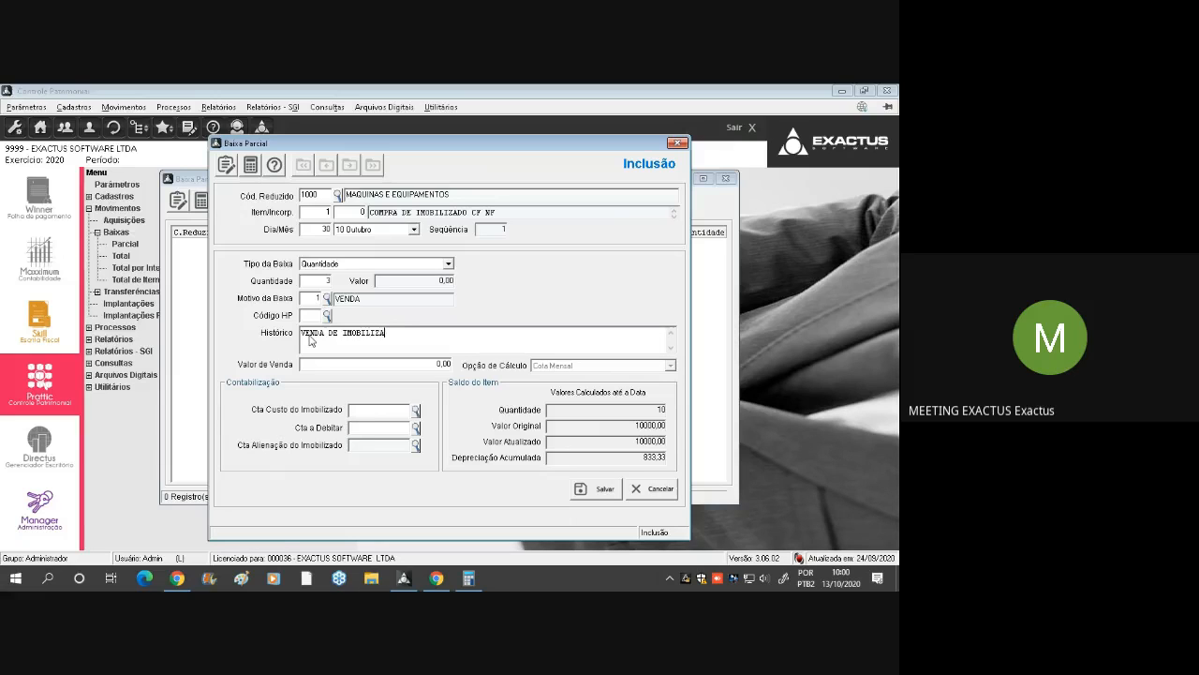
{"action": "type", "text": "DO"}
{"action": "key", "text": "Tab"}
{"action": "key", "text": "Tab"}
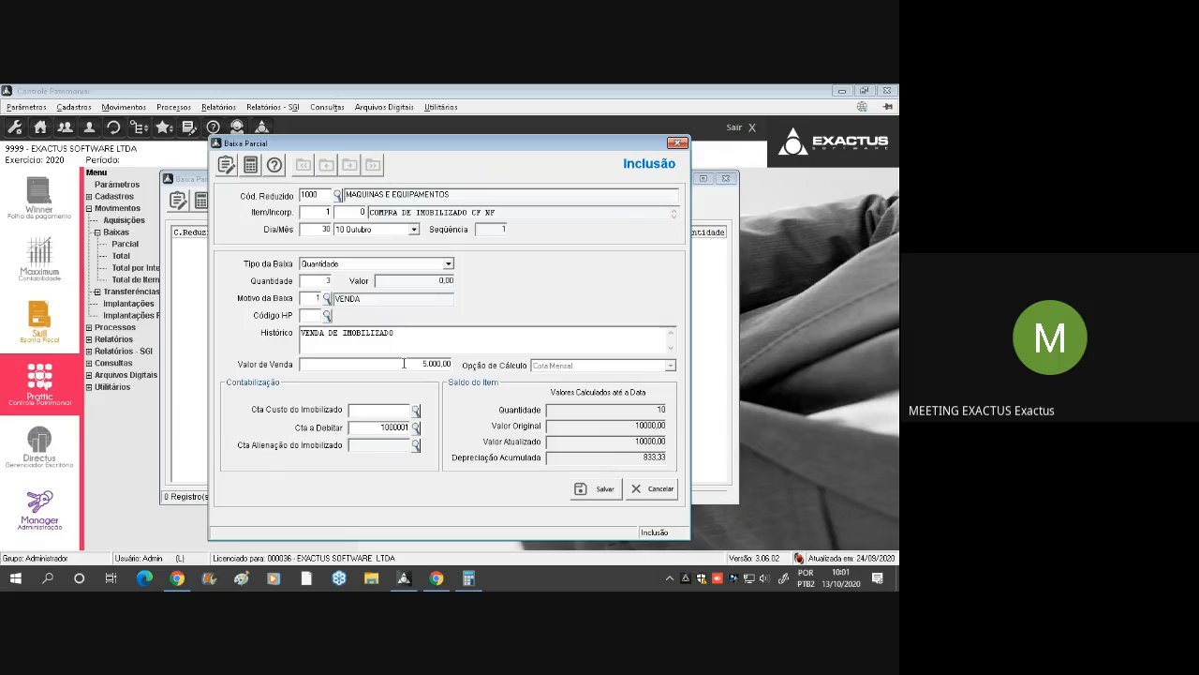
Save the partial write-off and close the Baixa Parcial form and list
{"action": "left_click", "coordinate": [589, 495]}
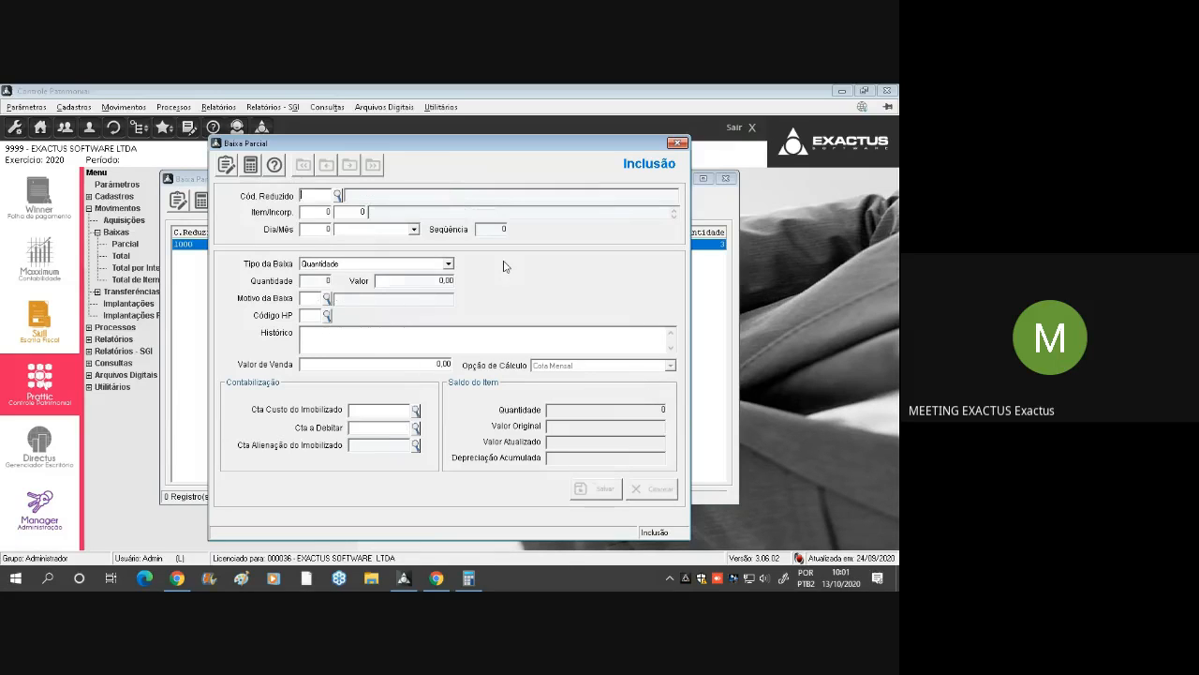
{"action": "left_click", "coordinate": [679, 142]}
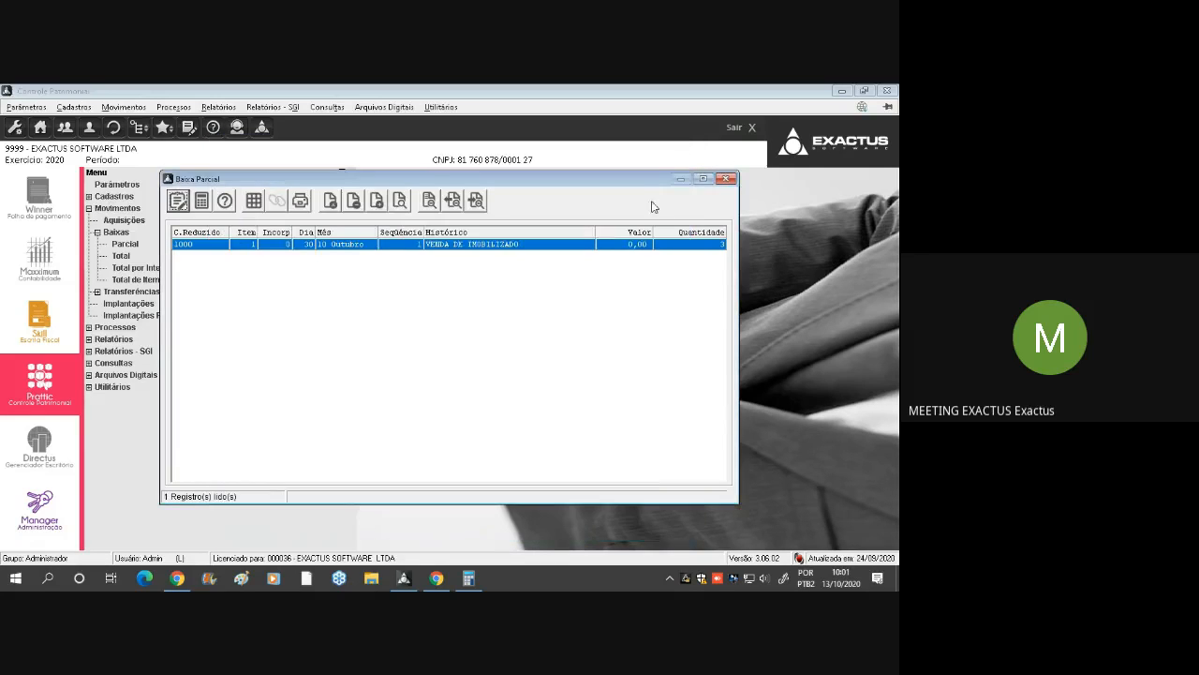
{"action": "left_click", "coordinate": [726, 178]}
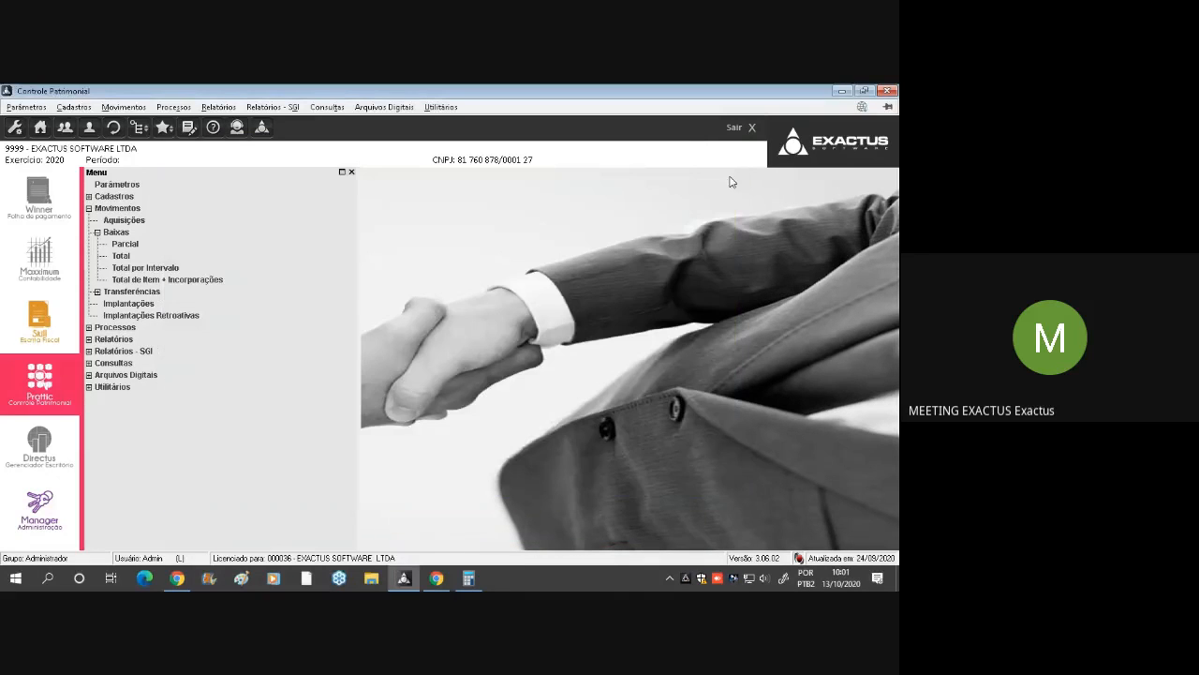
Review the blank Baixa Total entry form without filling it in, and close it together with its list
{"action": "double_click", "coordinate": [147, 258]}
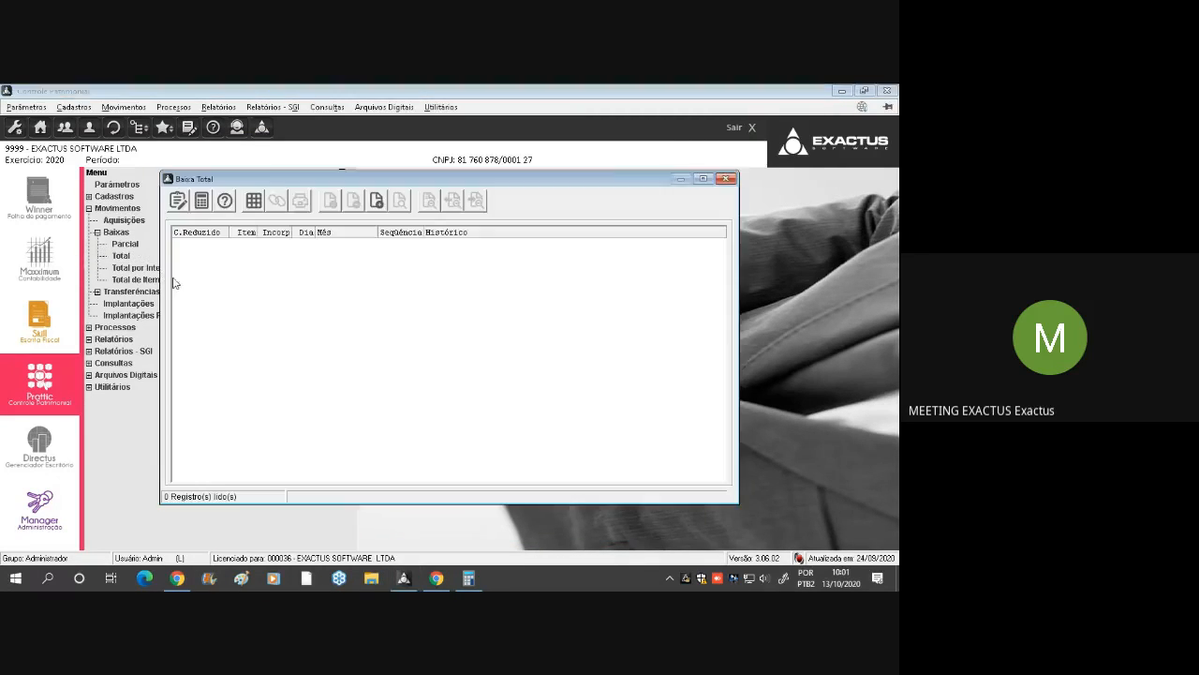
{"action": "left_click", "coordinate": [376, 199]}
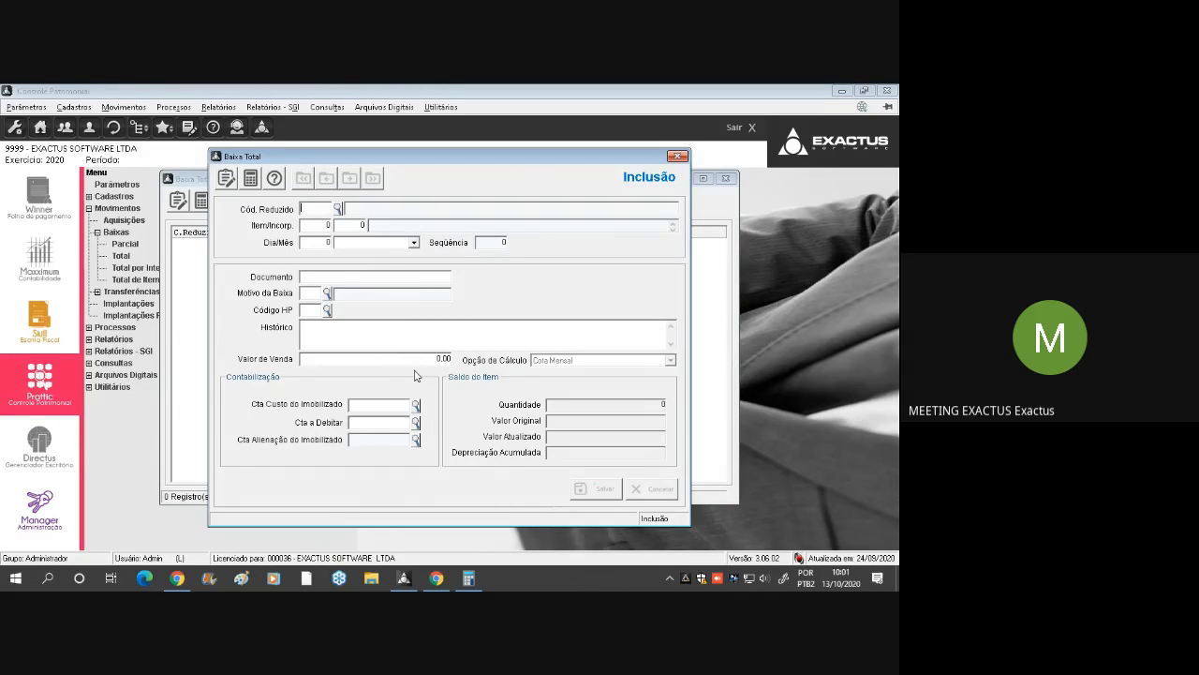
{"action": "left_click", "coordinate": [437, 578]}
{"action": "left_click", "coordinate": [437, 578]}
{"action": "key", "text": "Escape"}
{"action": "key", "text": "Escape"}
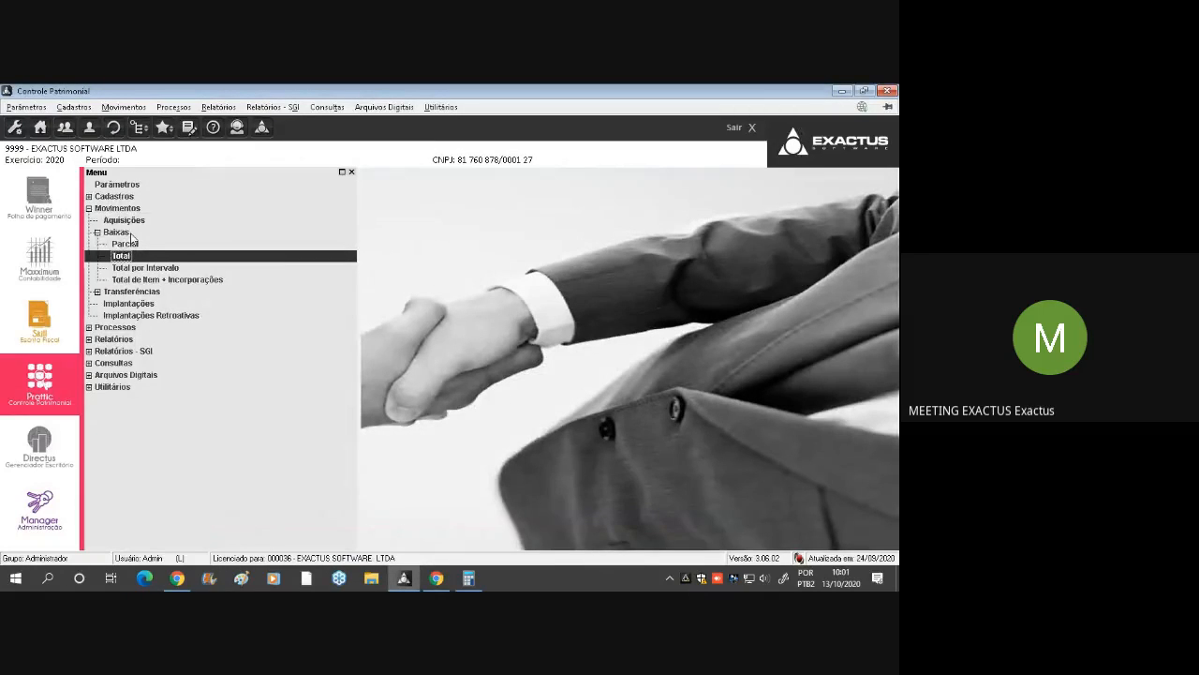
Collapse the Baixas group, expand Transferências and open the Transferência Parcial list
{"action": "double_click", "coordinate": [117, 232]}
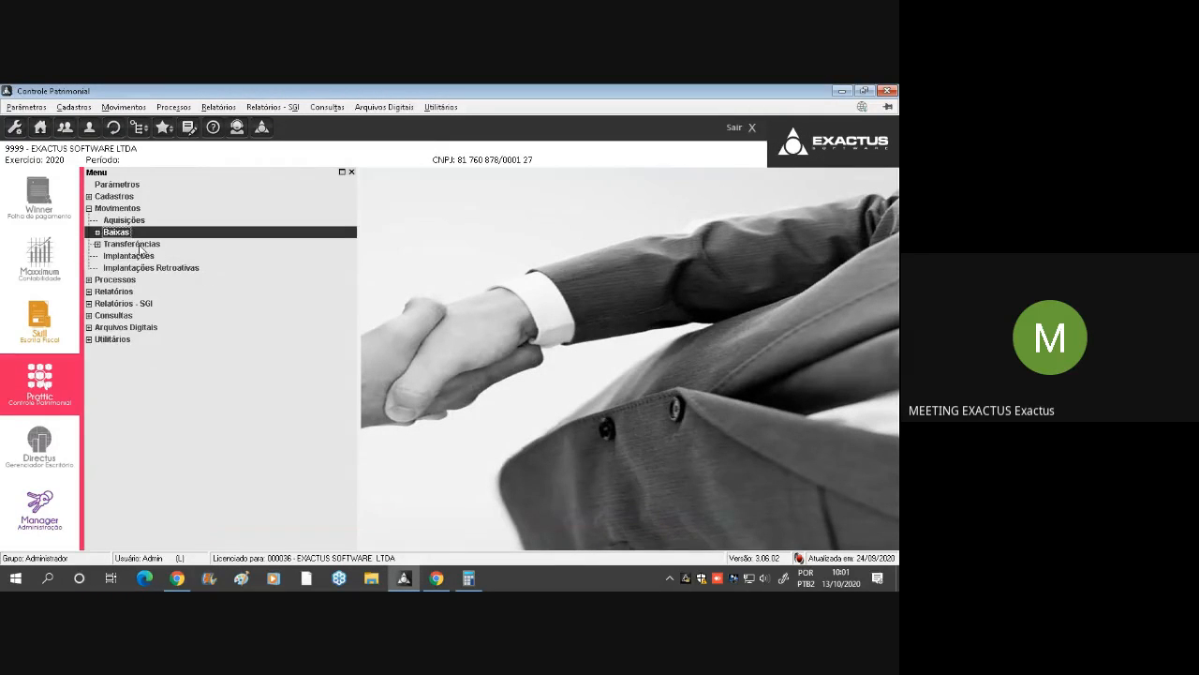
{"action": "double_click", "coordinate": [138, 246]}
{"action": "left_click", "coordinate": [157, 256]}
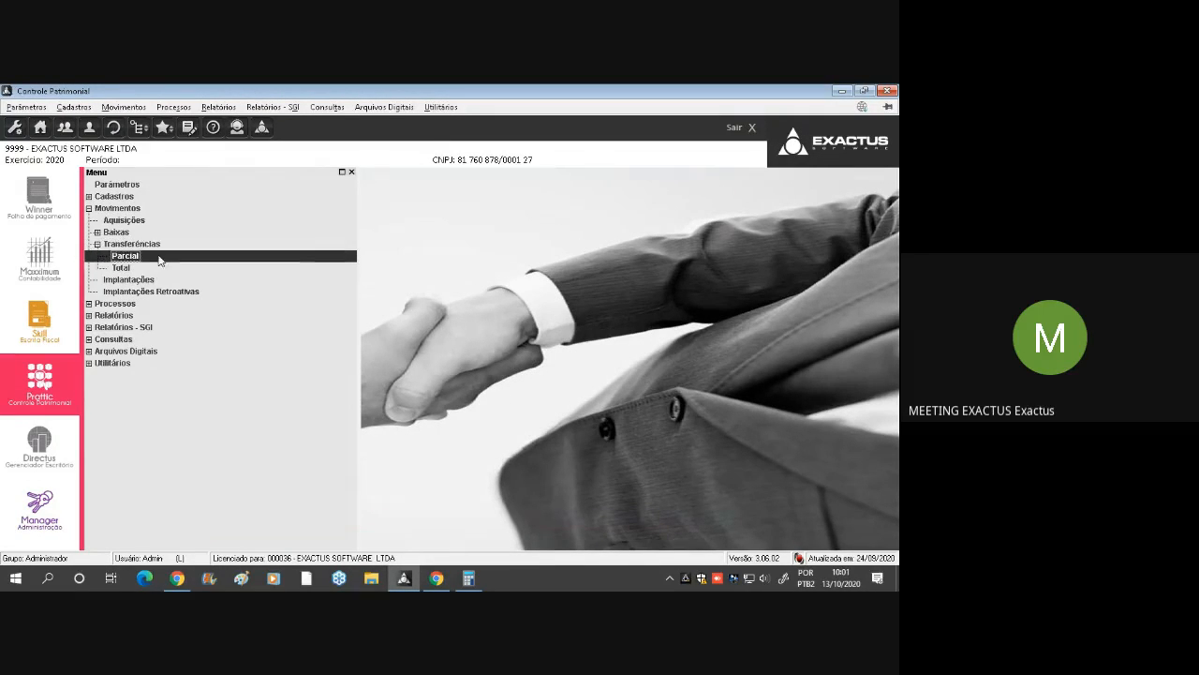
{"action": "double_click", "coordinate": [302, 260]}
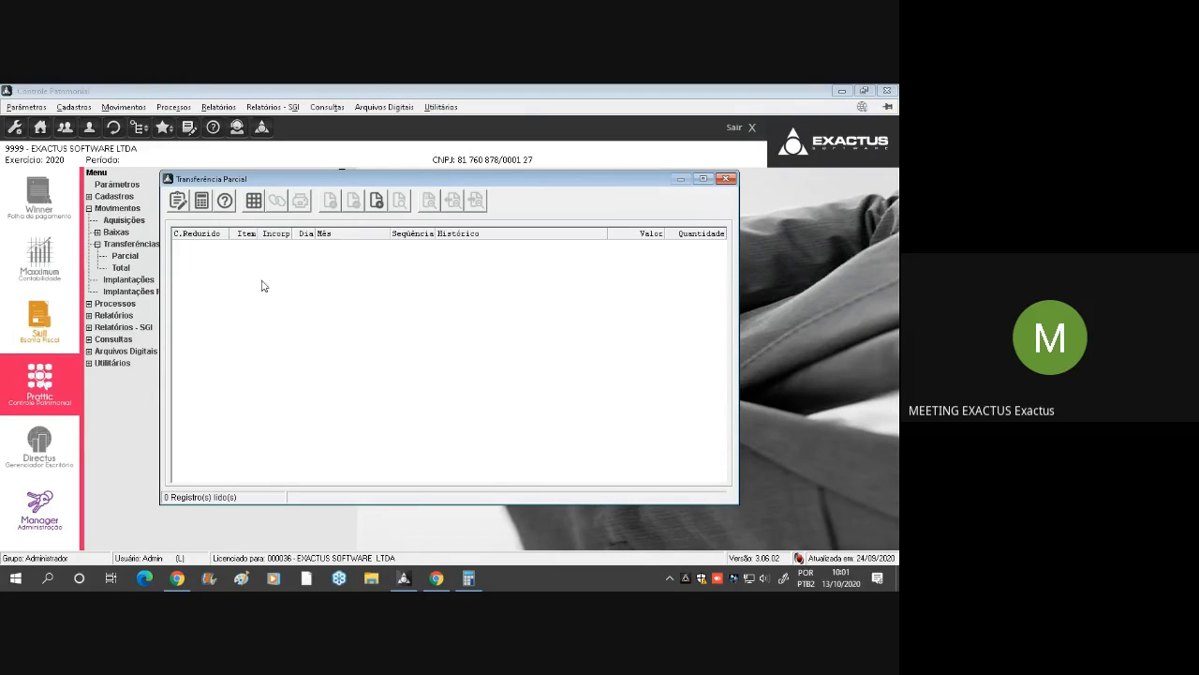
{"action": "left_click", "coordinate": [371, 203]}
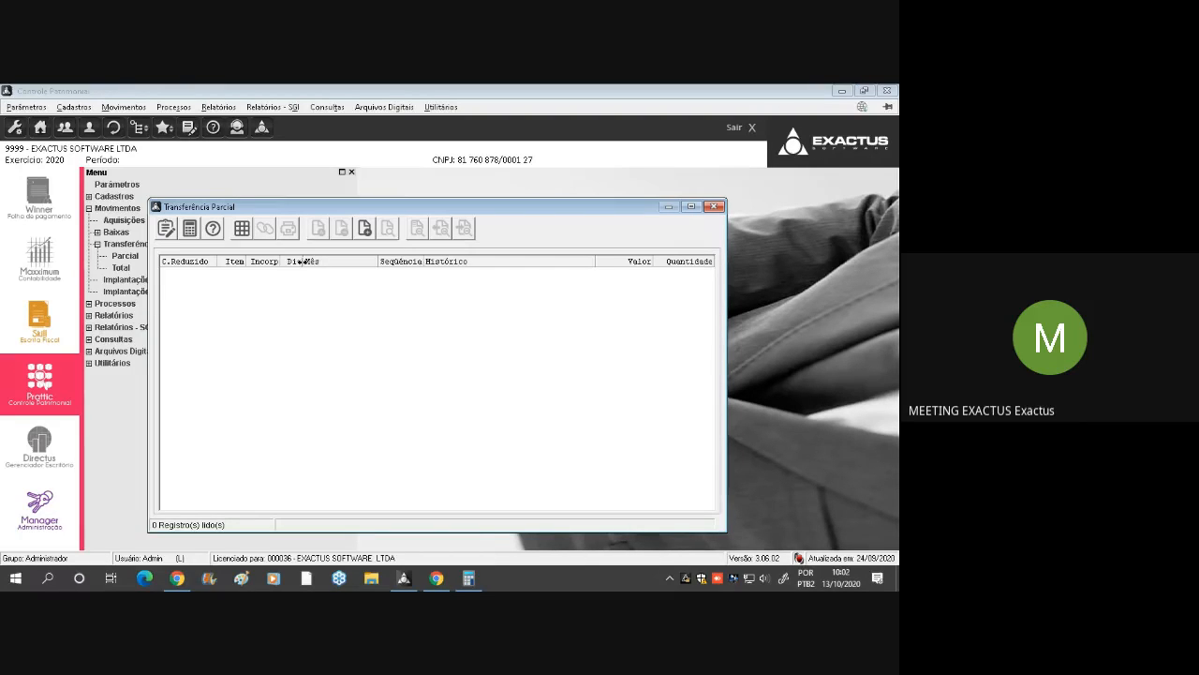
{"action": "left_click", "coordinate": [365, 228]}
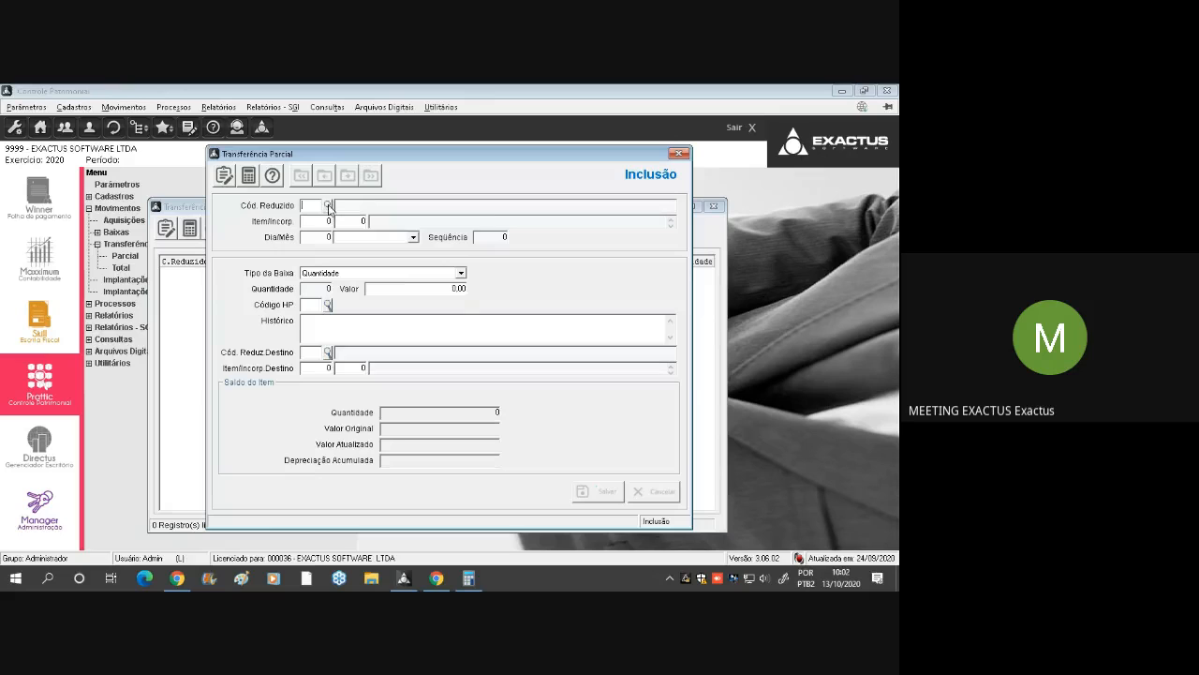
{"action": "key", "text": "F2"}
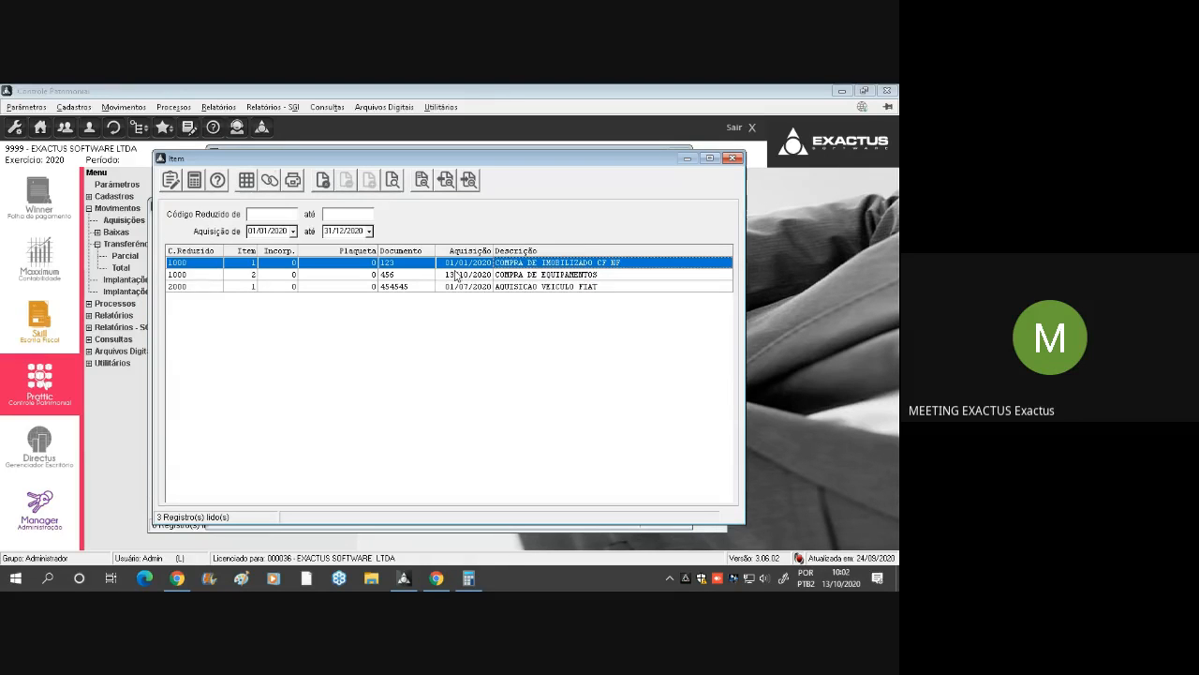
{"action": "double_click", "coordinate": [444, 275]}
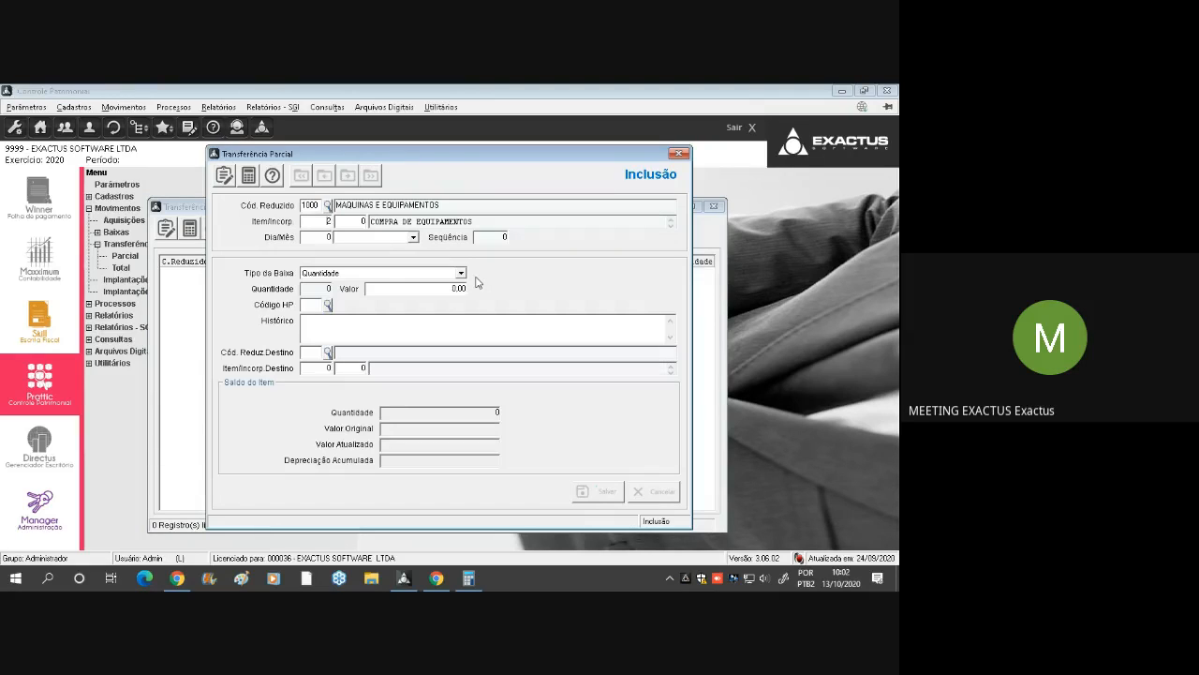
{"action": "type", "text": "30"}
{"action": "key", "text": "Tab"}
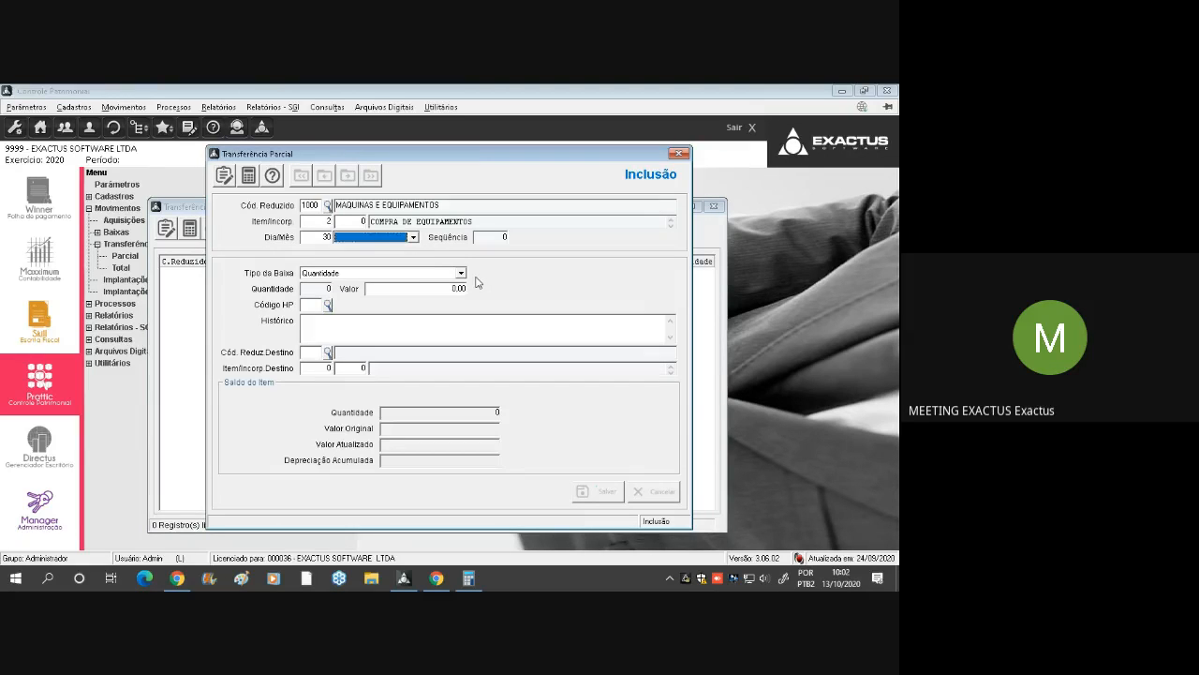
{"action": "type", "text": "11 Novembro"}
{"action": "key", "text": "Tab"}
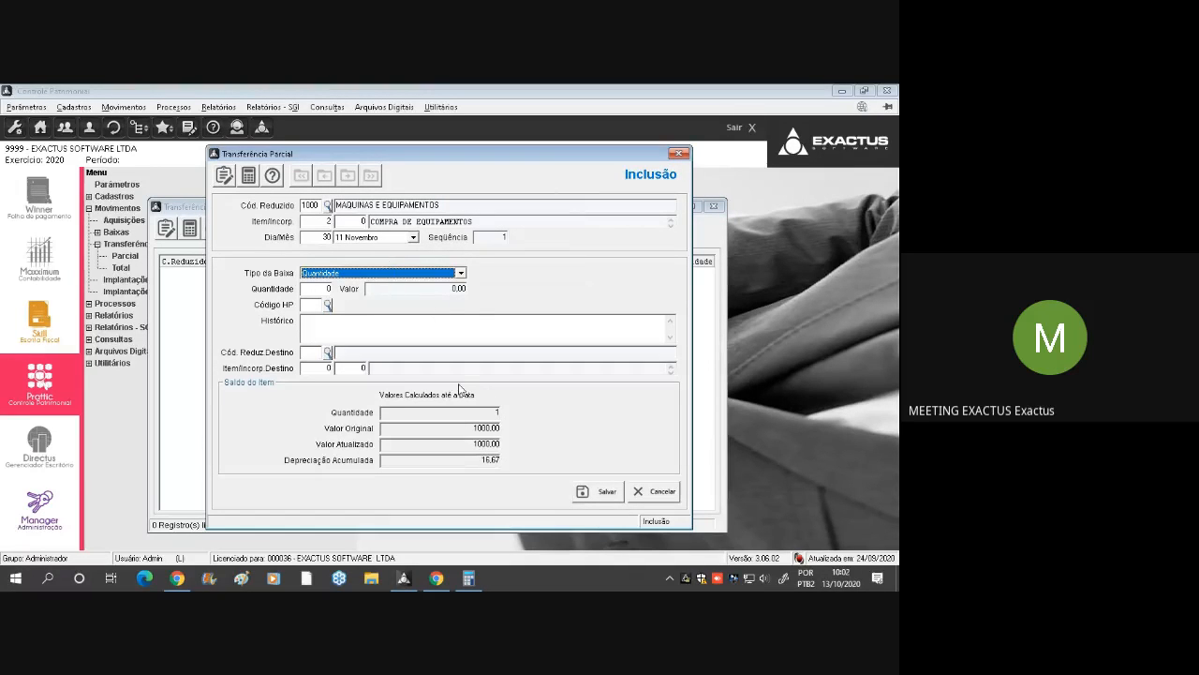
{"action": "key", "text": "Escape"}
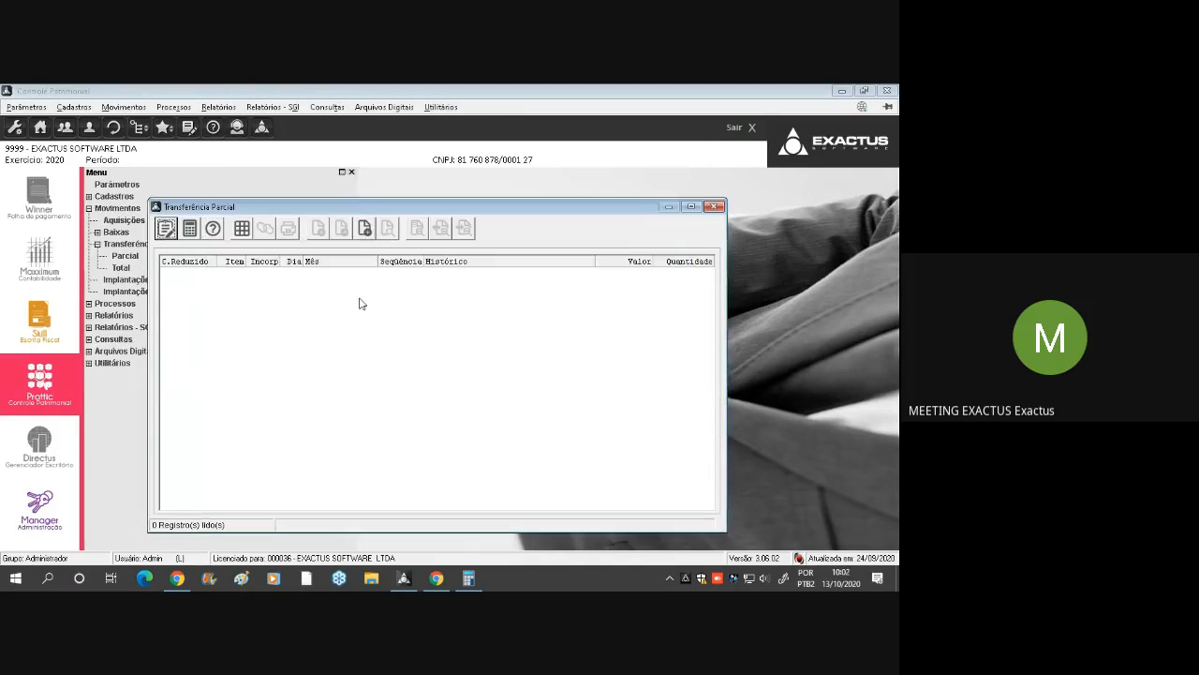
Start a new partial transfer for item 1, COMPRA DE IMOBILIZADO CF NF, of account 1000, dated 1 Novembro
{"action": "left_click", "coordinate": [368, 234]}
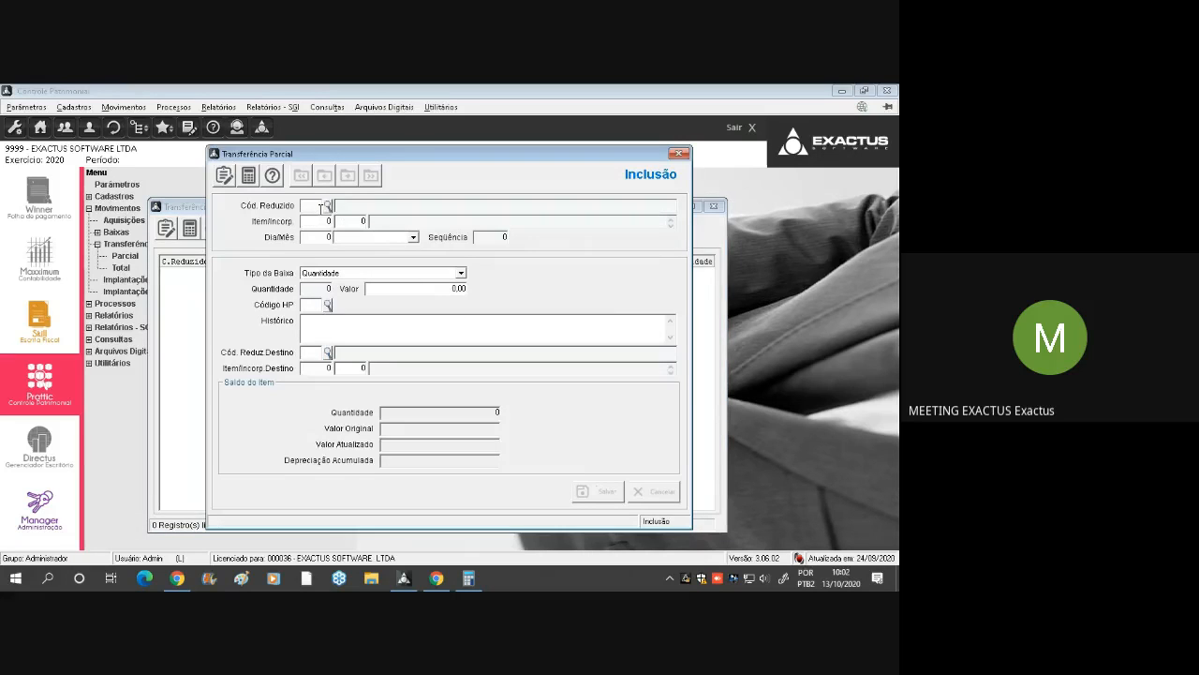
{"action": "left_click", "coordinate": [328, 207]}
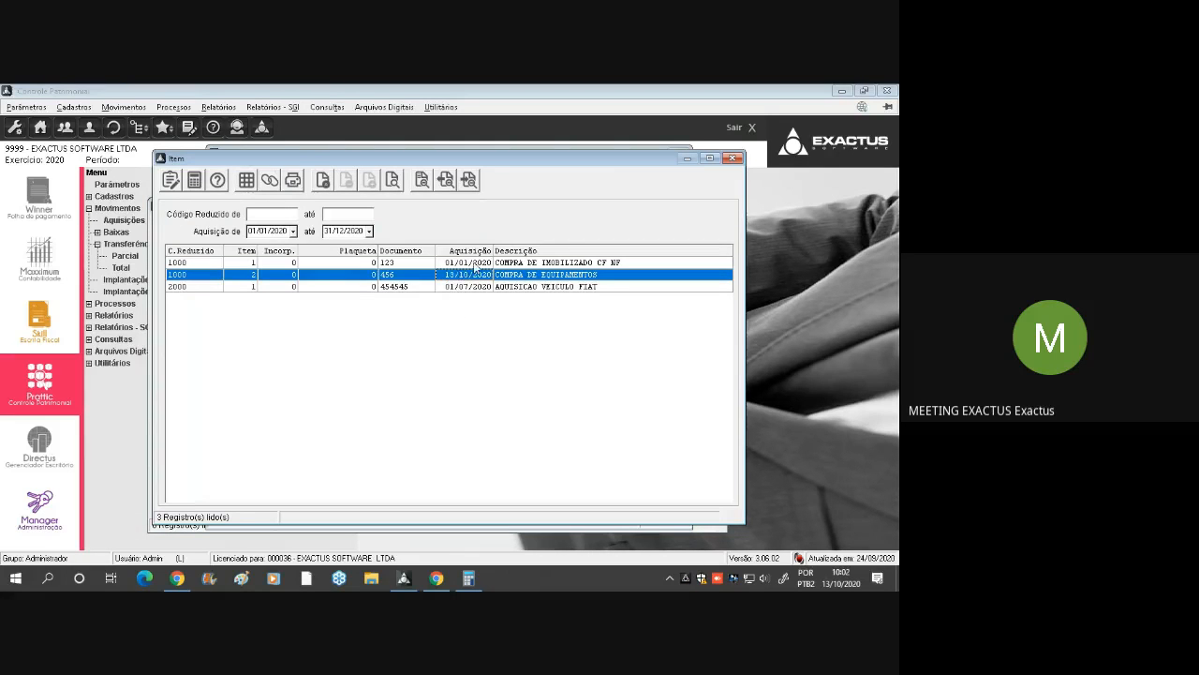
{"action": "double_click", "coordinate": [475, 263]}
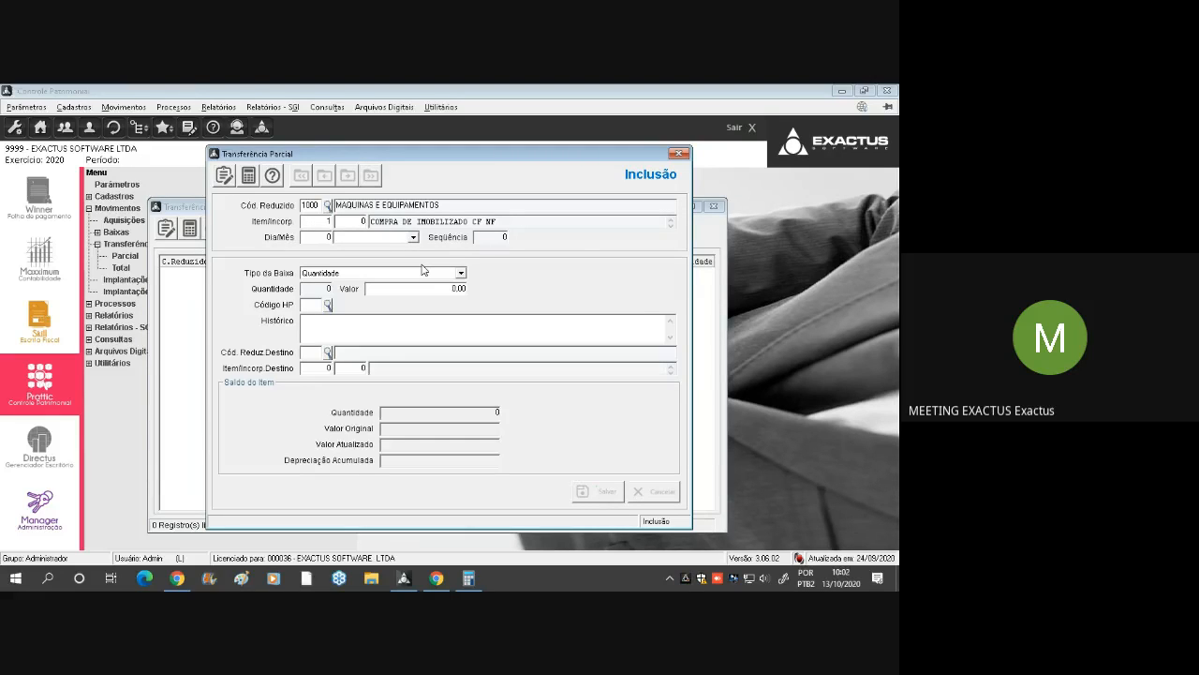
{"action": "key", "text": "Tab"}
{"action": "type", "text": "11"}
{"action": "key", "text": "Tab"}
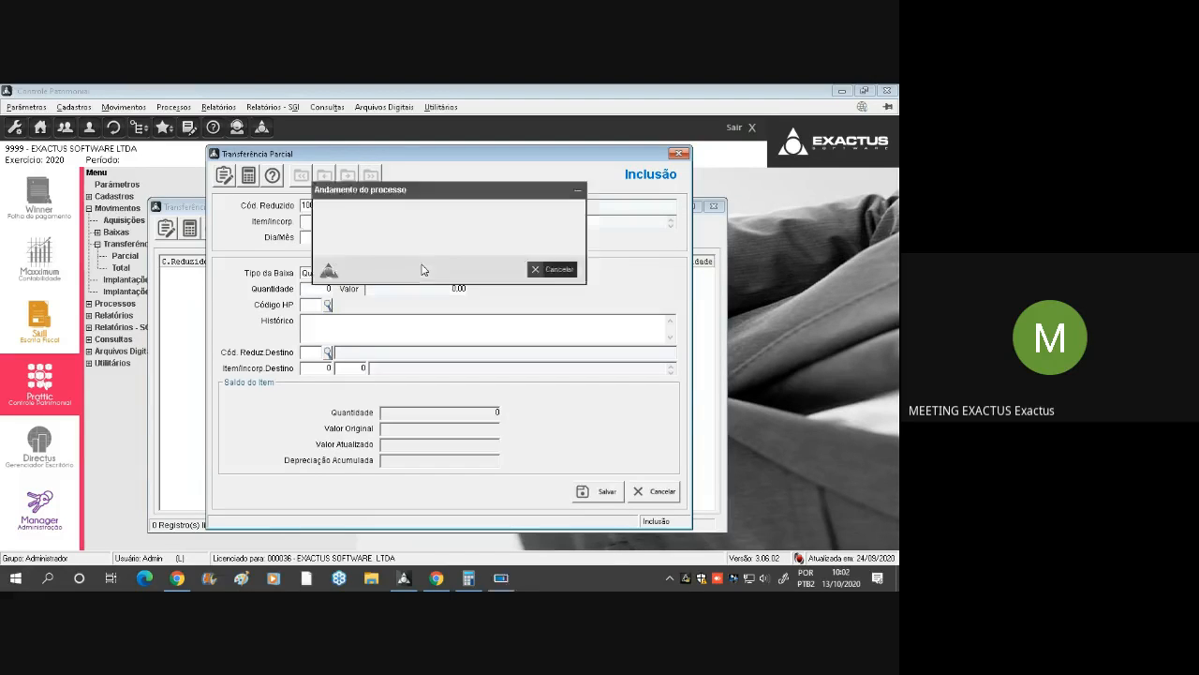
Set the transfer quantity to 2, the Histórico to TRANSFERENCIA NESTA DATA and the destination to item 2, COMPRA DE EQUIPAMENTOS, of account 1000
{"action": "key", "text": "Tab"}
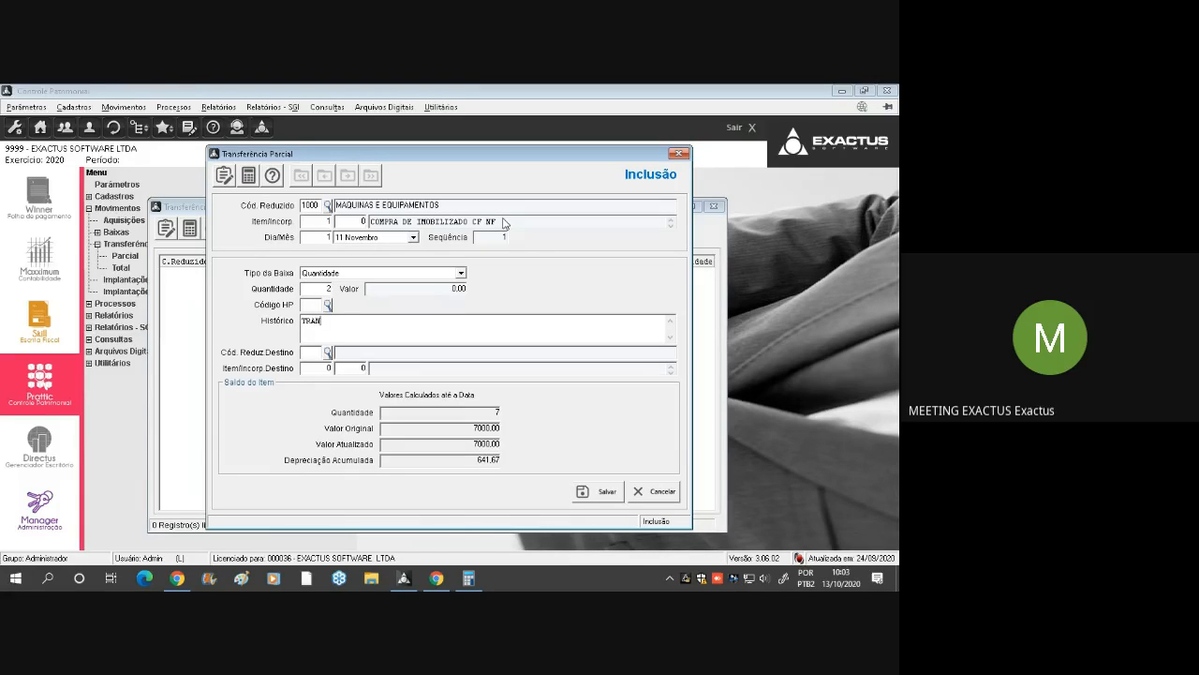
{"action": "type", "text": "SFERENCIA NESTA DATA"}
{"action": "key", "text": "F2"}
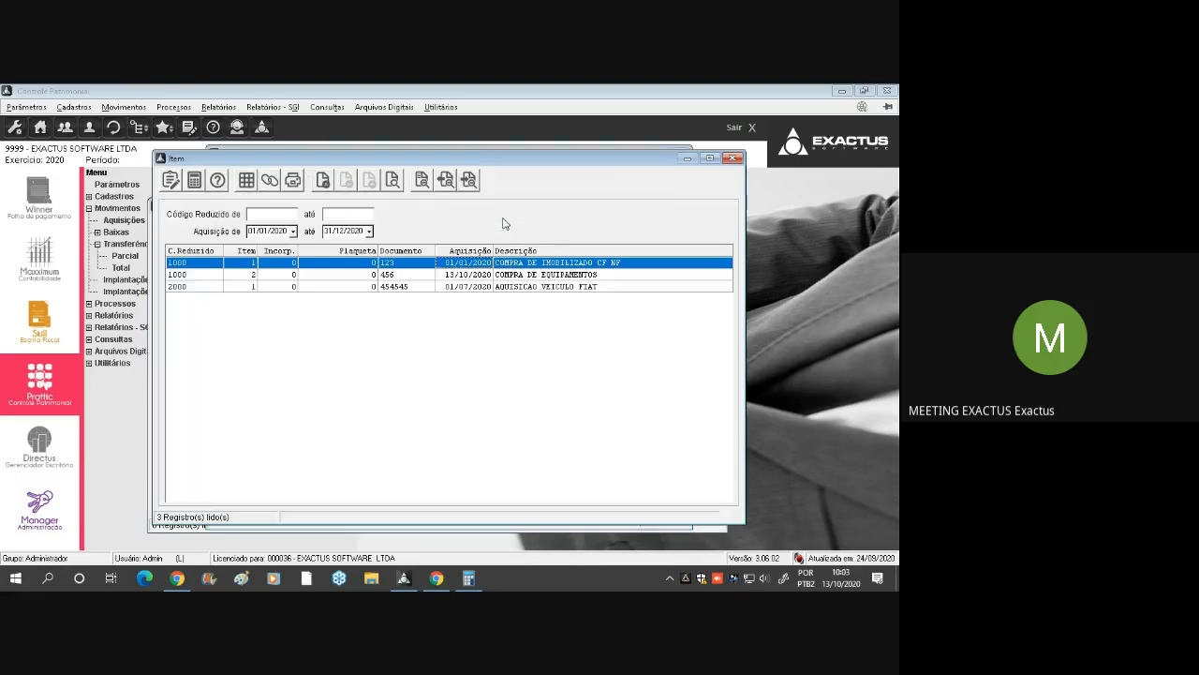
{"action": "double_click", "coordinate": [386, 275]}
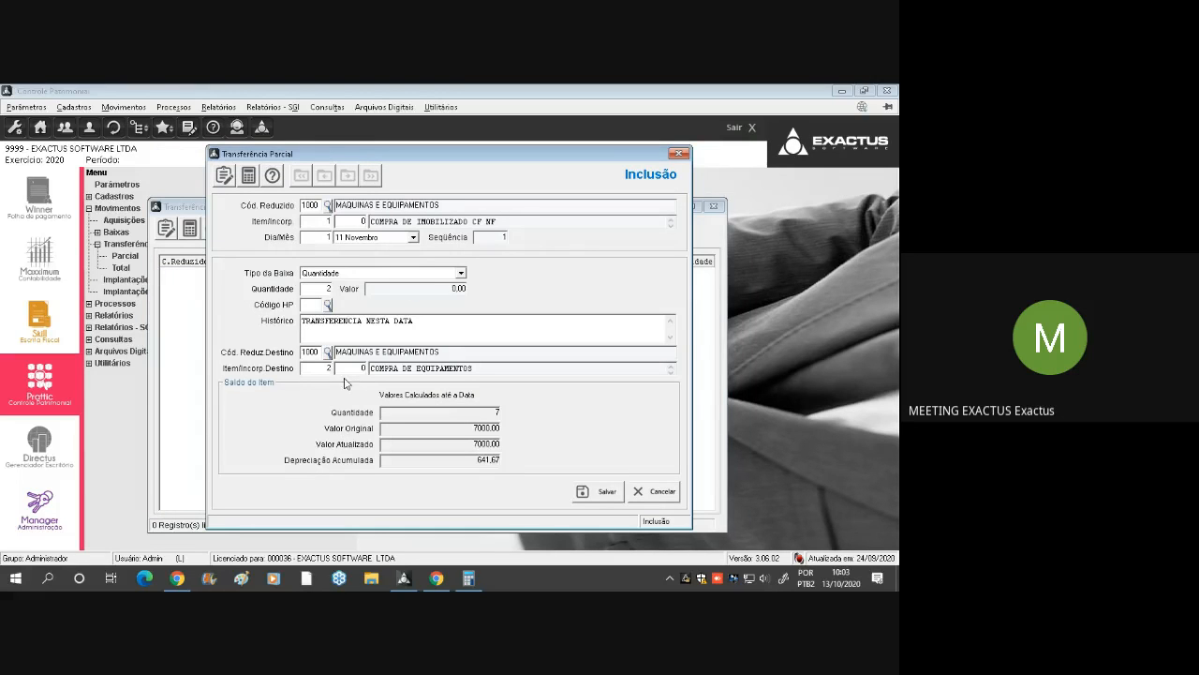
Save the partial transfer and close the Transferência Parcial form and list
{"action": "left_click", "coordinate": [599, 494]}
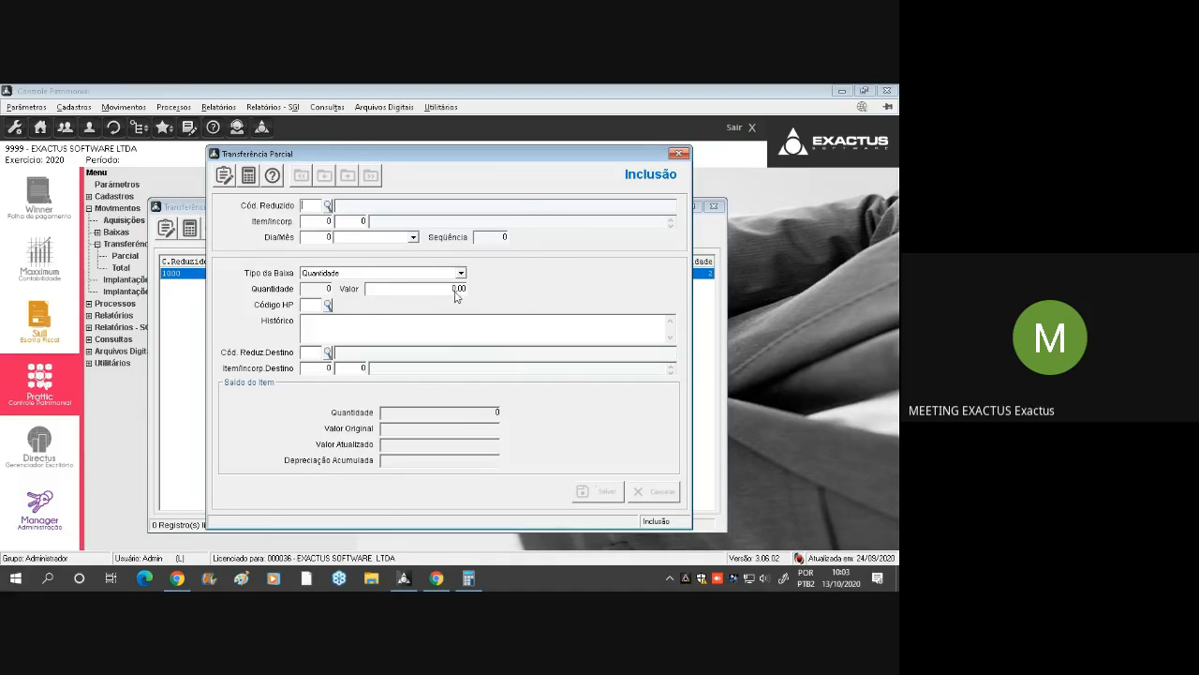
{"action": "key", "text": "Escape"}
{"action": "key", "text": "Escape"}
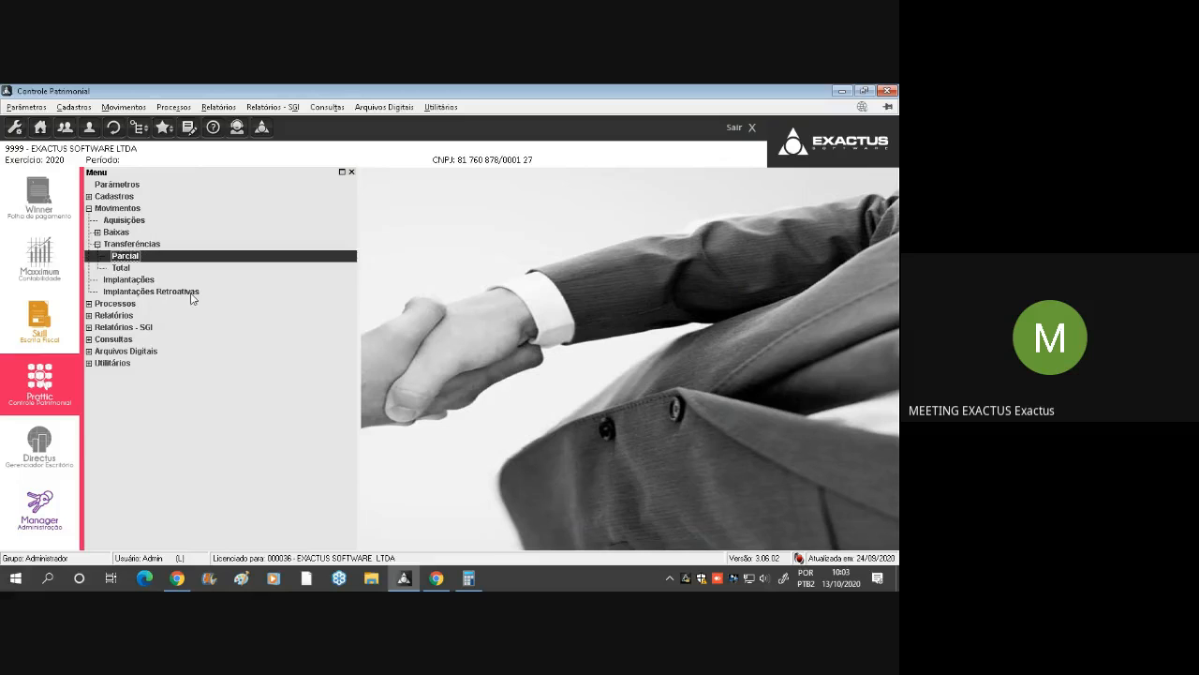
Open item 2, COMPRA DE EQUIPAMENTOS, from the Cadastros item list, review its SPED, insurer and complementary data, and close the record
{"action": "double_click", "coordinate": [116, 198]}
{"action": "double_click", "coordinate": [118, 233]}
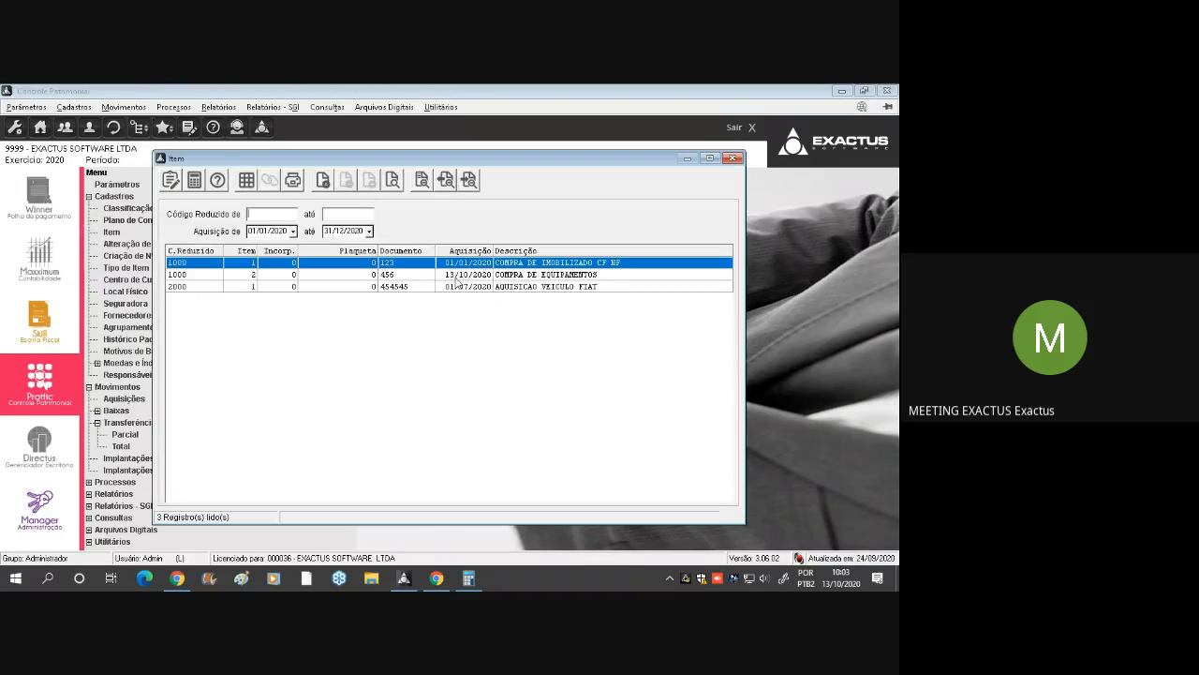
{"action": "left_click", "coordinate": [459, 277]}
{"action": "double_click", "coordinate": [459, 276]}
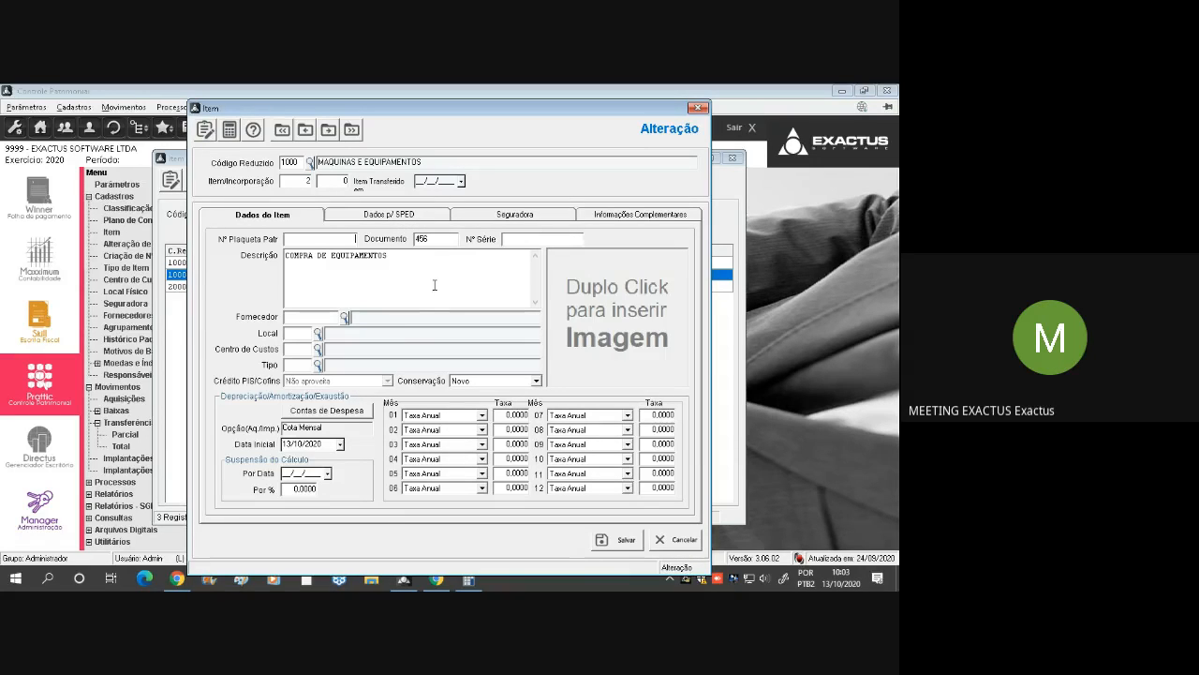
{"action": "left_click", "coordinate": [413, 215]}
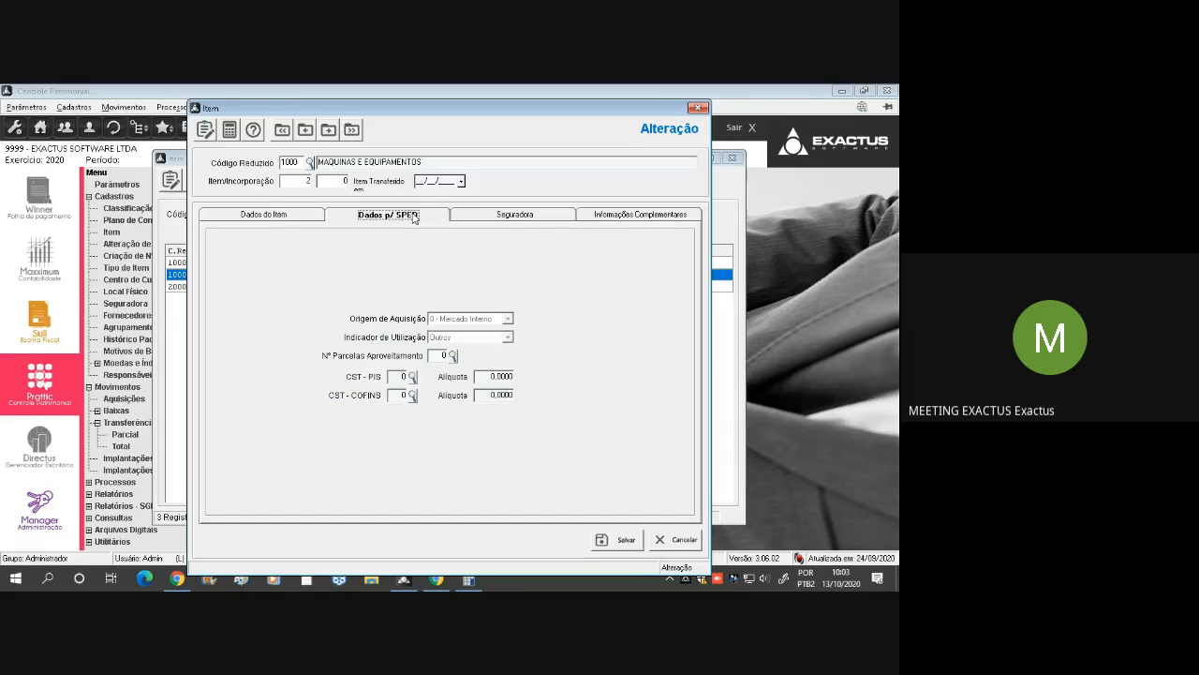
{"action": "left_click", "coordinate": [514, 215]}
{"action": "left_click", "coordinate": [647, 216]}
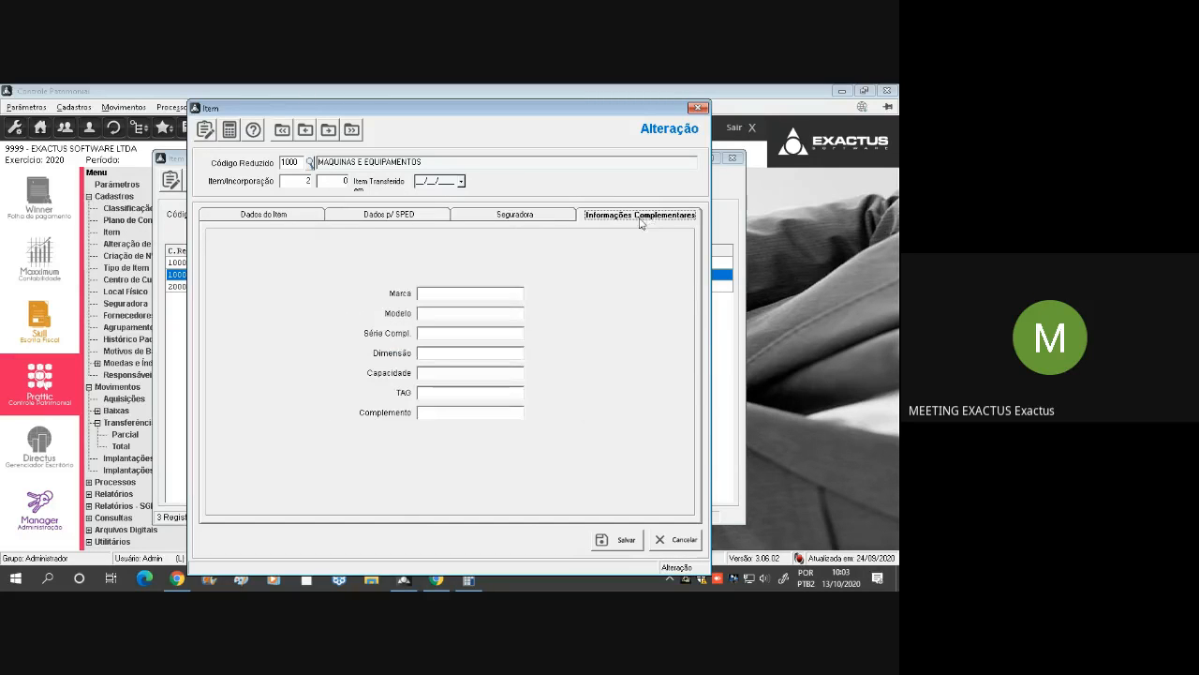
{"action": "key", "text": "Escape"}
Open item 1, COMPRA DE IMOBILIZADO CF NF, compare it with the following record, then close the item windows and collapse Cadastros
{"action": "double_click", "coordinate": [366, 264]}
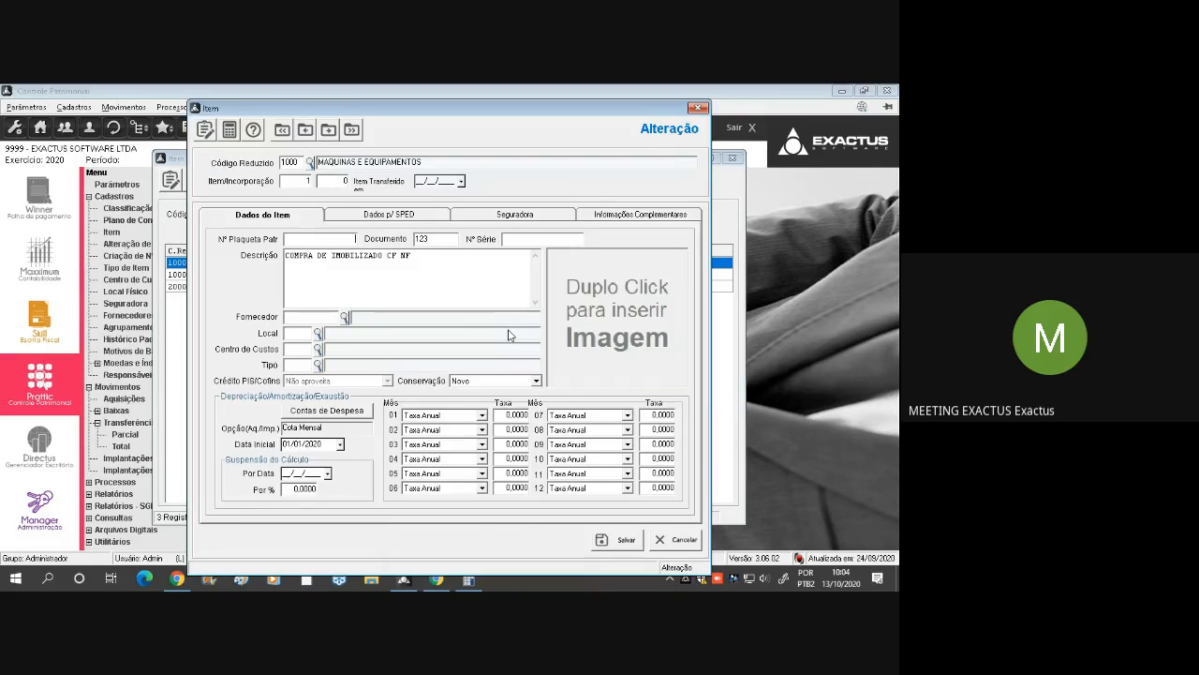
{"action": "key", "text": "Page_Down"}
{"action": "key", "text": "Page_Down"}
{"action": "key", "text": "Page_Up"}
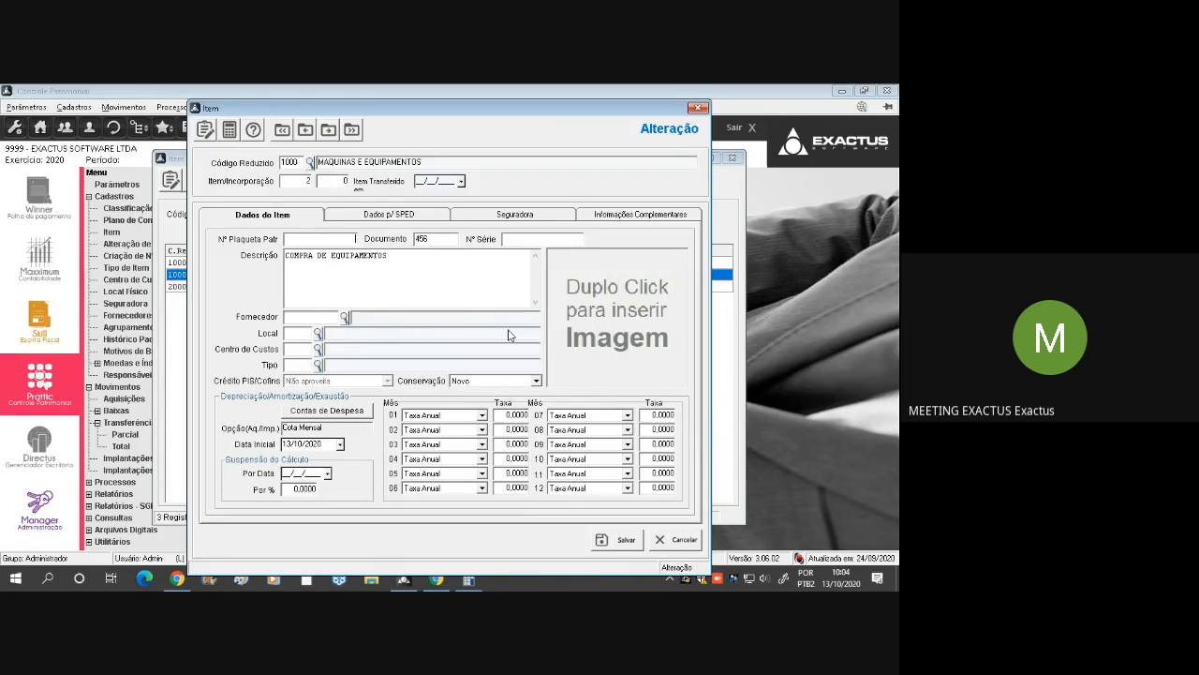
{"action": "key", "text": "Page_Up"}
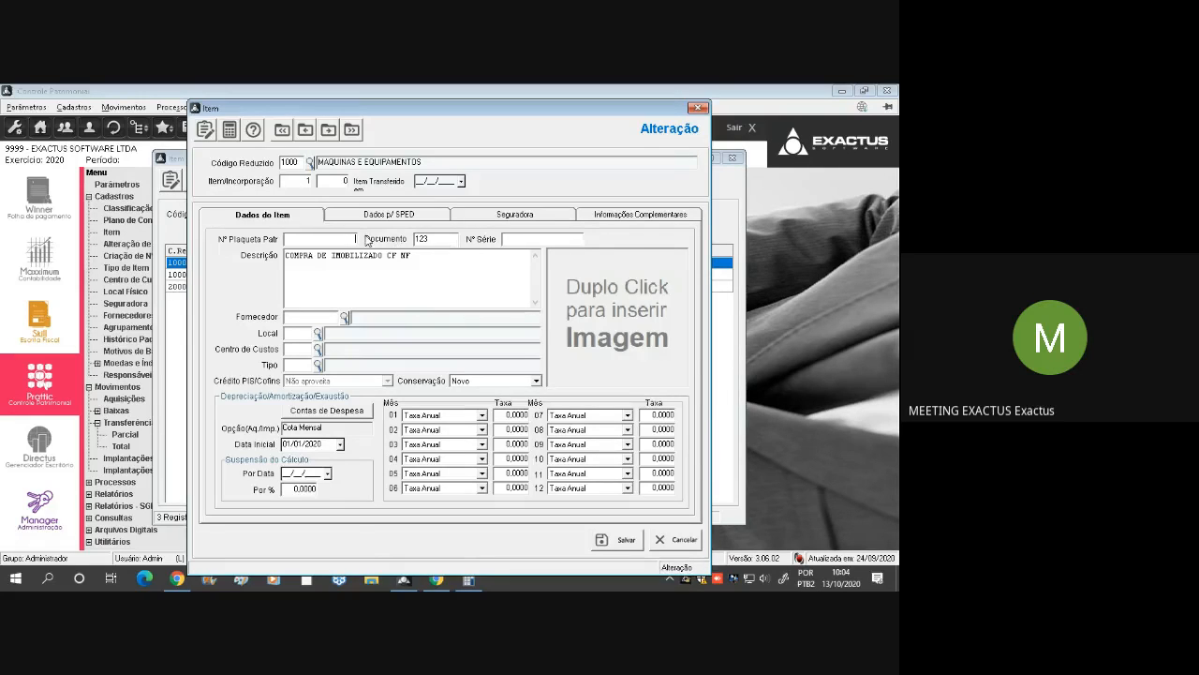
{"action": "key", "text": "Escape"}
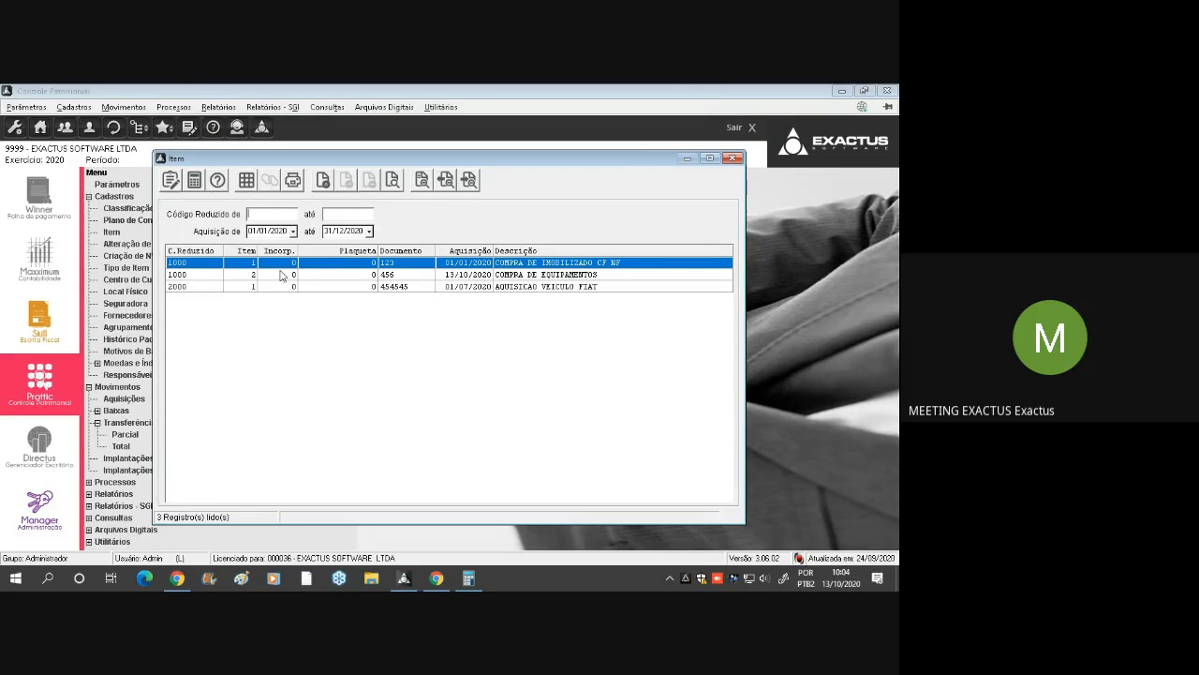
{"action": "key", "text": "Escape"}
{"action": "double_click", "coordinate": [136, 198]}
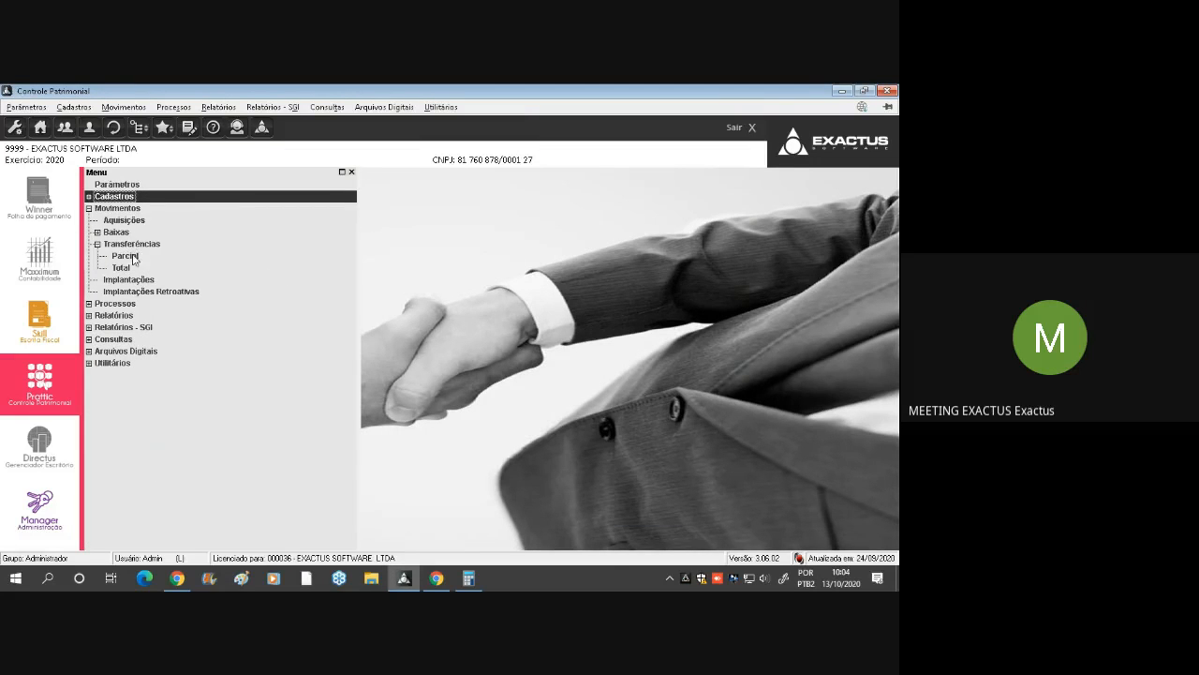
Open a blank Transferência Total entry, view the items available for its Cód. Reduzido and close the item list without choosing one
{"action": "double_click", "coordinate": [125, 268]}
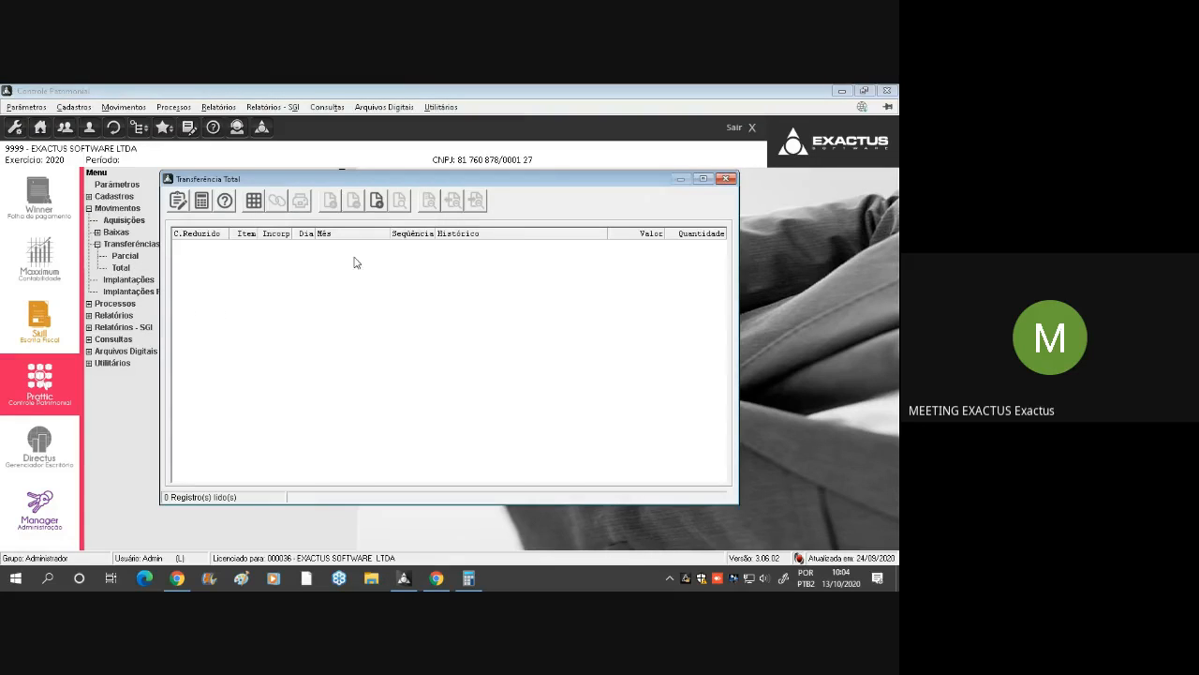
{"action": "left_click", "coordinate": [376, 199]}
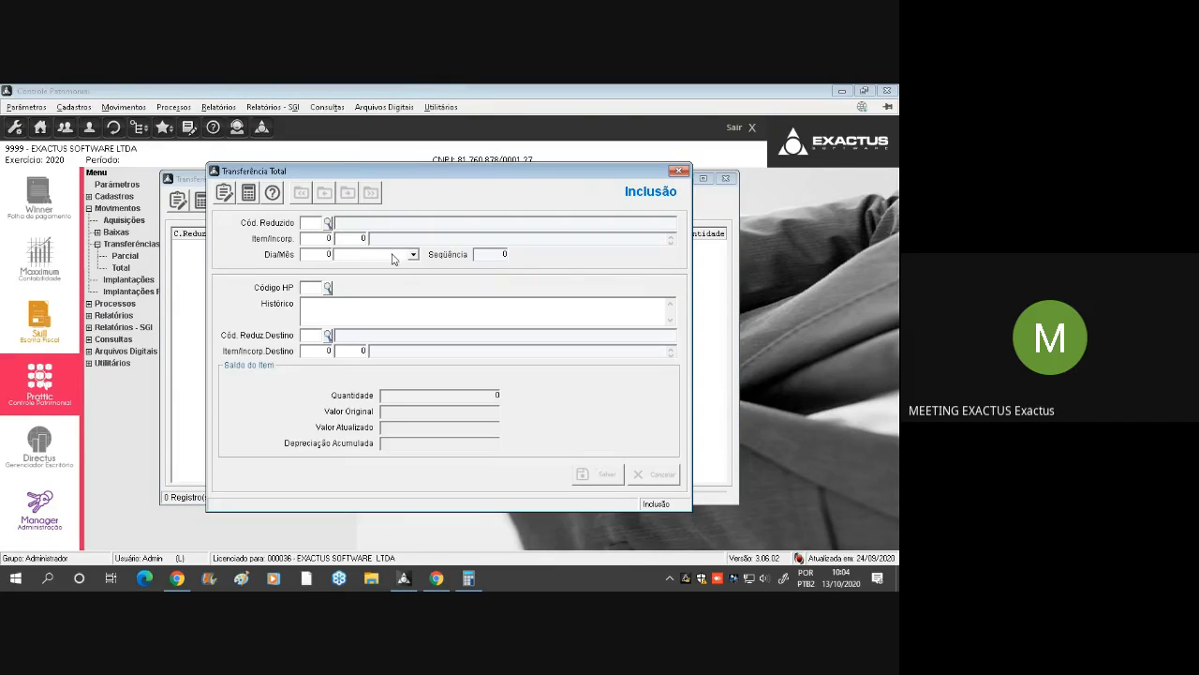
{"action": "left_click", "coordinate": [328, 224]}
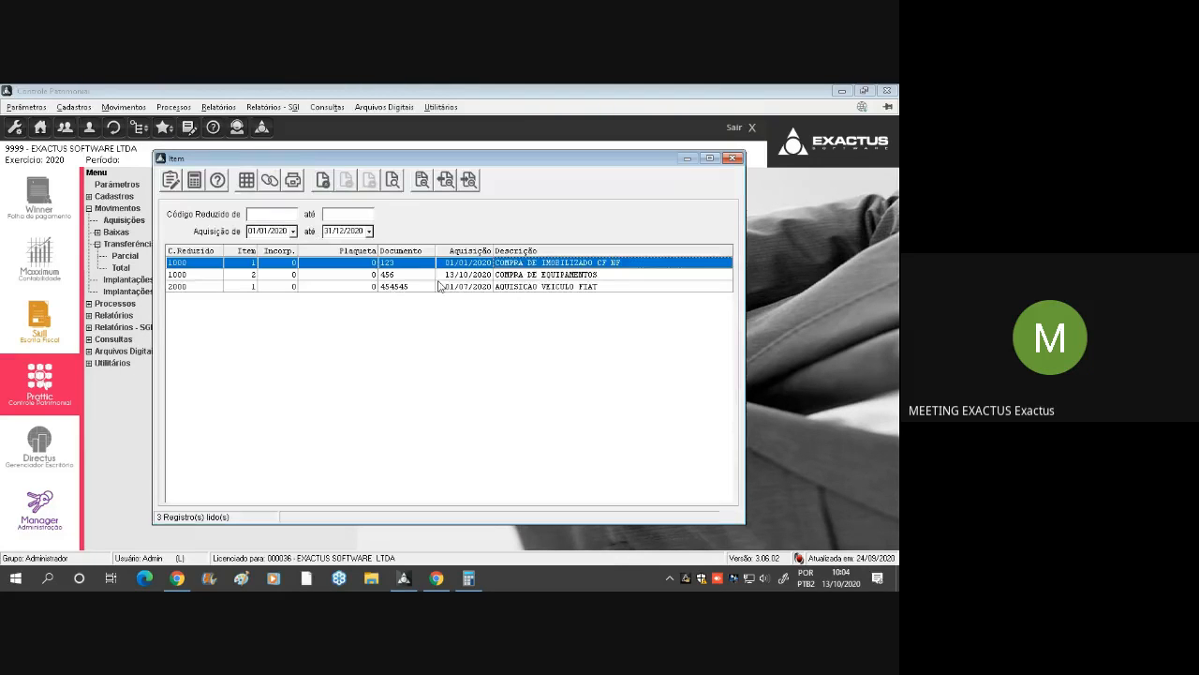
{"action": "left_click_drag", "start_coordinate": [611, 159], "coordinate": [698, 380]}
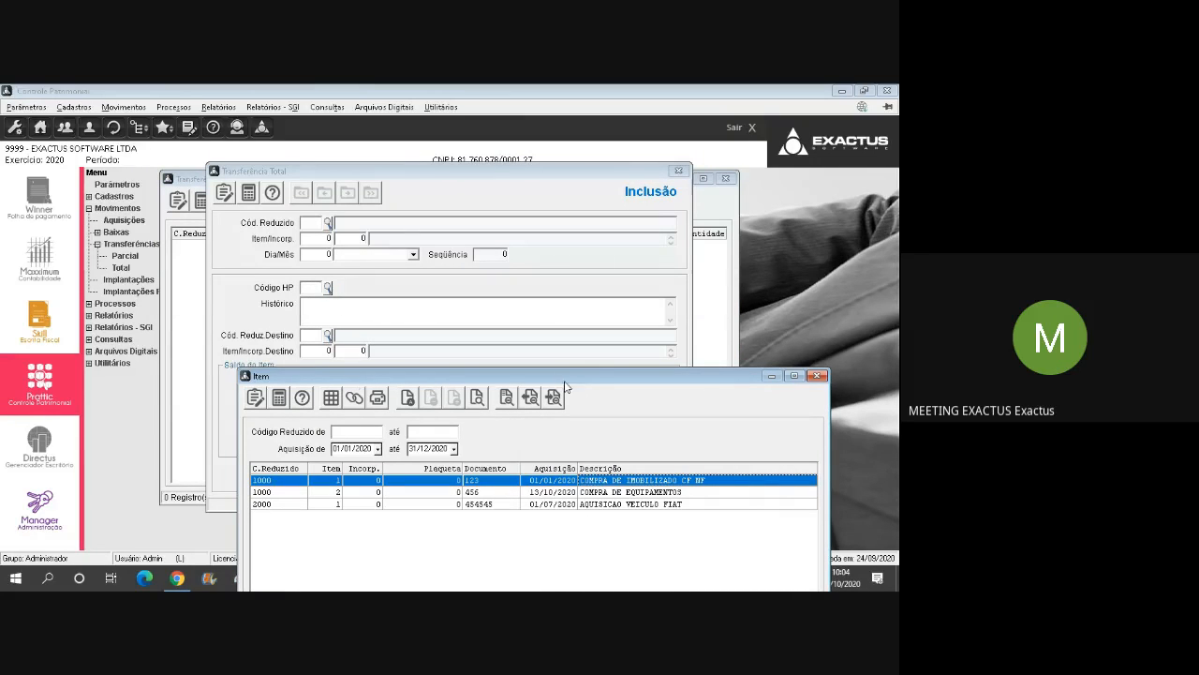
{"action": "left_click_drag", "start_coordinate": [564, 379], "coordinate": [494, 180]}
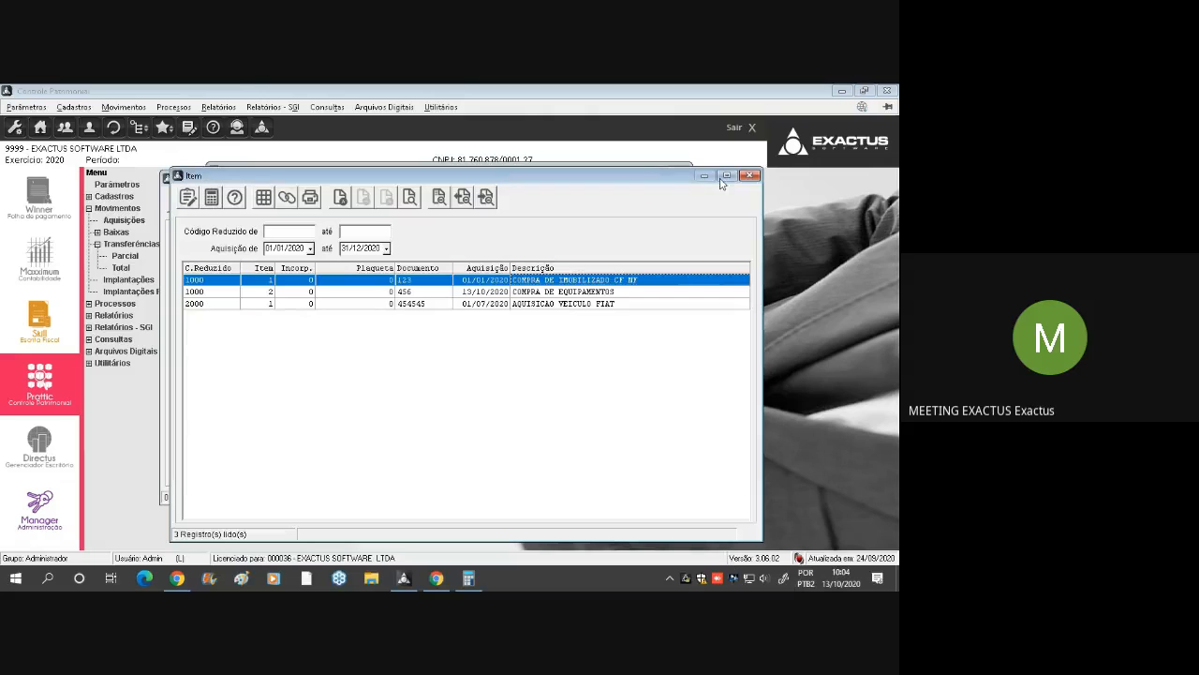
{"action": "left_click", "coordinate": [749, 176]}
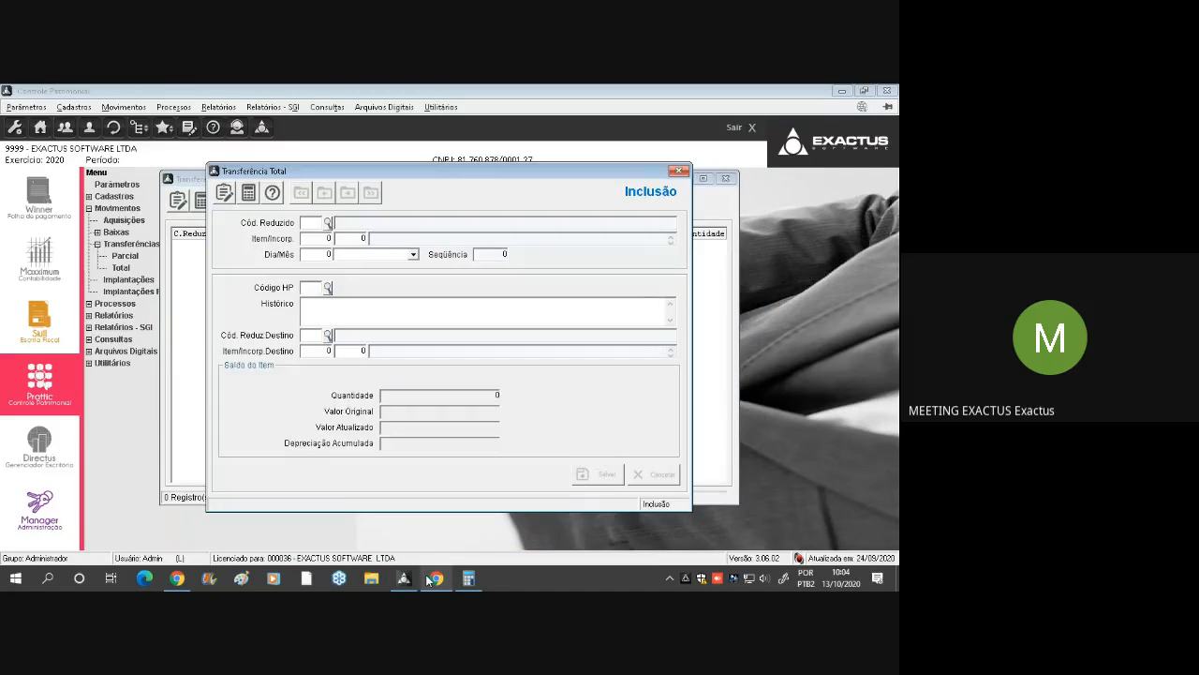
Switch to Google Meet, admit the waiting participant to the meeting and return to Controle Patrimonial
{"action": "left_click", "coordinate": [435, 577]}
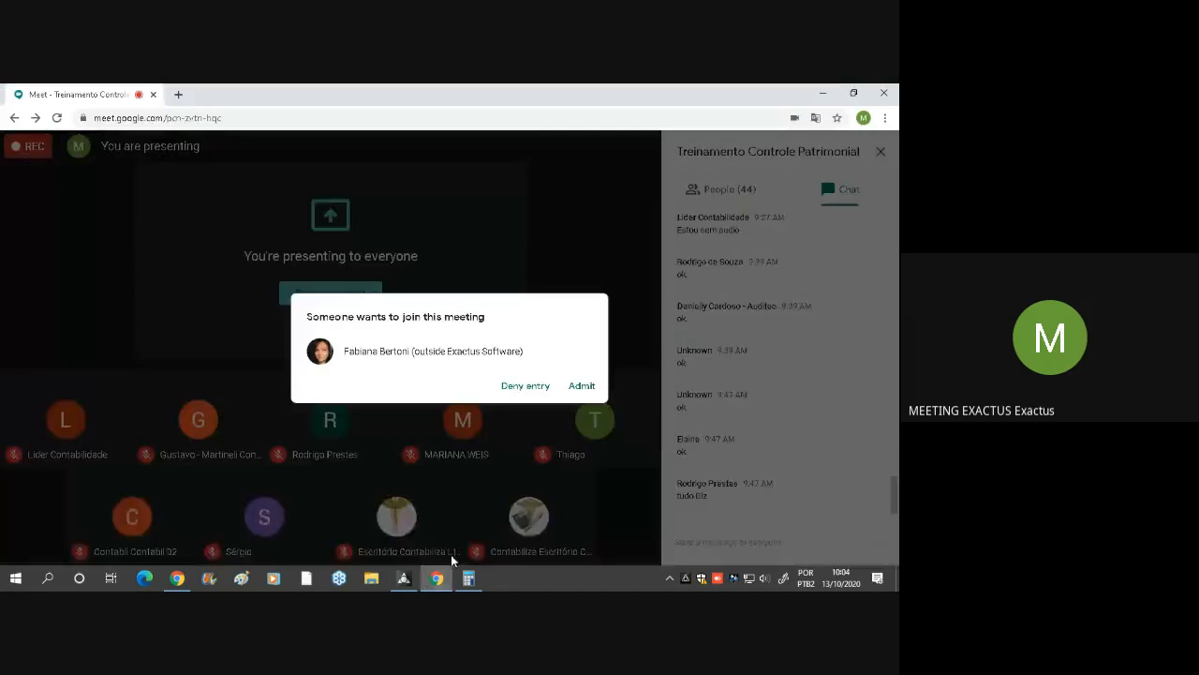
{"action": "left_click", "coordinate": [582, 386]}
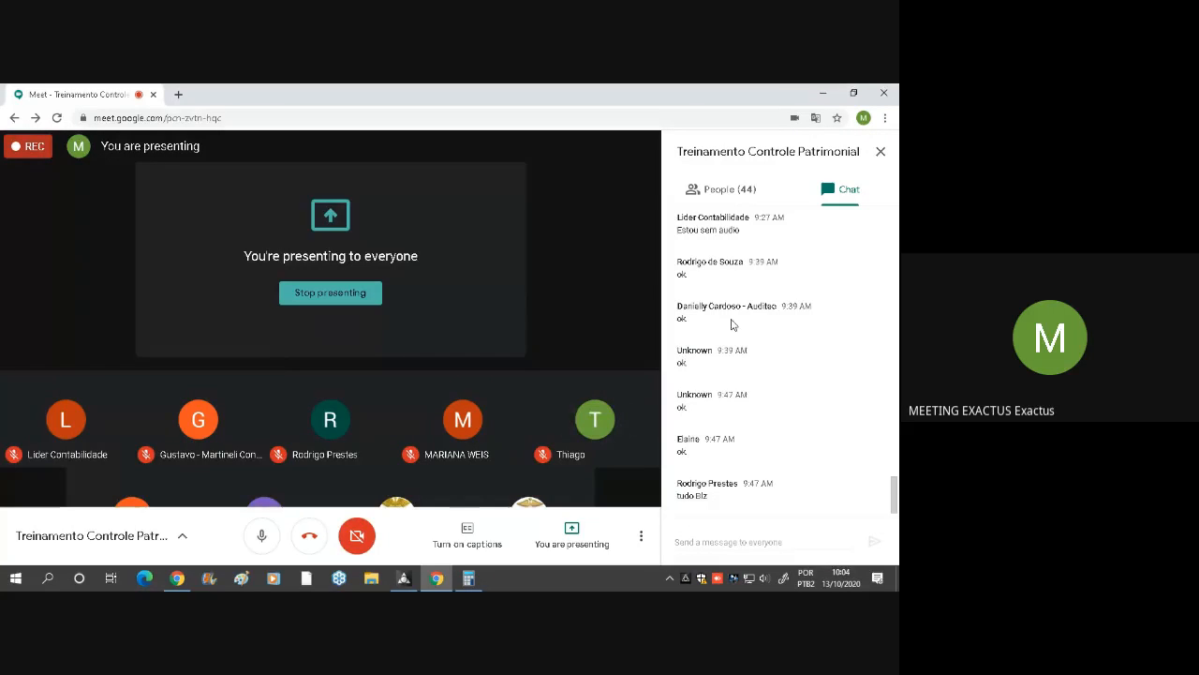
{"action": "left_click", "coordinate": [403, 577]}
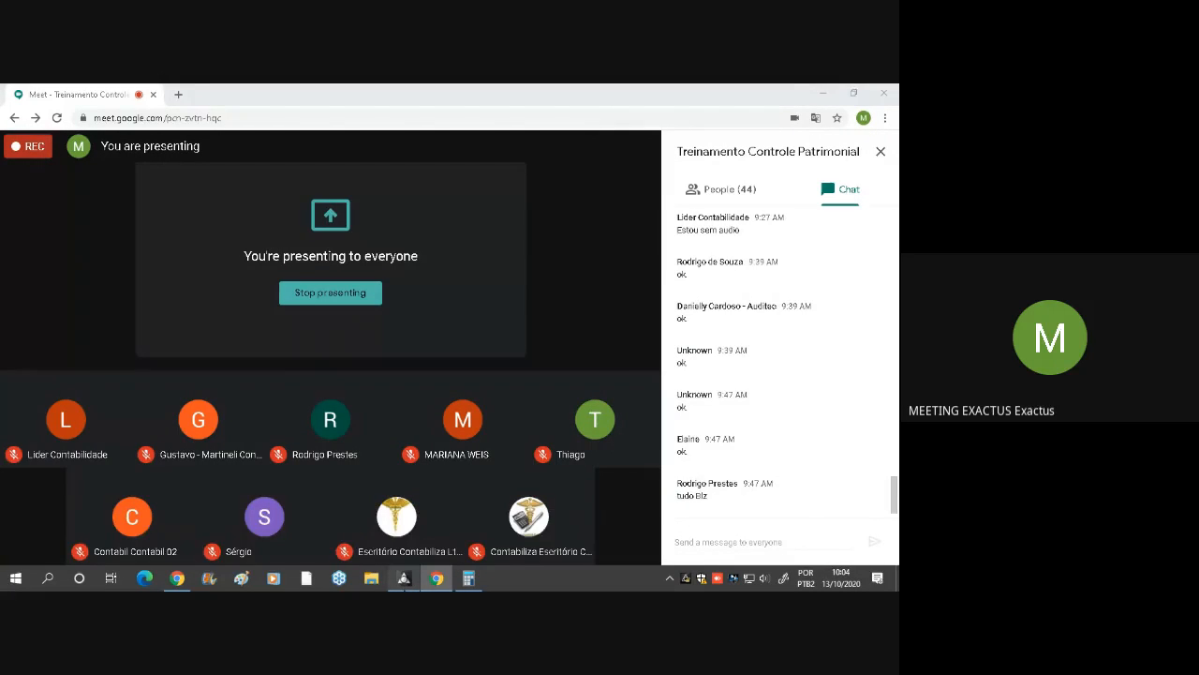
Close the blank Transferência Total form and its list, and collapse the Transferências group
{"action": "key", "text": "Escape"}
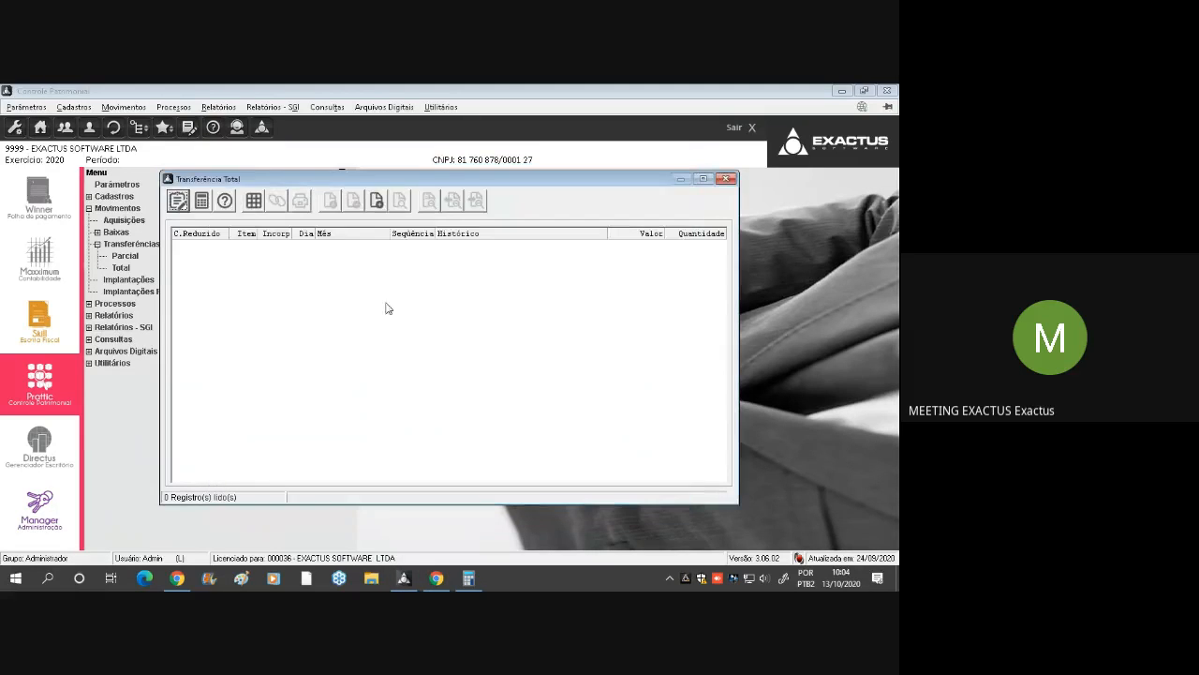
{"action": "key", "text": "Escape"}
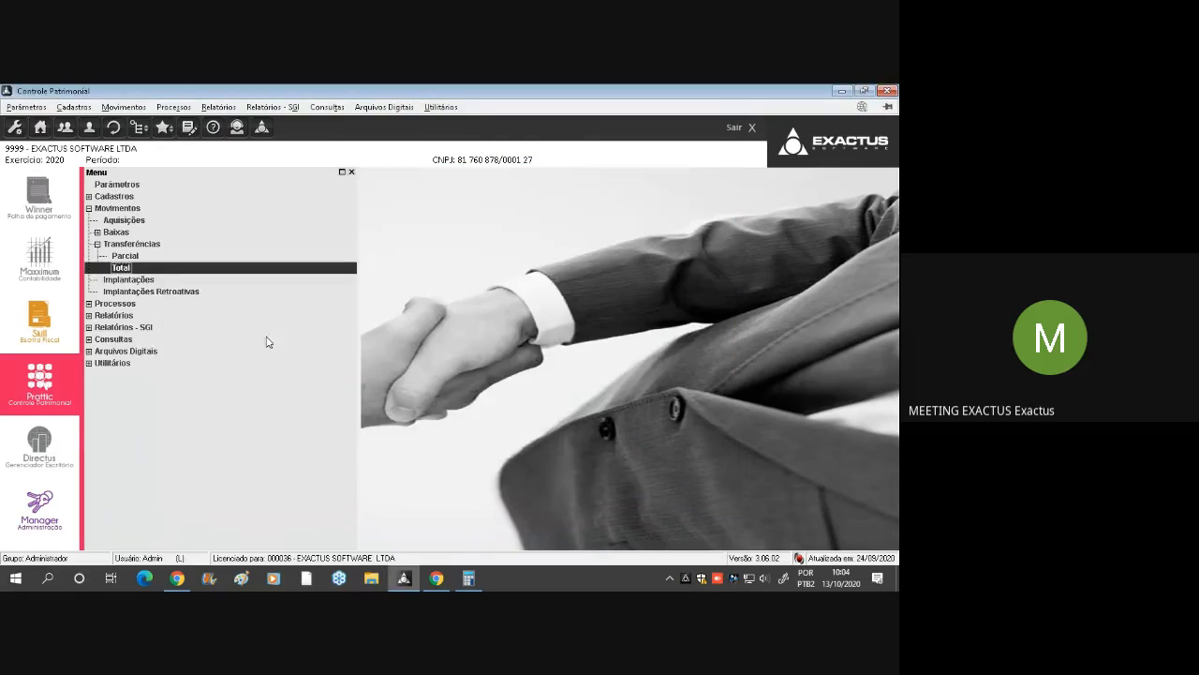
{"action": "left_click", "coordinate": [141, 246]}
{"action": "double_click", "coordinate": [141, 245]}
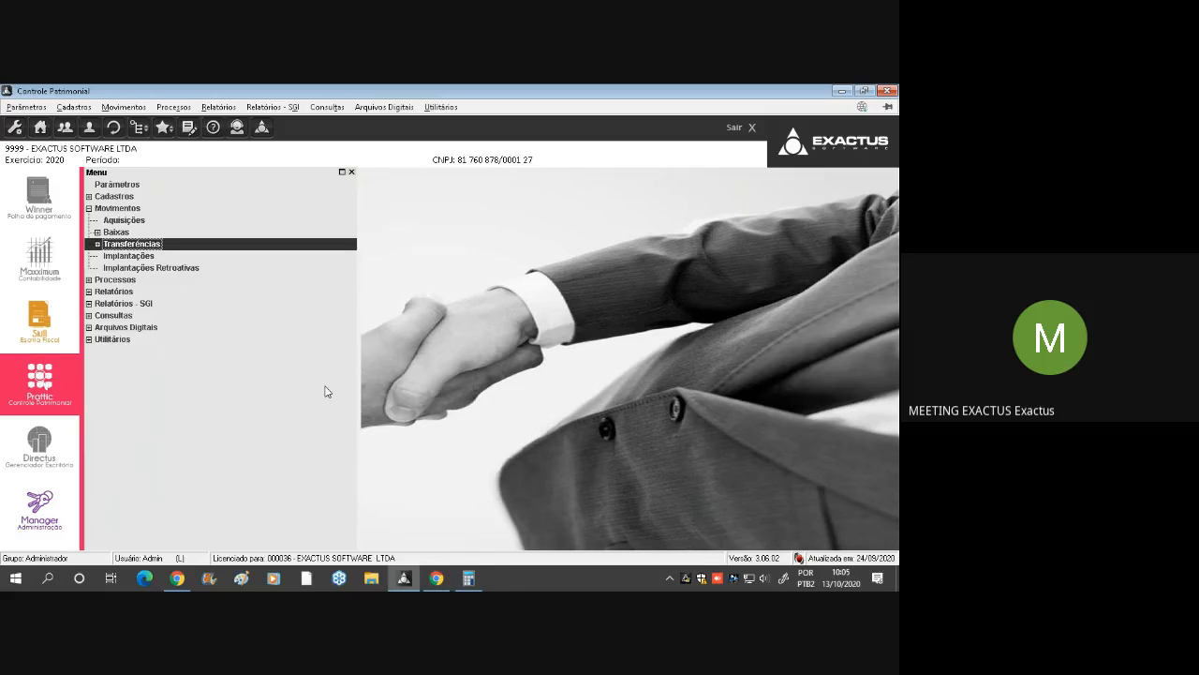
Switch to Google Meet, check the training chat for participants' messages and return to Controle Patrimonial
{"action": "left_click", "coordinate": [436, 578]}
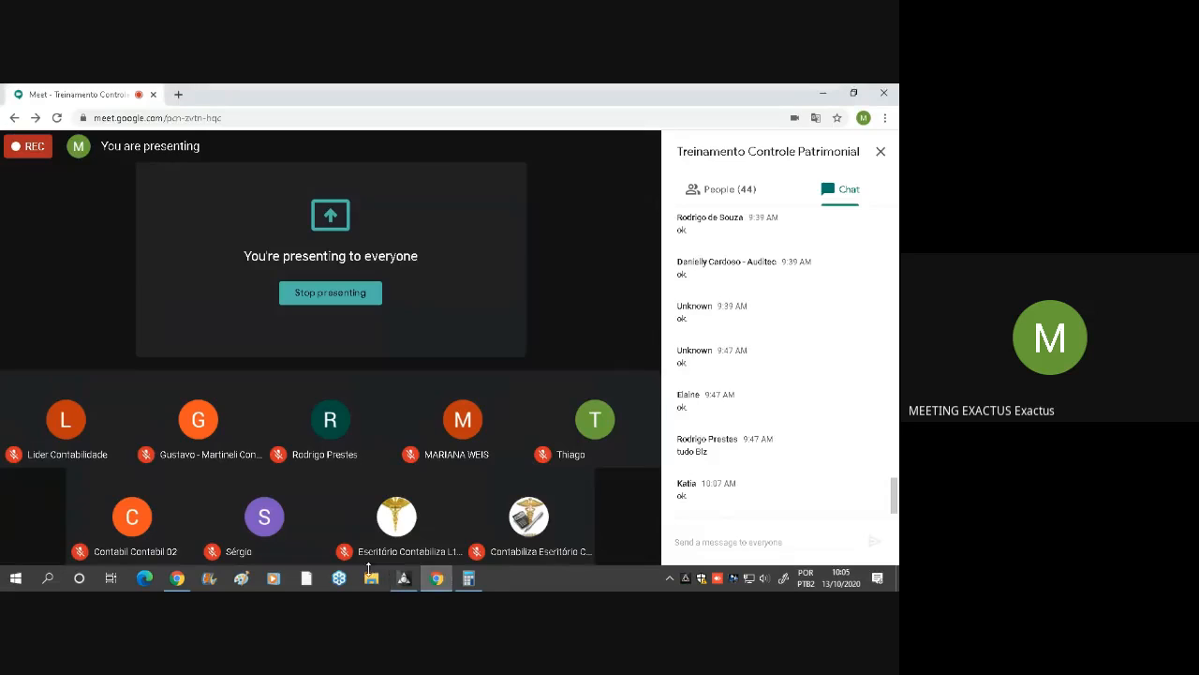
{"action": "scroll", "coordinate": [764, 389], "scroll_direction": "up", "scroll_amount": 3}
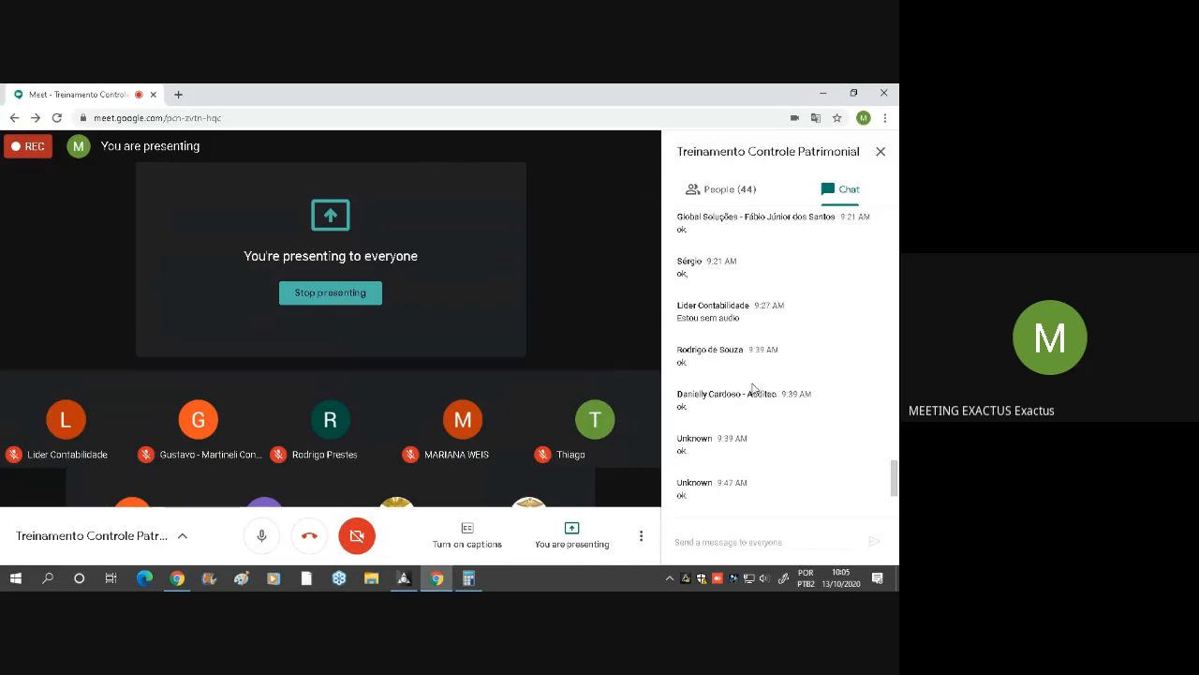
{"action": "scroll", "coordinate": [774, 387], "scroll_direction": "down", "scroll_amount": 3}
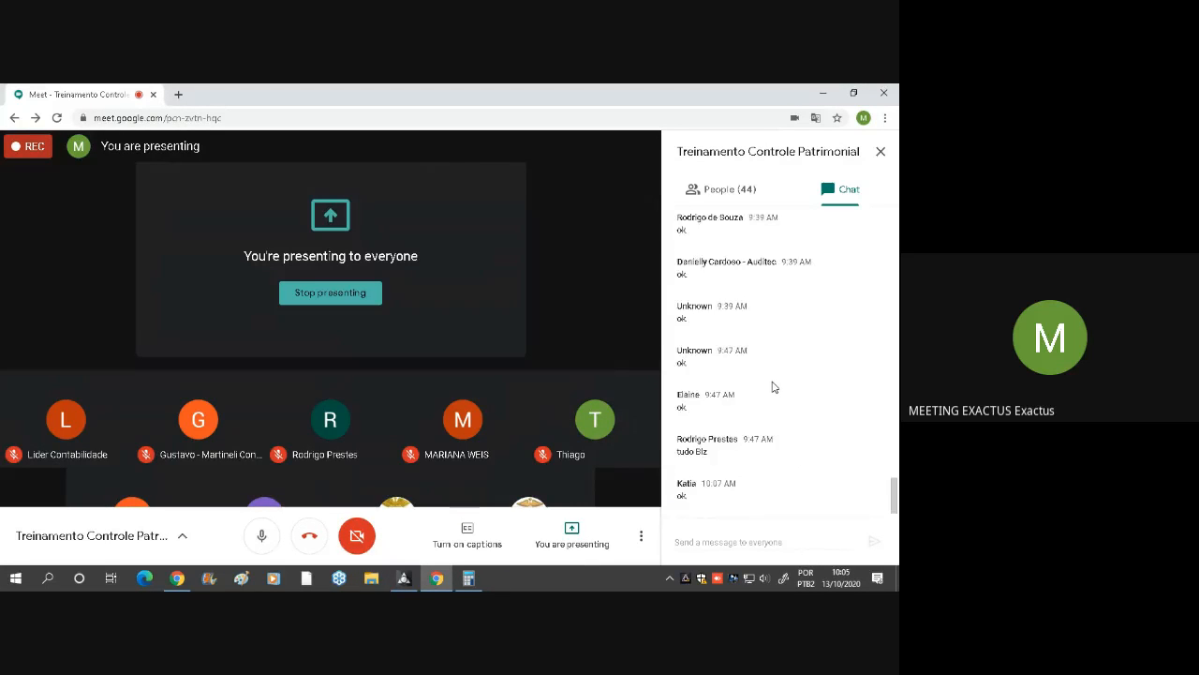
{"action": "mouse_move", "coordinate": [405, 582]}
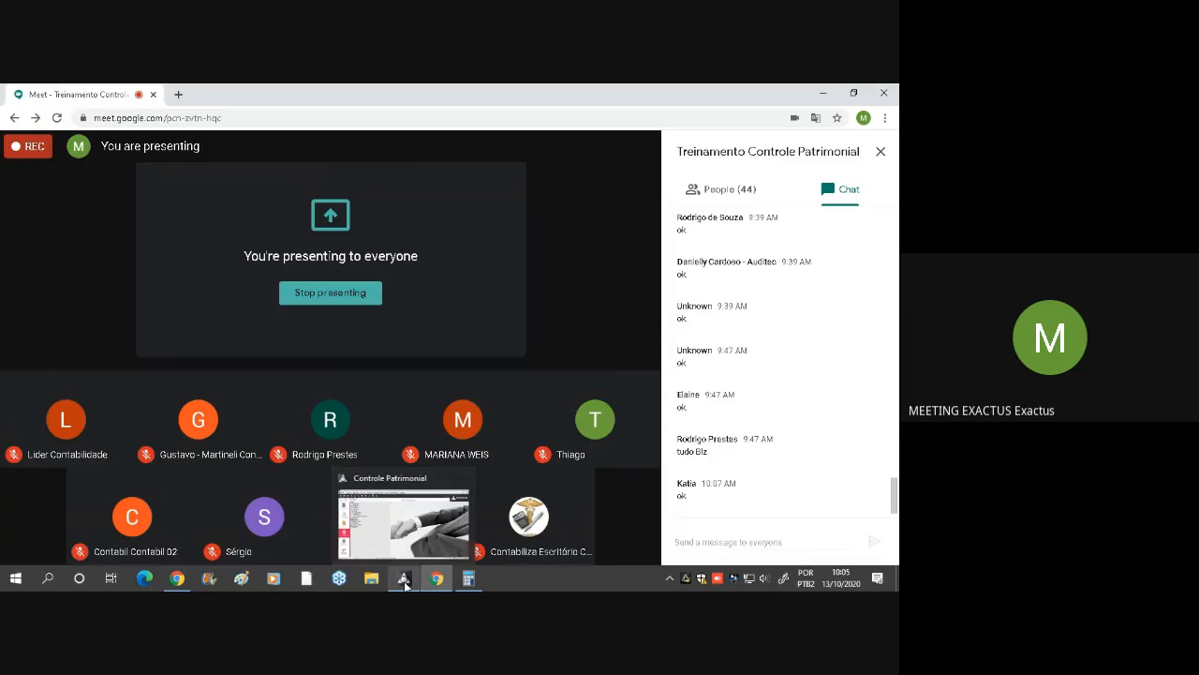
{"action": "left_click", "coordinate": [405, 582]}
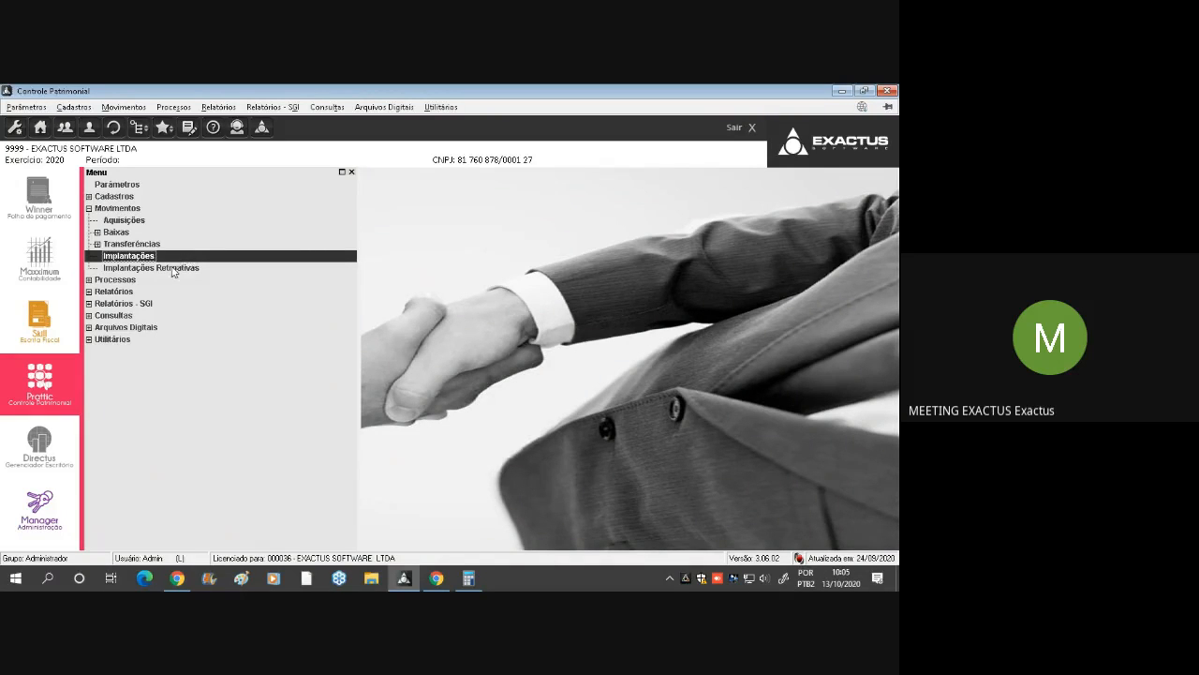
Open the Implantações list under Movimentos and start a new implantation entry
{"action": "left_click", "coordinate": [174, 269]}
{"action": "left_click", "coordinate": [164, 257]}
{"action": "left_click", "coordinate": [183, 220]}
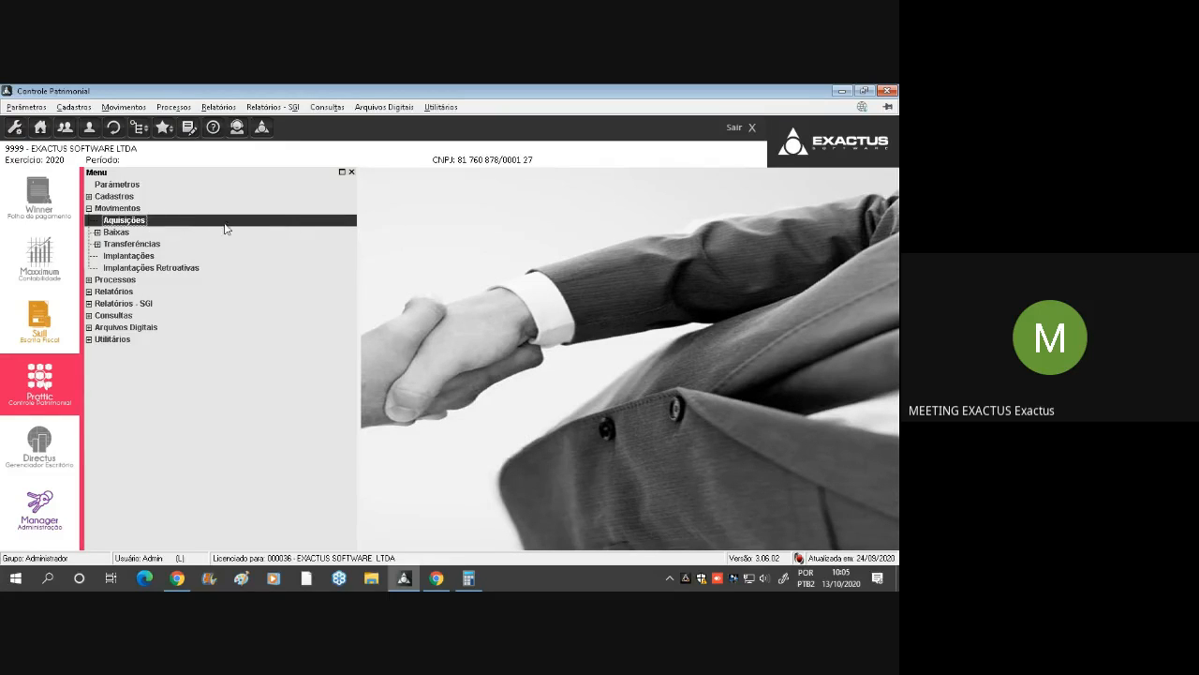
{"action": "left_click", "coordinate": [183, 258]}
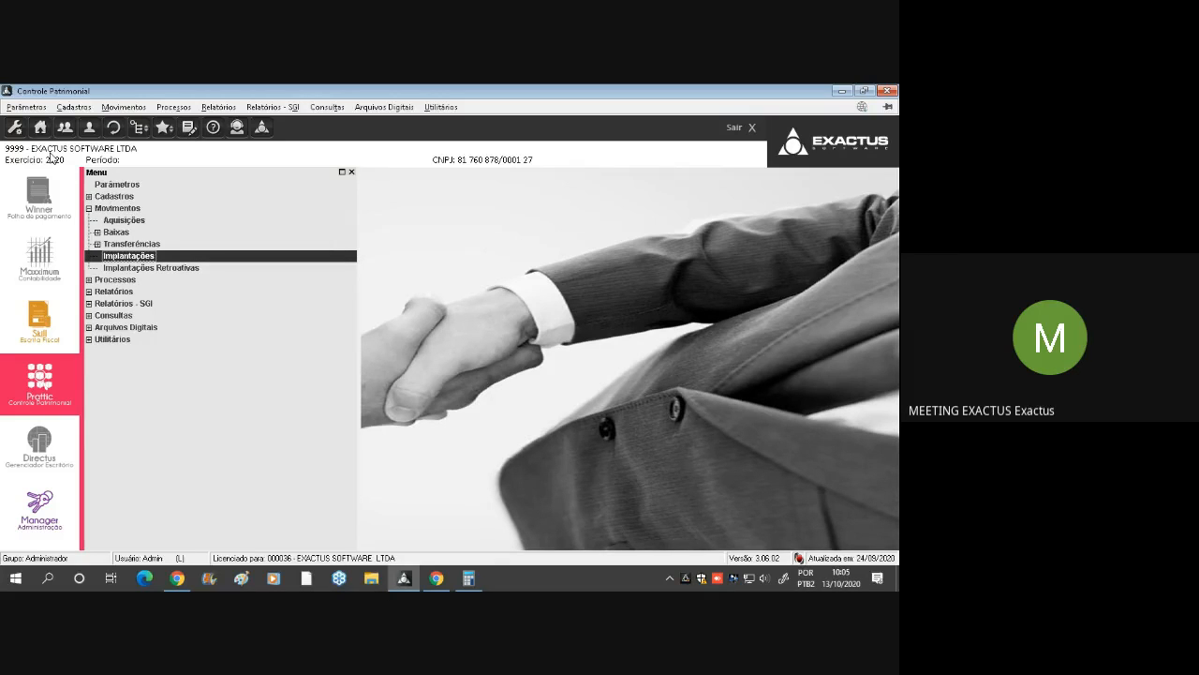
{"action": "double_click", "coordinate": [164, 256]}
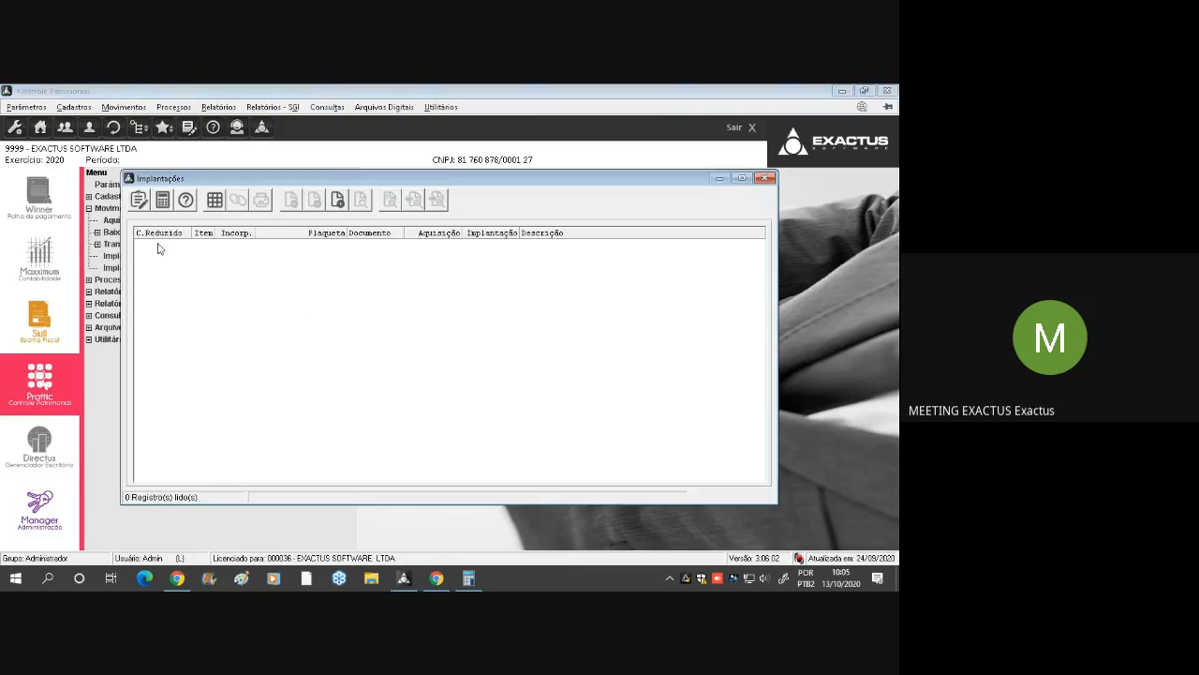
{"action": "left_click", "coordinate": [339, 201]}
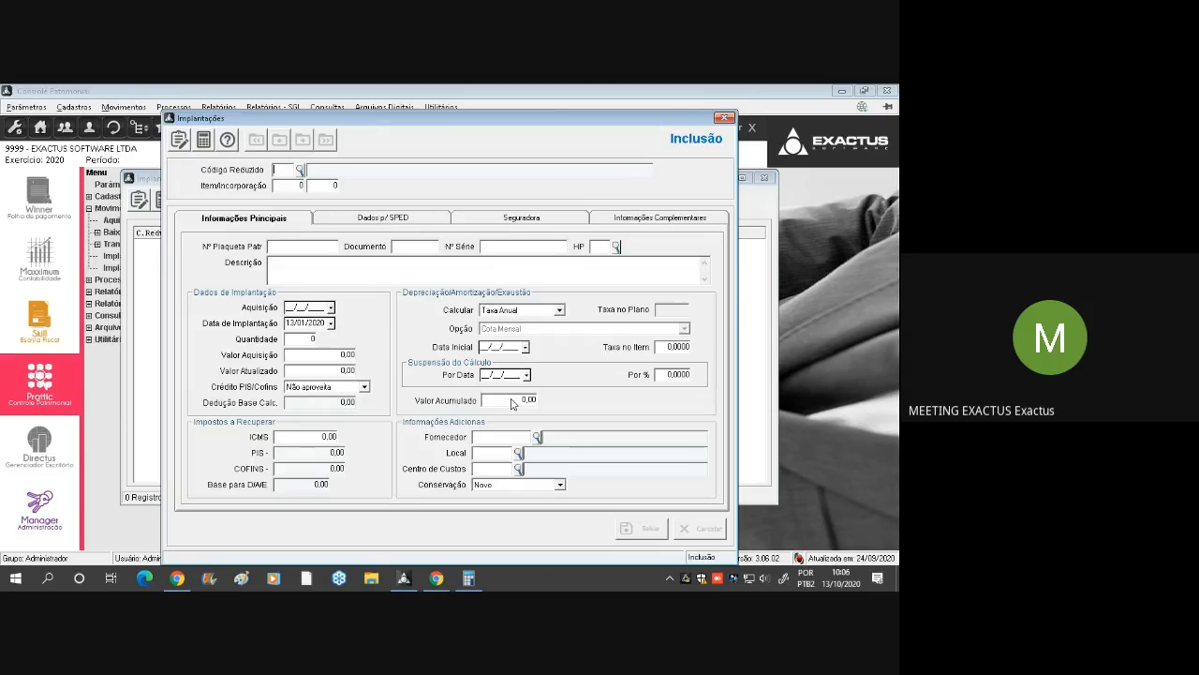
Close the blank Implantações form and its list, open Implantações Retroativas and start a new retroactive entry
{"action": "key", "text": "Escape"}
{"action": "key", "text": "Escape"}
{"action": "left_click", "coordinate": [192, 270]}
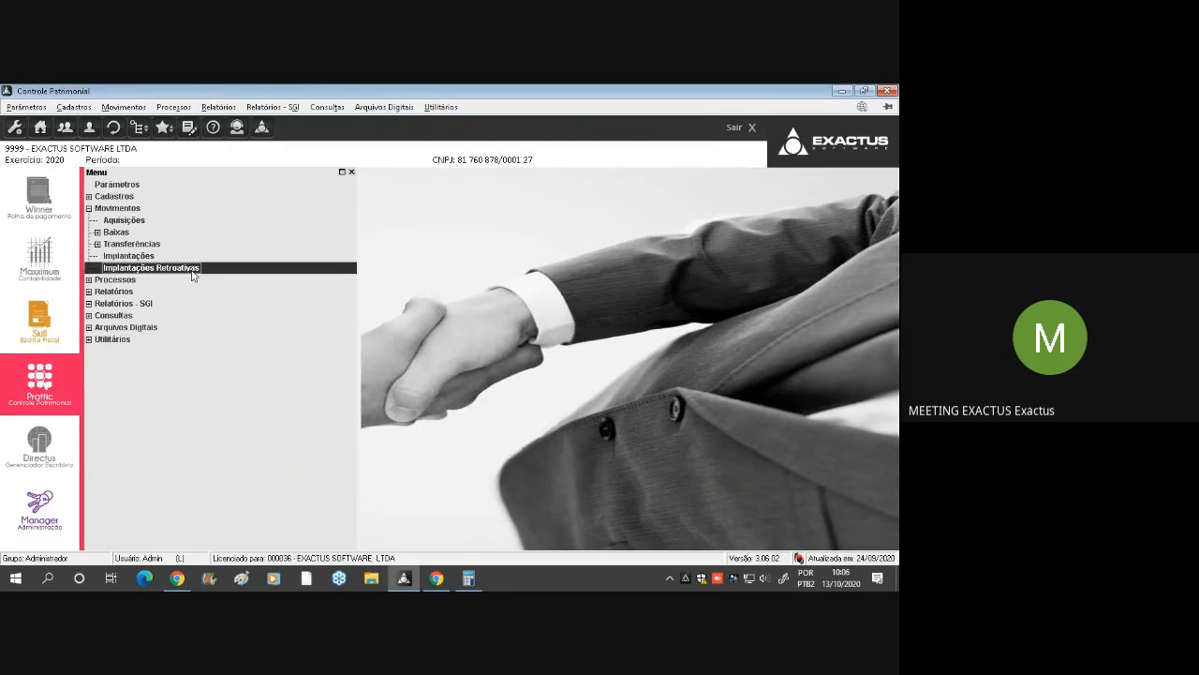
{"action": "double_click", "coordinate": [343, 268]}
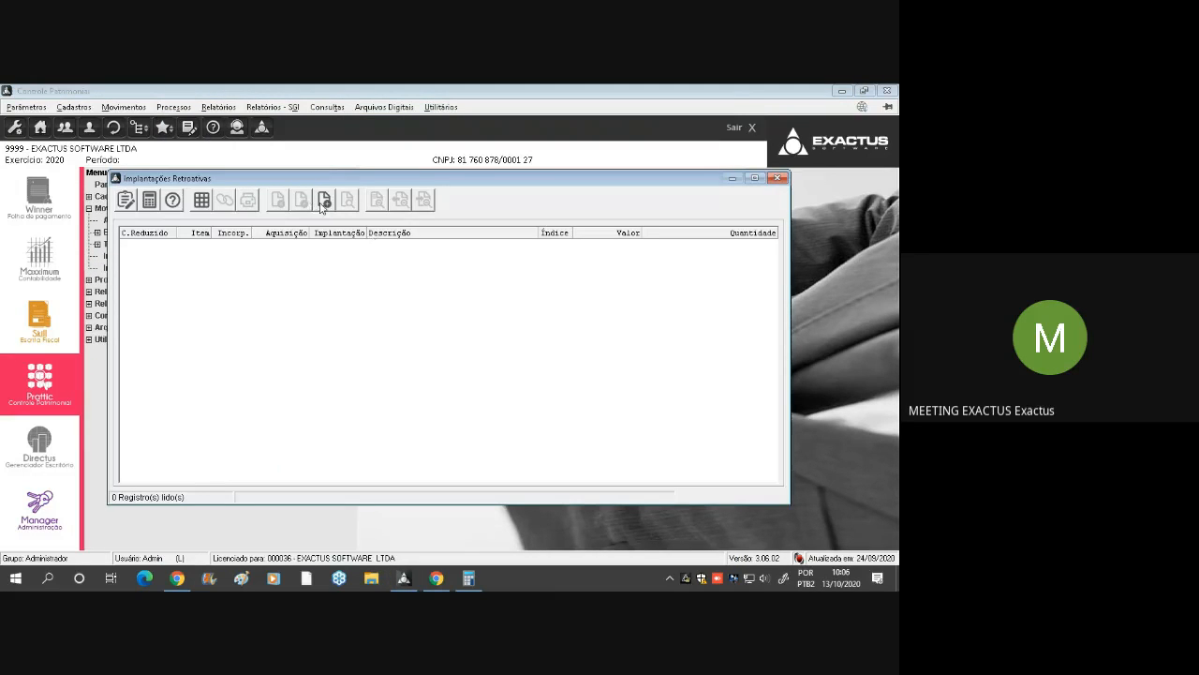
{"action": "left_click", "coordinate": [323, 201]}
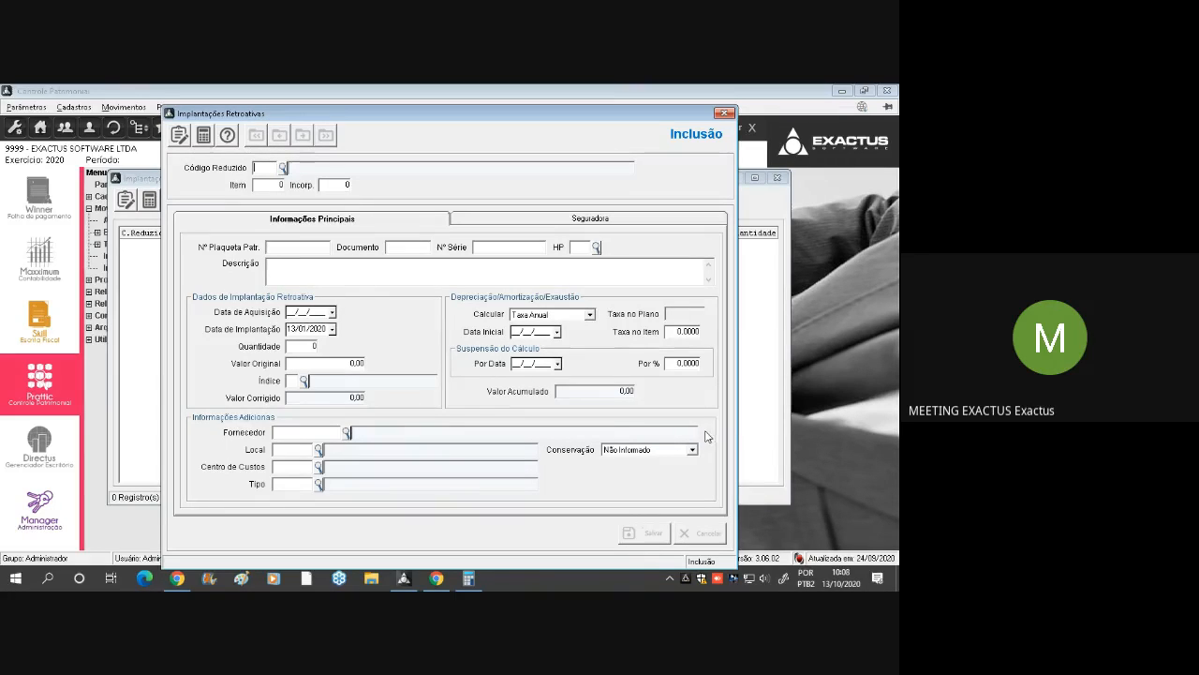
Close the blank Implantações Retroativas form and its list, and point out Implantações and Implantações Retroativas under Movimentos
{"action": "key", "text": "Escape"}
{"action": "key", "text": "Escape"}
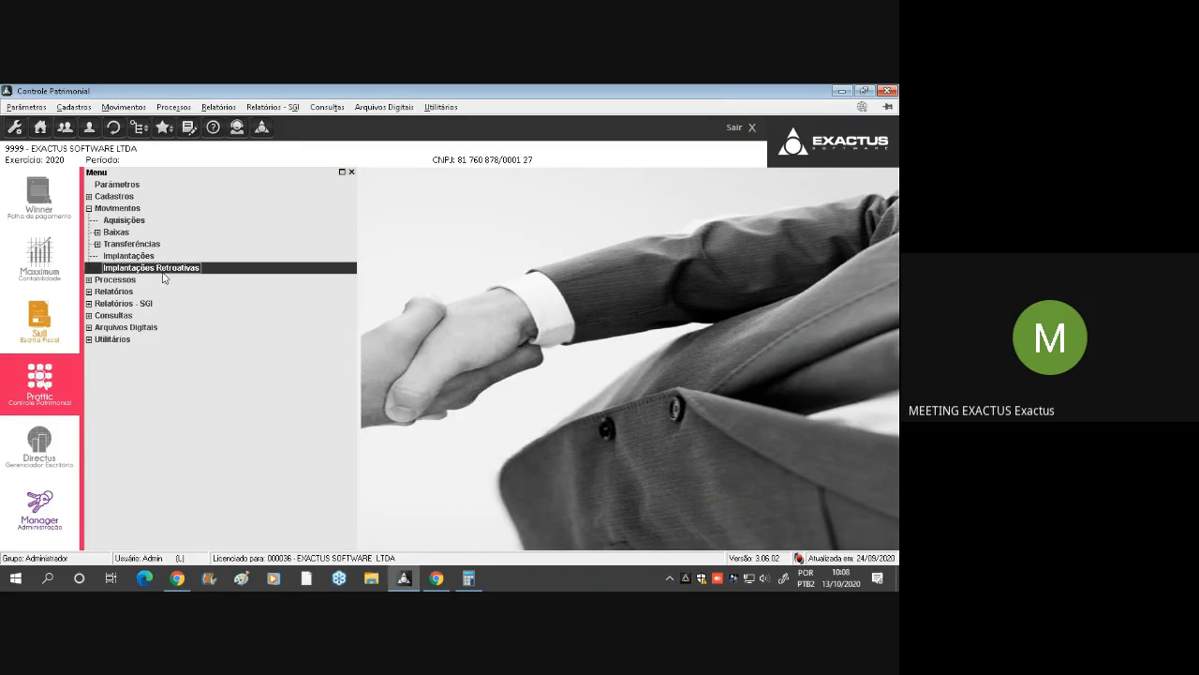
{"action": "left_click", "coordinate": [135, 258]}
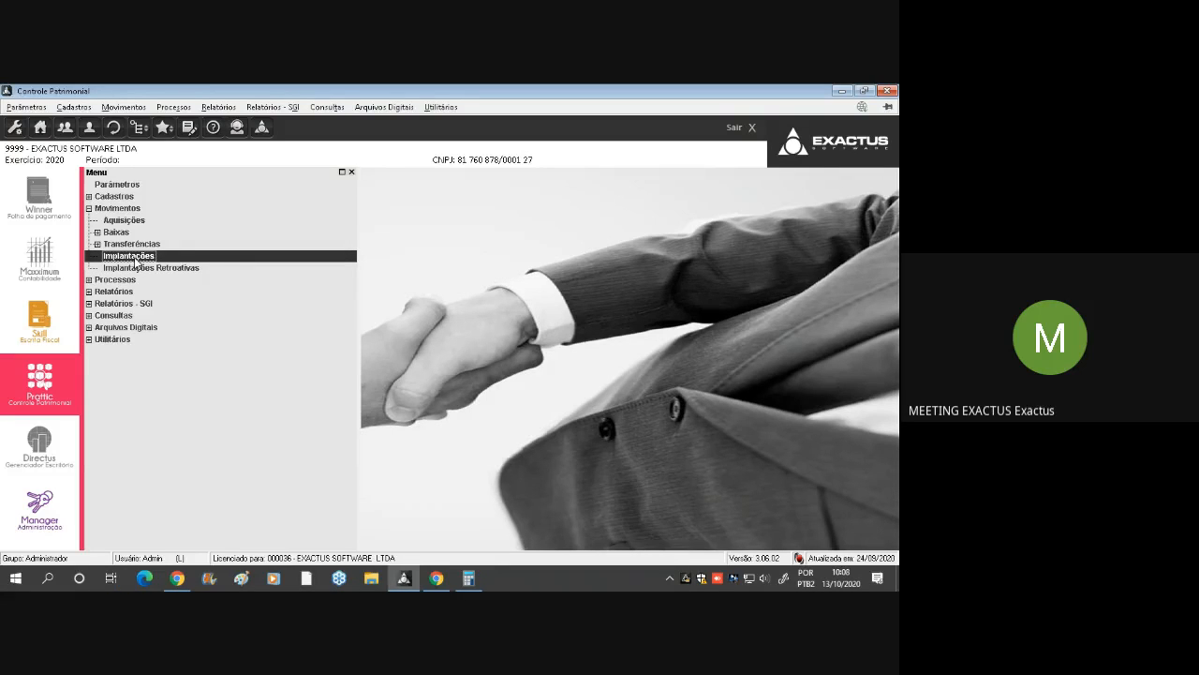
{"action": "left_click", "coordinate": [195, 269]}
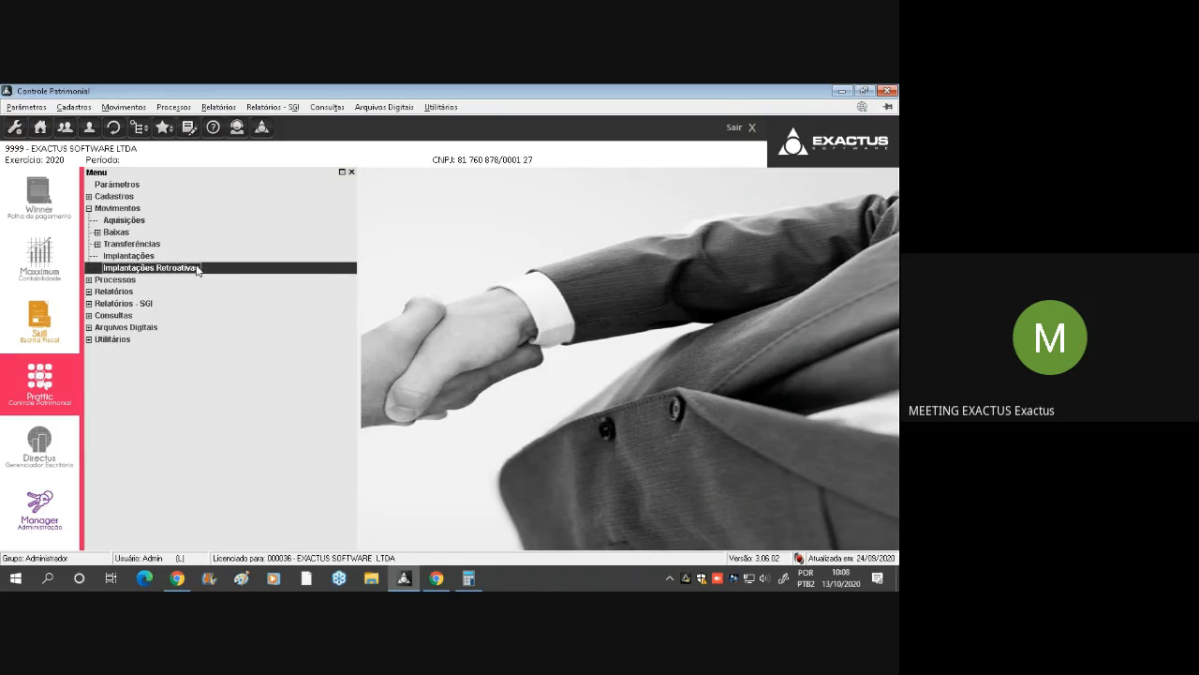
Switch to Google Meet, admit the participant asking to join and return to Controle Patrimonial
{"action": "left_click", "coordinate": [436, 578]}
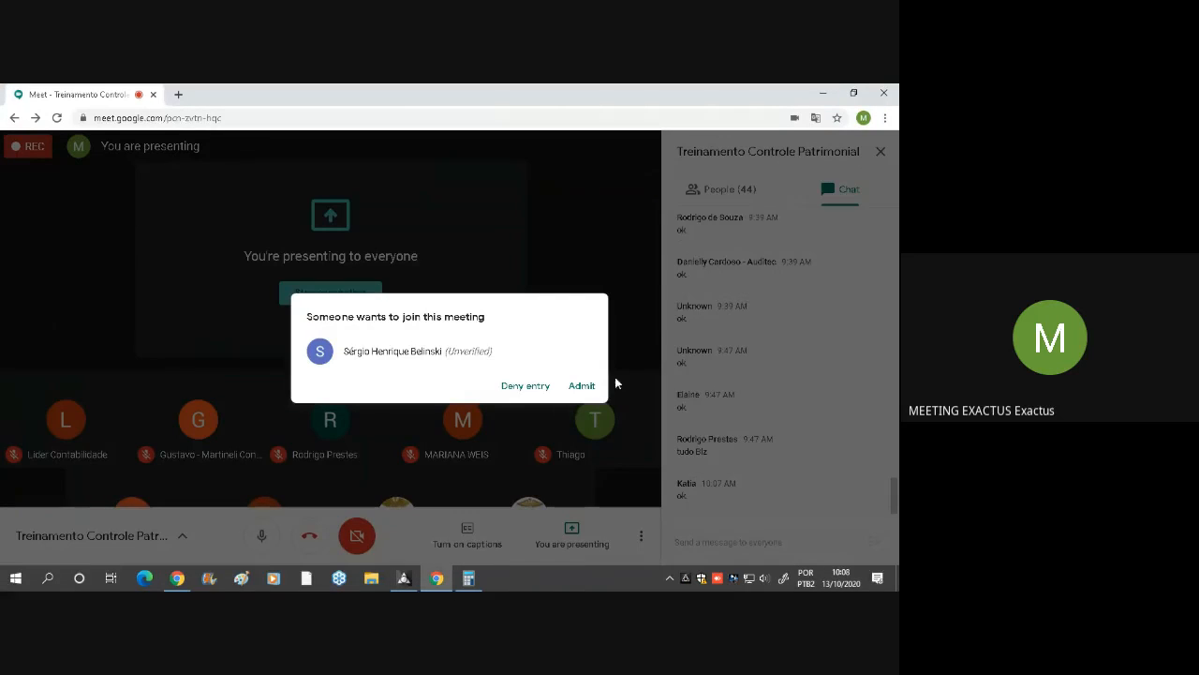
{"action": "left_click", "coordinate": [582, 386]}
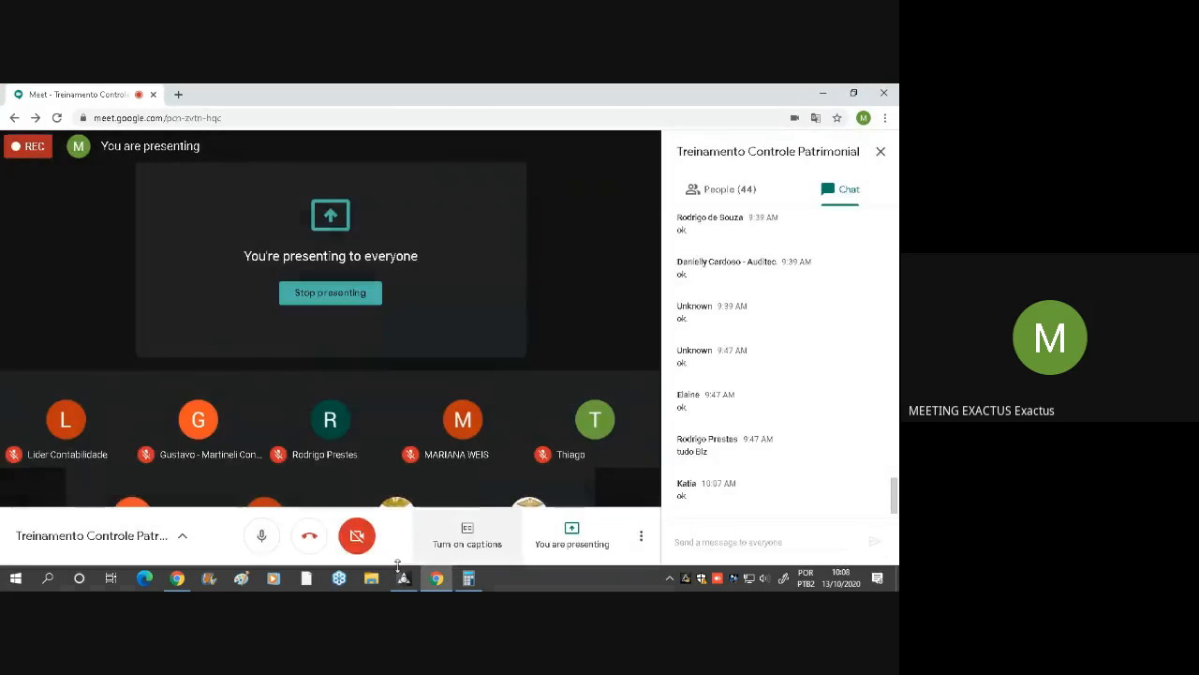
{"action": "left_click", "coordinate": [409, 579]}
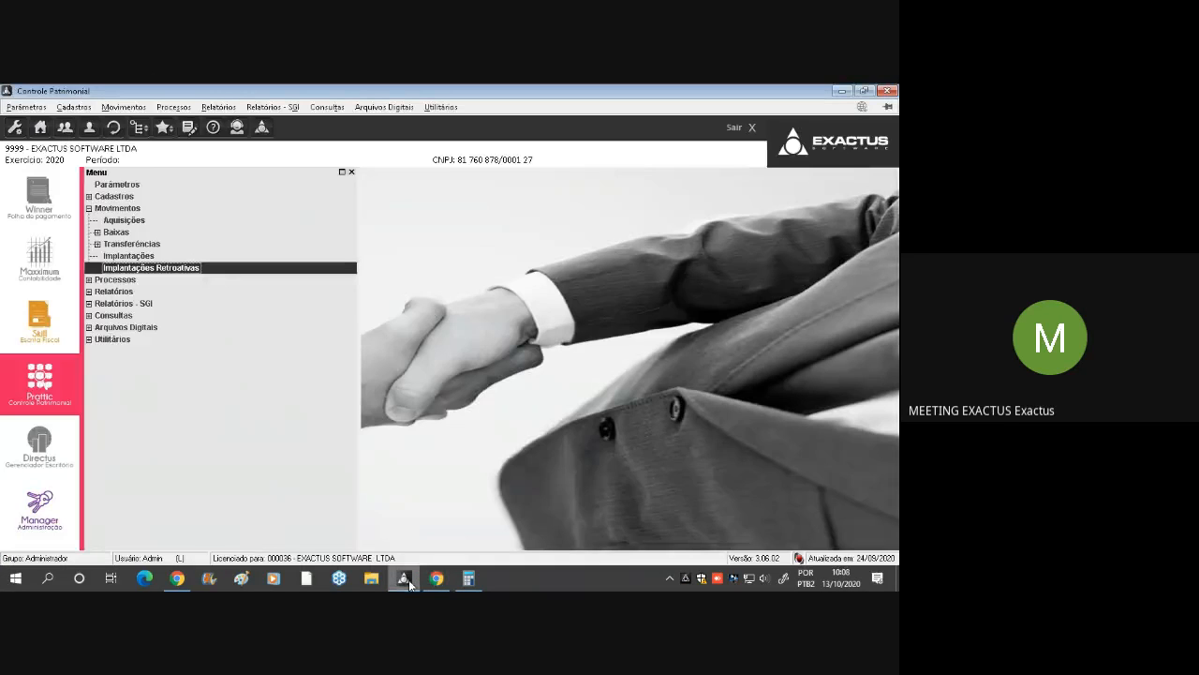
Review the Parâmetros, Cadastros, Movimentos and Processos menu entries, including Aquisições and Implantações Retroativas under Movimentos
{"action": "double_click", "coordinate": [128, 209]}
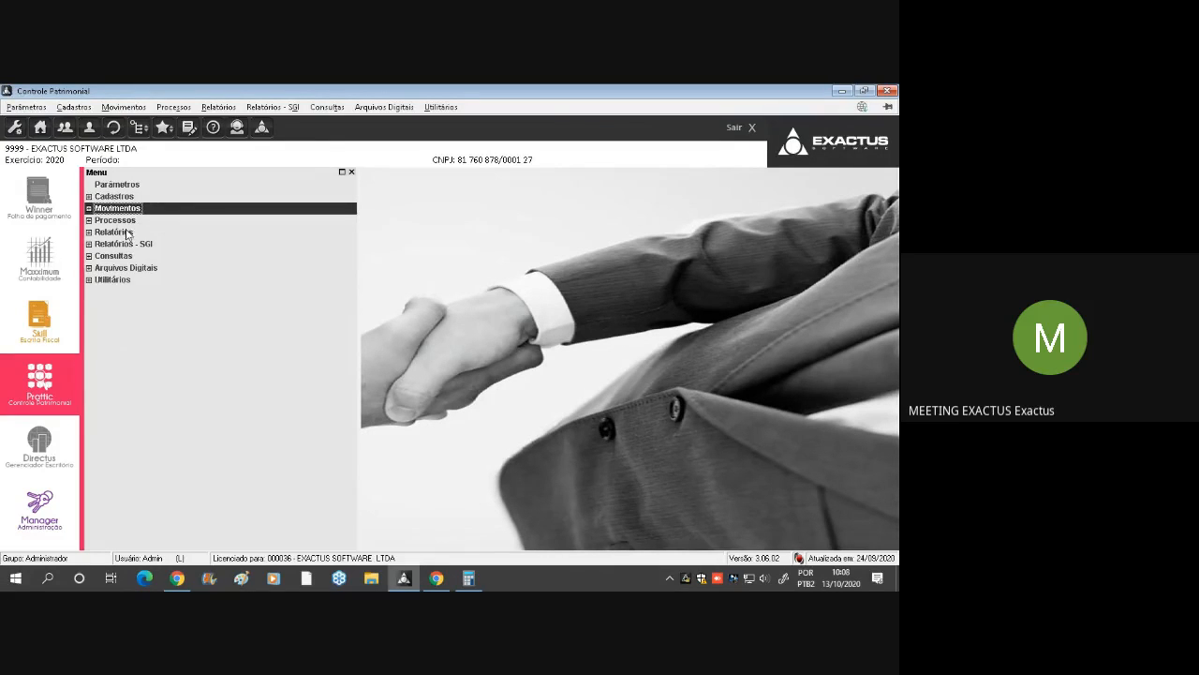
{"action": "left_click", "coordinate": [131, 232]}
{"action": "left_click", "coordinate": [145, 222]}
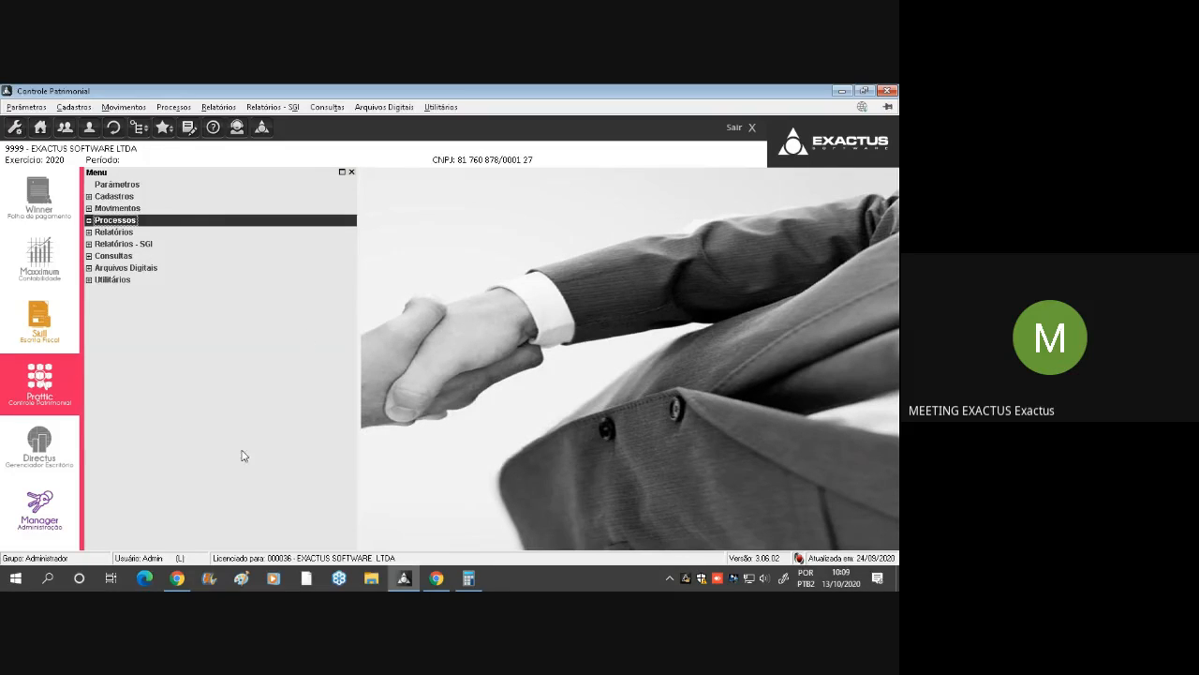
{"action": "left_click", "coordinate": [137, 209]}
{"action": "left_click", "coordinate": [137, 209]}
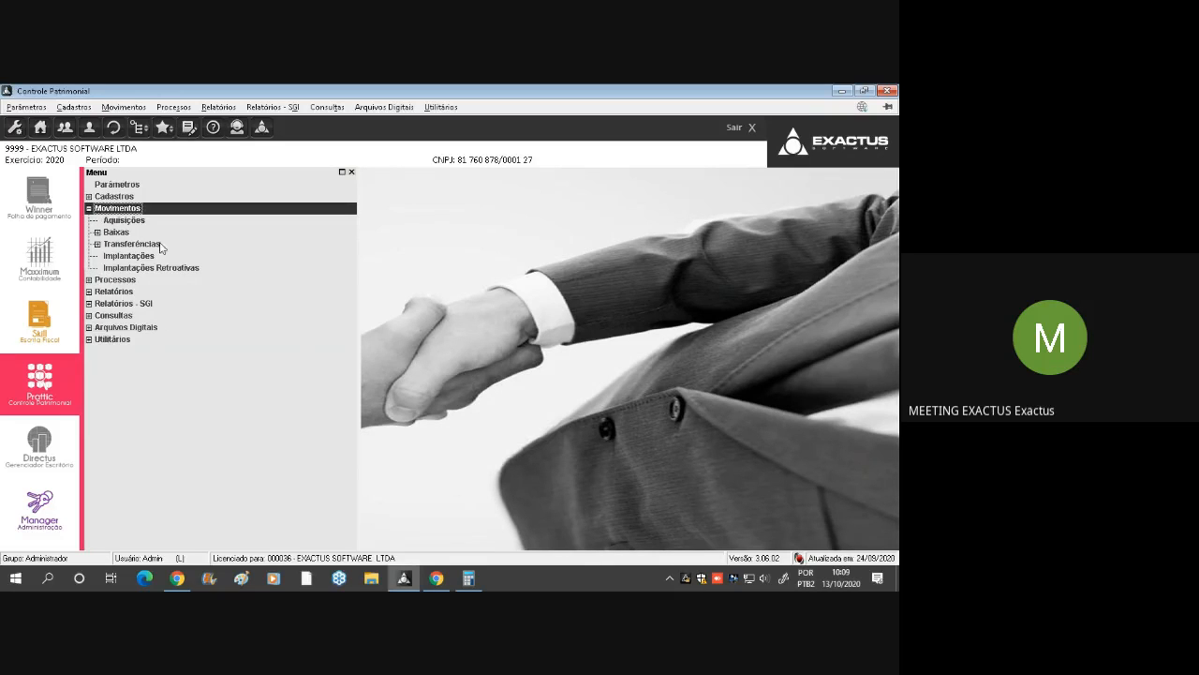
{"action": "left_click", "coordinate": [151, 188]}
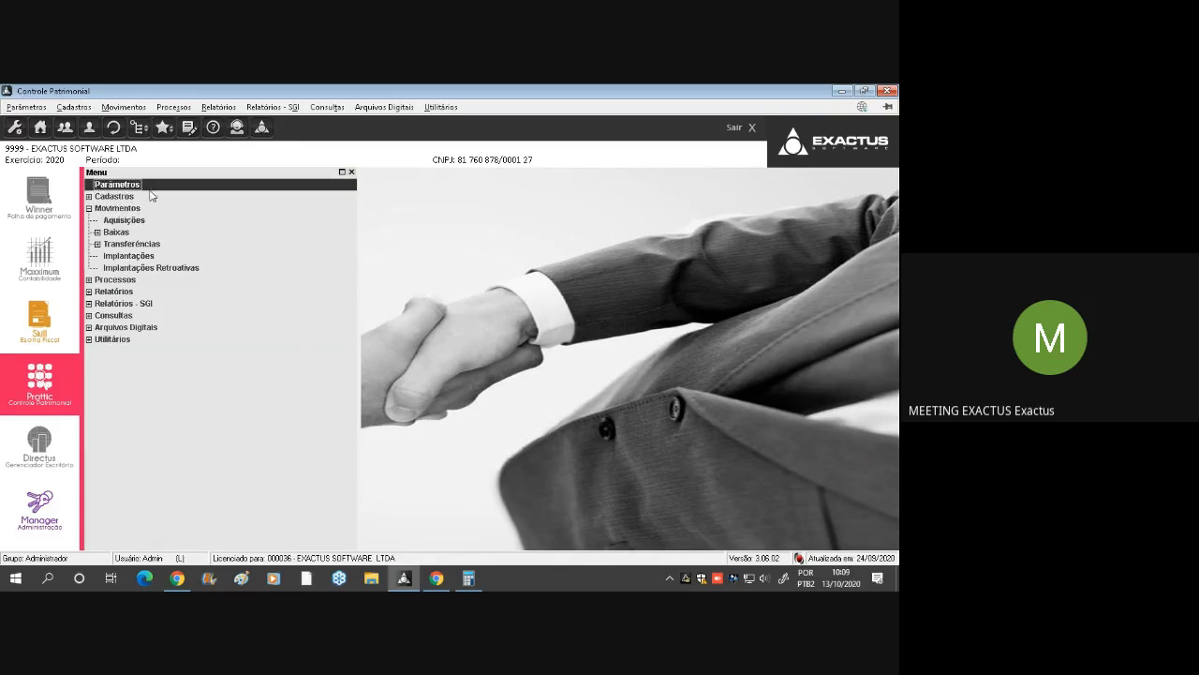
{"action": "left_click", "coordinate": [123, 200]}
{"action": "left_click", "coordinate": [148, 211]}
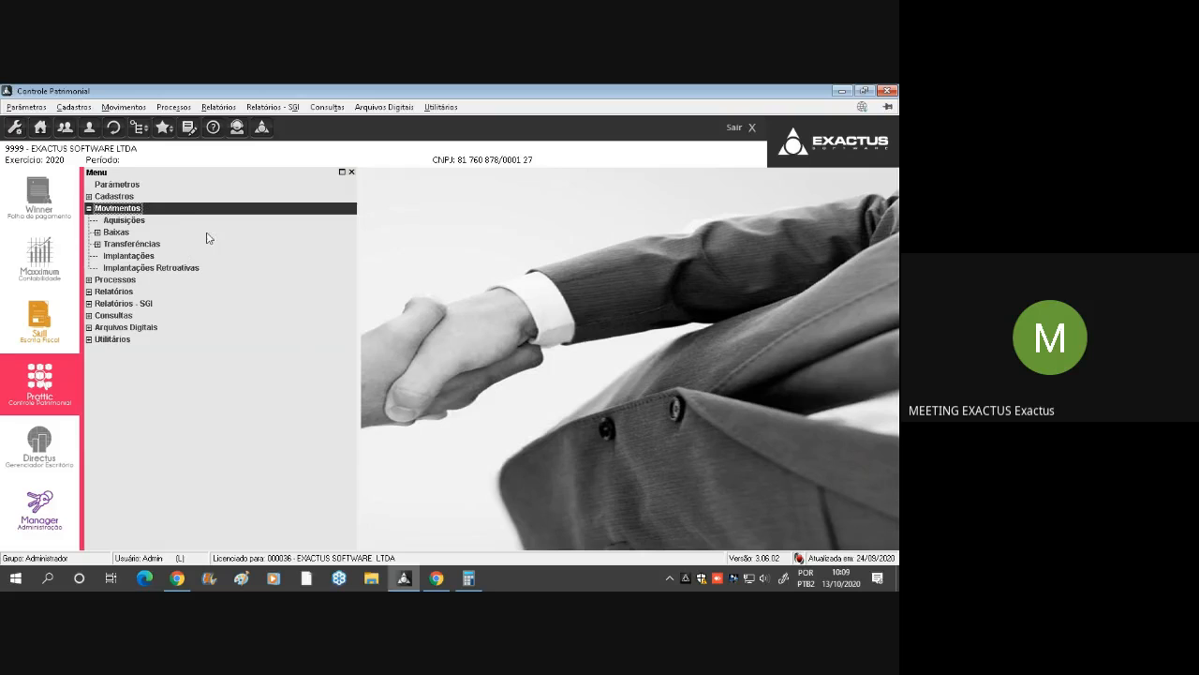
{"action": "left_click", "coordinate": [130, 223]}
{"action": "left_click", "coordinate": [127, 278]}
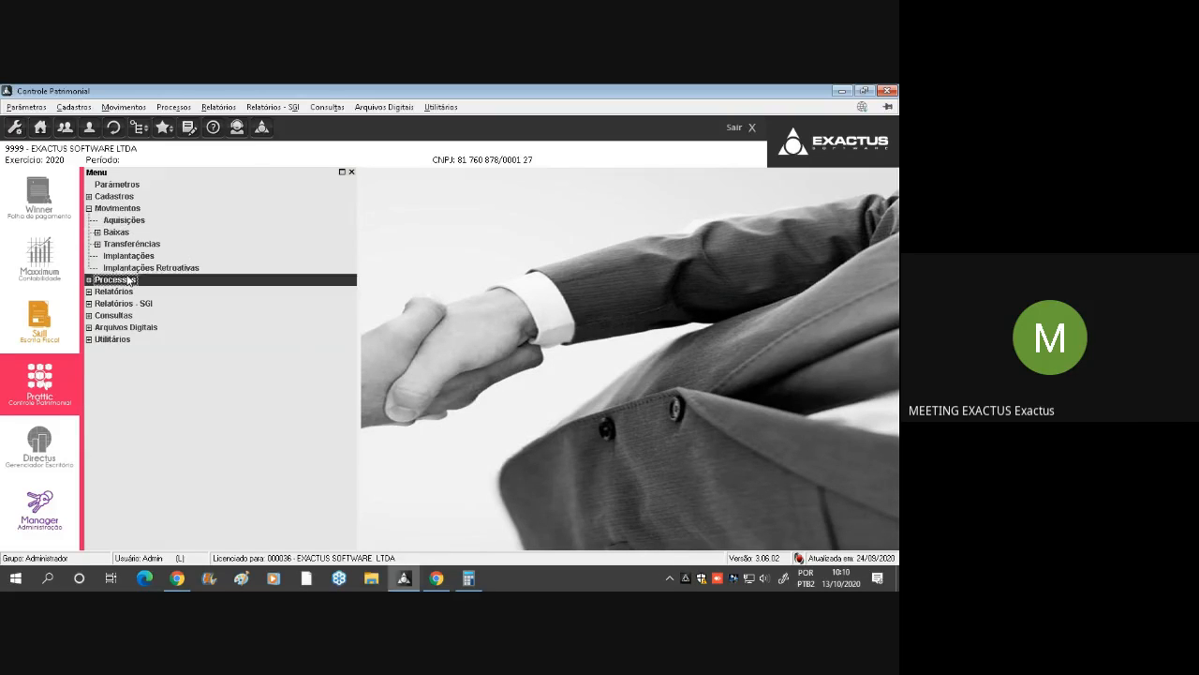
{"action": "left_click", "coordinate": [129, 268]}
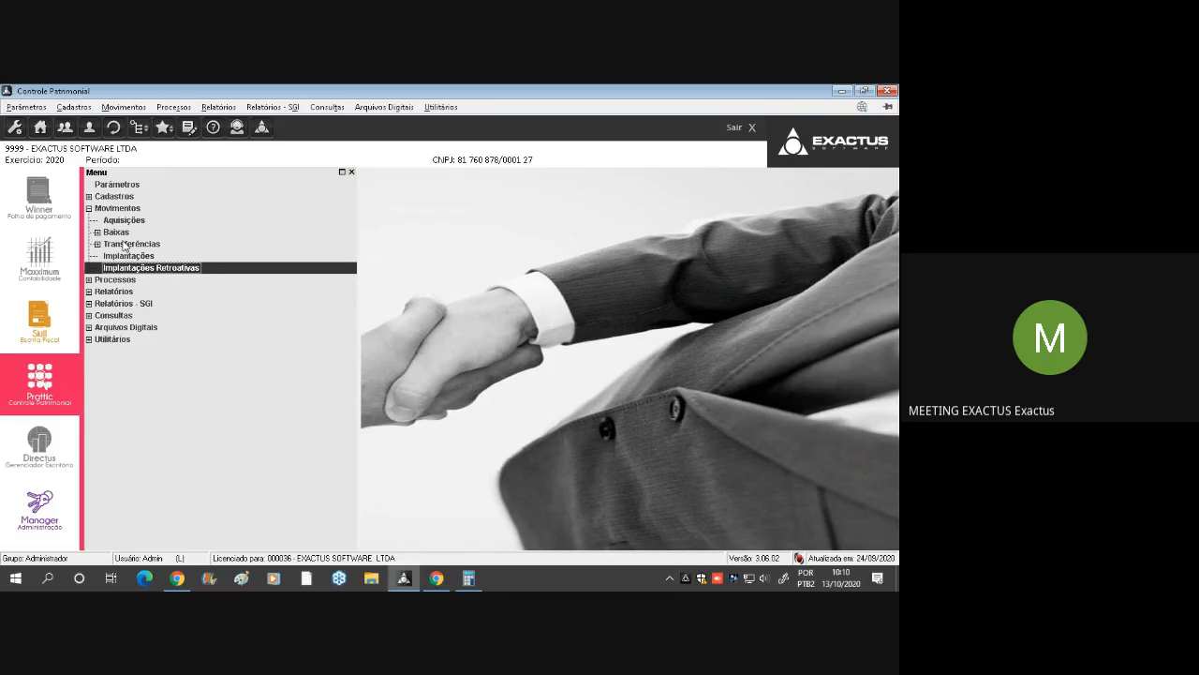
{"action": "left_click", "coordinate": [157, 212]}
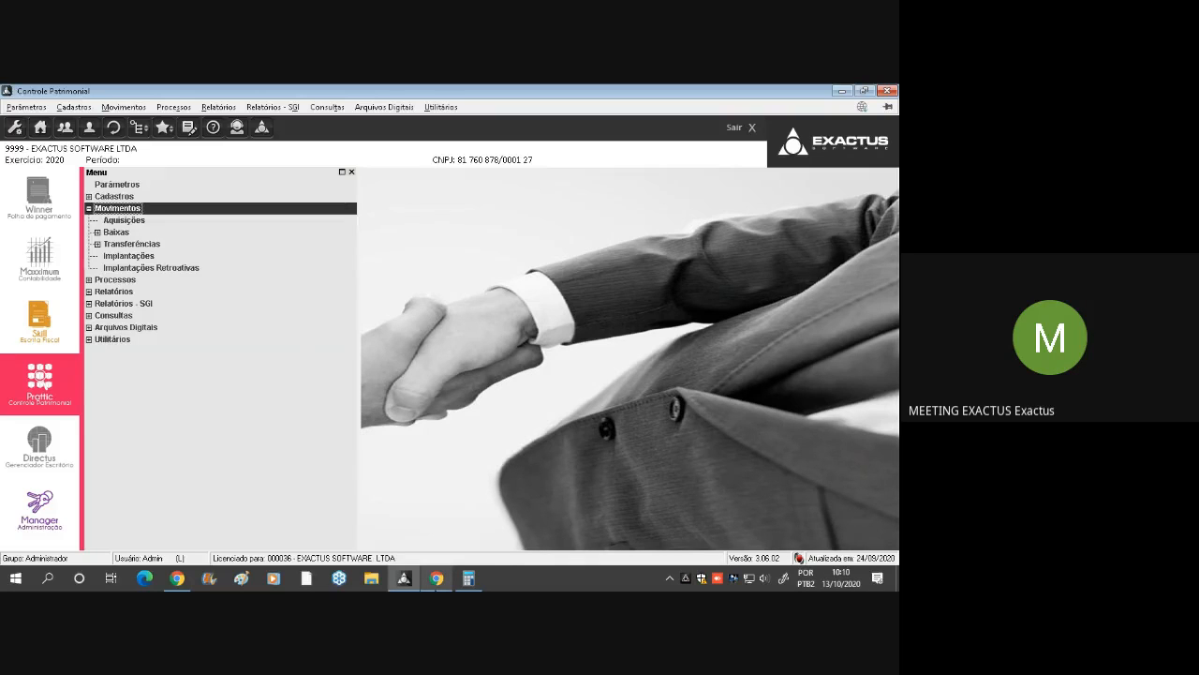
Switch to Google Meet, admit the waiting participant, read the chat questions about asset tags and return to Controle Patrimonial
{"action": "mouse_move", "coordinate": [437, 578]}
{"action": "left_click", "coordinate": [434, 520]}
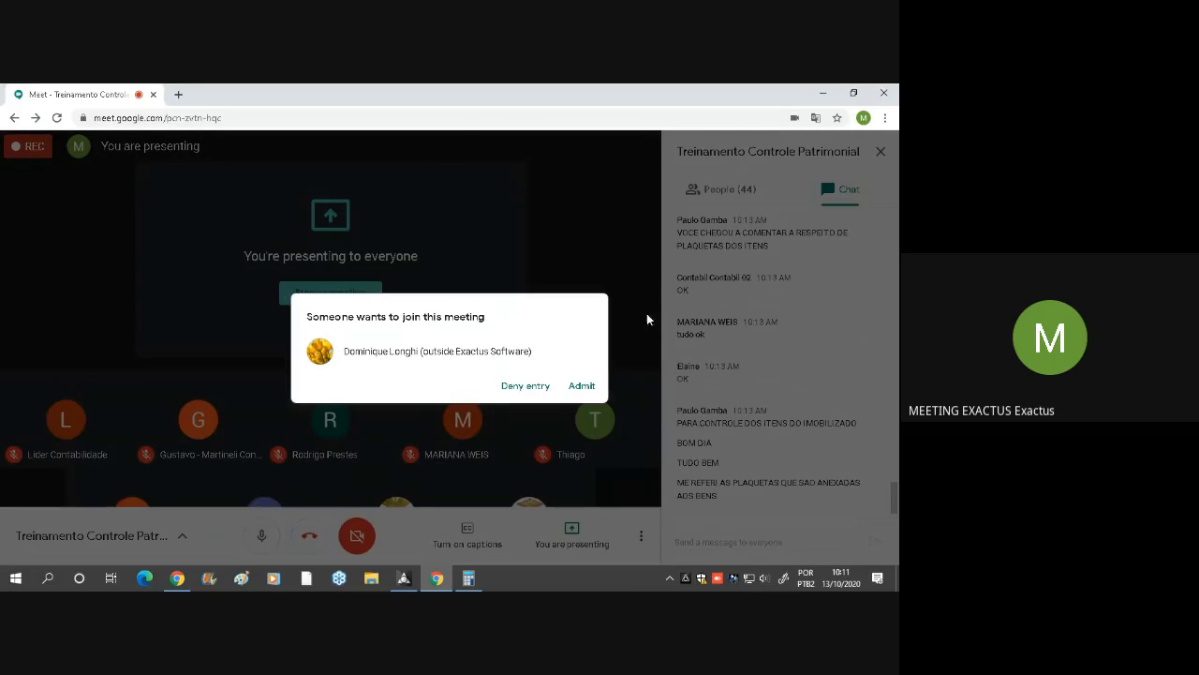
{"action": "left_click", "coordinate": [585, 385]}
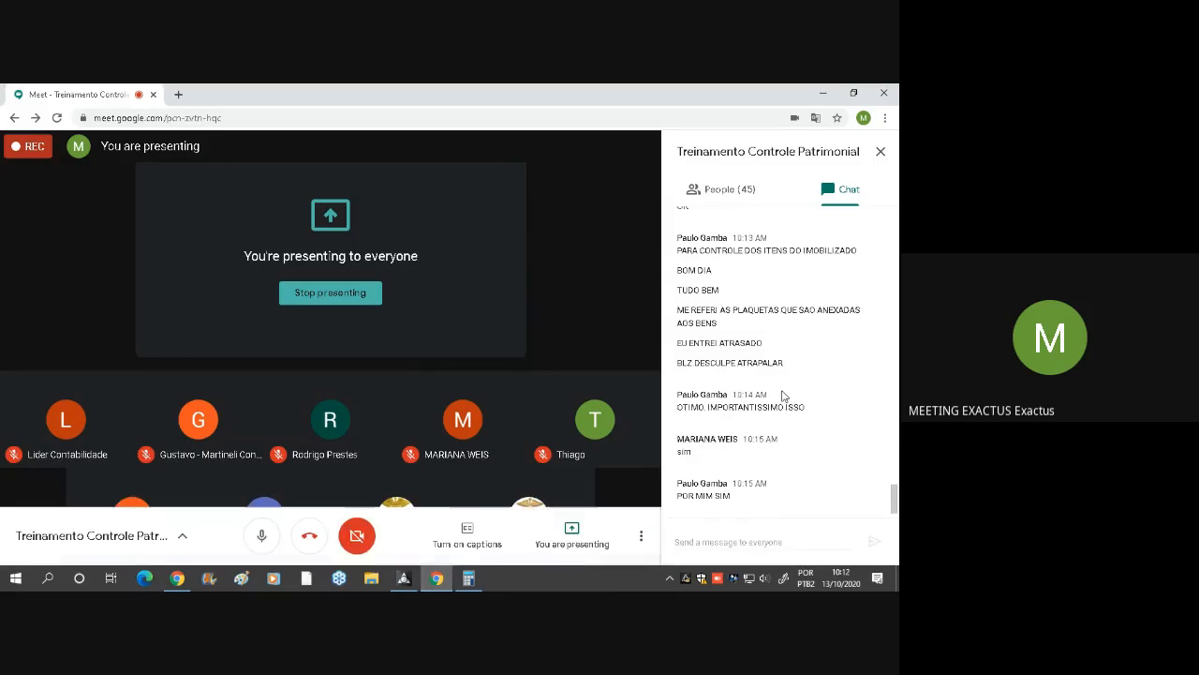
{"action": "mouse_move", "coordinate": [405, 583]}
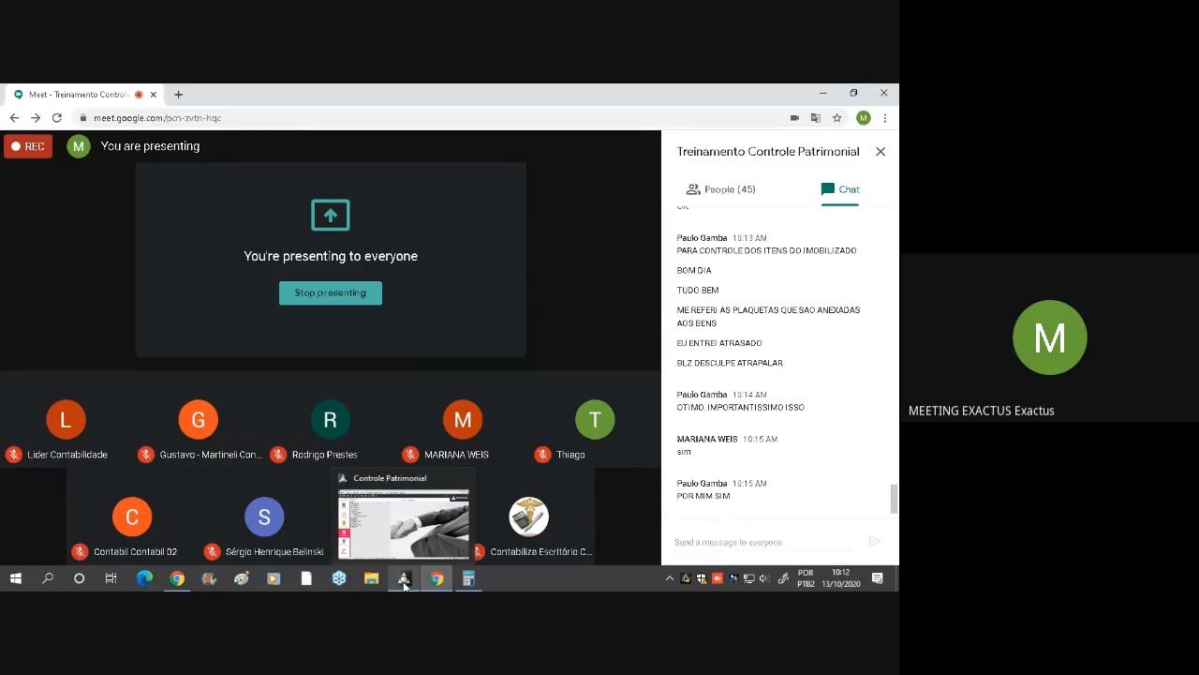
{"action": "left_click", "coordinate": [405, 581]}
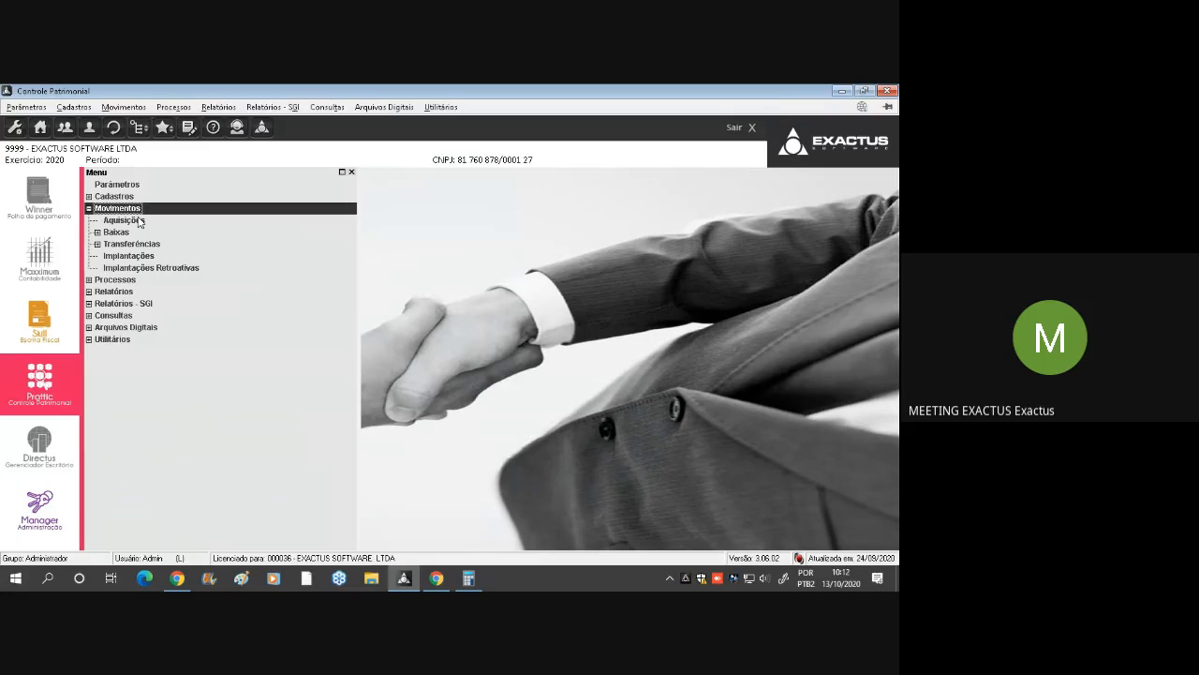
Collapse Movimentos, expand Cadastros and select the Criação de Nº Plaqueta Patrimonial entry
{"action": "double_click", "coordinate": [139, 209]}
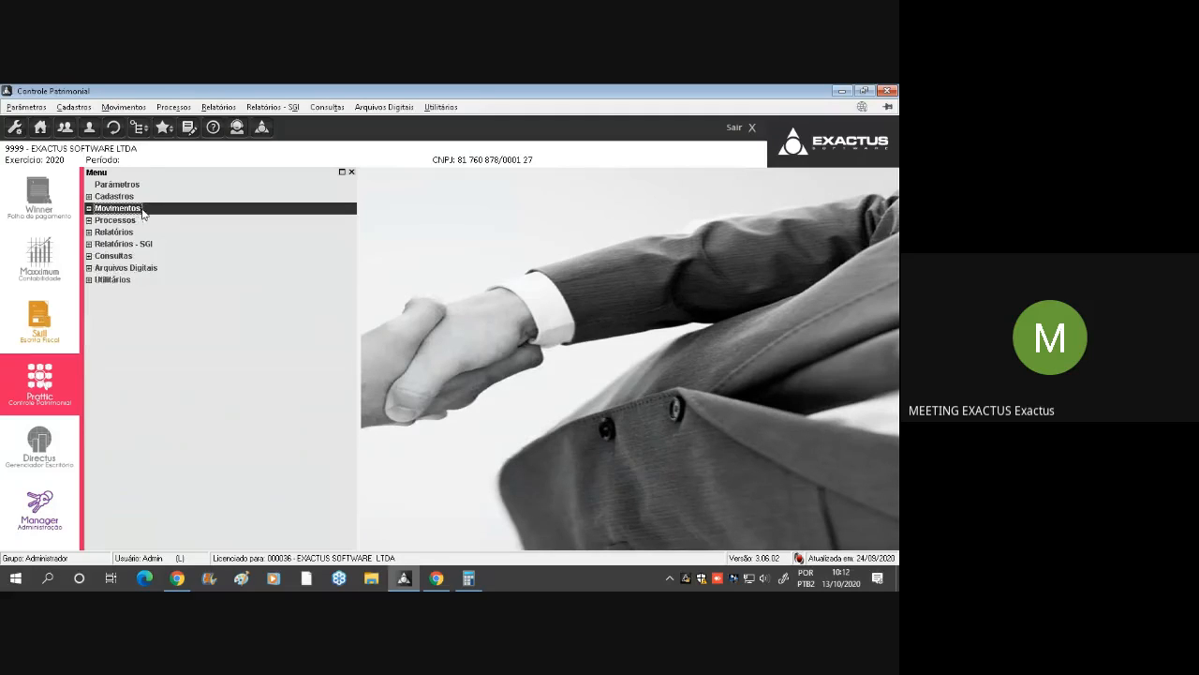
{"action": "double_click", "coordinate": [120, 199]}
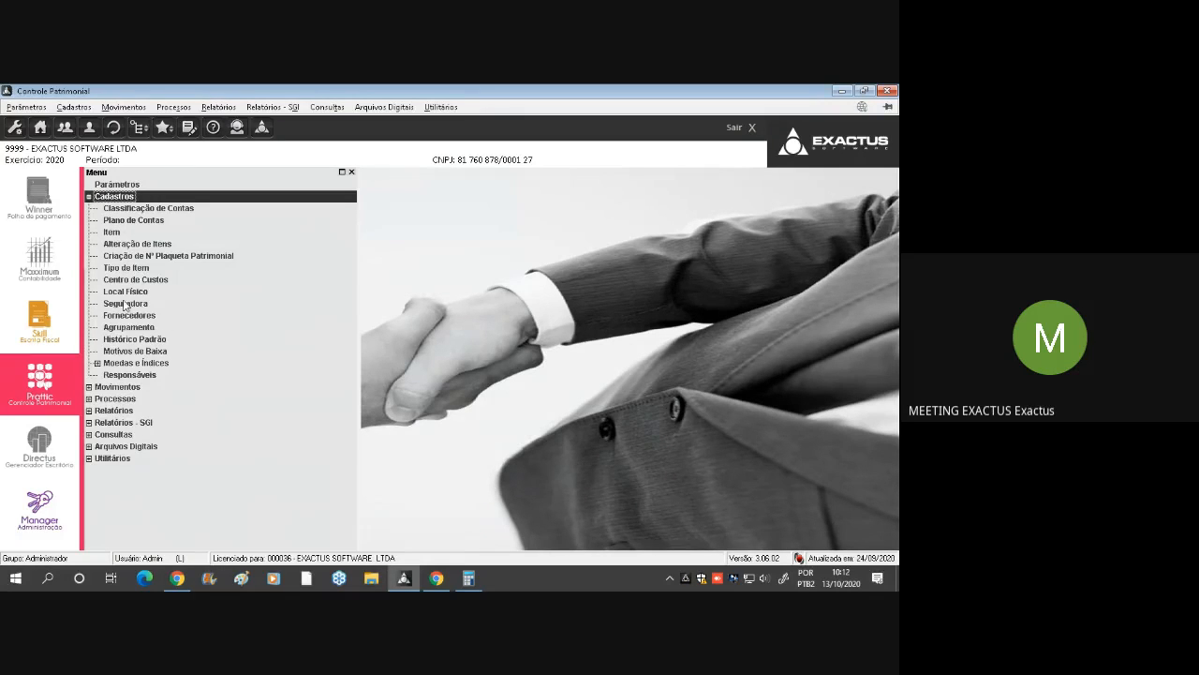
{"action": "left_click", "coordinate": [175, 260]}
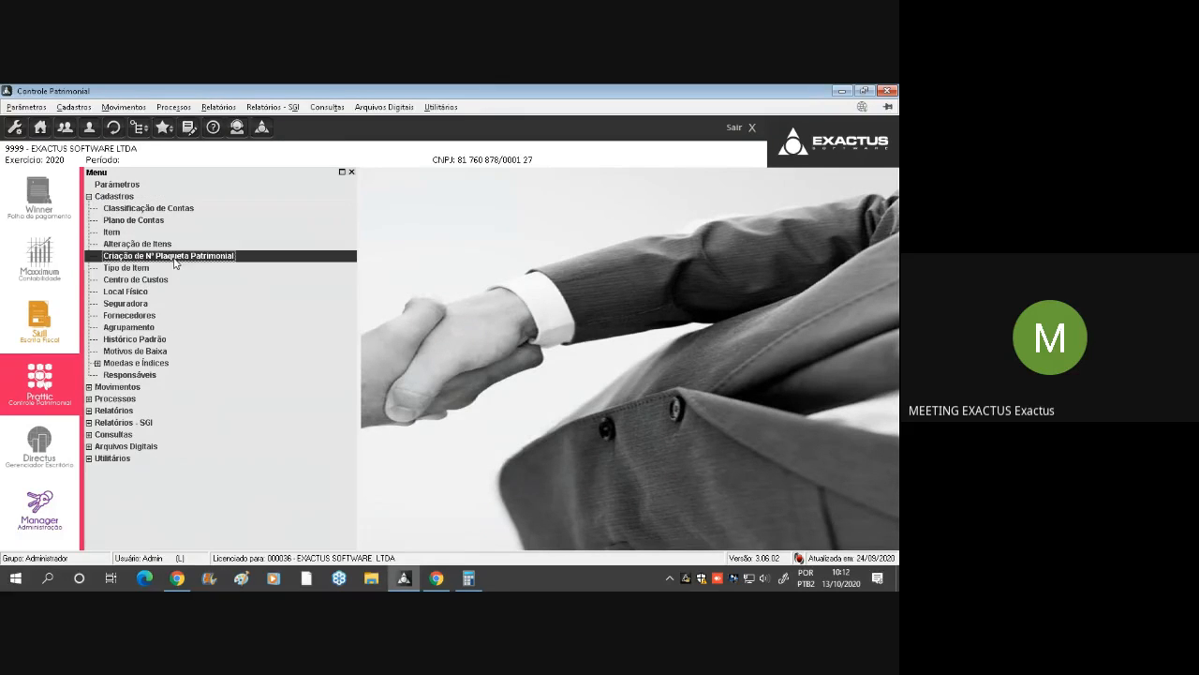
Collapse the Cadastros group and expand the Processos group
{"action": "double_click", "coordinate": [131, 197]}
{"action": "left_click", "coordinate": [135, 210]}
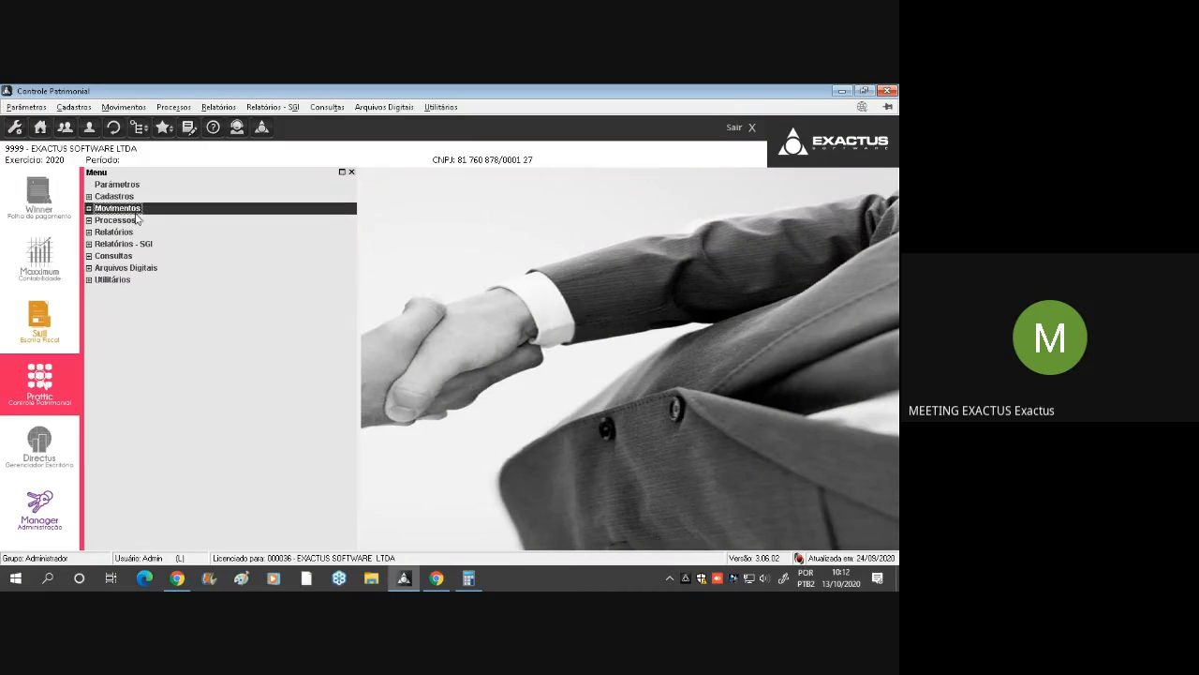
{"action": "double_click", "coordinate": [134, 220]}
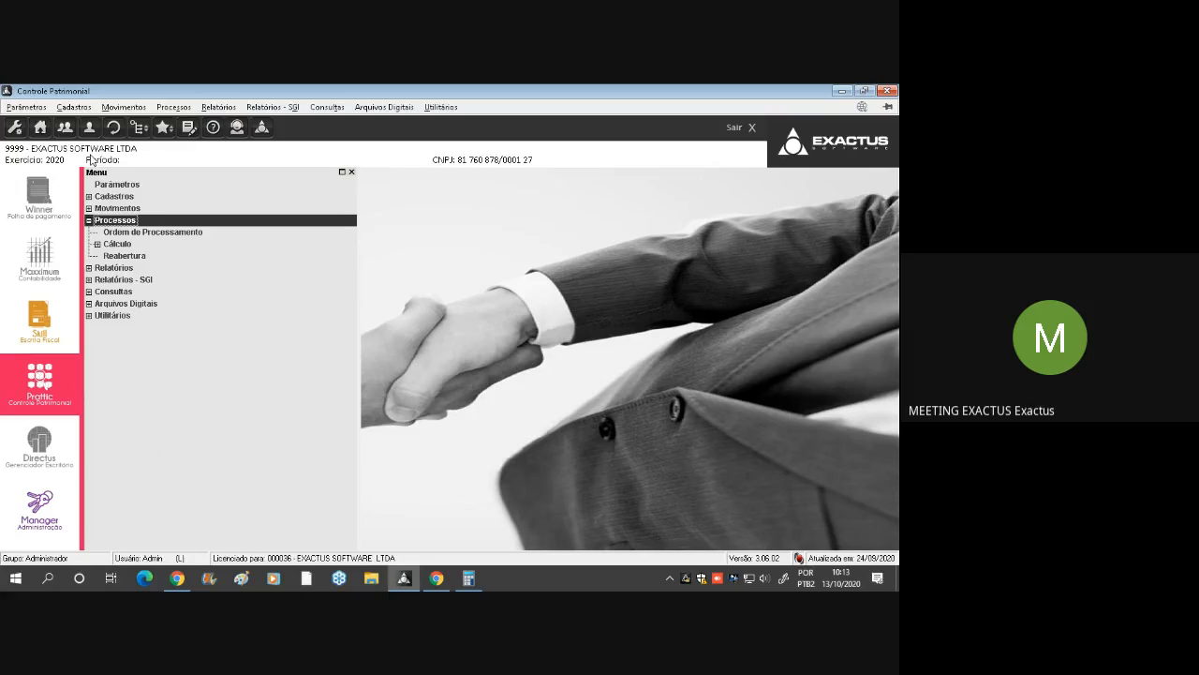
Open Ordem de Processamento and review the processing order of the months from 01 Janeiro to 12 Dezembro
{"action": "double_click", "coordinate": [145, 232]}
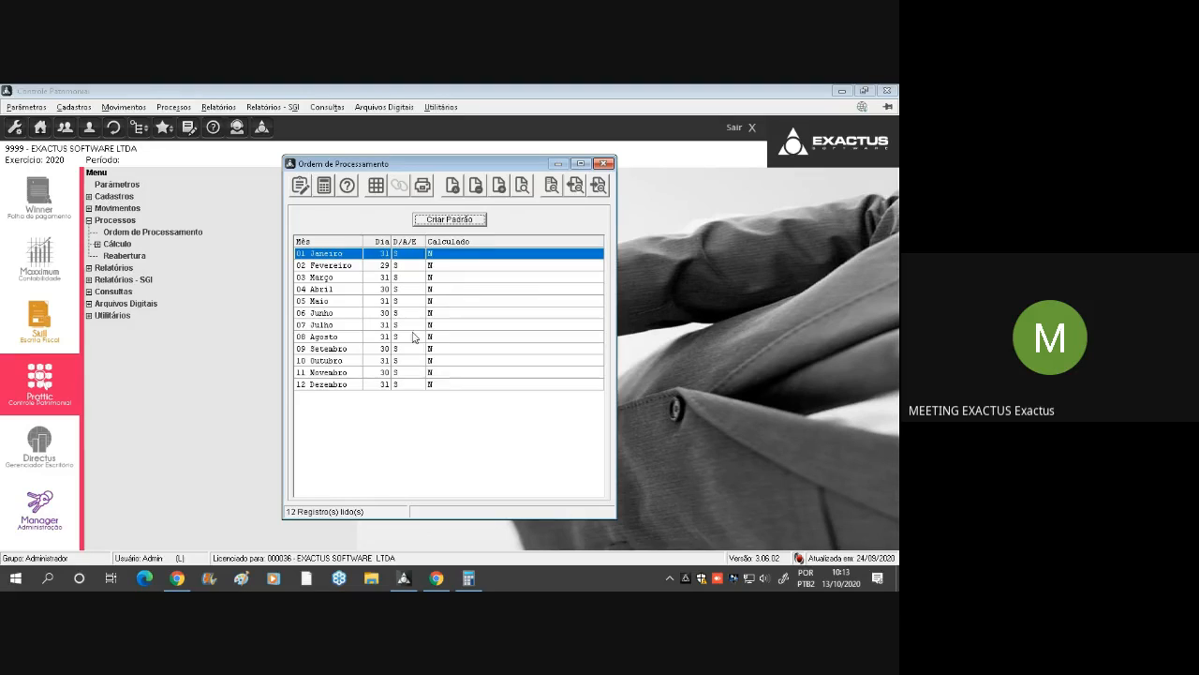
{"action": "left_click", "coordinate": [409, 384]}
{"action": "left_click", "coordinate": [455, 254]}
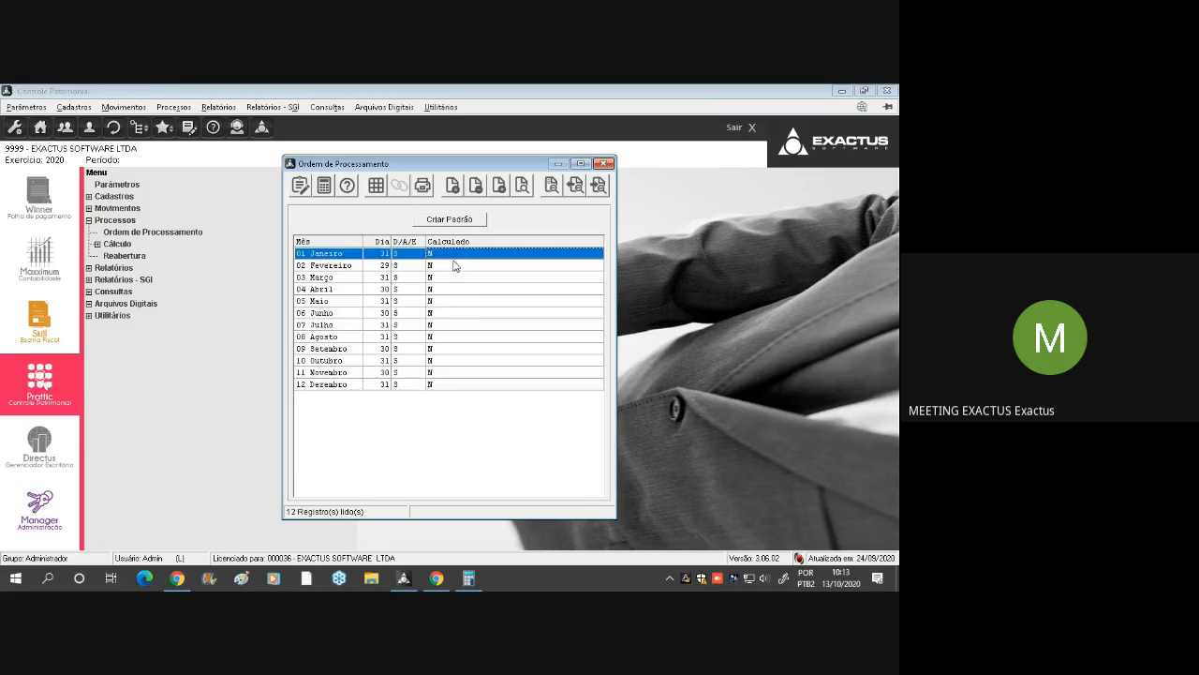
{"action": "left_click", "coordinate": [371, 384]}
{"action": "left_click", "coordinate": [374, 255]}
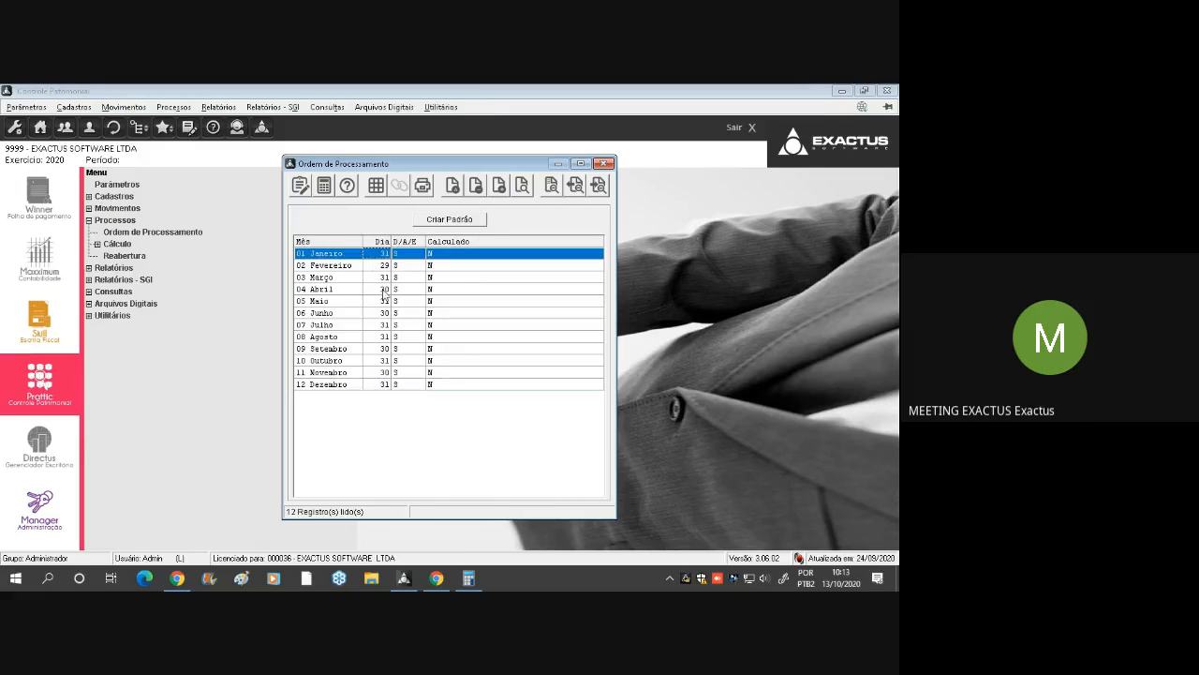
{"action": "left_click", "coordinate": [381, 388]}
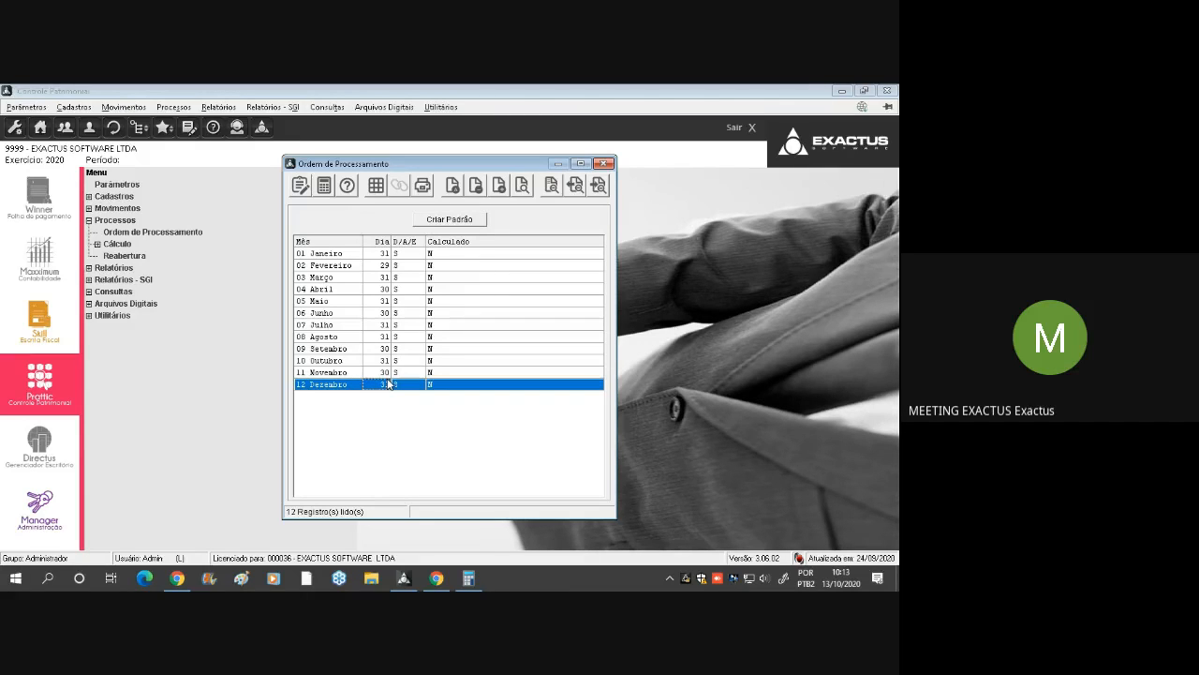
Check the meeting chat in Google Meet, return to Controle Patrimonial and close Ordem de Processamento after reviewing the Calculado column
{"action": "left_click", "coordinate": [436, 576]}
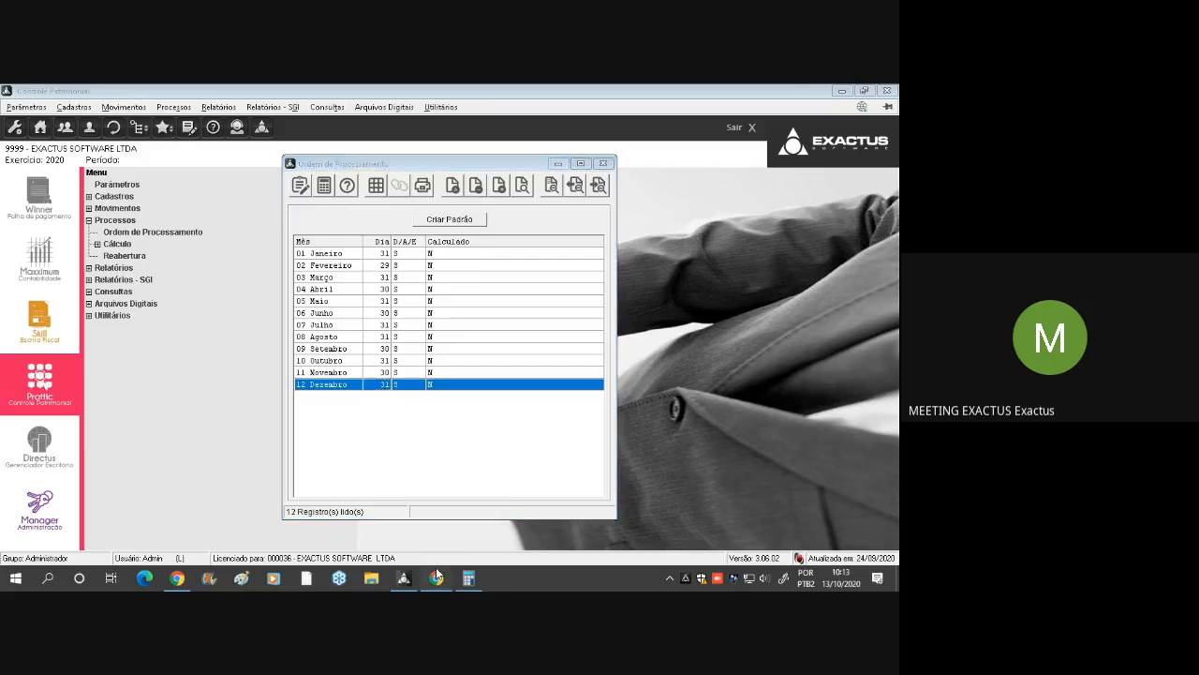
{"action": "left_click", "coordinate": [581, 386]}
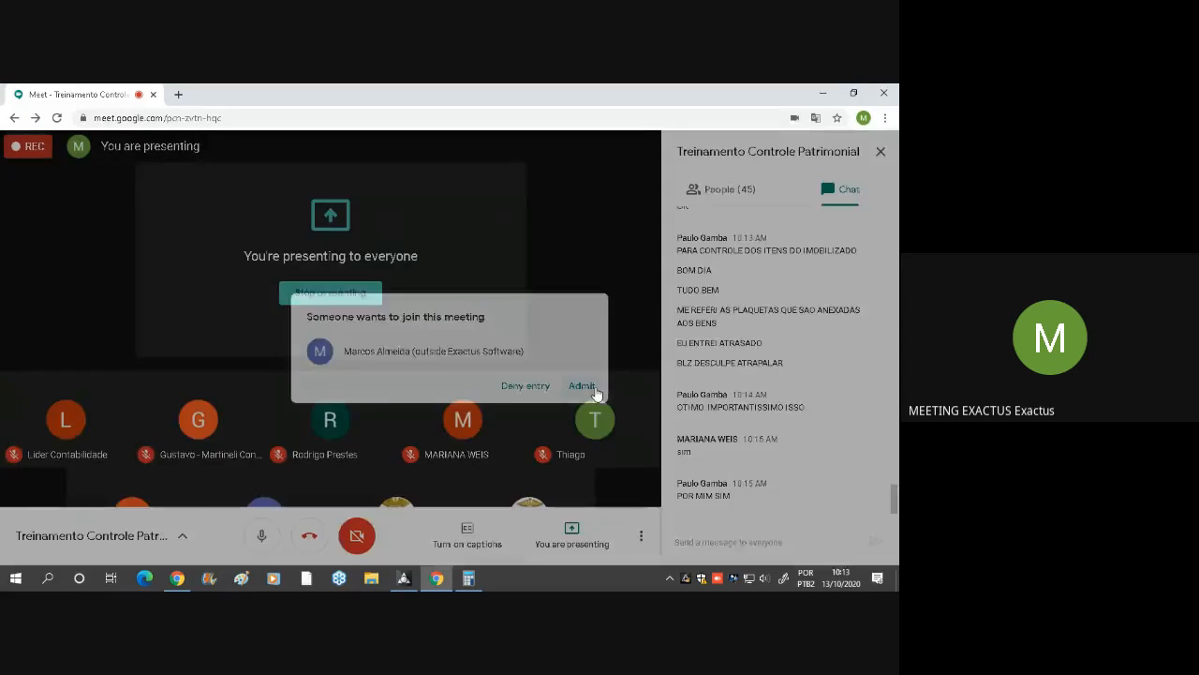
{"action": "left_click", "coordinate": [402, 579]}
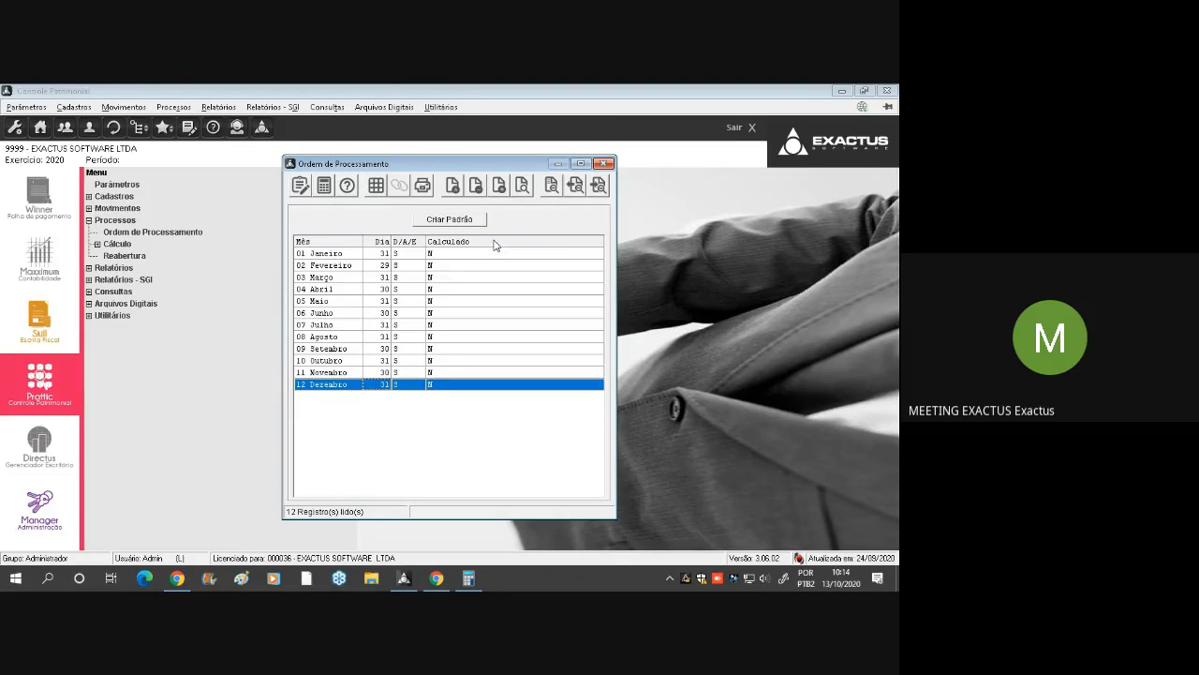
{"action": "left_click", "coordinate": [450, 325]}
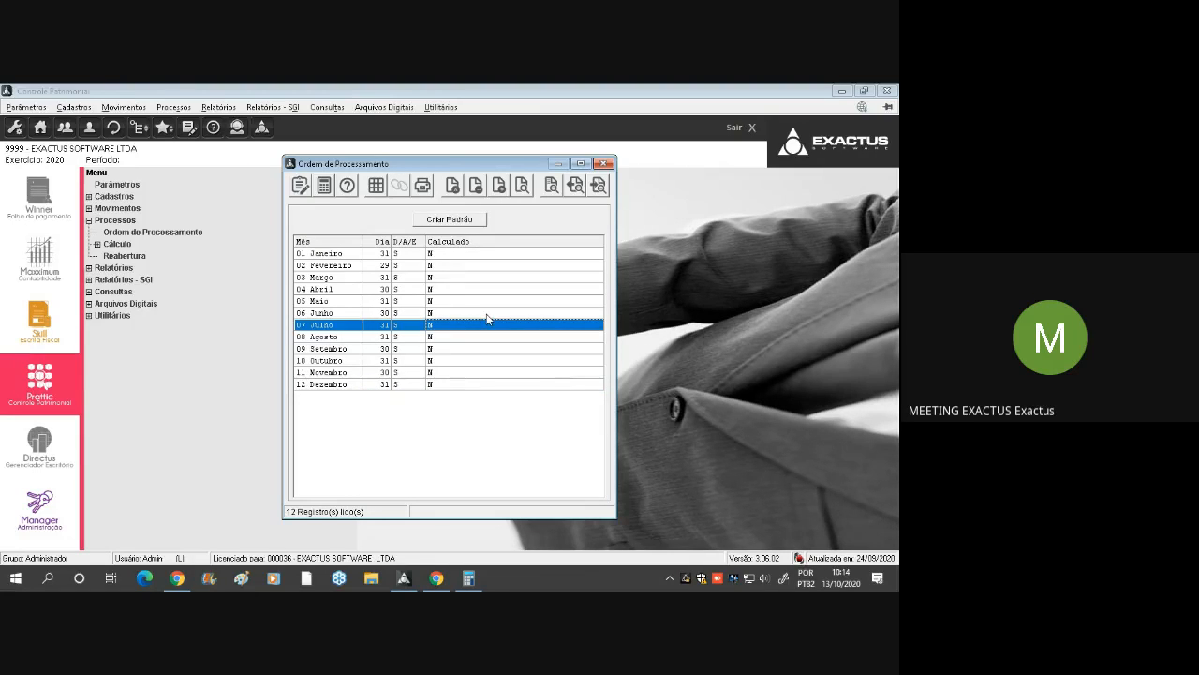
{"action": "left_click", "coordinate": [604, 164]}
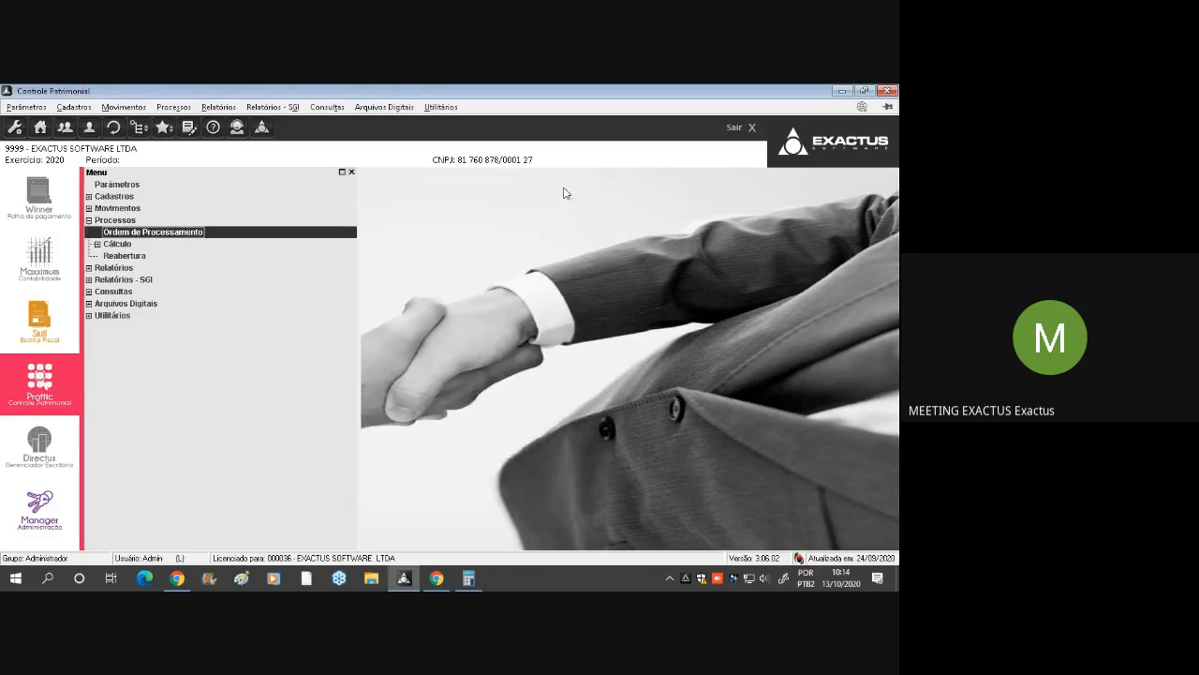
Run Fazer Cálculo up to month 12 Dezembro and reopen it to check the Calculado row for all months
{"action": "double_click", "coordinate": [134, 246]}
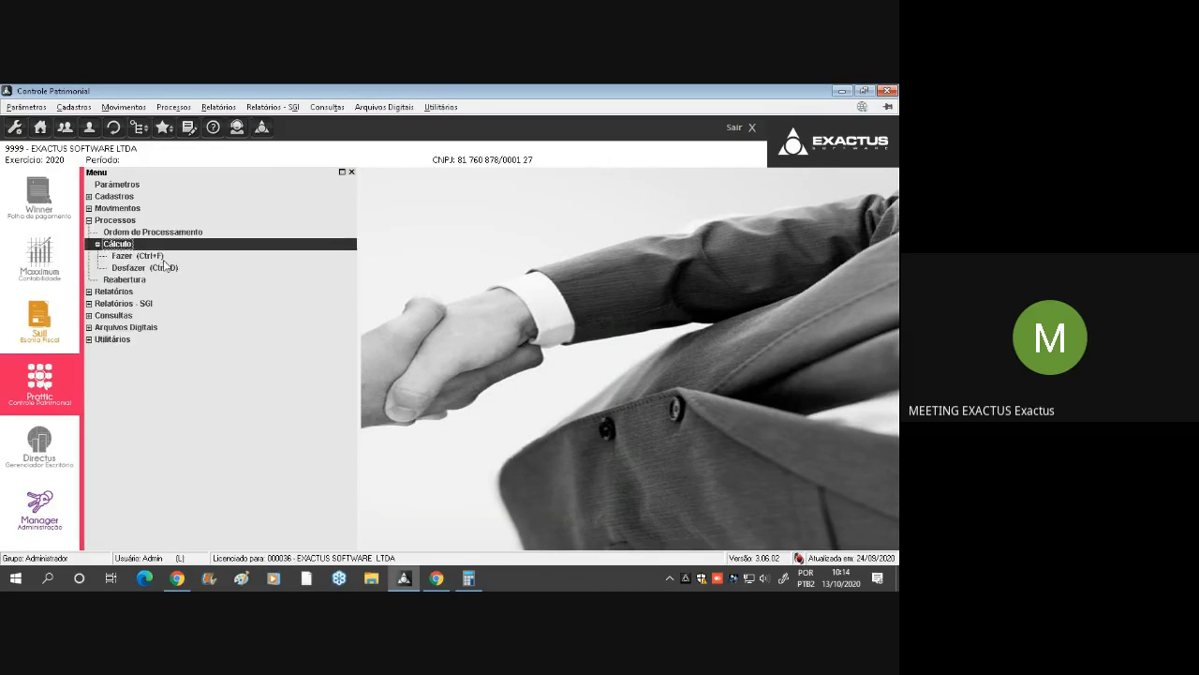
{"action": "double_click", "coordinate": [138, 256]}
{"action": "left_click", "coordinate": [516, 281]}
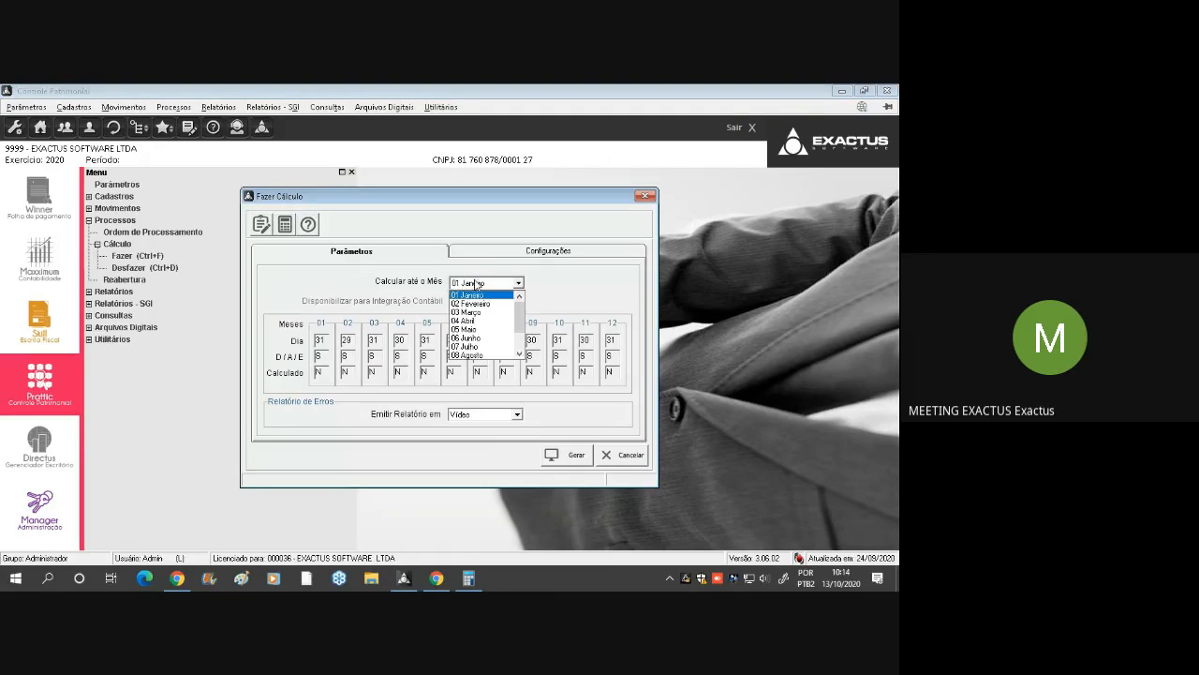
{"action": "scroll", "coordinate": [506, 349], "scroll_direction": "down", "scroll_amount": 2}
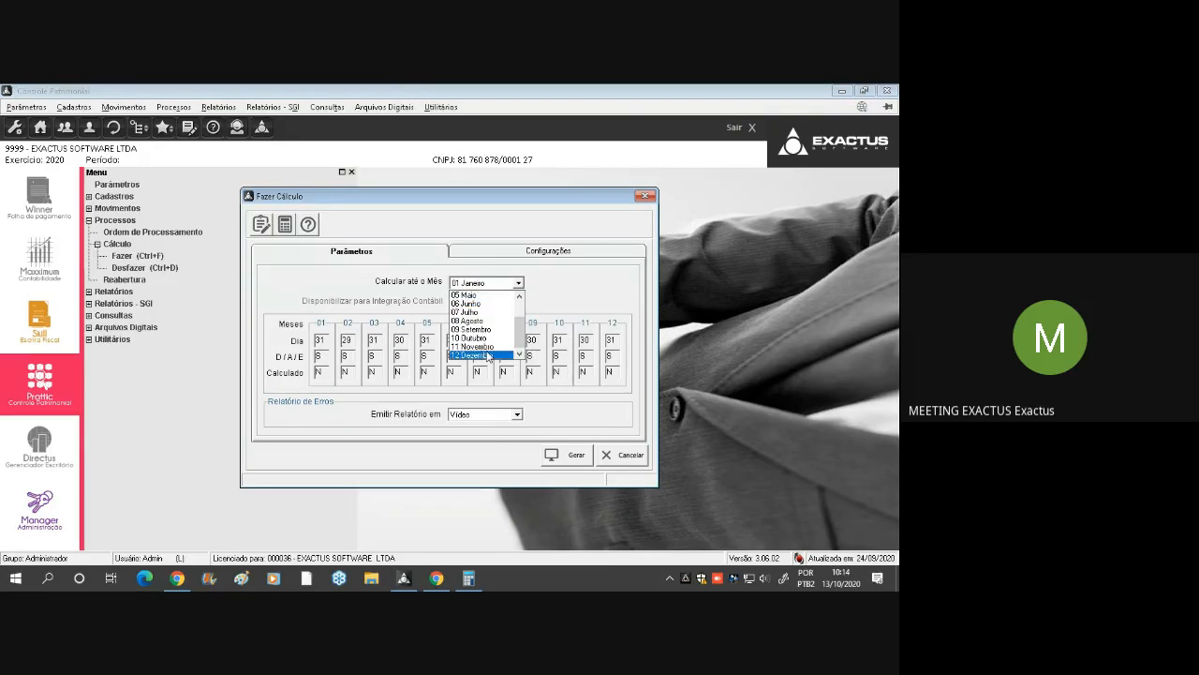
{"action": "left_click", "coordinate": [490, 355]}
{"action": "left_click", "coordinate": [572, 456]}
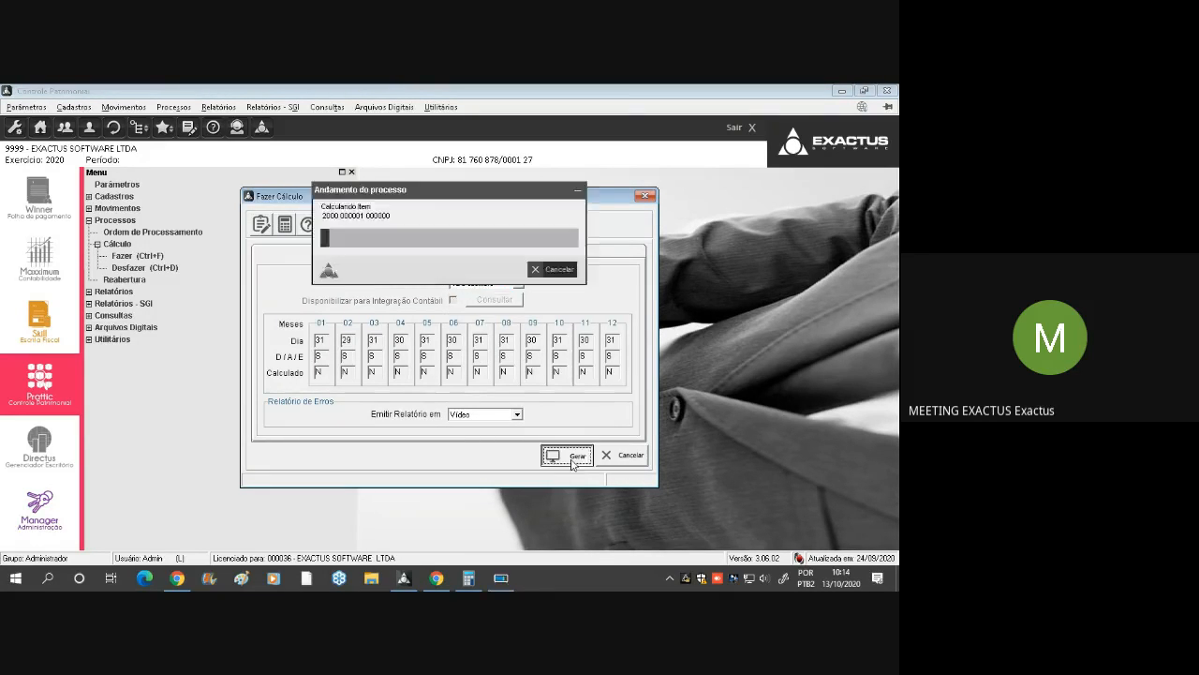
{"action": "left_click", "coordinate": [494, 377]}
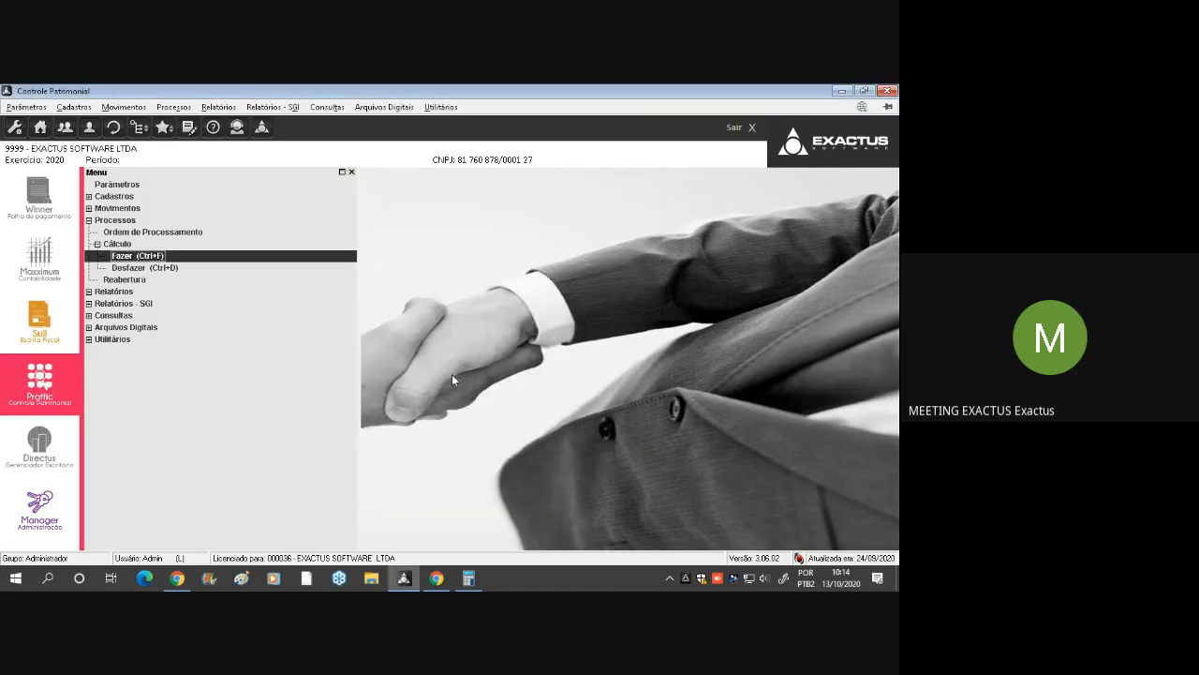
{"action": "double_click", "coordinate": [125, 259]}
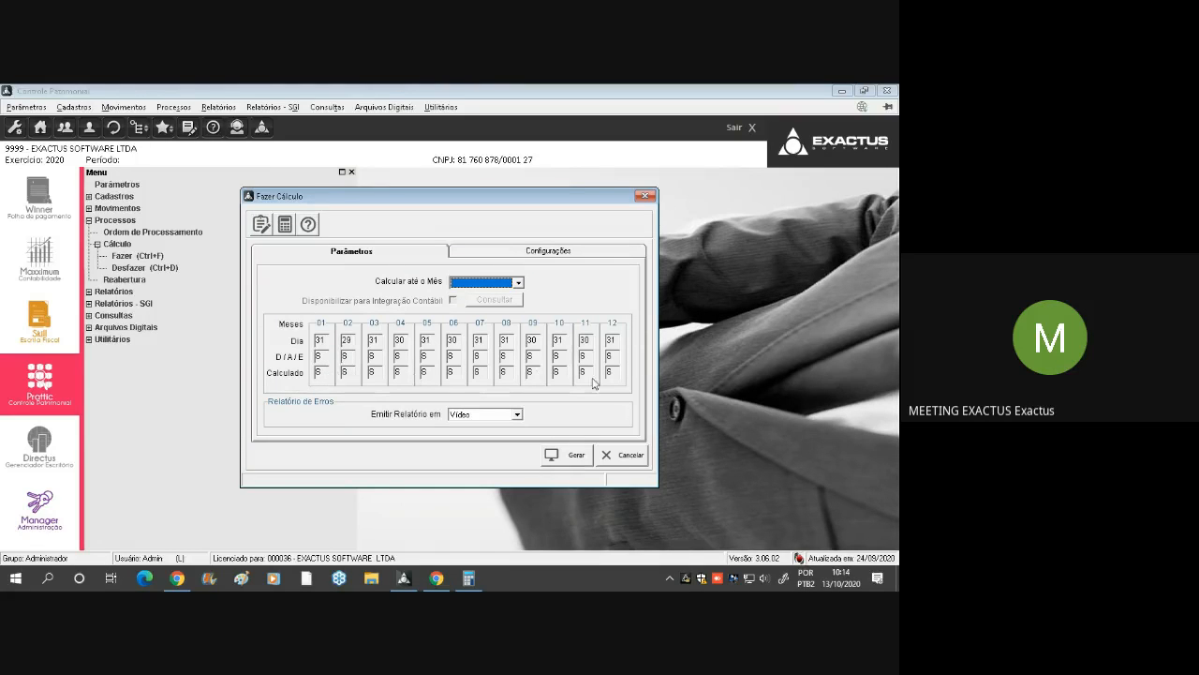
{"action": "left_click", "coordinate": [630, 455]}
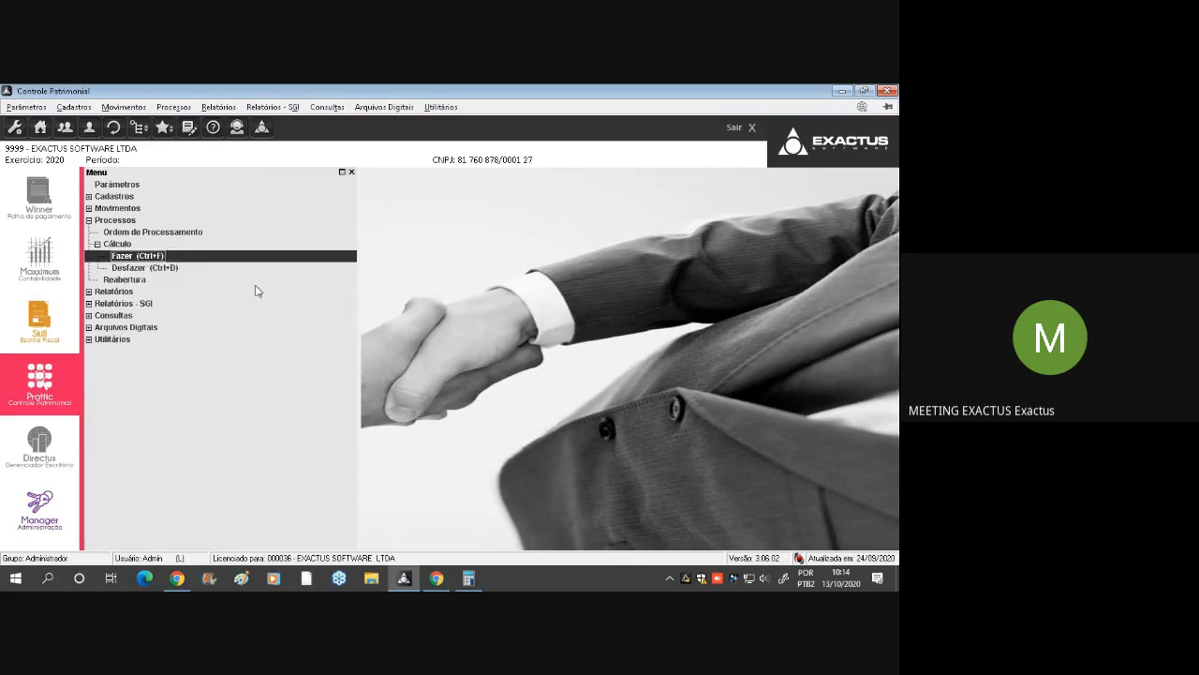
Undo the calculation starting from month 01 Janeiro and leave Desfazer Cálculo
{"action": "double_click", "coordinate": [173, 268]}
{"action": "left_click", "coordinate": [513, 299]}
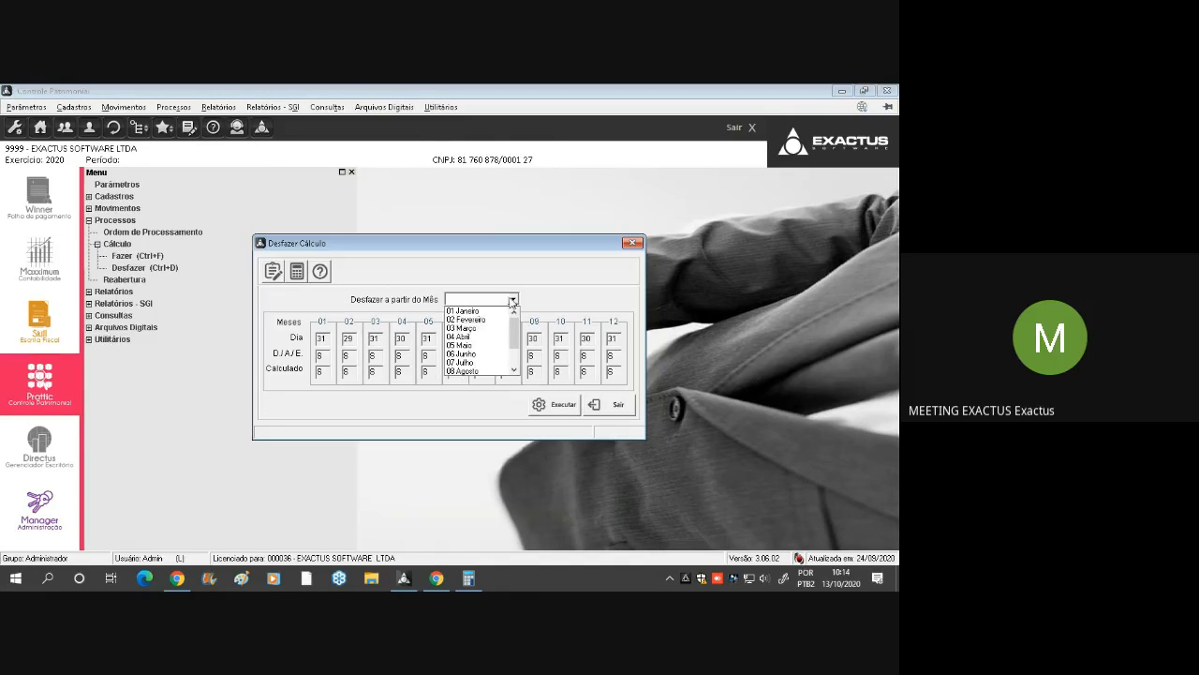
{"action": "left_click", "coordinate": [487, 310]}
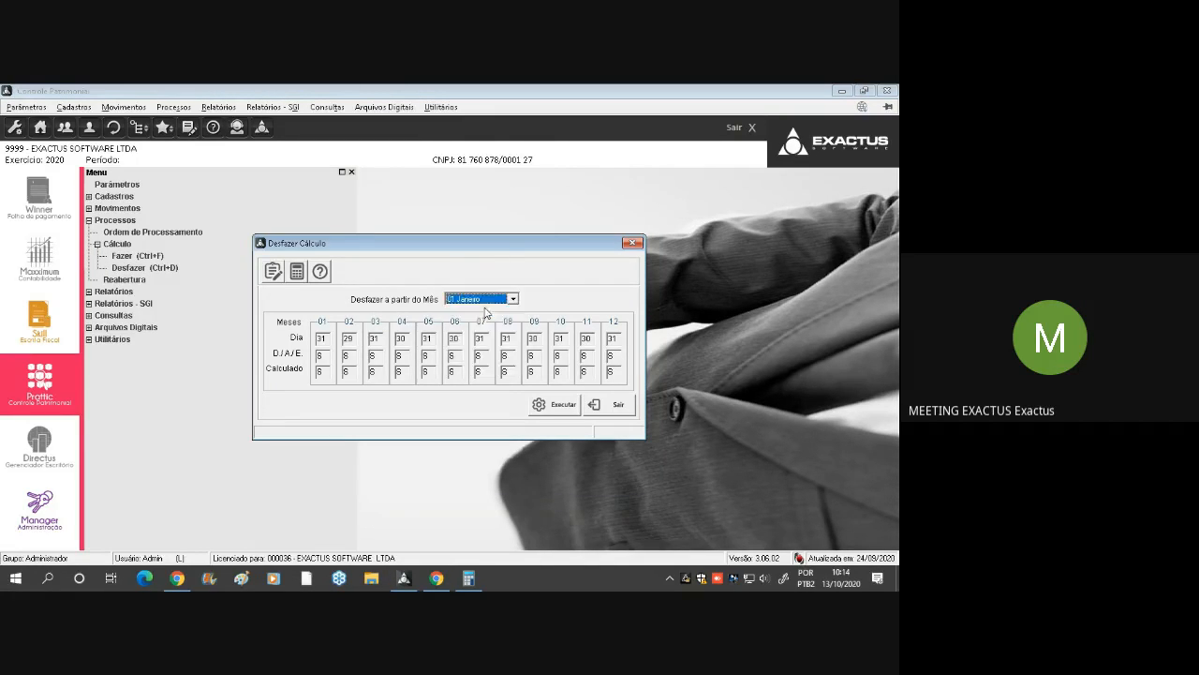
{"action": "left_click", "coordinate": [551, 405]}
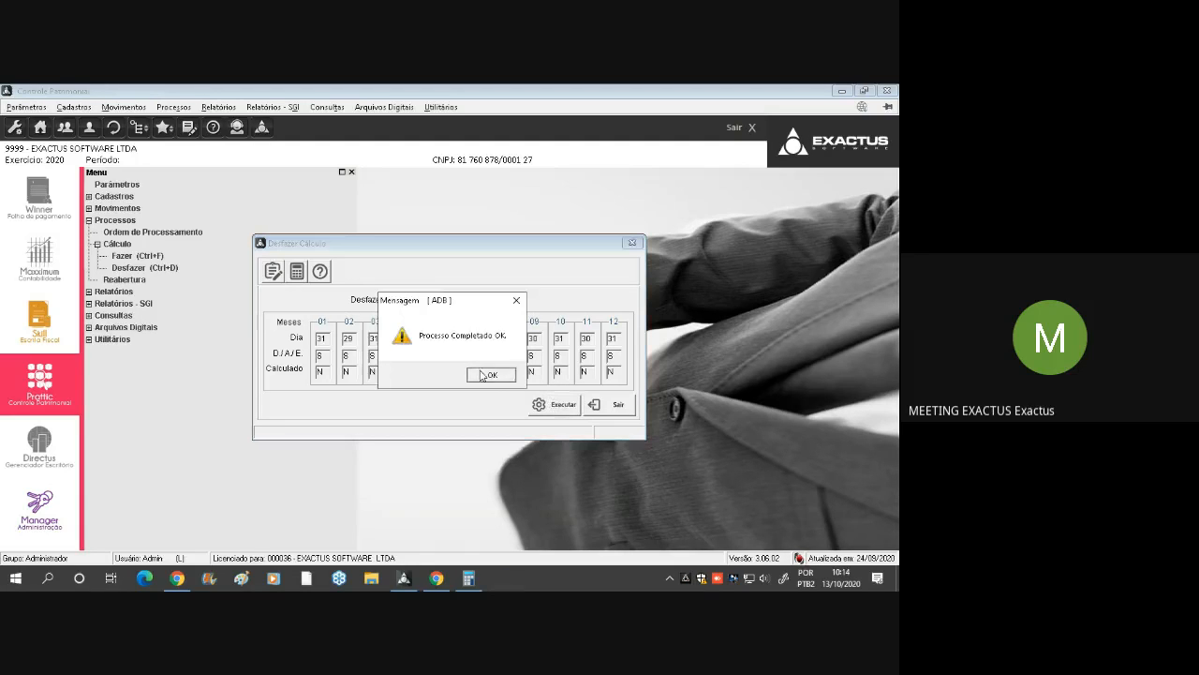
{"action": "left_click", "coordinate": [482, 375]}
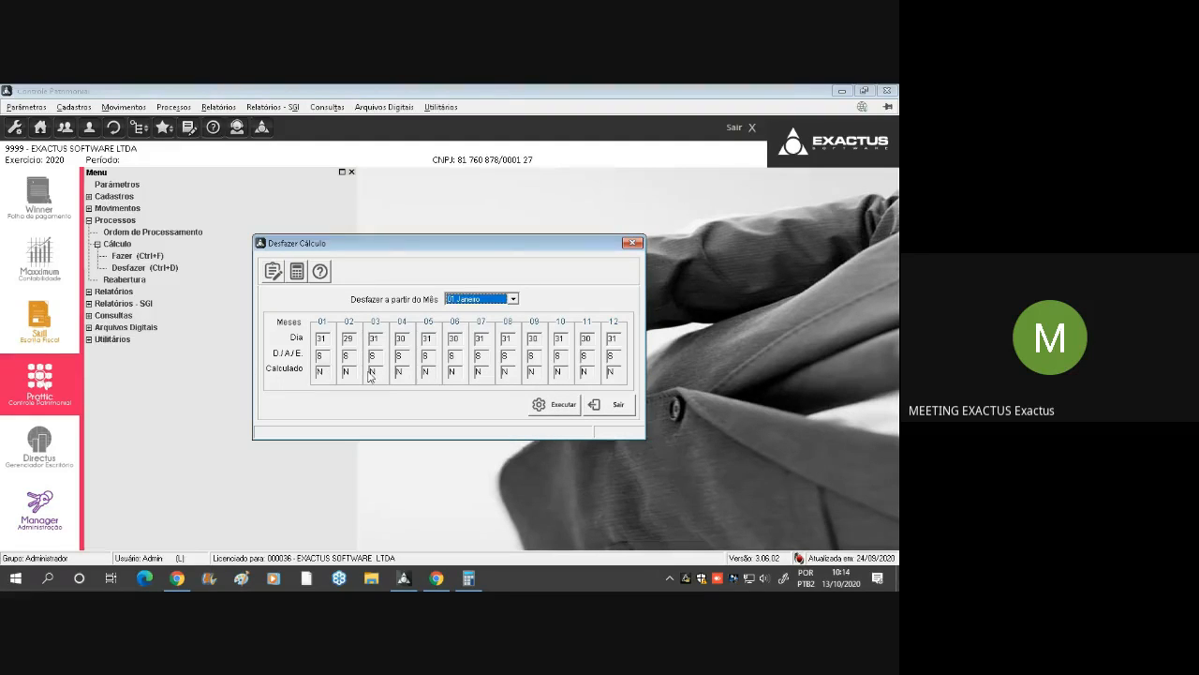
{"action": "left_click", "coordinate": [619, 404]}
Run the calculation again up to month 12 Dezembro
{"action": "left_click", "coordinate": [155, 256]}
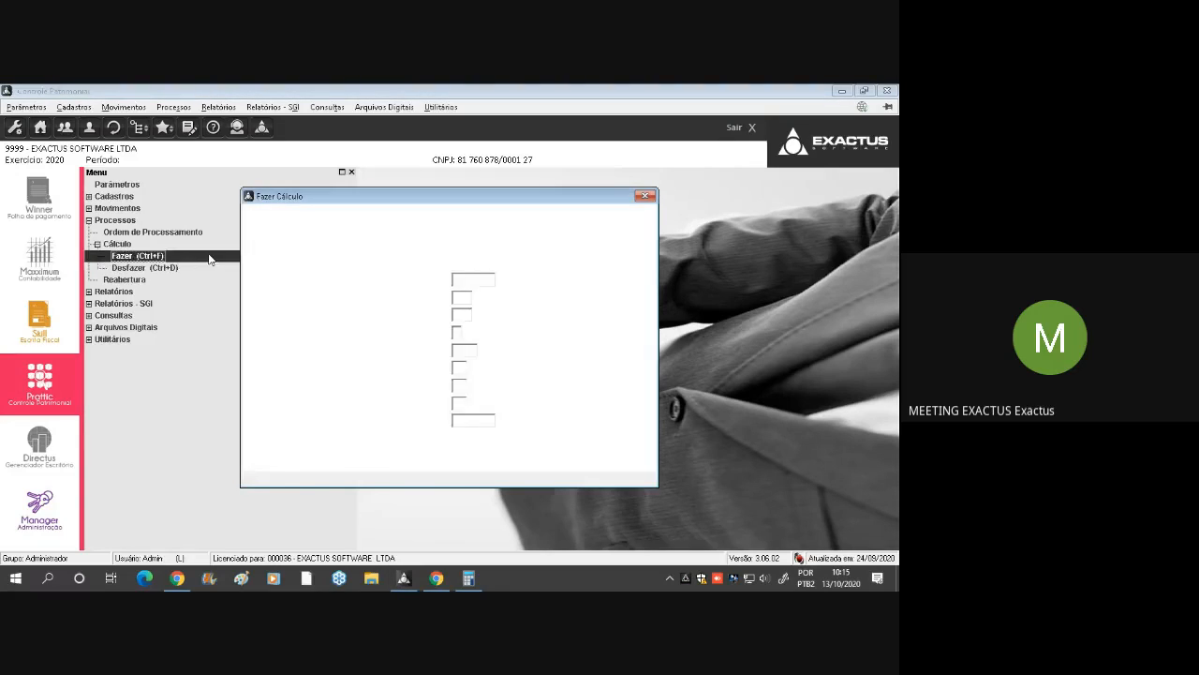
{"action": "key", "text": "End"}
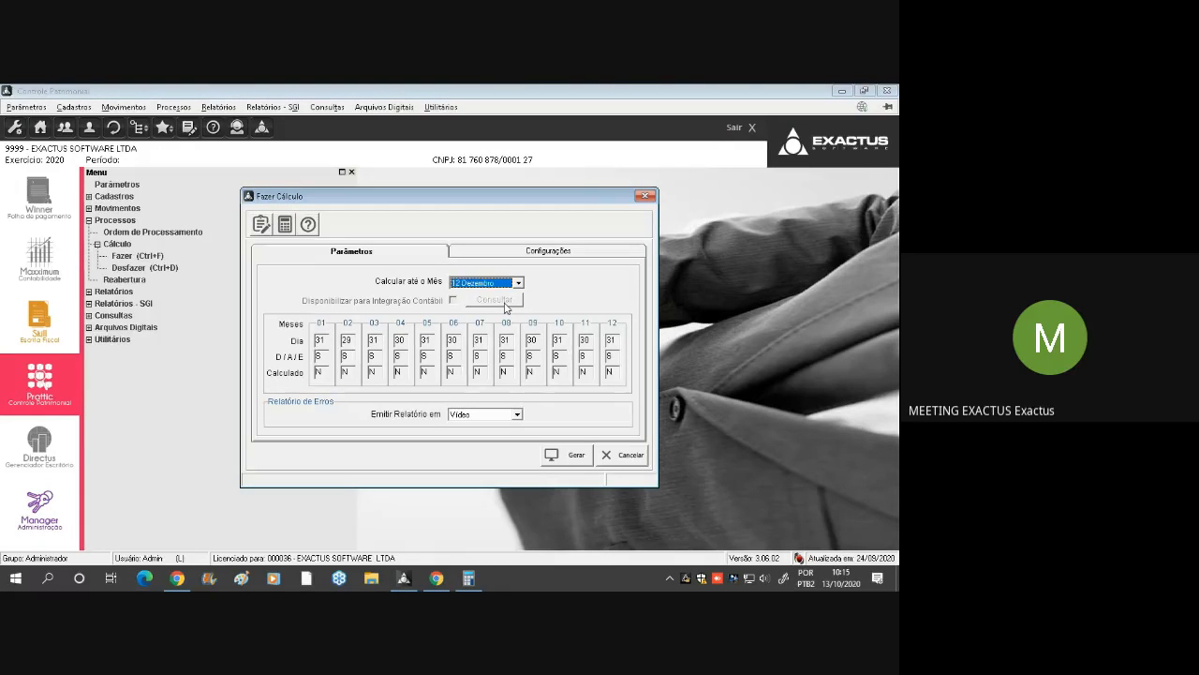
{"action": "key", "text": "Return"}
{"action": "left_click", "coordinate": [491, 374]}
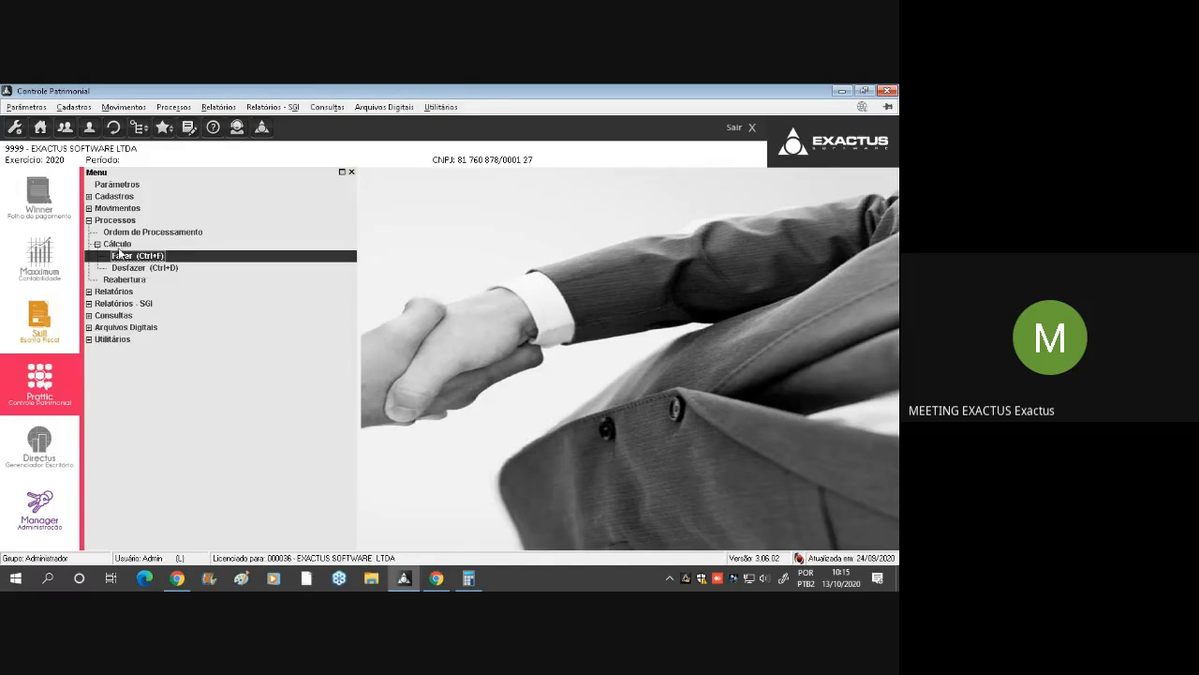
Collapse the Cálculo group, review the options in Reabertura de Exercício and close it without executing
{"action": "double_click", "coordinate": [118, 244]}
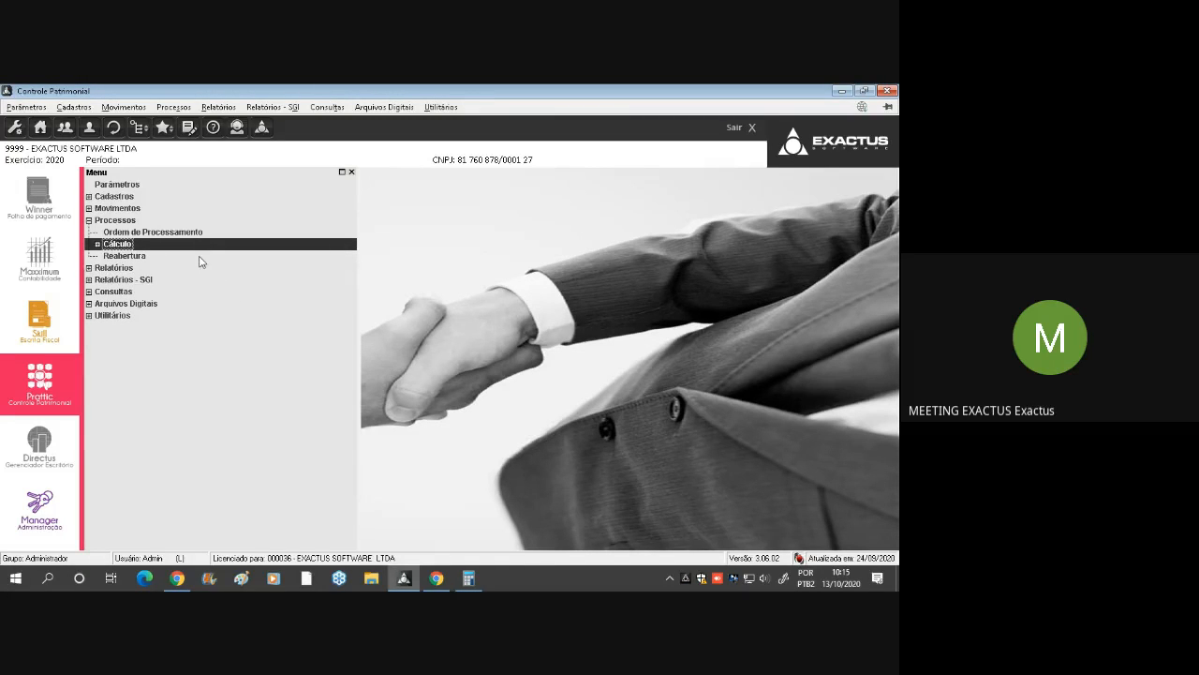
{"action": "left_click", "coordinate": [146, 258]}
{"action": "double_click", "coordinate": [146, 259]}
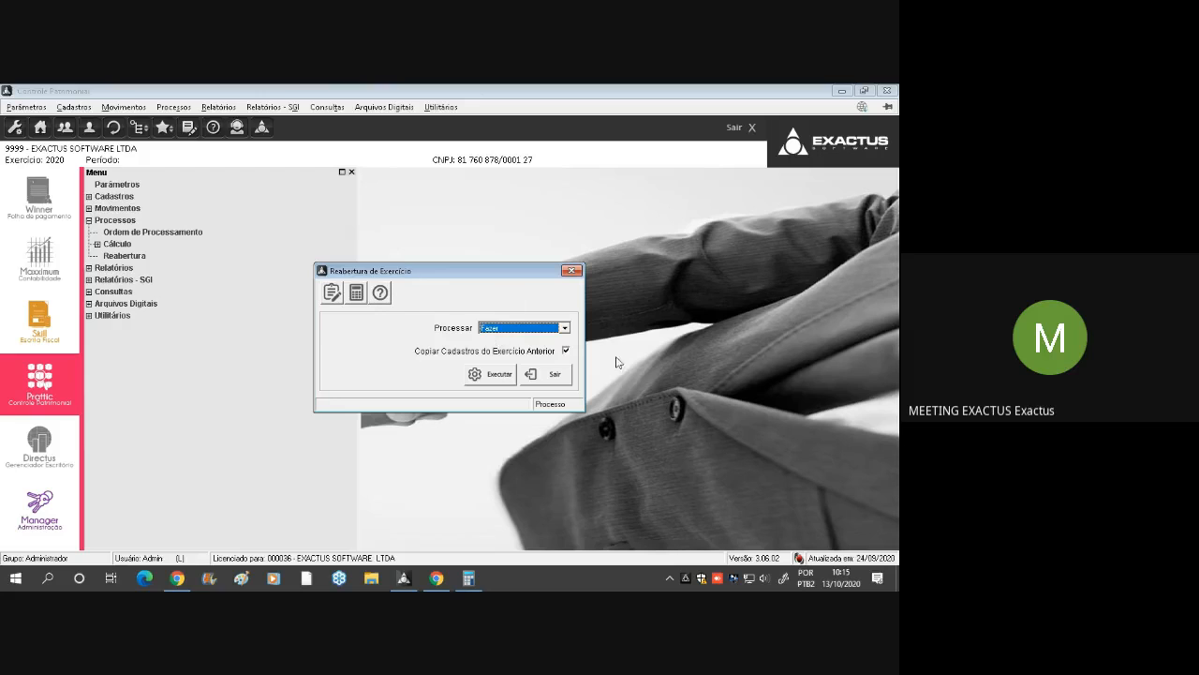
{"action": "left_click", "coordinate": [571, 271]}
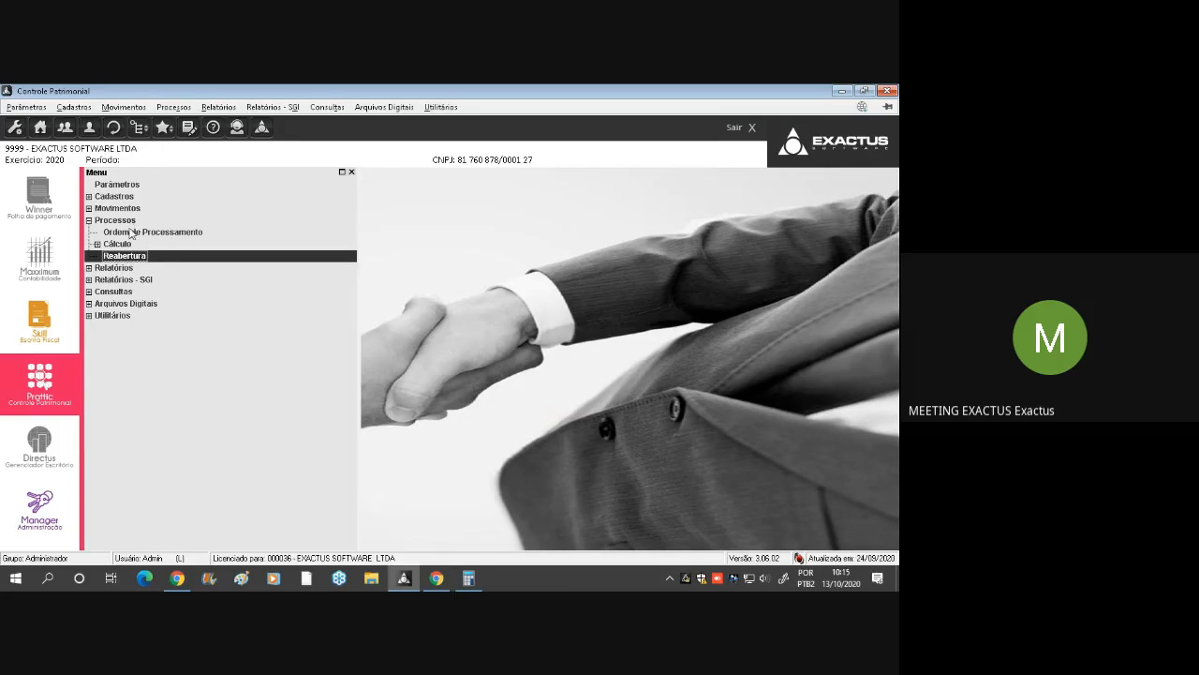
Reopen Desfazer Cálculo to review the months and leave it without executing
{"action": "double_click", "coordinate": [115, 245]}
{"action": "double_click", "coordinate": [137, 267]}
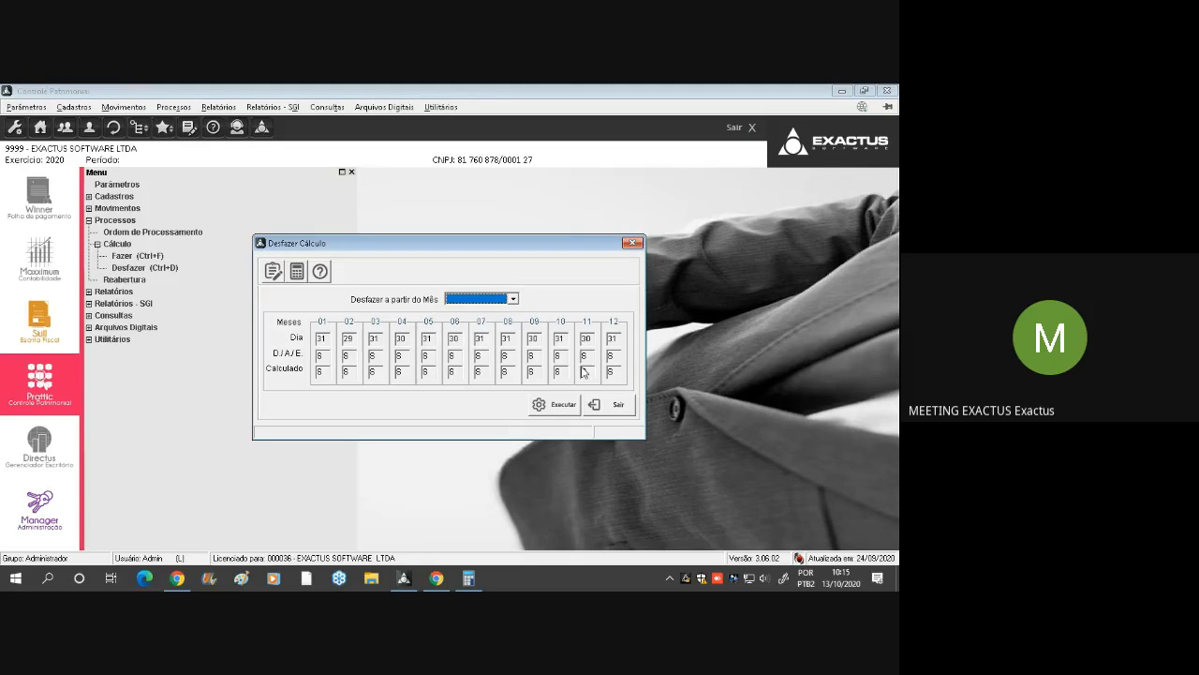
{"action": "left_click", "coordinate": [617, 407]}
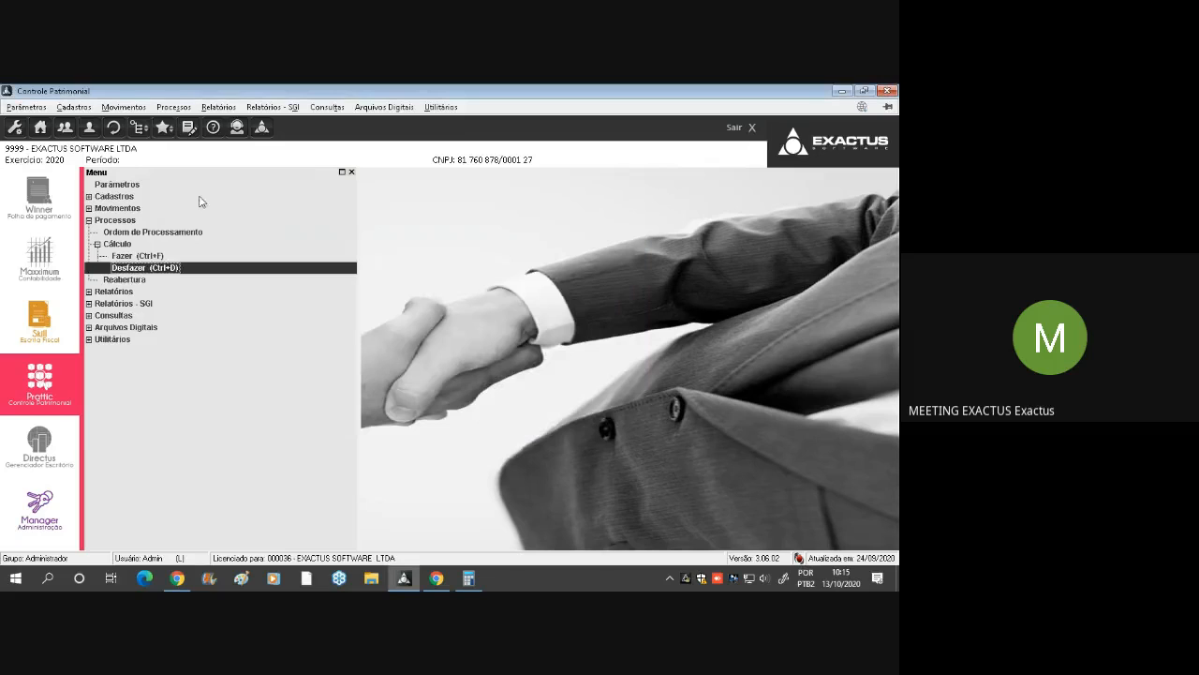
Open the Máquinas e Equipamentos account under Cadastros > Plano de Contas and examine its Código Contábil and depreciation Conta
{"action": "double_click", "coordinate": [132, 197]}
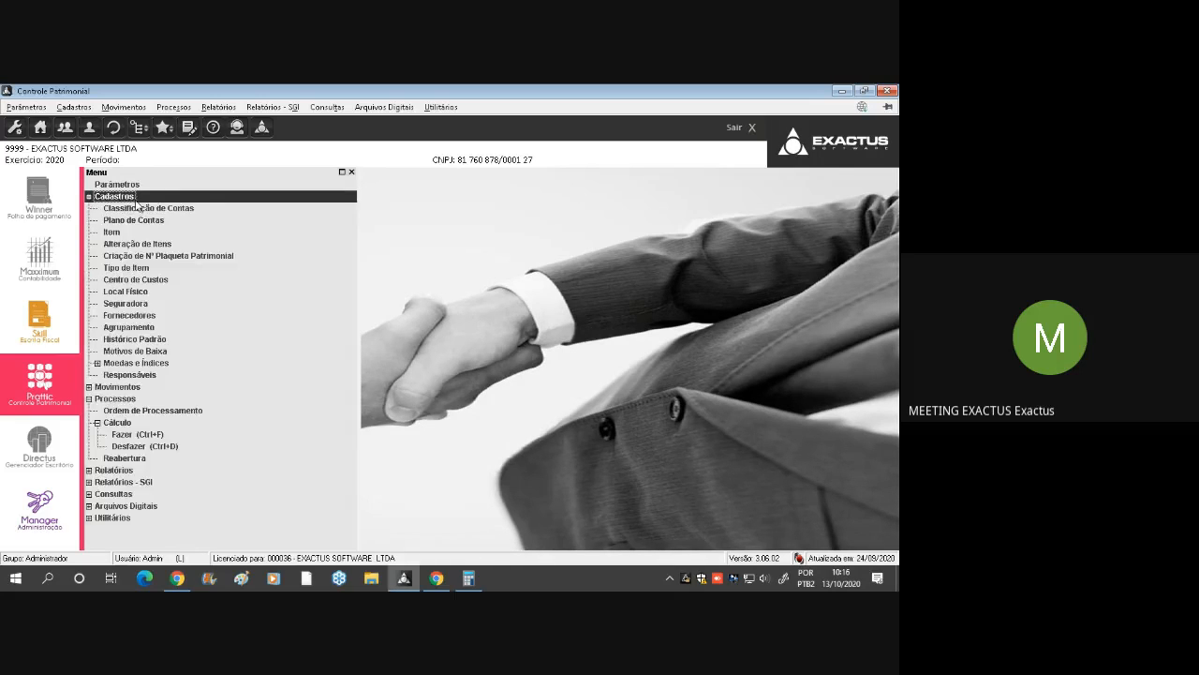
{"action": "double_click", "coordinate": [133, 220]}
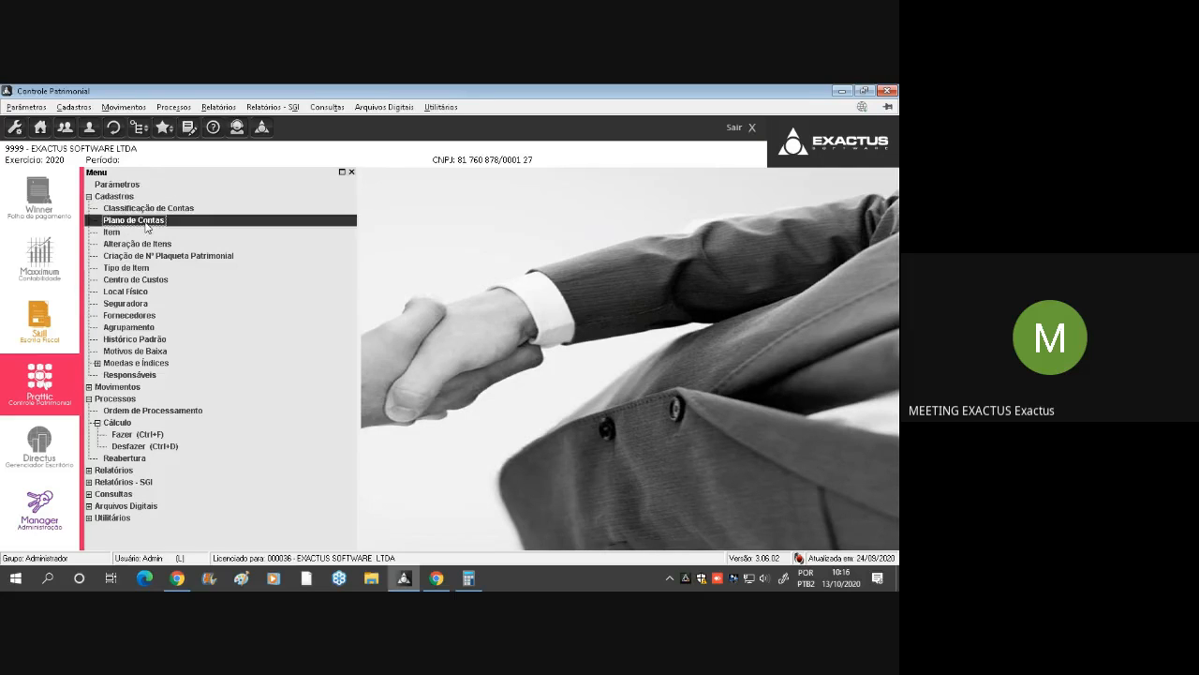
{"action": "left_click", "coordinate": [375, 198]}
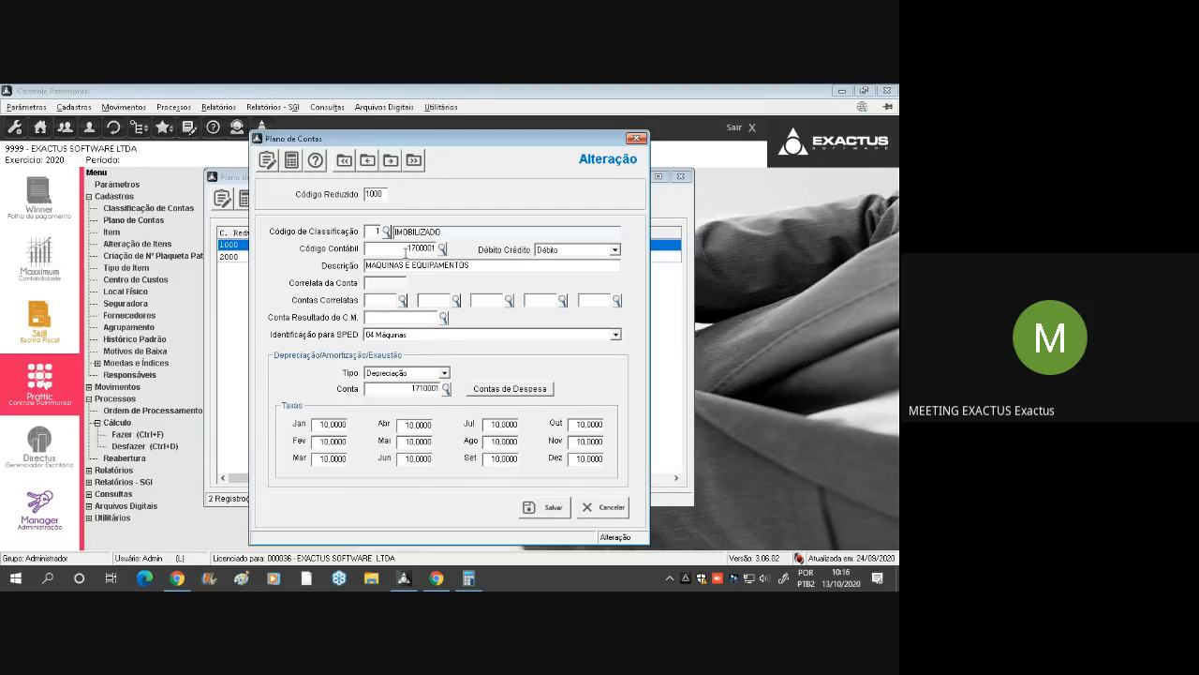
{"action": "left_click_drag", "start_coordinate": [406, 250], "coordinate": [446, 247]}
{"action": "left_click_drag", "start_coordinate": [395, 385], "coordinate": [440, 387]}
Examine the 01 Janeiro record in the account's Contas de Despesa and close all Plano de Contas windows without saving
{"action": "left_click", "coordinate": [514, 384]}
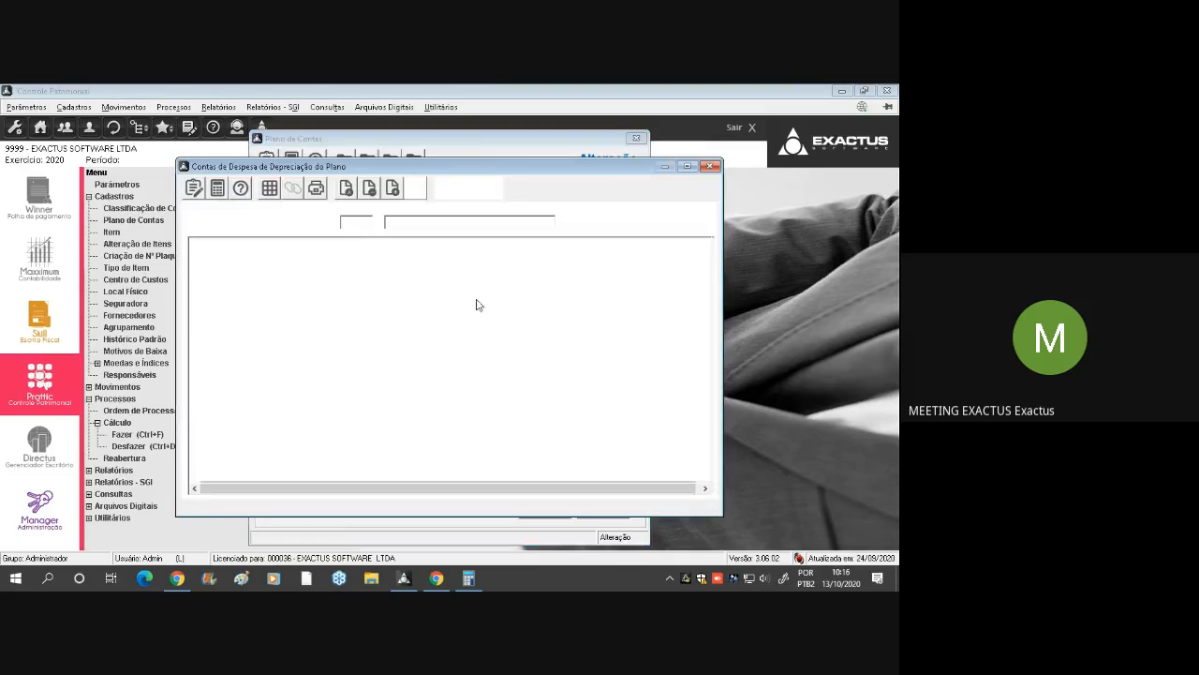
{"action": "left_click", "coordinate": [301, 259]}
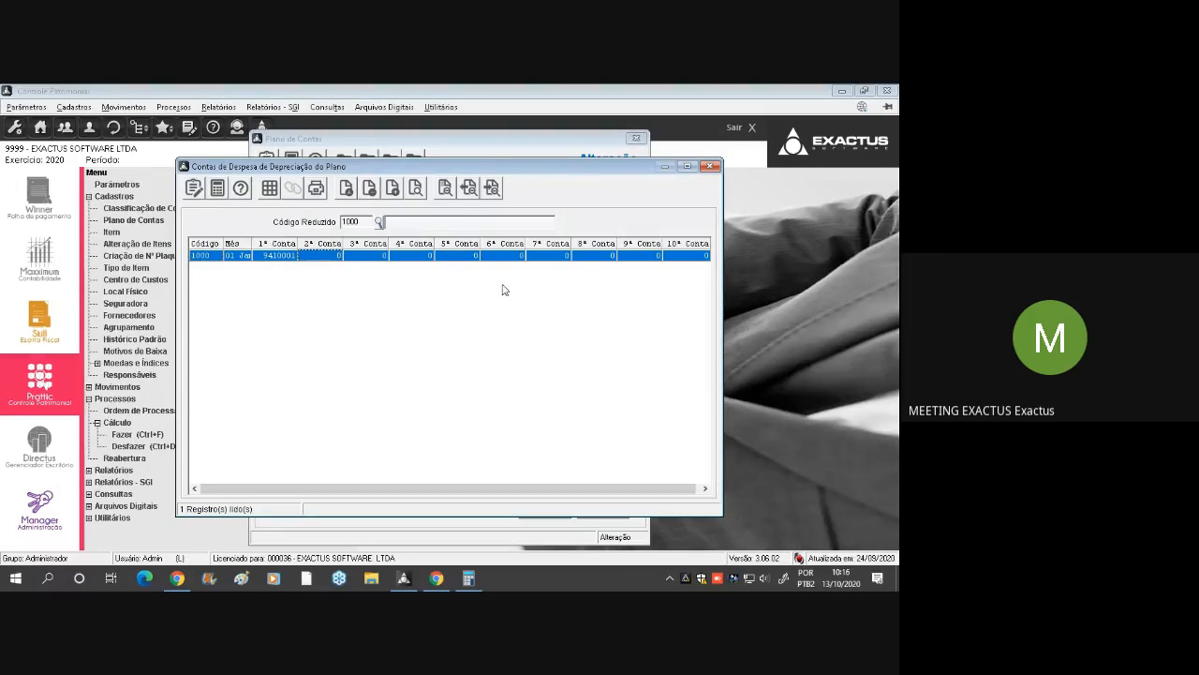
{"action": "left_click", "coordinate": [485, 259]}
{"action": "double_click", "coordinate": [485, 263]}
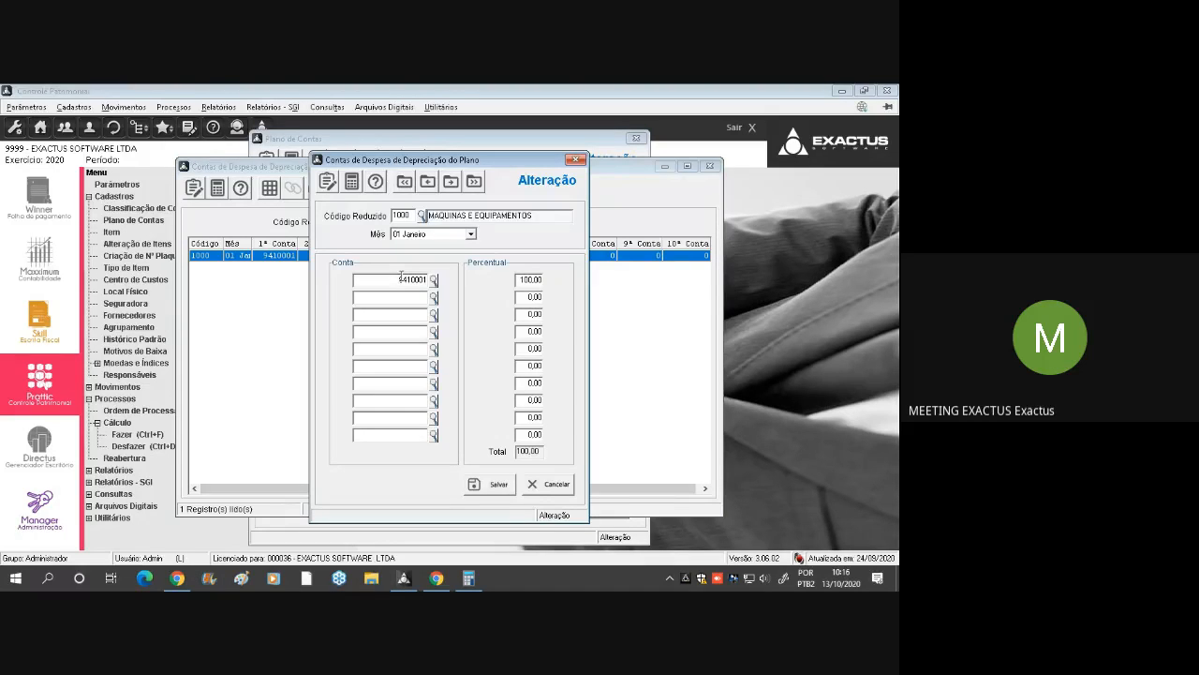
{"action": "key", "text": "Escape"}
{"action": "key", "text": "Escape"}
{"action": "key", "text": "Escape"}
{"action": "key", "text": "Escape"}
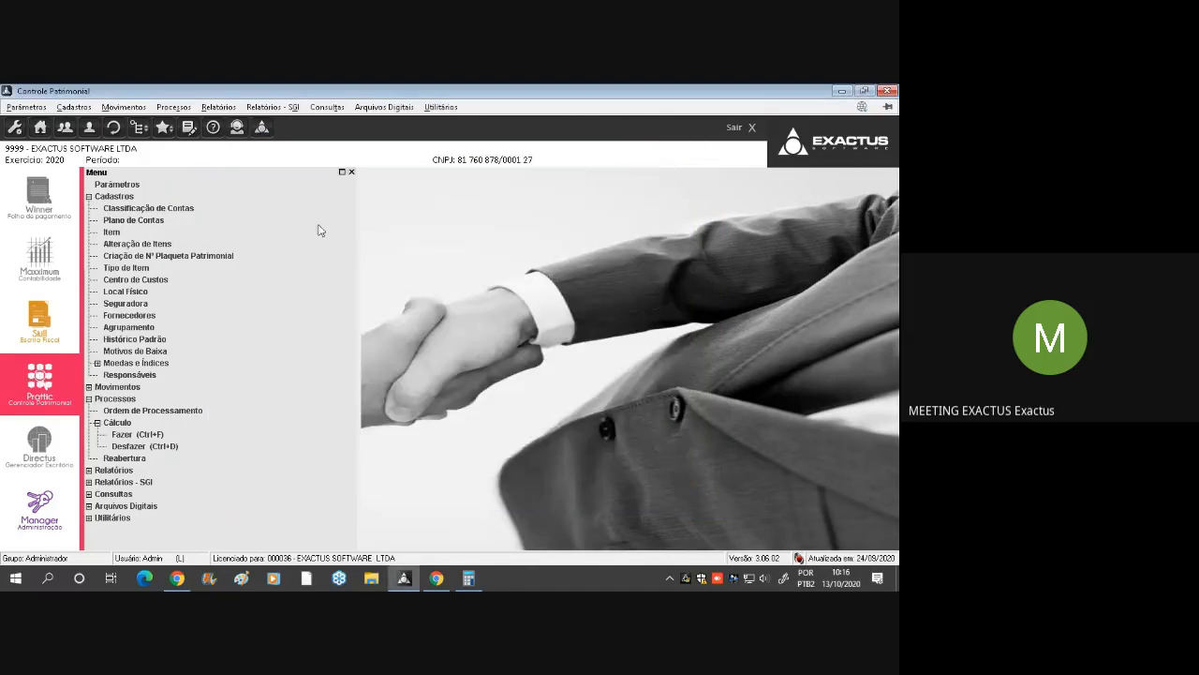
Generate the Ficha de Item report under Relatórios - SGI on Vídeo with reference month 12 Dezembro for all items
{"action": "double_click", "coordinate": [122, 197]}
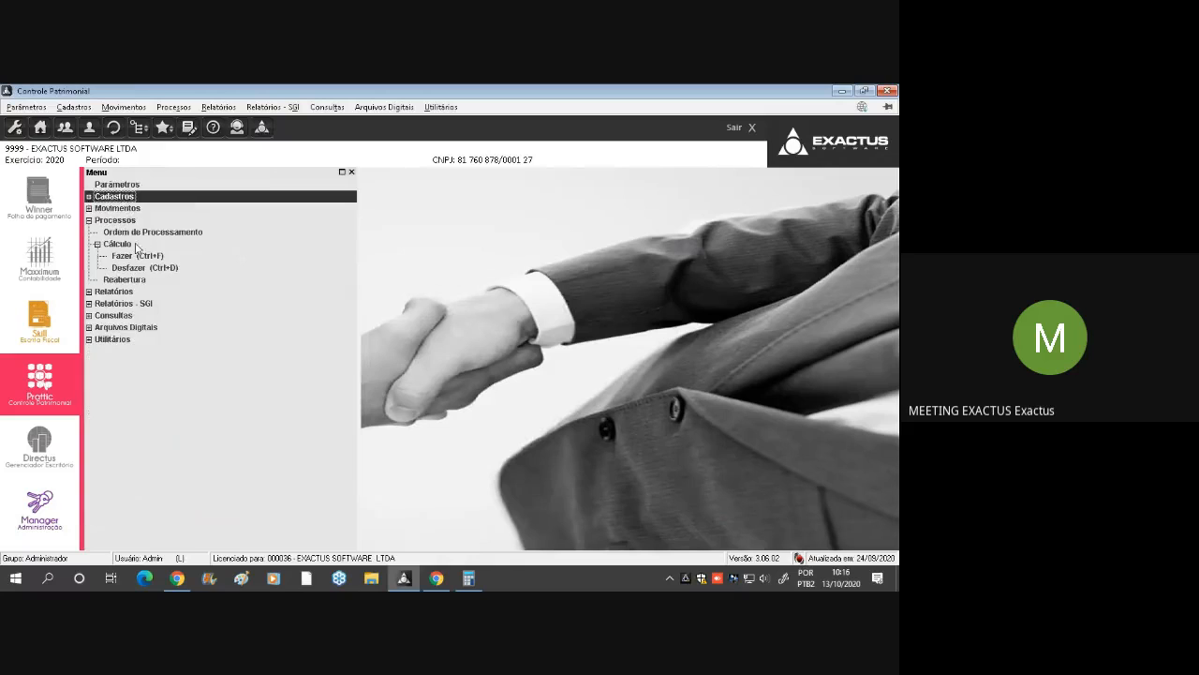
{"action": "double_click", "coordinate": [129, 222]}
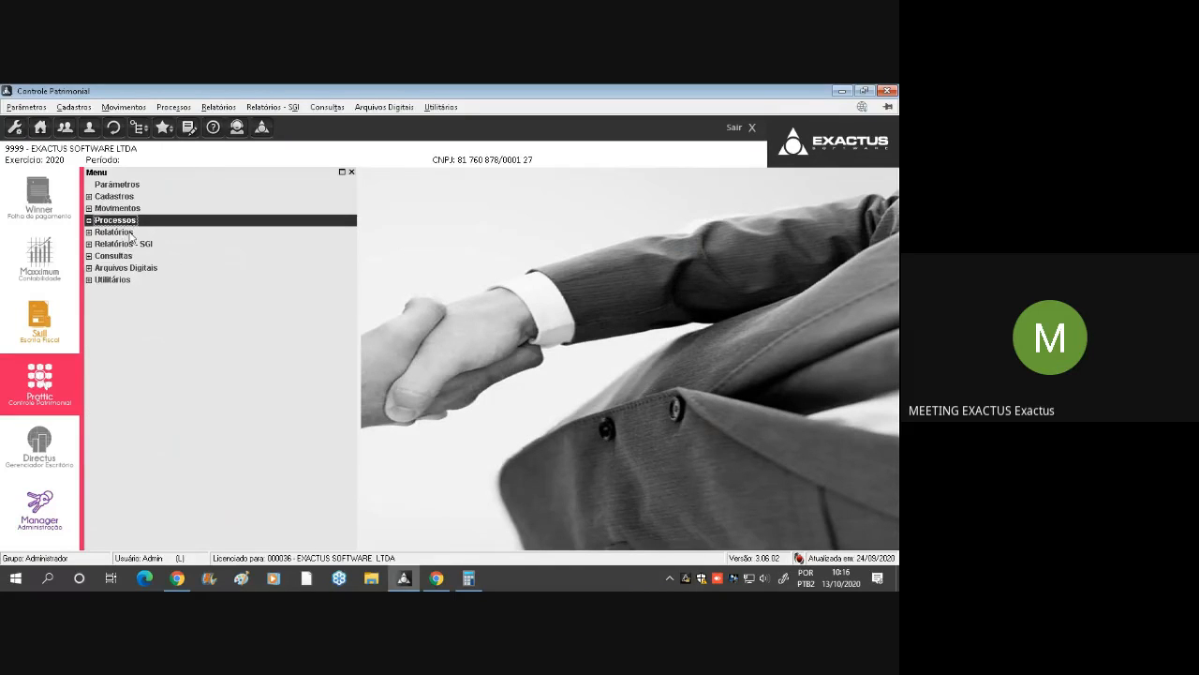
{"action": "double_click", "coordinate": [151, 245]}
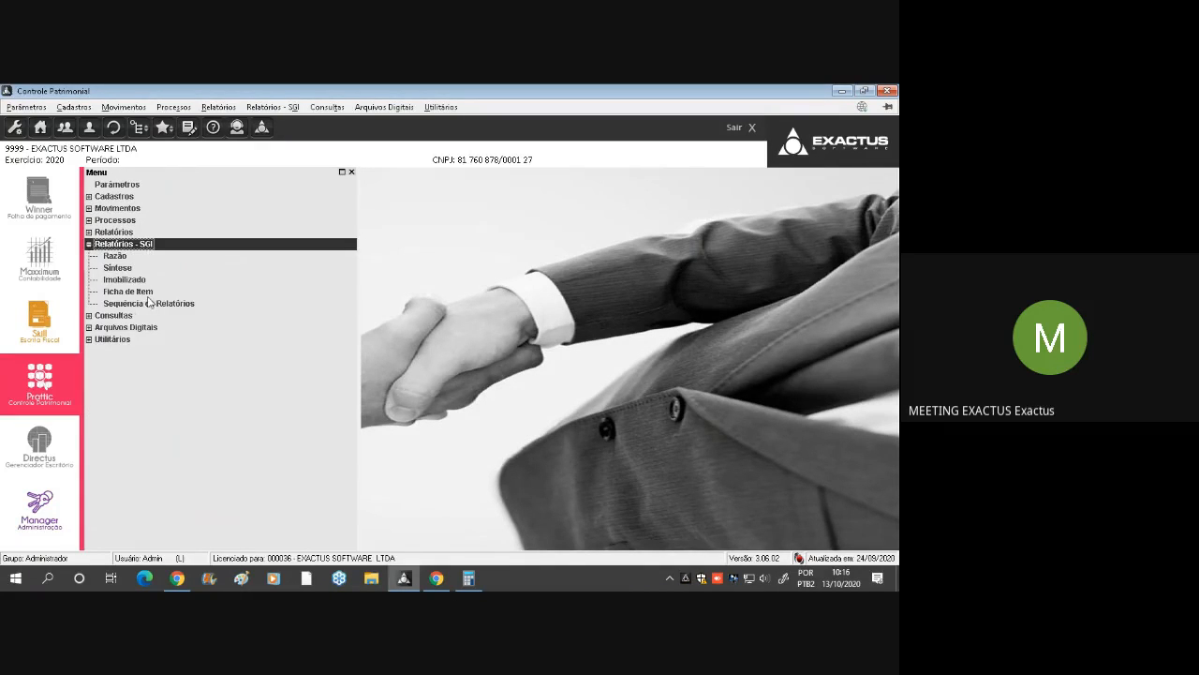
{"action": "double_click", "coordinate": [150, 292]}
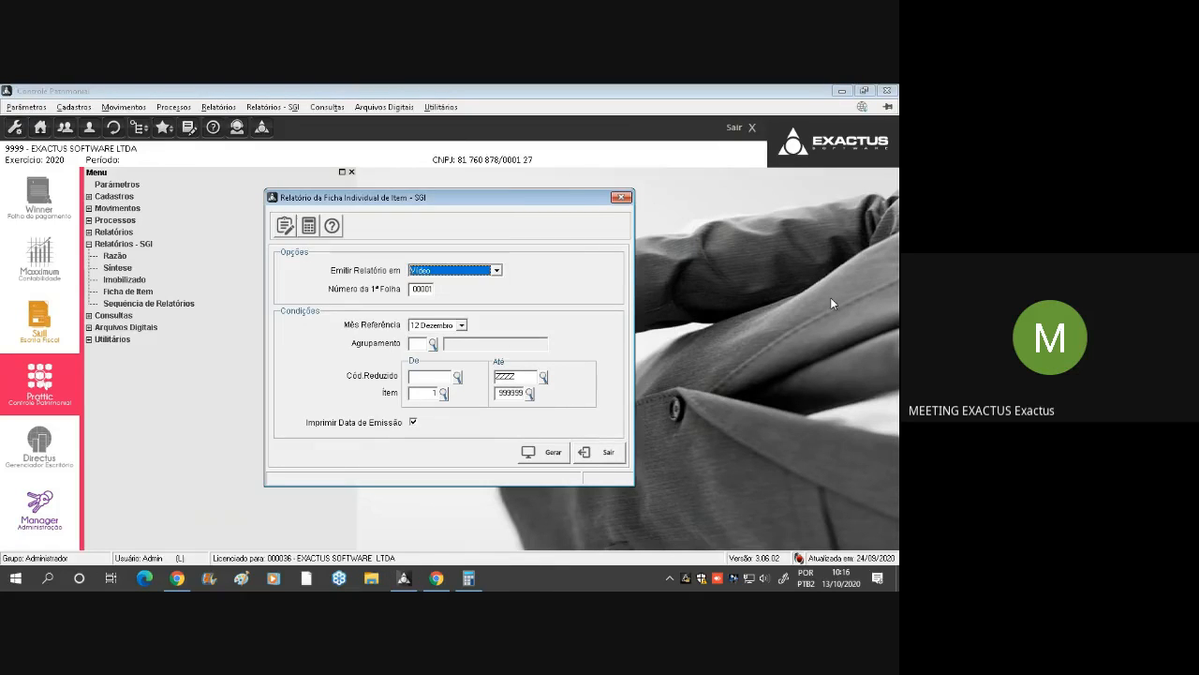
{"action": "key", "text": "alt+g"}
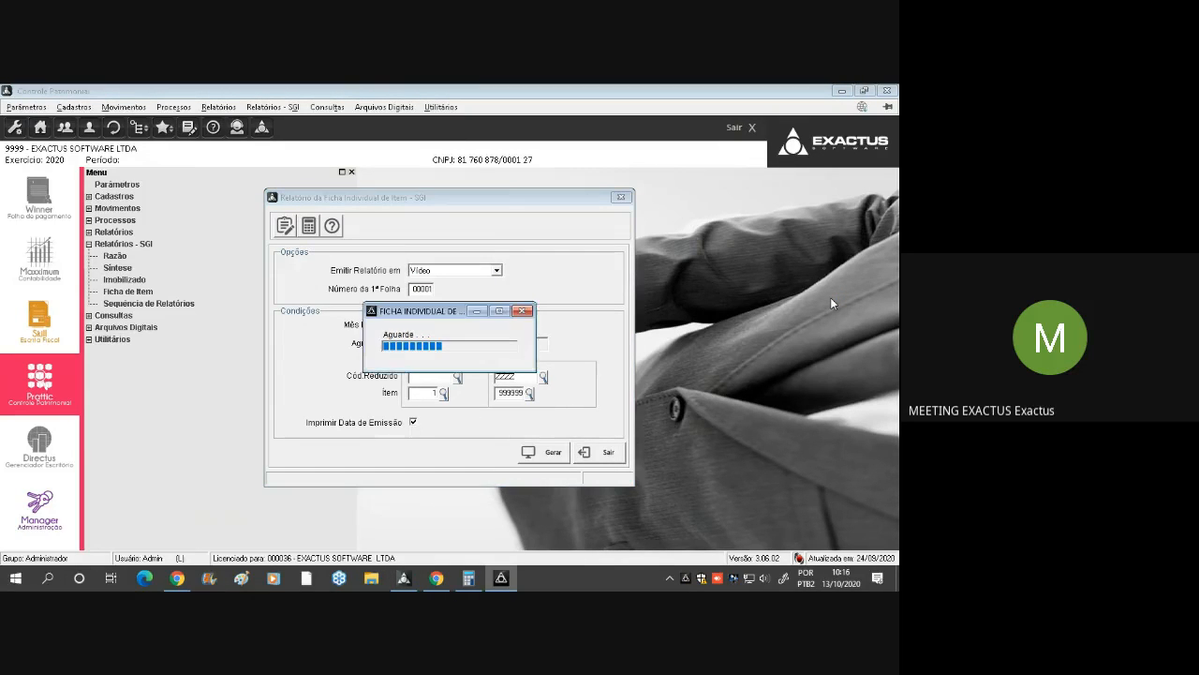
{"action": "key", "text": "Return"}
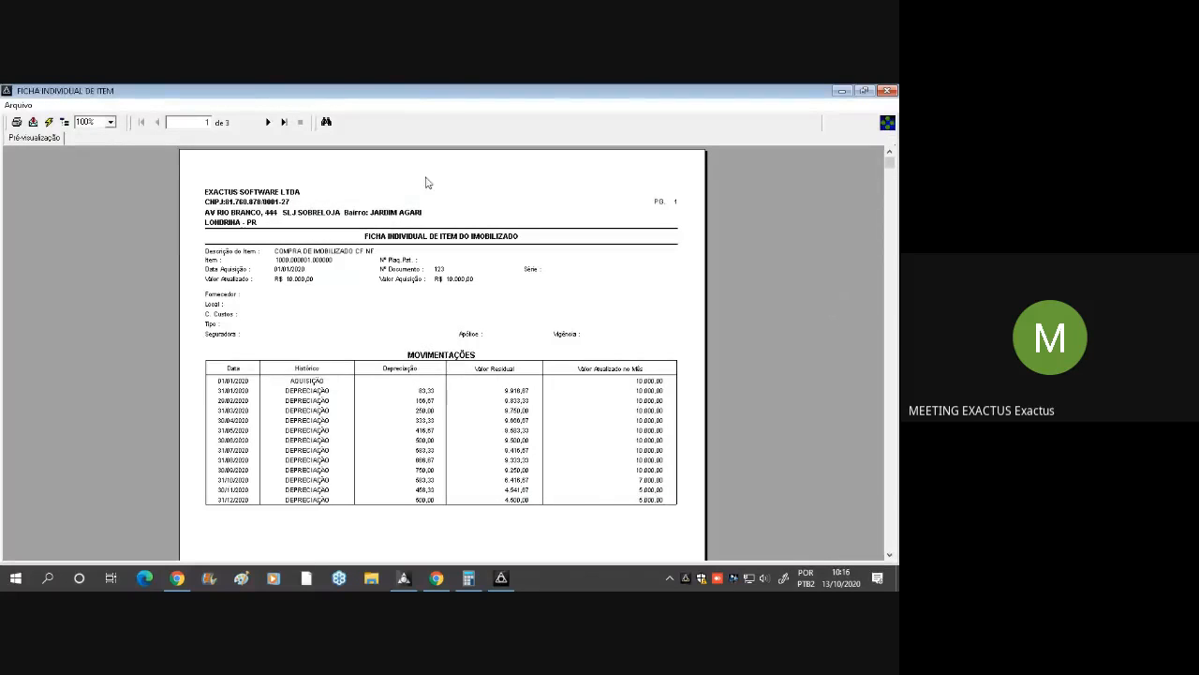
Page through the individual item sheets and examine the AQUISICAO VEICULO FIAT movements at 150% zoom
{"action": "left_click", "coordinate": [267, 122]}
{"action": "left_click", "coordinate": [267, 122]}
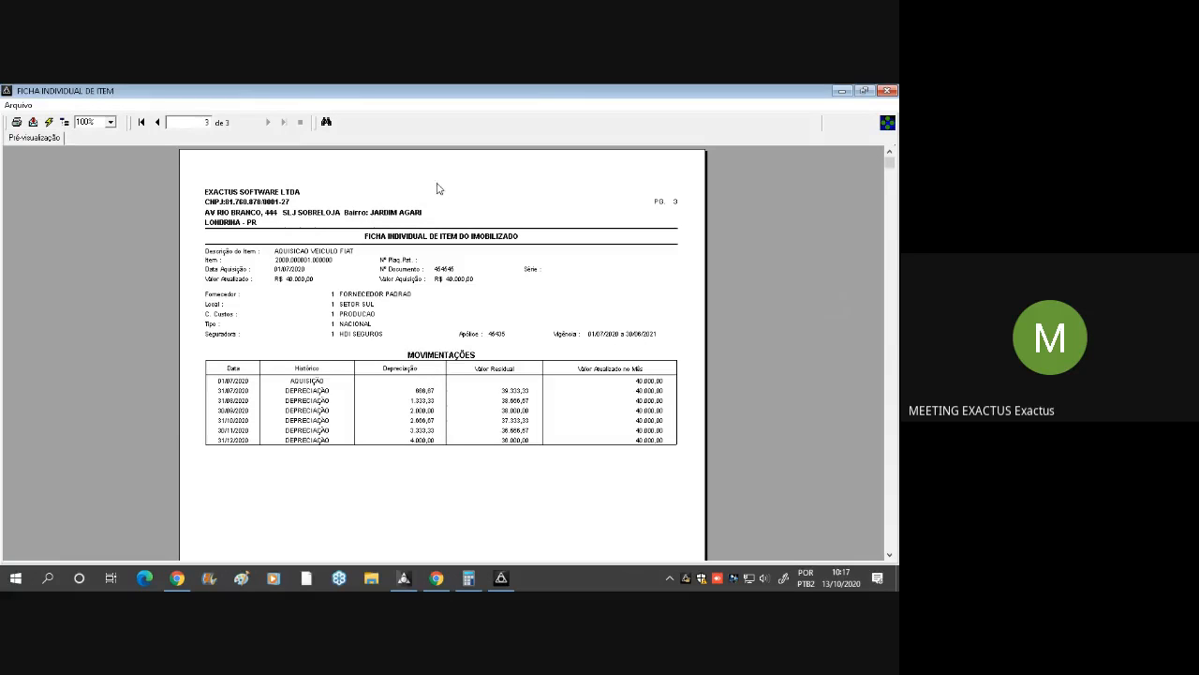
{"action": "left_click", "coordinate": [155, 122]}
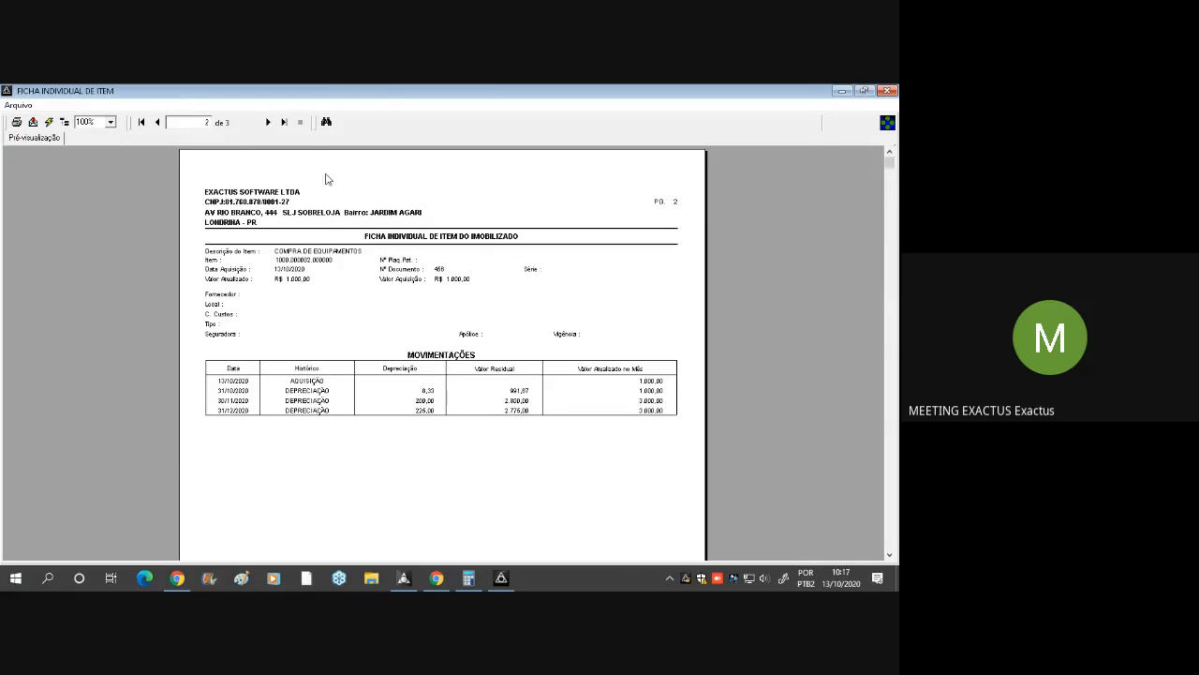
{"action": "left_click", "coordinate": [267, 122]}
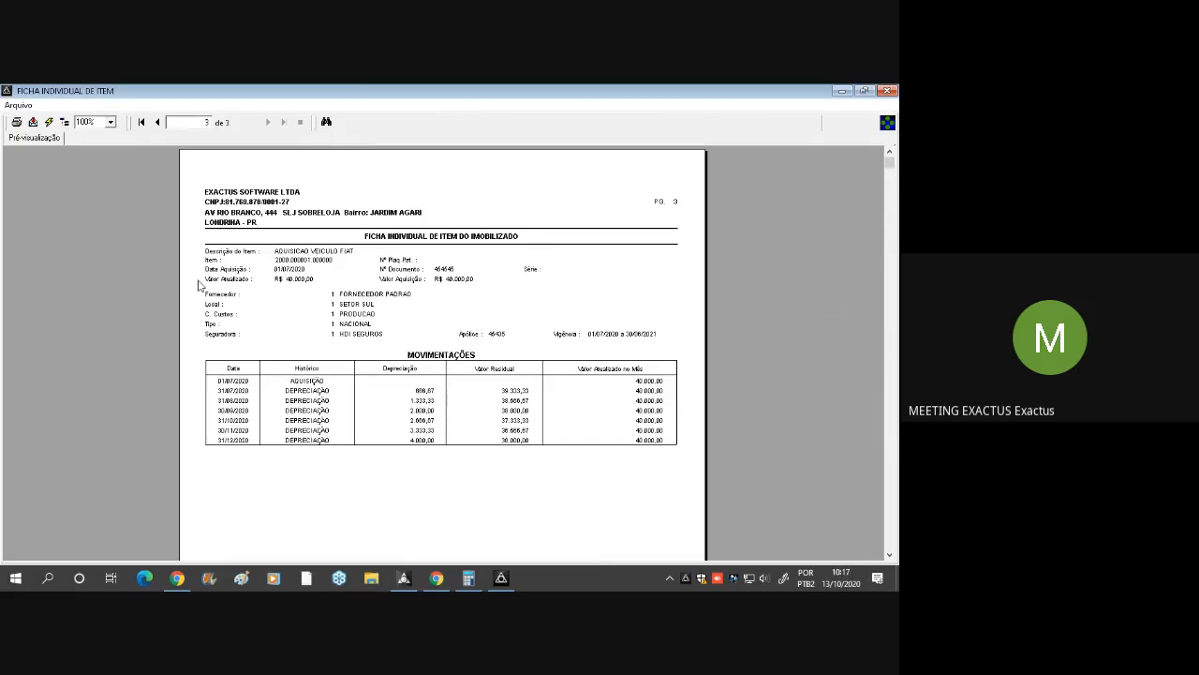
{"action": "left_click", "coordinate": [87, 122]}
{"action": "type", "text": "150"}
{"action": "key", "text": "Return"}
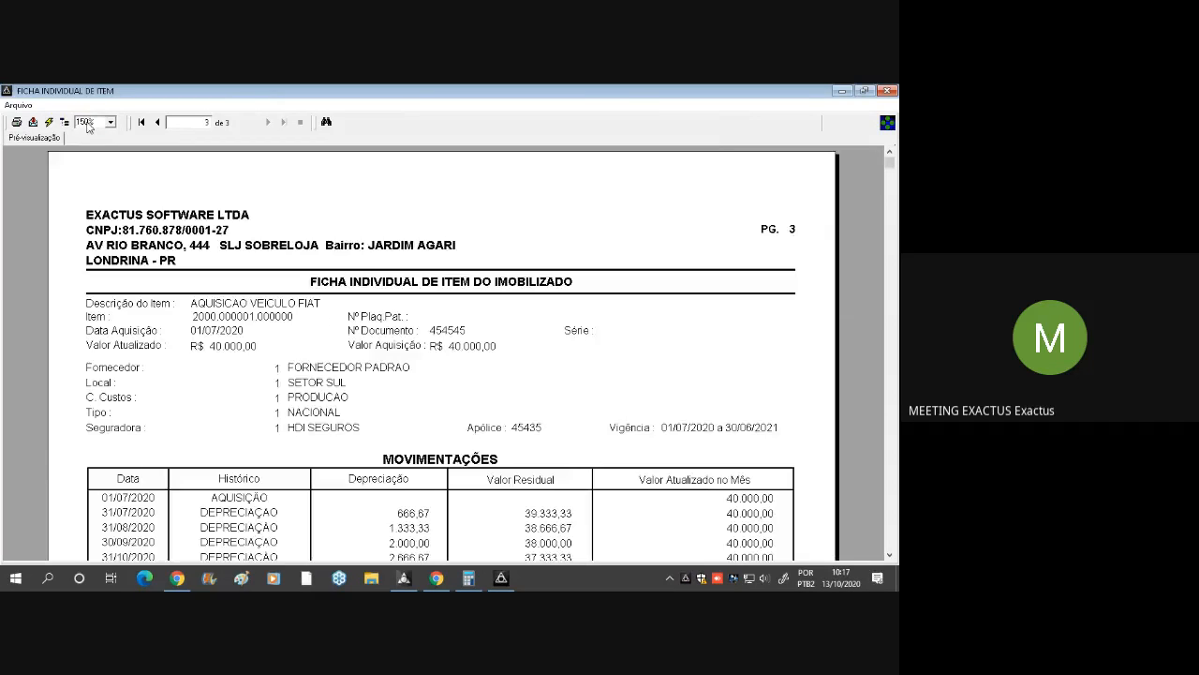
{"action": "scroll", "coordinate": [392, 337], "scroll_direction": "down", "scroll_amount": 2}
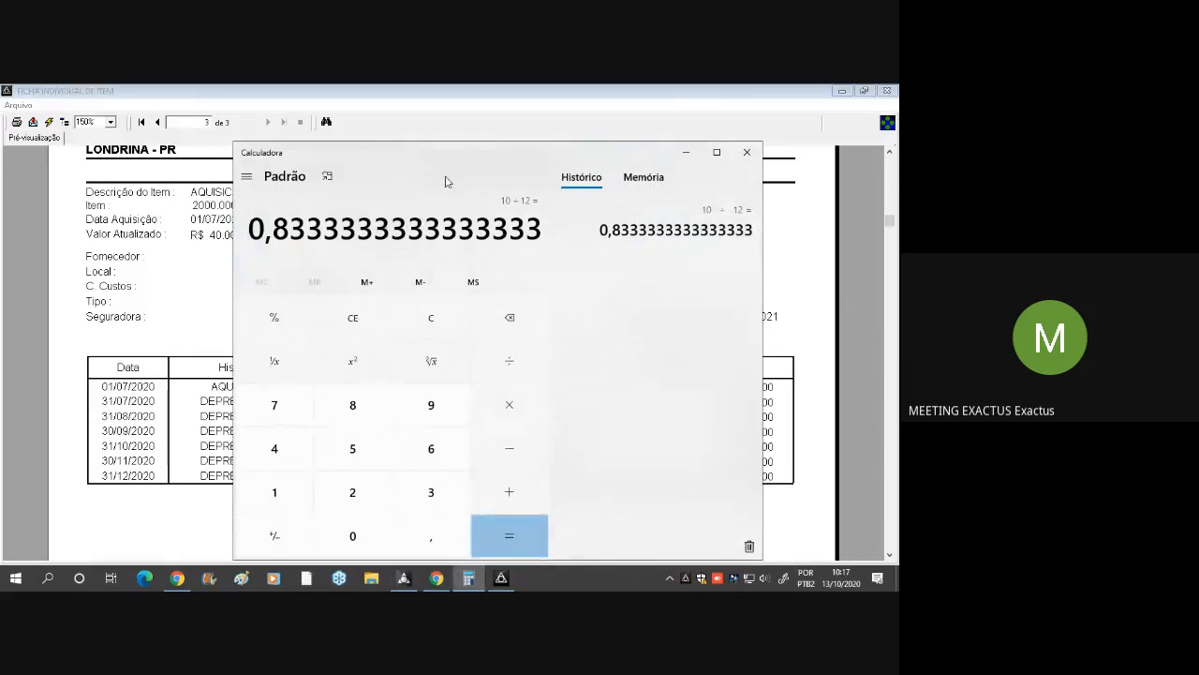
In Calculadora, compute 20% of 40.000 and divide the result by 12 to check the vehicle's monthly depreciation
{"action": "key", "text": "Escape"}
{"action": "left_click_drag", "start_coordinate": [461, 166], "coordinate": [399, 164]}
{"action": "type", "text": "40.00"}
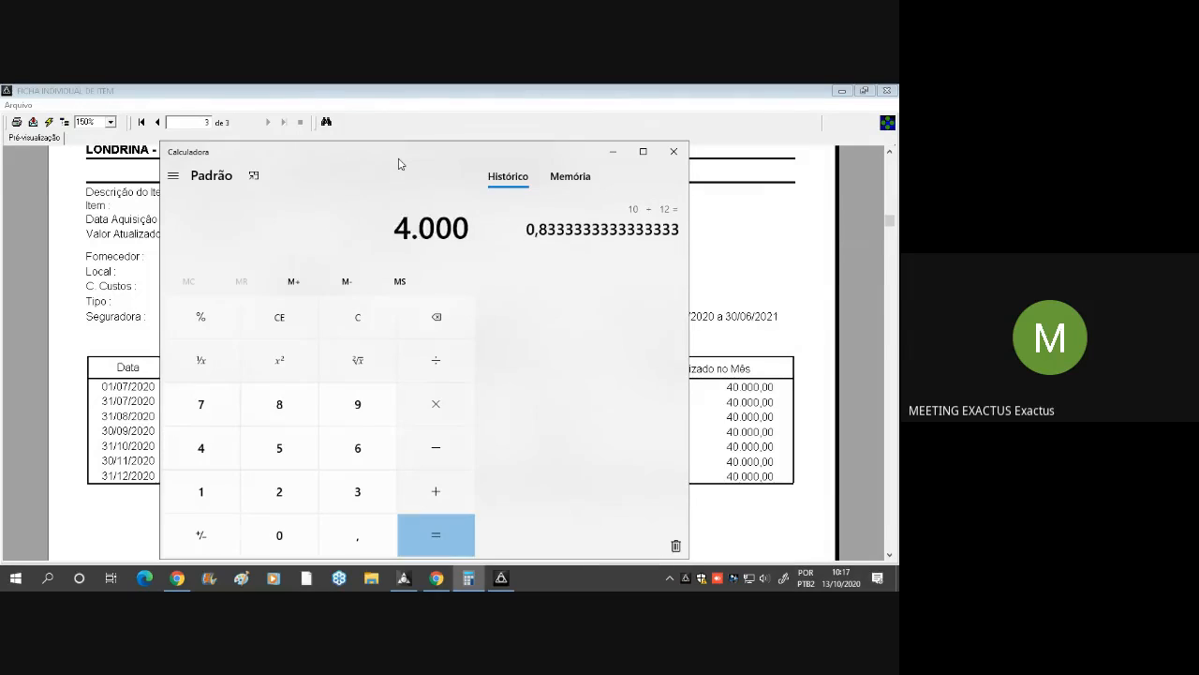
{"action": "type", "text": "0"}
{"action": "key", "text": "slash"}
{"action": "type", "text": "20"}
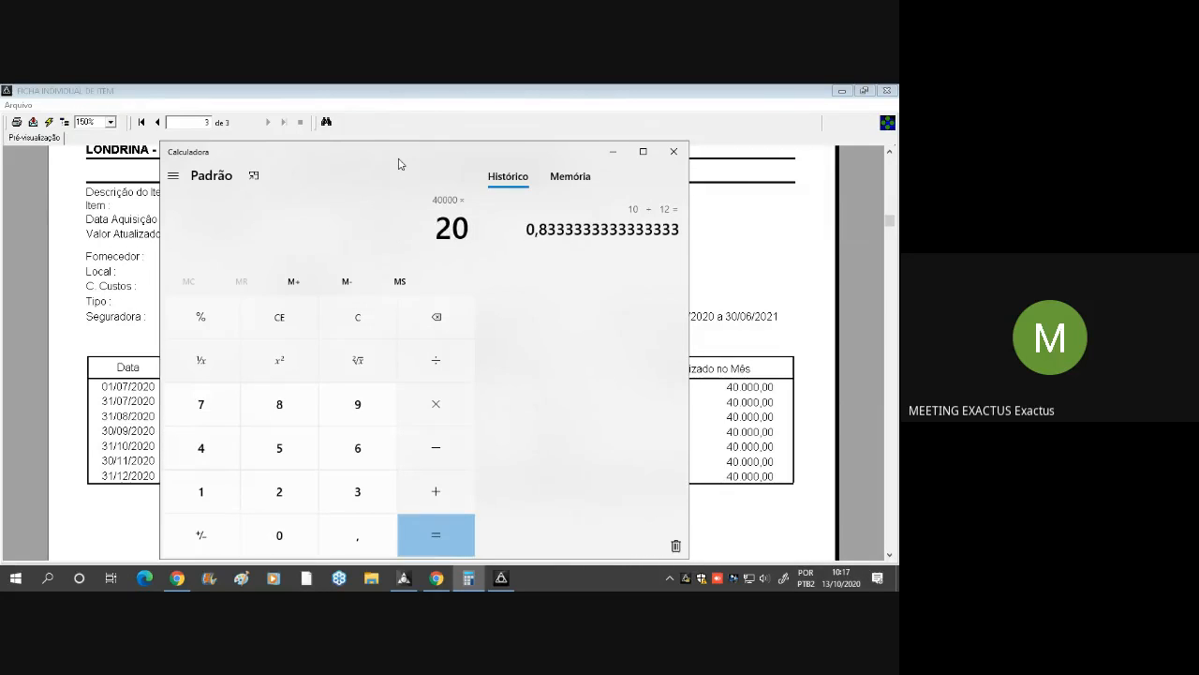
{"action": "key", "text": "percent"}
{"action": "key", "text": "Return"}
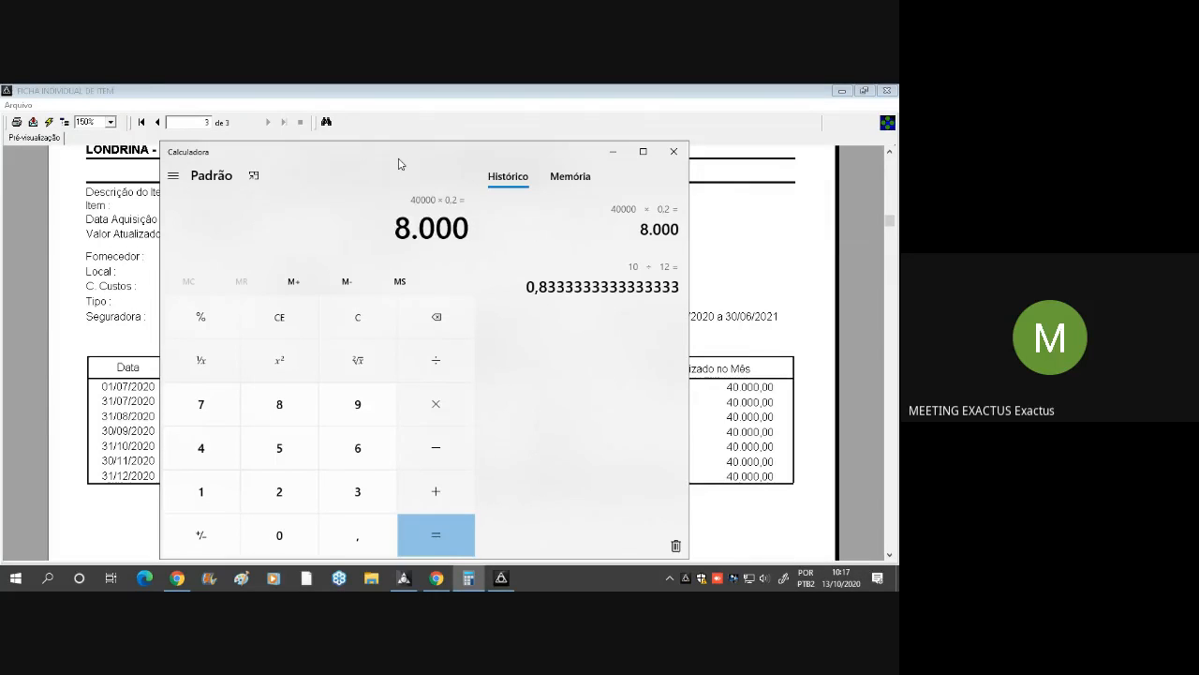
{"action": "key", "text": "slash"}
{"action": "type", "text": "12"}
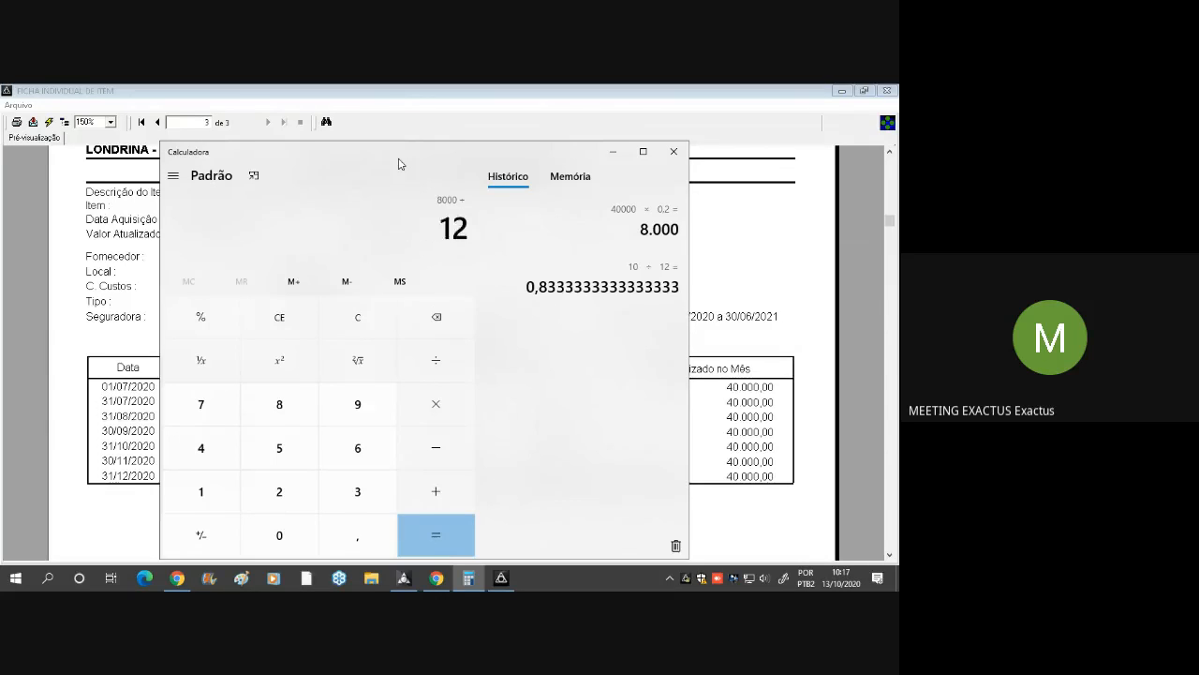
{"action": "key", "text": "Return"}
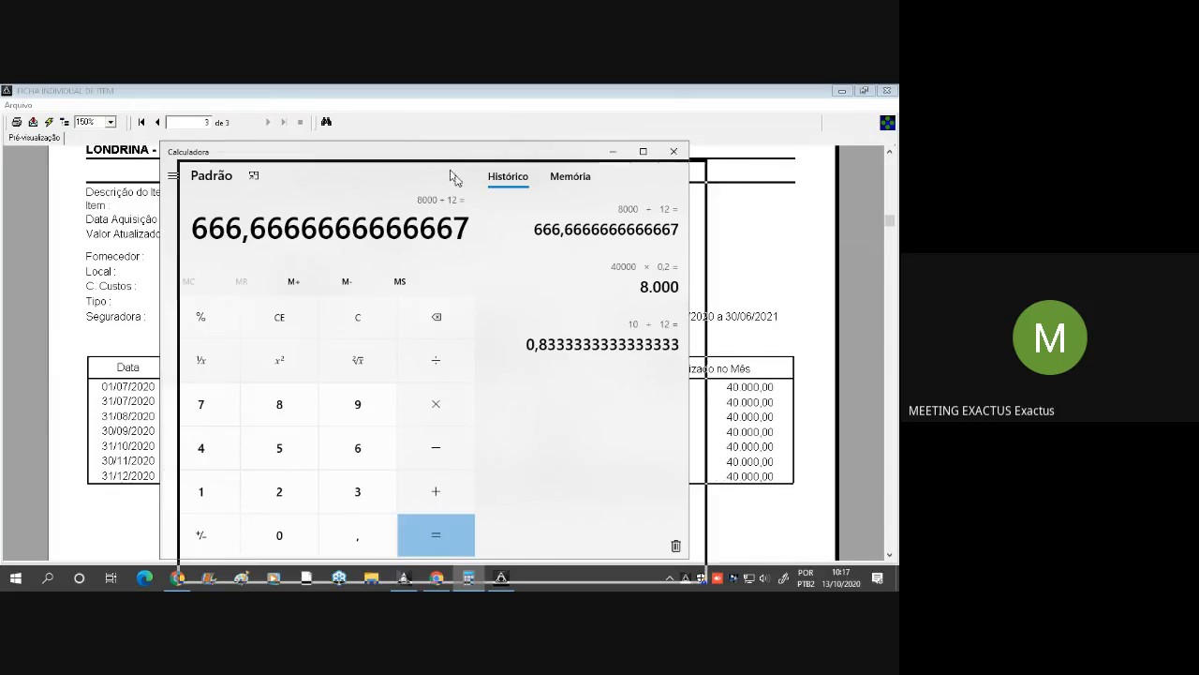
Compare the calculation with the vehicle's Depreciação and Valor Atualizado no Mês columns, then close Calculadora
{"action": "left_click_drag", "start_coordinate": [432, 154], "coordinate": [789, 342]}
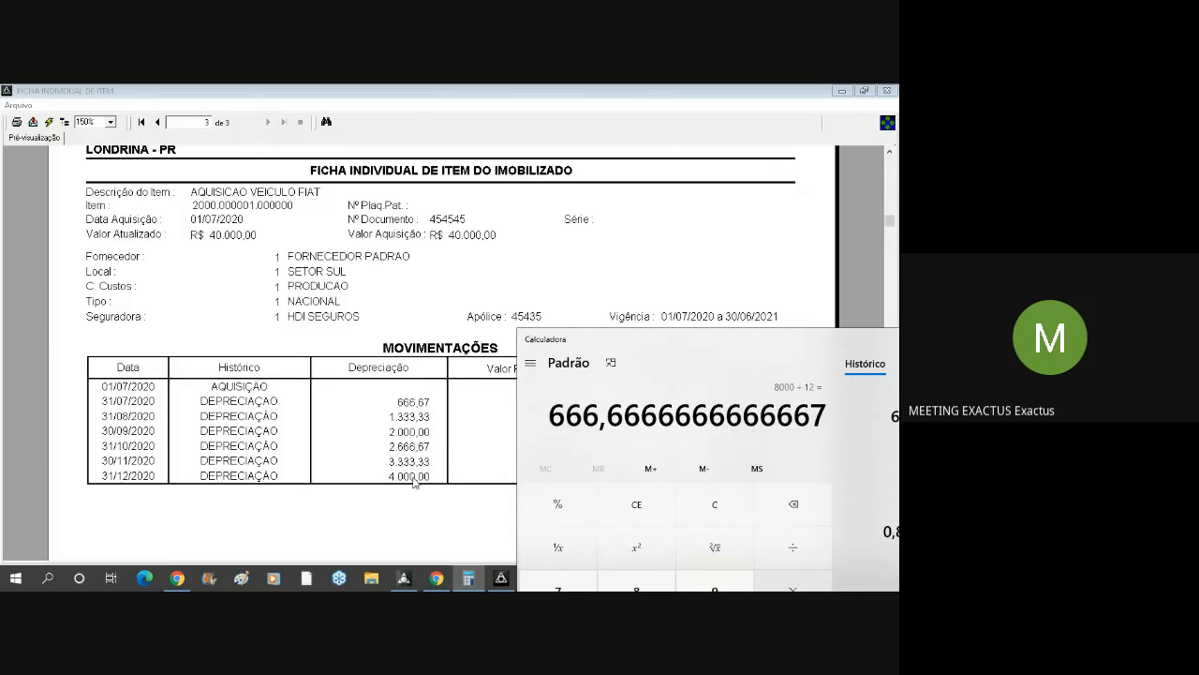
{"action": "left_click_drag", "start_coordinate": [693, 338], "coordinate": [42, 261]}
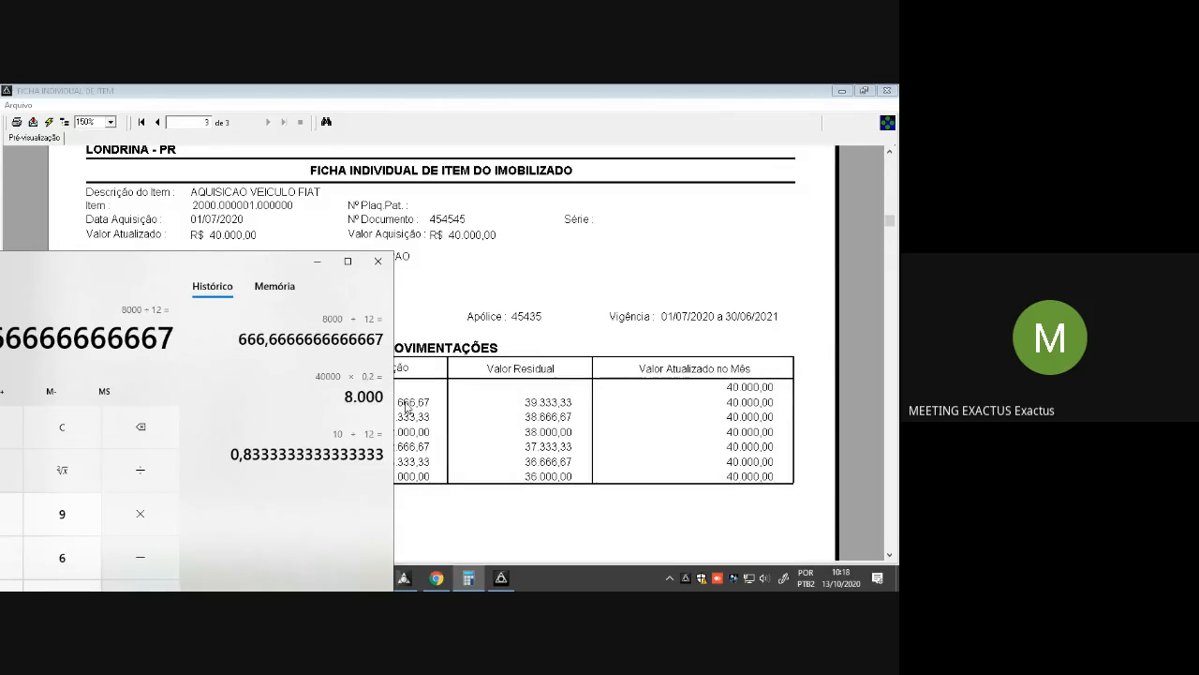
{"action": "left_click", "coordinate": [763, 404]}
{"action": "left_click", "coordinate": [762, 446]}
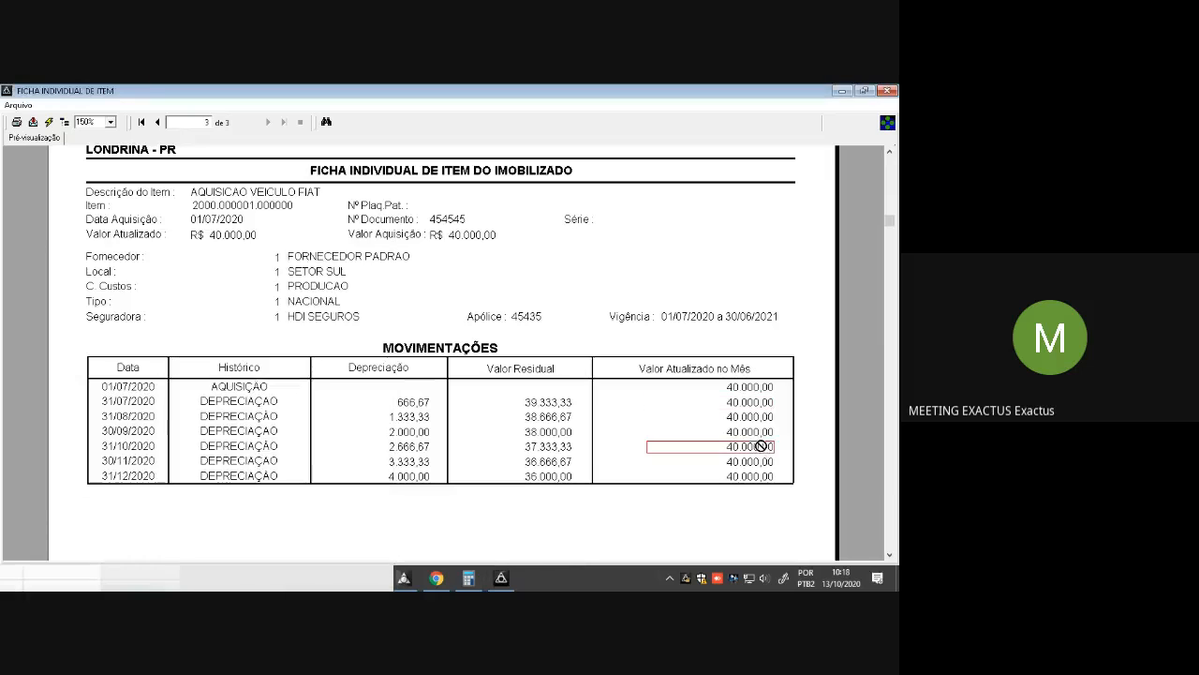
{"action": "left_click", "coordinate": [469, 578]}
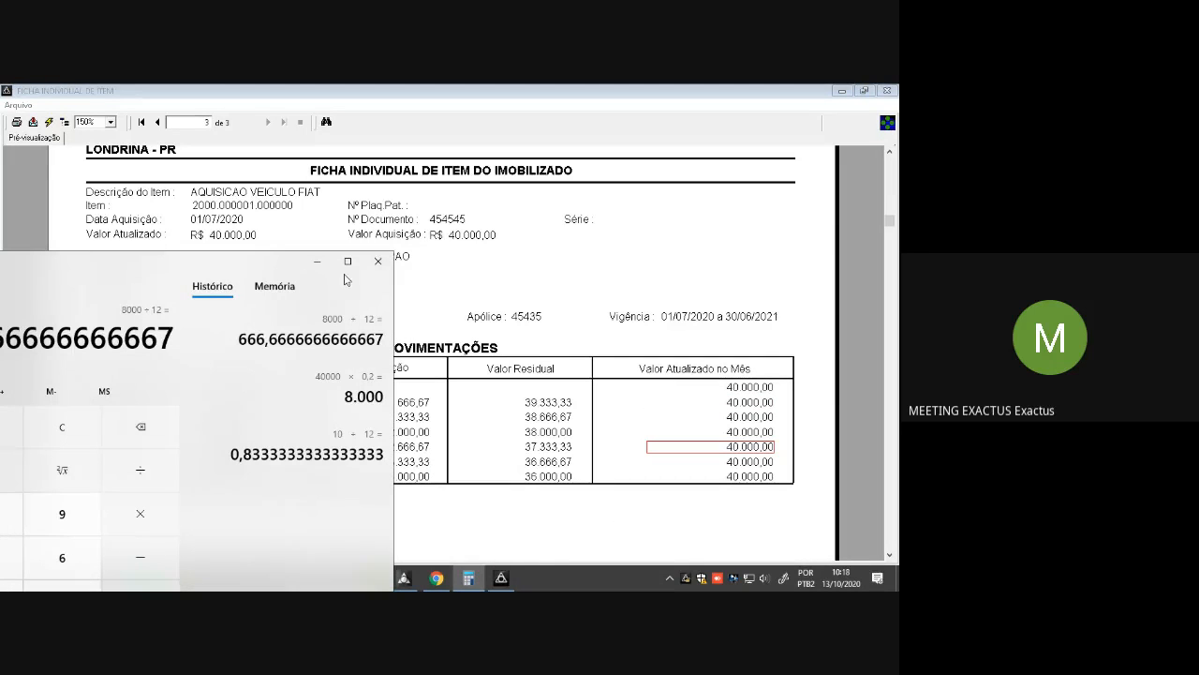
{"action": "left_click_drag", "start_coordinate": [156, 268], "coordinate": [448, 219]}
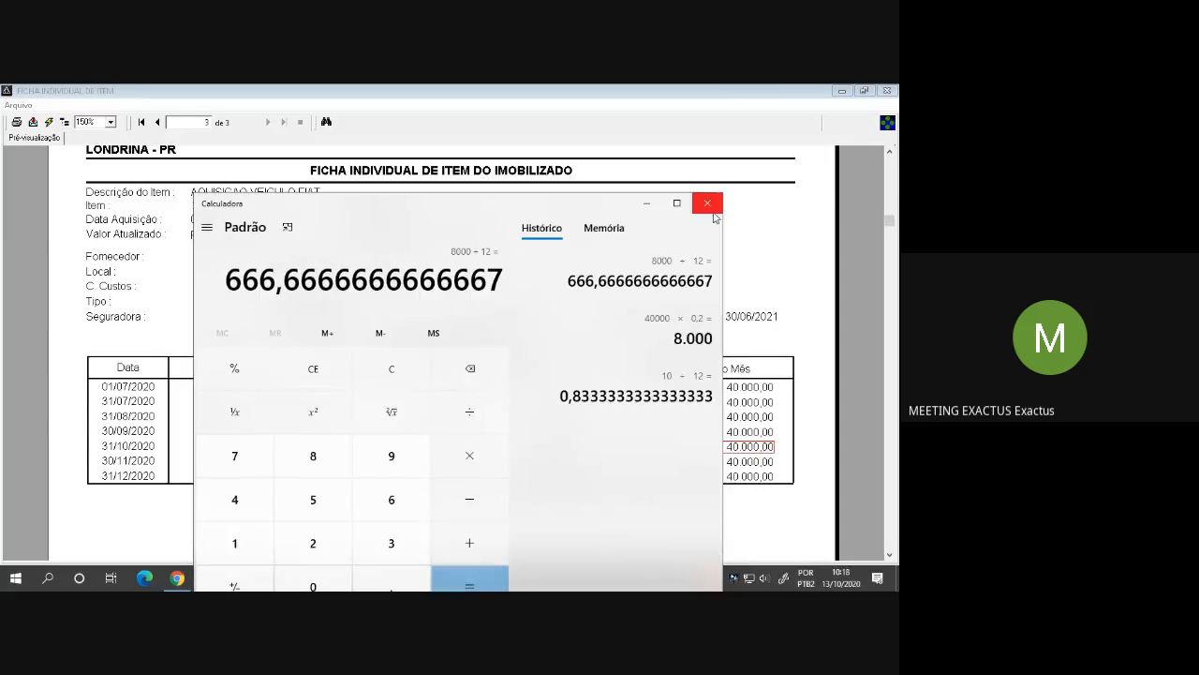
{"action": "left_click", "coordinate": [711, 205]}
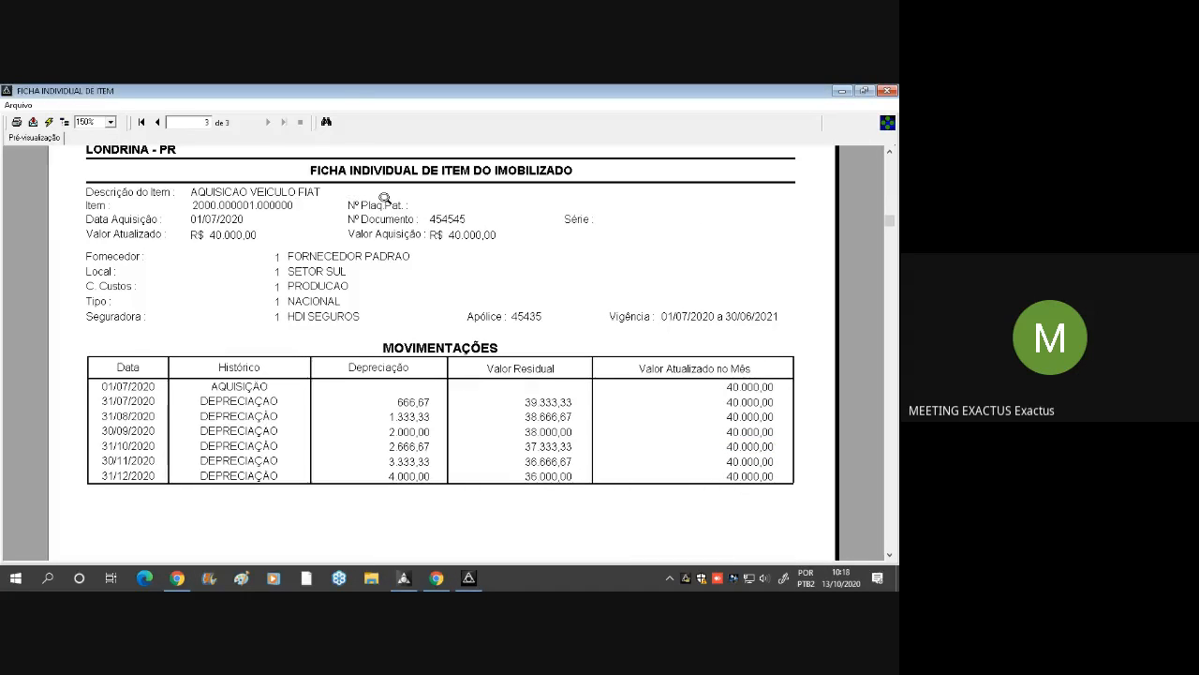
Close the Ficha Individual de Item preview and its report options window
{"action": "left_click", "coordinate": [891, 90]}
{"action": "left_click", "coordinate": [605, 249]}
{"action": "left_click", "coordinate": [627, 199]}
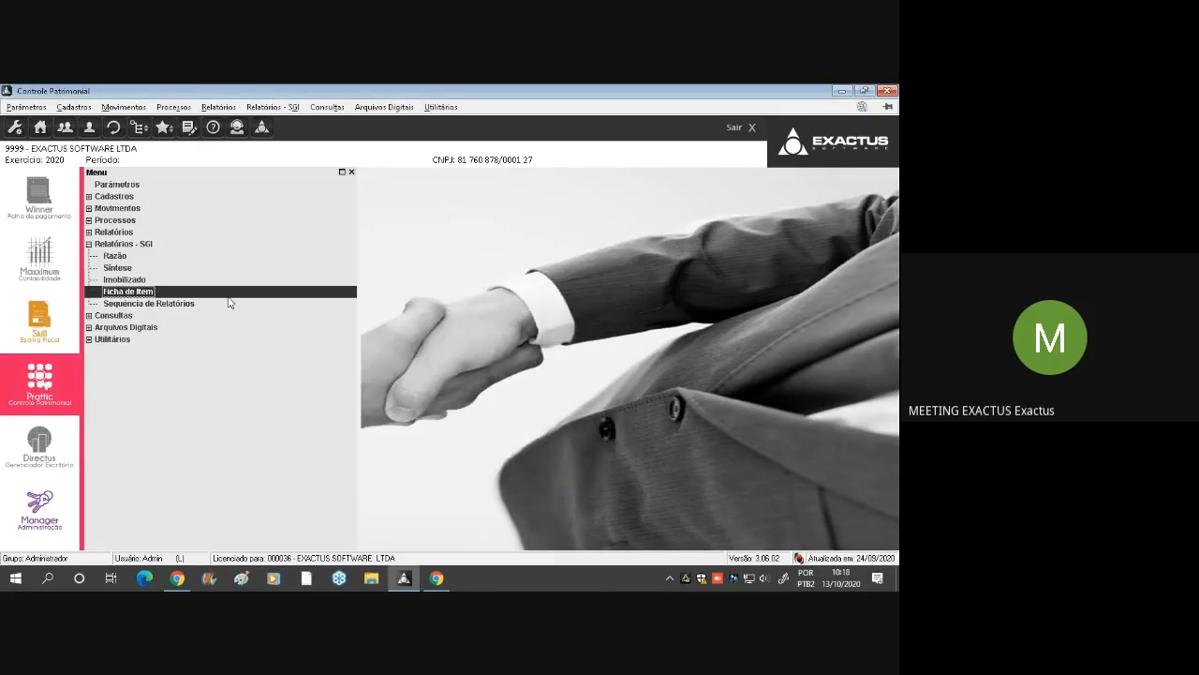
Generate the Razão report under Relatórios - SGI on Vídeo for 01 Janeiro to 12 Dezembro, covering all accounts
{"action": "left_click", "coordinate": [141, 256]}
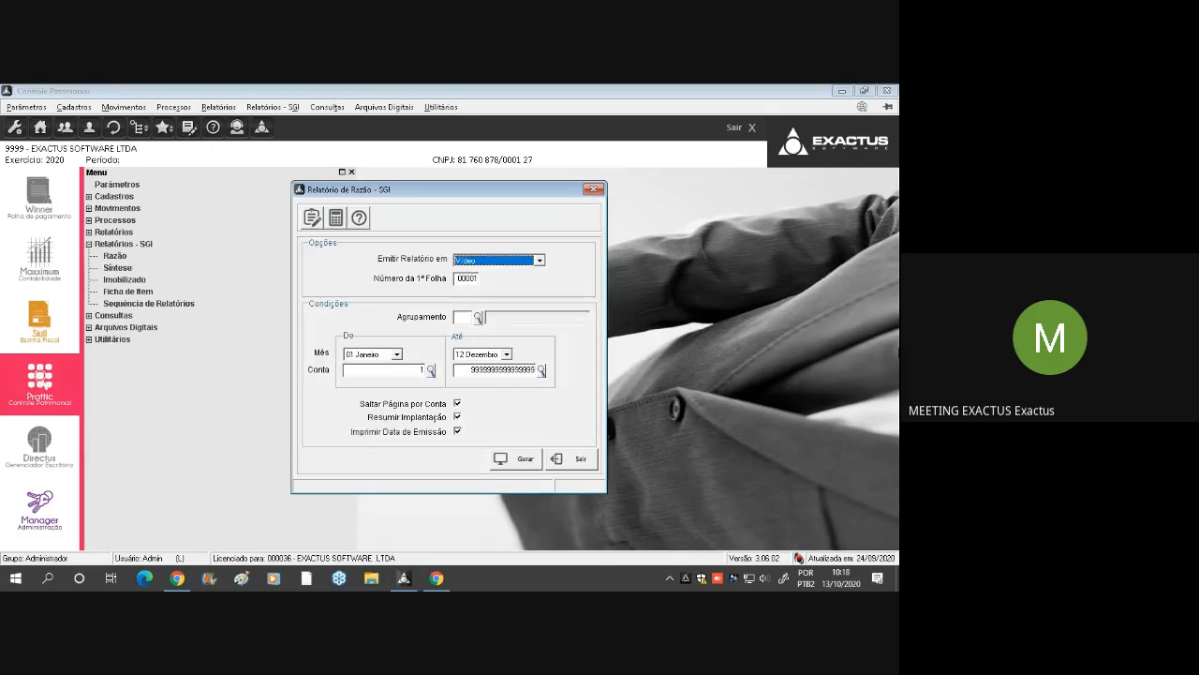
{"action": "key", "text": "alt+g"}
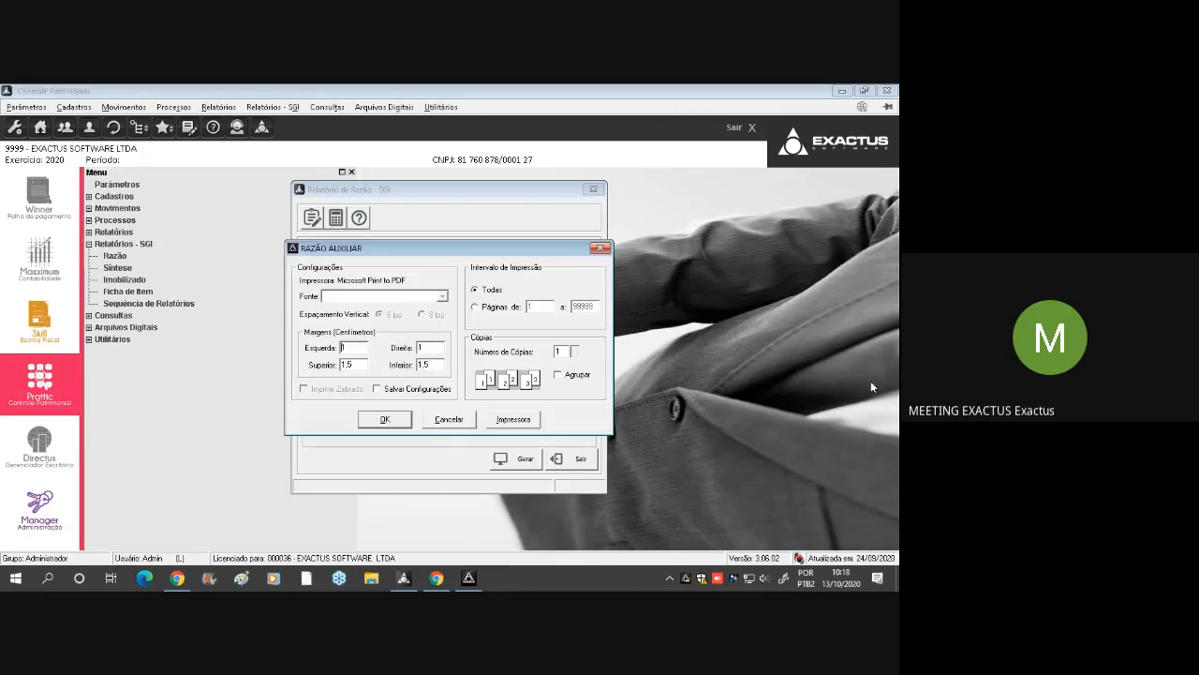
{"action": "key", "text": "Return"}
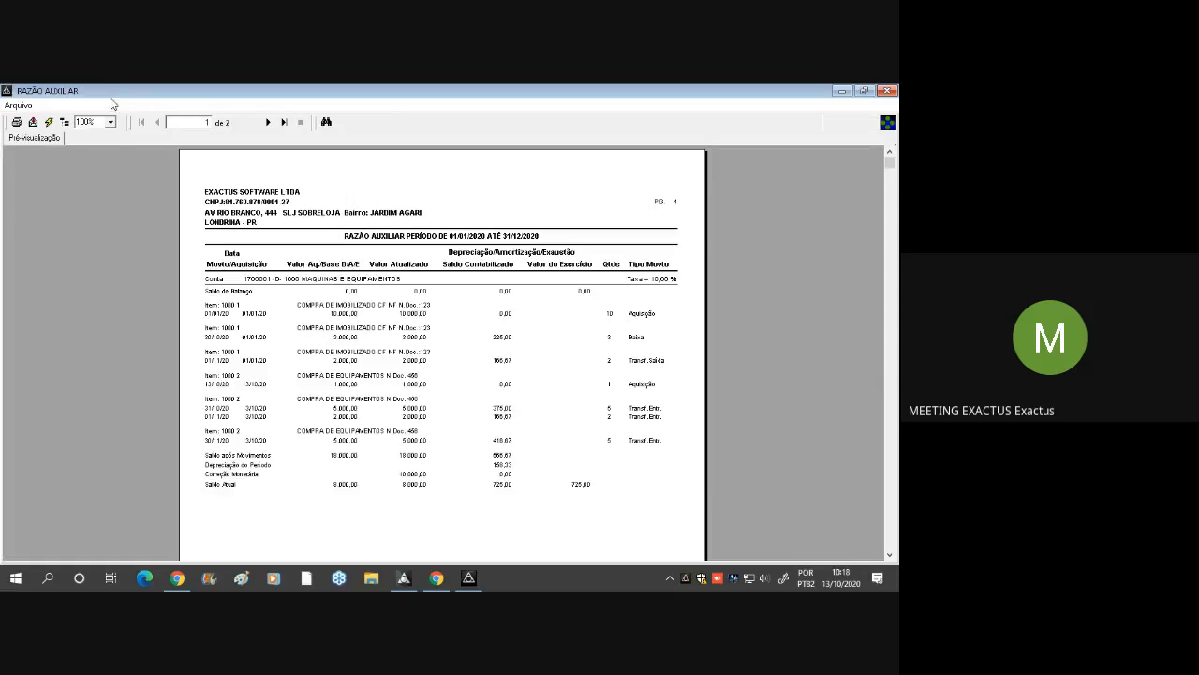
Enlarge the Razão Auxiliar to 150% and examine the Baixa and Transf.Saída values of item 1000 1
{"action": "double_click", "coordinate": [104, 121]}
{"action": "type", "text": "15"}
{"action": "key", "text": "Return"}
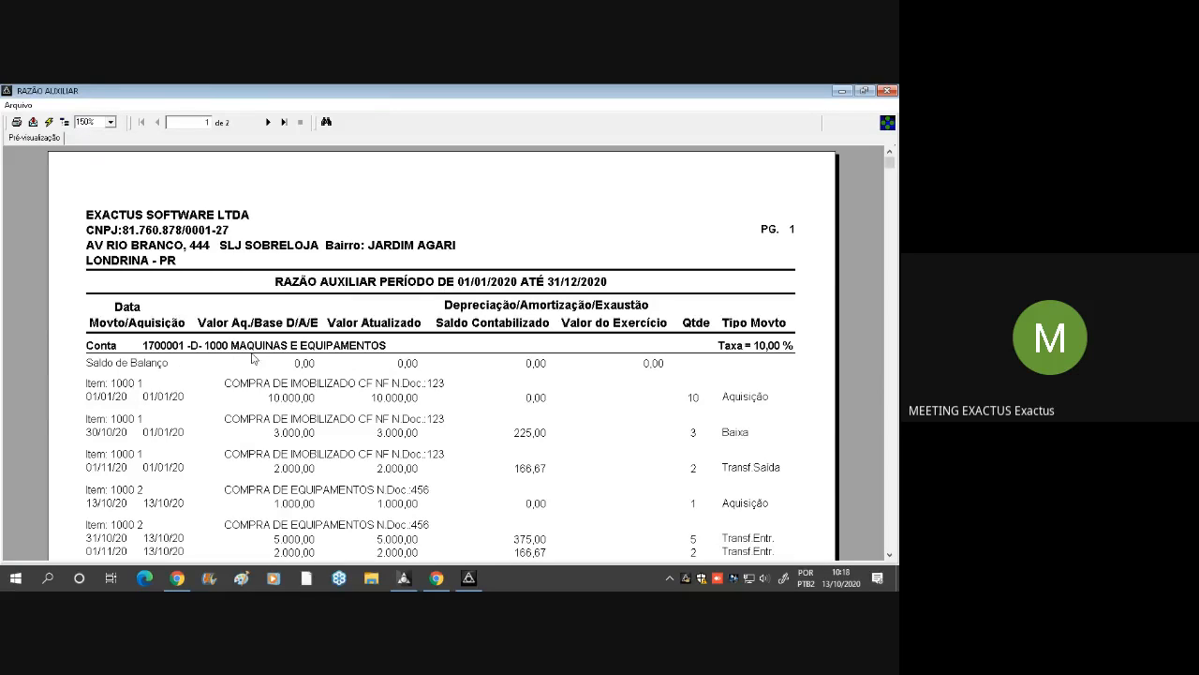
{"action": "scroll", "coordinate": [319, 397], "scroll_direction": "down", "scroll_amount": 3}
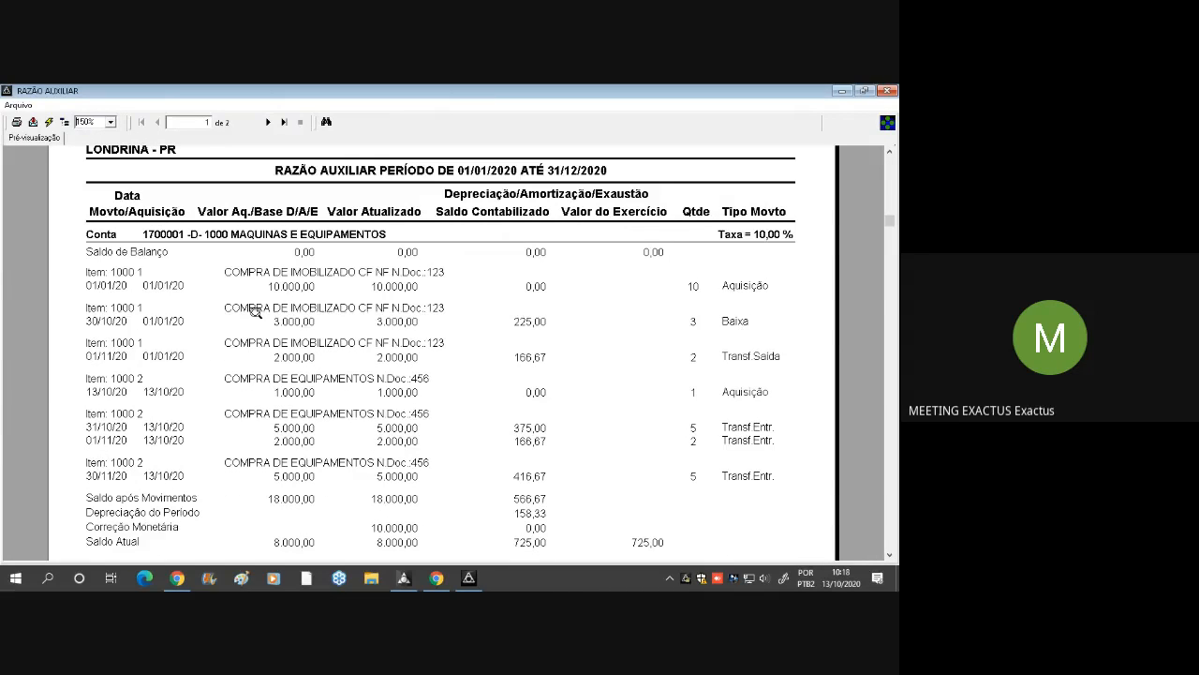
{"action": "left_click", "coordinate": [383, 325]}
{"action": "left_click", "coordinate": [292, 317]}
{"action": "left_click", "coordinate": [294, 358]}
{"action": "left_click", "coordinate": [427, 365]}
{"action": "left_click", "coordinate": [408, 359]}
Examine the Aquisição and Transf.Entr. values of item 1000 2 in the Máquinas e Equipamentos account
{"action": "left_click", "coordinate": [305, 395]}
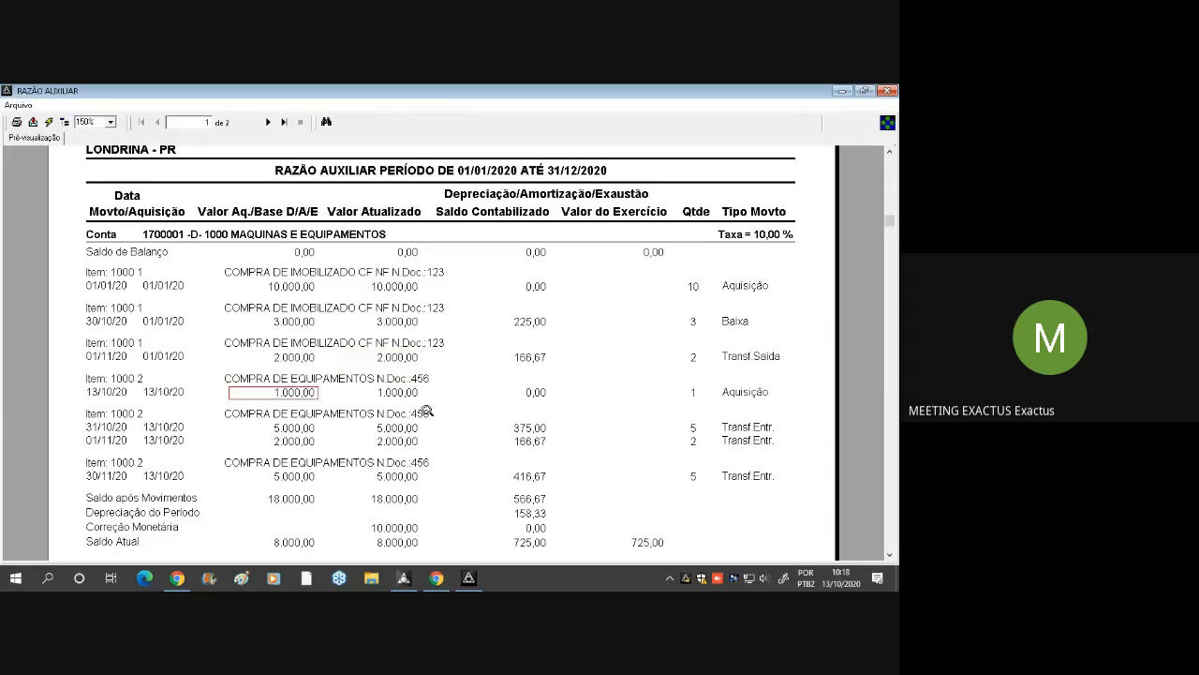
{"action": "left_click", "coordinate": [122, 378]}
{"action": "left_click", "coordinate": [304, 394]}
{"action": "left_click", "coordinate": [311, 439]}
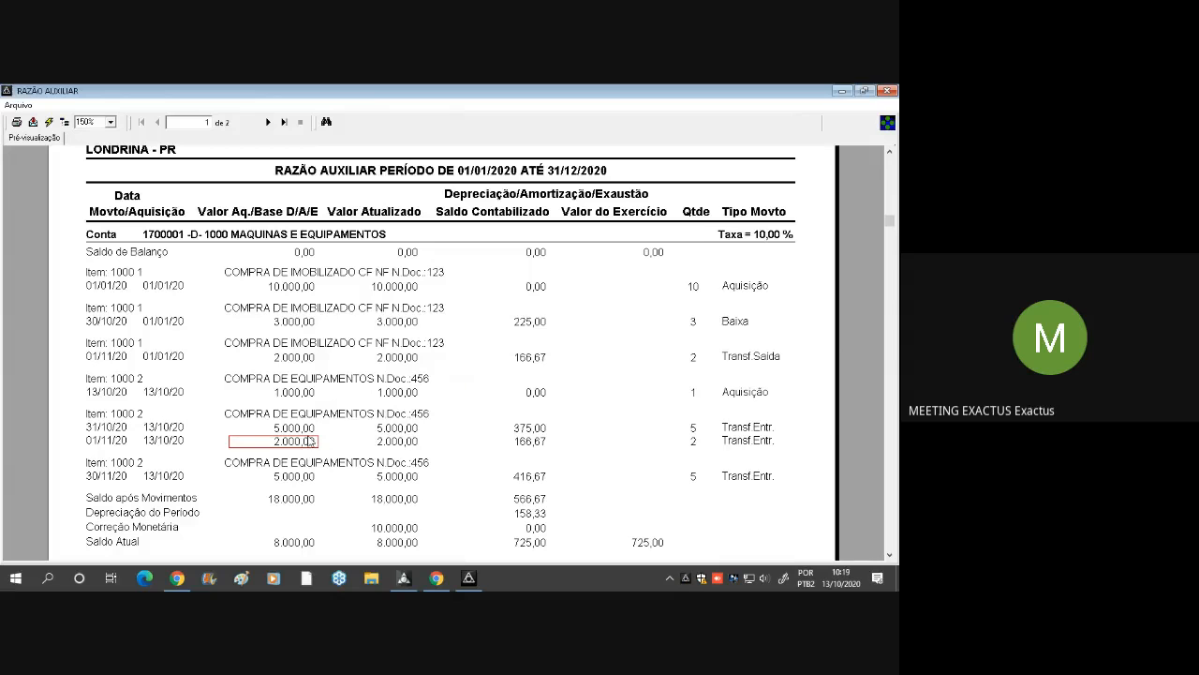
{"action": "left_click", "coordinate": [306, 482]}
Review the closing balances of Máquinas e Equipamentos and go to the Veículos account page of the Razão Auxiliar
{"action": "scroll", "coordinate": [590, 461], "scroll_direction": "down", "scroll_amount": 3}
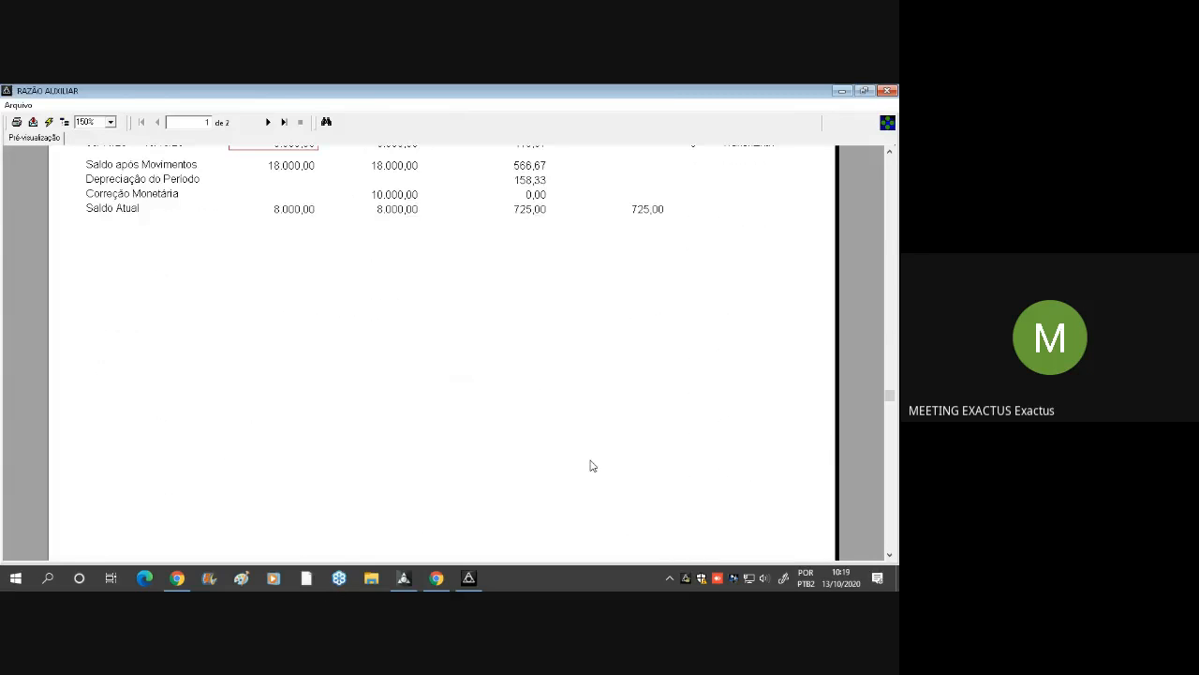
{"action": "scroll", "coordinate": [516, 447], "scroll_direction": "up", "scroll_amount": 2}
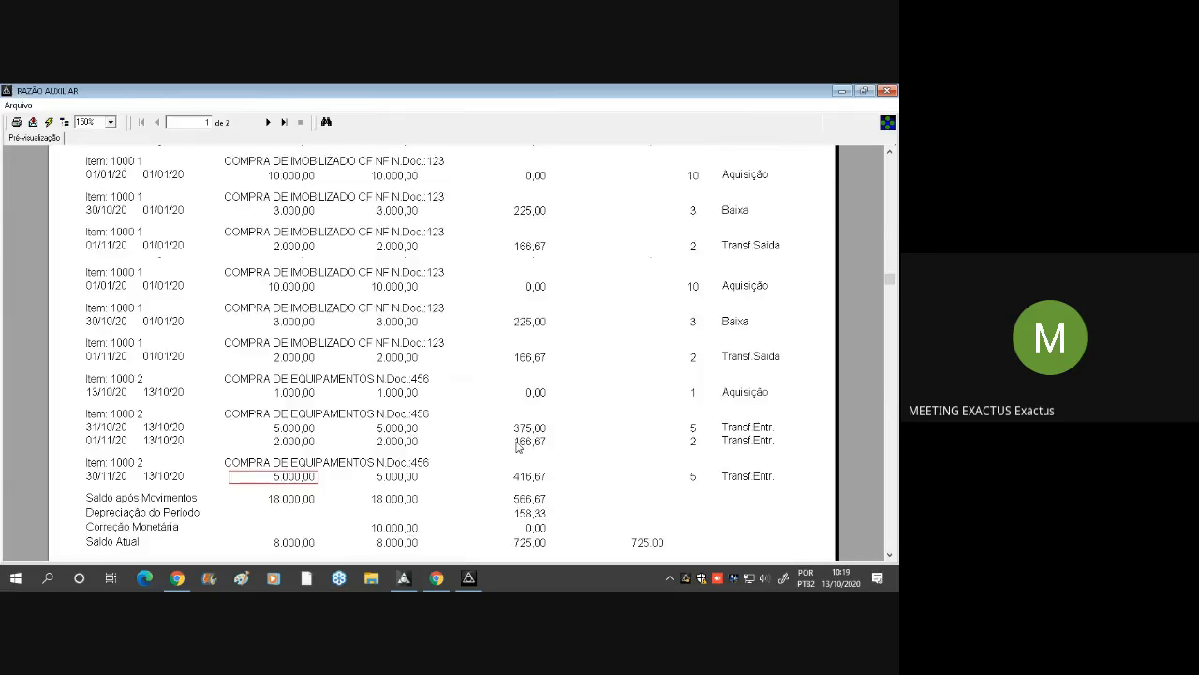
{"action": "left_click", "coordinate": [268, 122]}
{"action": "scroll", "coordinate": [482, 287], "scroll_direction": "up", "scroll_amount": 3}
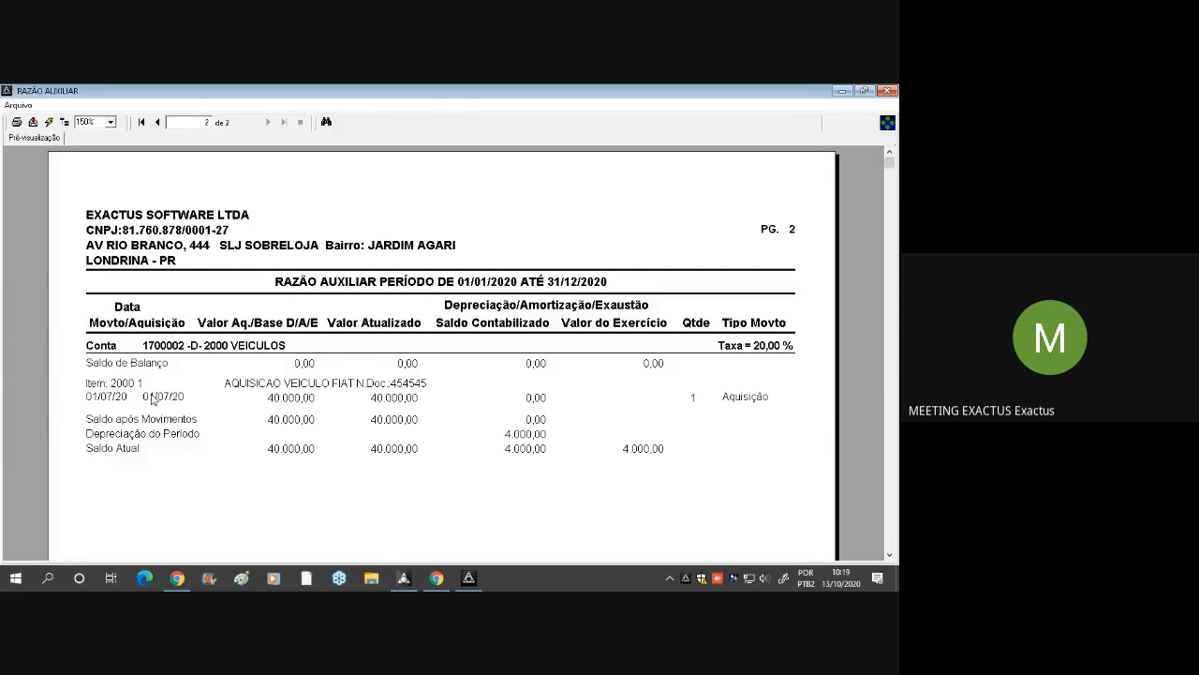
Examine the Veículos account's acquisition value and depreciation rate, return to the first page, and close the Razão Auxiliar report and its setup window
{"action": "left_click", "coordinate": [286, 344]}
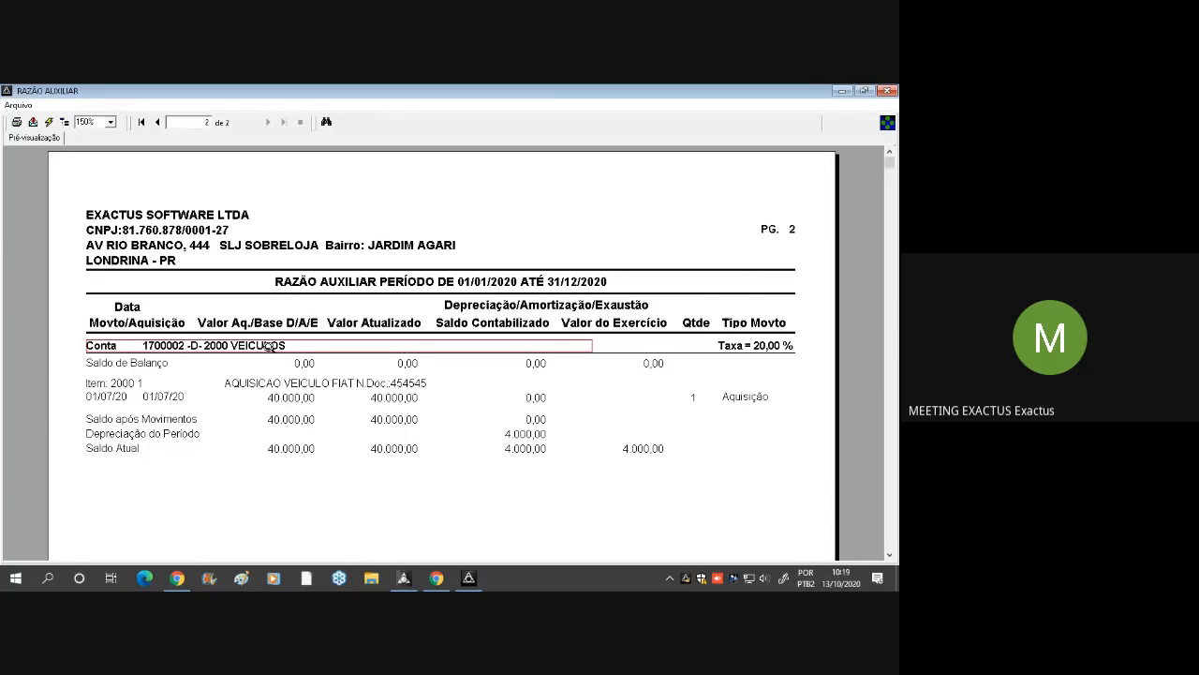
{"action": "left_click", "coordinate": [290, 403]}
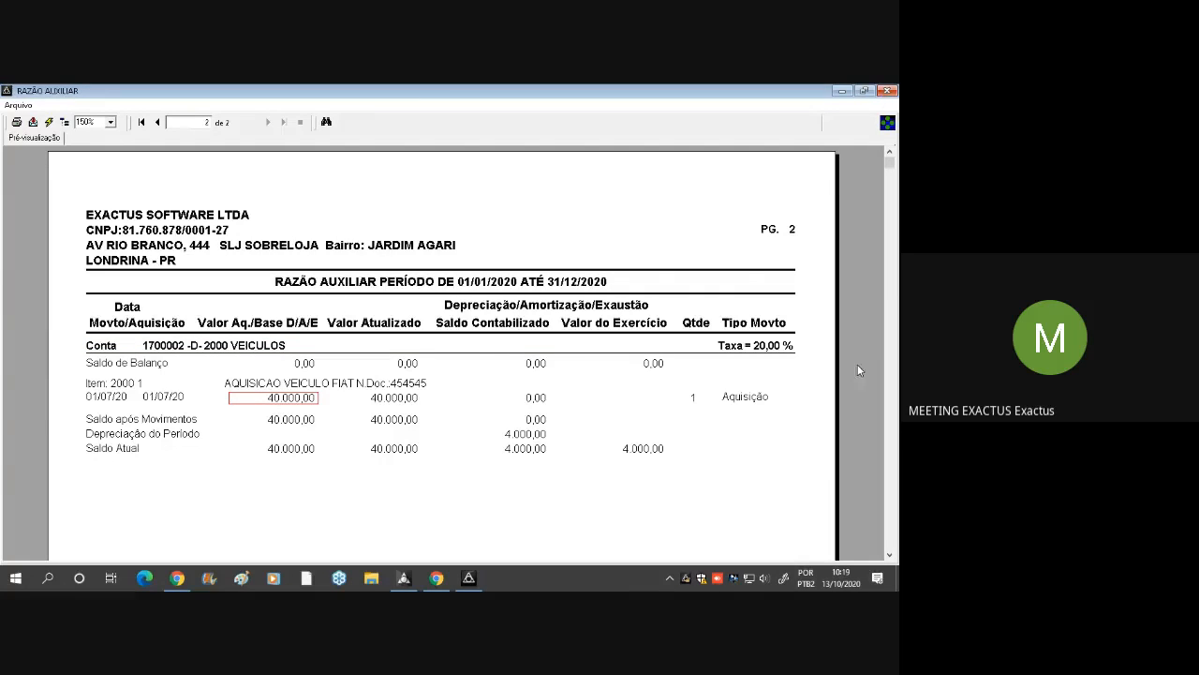
{"action": "left_click", "coordinate": [775, 349]}
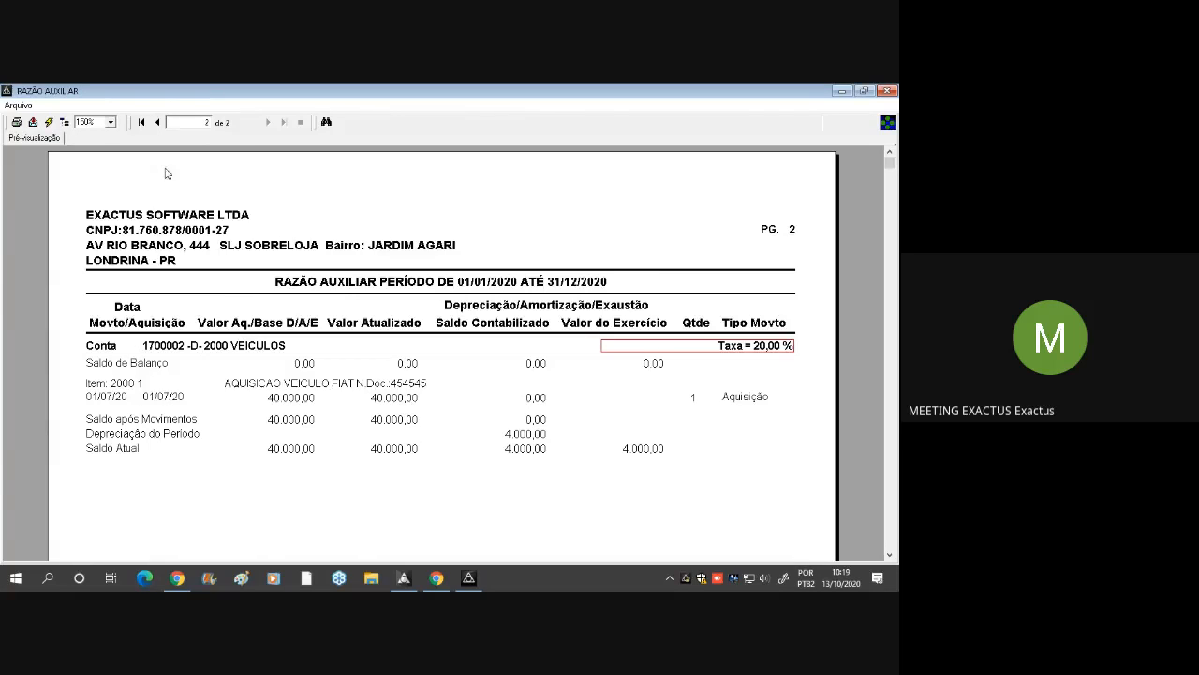
{"action": "left_click", "coordinate": [157, 121]}
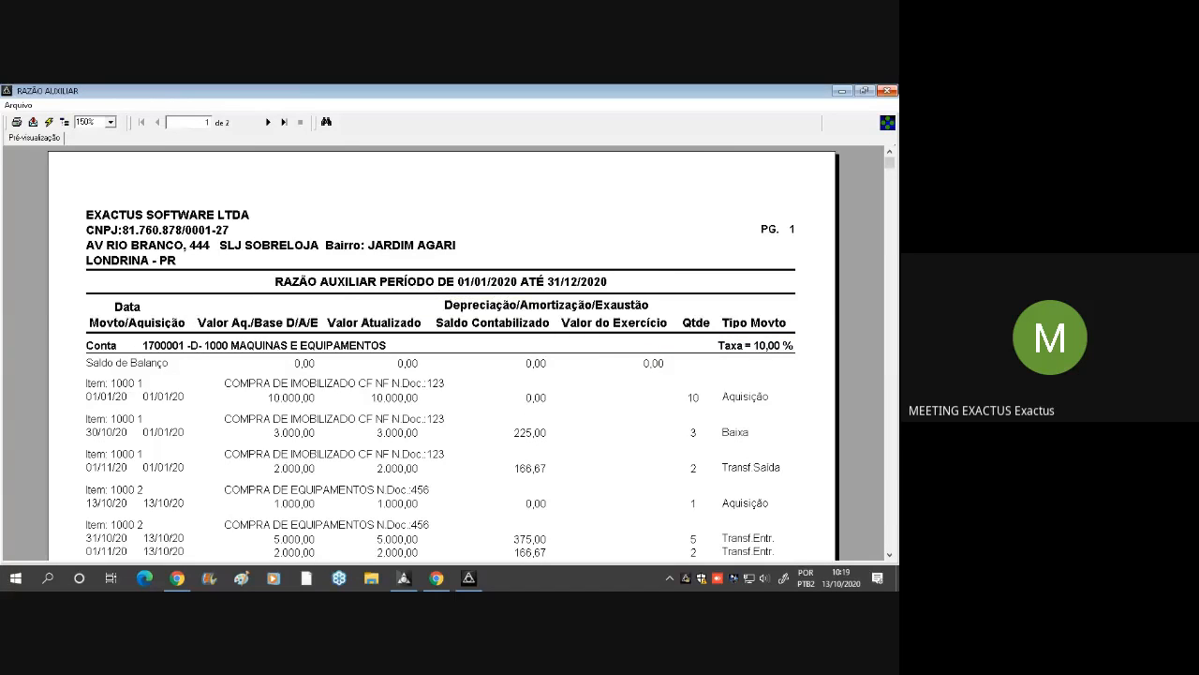
{"action": "left_click", "coordinate": [888, 90]}
{"action": "left_click", "coordinate": [572, 462]}
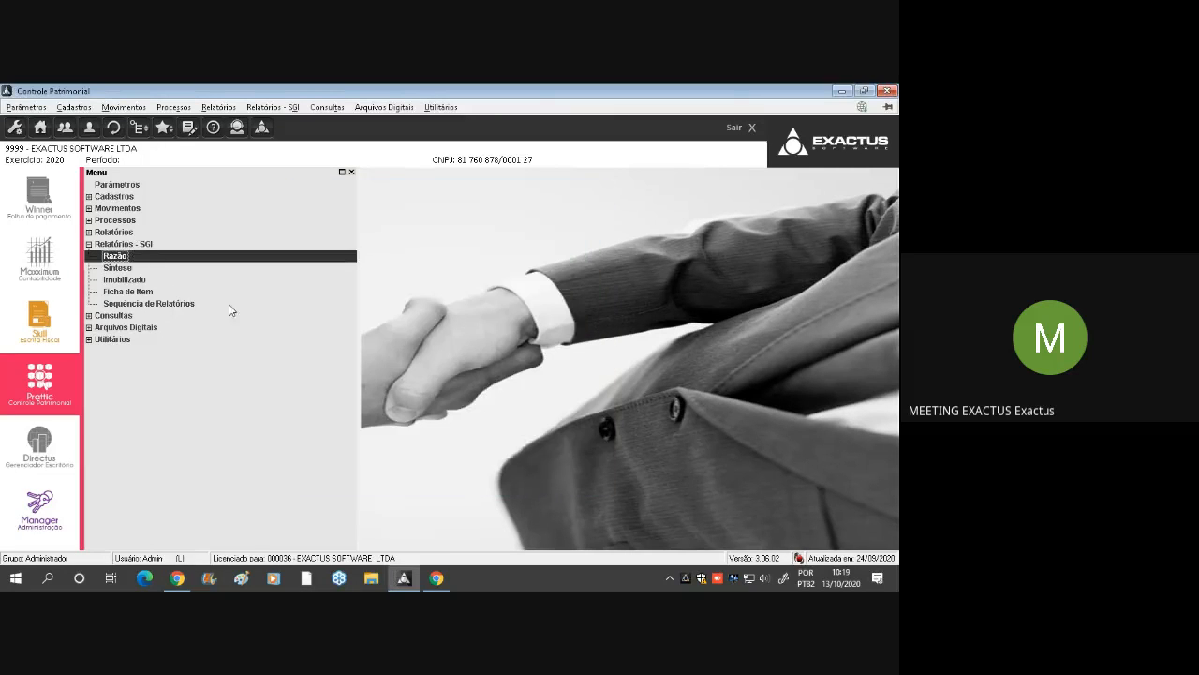
Generate the Síntese das Depreciações report under Relatórios - SGI on Vídeo for 01 Janeiro to 12 Dezembro
{"action": "double_click", "coordinate": [133, 271]}
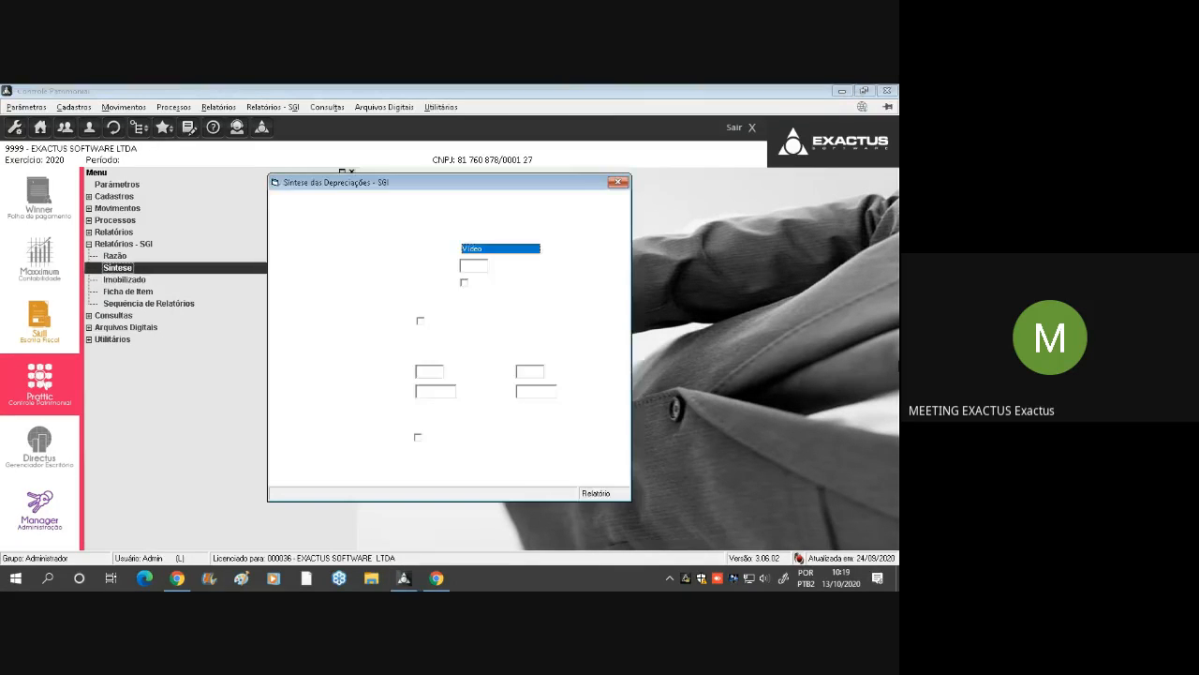
{"action": "left_click", "coordinate": [536, 464]}
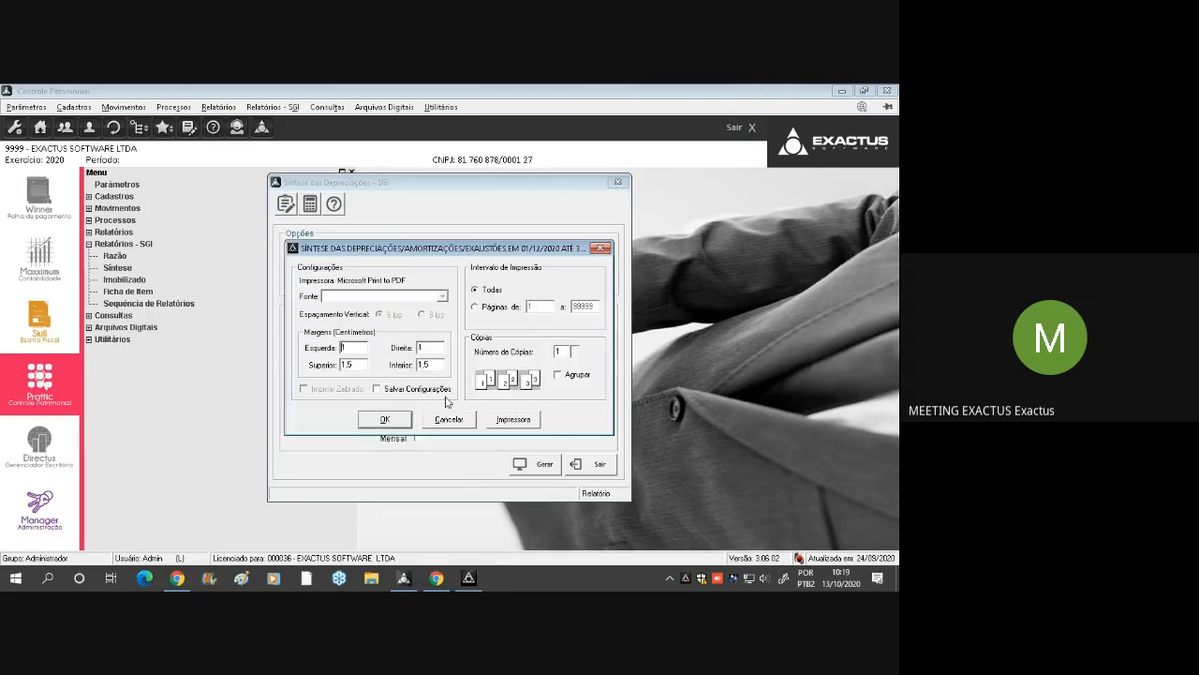
{"action": "left_click", "coordinate": [450, 420]}
{"action": "left_click", "coordinate": [452, 352]}
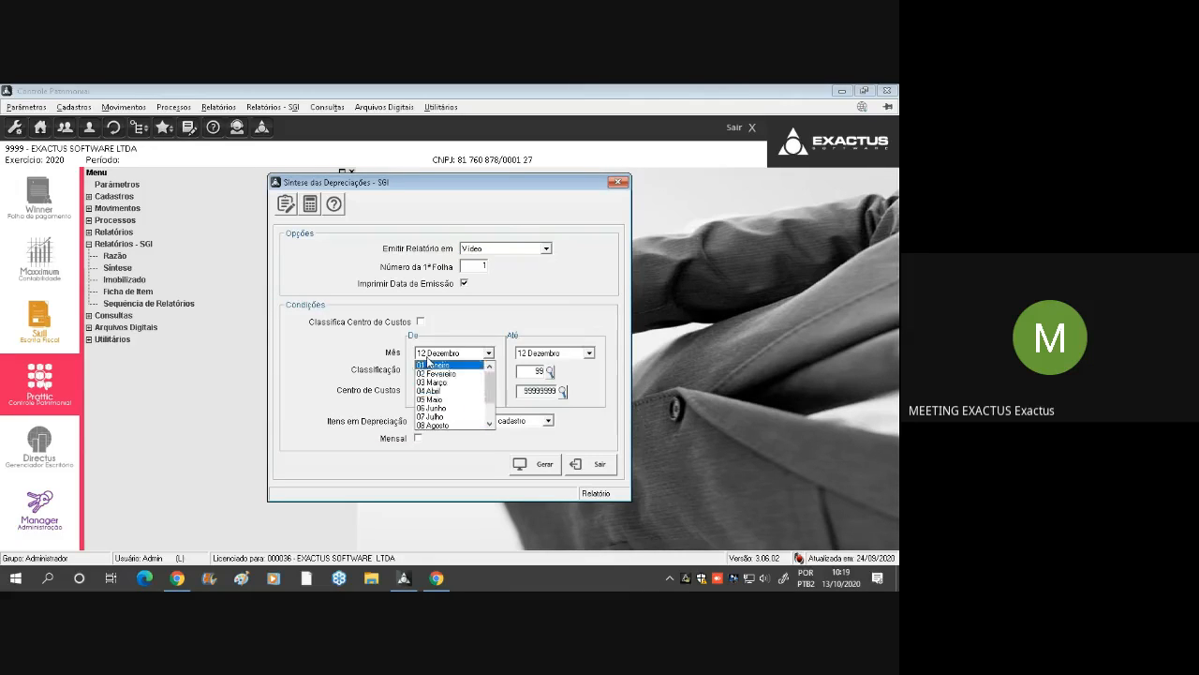
{"action": "left_click", "coordinate": [436, 366]}
{"action": "left_click", "coordinate": [478, 354]}
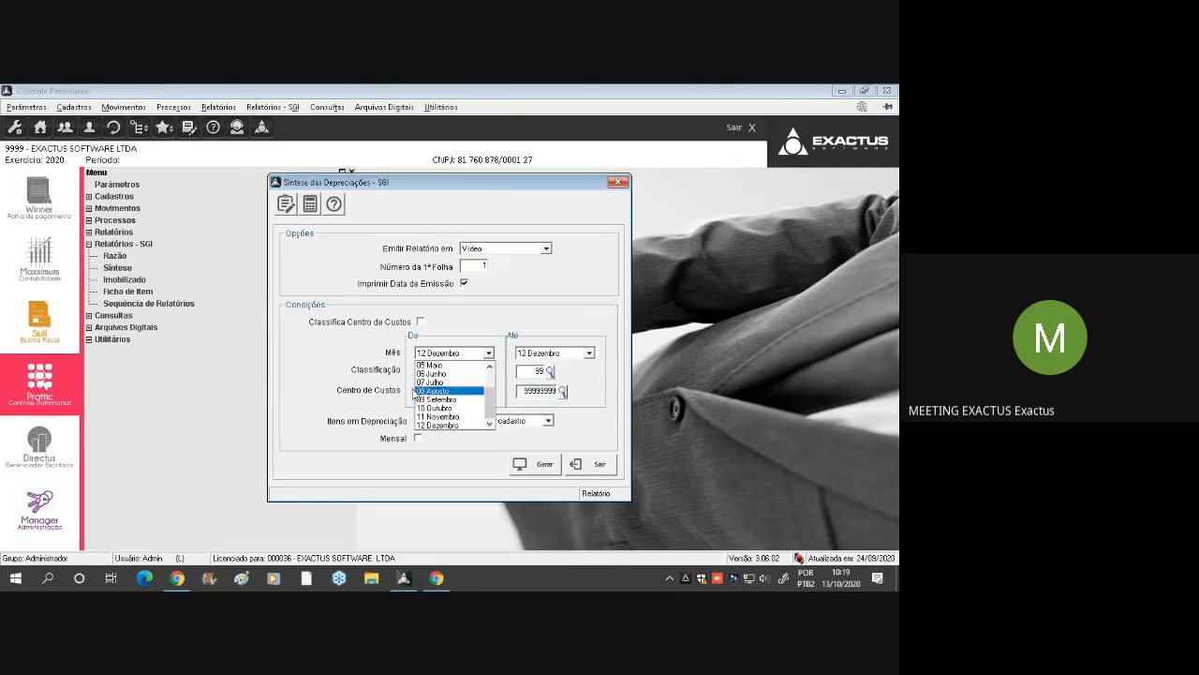
{"action": "scroll", "coordinate": [444, 369], "scroll_direction": "up", "scroll_amount": 2}
{"action": "left_click", "coordinate": [441, 364]}
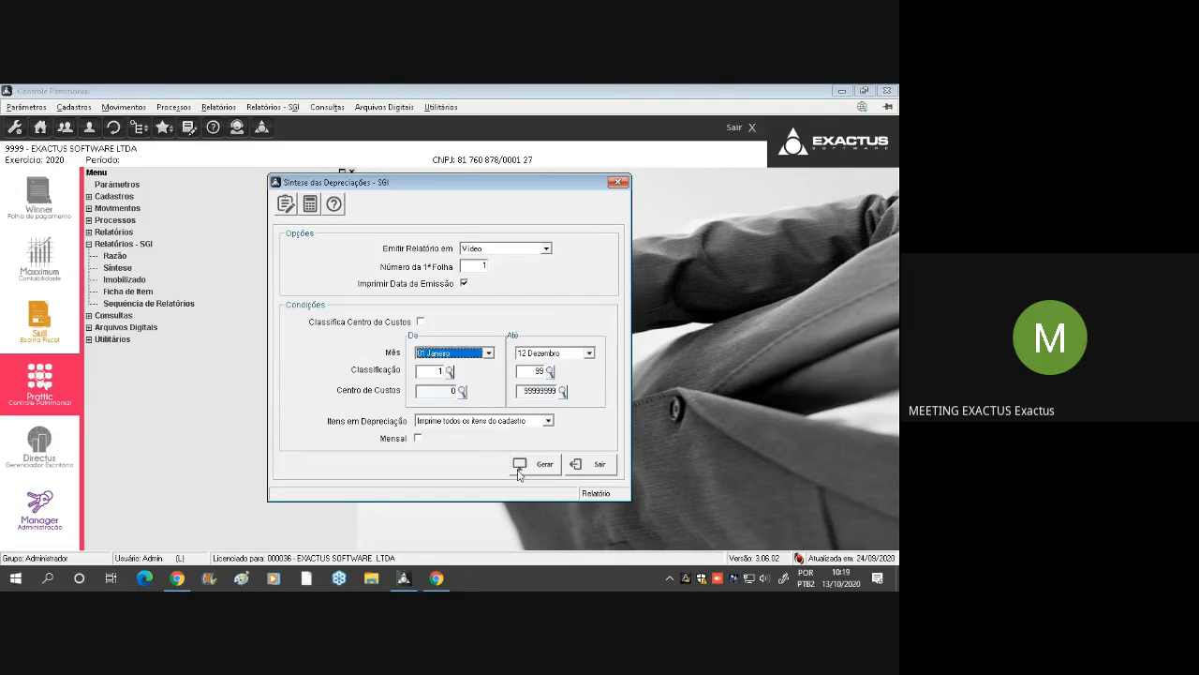
{"action": "left_click", "coordinate": [532, 463]}
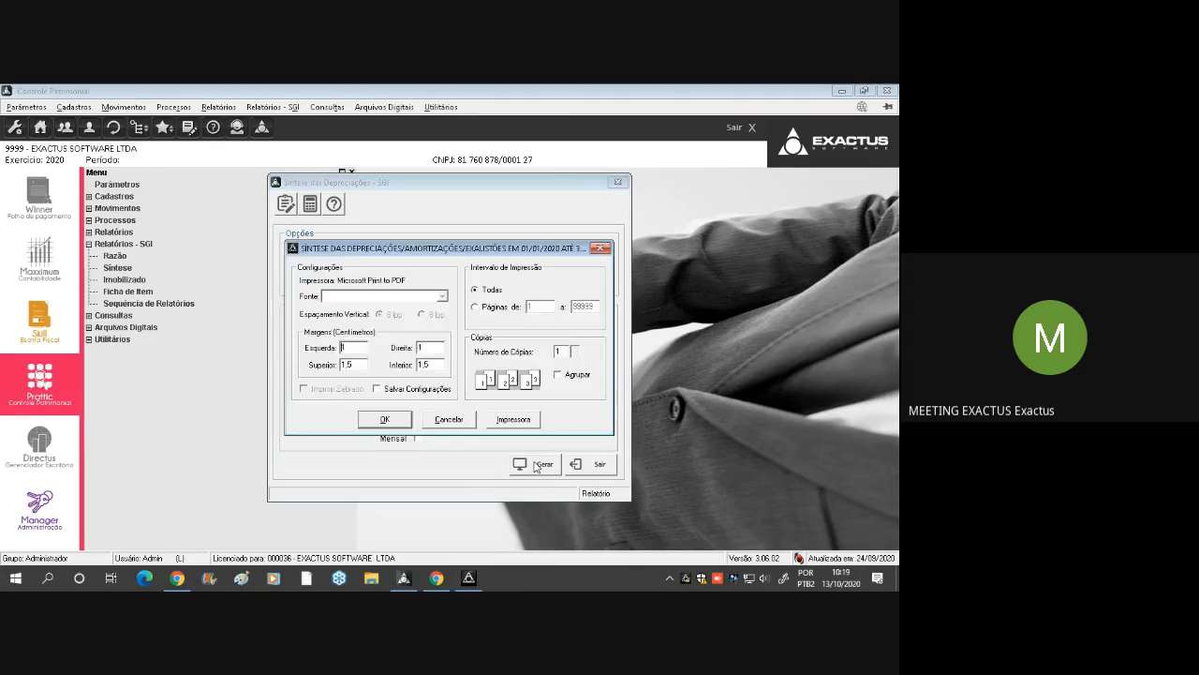
{"action": "key", "text": "Return"}
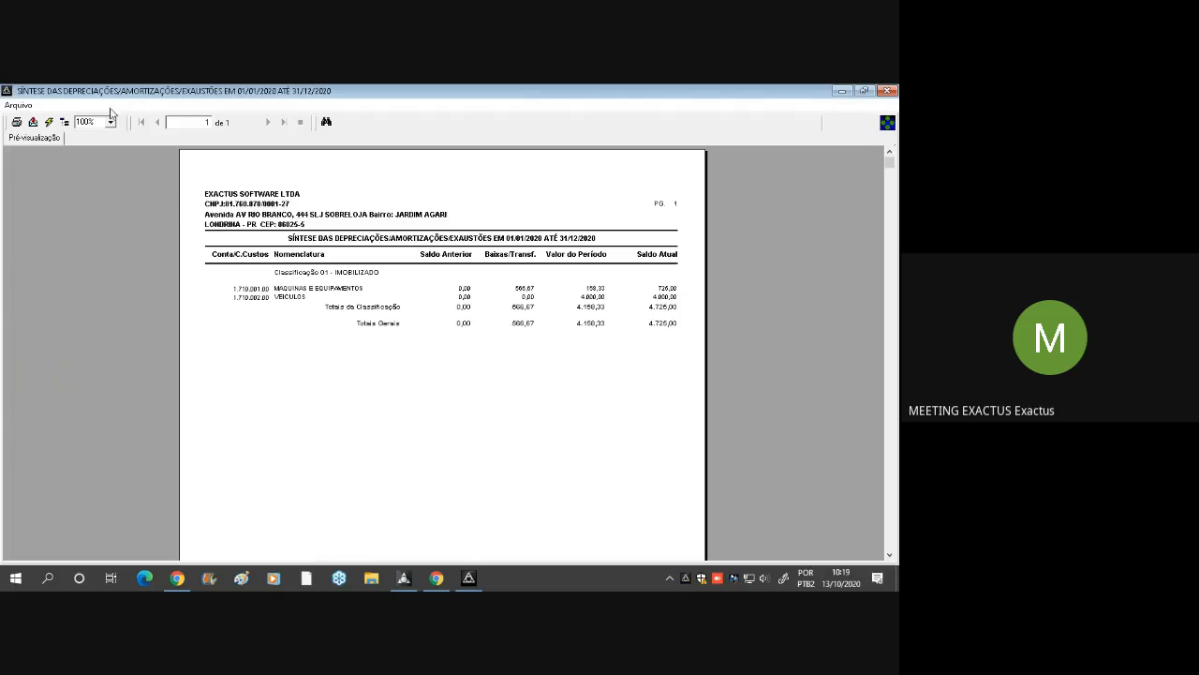
Enlarge the Síntese to 150%, examine the Saldo Atual of Veículos and Máquinas e Equipamentos, and close the report
{"action": "type", "text": "150"}
{"action": "key", "text": "Return"}
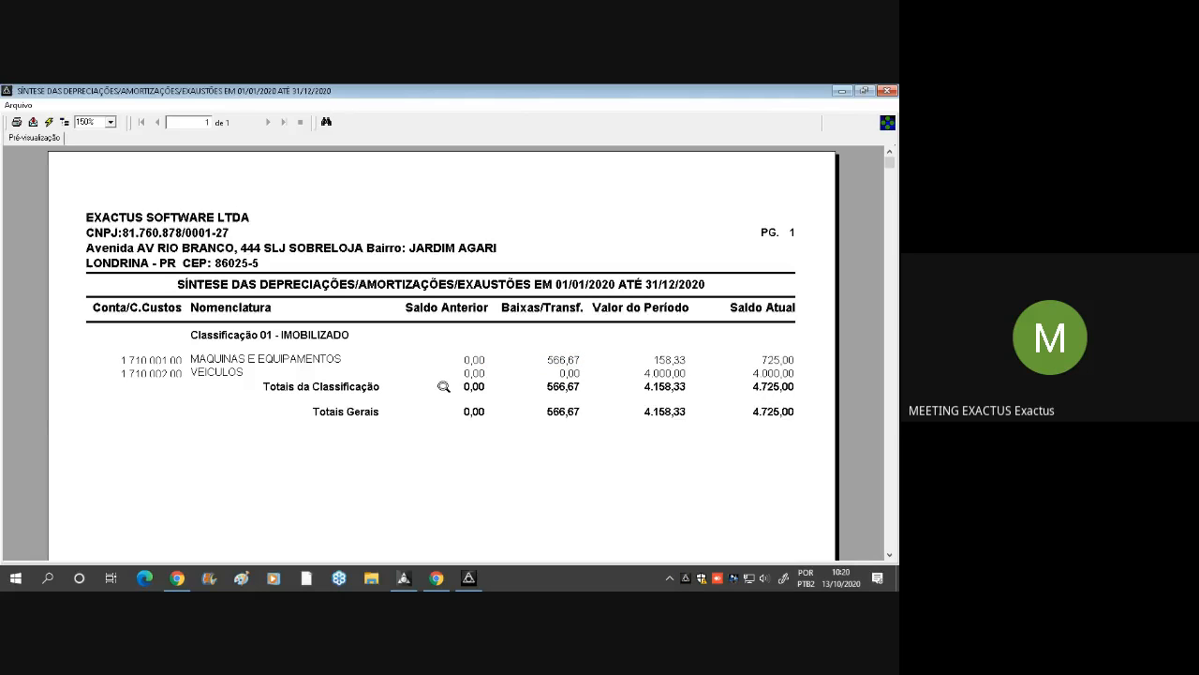
{"action": "scroll", "coordinate": [813, 379], "scroll_direction": "down", "scroll_amount": 6}
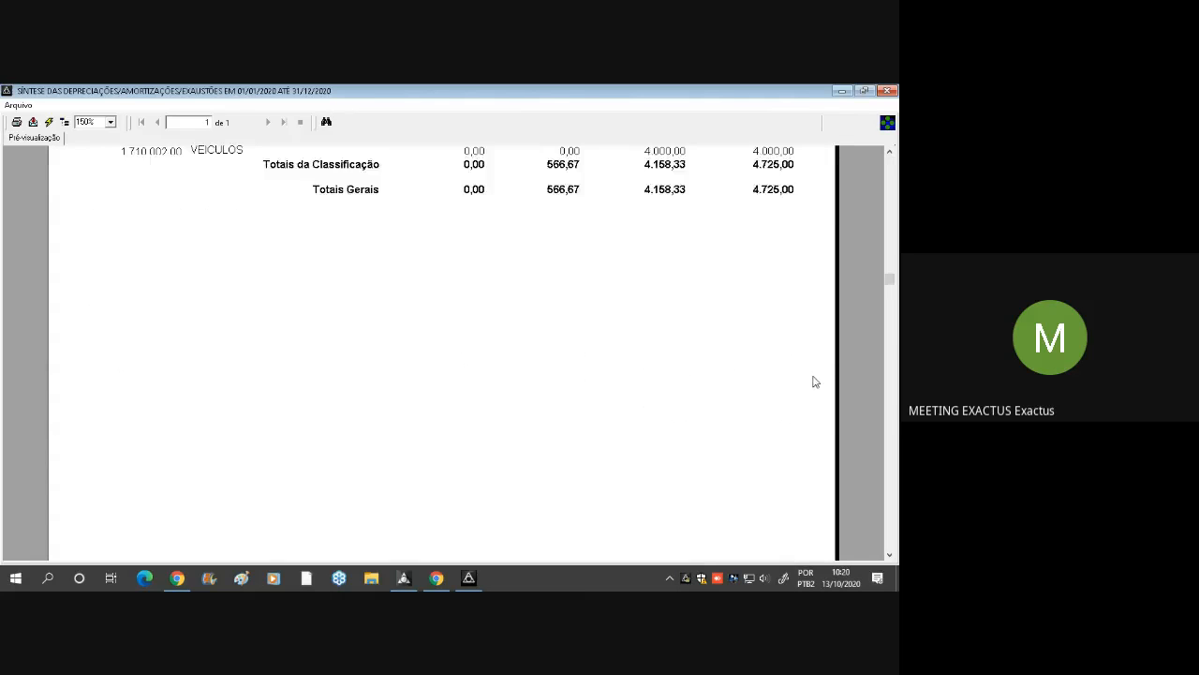
{"action": "scroll", "coordinate": [820, 375], "scroll_direction": "up", "scroll_amount": 8}
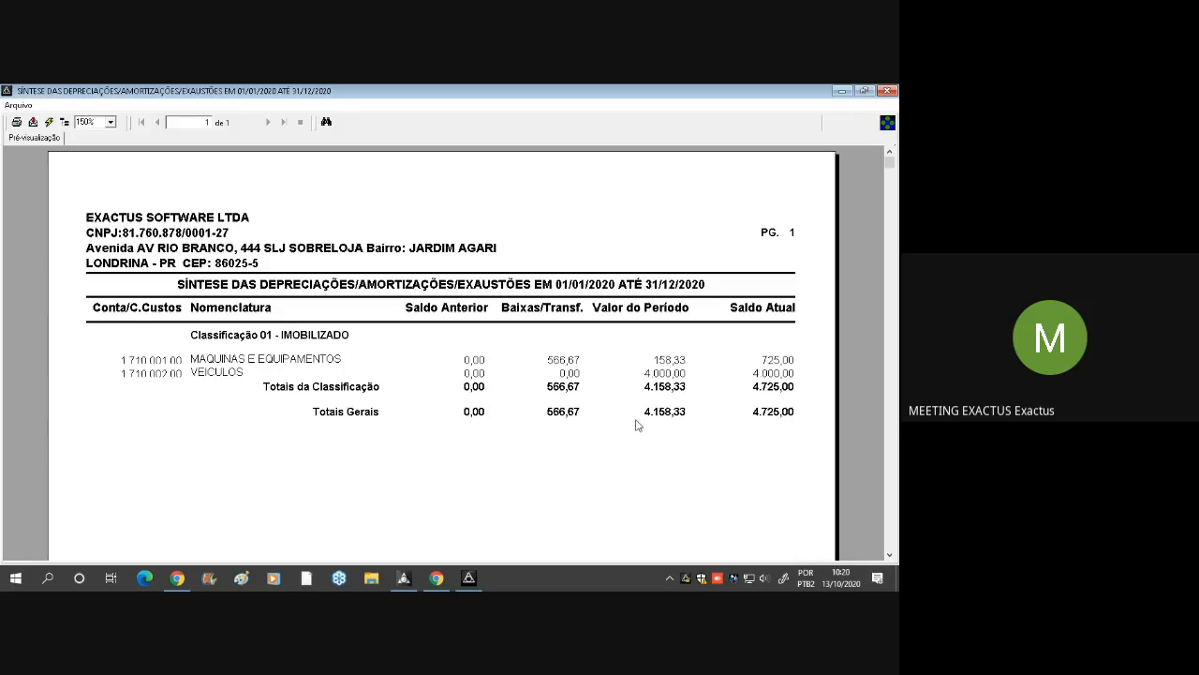
{"action": "left_click", "coordinate": [789, 378]}
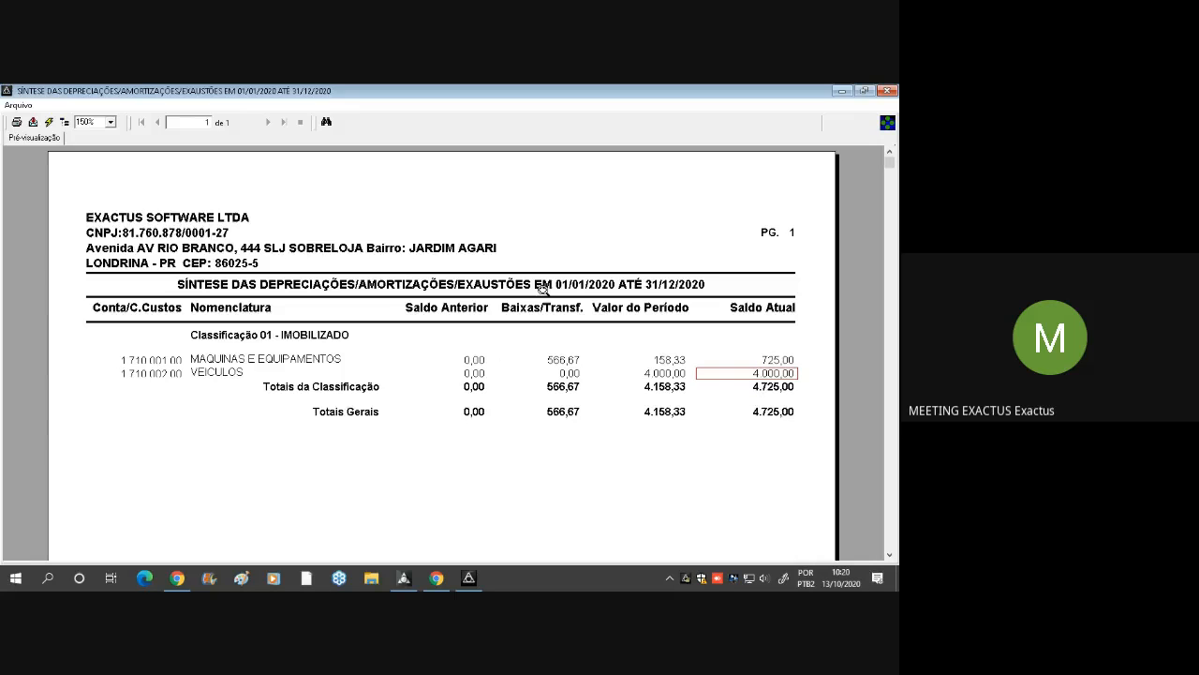
{"action": "left_click", "coordinate": [795, 358]}
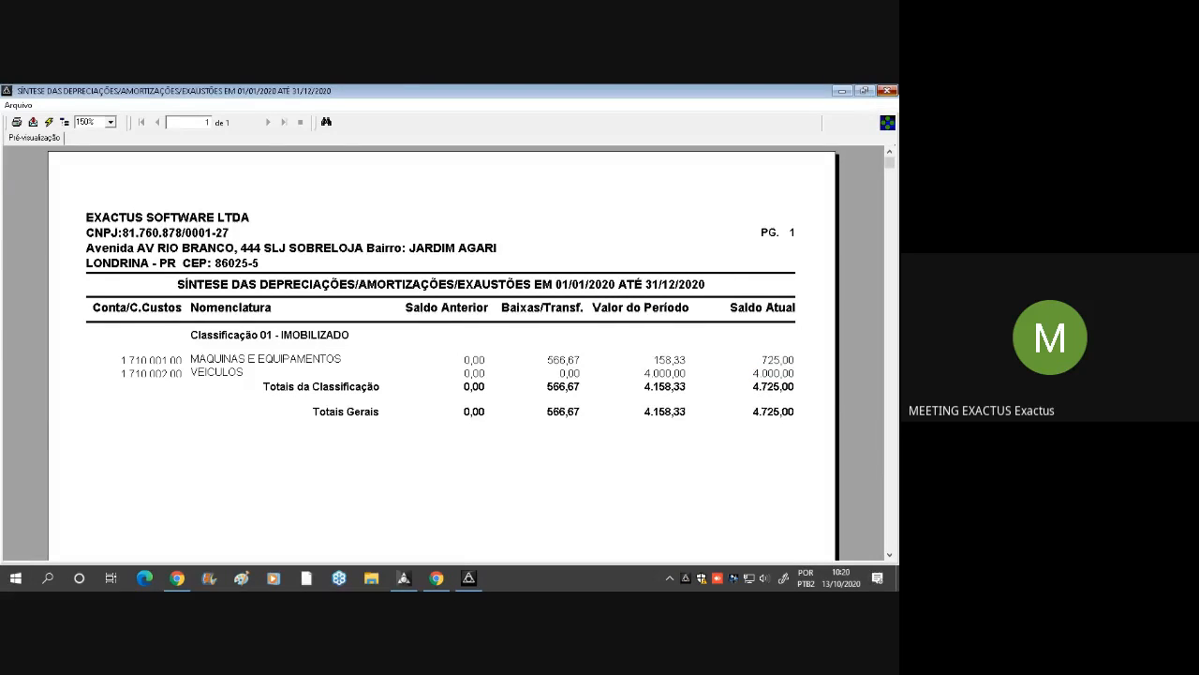
{"action": "left_click", "coordinate": [887, 91]}
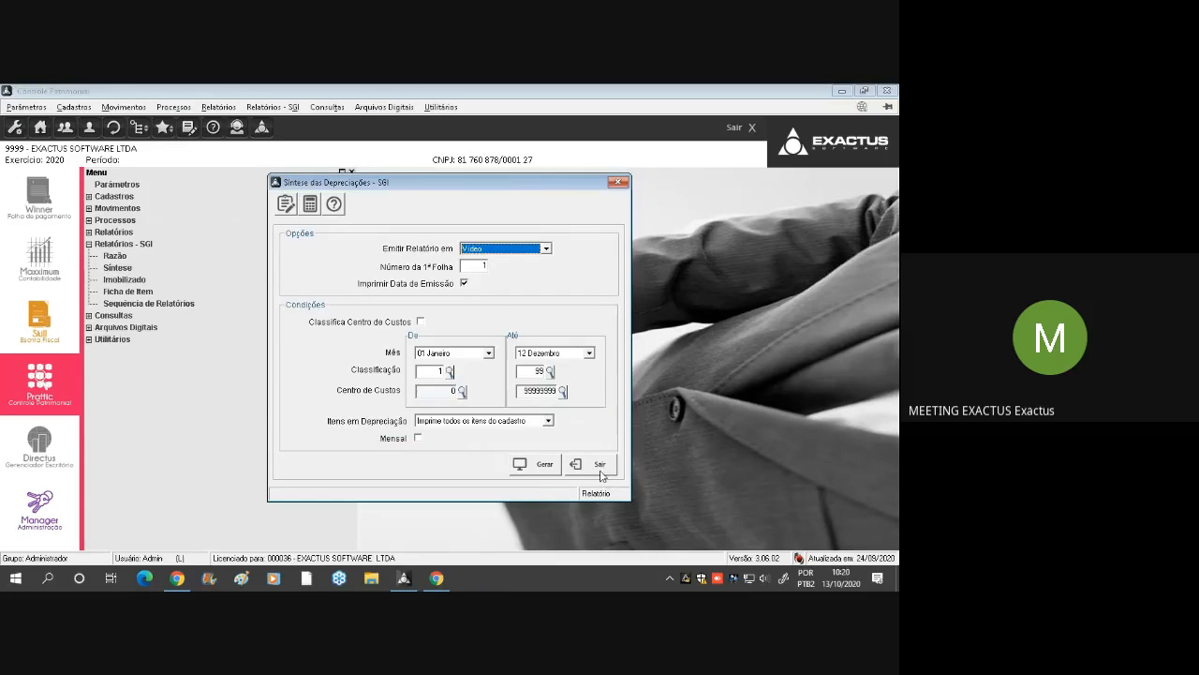
{"action": "left_click", "coordinate": [598, 463]}
Generate the Imobilizado balance report on Vídeo for 12 Dezembro, classified by Conta, and enlarge it to 150%
{"action": "double_click", "coordinate": [121, 281]}
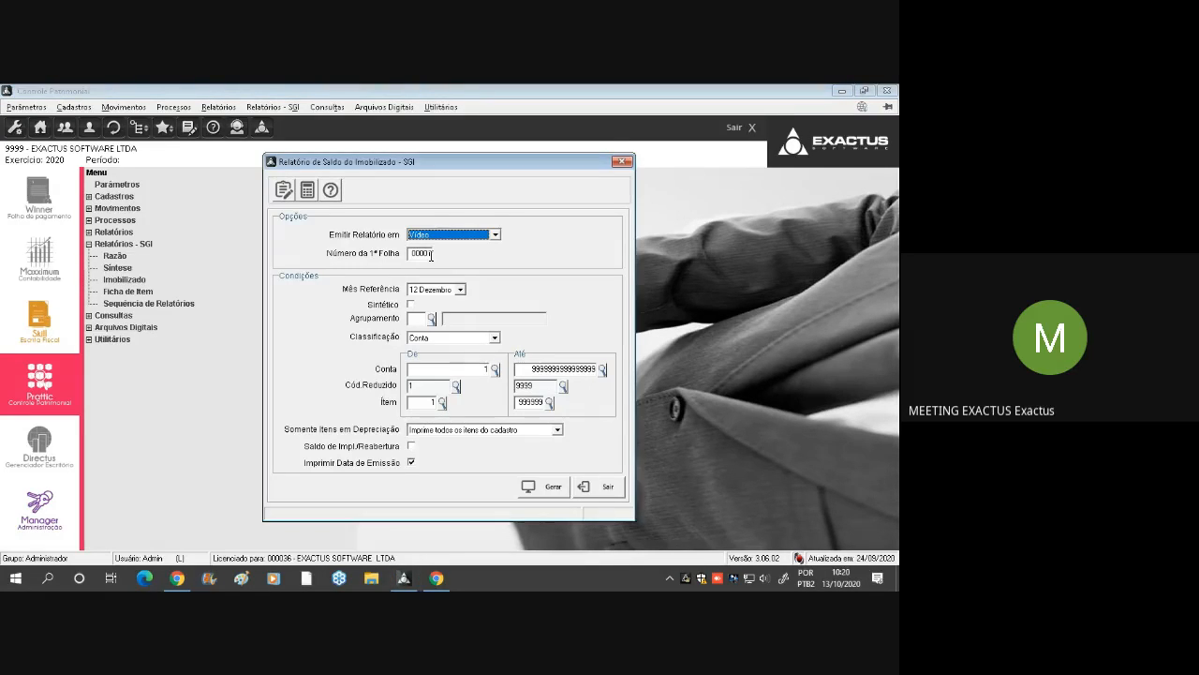
{"action": "key", "text": "alt+g"}
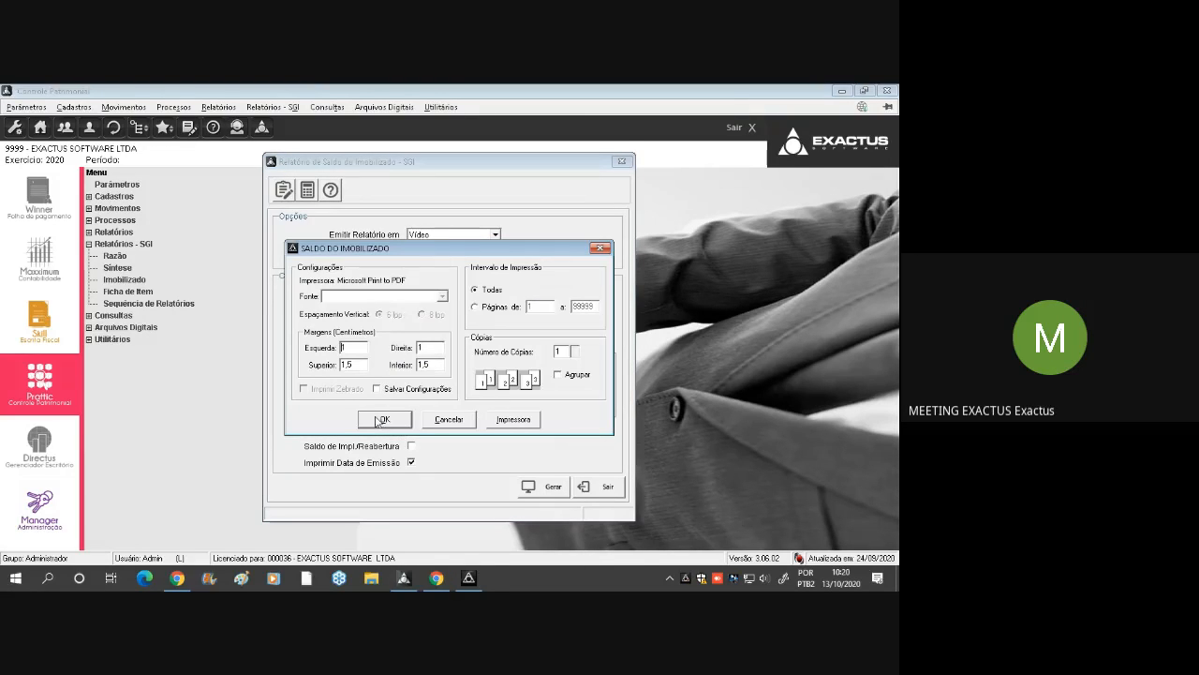
{"action": "left_click", "coordinate": [403, 423]}
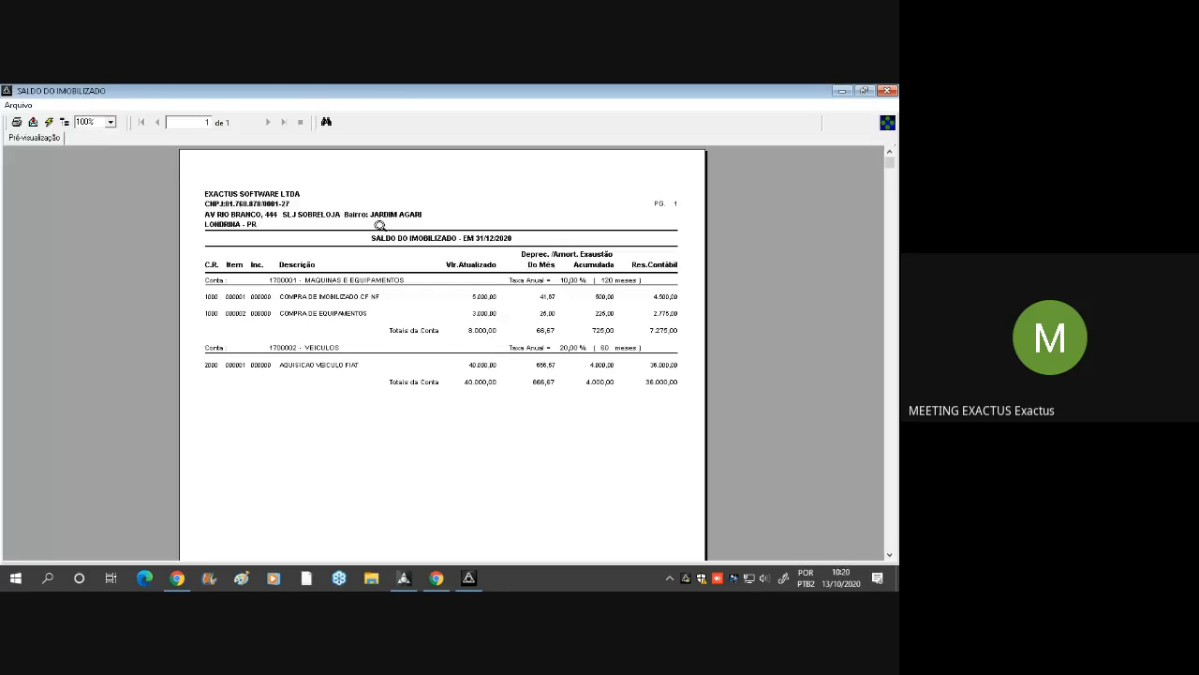
{"action": "type", "text": "1"}
{"action": "key", "text": "Return"}
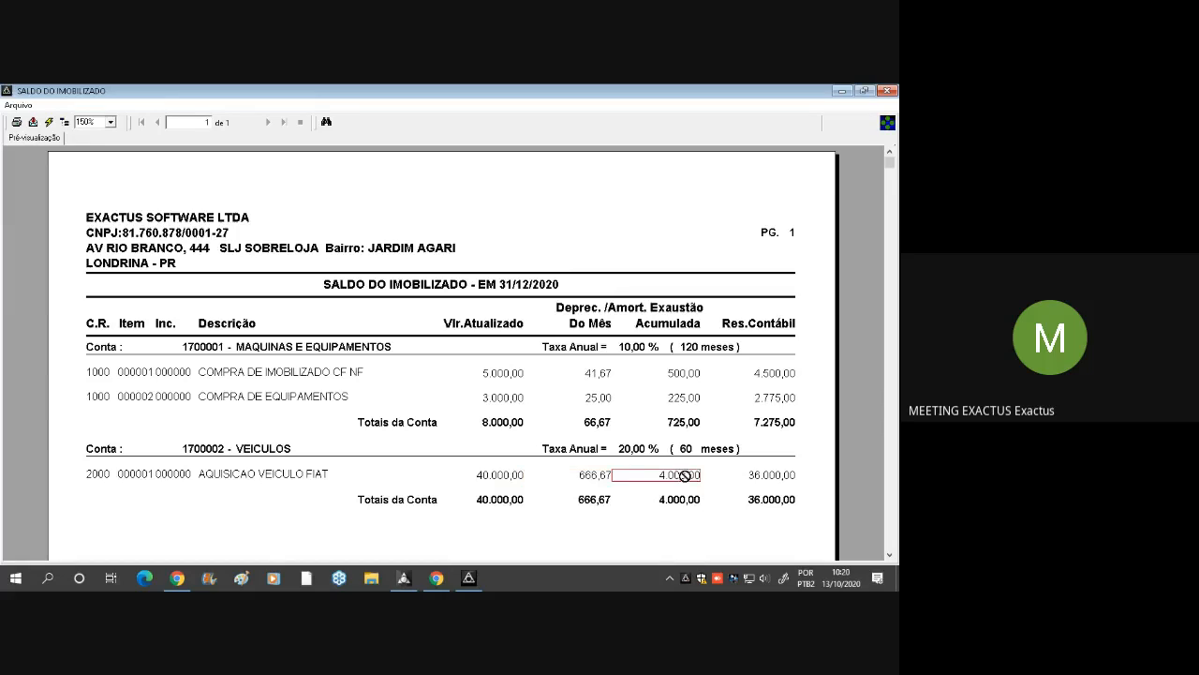
Examine the Res.Contábil value of the Fiat vehicle in the Saldo do Imobilizado and close the report
{"action": "left_click", "coordinate": [760, 482]}
{"action": "left_click", "coordinate": [780, 473]}
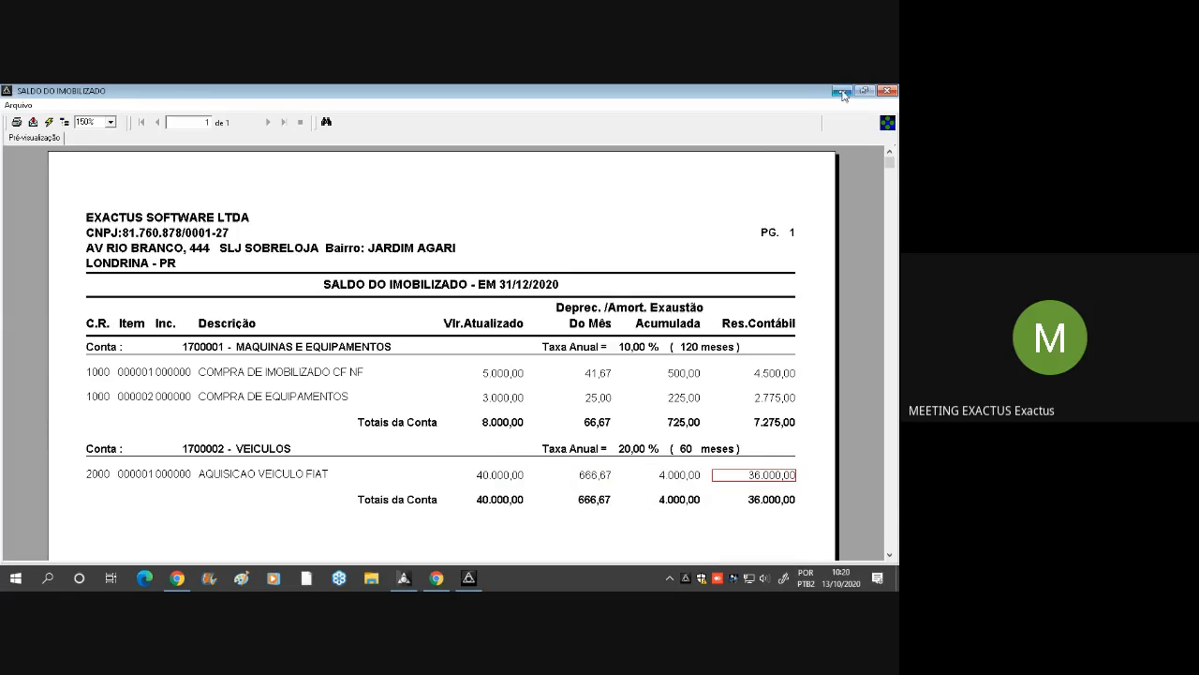
{"action": "left_click", "coordinate": [234, 212]}
{"action": "left_click", "coordinate": [887, 91]}
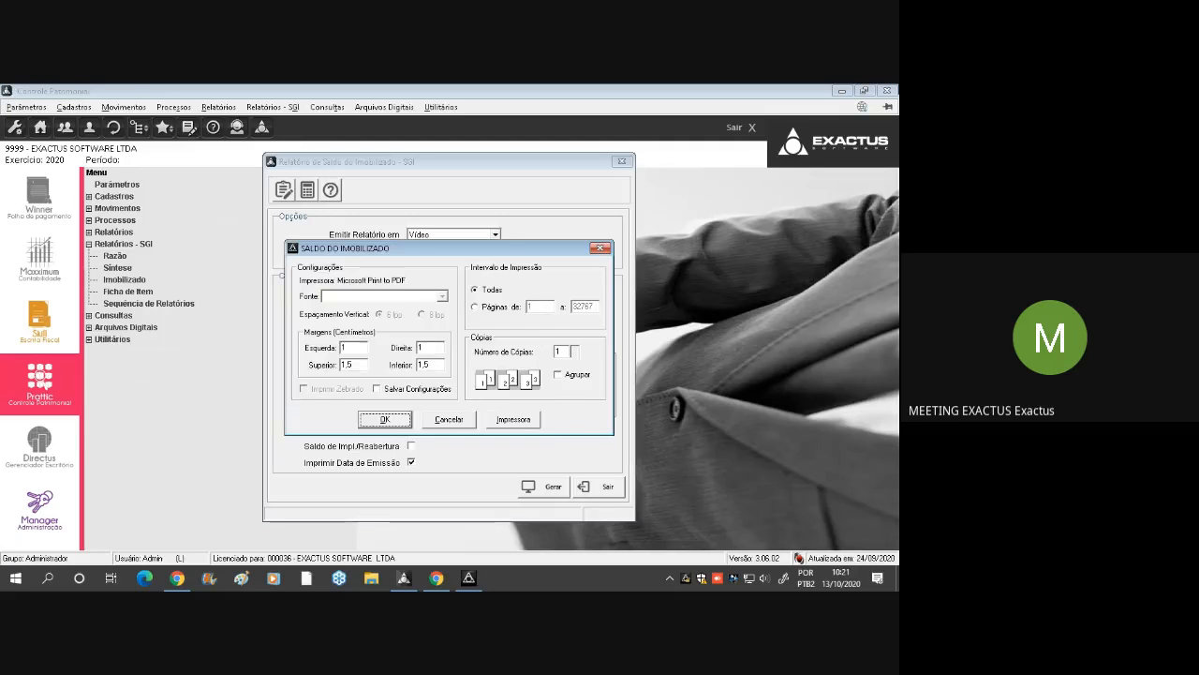
{"action": "left_click", "coordinate": [626, 164]}
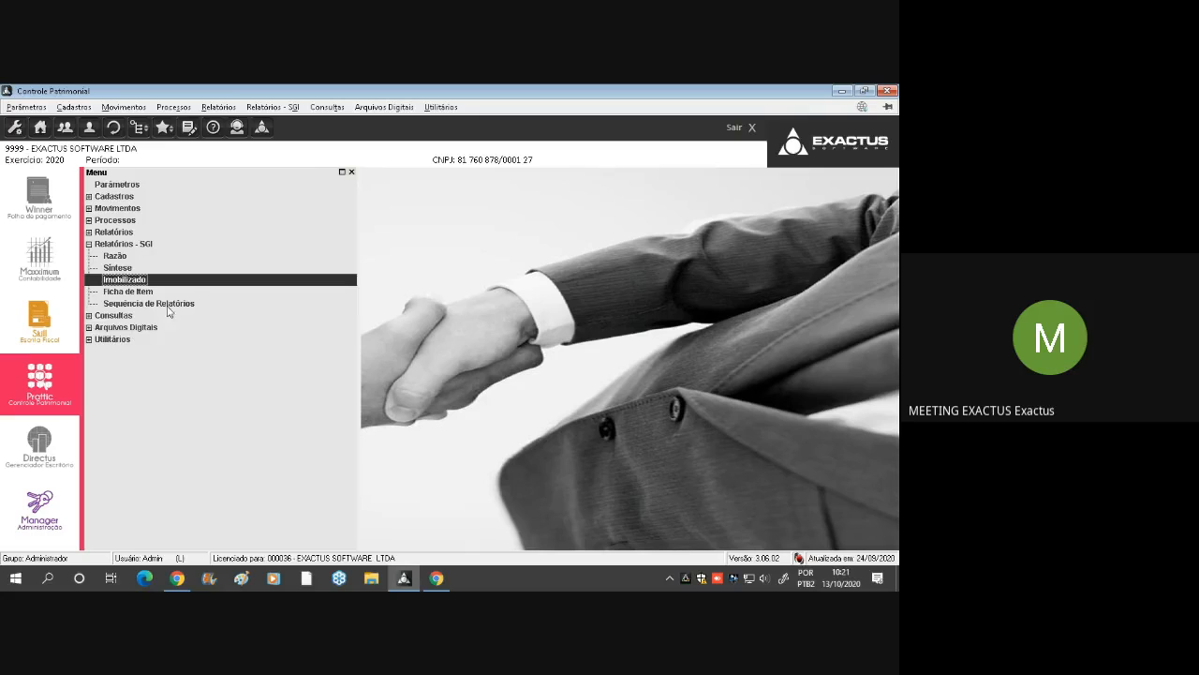
Collapse Relatórios - SGI and generate the Item report from Relatórios > Cadastros on Vídeo for all items
{"action": "left_click", "coordinate": [139, 246]}
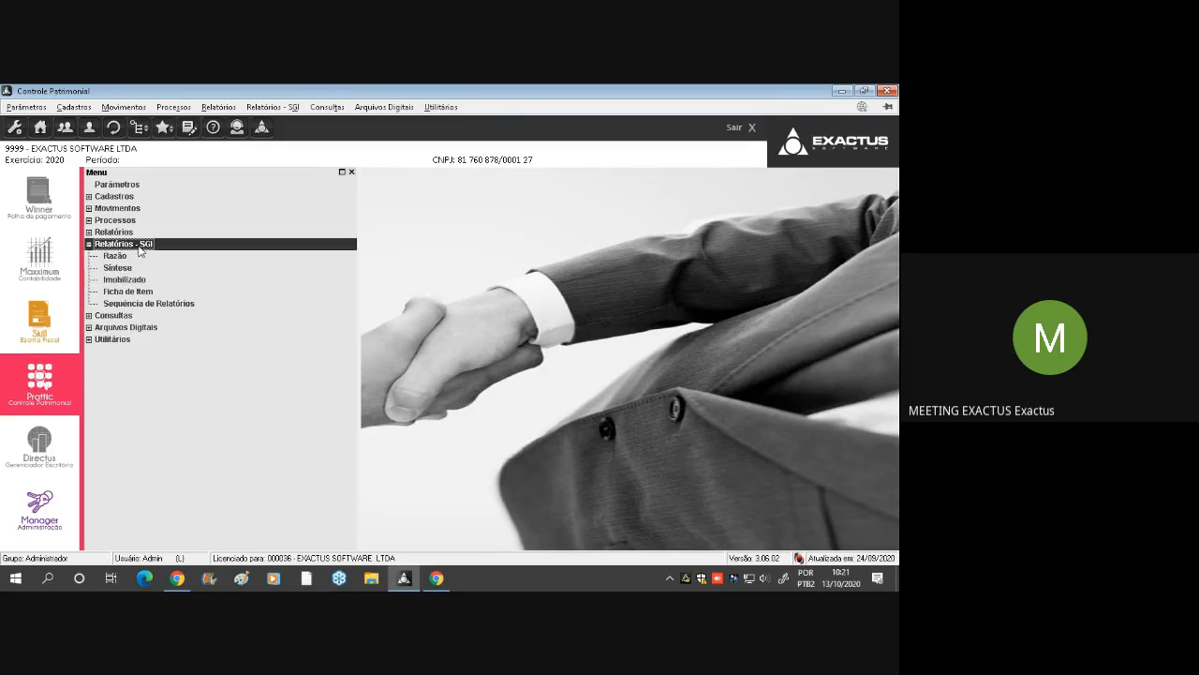
{"action": "double_click", "coordinate": [138, 246]}
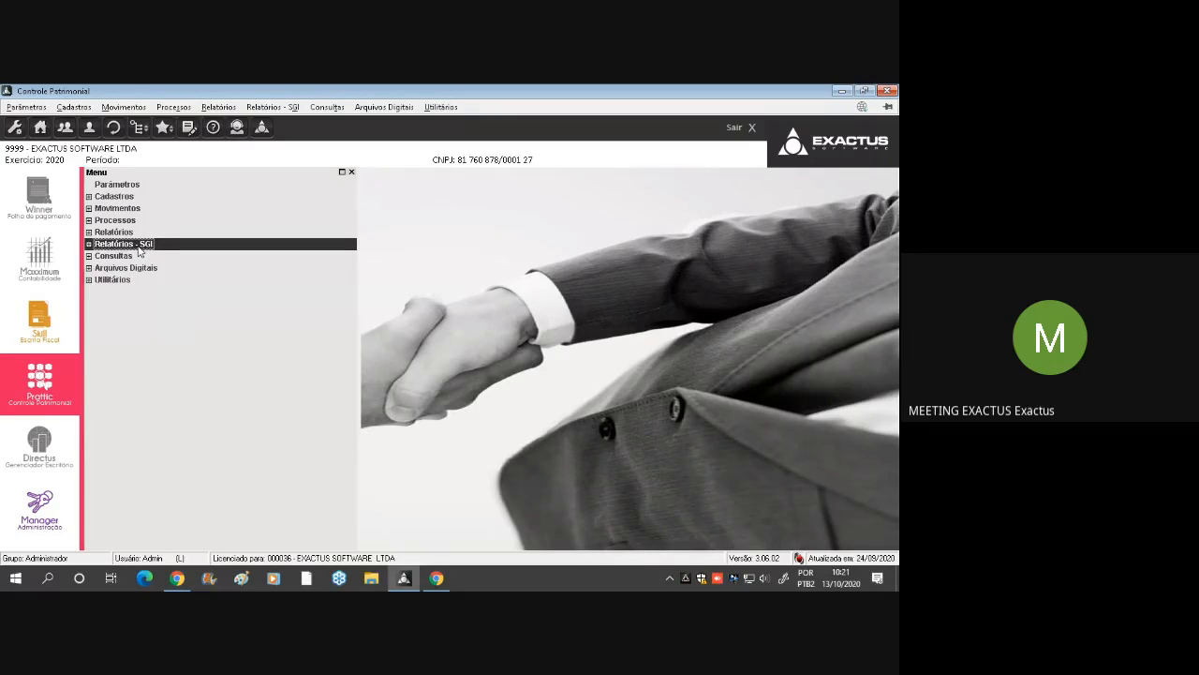
{"action": "double_click", "coordinate": [137, 233]}
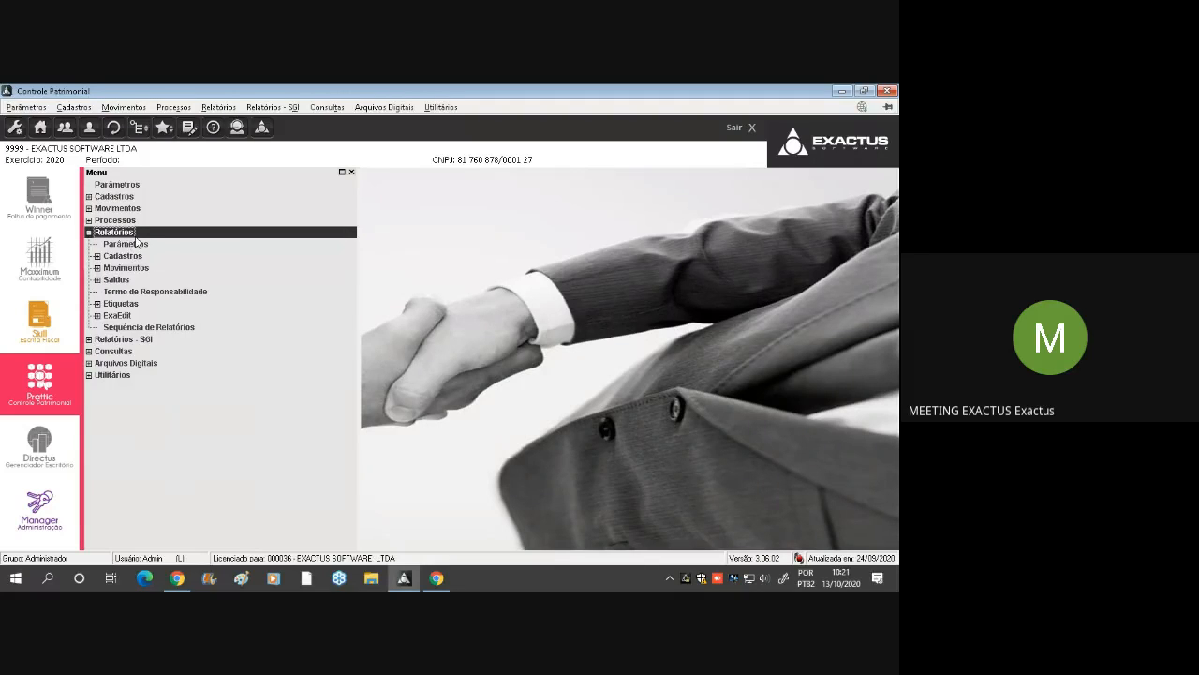
{"action": "double_click", "coordinate": [133, 257]}
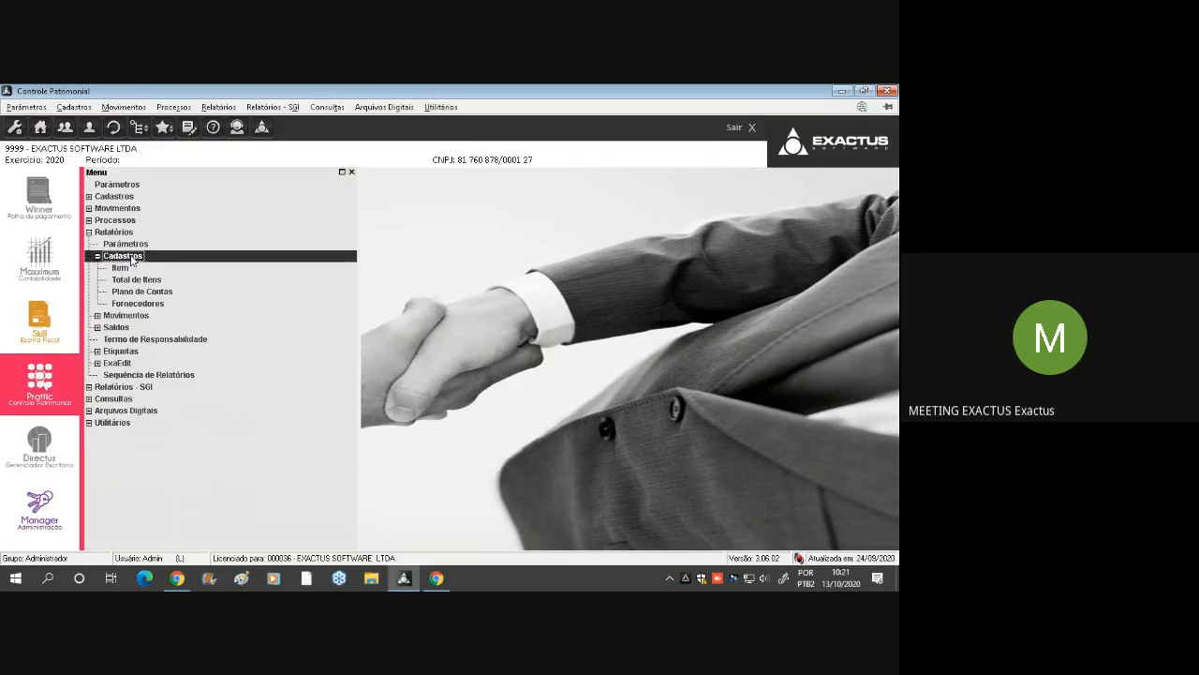
{"action": "left_click", "coordinate": [143, 270]}
{"action": "key", "text": "Return"}
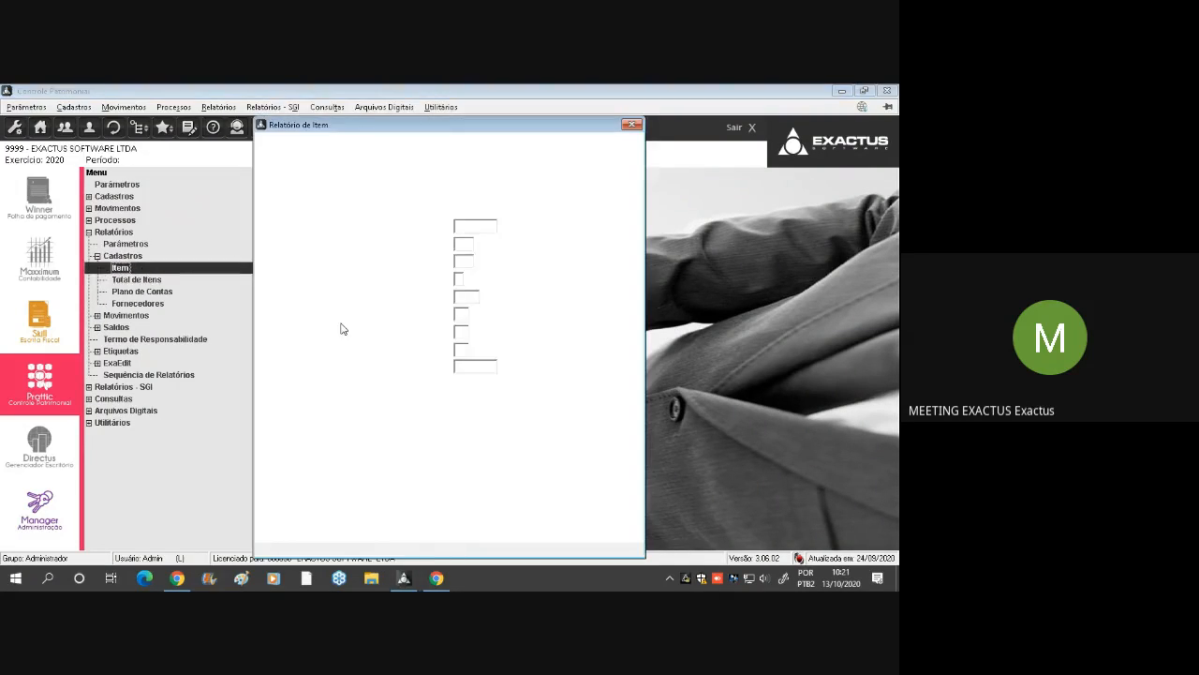
{"action": "left_click", "coordinate": [566, 528]}
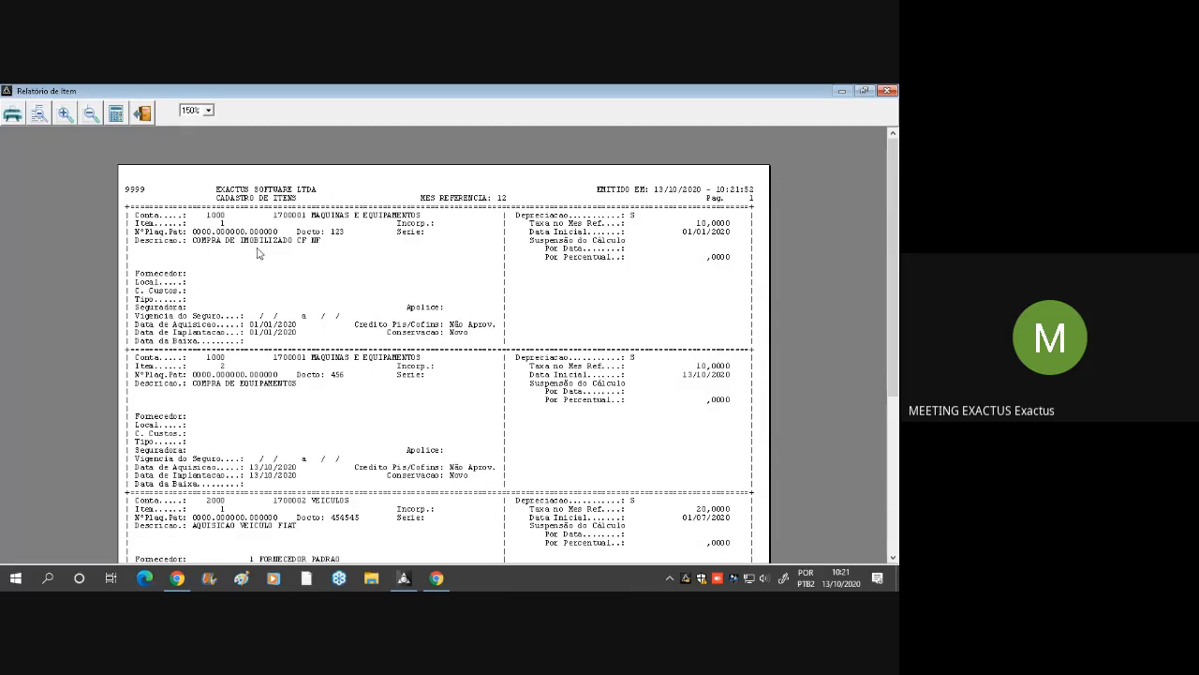
Examine the registration data and Taxa no Mes Ref. of the Máquinas e Equipamentos and Veículos items in the Cadastro de Itens
{"action": "double_click", "coordinate": [330, 358]}
{"action": "left_click", "coordinate": [361, 519]}
{"action": "double_click", "coordinate": [721, 514]}
{"action": "left_click", "coordinate": [713, 363]}
{"action": "triple_click", "coordinate": [714, 366]}
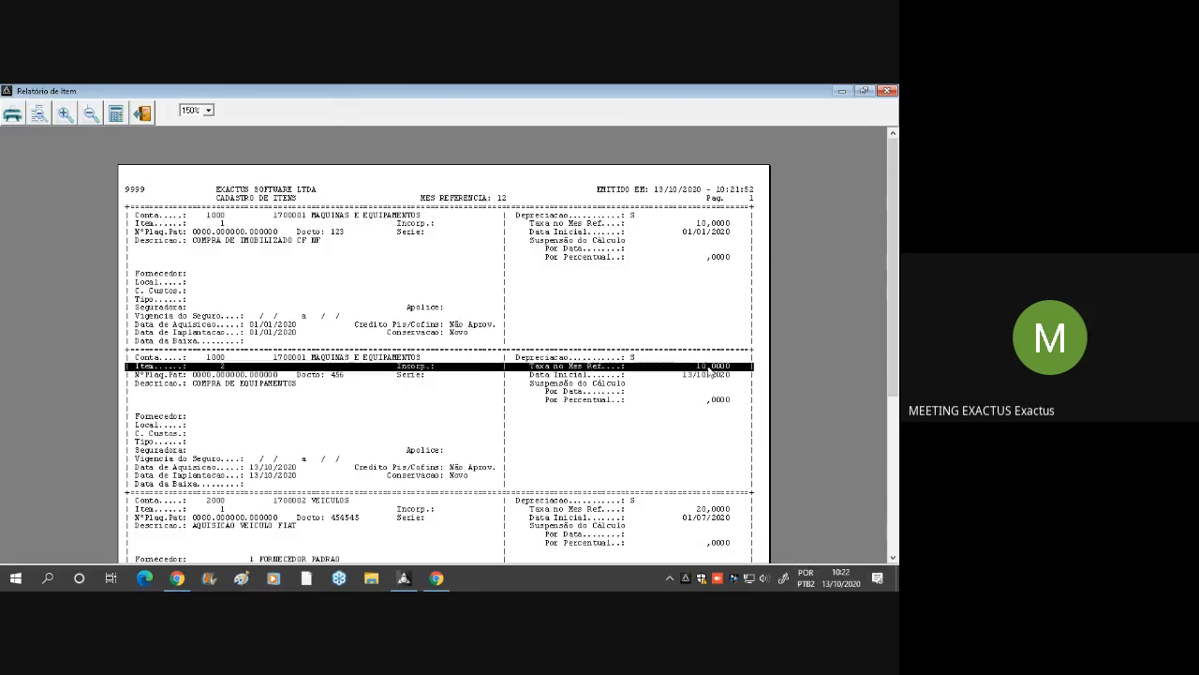
{"action": "left_click", "coordinate": [723, 222]}
{"action": "scroll", "coordinate": [544, 404], "scroll_direction": "down", "scroll_amount": 5}
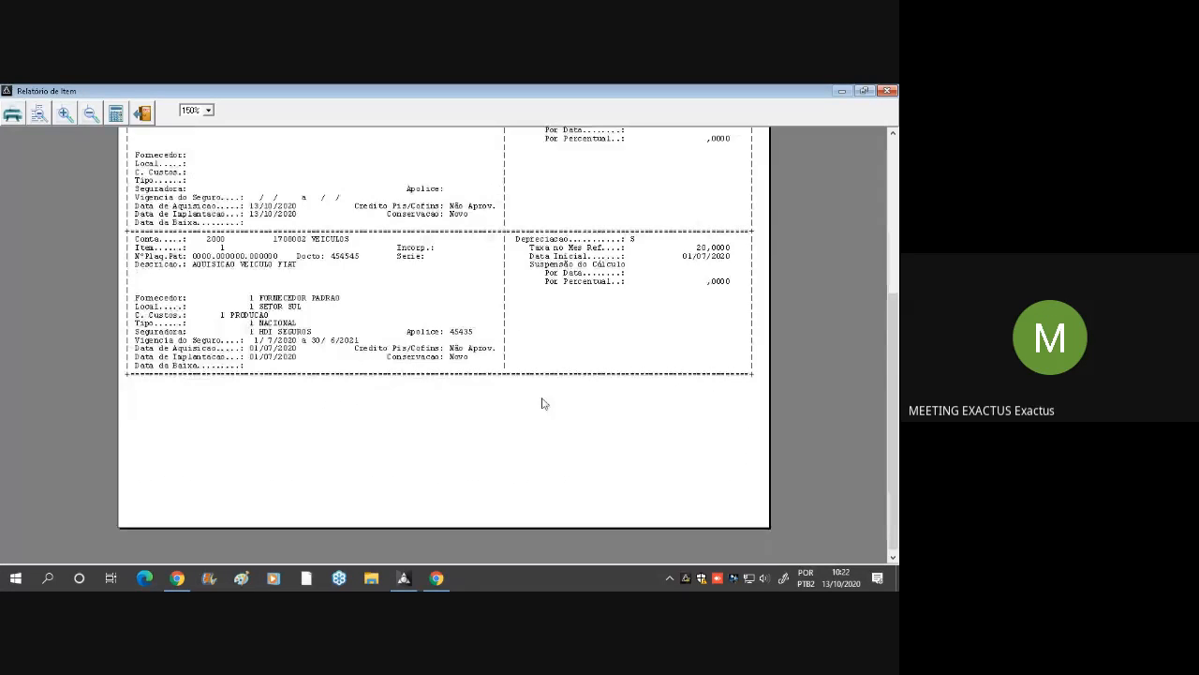
{"action": "scroll", "coordinate": [543, 404], "scroll_direction": "up", "scroll_amount": 5}
Close the Relatório de Item and go back to the Cadastros group under Relatórios
{"action": "left_click", "coordinate": [890, 91]}
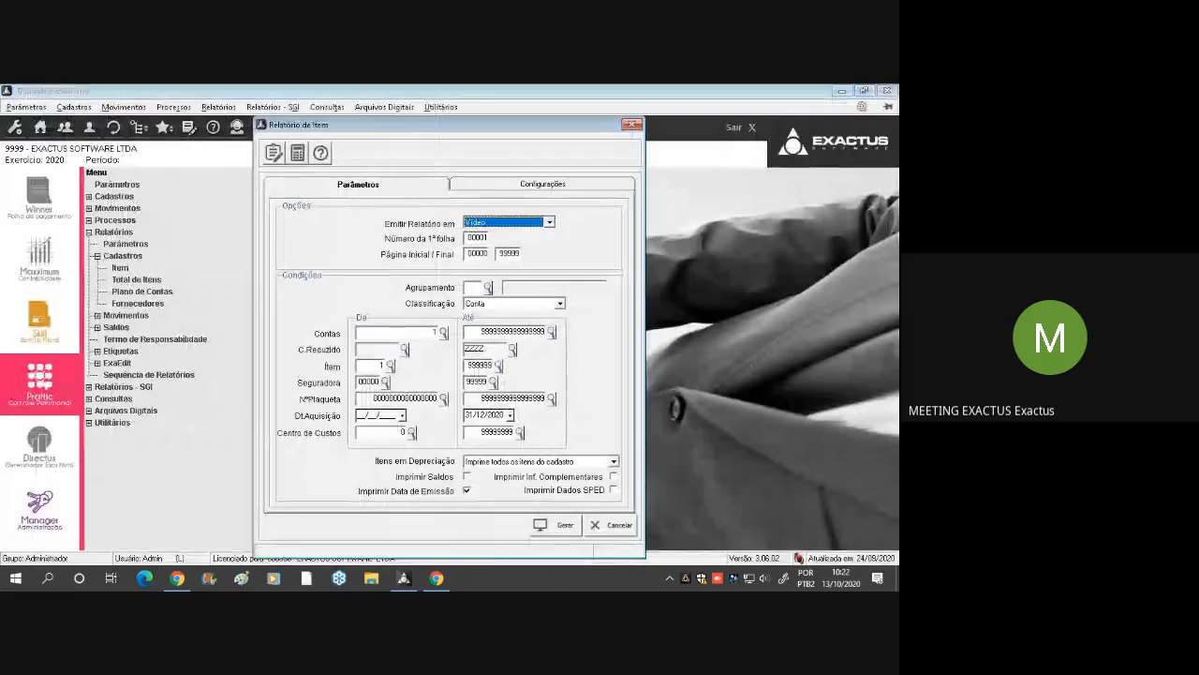
{"action": "left_click", "coordinate": [619, 526]}
{"action": "double_click", "coordinate": [115, 254]}
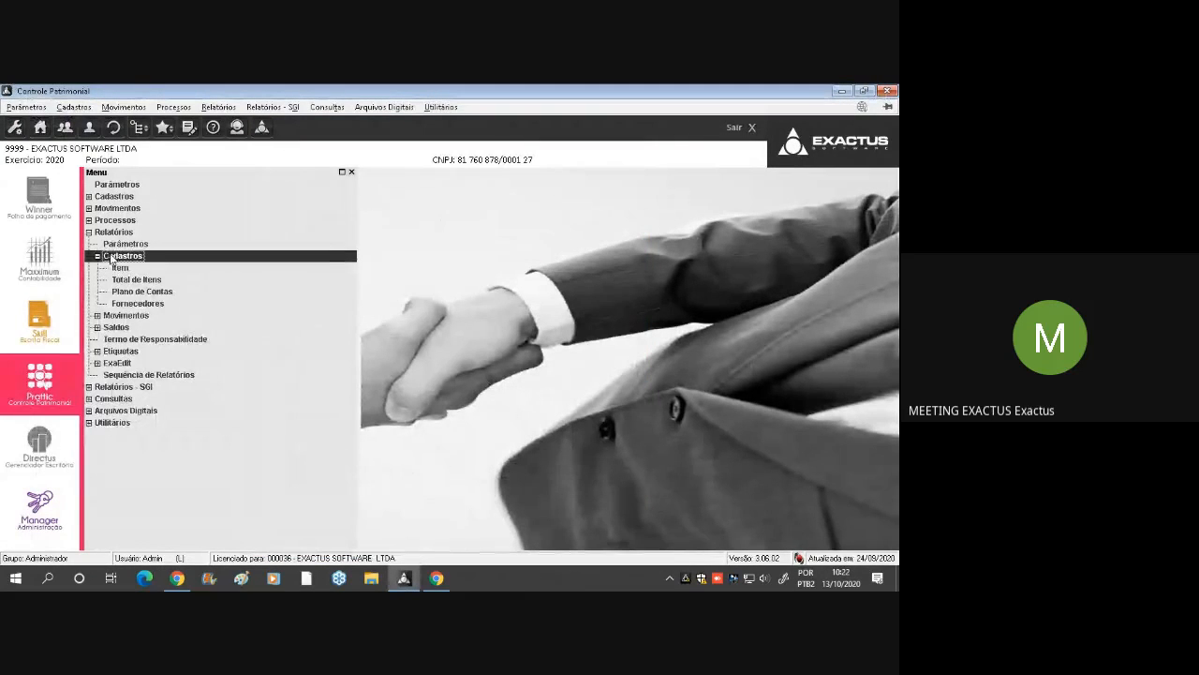
Generate the Listagem para Conferência from Relatórios > Movimentos on Vídeo, covering Todos movement types from 01 Janeiro to 31 Dezembro
{"action": "double_click", "coordinate": [110, 268]}
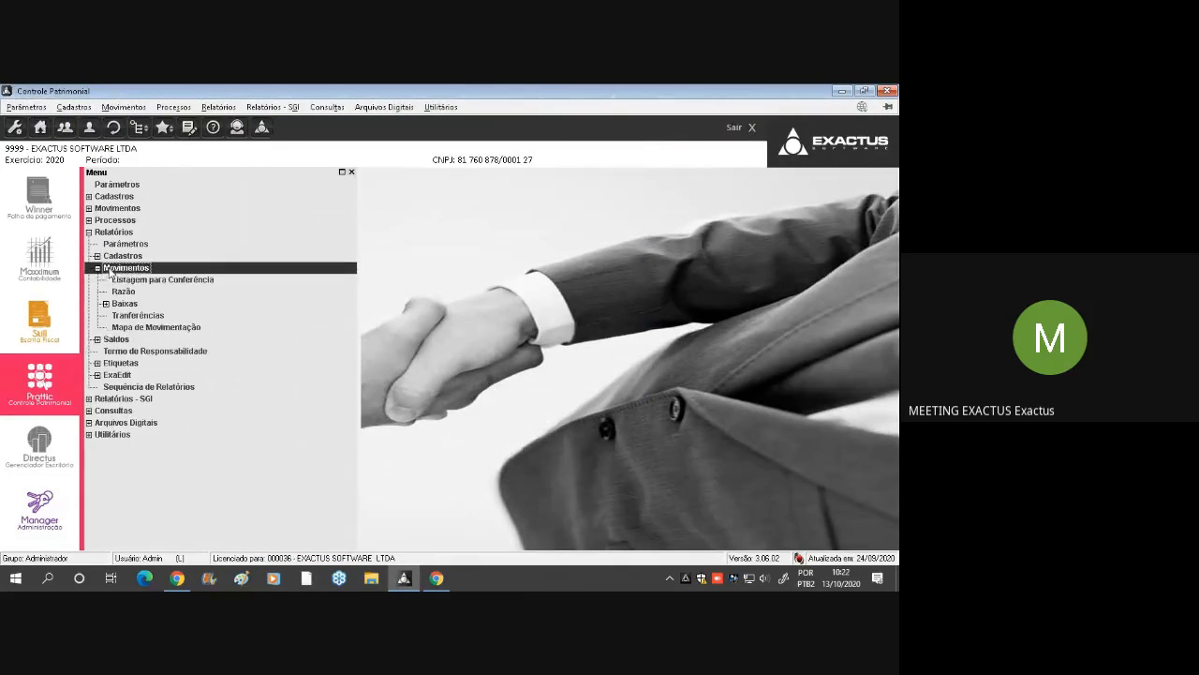
{"action": "left_click", "coordinate": [192, 284]}
{"action": "double_click", "coordinate": [193, 284]}
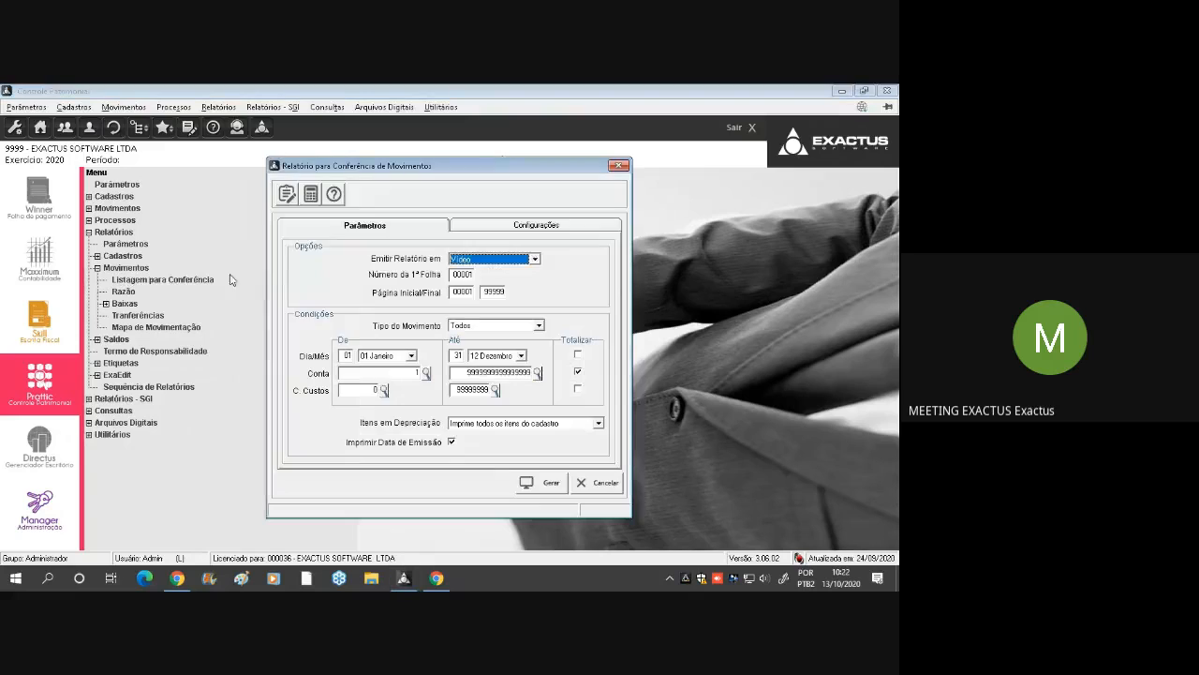
{"action": "left_click", "coordinate": [540, 482]}
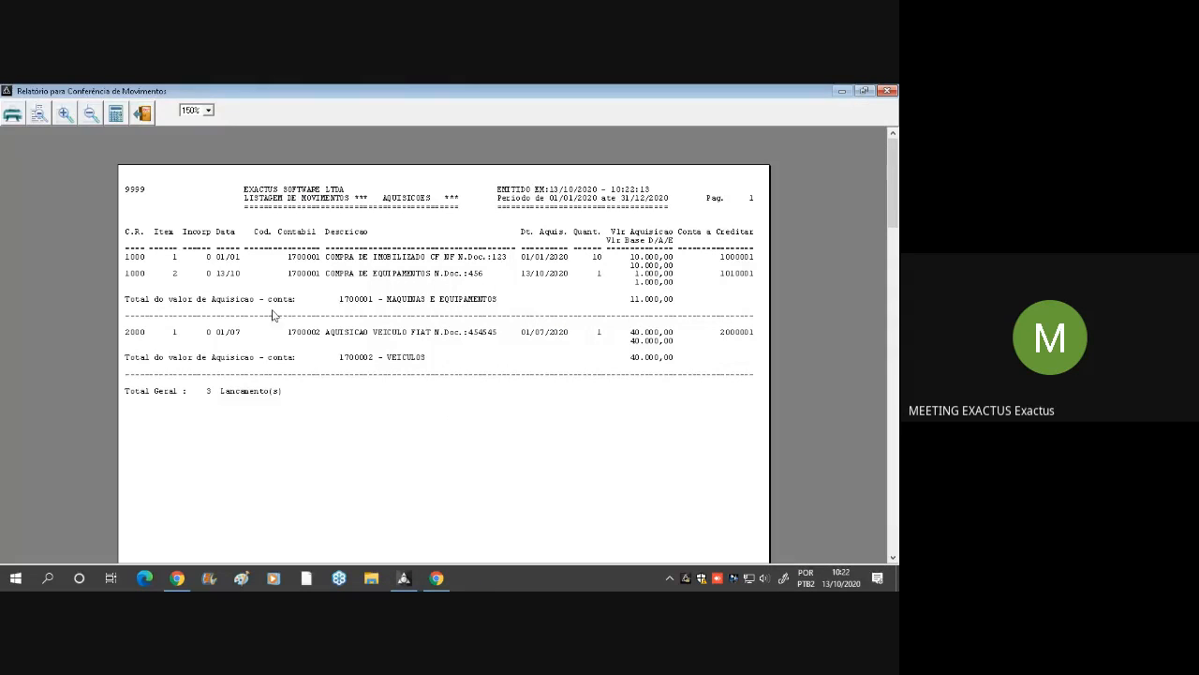
Review the Aquisições, Transferências and Baixas pages of the Relatório para Conferência de Movimentos
{"action": "scroll", "coordinate": [449, 339], "scroll_direction": "down", "scroll_amount": 5}
{"action": "scroll", "coordinate": [445, 342], "scroll_direction": "up", "scroll_amount": 3}
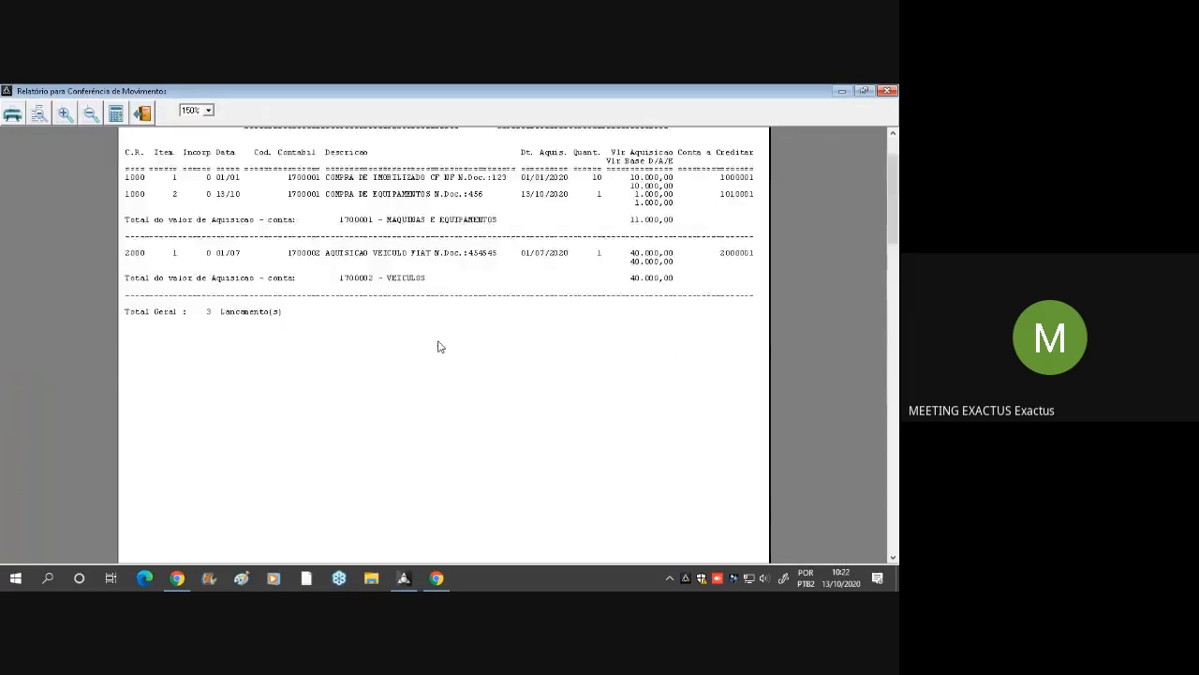
{"action": "scroll", "coordinate": [441, 347], "scroll_direction": "down", "scroll_amount": 5}
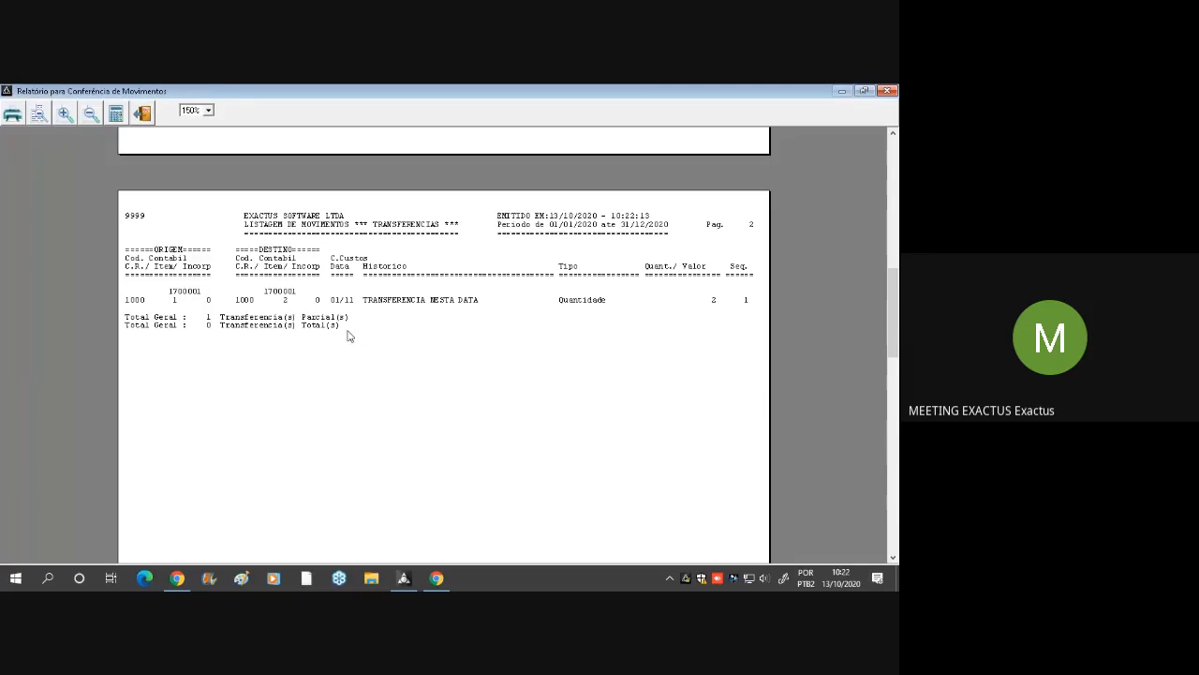
{"action": "scroll", "coordinate": [308, 334], "scroll_direction": "down", "scroll_amount": 5}
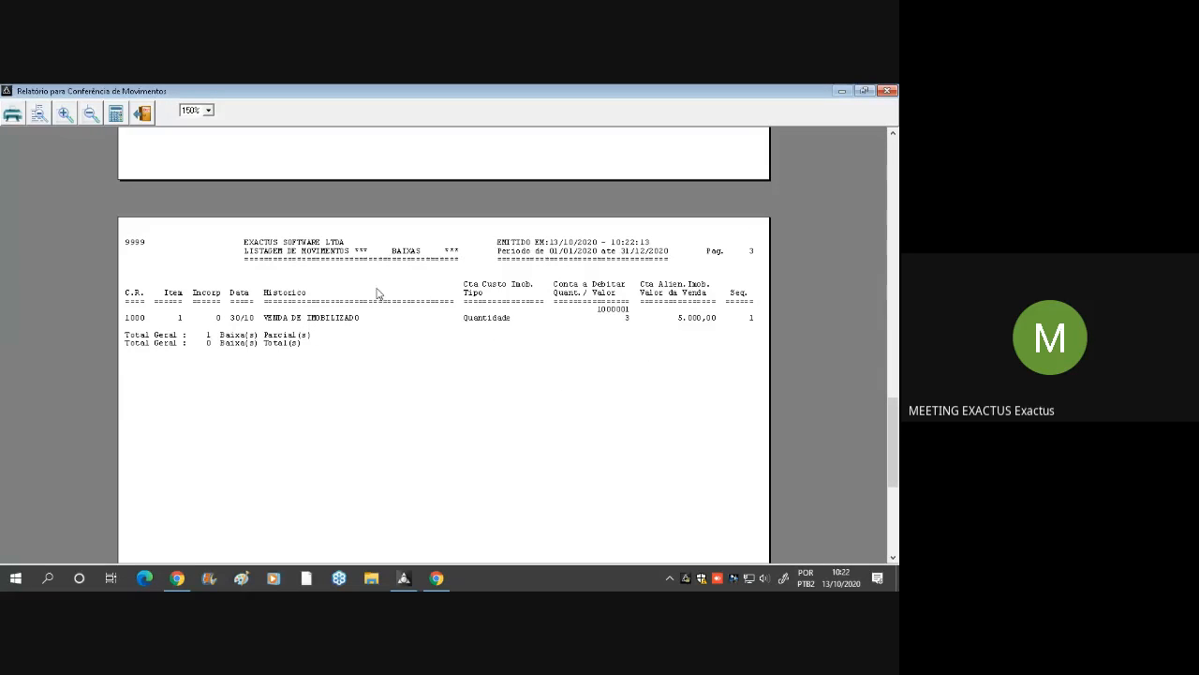
{"action": "scroll", "coordinate": [351, 350], "scroll_direction": "up", "scroll_amount": 3}
{"action": "scroll", "coordinate": [351, 353], "scroll_direction": "down", "scroll_amount": 3}
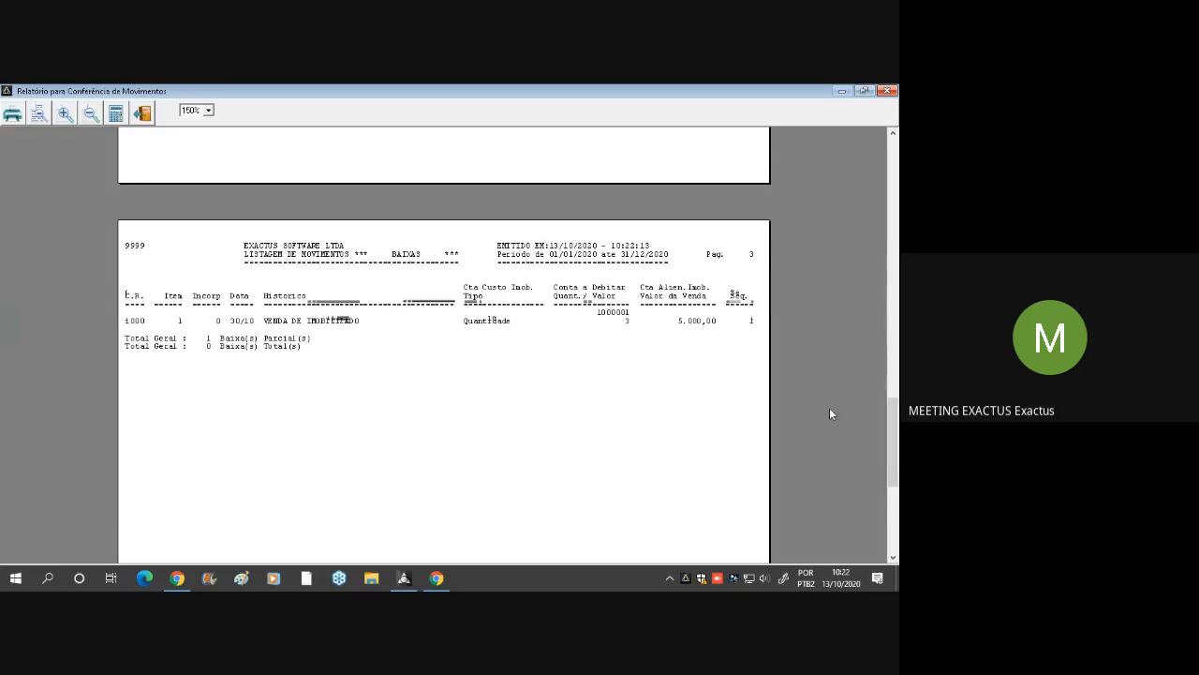
Examine the item, quantity and Valor da Venda of the VENDA DE IMOBILIZADO write-off and close the report
{"action": "left_click", "coordinate": [185, 323]}
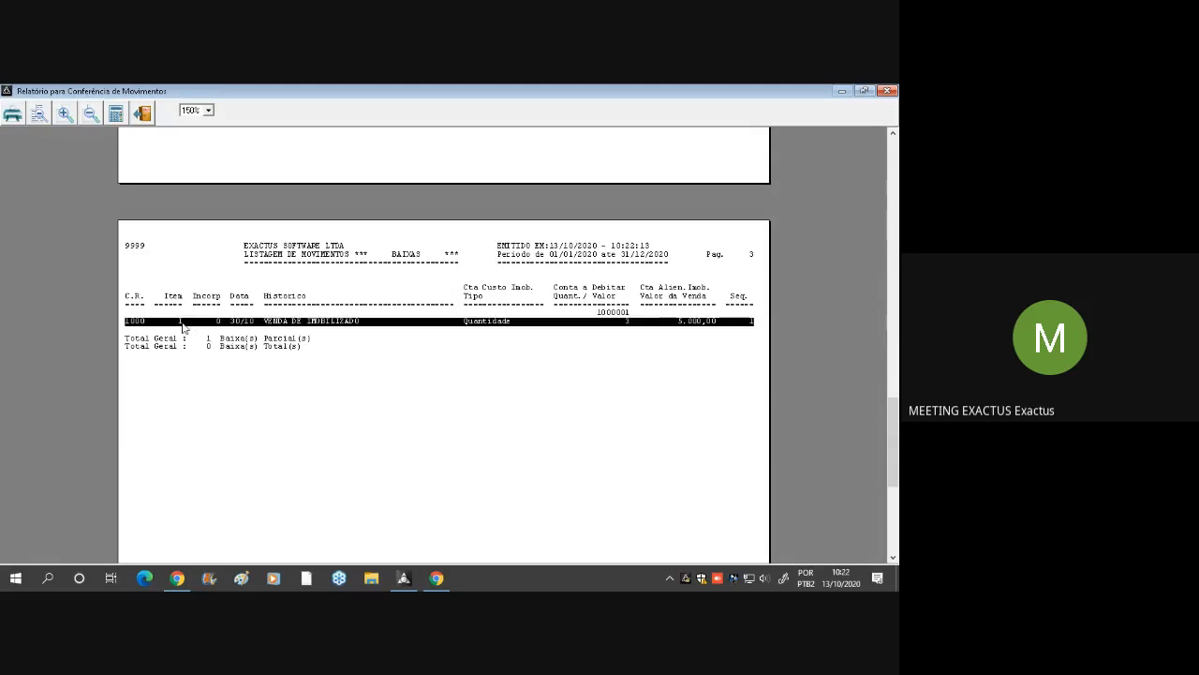
{"action": "left_click", "coordinate": [699, 323]}
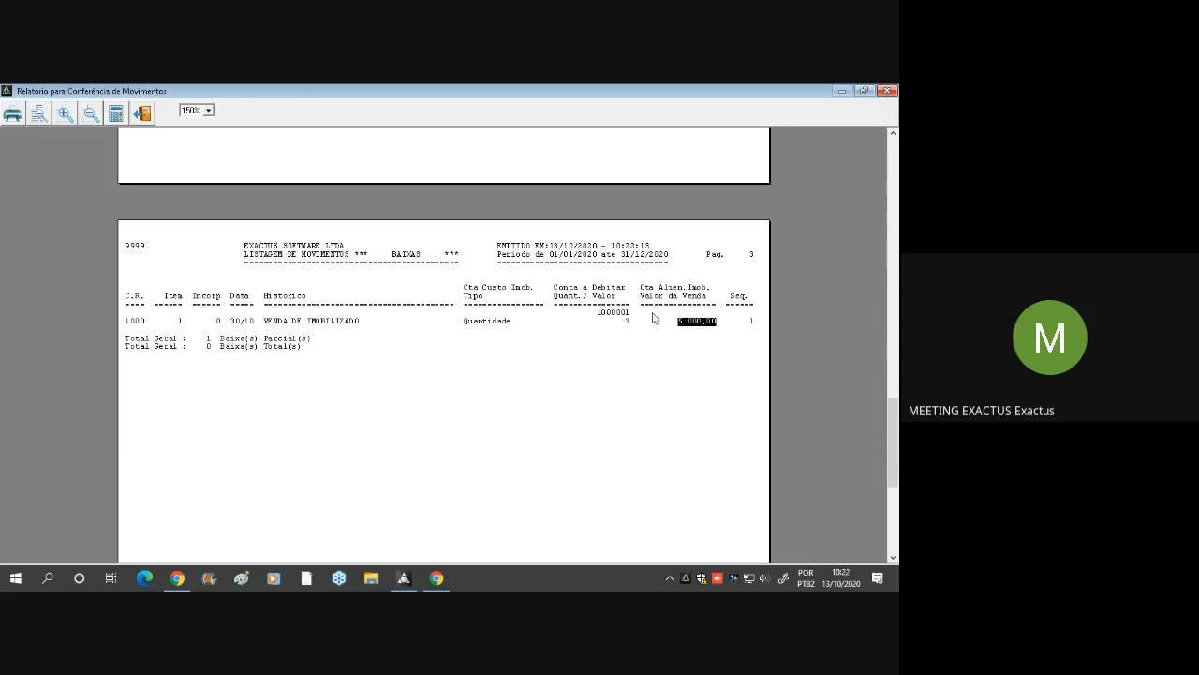
{"action": "left_click", "coordinate": [701, 330]}
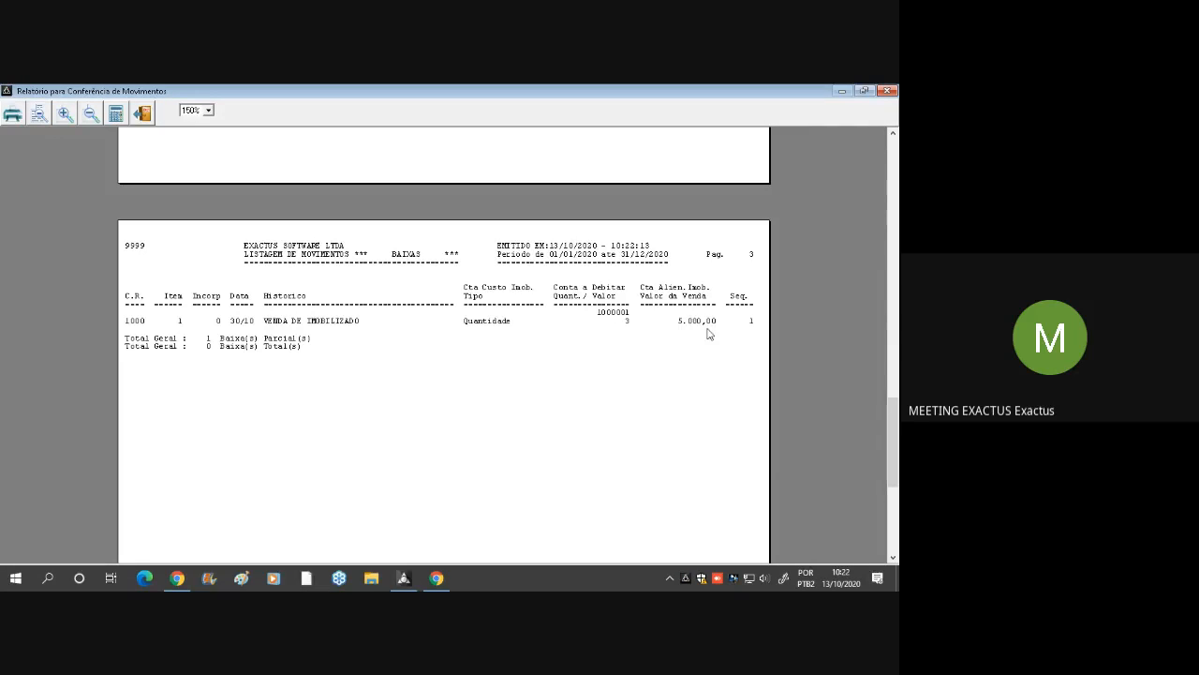
{"action": "left_click", "coordinate": [625, 323]}
{"action": "left_click", "coordinate": [705, 324]}
{"action": "left_click", "coordinate": [705, 320]}
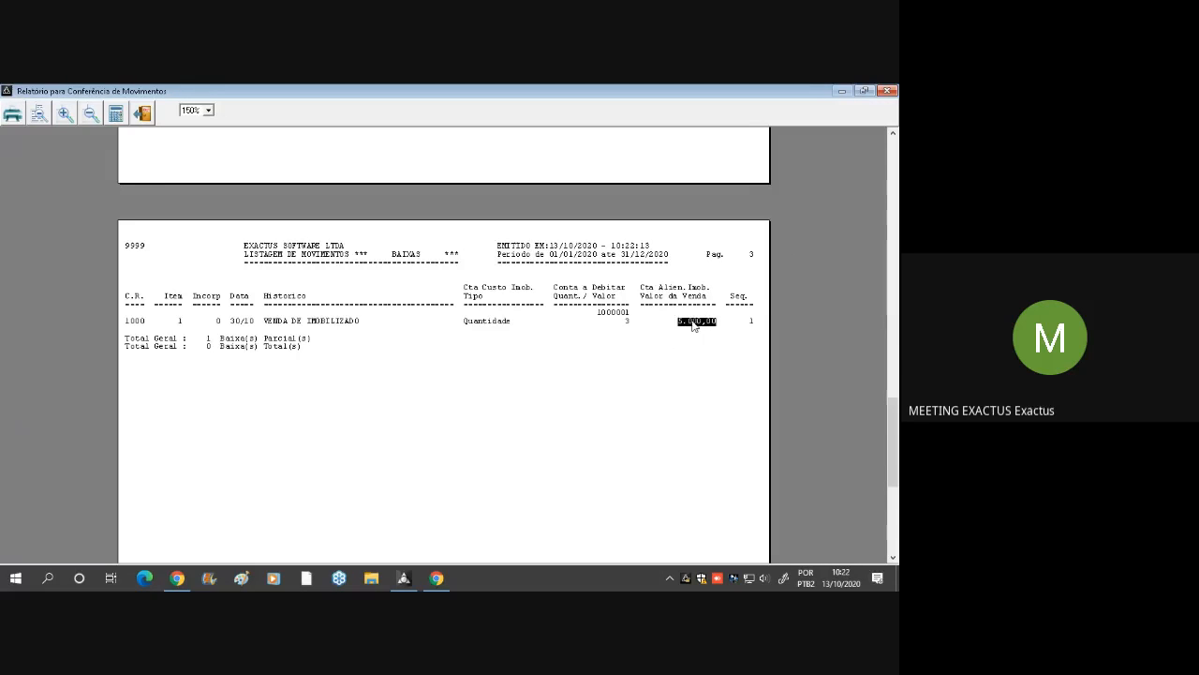
{"action": "left_click", "coordinate": [887, 91]}
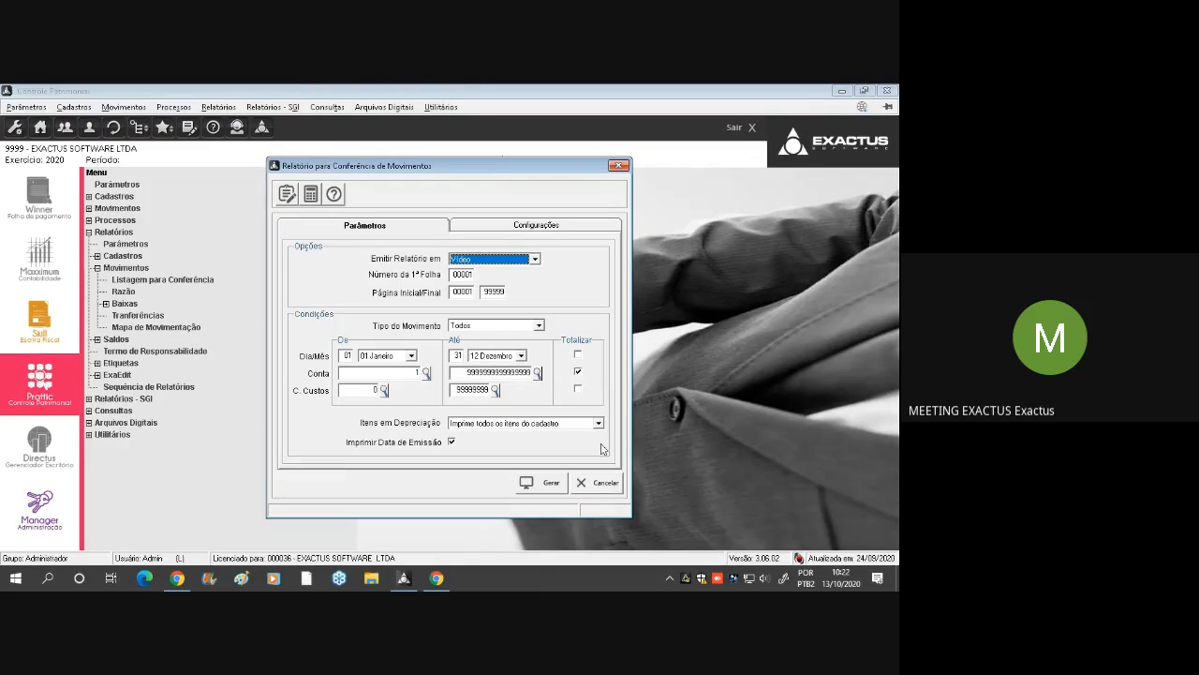
Generate the conference report with Tipo de Movimento set to Aquisições, look through it and close it
{"action": "left_click", "coordinate": [524, 326]}
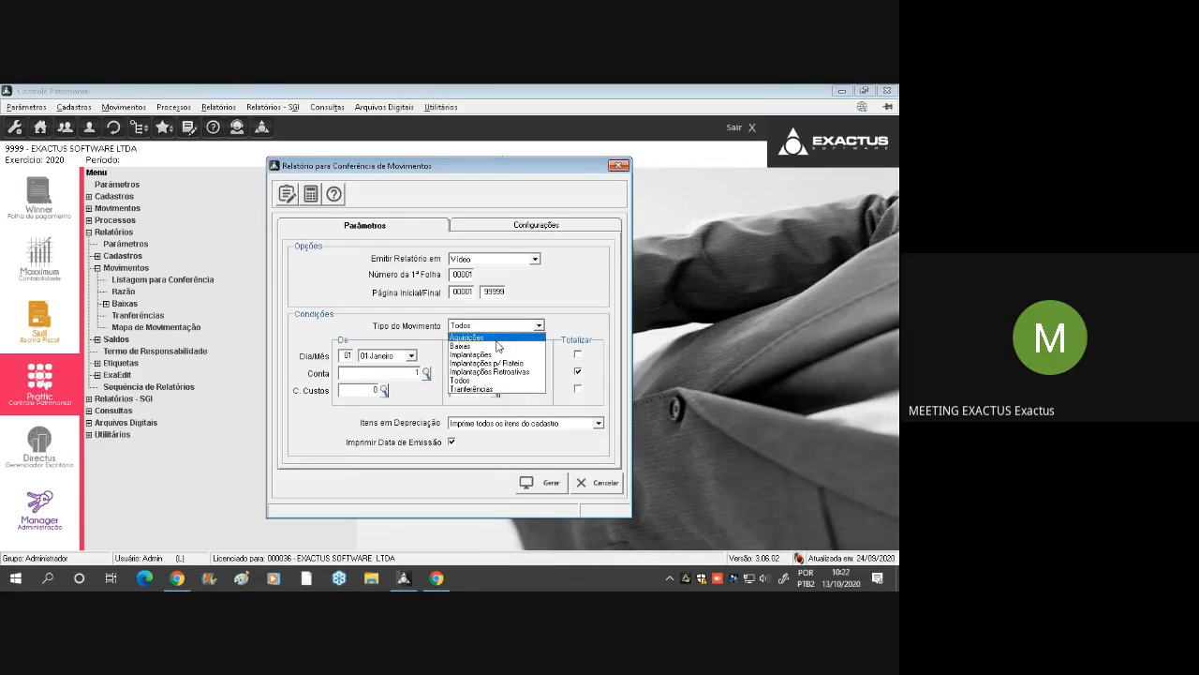
{"action": "left_click", "coordinate": [497, 339]}
{"action": "left_click", "coordinate": [549, 485]}
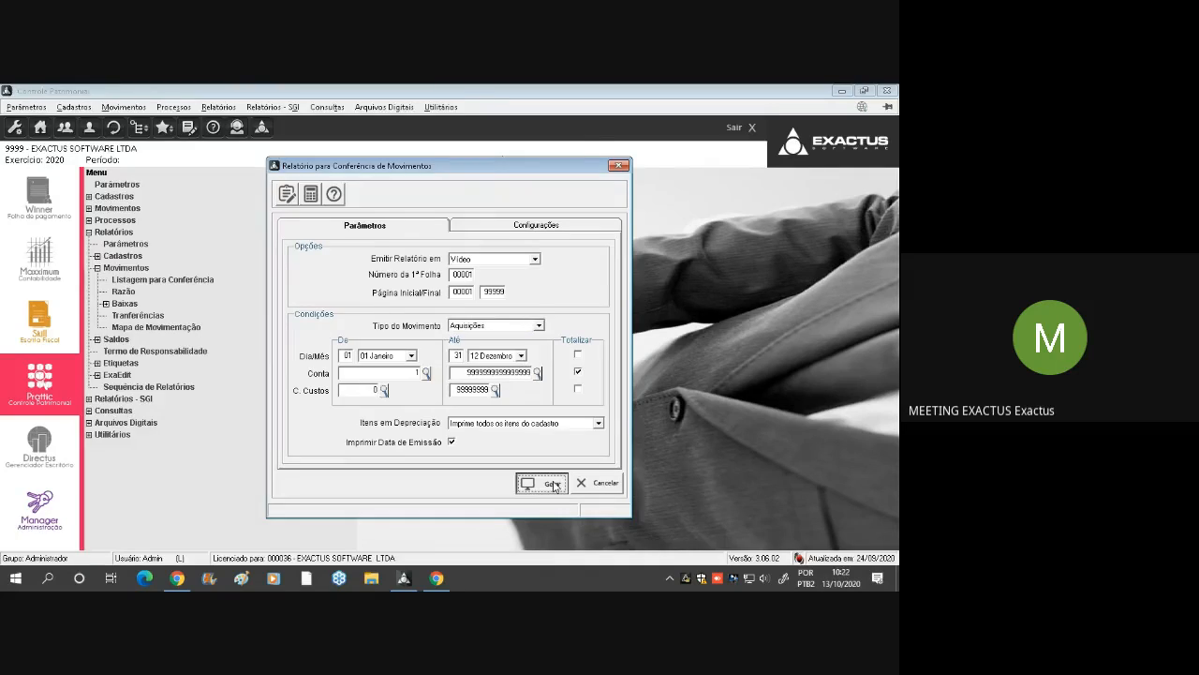
{"action": "scroll", "coordinate": [478, 374], "scroll_direction": "down", "scroll_amount": 3}
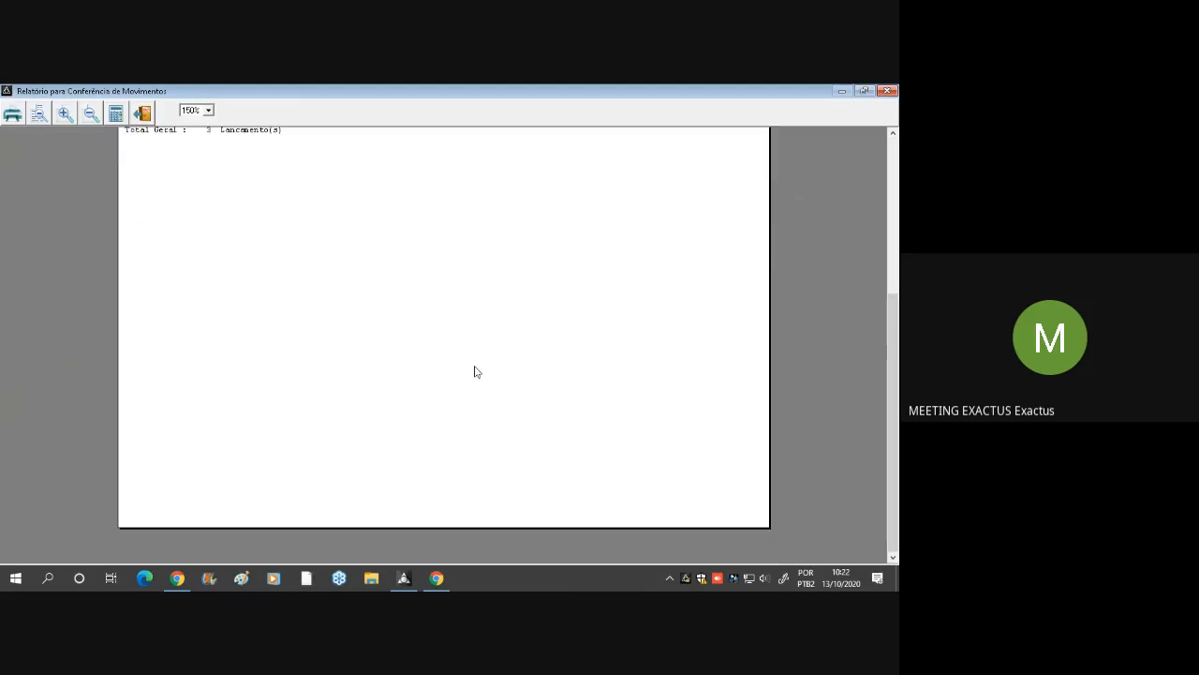
{"action": "scroll", "coordinate": [476, 371], "scroll_direction": "up", "scroll_amount": 3}
{"action": "key", "text": "Escape"}
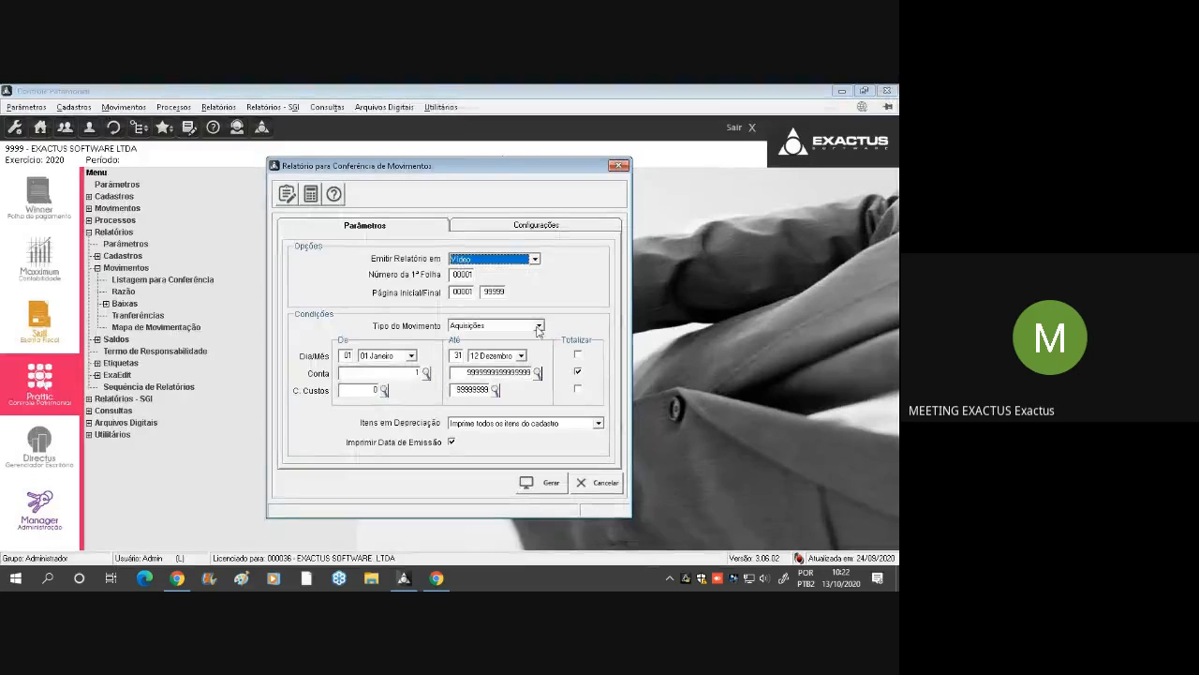
Set Tipo de Movimento to Todos and leave the Relatório para Conferência de Movimentos dialog
{"action": "left_click", "coordinate": [539, 326]}
{"action": "left_click", "coordinate": [487, 390]}
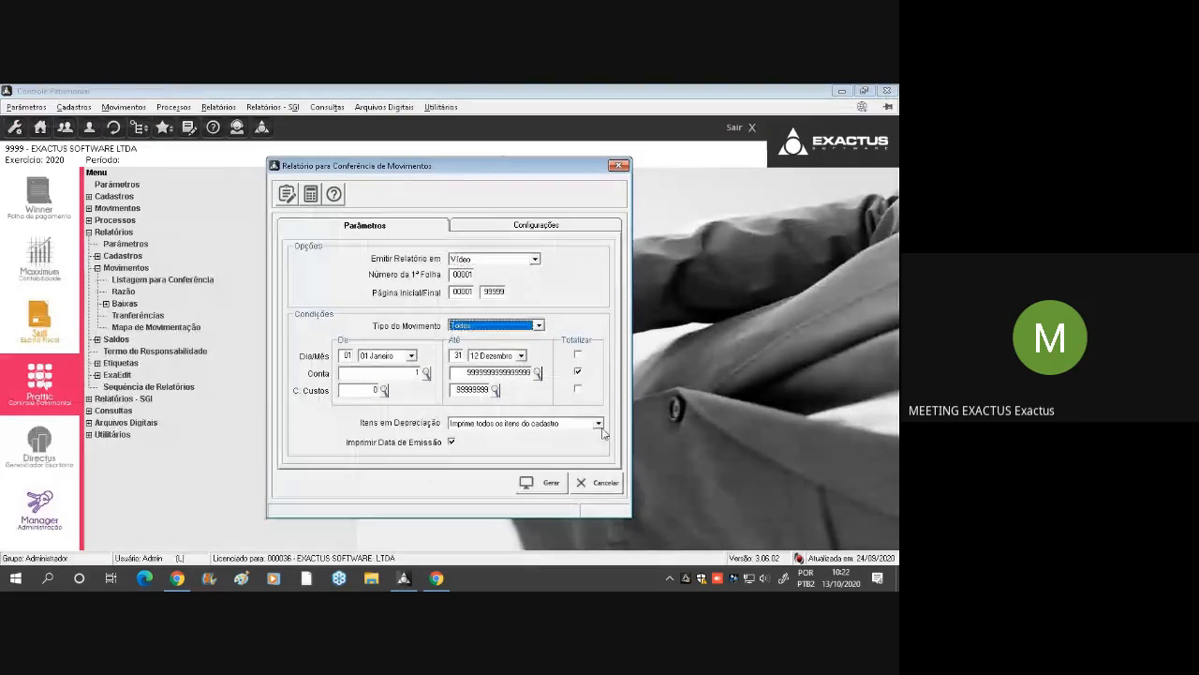
{"action": "left_click", "coordinate": [598, 482]}
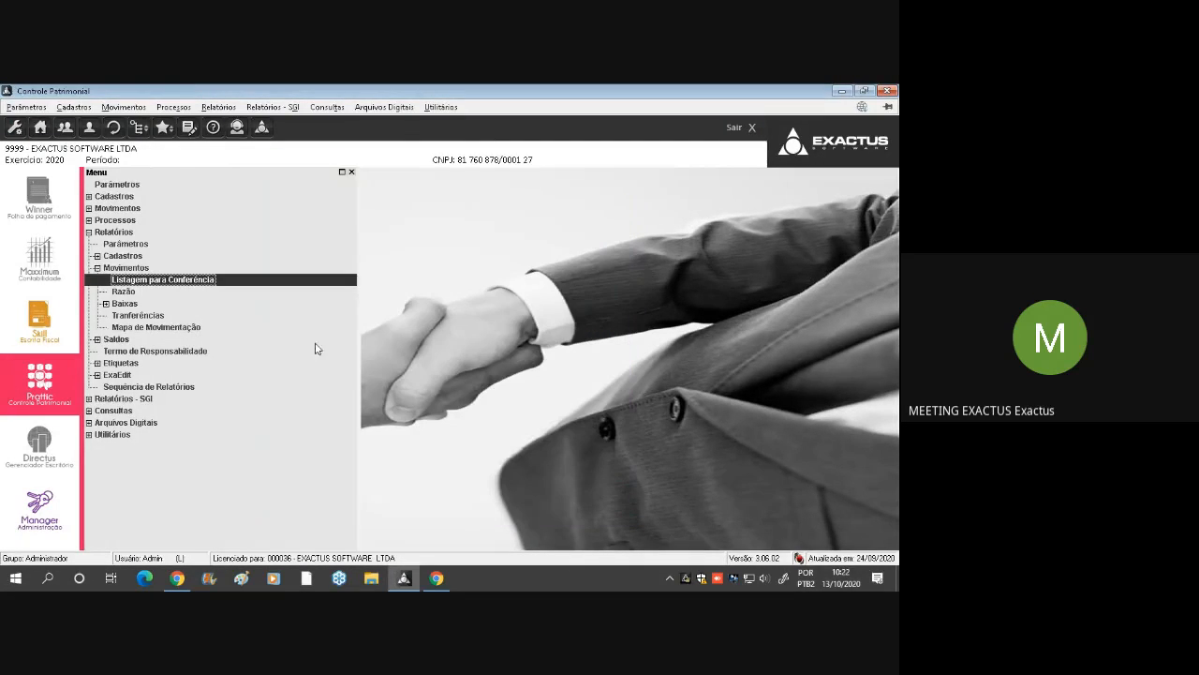
Generate the Razão report from Relatórios > Movimentos on Vídeo for 01 Janeiro to 12 Dezembro, all accounts
{"action": "left_click", "coordinate": [166, 293]}
{"action": "double_click", "coordinate": [166, 294]}
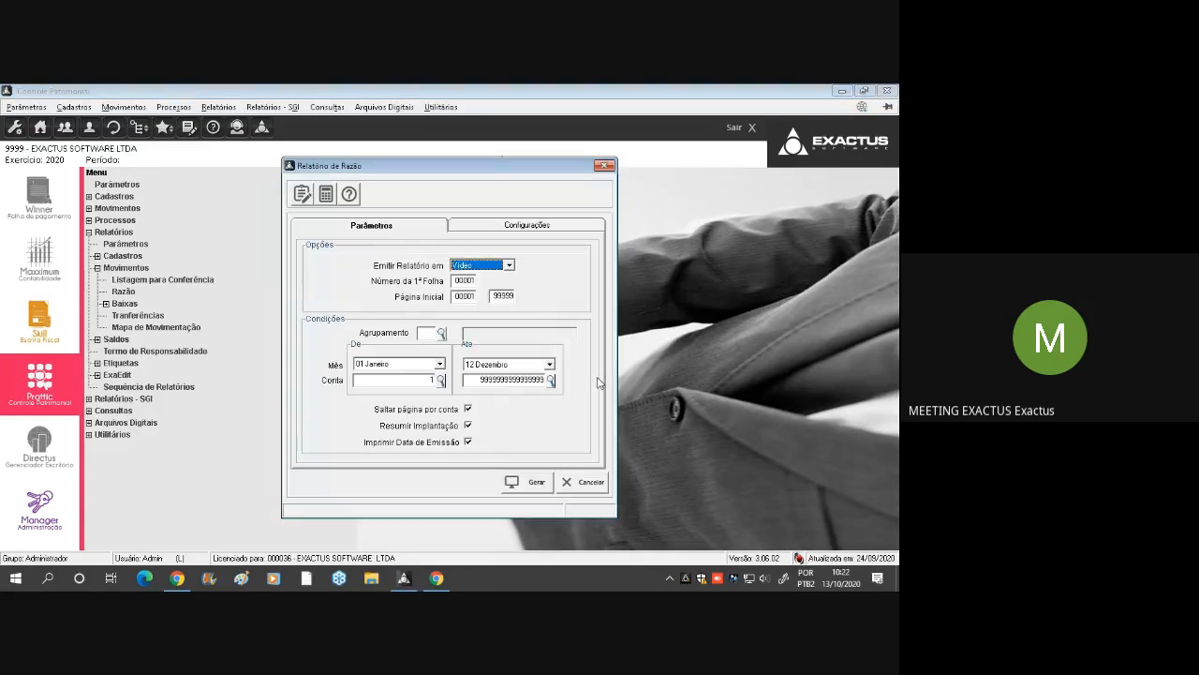
{"action": "key", "text": "Return"}
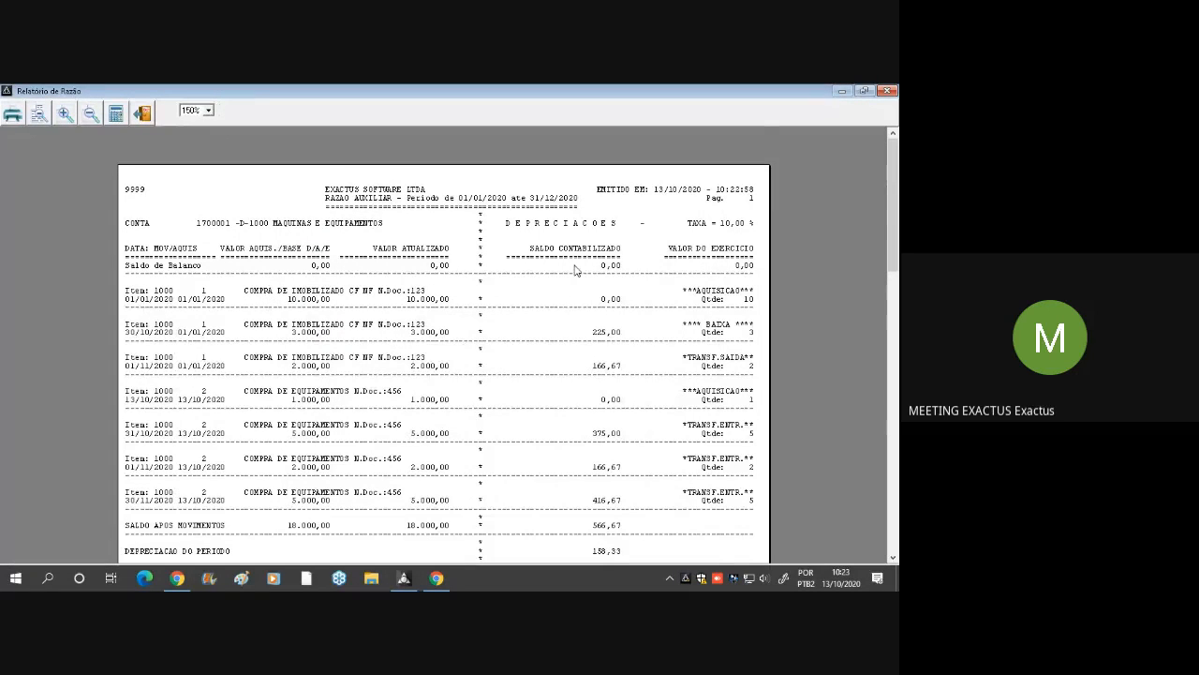
Review the movements and depreciation of the Máquinas e Equipamentos and Veículos accounts in the Razão, and close the report and its dialog
{"action": "scroll", "coordinate": [574, 274], "scroll_direction": "down", "scroll_amount": 1}
{"action": "scroll", "coordinate": [415, 269], "scroll_direction": "down", "scroll_amount": 6}
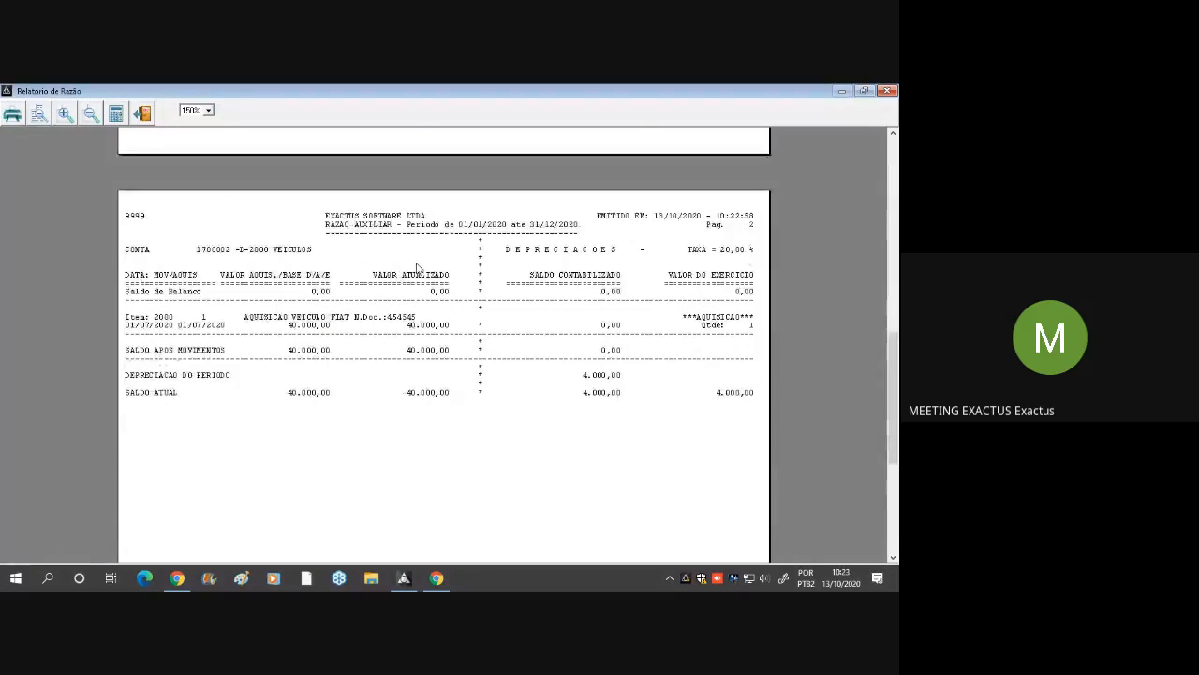
{"action": "scroll", "coordinate": [415, 269], "scroll_direction": "up", "scroll_amount": 5}
{"action": "scroll", "coordinate": [415, 269], "scroll_direction": "down", "scroll_amount": 3}
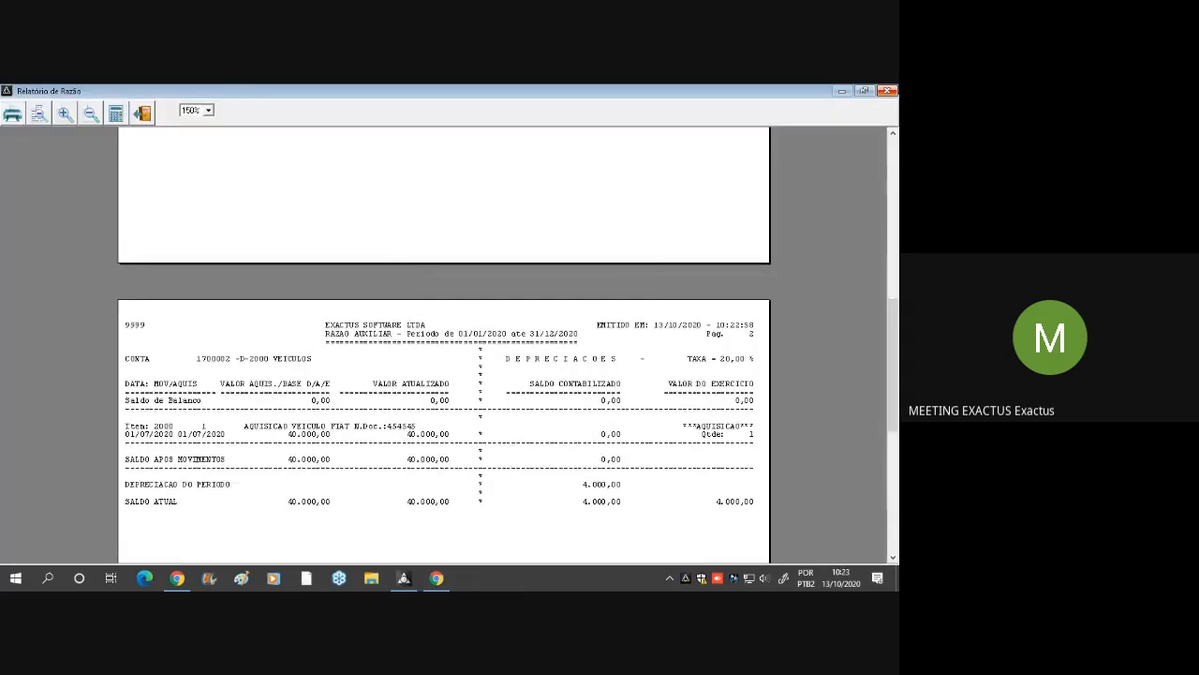
{"action": "key", "text": "Escape"}
{"action": "left_click", "coordinate": [600, 487]}
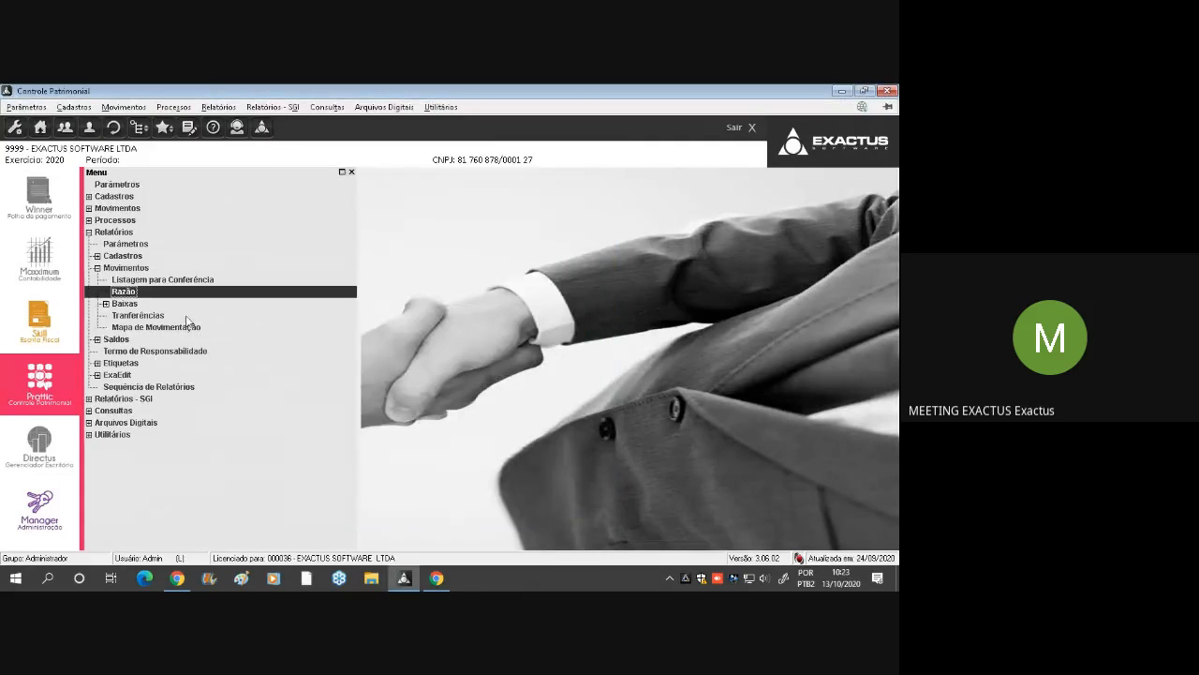
Generate the Analítico report from the Baixas group on Vídeo for 01 Janeiro to 31 Dezembro
{"action": "double_click", "coordinate": [126, 304]}
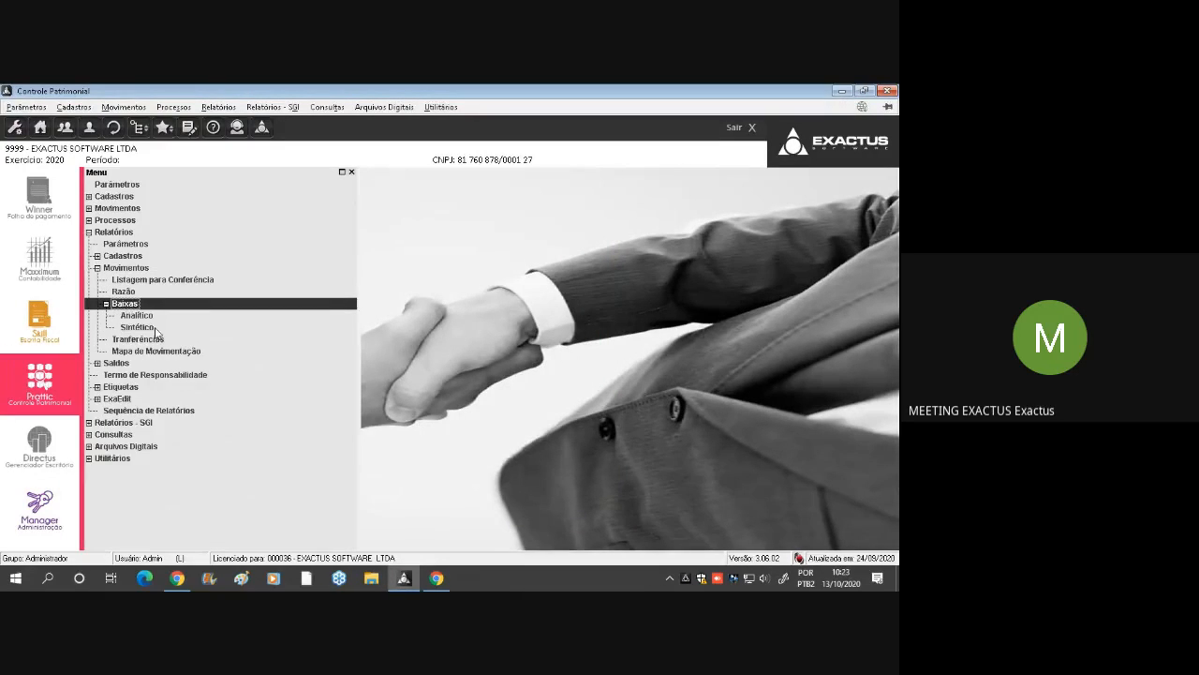
{"action": "double_click", "coordinate": [150, 315]}
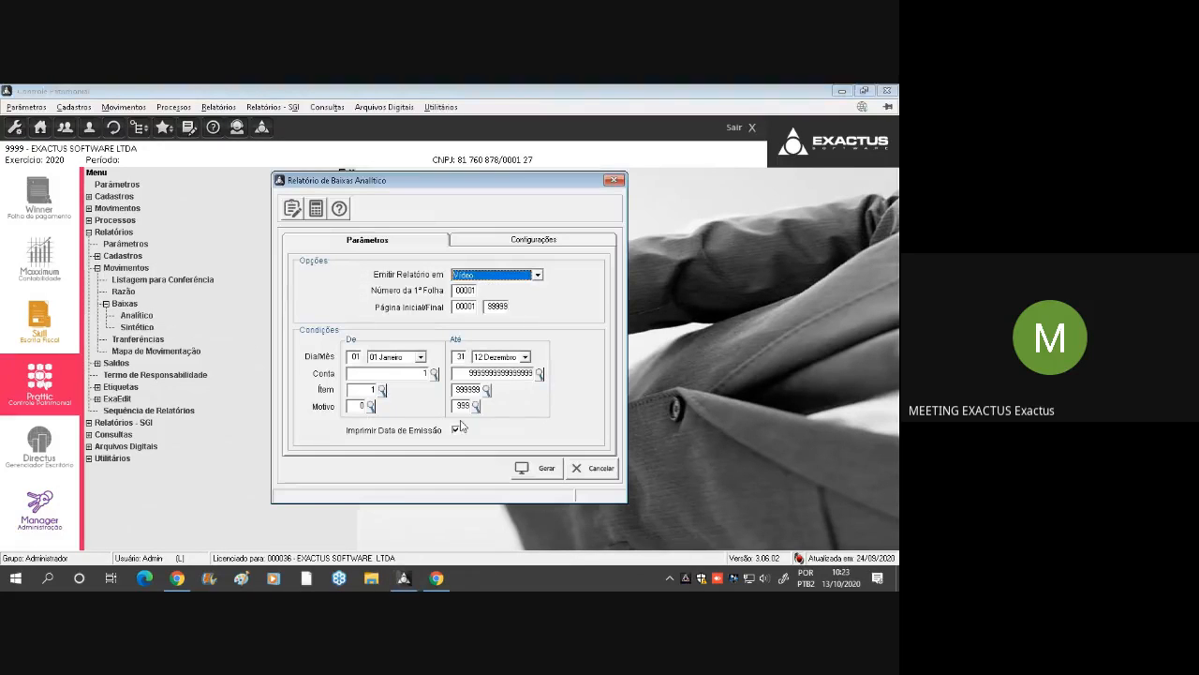
{"action": "left_click", "coordinate": [524, 467]}
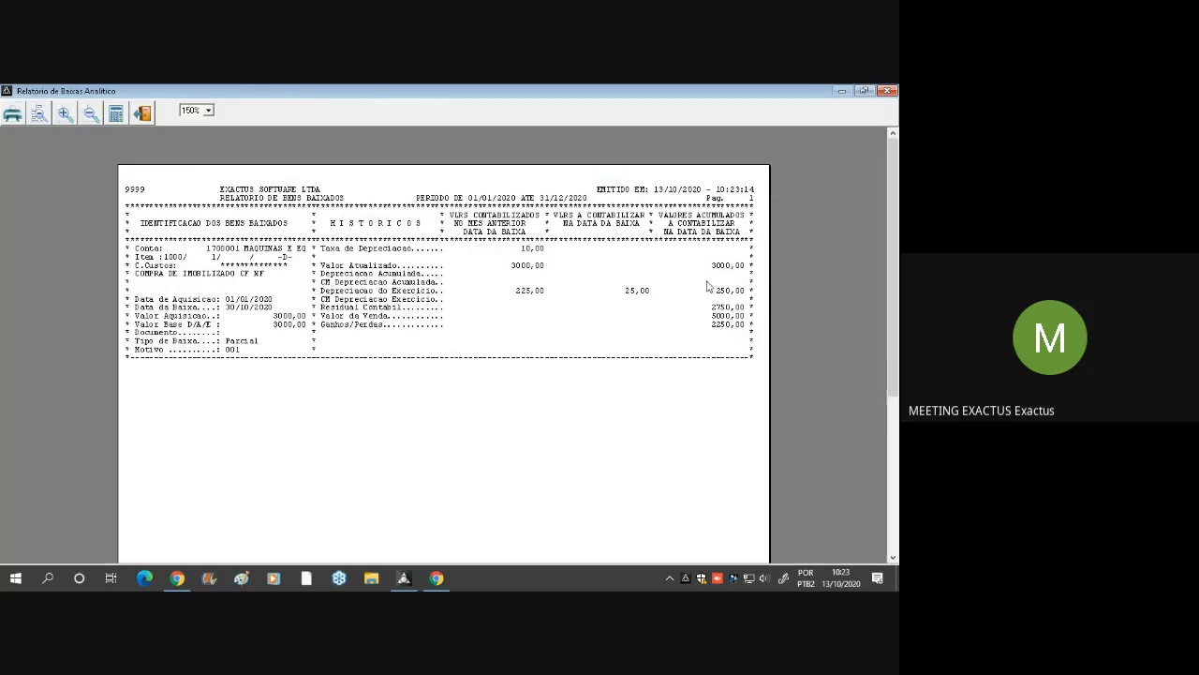
Examine the Valor Atualizado, Valor da Venda and Ganhos/Perdas of the written-off asset, and close the Relatório de Baixas Analítico and its dialog
{"action": "left_click", "coordinate": [522, 271]}
{"action": "scroll", "coordinate": [499, 298], "scroll_direction": "down", "scroll_amount": 5}
{"action": "scroll", "coordinate": [500, 298], "scroll_direction": "up", "scroll_amount": 5}
{"action": "left_click", "coordinate": [713, 322]}
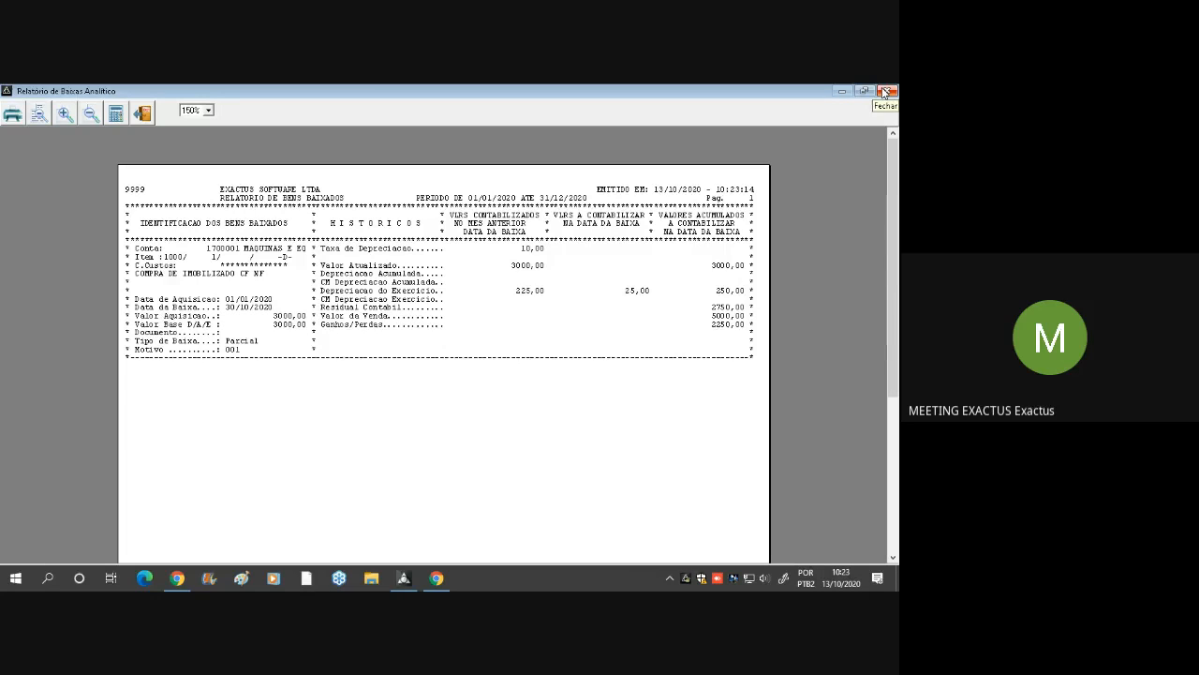
{"action": "left_click", "coordinate": [726, 328]}
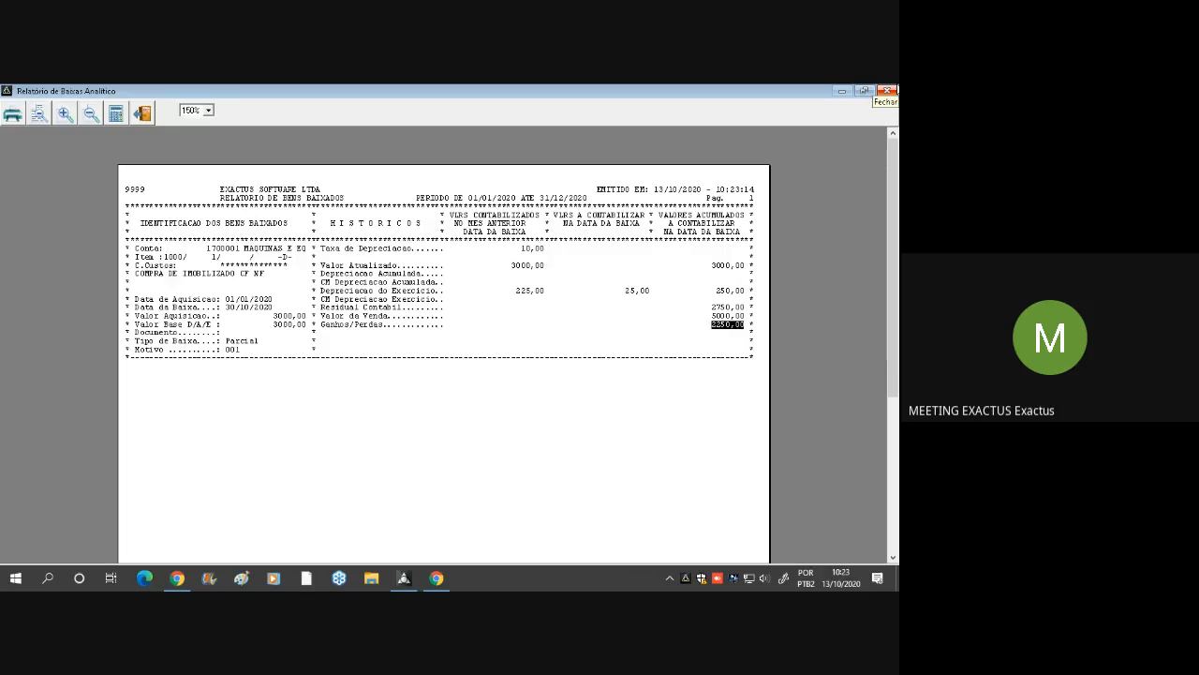
{"action": "left_click", "coordinate": [887, 91]}
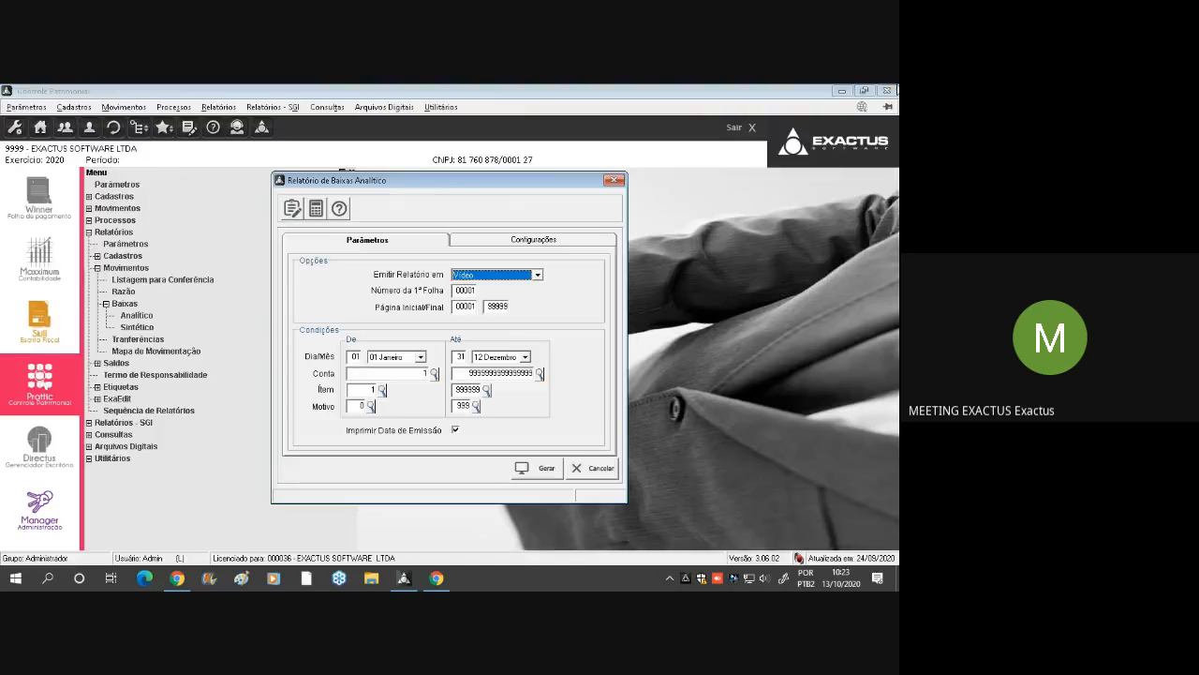
{"action": "left_click", "coordinate": [615, 179]}
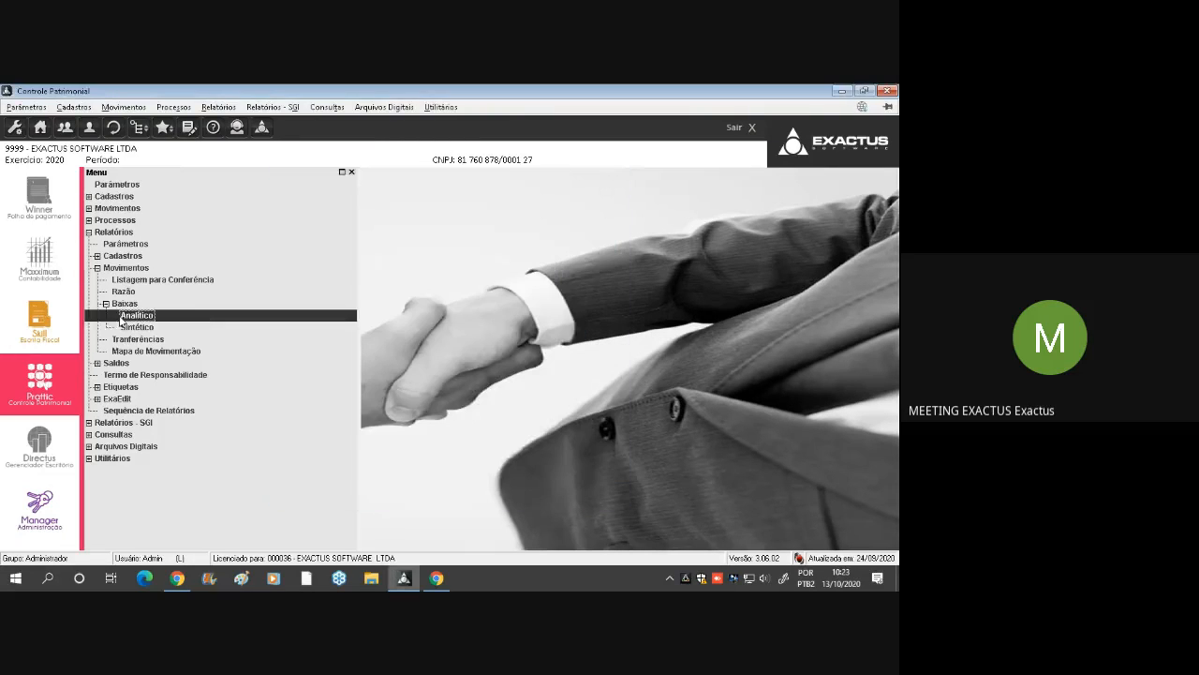
Collapse the Baixas group and generate the Tranferências report from Relatórios > Movimentos
{"action": "double_click", "coordinate": [123, 304]}
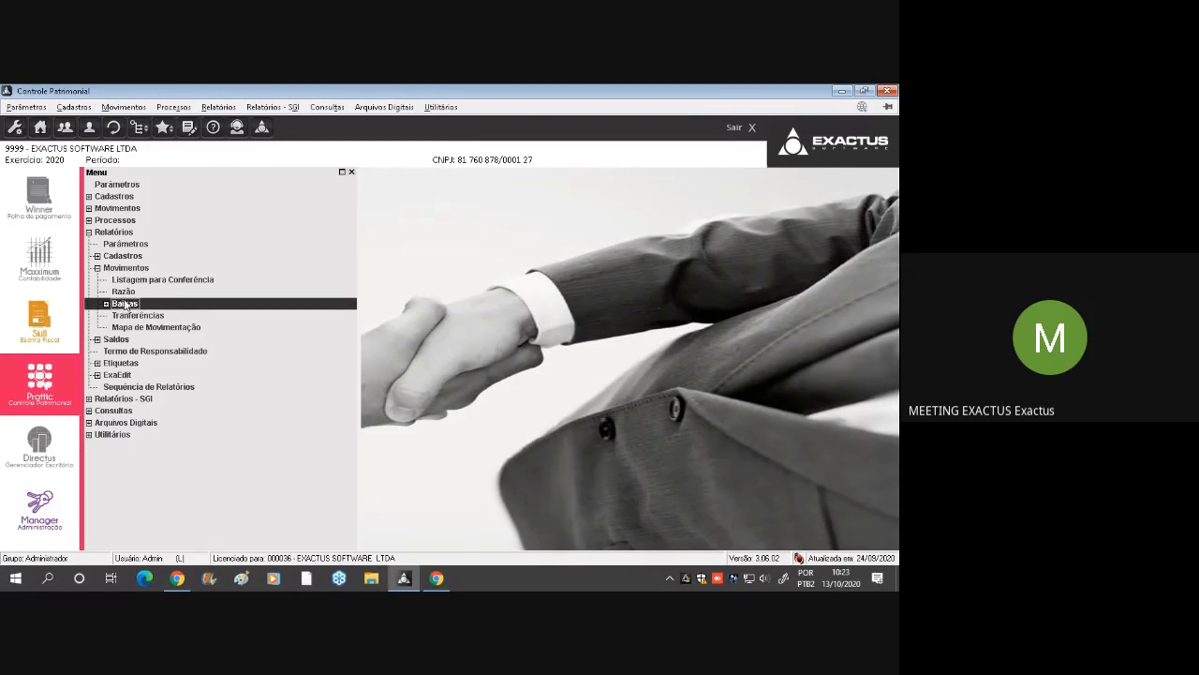
{"action": "double_click", "coordinate": [140, 316]}
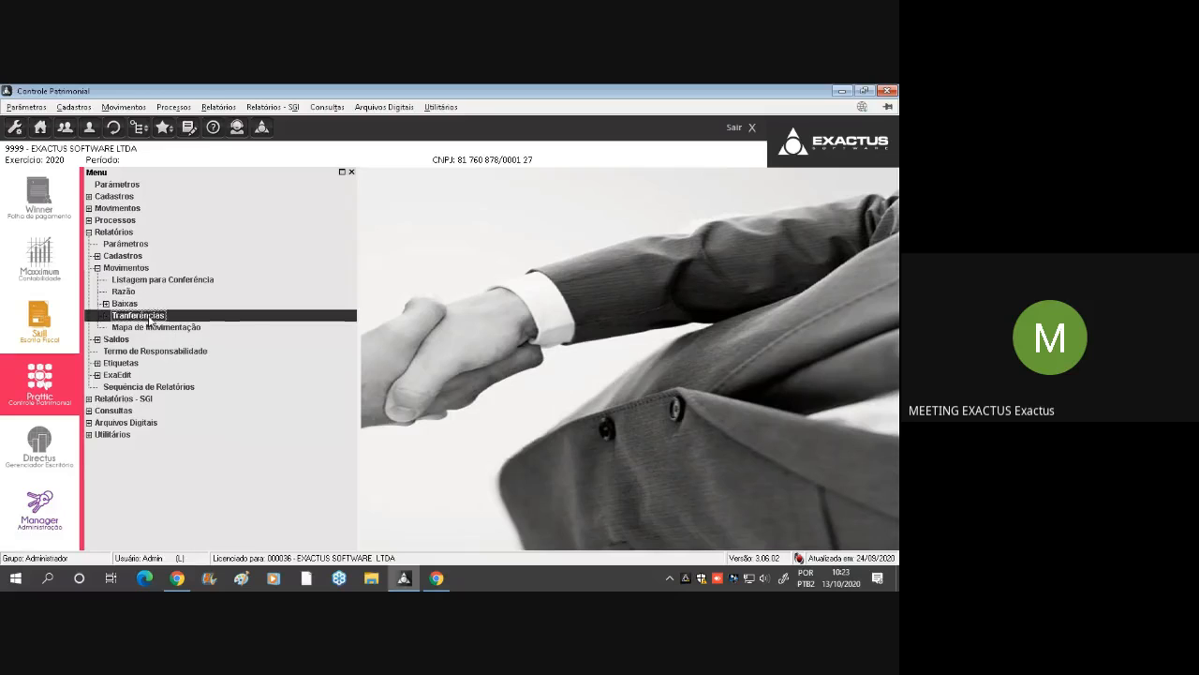
{"action": "left_click", "coordinate": [541, 478]}
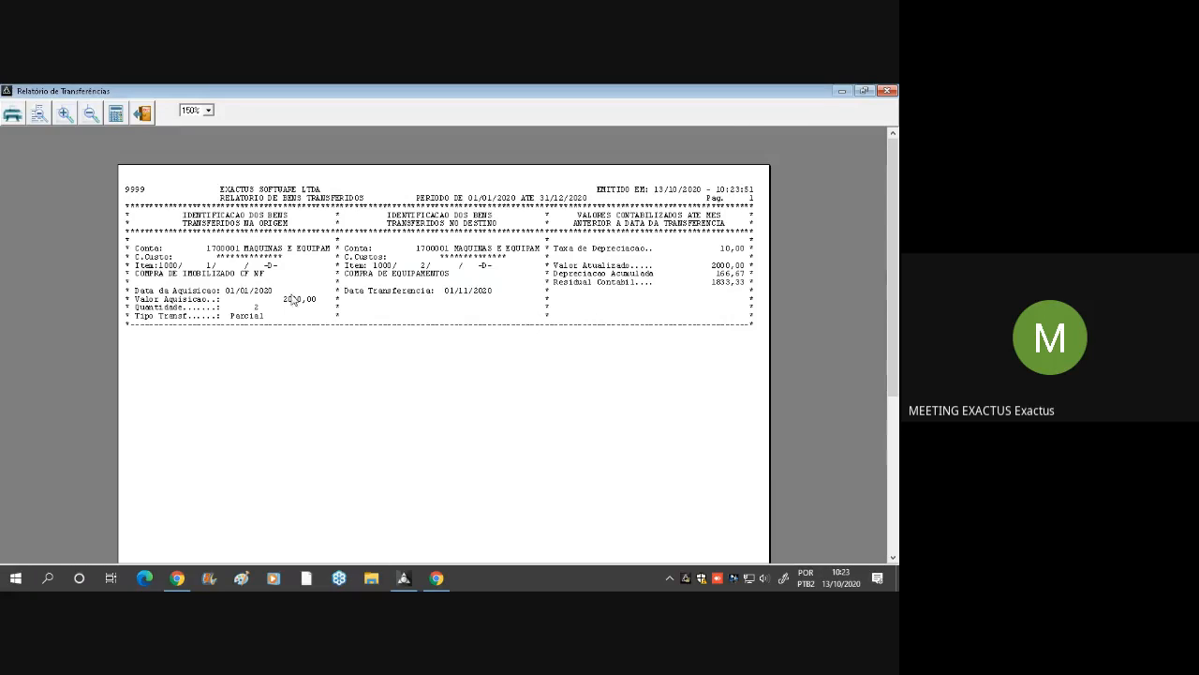
Review the origin, destination and accounted values of the transferred asset, and close the Relatório de Transferências and its dialog
{"action": "scroll", "coordinate": [286, 299], "scroll_direction": "down", "scroll_amount": 5}
{"action": "scroll", "coordinate": [273, 294], "scroll_direction": "up", "scroll_amount": 5}
{"action": "left_click", "coordinate": [887, 90]}
{"action": "left_click", "coordinate": [613, 169]}
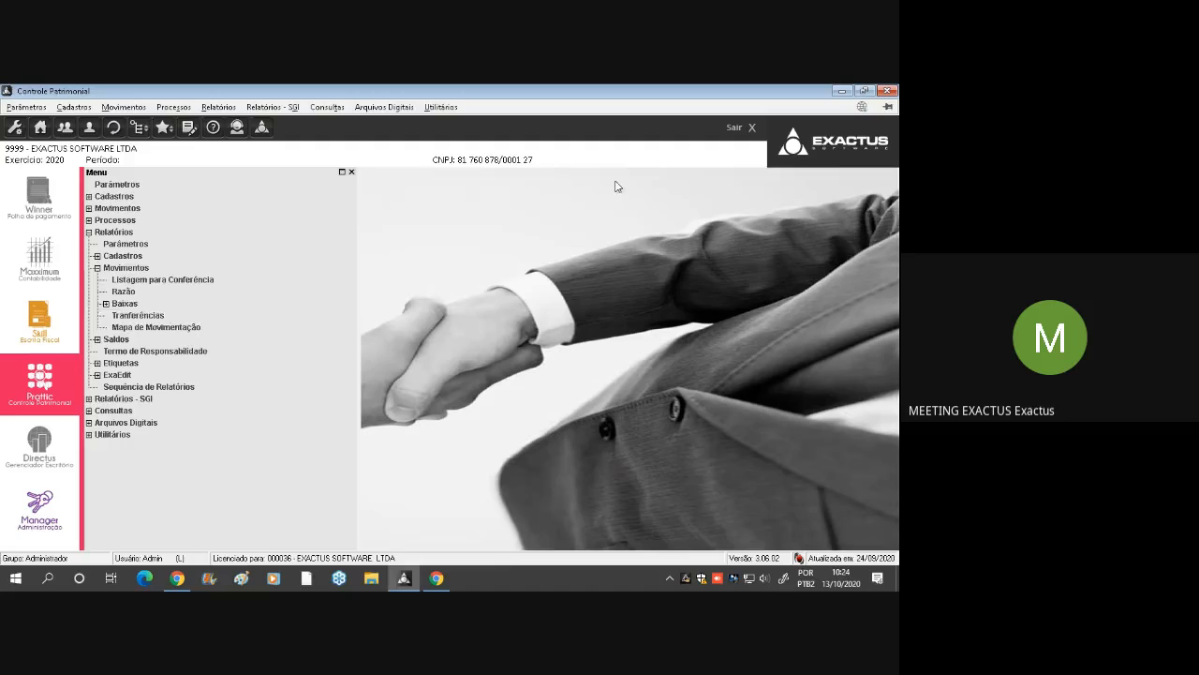
Collapse Movimentos and generate the Itens Classificados report from Saldos on Vídeo, classified by Conta for 12 Dezembro
{"action": "double_click", "coordinate": [148, 269]}
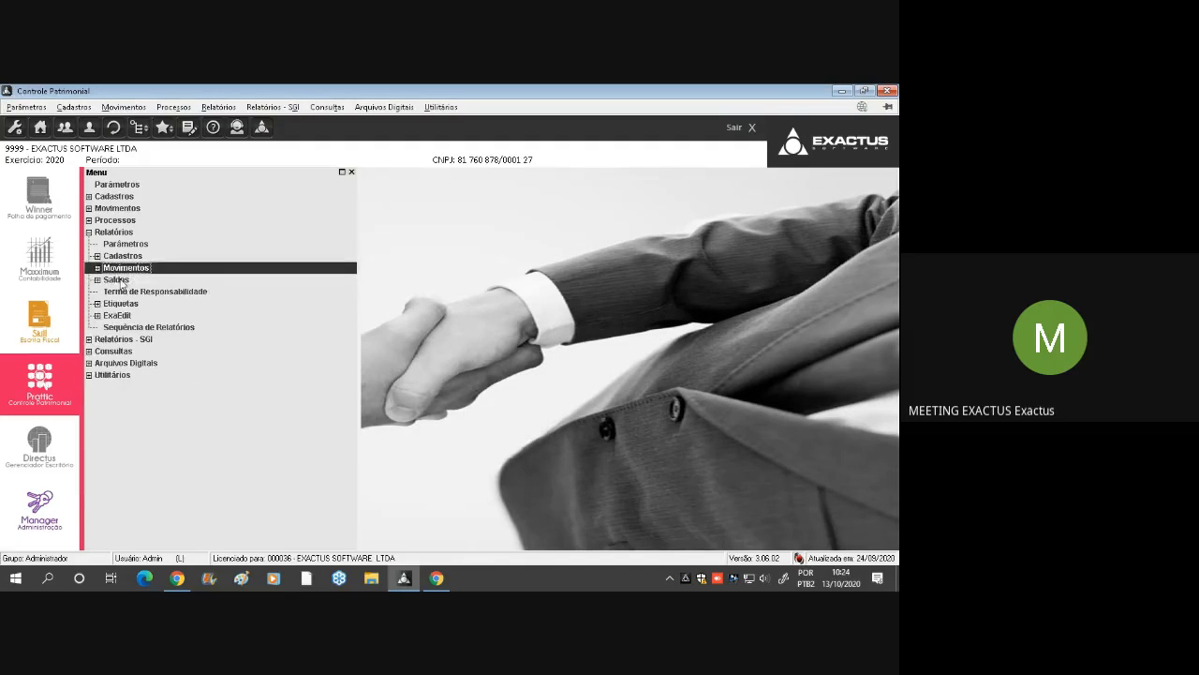
{"action": "double_click", "coordinate": [116, 280]}
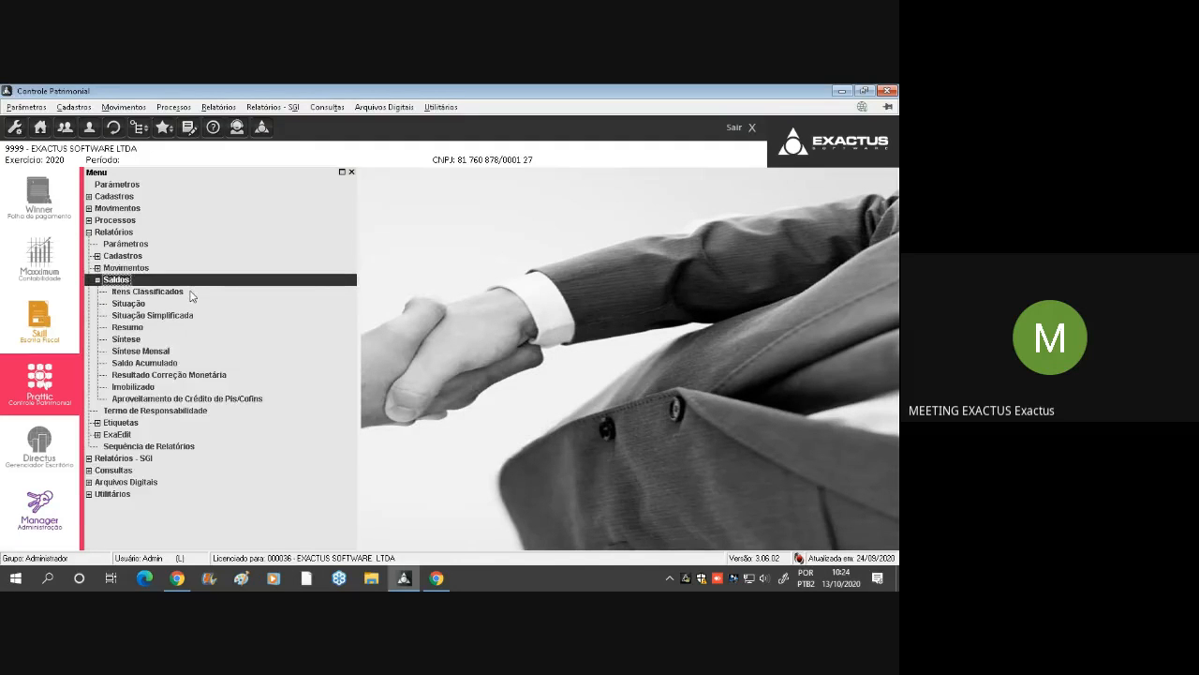
{"action": "double_click", "coordinate": [148, 291]}
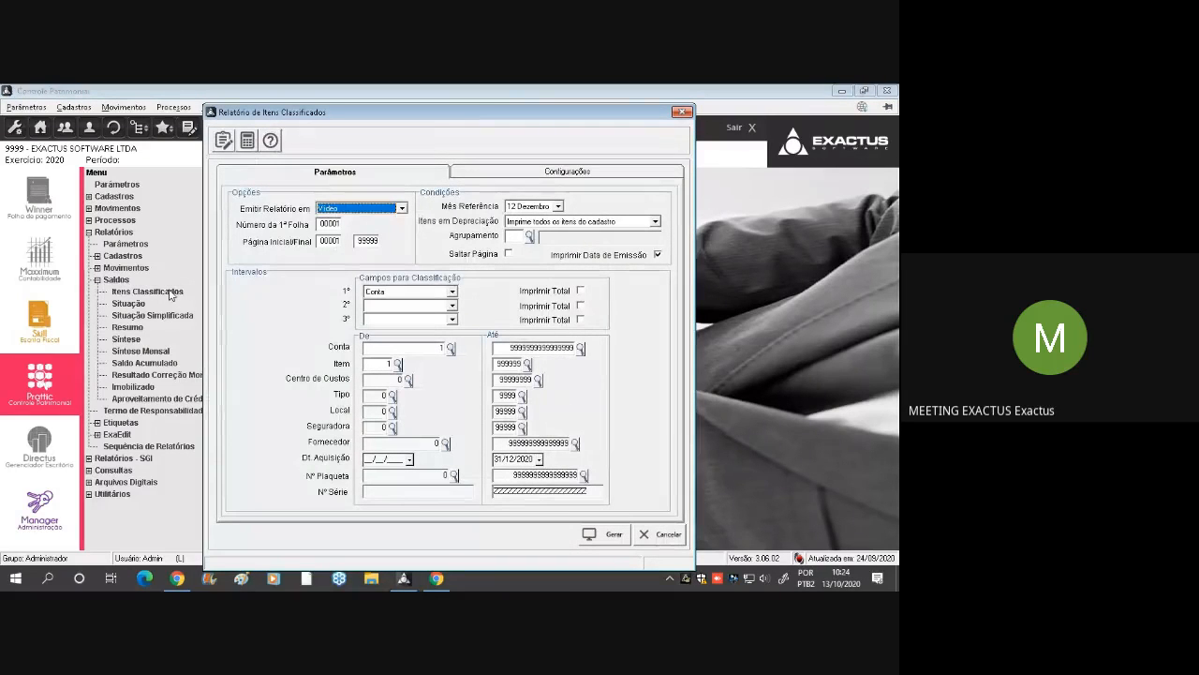
{"action": "key", "text": "alt+g"}
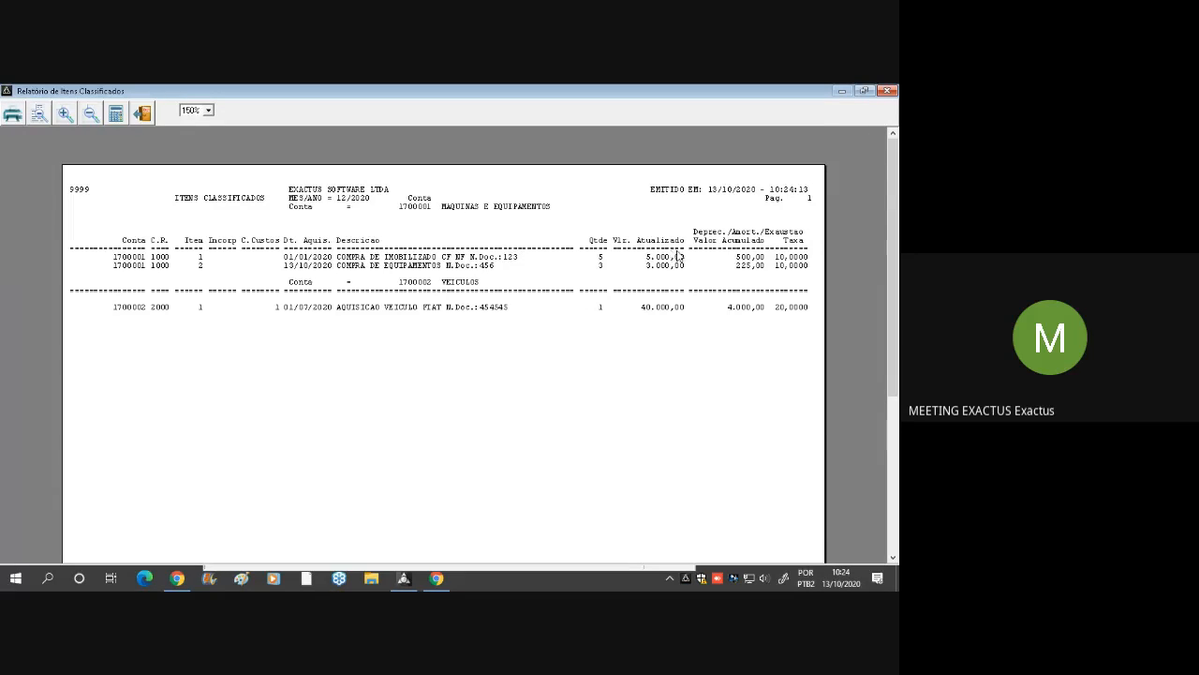
Review the items listed by account in the Relatório de Itens Classificados, and close the report and its dialog
{"action": "scroll", "coordinate": [667, 253], "scroll_direction": "down", "scroll_amount": 3}
{"action": "scroll", "coordinate": [666, 255], "scroll_direction": "up", "scroll_amount": 3}
{"action": "key", "text": "Escape"}
{"action": "key", "text": "Escape"}
Generate the Situação report from Saldos on Vídeo for 12 Dezembro and examine the vehicle's acquisition, depreciation and residual values before closing it
{"action": "double_click", "coordinate": [139, 304]}
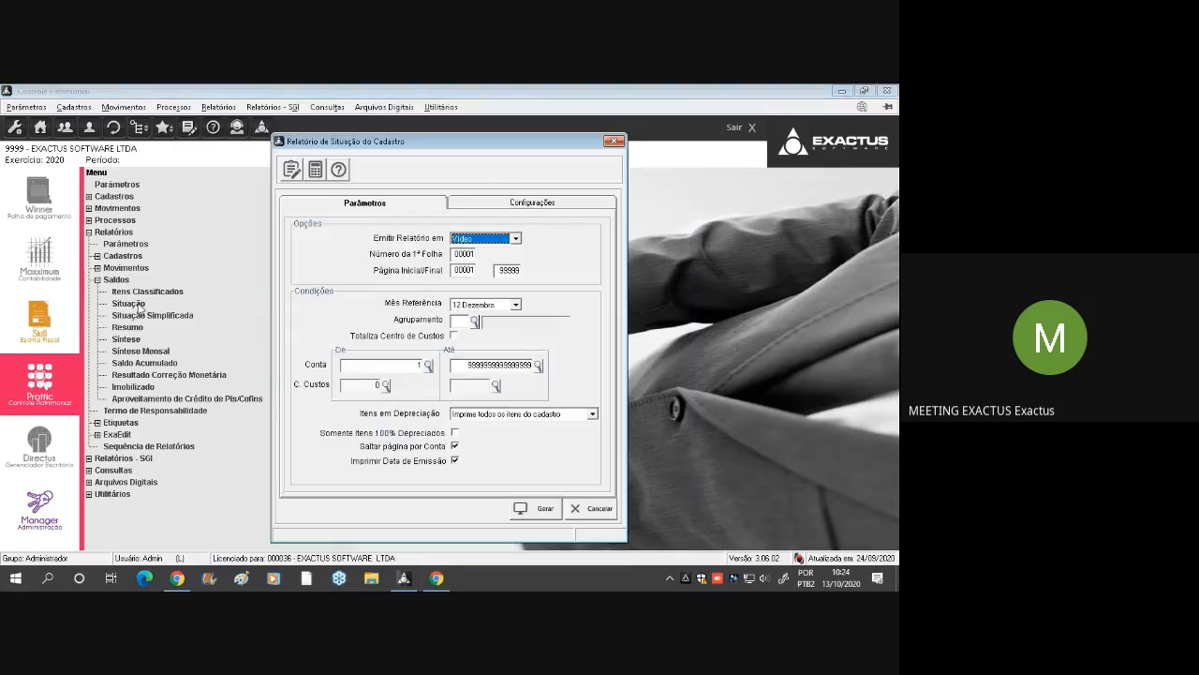
{"action": "left_click", "coordinate": [536, 508]}
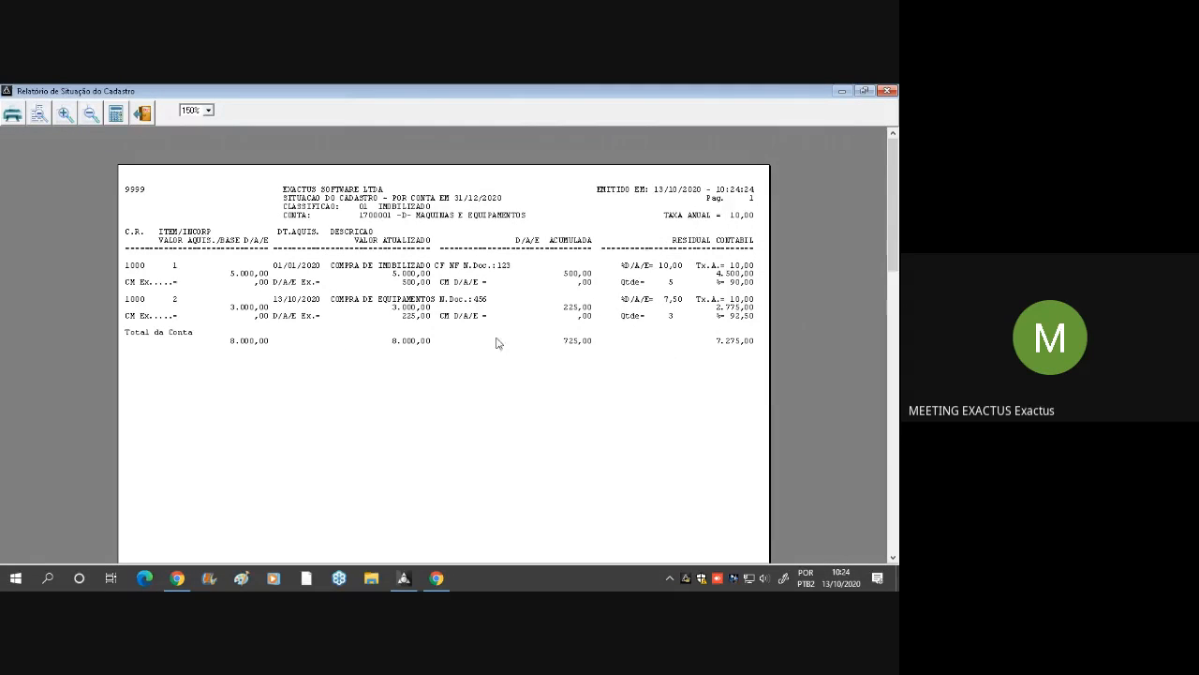
{"action": "scroll", "coordinate": [480, 311], "scroll_direction": "down", "scroll_amount": 8}
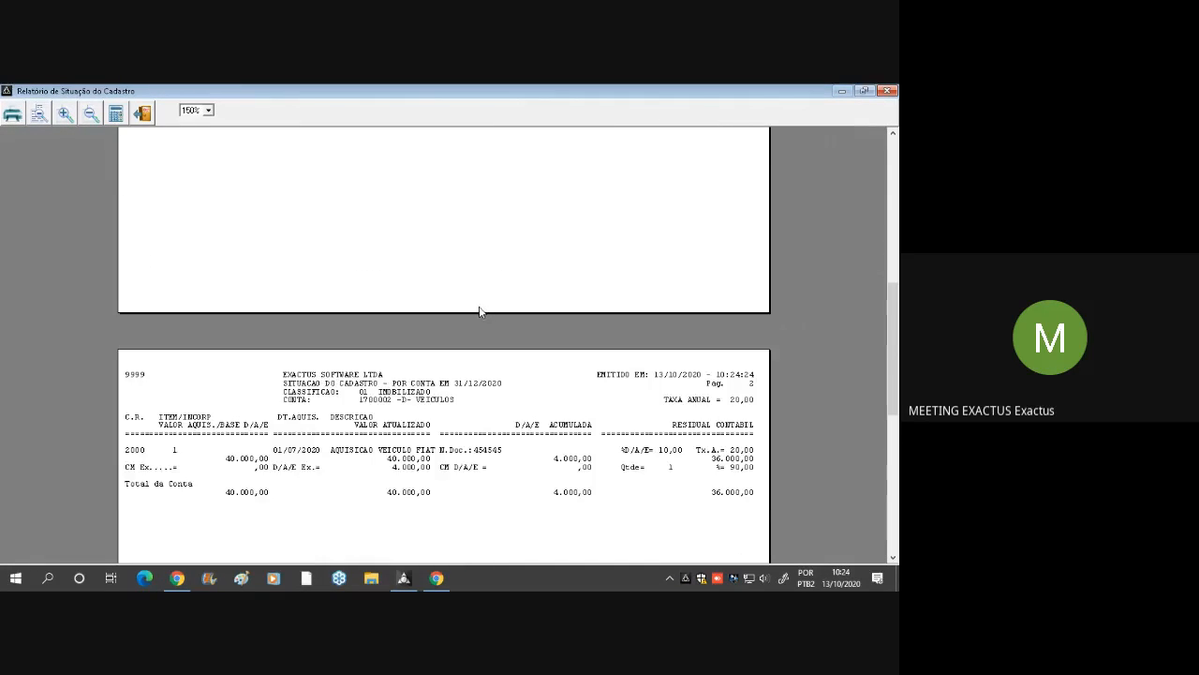
{"action": "left_click", "coordinate": [251, 460]}
{"action": "left_click", "coordinate": [410, 468]}
{"action": "left_click", "coordinate": [737, 460]}
{"action": "key", "text": "Escape"}
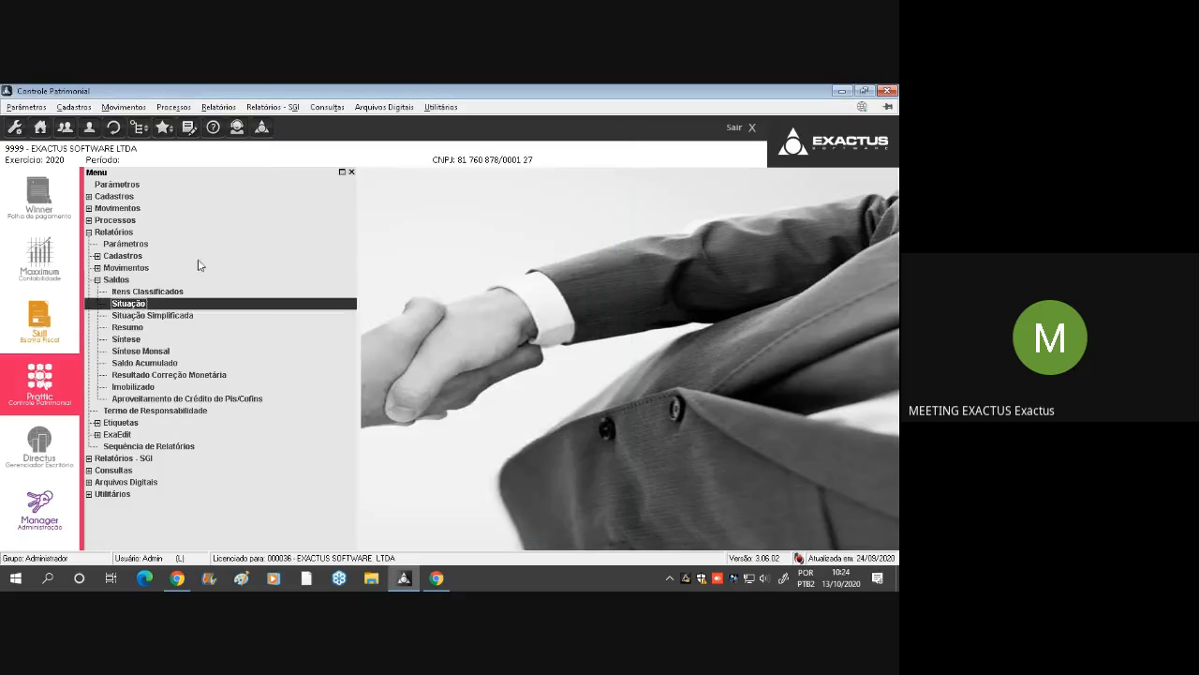
Generate the Situação Simplificada report for 12 Dezembro and examine the base and residual values of each account before closing it
{"action": "double_click", "coordinate": [145, 317]}
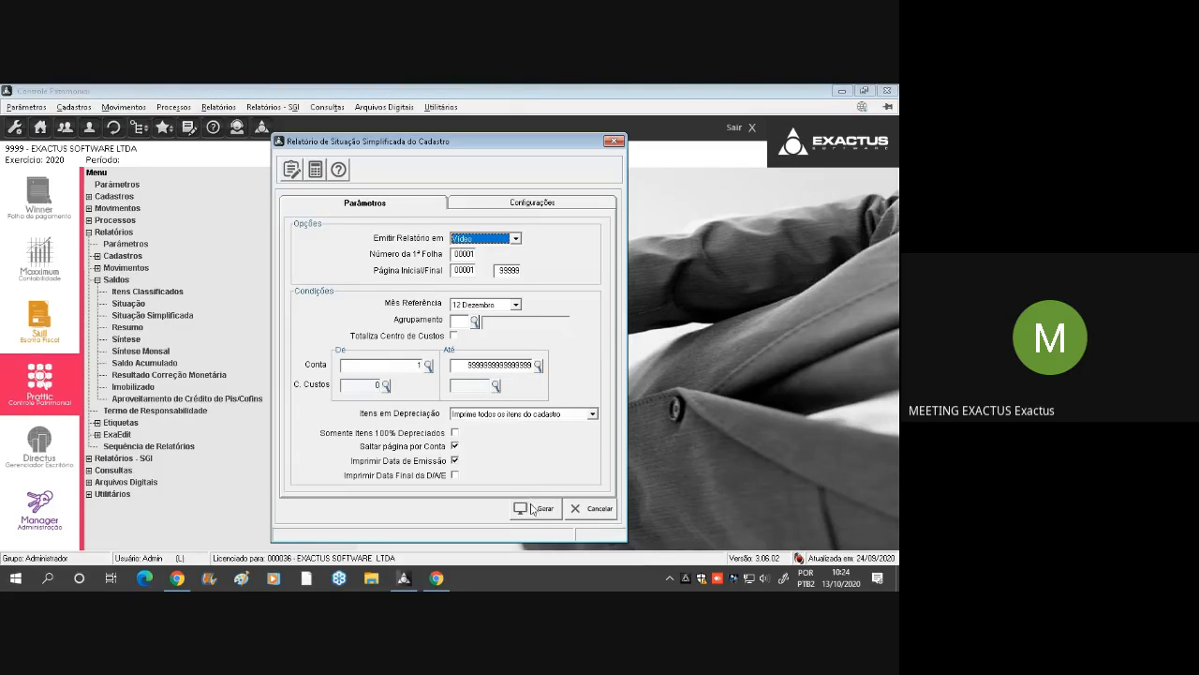
{"action": "left_click", "coordinate": [540, 515]}
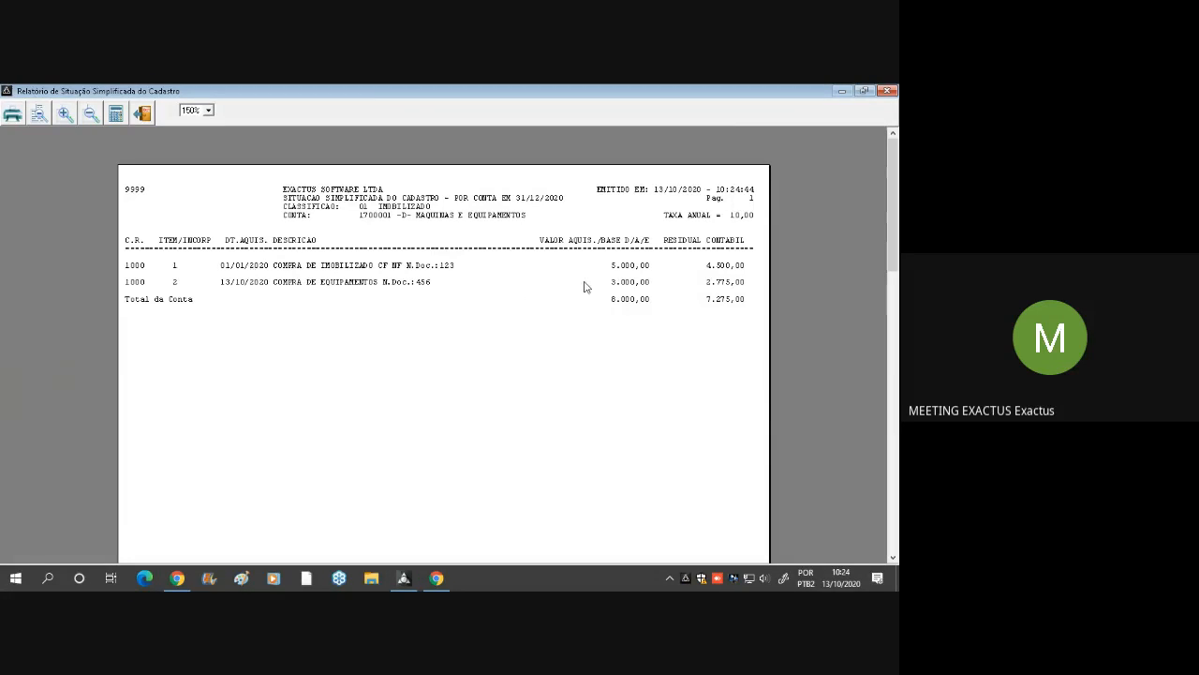
{"action": "scroll", "coordinate": [584, 284], "scroll_direction": "down", "scroll_amount": 6}
{"action": "scroll", "coordinate": [552, 321], "scroll_direction": "down", "scroll_amount": 5}
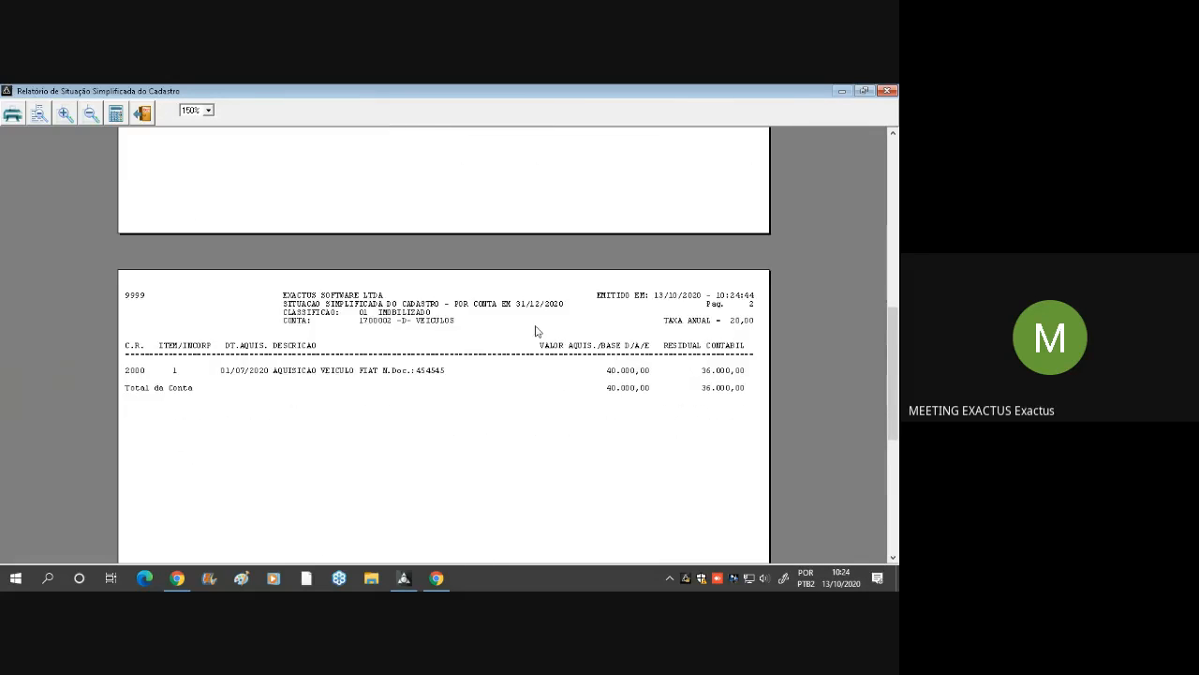
{"action": "left_click", "coordinate": [623, 373]}
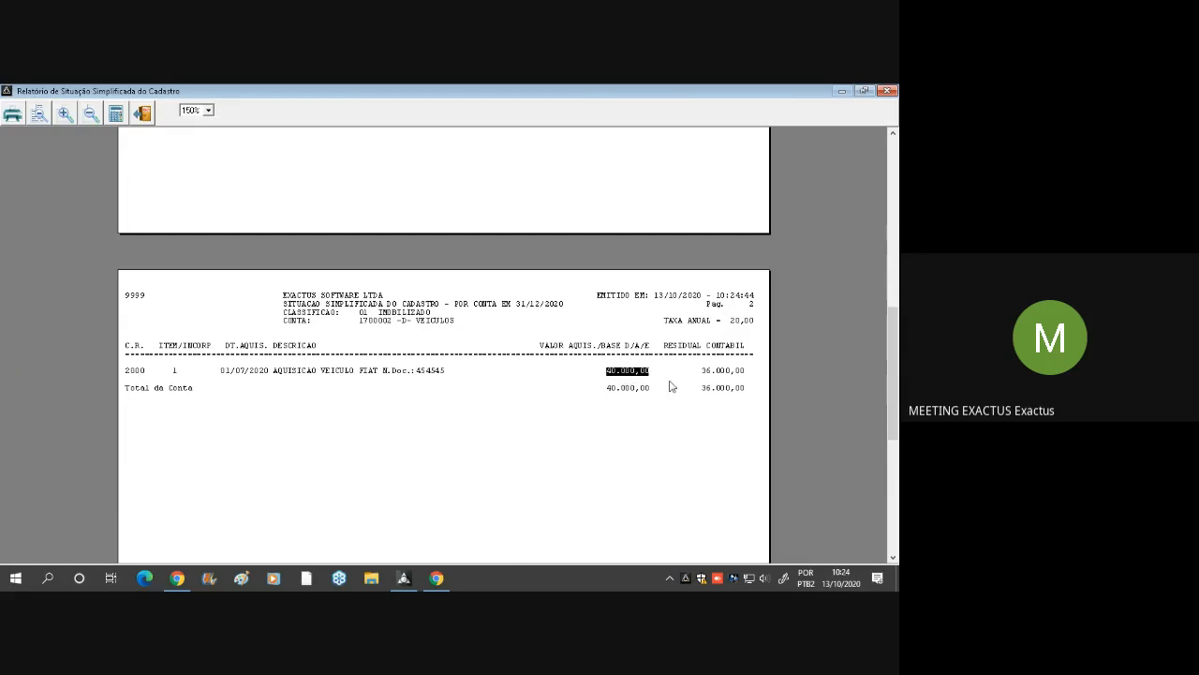
{"action": "left_click", "coordinate": [723, 375]}
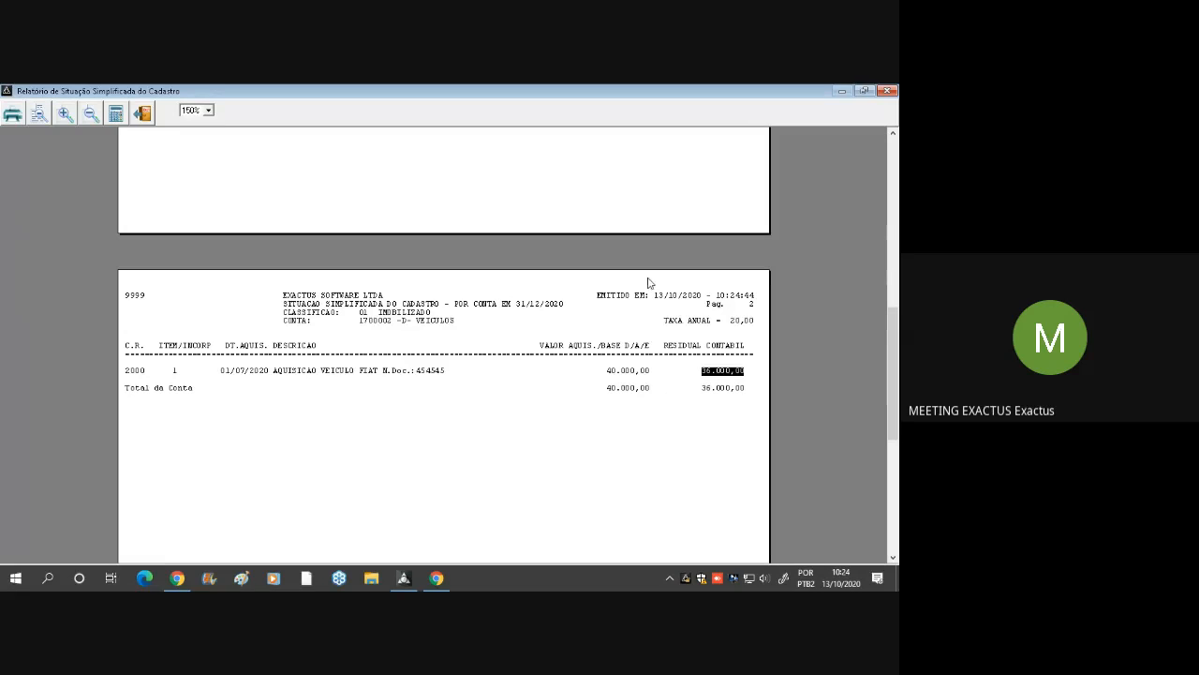
{"action": "left_click", "coordinate": [340, 397]}
{"action": "key", "text": "Escape"}
{"action": "key", "text": "Escape"}
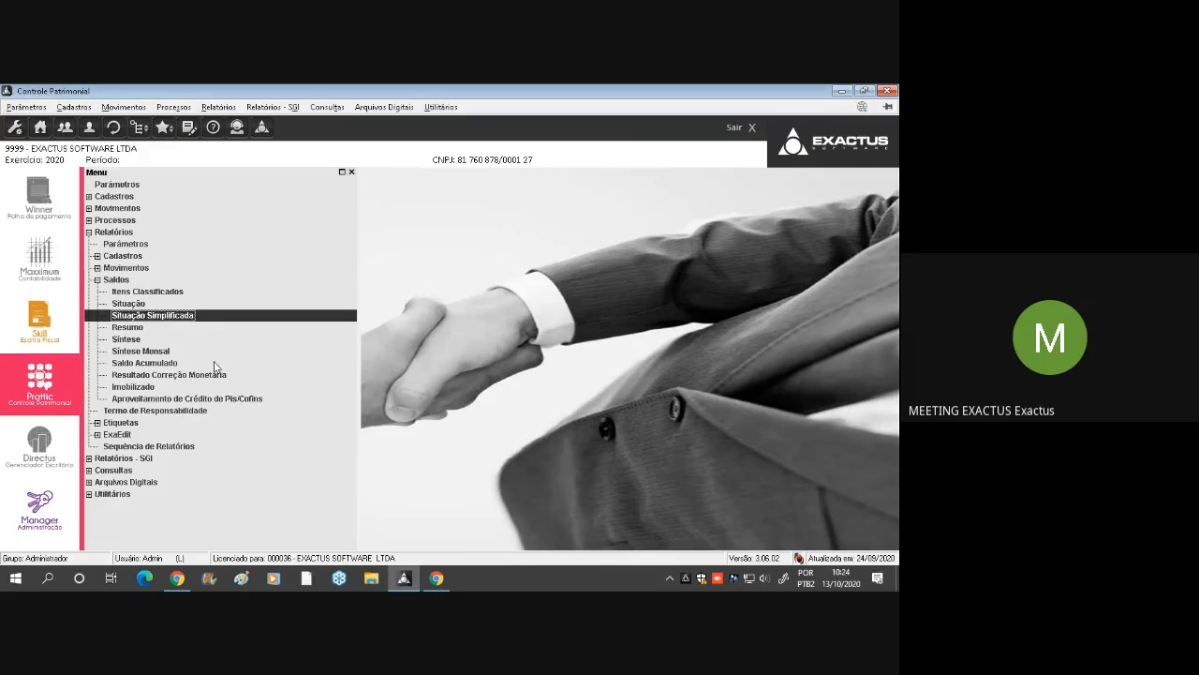
Generate the Imobilizado balance report classified by Conta for 12 Dezembro and review its account and general totals before closing it
{"action": "double_click", "coordinate": [134, 387]}
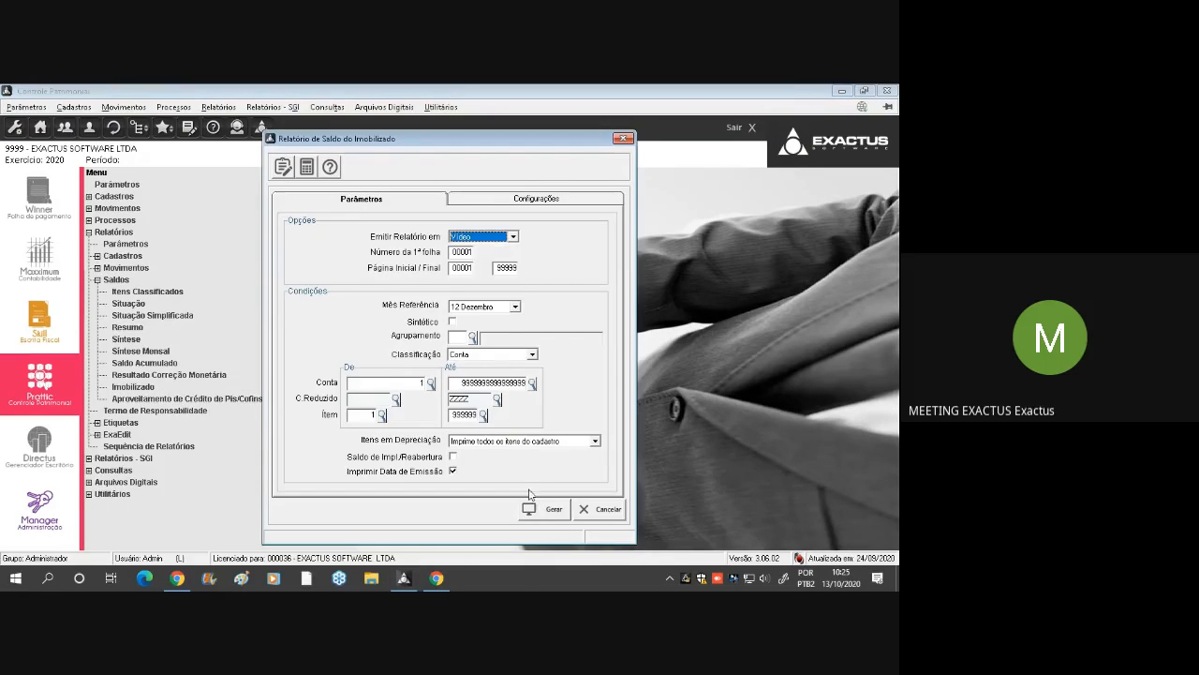
{"action": "left_click", "coordinate": [543, 510]}
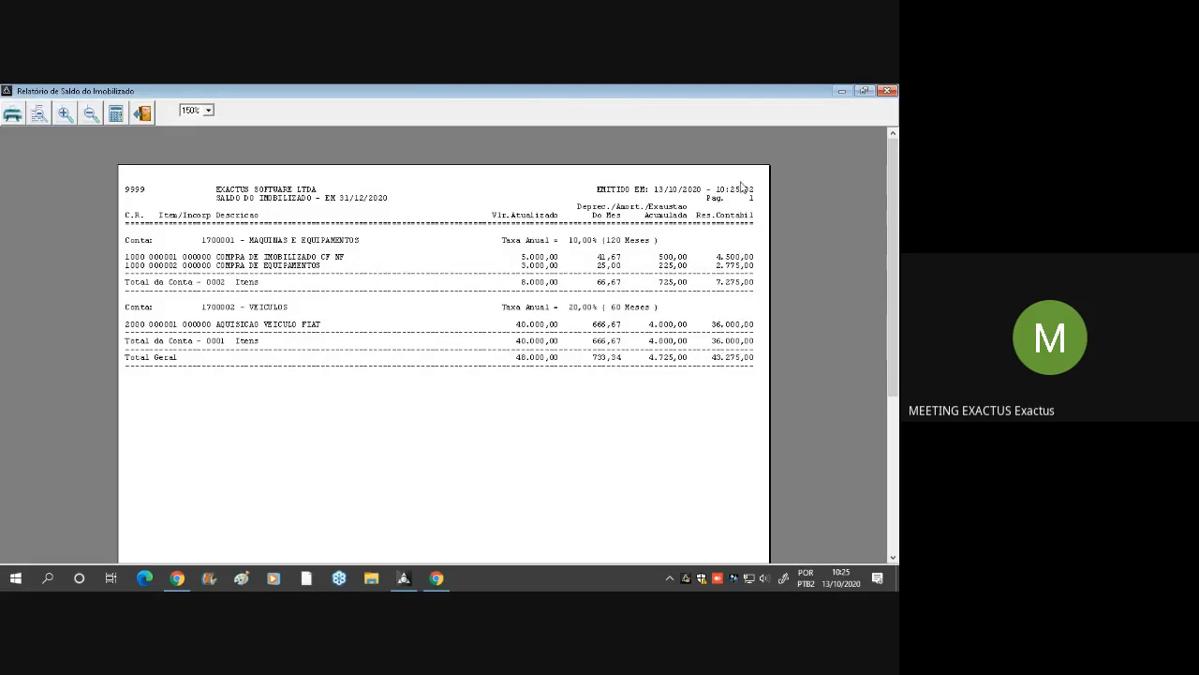
{"action": "scroll", "coordinate": [598, 270], "scroll_direction": "down", "scroll_amount": 8}
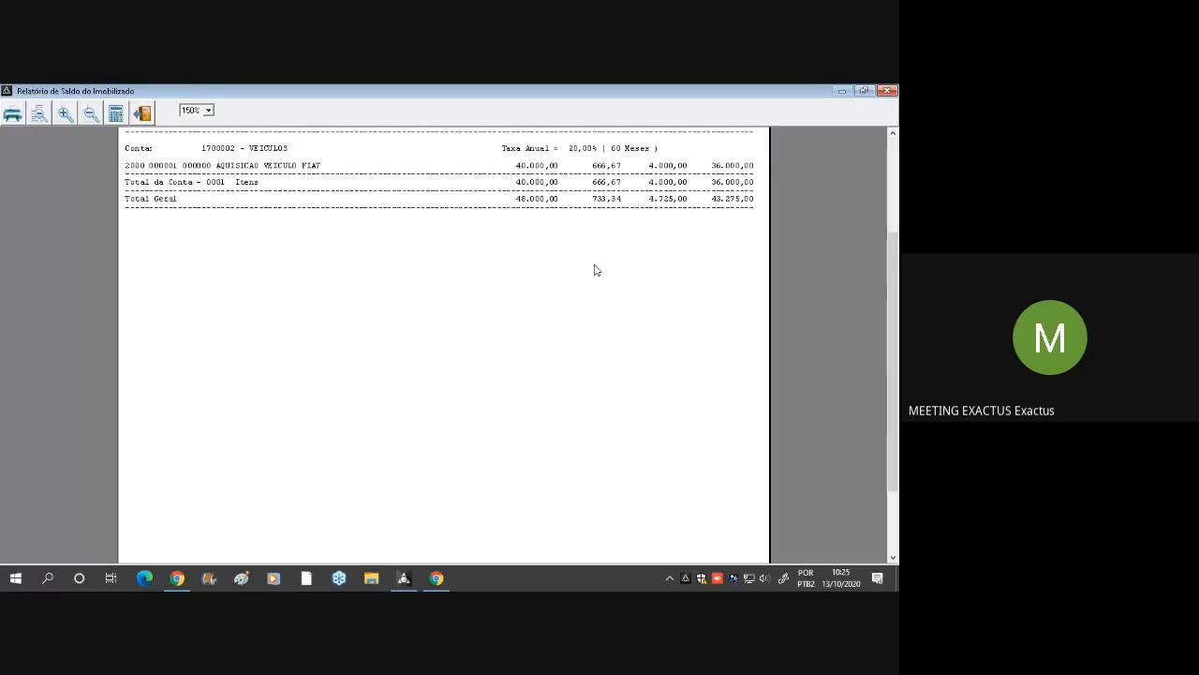
{"action": "scroll", "coordinate": [394, 295], "scroll_direction": "up", "scroll_amount": 8}
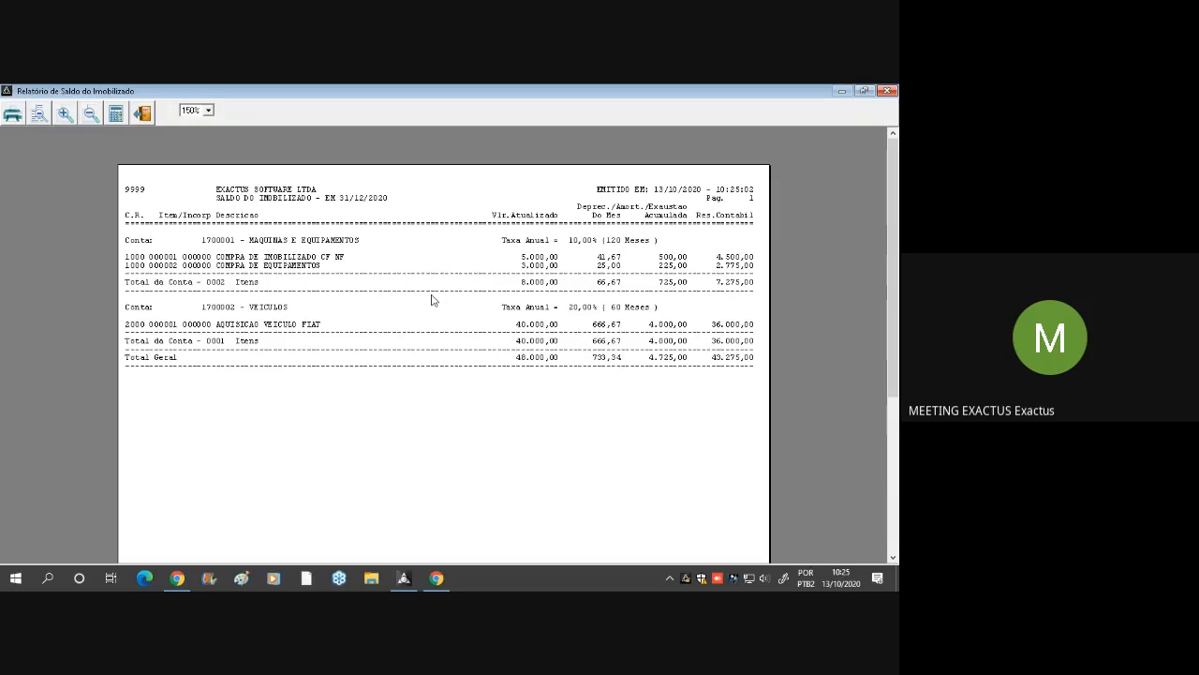
{"action": "key", "text": "Escape"}
{"action": "key", "text": "Escape"}
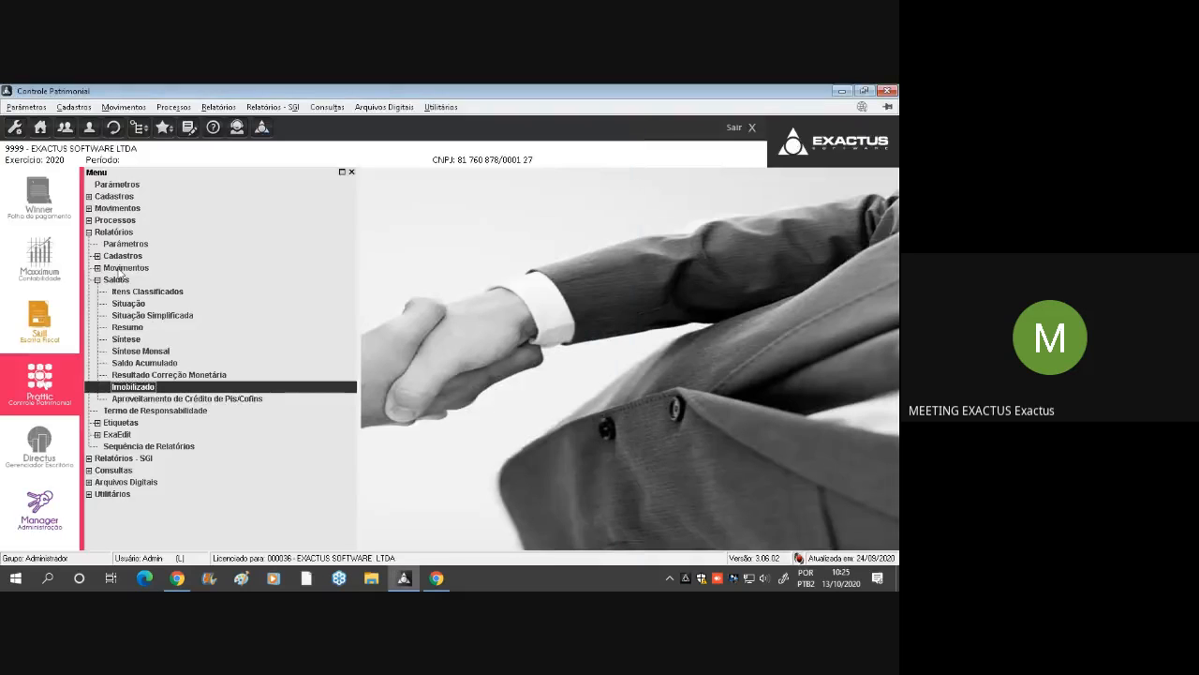
Collapse the Saldos group and open the label editor from Relatórios > Etiquetas > Edição
{"action": "left_click", "coordinate": [131, 281]}
{"action": "double_click", "coordinate": [131, 281]}
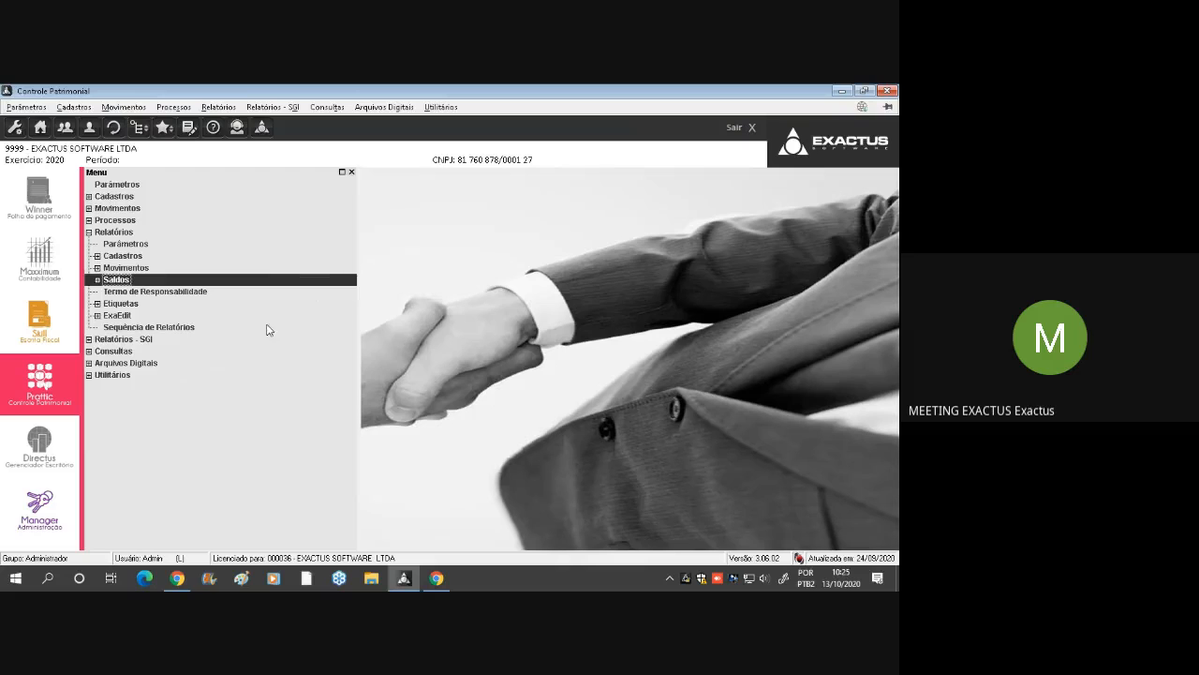
{"action": "left_click", "coordinate": [147, 310]}
{"action": "double_click", "coordinate": [147, 310]}
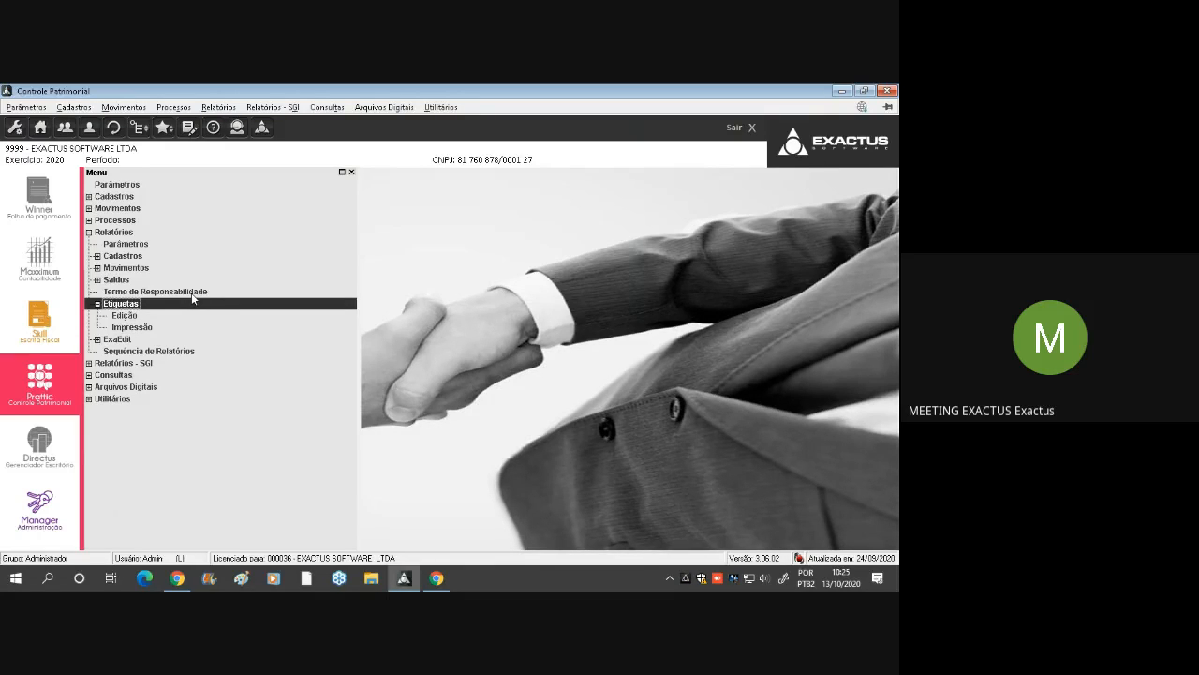
{"action": "double_click", "coordinate": [127, 315]}
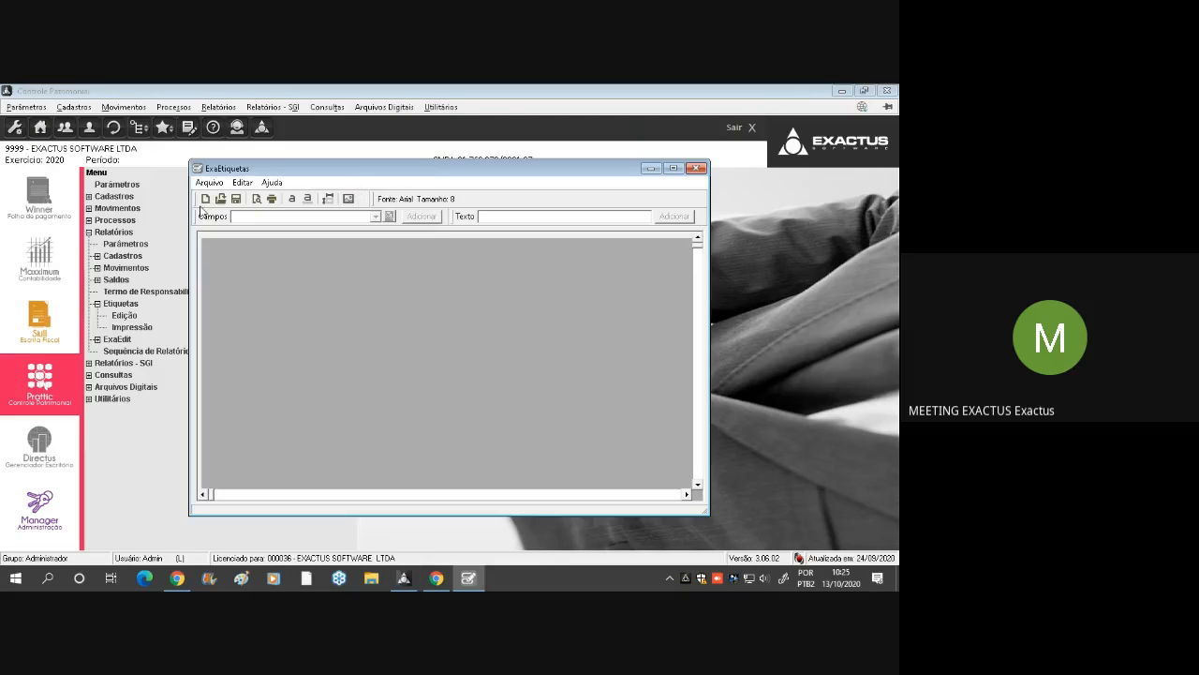
Examine the page and label settings in ExaEtiquetas, and close the label editor without saving changes
{"action": "left_click", "coordinate": [222, 199]}
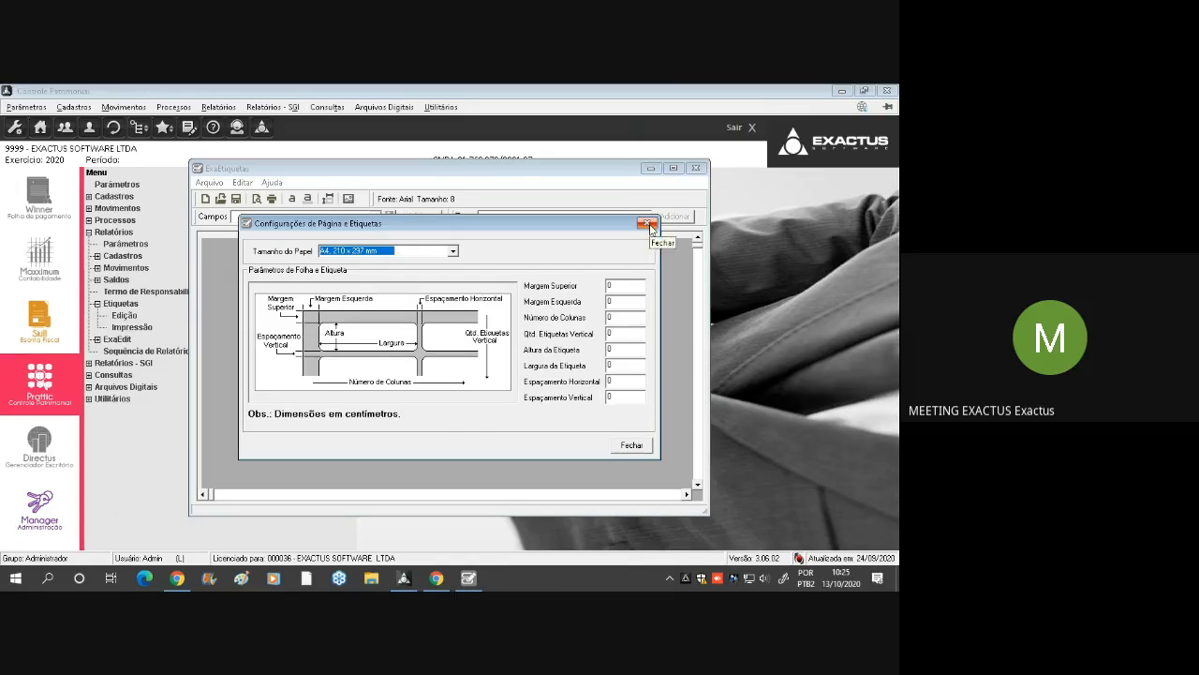
{"action": "left_click", "coordinate": [649, 226]}
{"action": "left_click", "coordinate": [496, 375]}
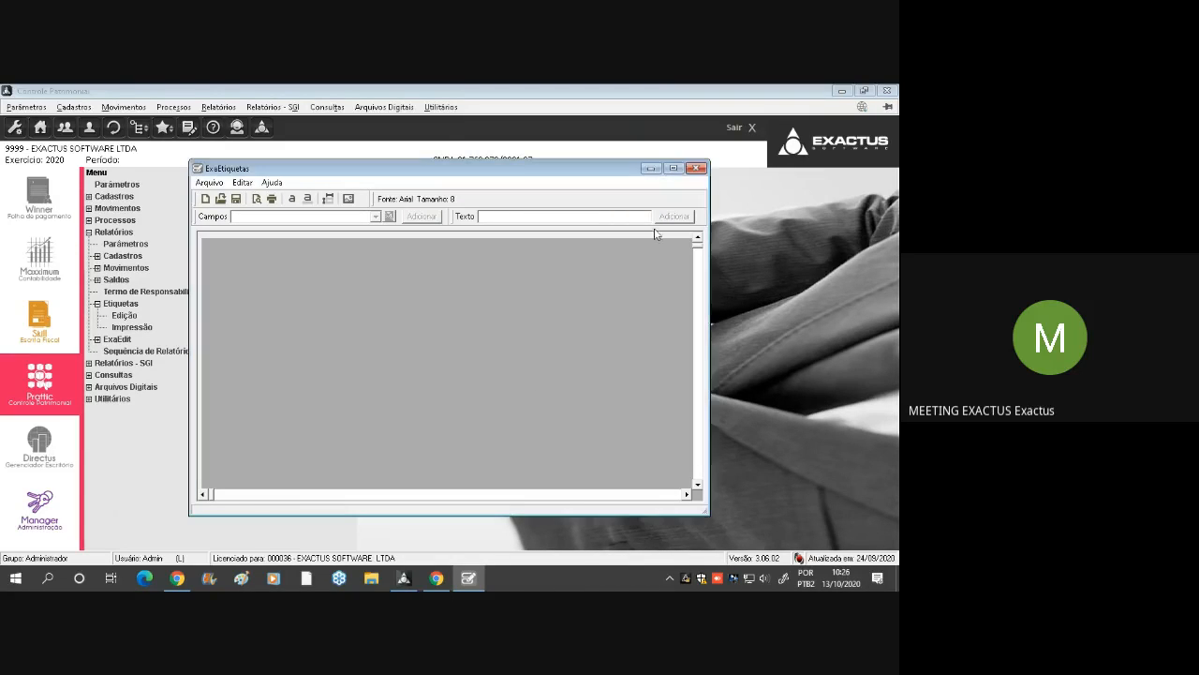
{"action": "left_click", "coordinate": [698, 170]}
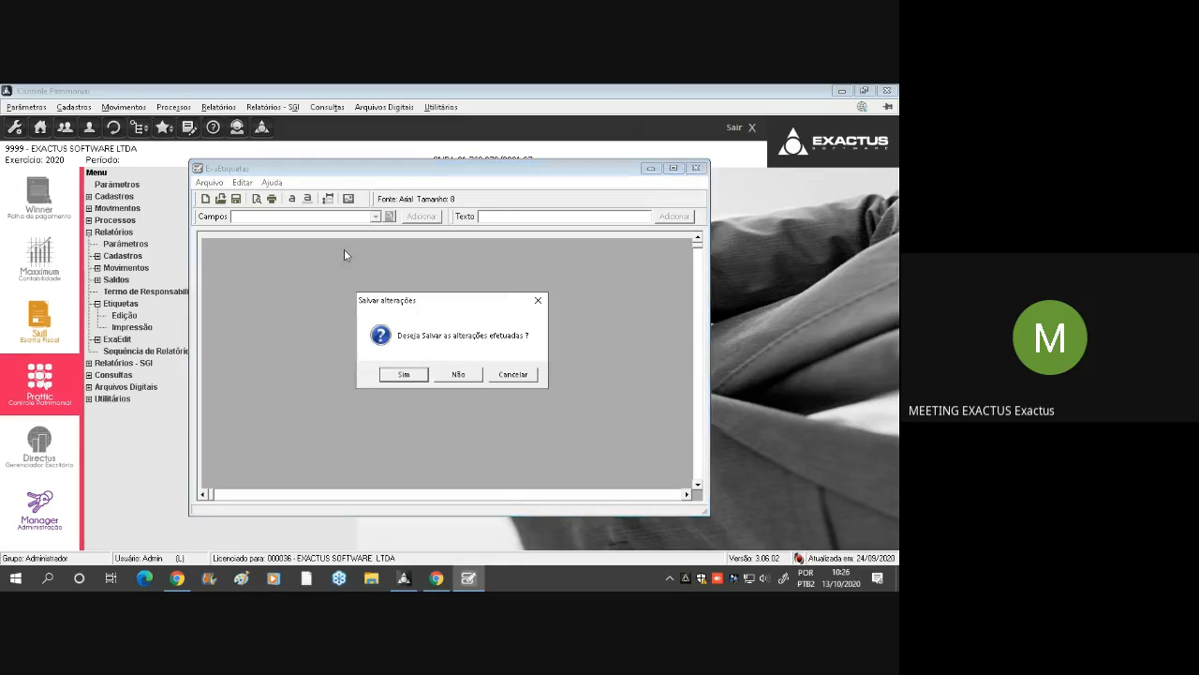
{"action": "left_click", "coordinate": [460, 375]}
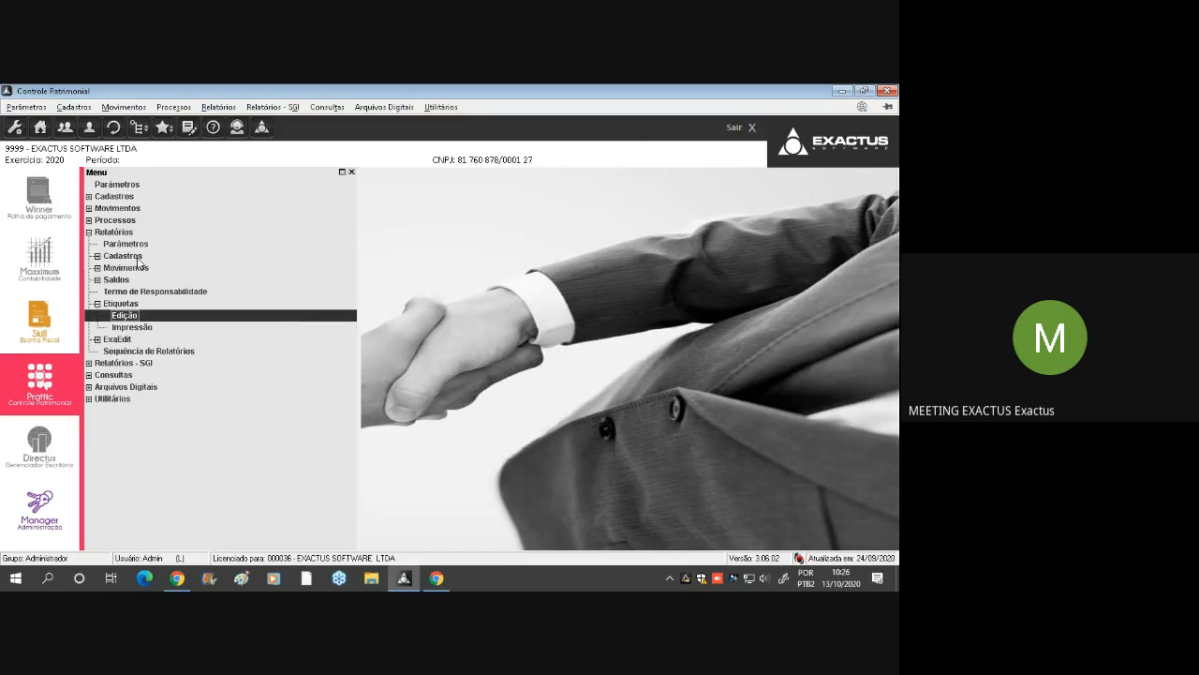
Collapse the Relatórios group and open the Saldo de Itens query from Consultas
{"action": "double_click", "coordinate": [122, 235]}
{"action": "double_click", "coordinate": [118, 256]}
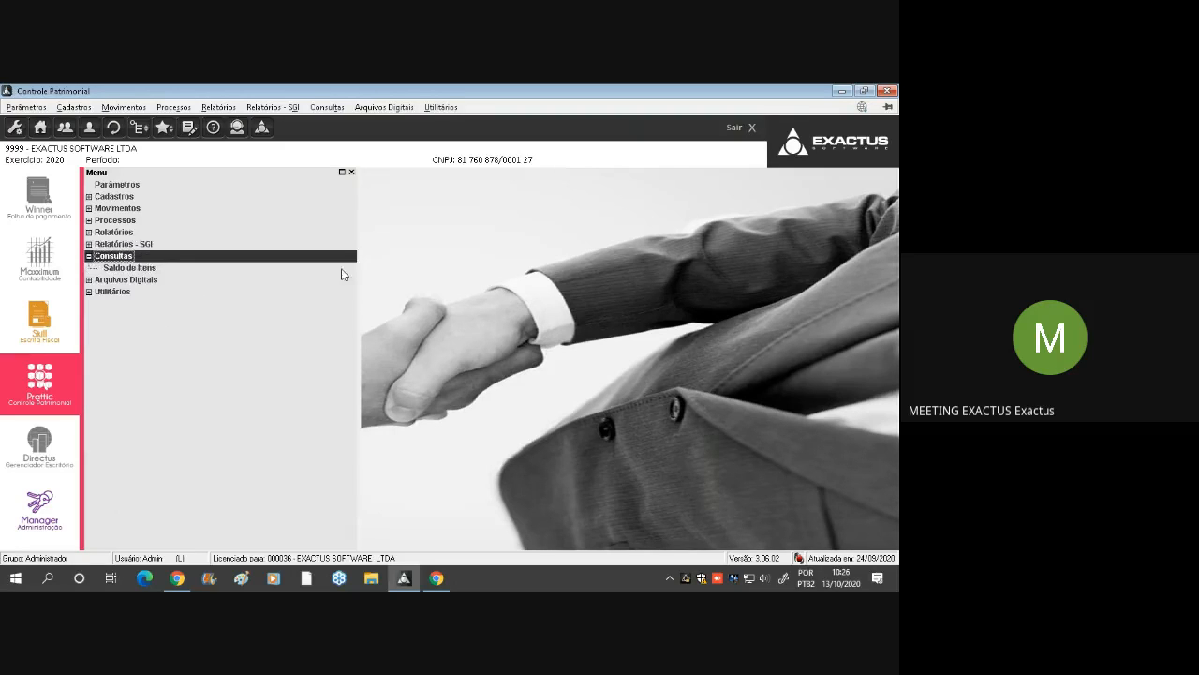
{"action": "double_click", "coordinate": [141, 269]}
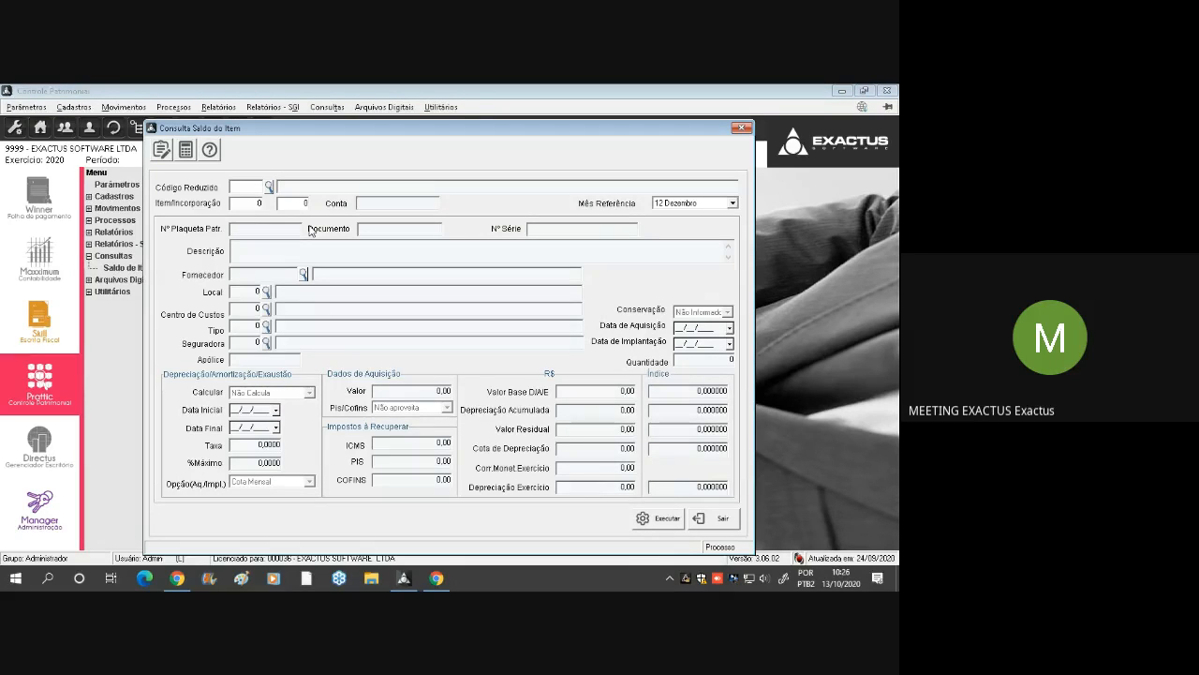
Look up the AQUISICAO VEICULO FIAT item and examine its registration and depreciation balances for 12 Dezembro before closing the query
{"action": "key", "text": "F2"}
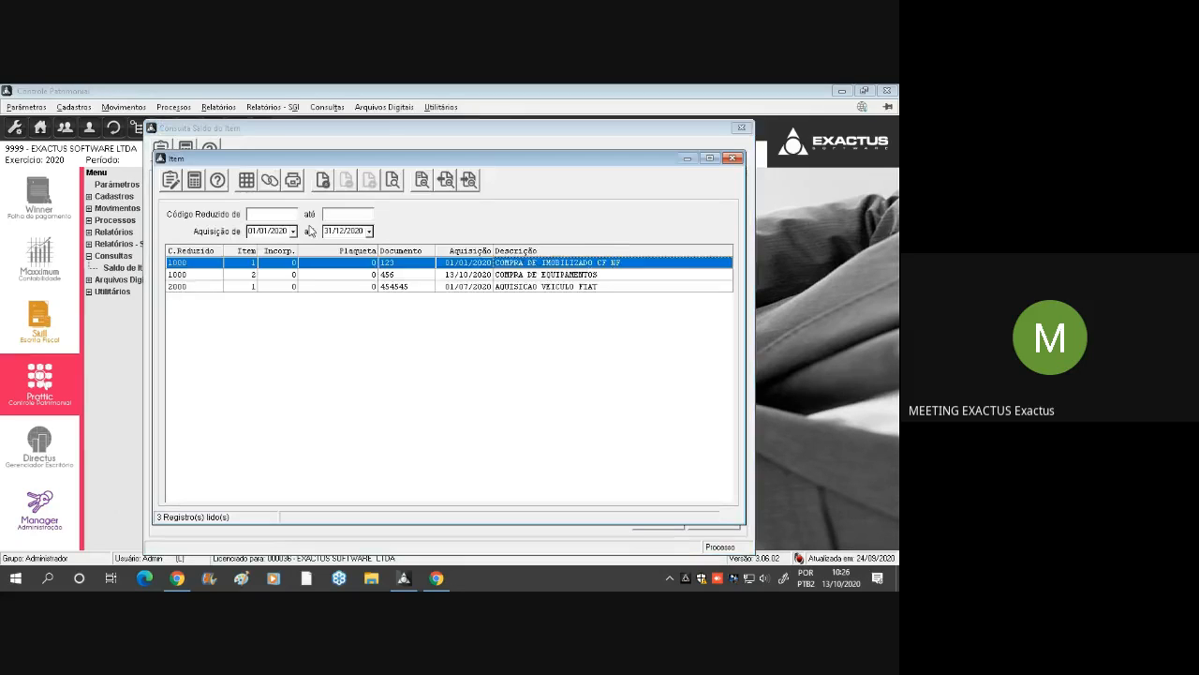
{"action": "key", "text": "Down"}
{"action": "key", "text": "Down"}
{"action": "key", "text": "Return"}
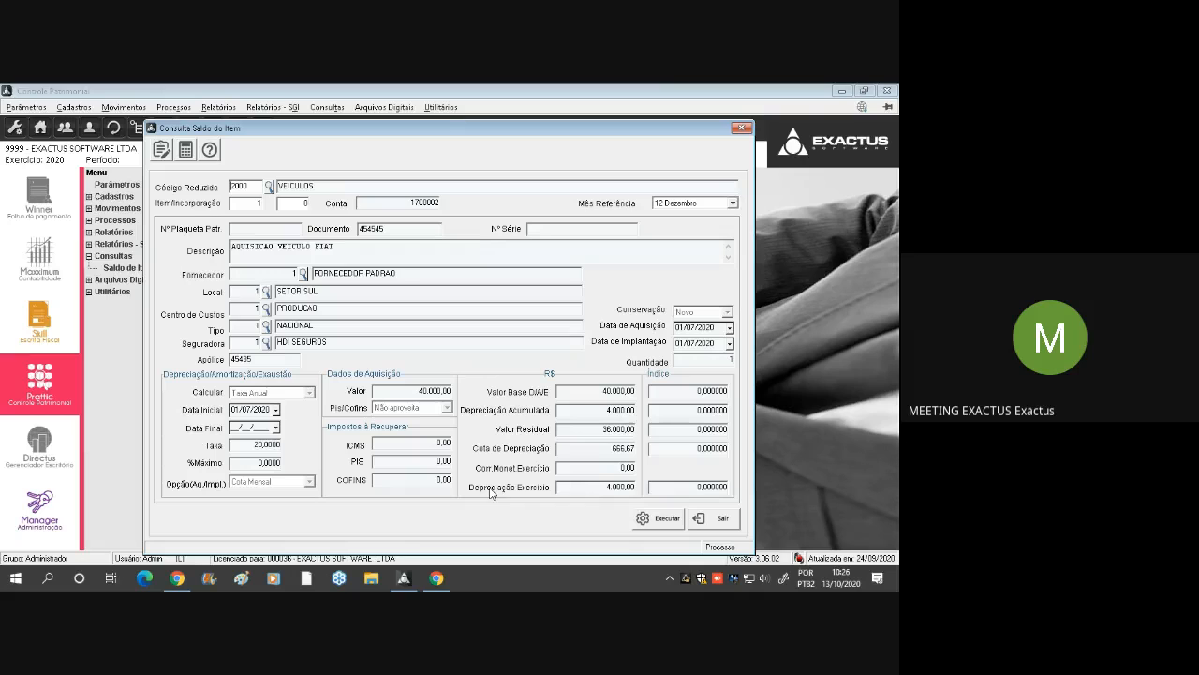
{"action": "key", "text": "Escape"}
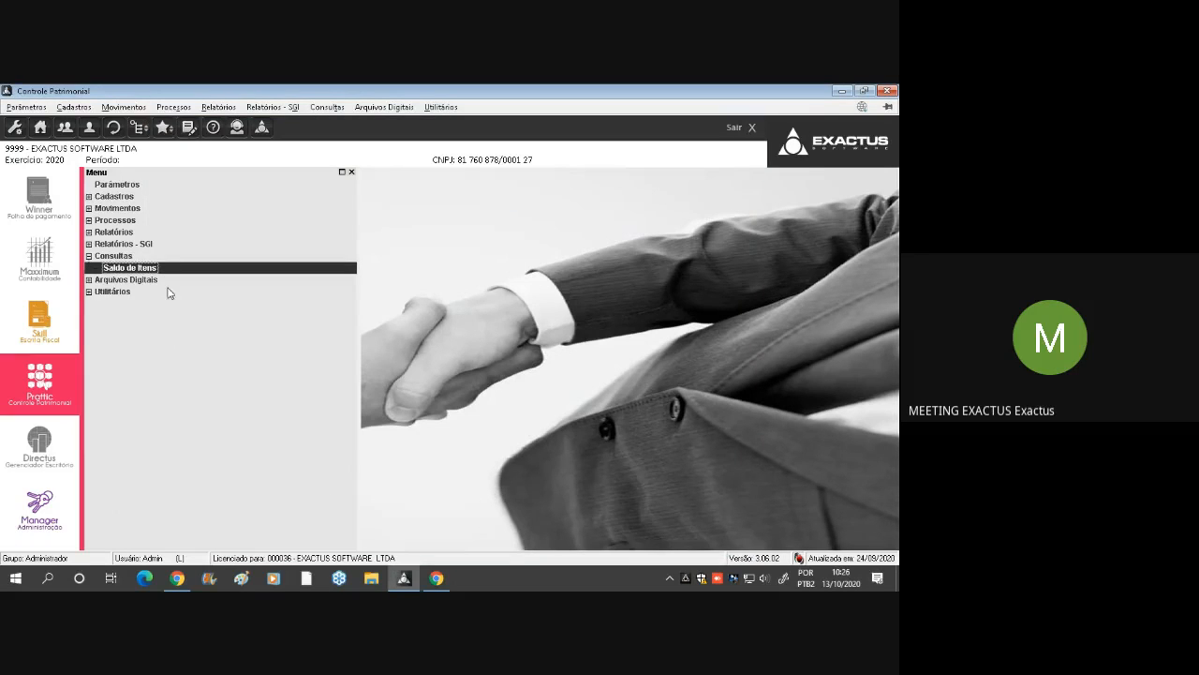
Examine the Meio Físico de Entrega options in the Receita Federal file generation under Arquivos Digitais, and close the dialog
{"action": "double_click", "coordinate": [155, 257]}
{"action": "double_click", "coordinate": [153, 269]}
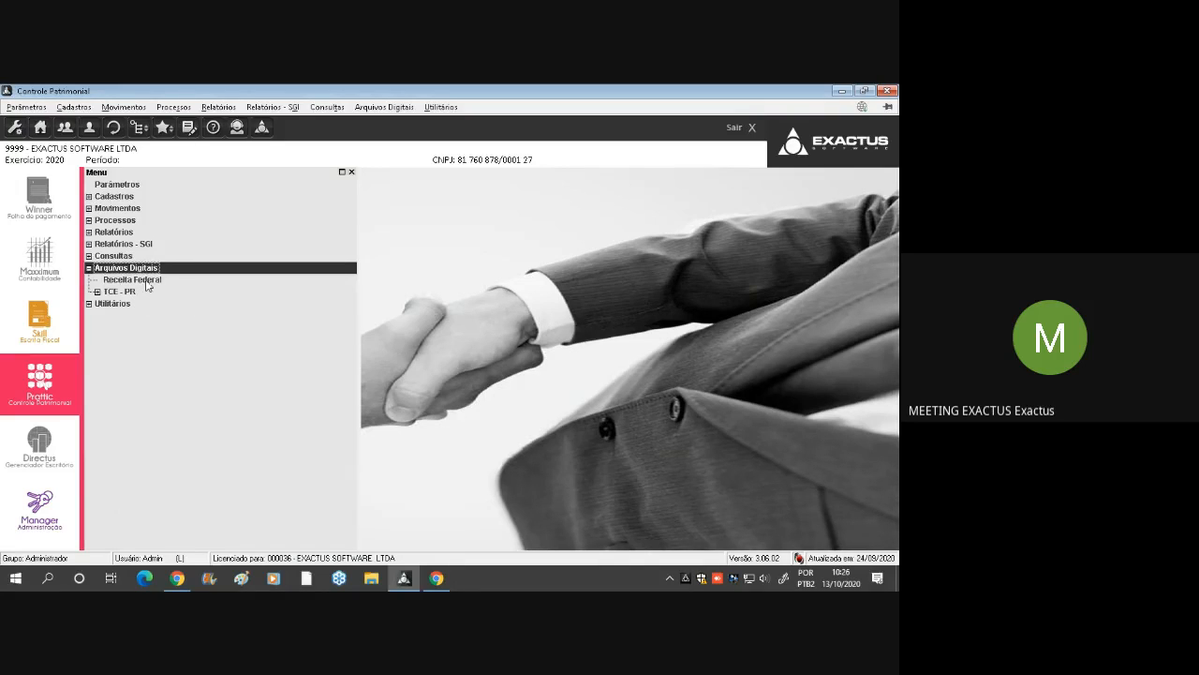
{"action": "left_click", "coordinate": [148, 283]}
{"action": "double_click", "coordinate": [168, 281]}
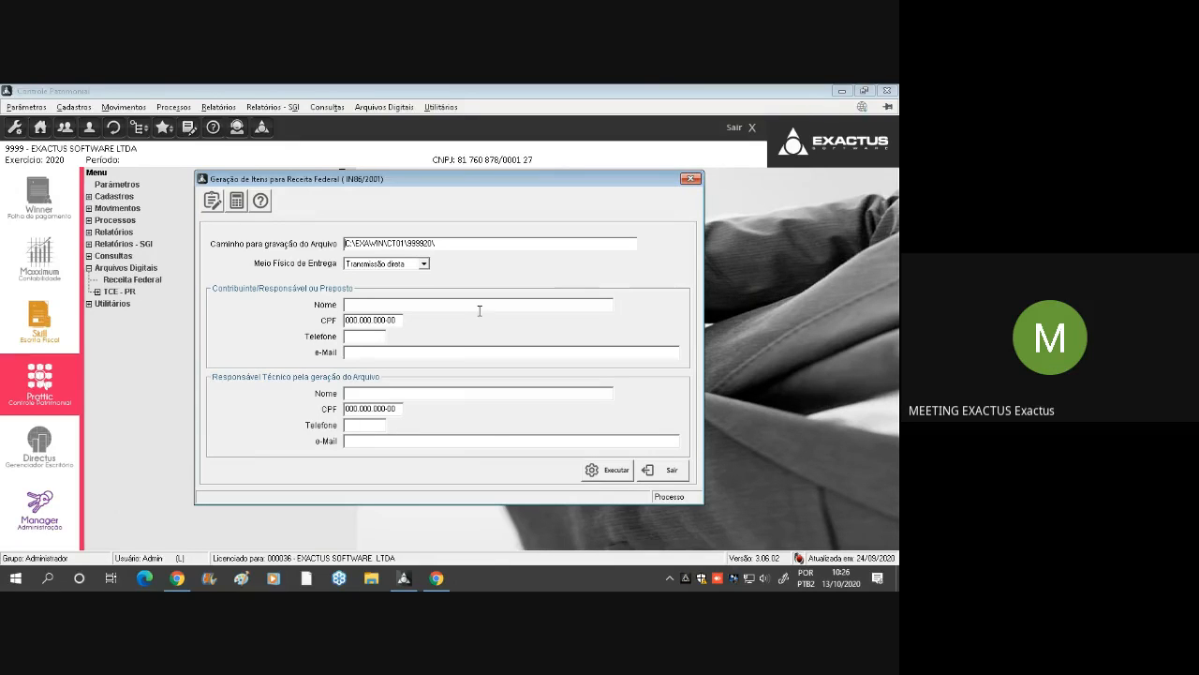
{"action": "left_click", "coordinate": [409, 266]}
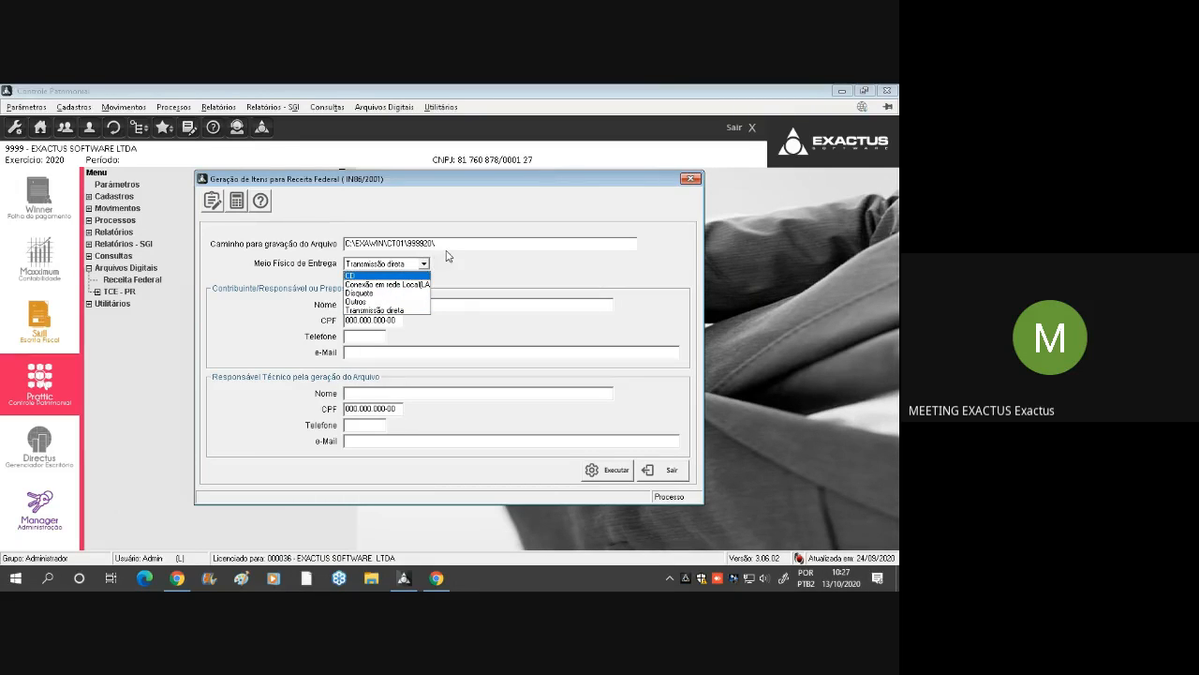
{"action": "left_click", "coordinate": [437, 307]}
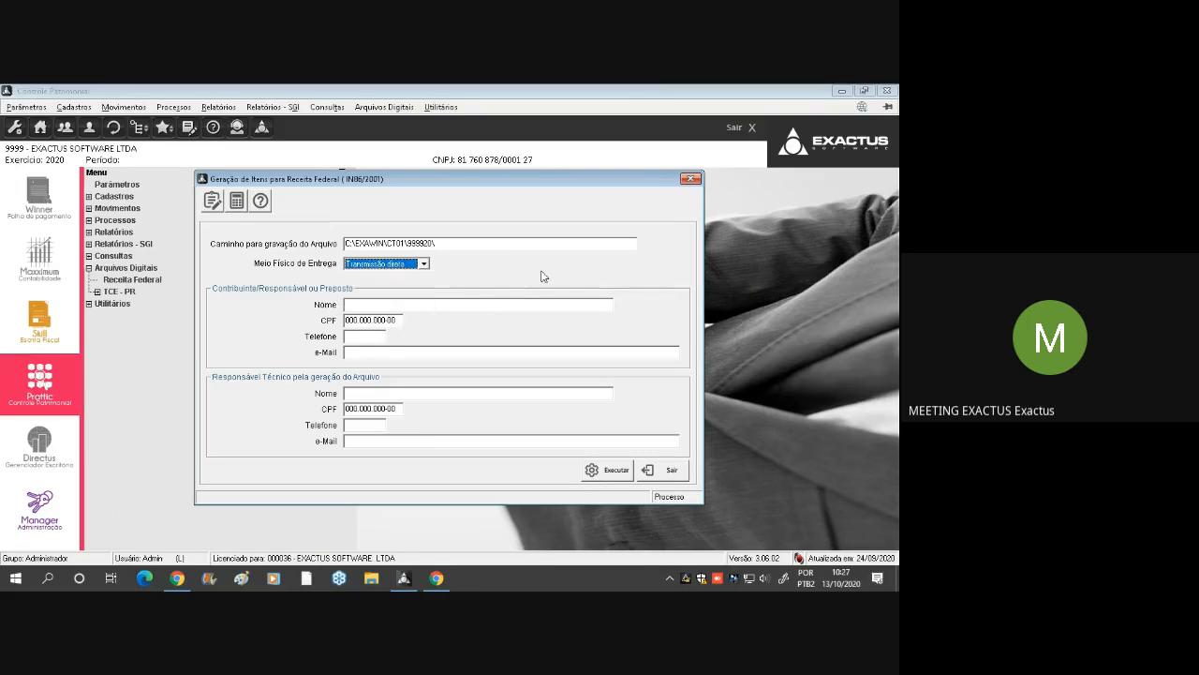
{"action": "left_click", "coordinate": [692, 179]}
Show the TCE - PR options under Arquivos Digitais, and collapse the Arquivos Digitais group
{"action": "double_click", "coordinate": [144, 293]}
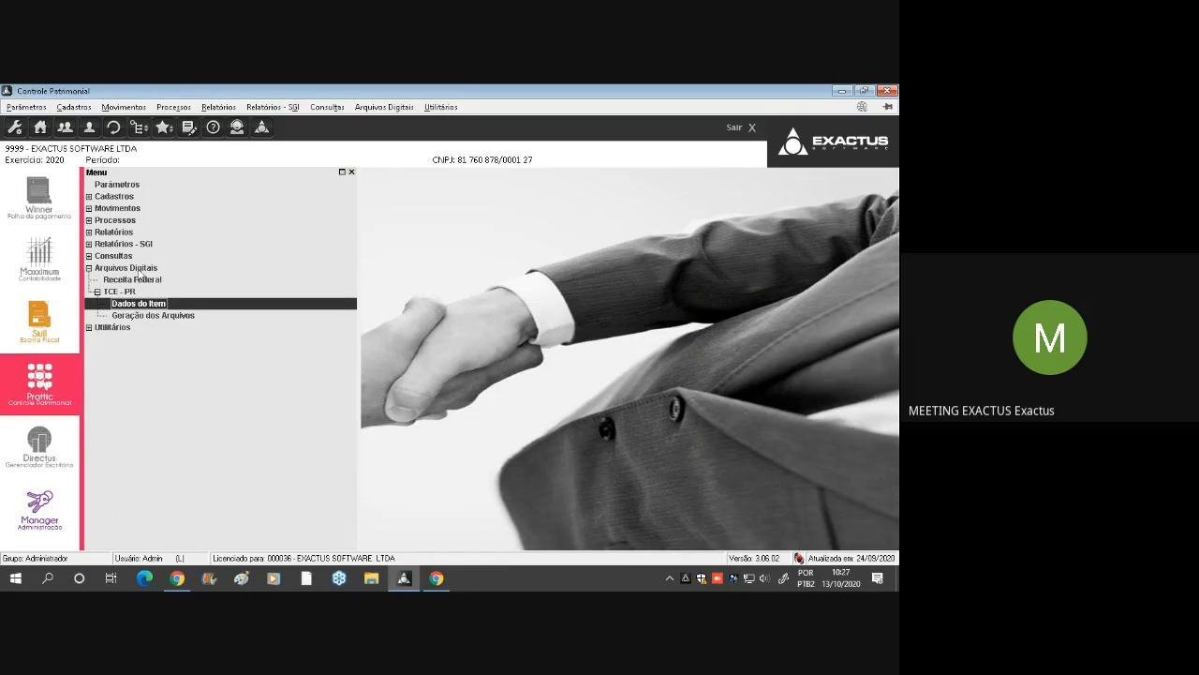
{"action": "left_click", "coordinate": [122, 257]}
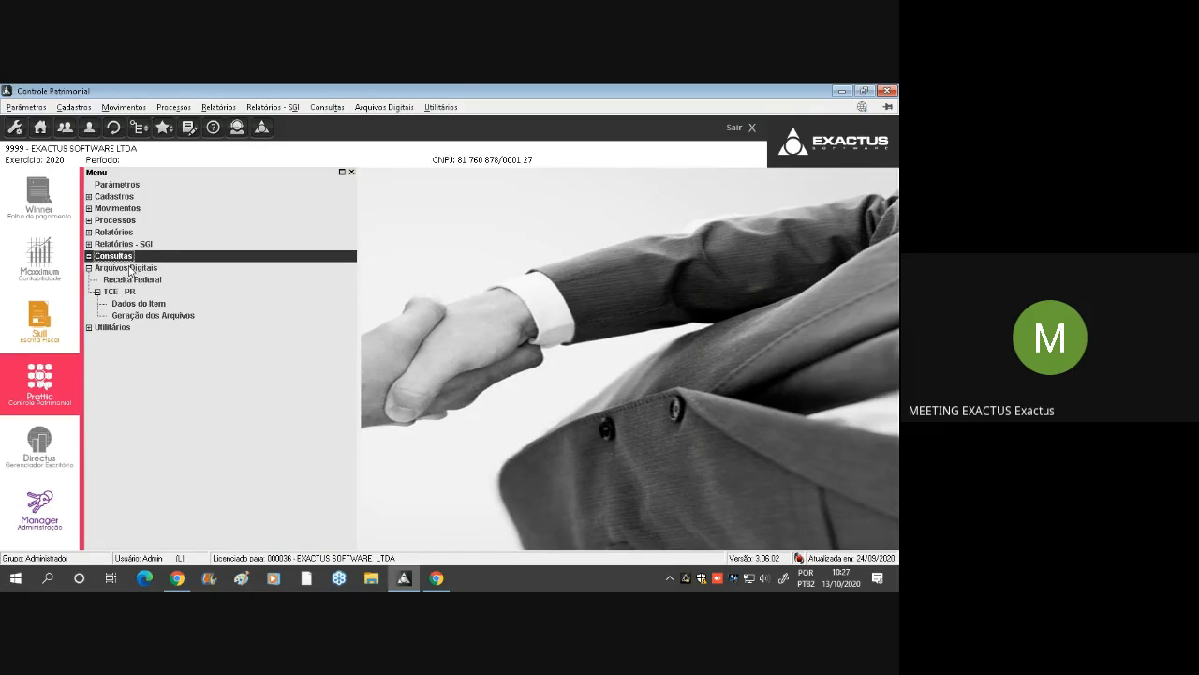
{"action": "double_click", "coordinate": [129, 268]}
Open the Lançamentos para Contabilidade export from Utilitários > Exportação
{"action": "double_click", "coordinate": [117, 280]}
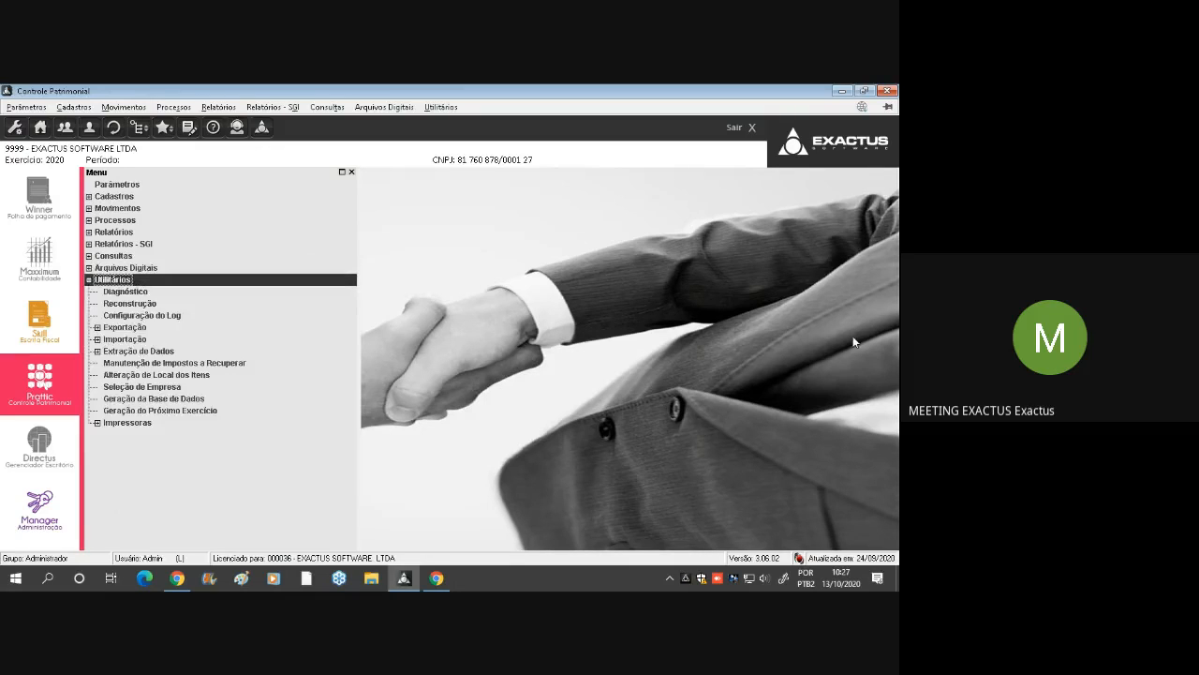
{"action": "left_click", "coordinate": [178, 318]}
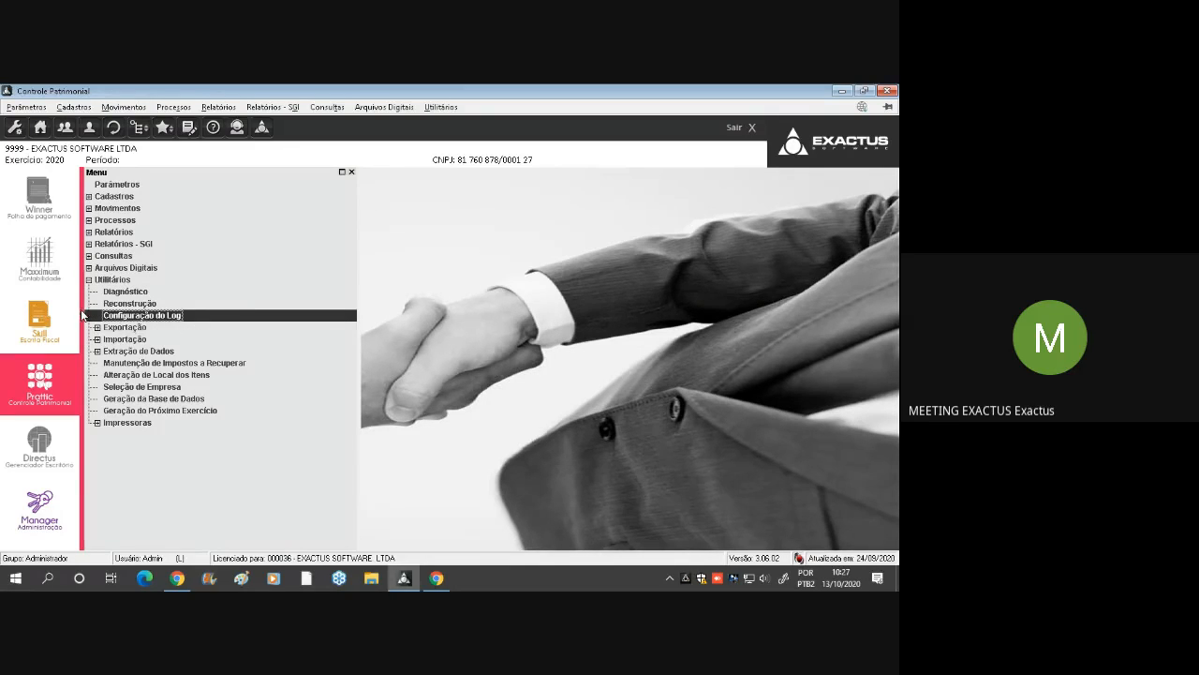
{"action": "double_click", "coordinate": [161, 328]}
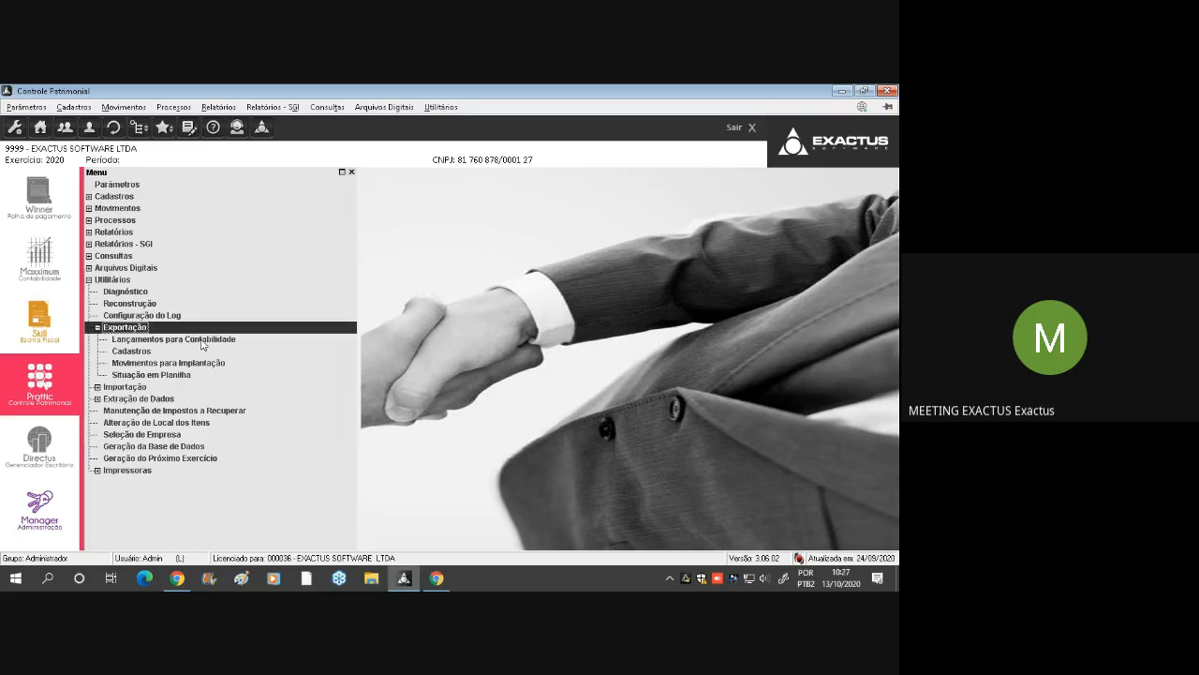
{"action": "double_click", "coordinate": [204, 341]}
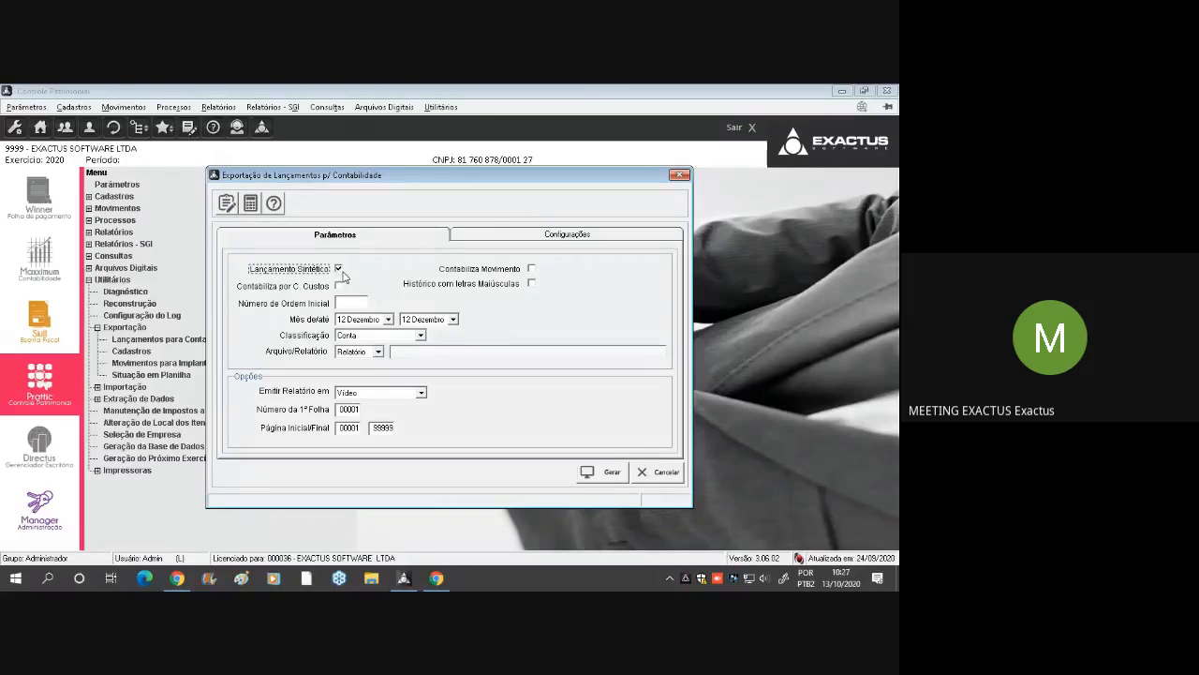
Enable Contabiliza Movimento and Histórico com letras Maiúsculas, and set the starting month to 01 Janeiro in the accounting export
{"action": "left_click", "coordinate": [532, 269]}
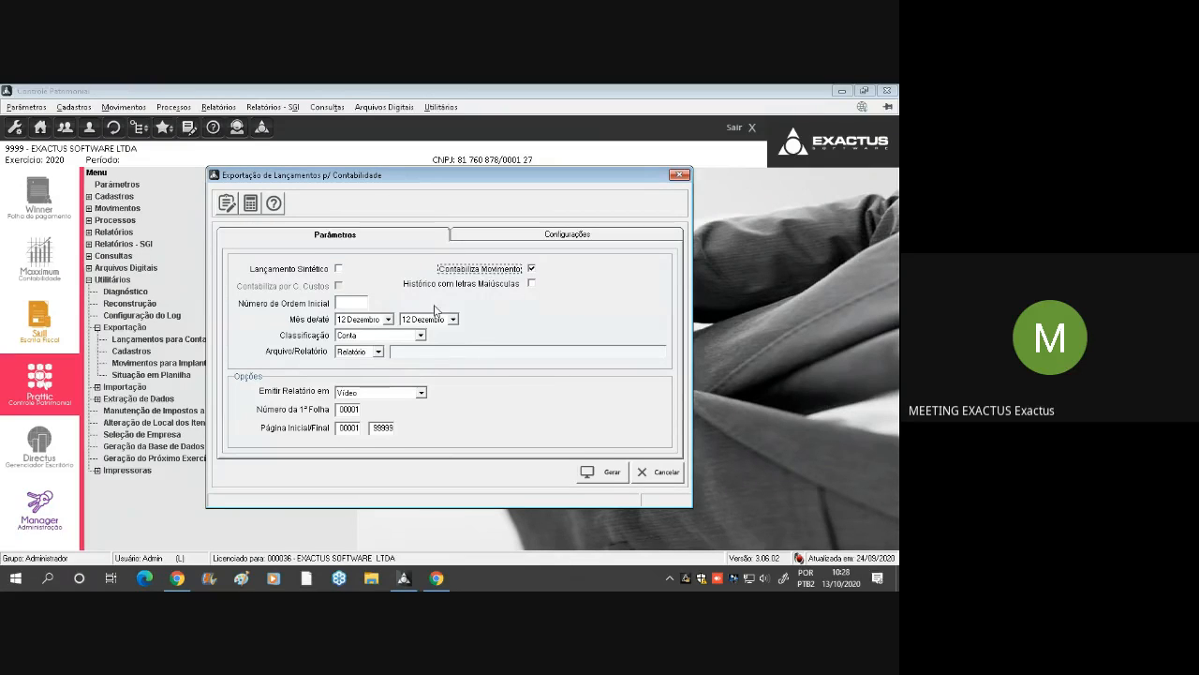
{"action": "key", "text": "Tab"}
{"action": "key", "text": "space"}
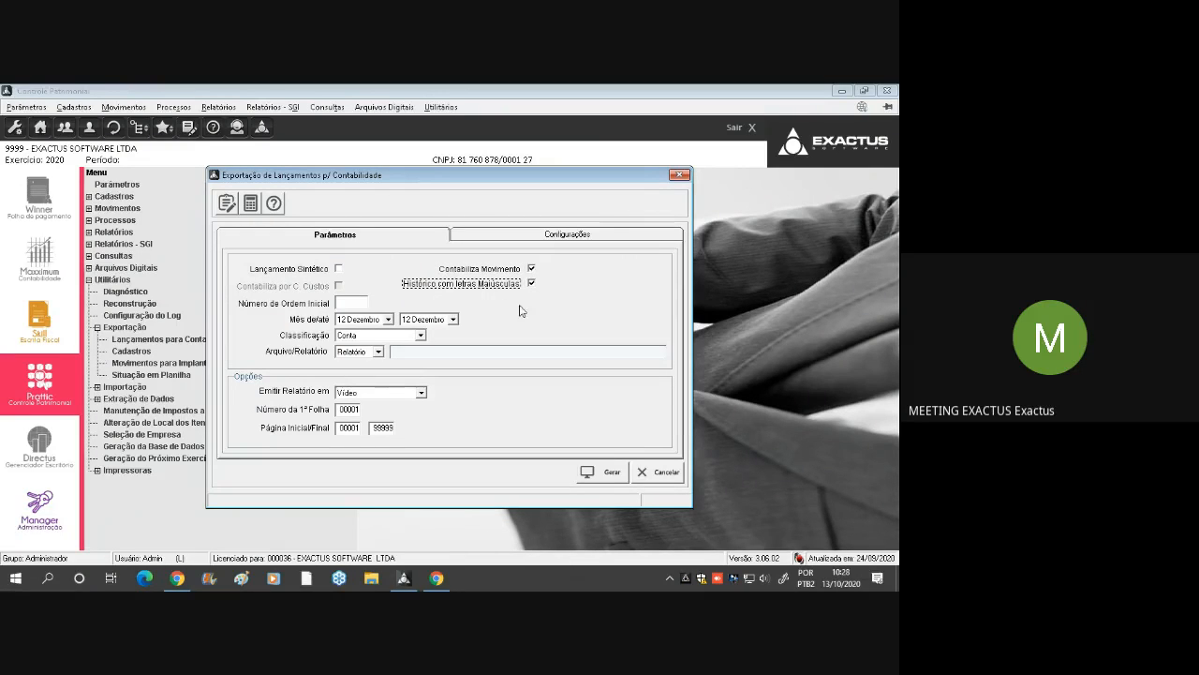
{"action": "left_click", "coordinate": [371, 324]}
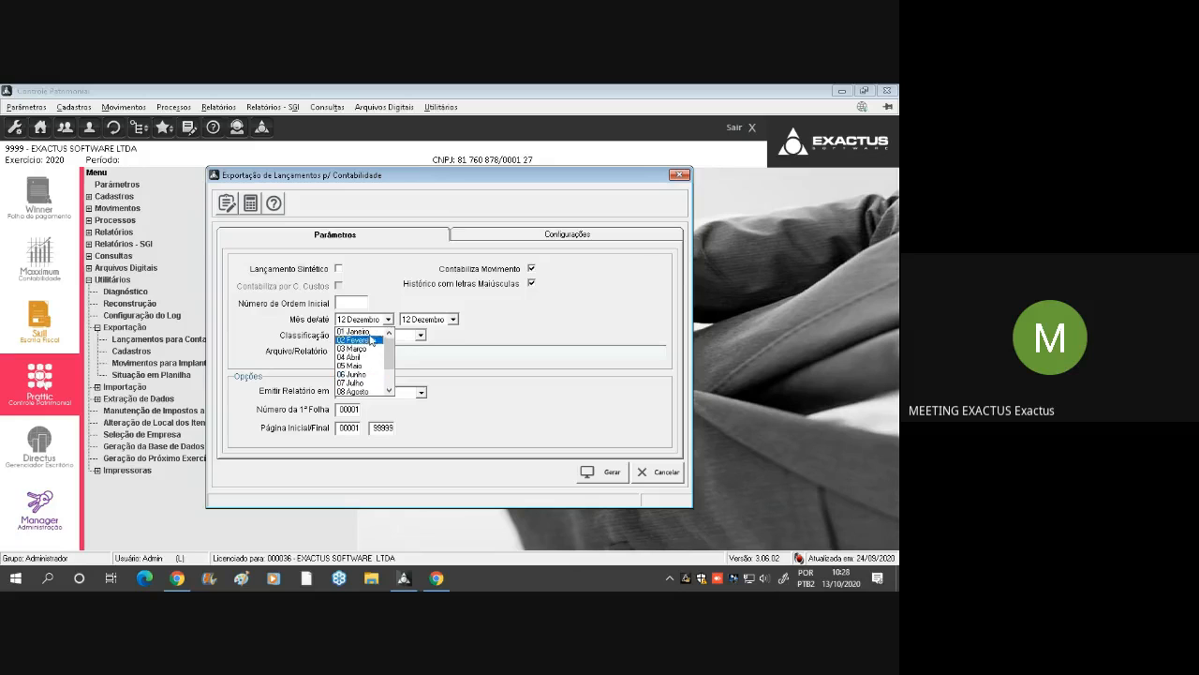
{"action": "left_click", "coordinate": [363, 331]}
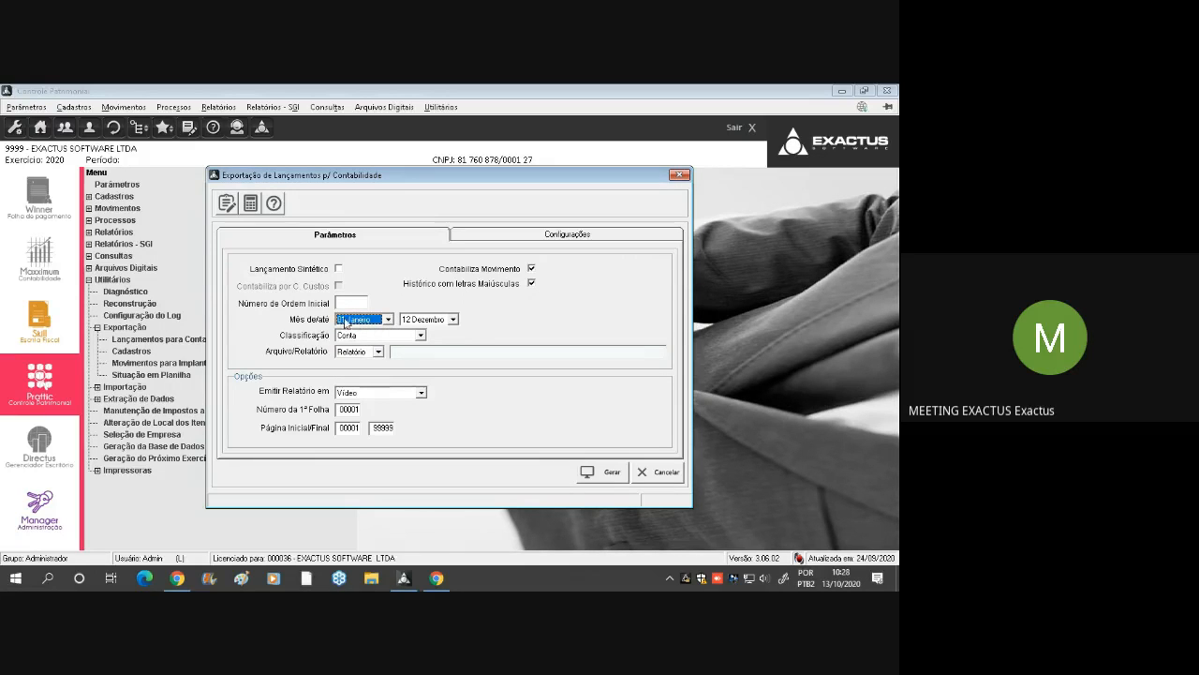
{"action": "key", "text": "Tab"}
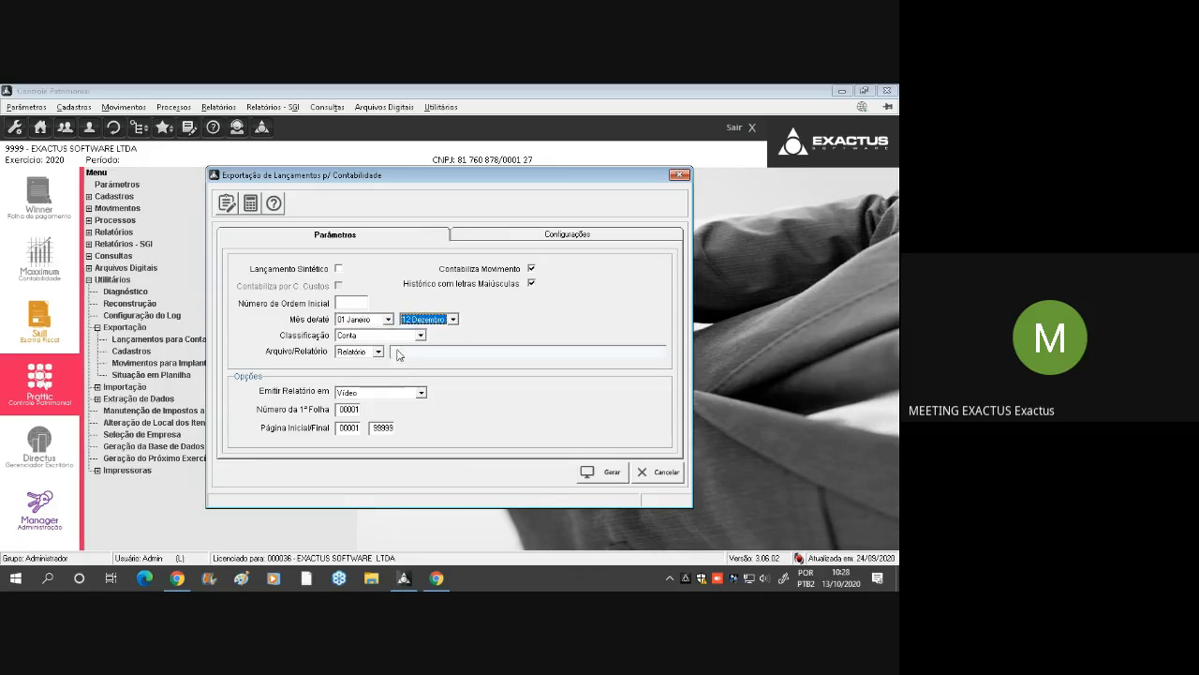
Keep Classificação as Conta and the output as Relatório, and generate the accounting entries report
{"action": "left_click", "coordinate": [397, 337]}
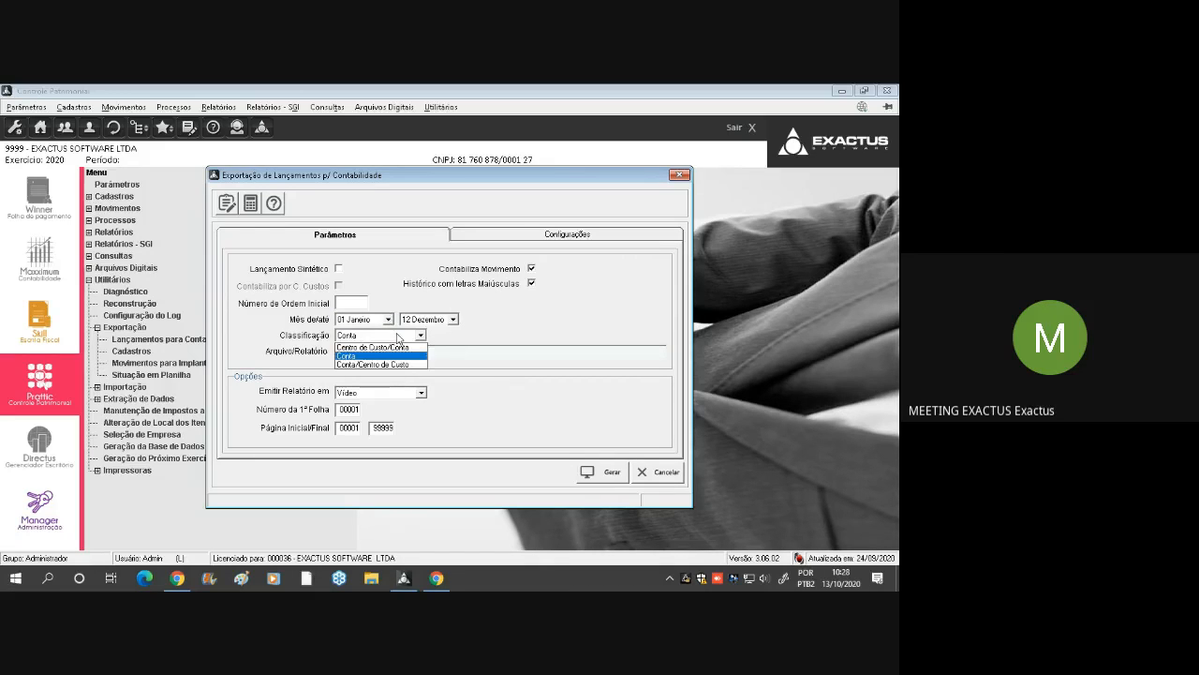
{"action": "left_click", "coordinate": [397, 337]}
{"action": "left_click", "coordinate": [366, 353]}
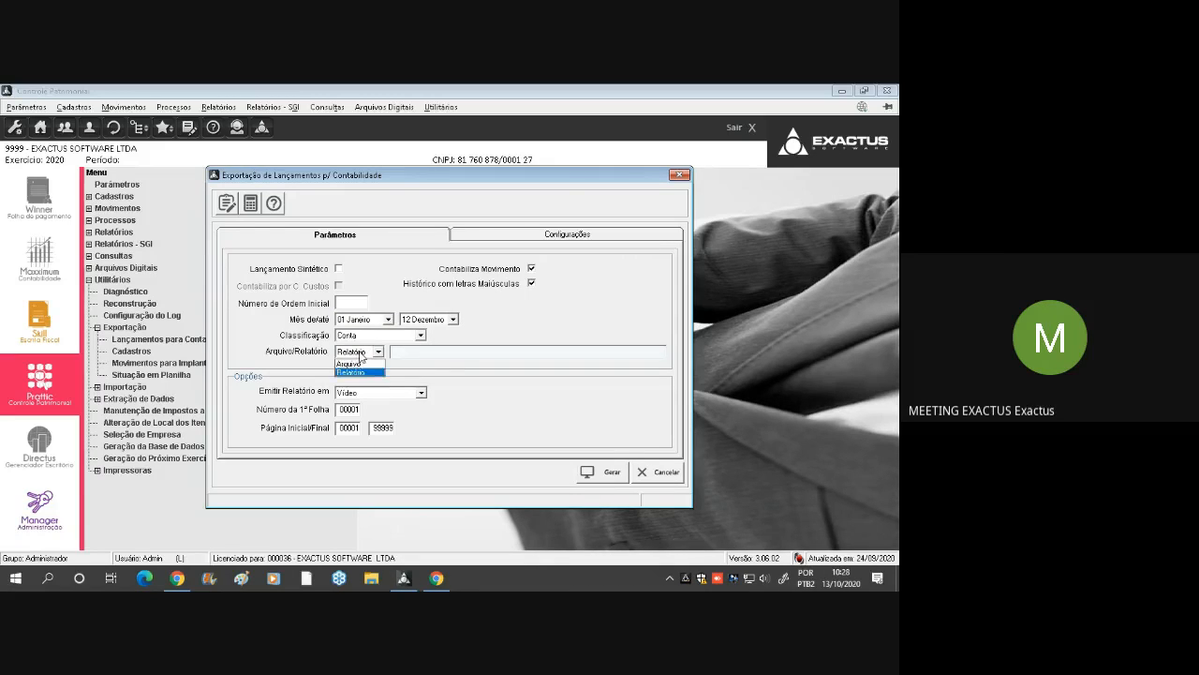
{"action": "left_click", "coordinate": [356, 372]}
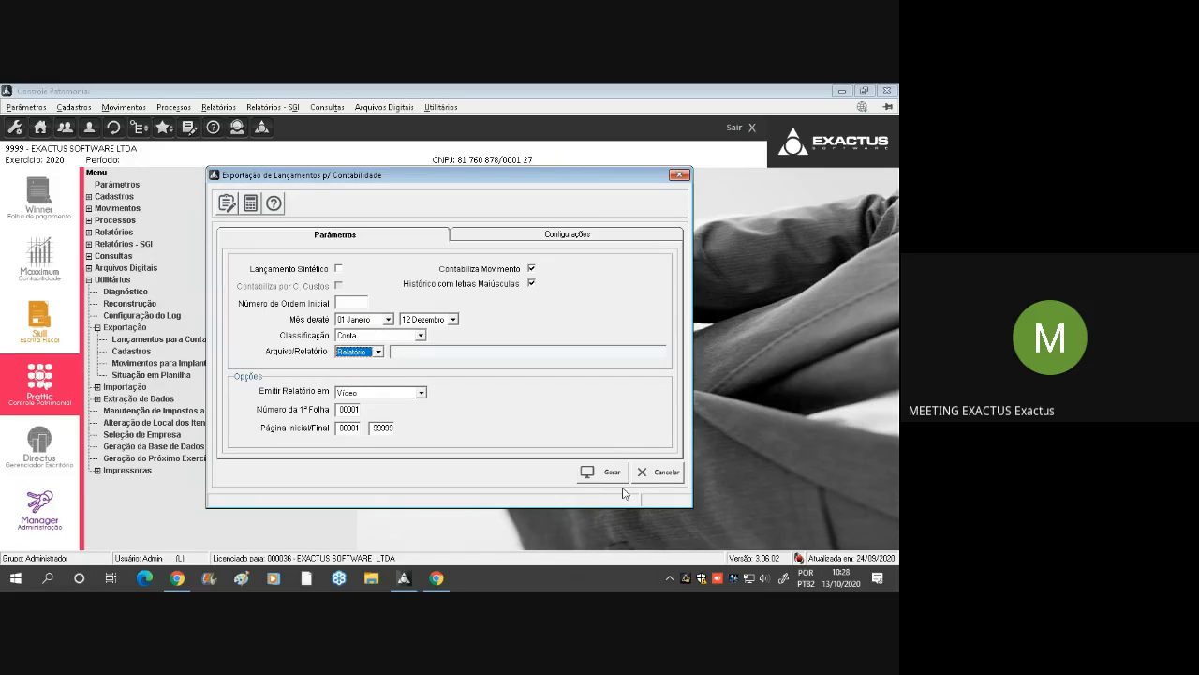
{"action": "left_click", "coordinate": [598, 474]}
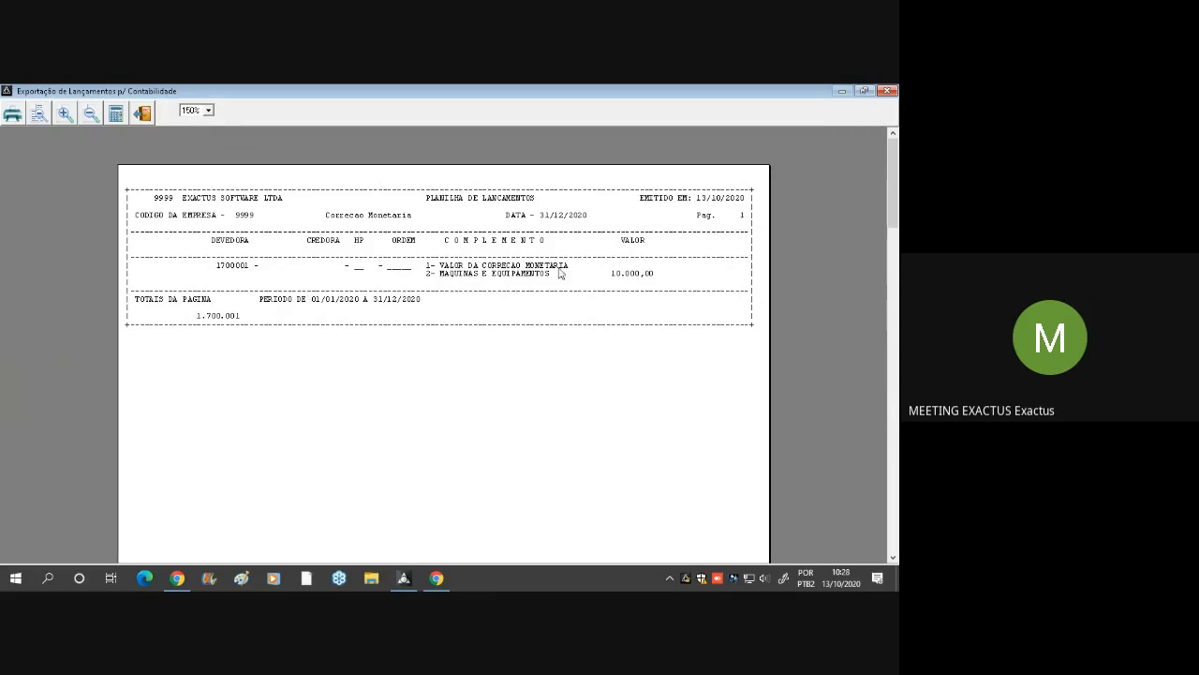
Examine the Depreciação and Aquisições pages of the entries report, including the Veículos depreciation value, and close the report
{"action": "scroll", "coordinate": [553, 275], "scroll_direction": "down", "scroll_amount": 1}
{"action": "scroll", "coordinate": [402, 300], "scroll_direction": "down", "scroll_amount": 9}
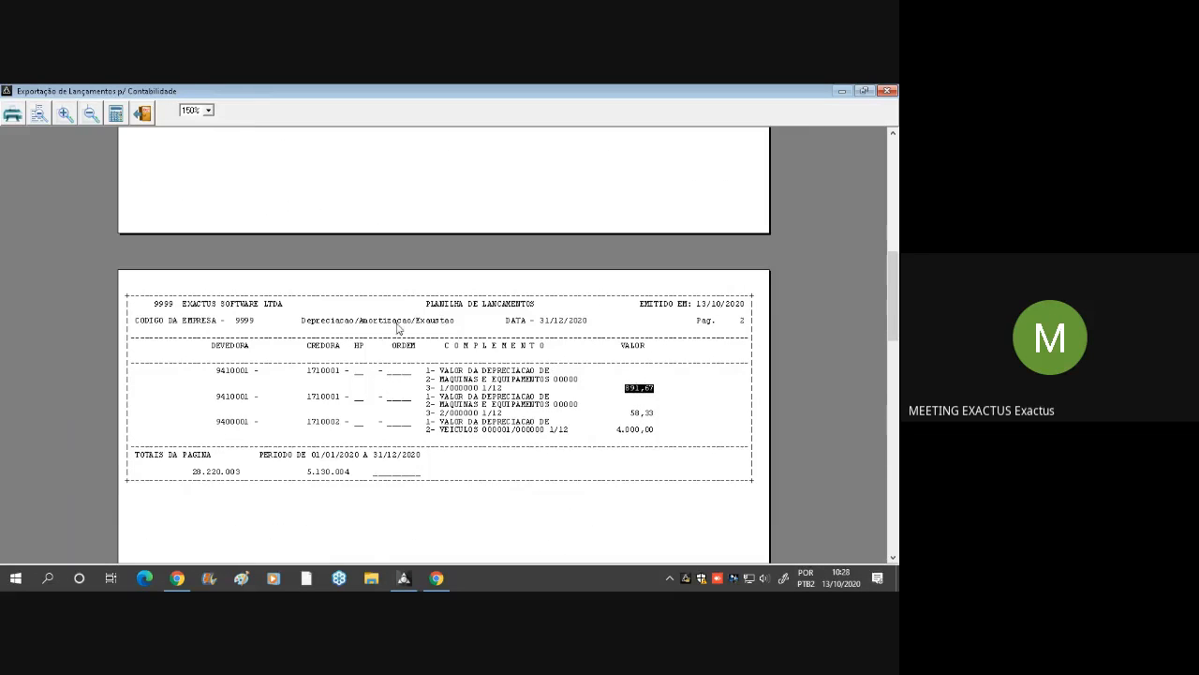
{"action": "scroll", "coordinate": [478, 366], "scroll_direction": "down", "scroll_amount": 8}
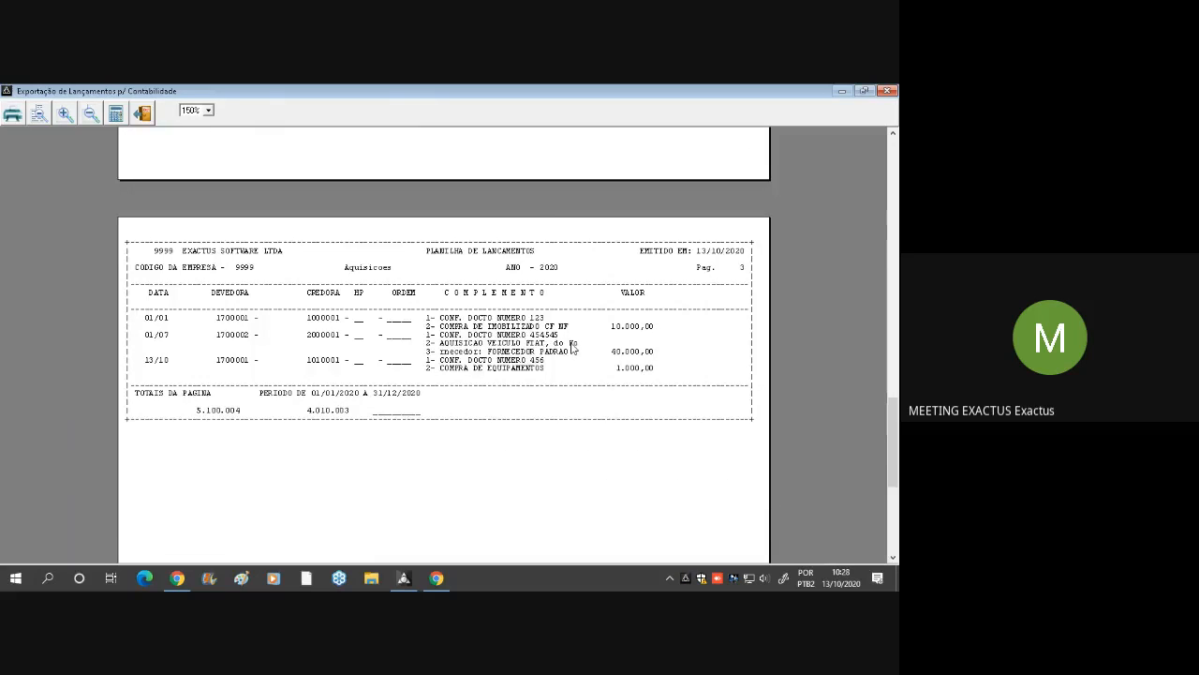
{"action": "scroll", "coordinate": [571, 348], "scroll_direction": "down", "scroll_amount": 5}
{"action": "scroll", "coordinate": [571, 347], "scroll_direction": "up", "scroll_amount": 5}
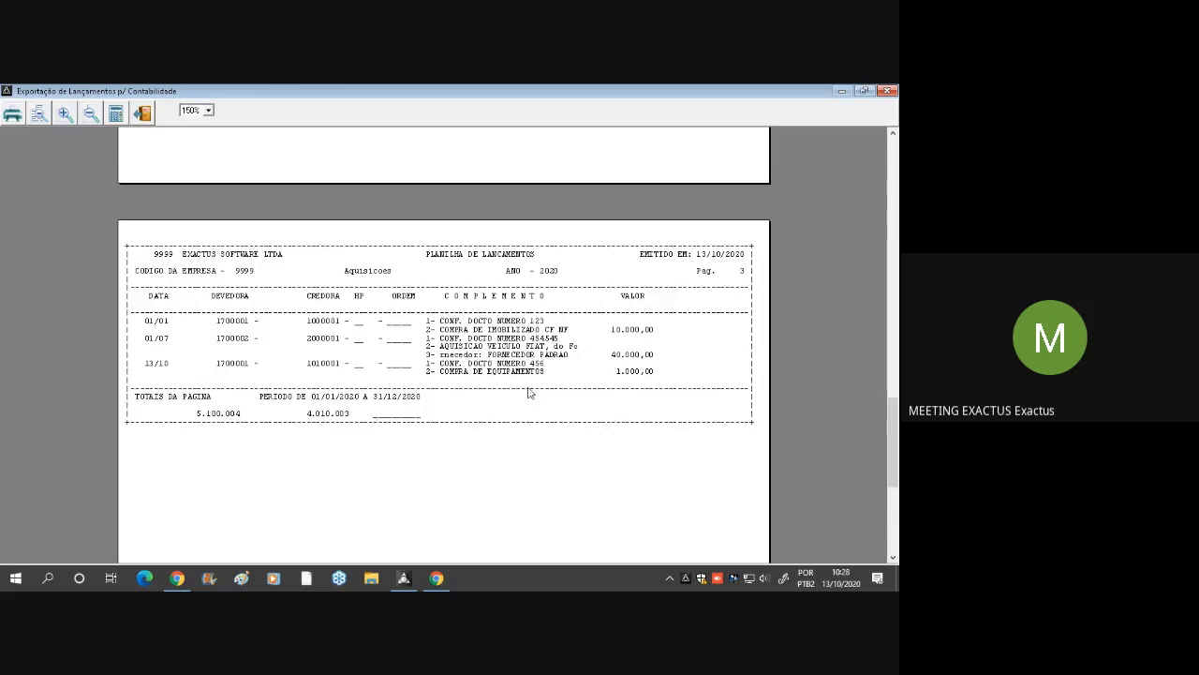
{"action": "scroll", "coordinate": [529, 392], "scroll_direction": "up", "scroll_amount": 8}
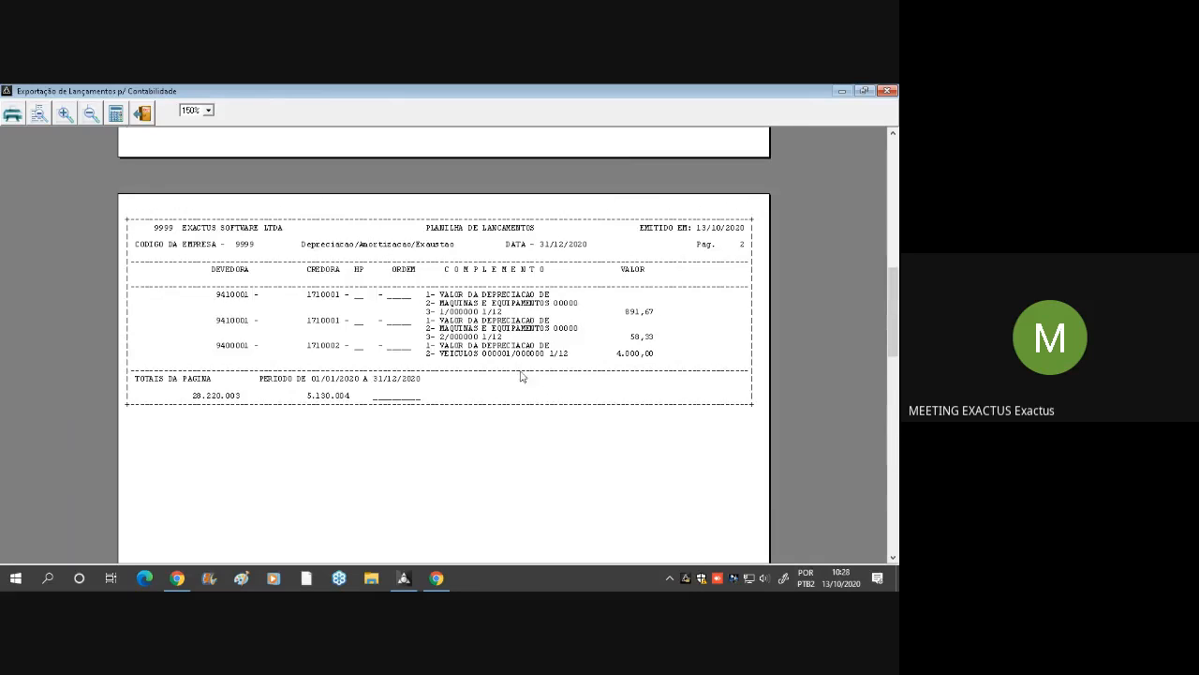
{"action": "double_click", "coordinate": [523, 299]}
{"action": "left_click", "coordinate": [633, 349]}
{"action": "double_click", "coordinate": [630, 355]}
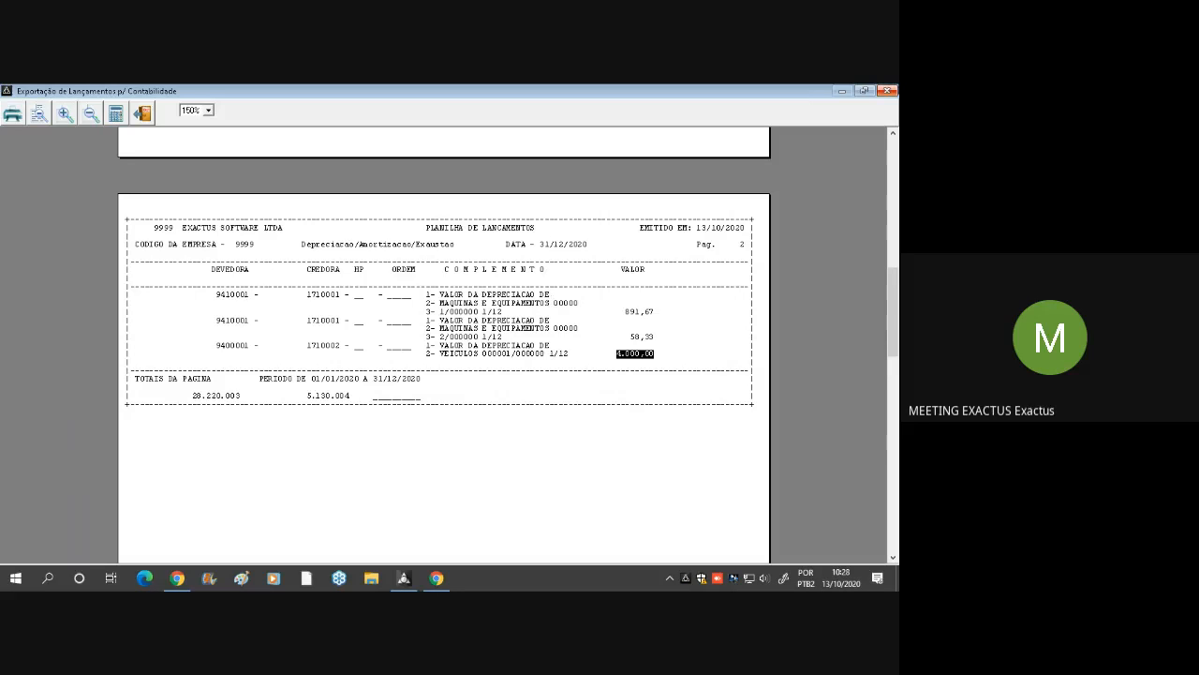
{"action": "left_click", "coordinate": [887, 91]}
Change the export's starting month to 12 Dezembro and generate the entries report for that month only
{"action": "left_click", "coordinate": [454, 319]}
{"action": "scroll", "coordinate": [424, 360], "scroll_direction": "up", "scroll_amount": 2}
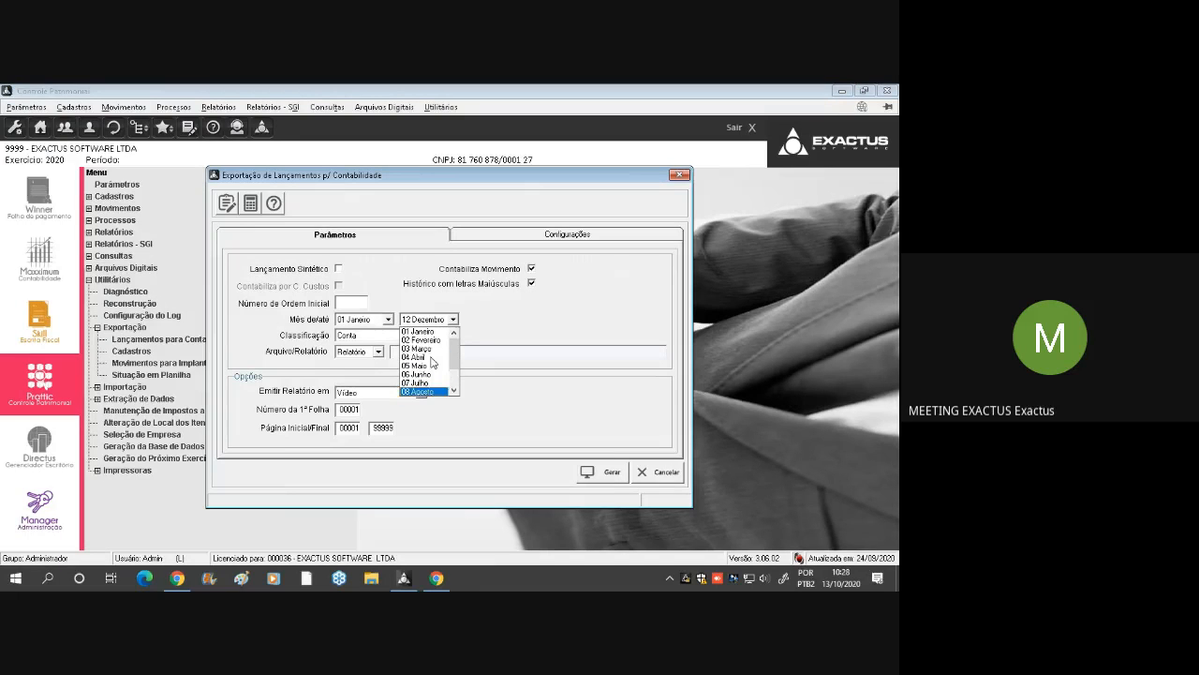
{"action": "left_click", "coordinate": [360, 320]}
{"action": "left_click", "coordinate": [361, 320]}
{"action": "scroll", "coordinate": [370, 370], "scroll_direction": "down", "scroll_amount": 2}
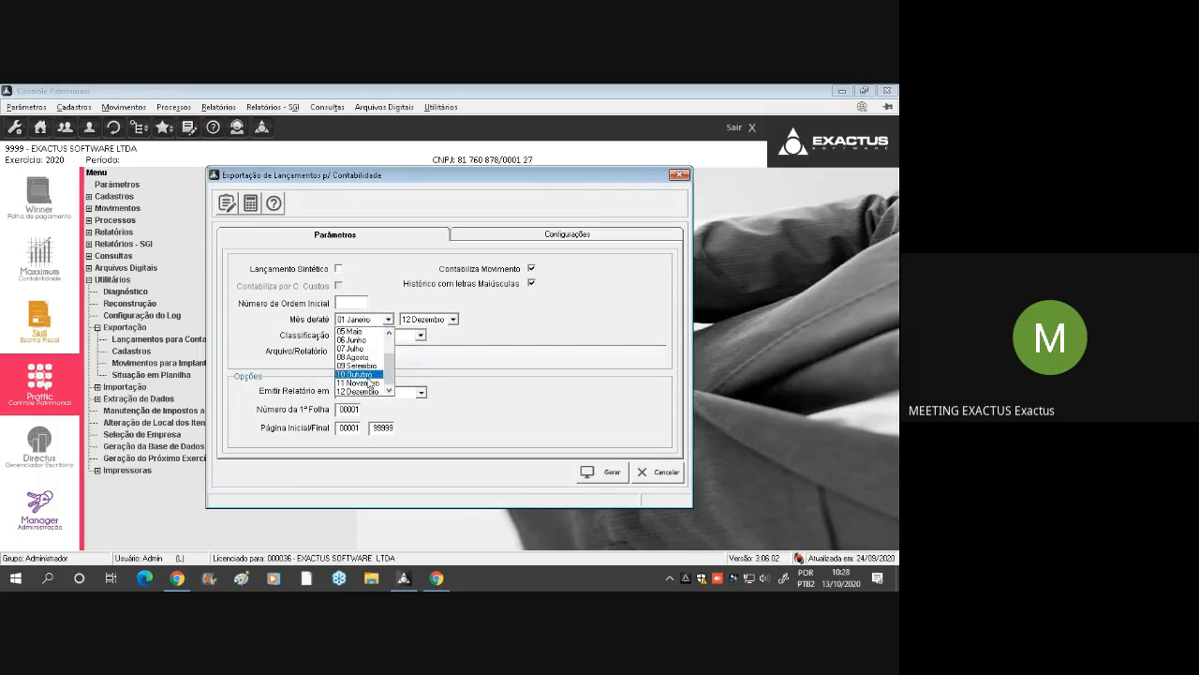
{"action": "left_click", "coordinate": [376, 383]}
{"action": "left_click", "coordinate": [609, 469]}
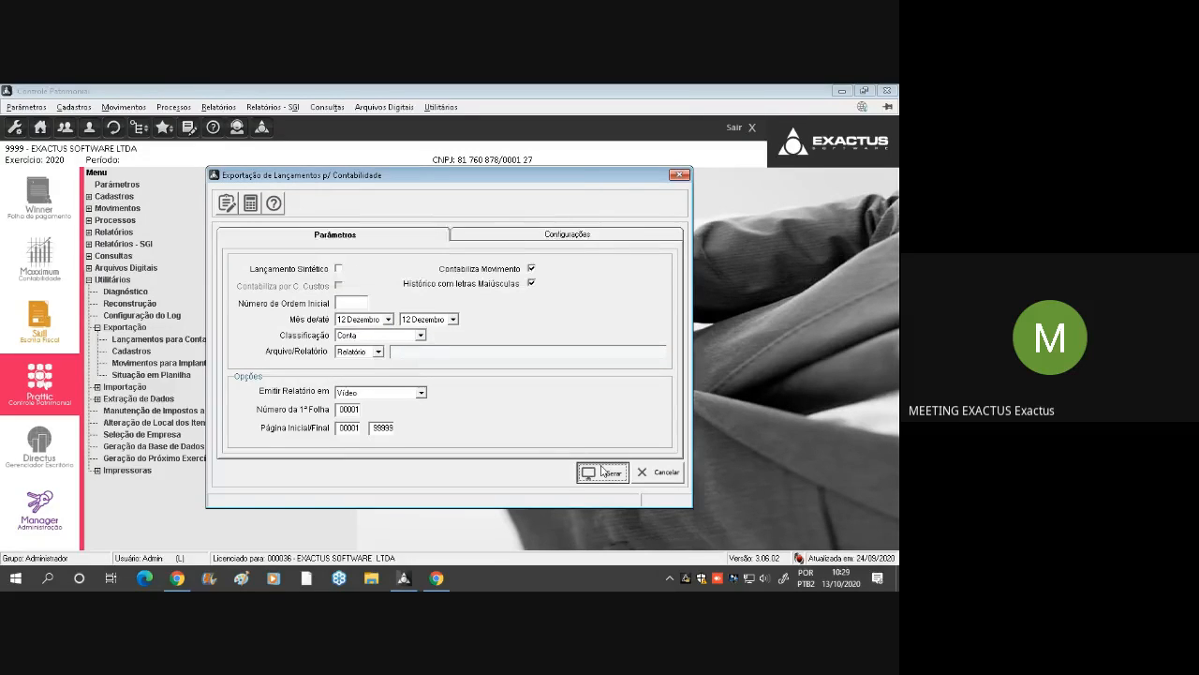
Examine the Veículos depreciation value in the December entries report, and close the report
{"action": "left_click", "coordinate": [646, 325]}
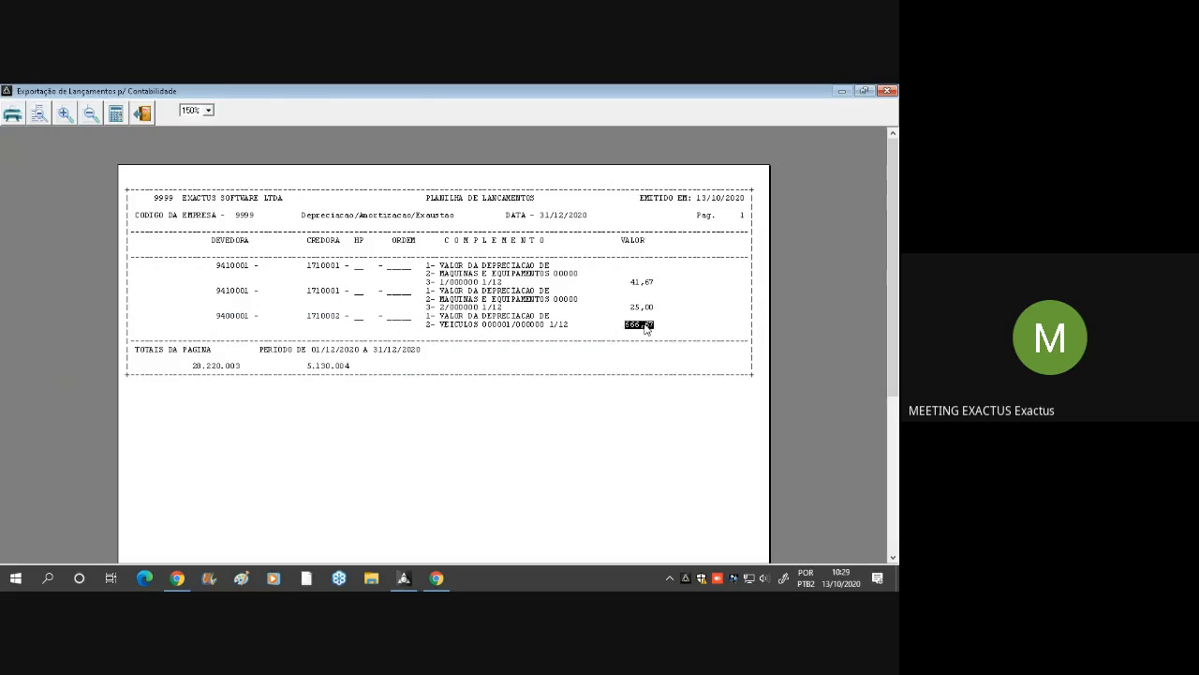
{"action": "left_click", "coordinate": [649, 329]}
{"action": "double_click", "coordinate": [632, 325]}
{"action": "left_click", "coordinate": [685, 377]}
{"action": "left_click", "coordinate": [886, 91]}
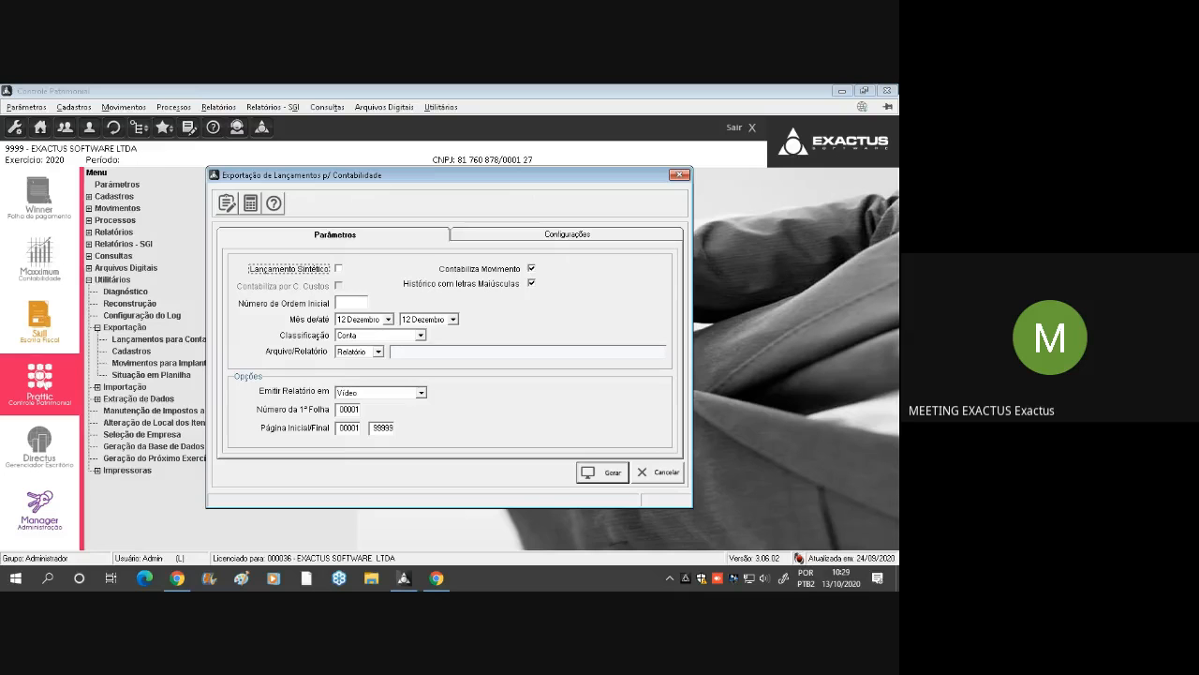
Set the export's starting month back to 01 Janeiro and generate the full-year entries report
{"action": "left_click", "coordinate": [388, 320]}
{"action": "scroll", "coordinate": [379, 332], "scroll_direction": "up", "scroll_amount": 2}
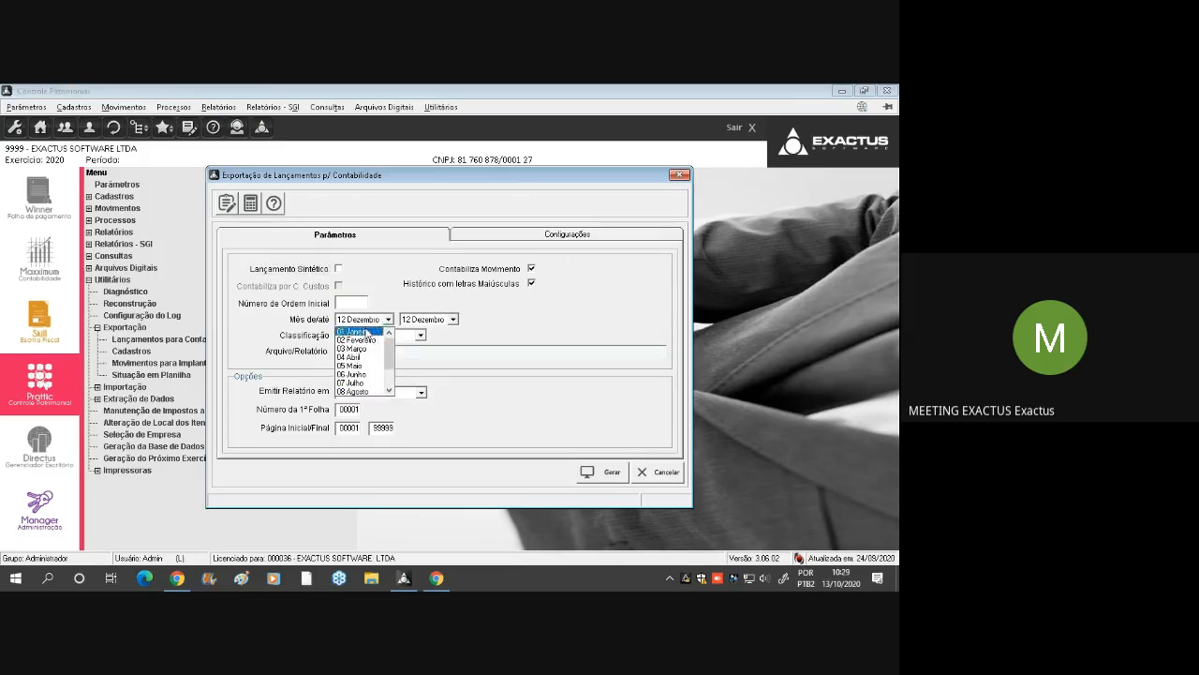
{"action": "left_click", "coordinate": [371, 330]}
{"action": "left_click", "coordinate": [608, 479]}
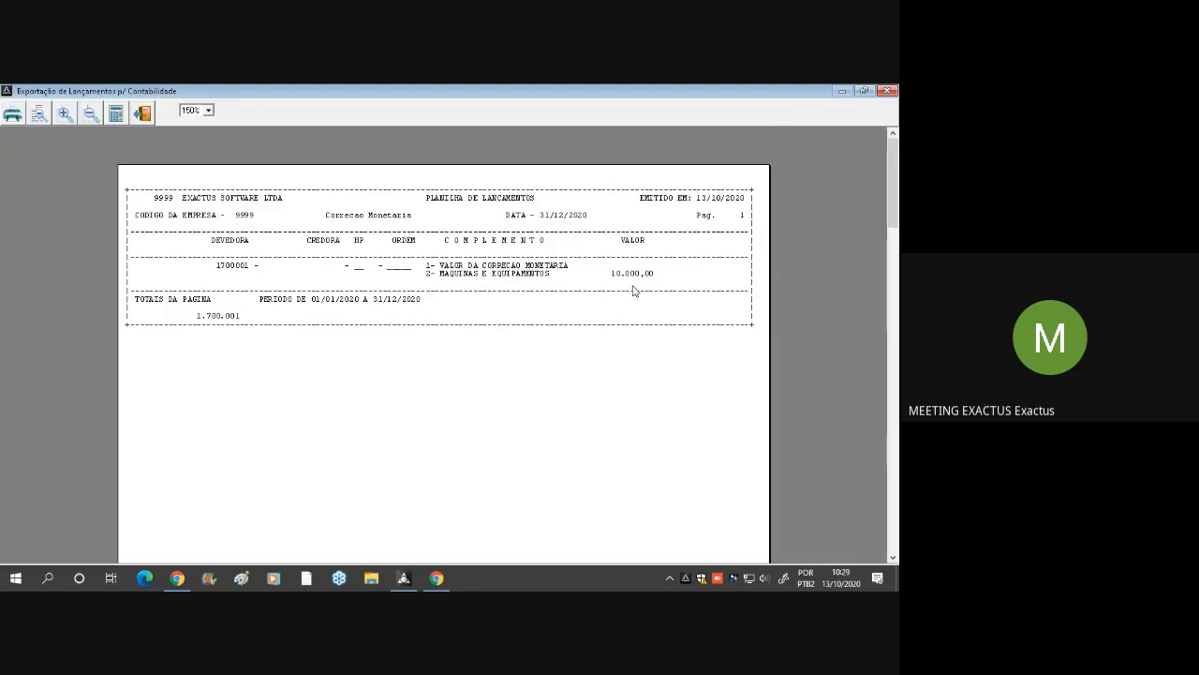
Review the debit and credit accounts on the depreciation page and the Aquisições page, and close the report and the export dialog
{"action": "scroll", "coordinate": [633, 291], "scroll_direction": "down", "scroll_amount": 10}
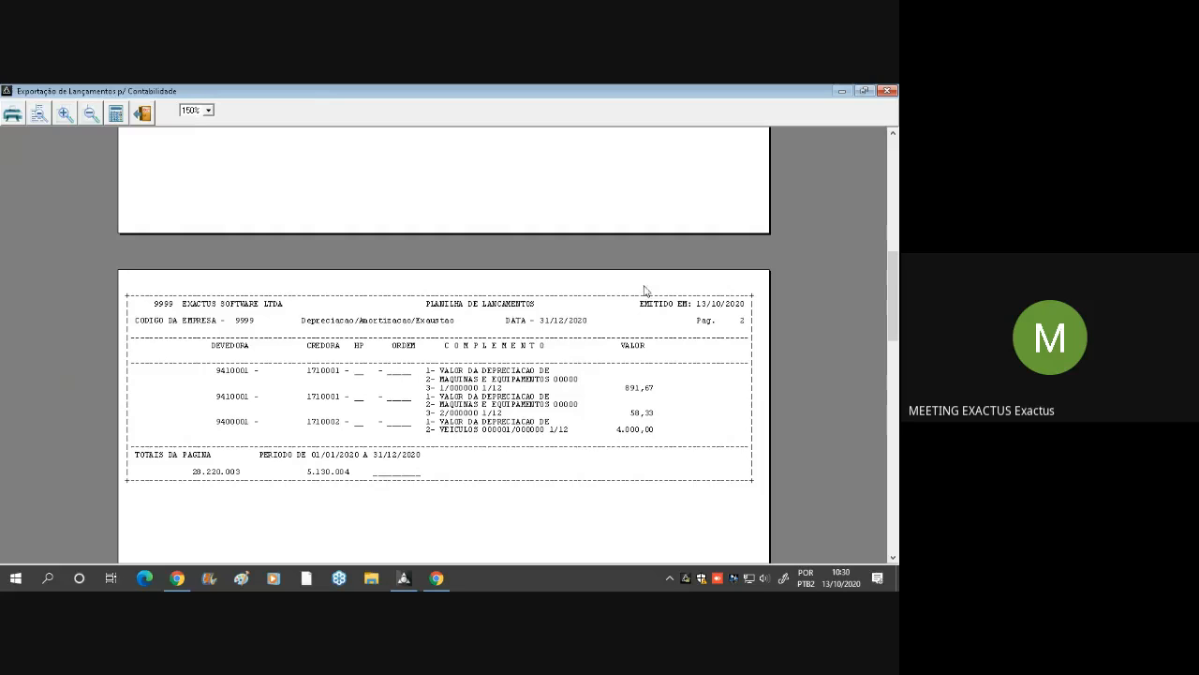
{"action": "left_click", "coordinate": [231, 373]}
{"action": "left_click", "coordinate": [326, 374]}
{"action": "scroll", "coordinate": [506, 361], "scroll_direction": "down", "scroll_amount": 10}
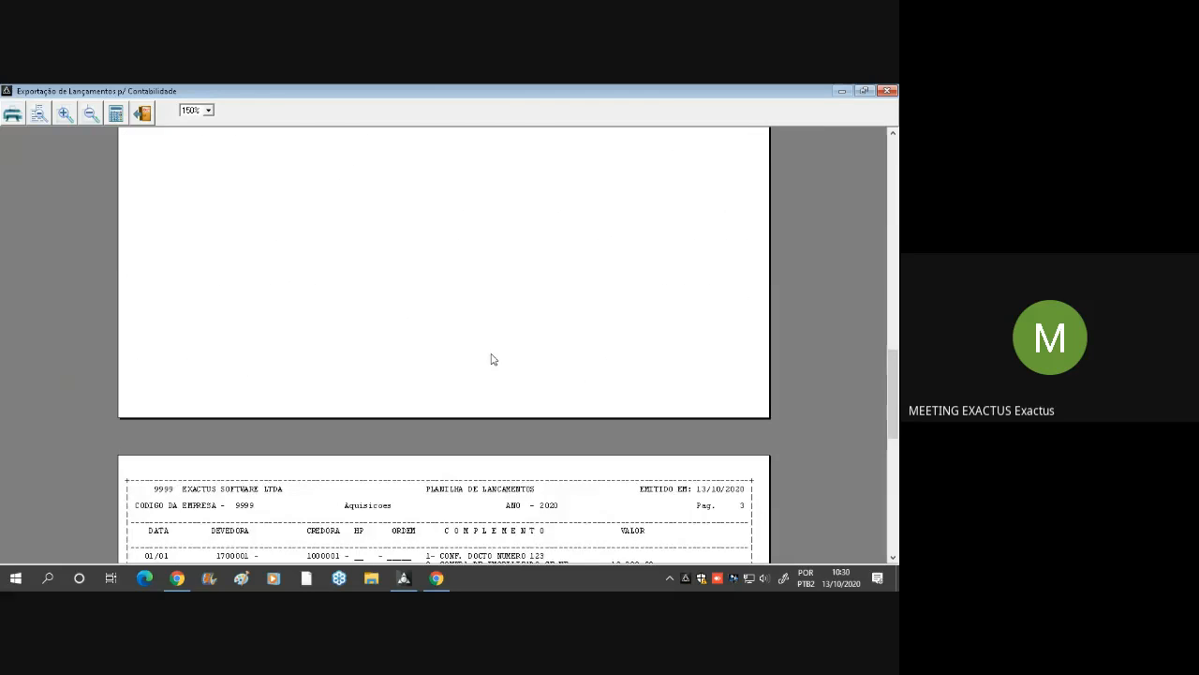
{"action": "scroll", "coordinate": [494, 359], "scroll_direction": "down", "scroll_amount": 3}
{"action": "left_click", "coordinate": [887, 91]}
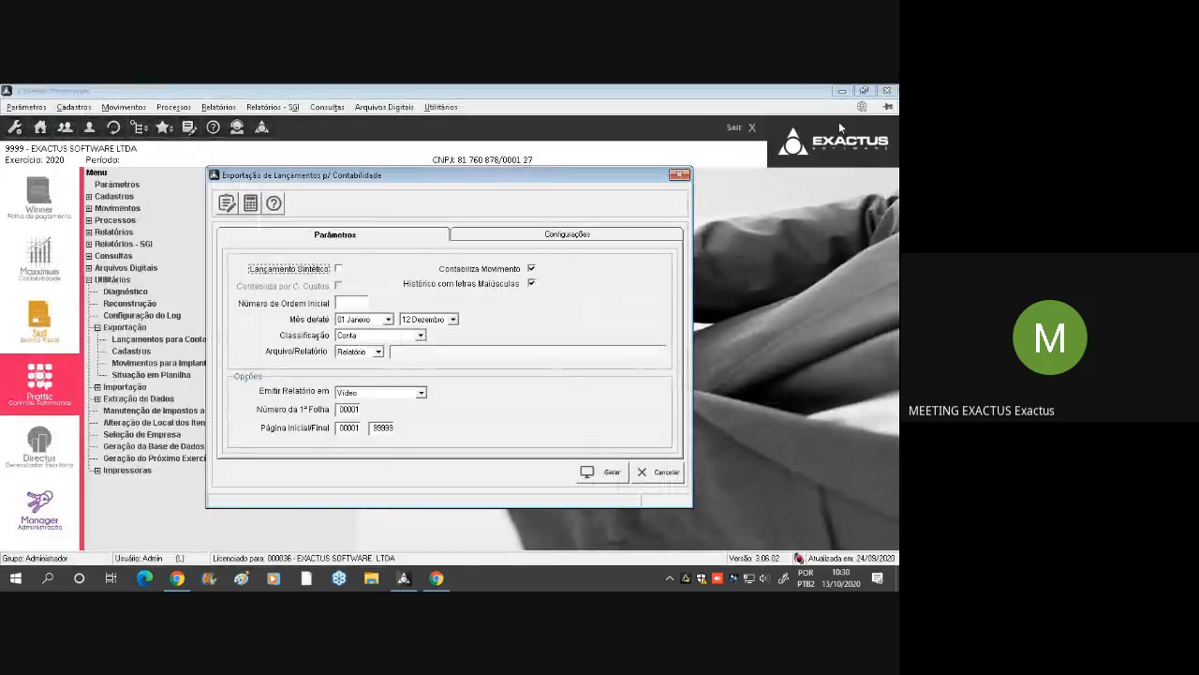
{"action": "left_click", "coordinate": [638, 474]}
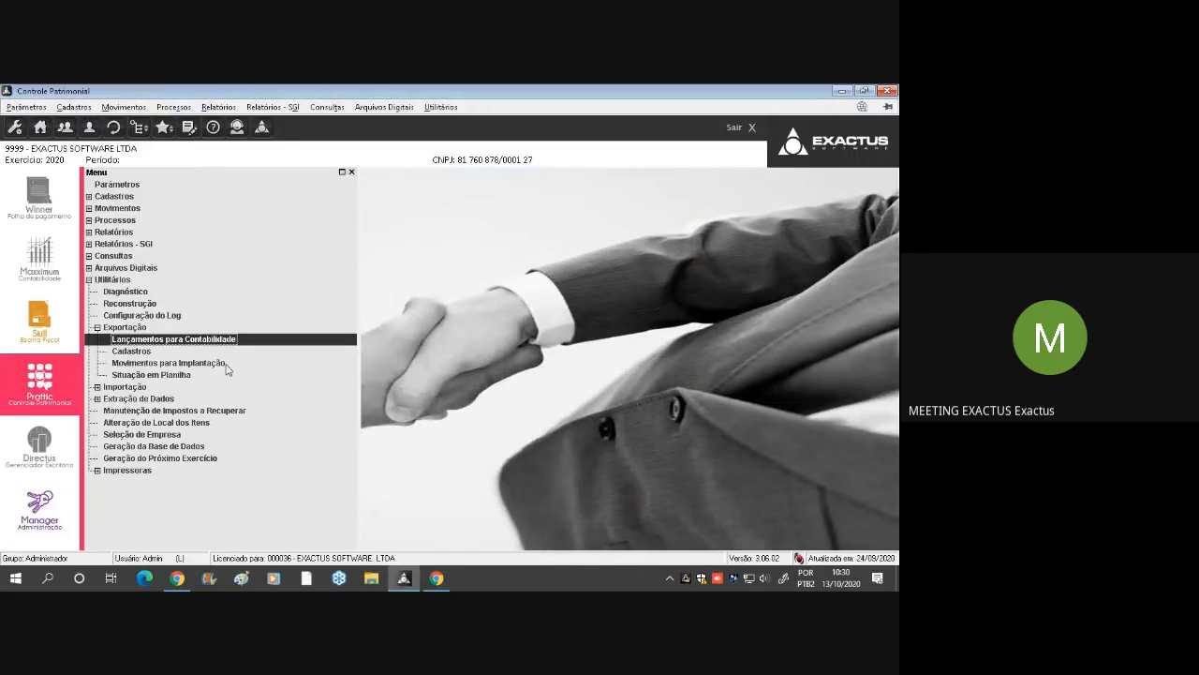
Run the Situação em Planilha export for 12 Dezembro to C:\EXAWIN\CT01\999920\999920ITENS.CSV
{"action": "double_click", "coordinate": [206, 375]}
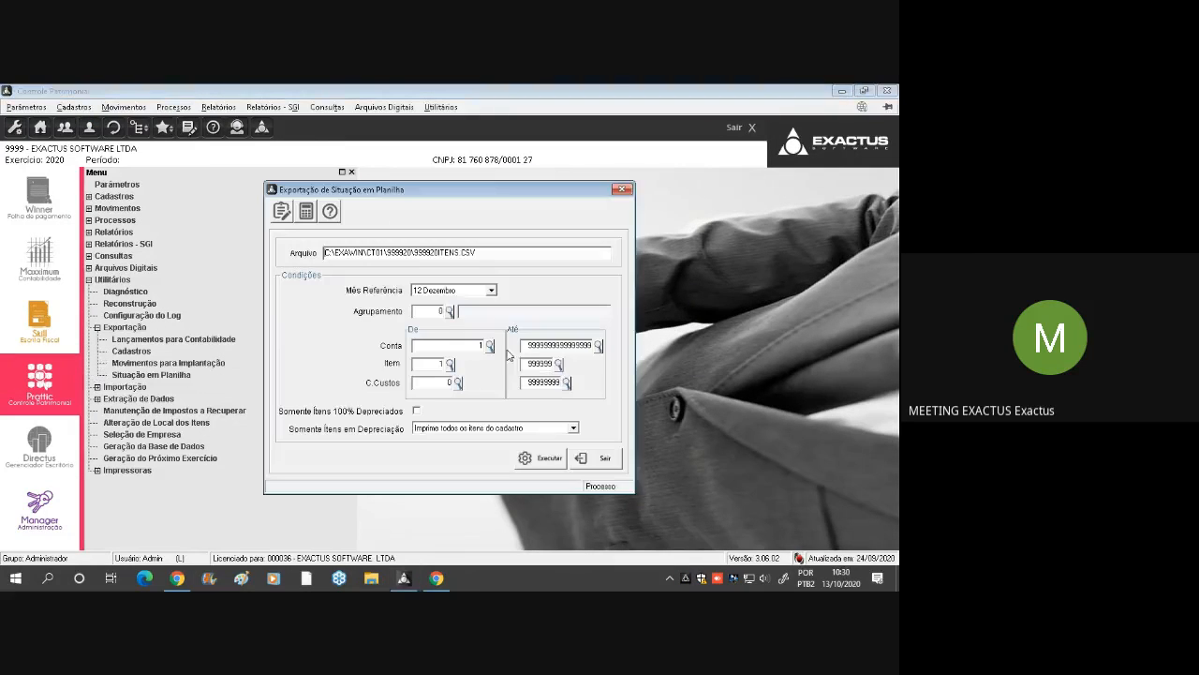
{"action": "left_click", "coordinate": [524, 464]}
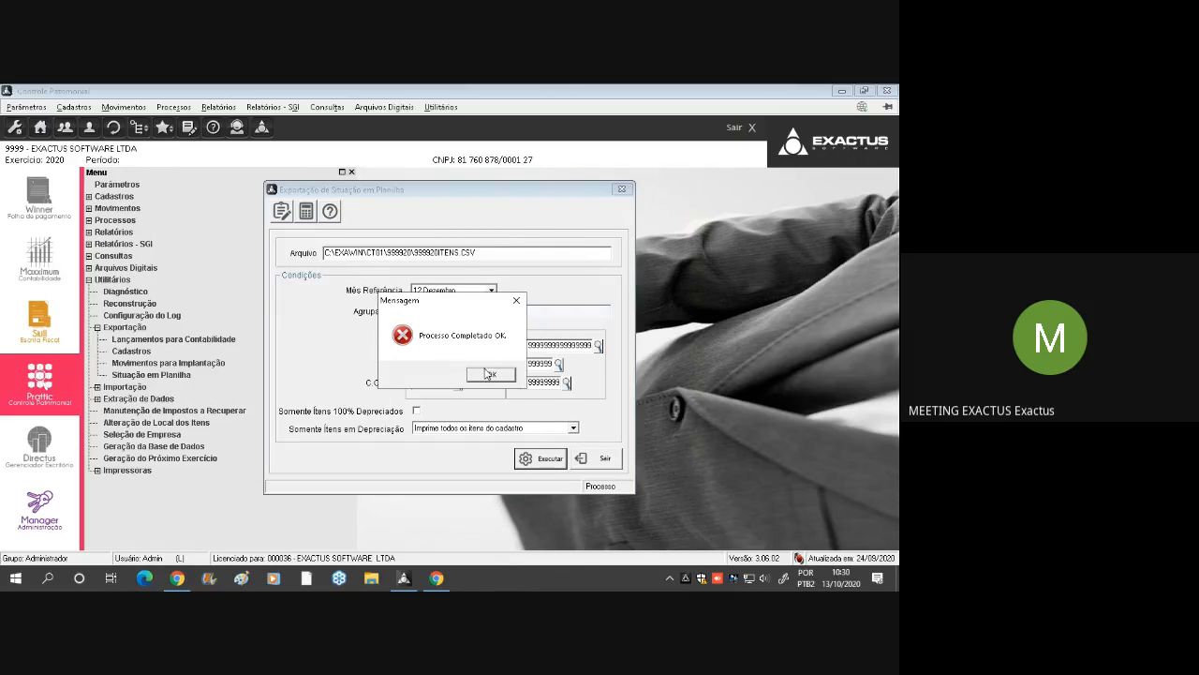
{"action": "left_click", "coordinate": [485, 375]}
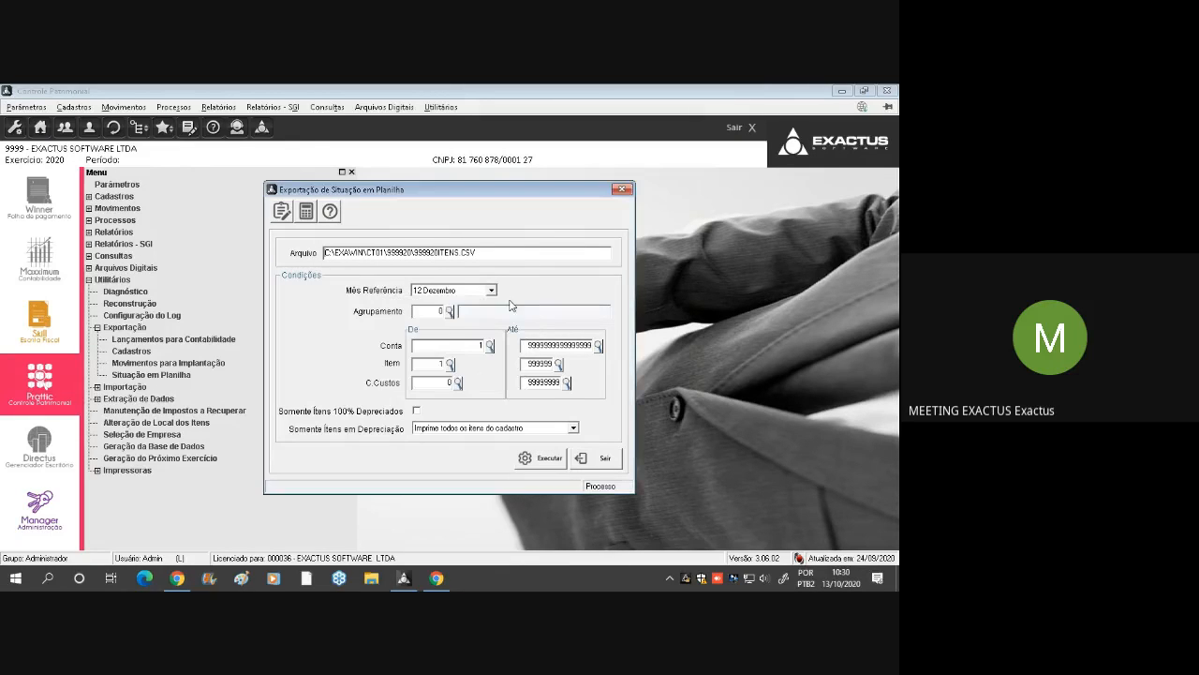
Copy the exported file's path and use it in a Windows search to open 999920ITENS.CSV in Excel
{"action": "left_click_drag", "start_coordinate": [464, 253], "coordinate": [311, 257]}
{"action": "key", "text": "ctrl+c"}
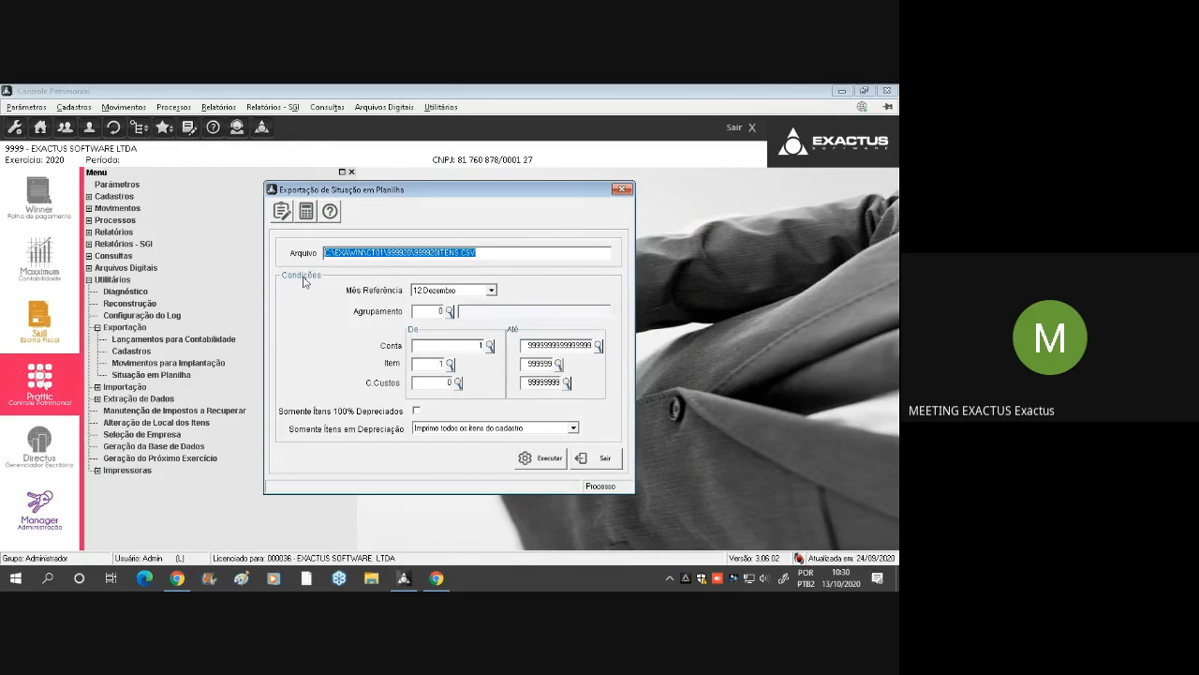
{"action": "left_click", "coordinate": [15, 578]}
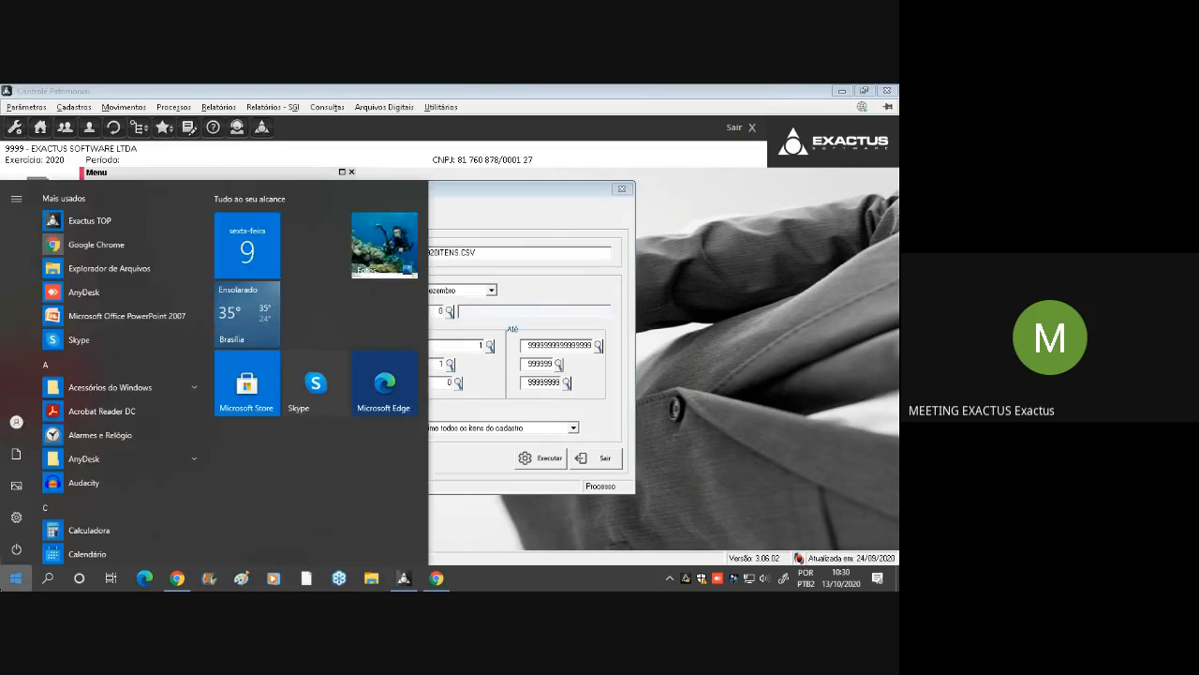
{"action": "key", "text": "ctrl+v"}
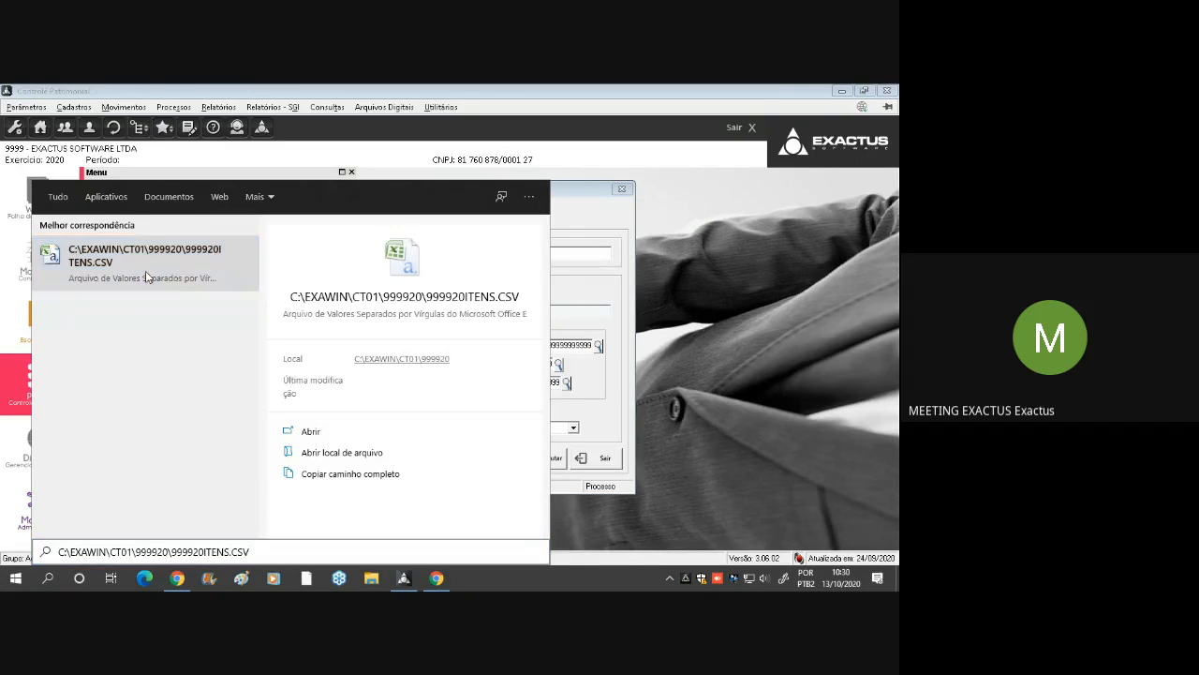
{"action": "left_click", "coordinate": [145, 271]}
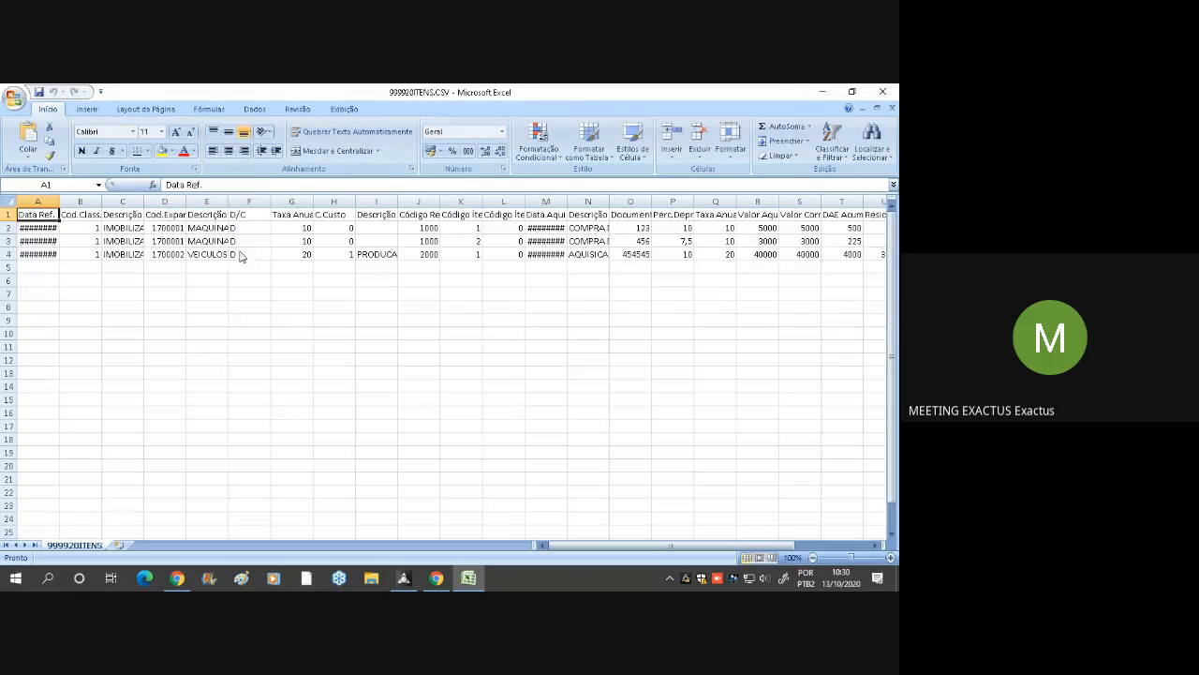
Autofit the Data Aquisição and Data Ref. columns so that their dates can be read in full
{"action": "left_click", "coordinate": [552, 214]}
{"action": "double_click", "coordinate": [567, 201]}
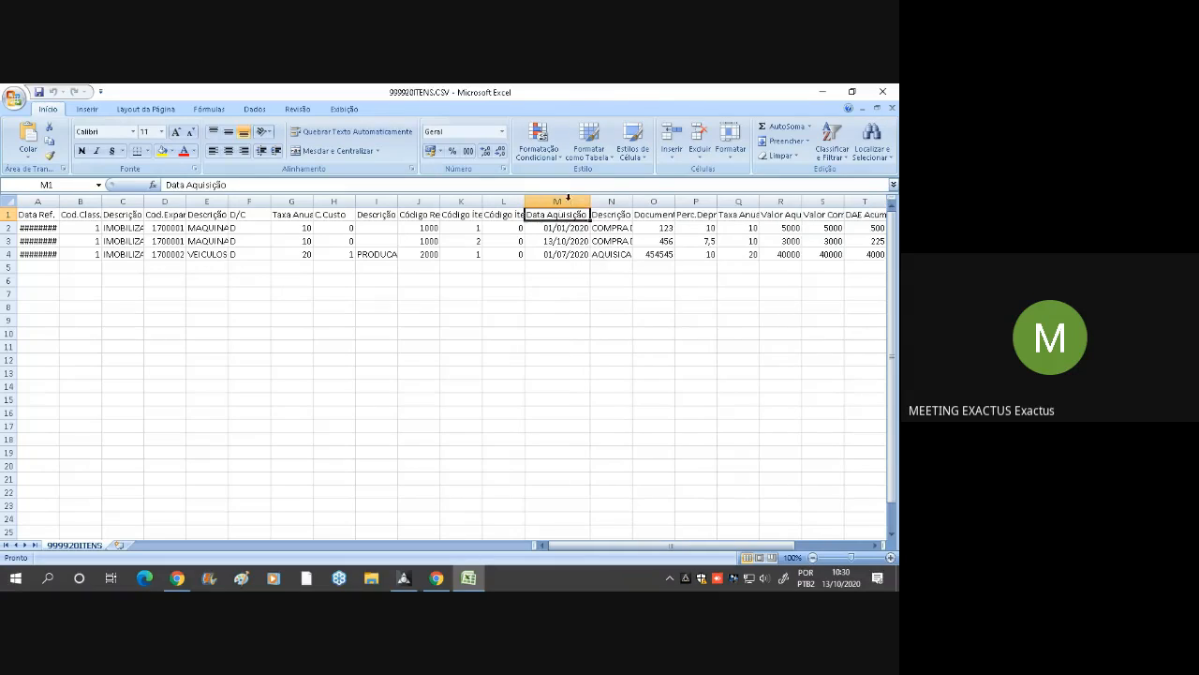
{"action": "left_click", "coordinate": [47, 201]}
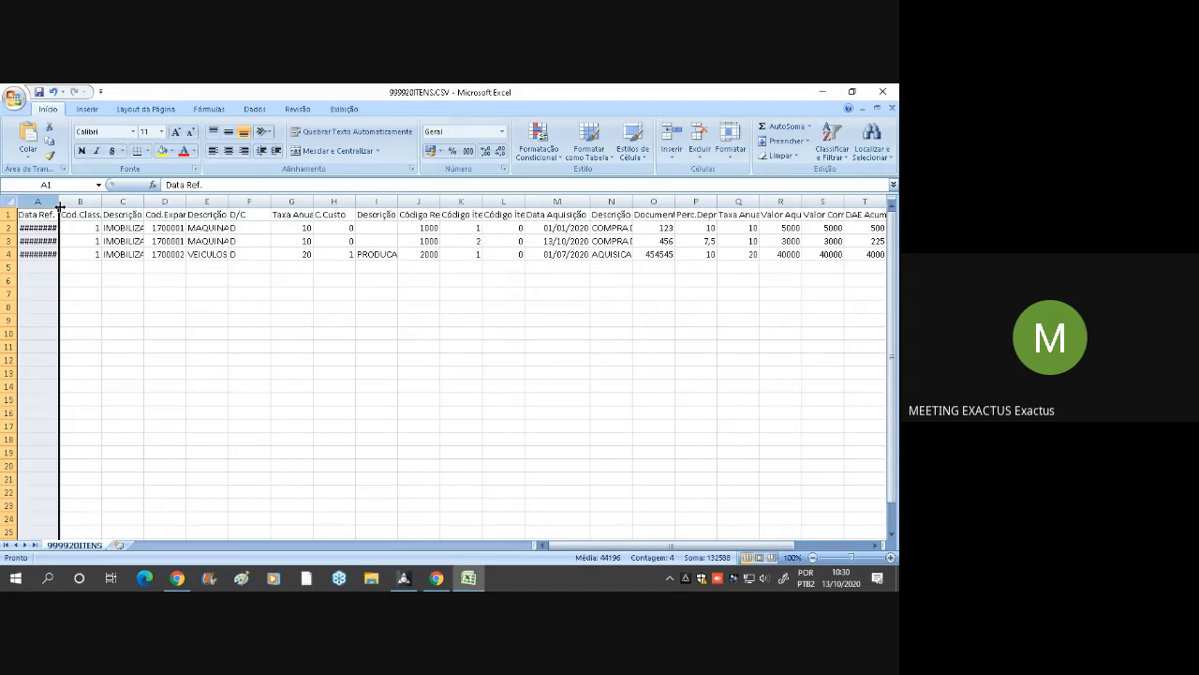
{"action": "double_click", "coordinate": [55, 199]}
{"action": "left_click", "coordinate": [183, 293]}
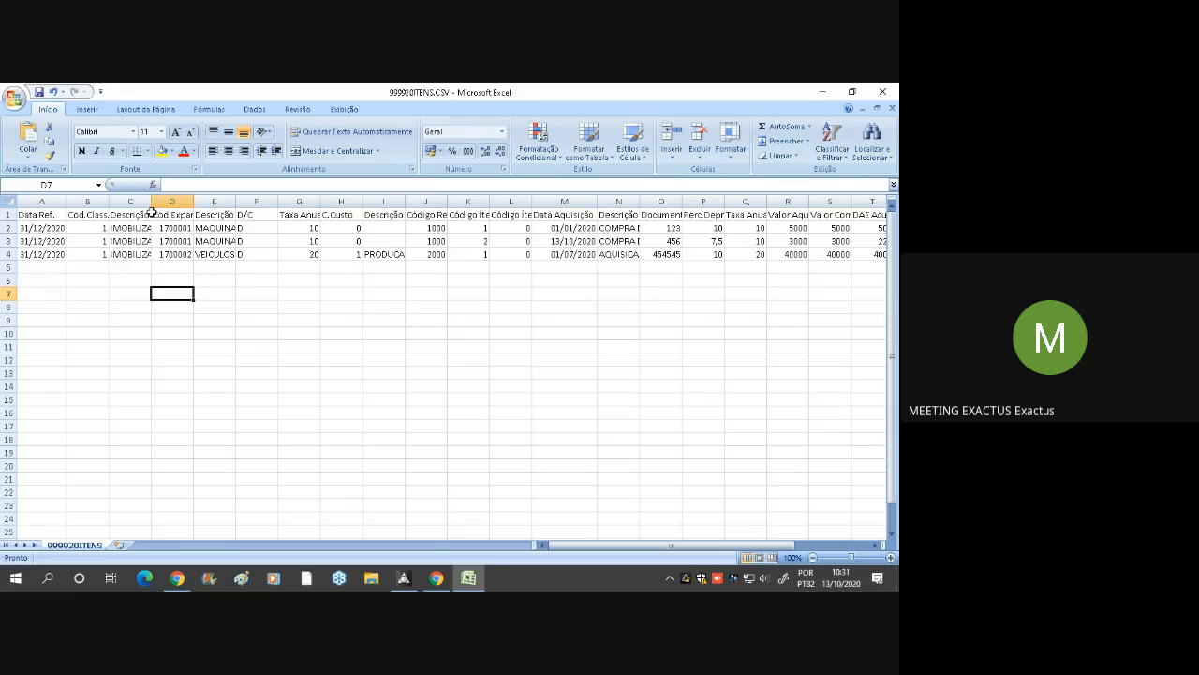
Examine the exported item columns of 999920ITENS.CSV from Data Ref. across to Número Série, and return to the sheet's start
{"action": "key", "text": "Right"}
{"action": "key", "text": "Right"}
{"action": "key", "text": "Right"}
{"action": "key", "text": "Right"}
{"action": "key", "text": "Right"}
{"action": "key", "text": "Right"}
{"action": "key", "text": "Right"}
{"action": "key", "text": "Right"}
{"action": "key", "text": "Right"}
{"action": "key", "text": "Right"}
{"action": "key", "text": "Right"}
{"action": "key", "text": "Right"}
{"action": "key", "text": "Right"}
{"action": "key", "text": "Right"}
{"action": "key", "text": "Right"}
{"action": "key", "text": "Right"}
{"action": "key", "text": "Right"}
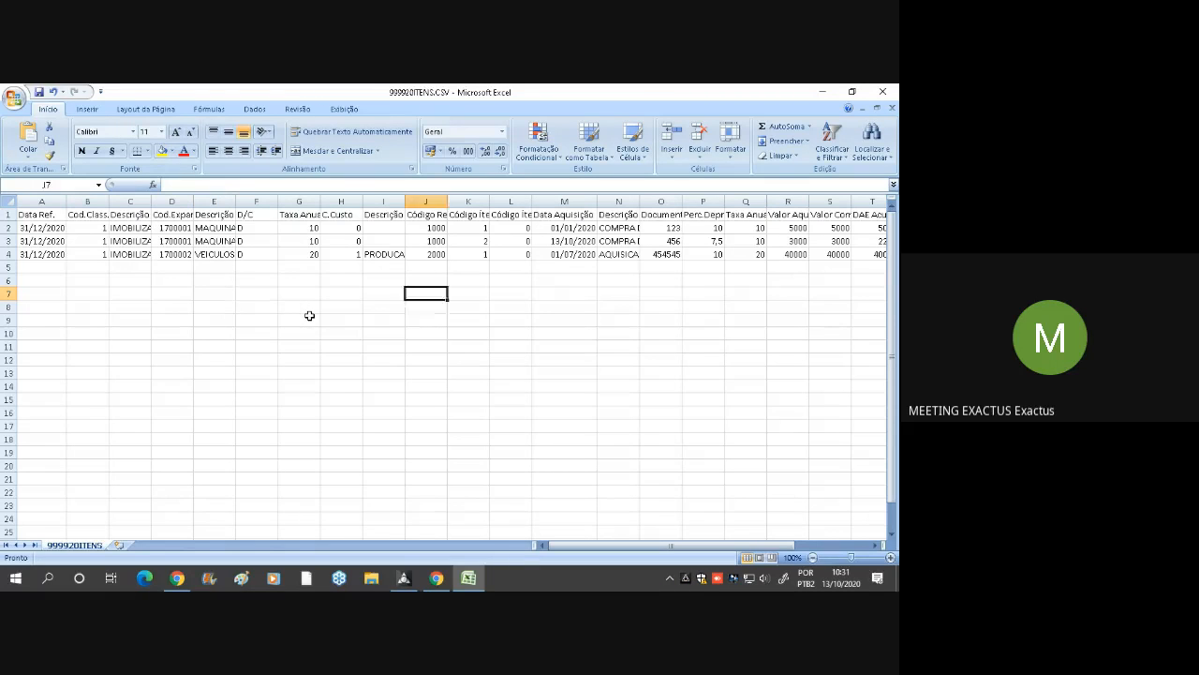
{"action": "key", "text": "Right"}
{"action": "key", "text": "Right"}
{"action": "key", "text": "Right"}
{"action": "key", "text": "Right"}
{"action": "key", "text": "Right"}
{"action": "key", "text": "Right"}
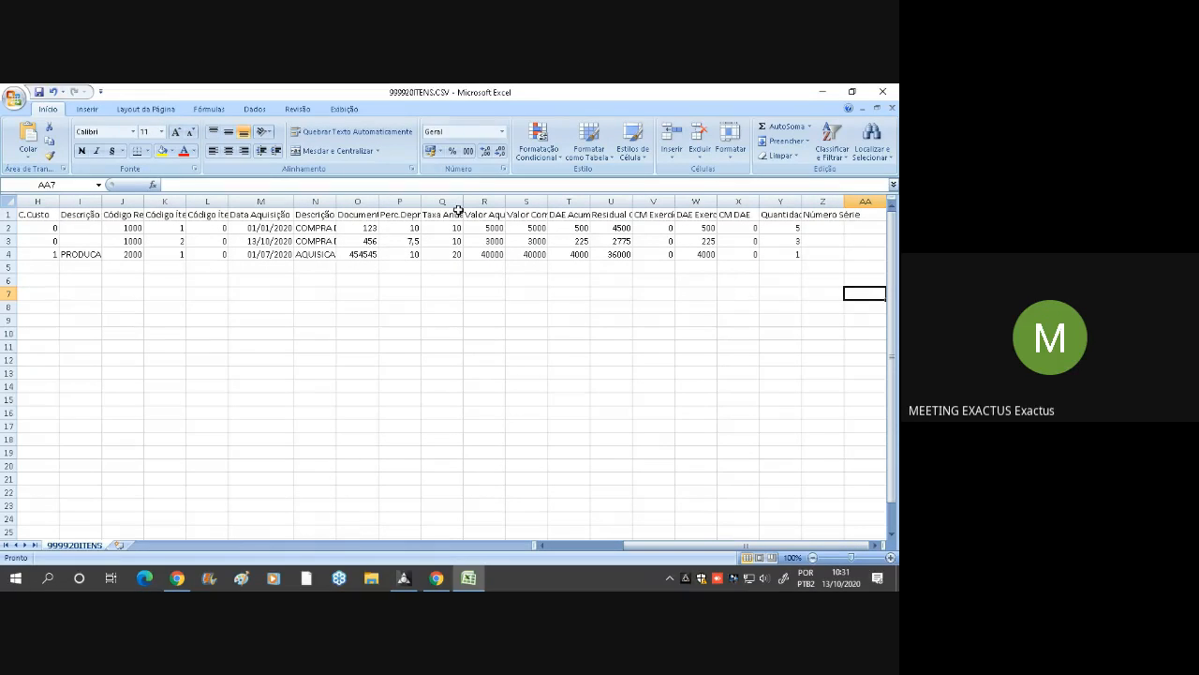
{"action": "left_click", "coordinate": [585, 401]}
{"action": "left_click", "coordinate": [356, 356]}
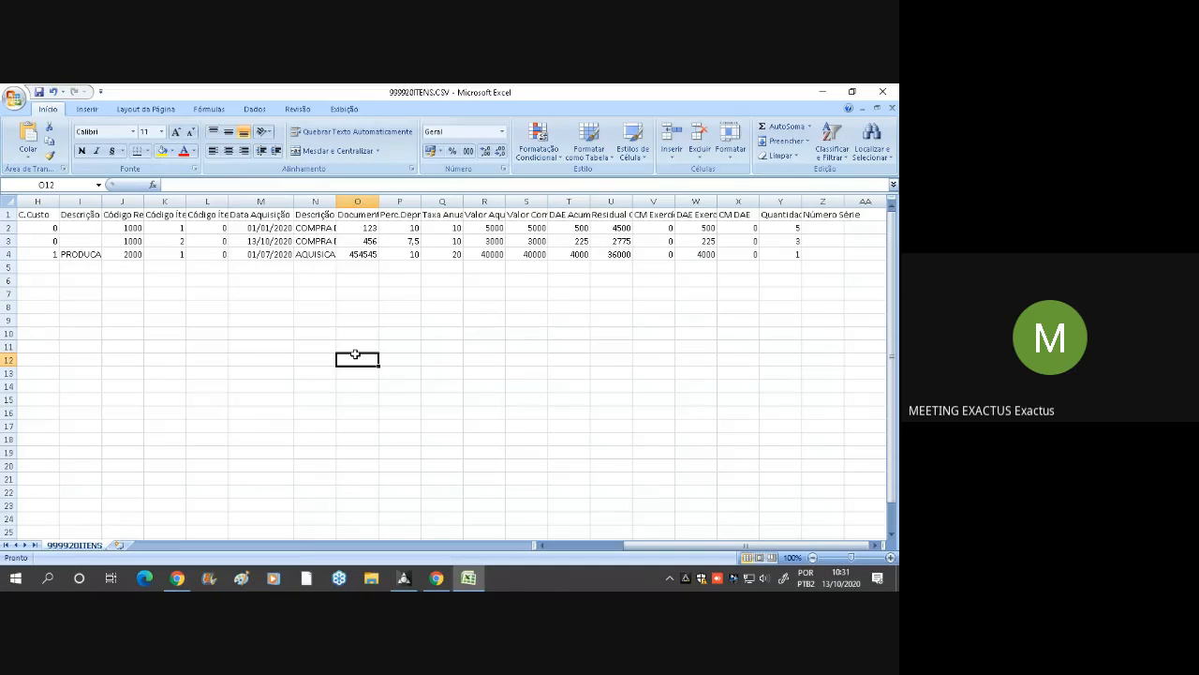
{"action": "key", "text": "ctrl+Home"}
{"action": "left_click", "coordinate": [355, 356]}
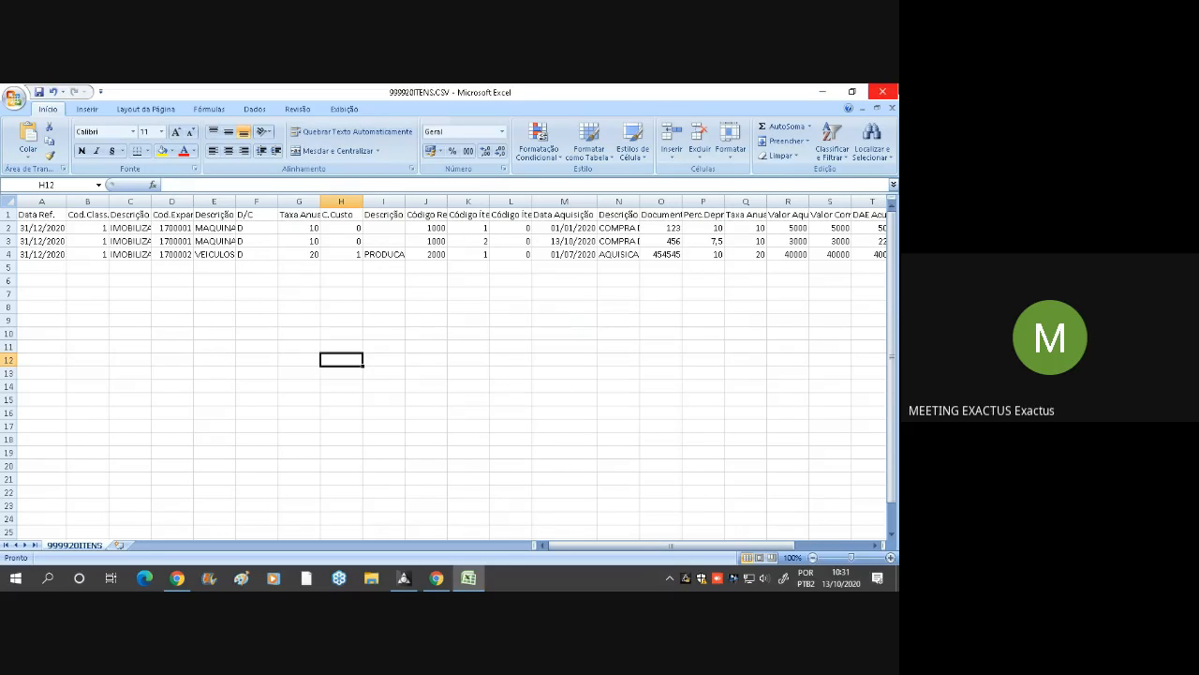
Close the 999920ITENS.CSV spreadsheet and the Situação em Planilha export dialog in Controle Patrimonial
{"action": "left_click", "coordinate": [883, 90]}
{"action": "left_click", "coordinate": [452, 365]}
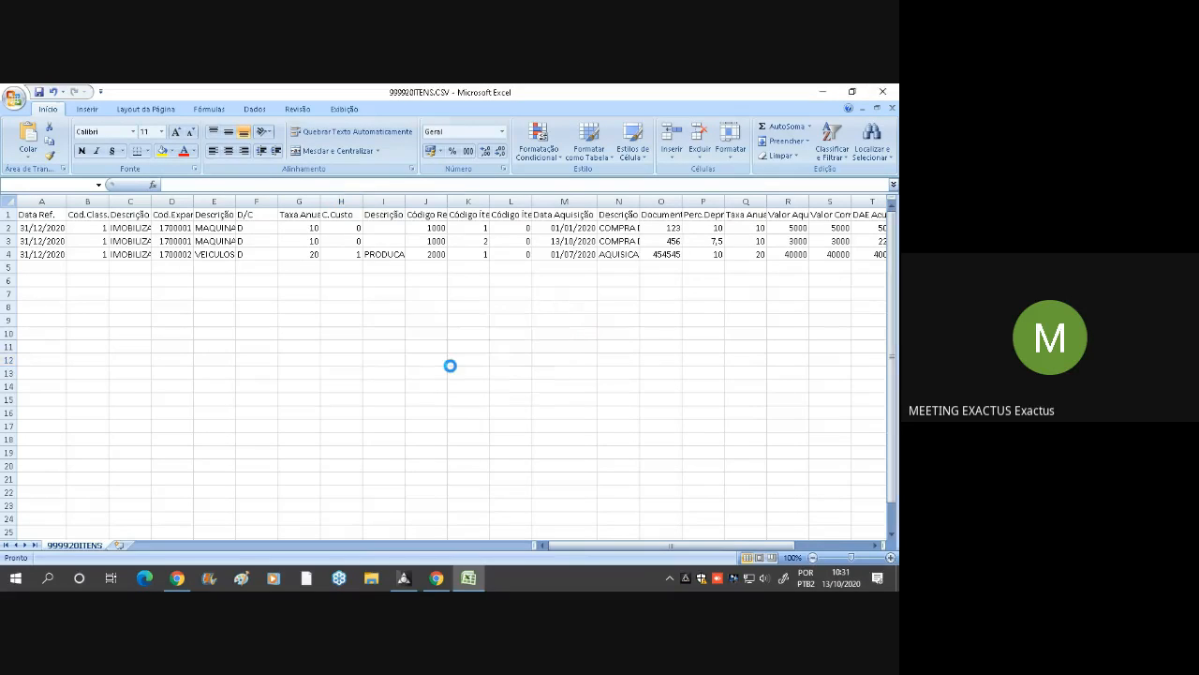
{"action": "left_click", "coordinate": [589, 460]}
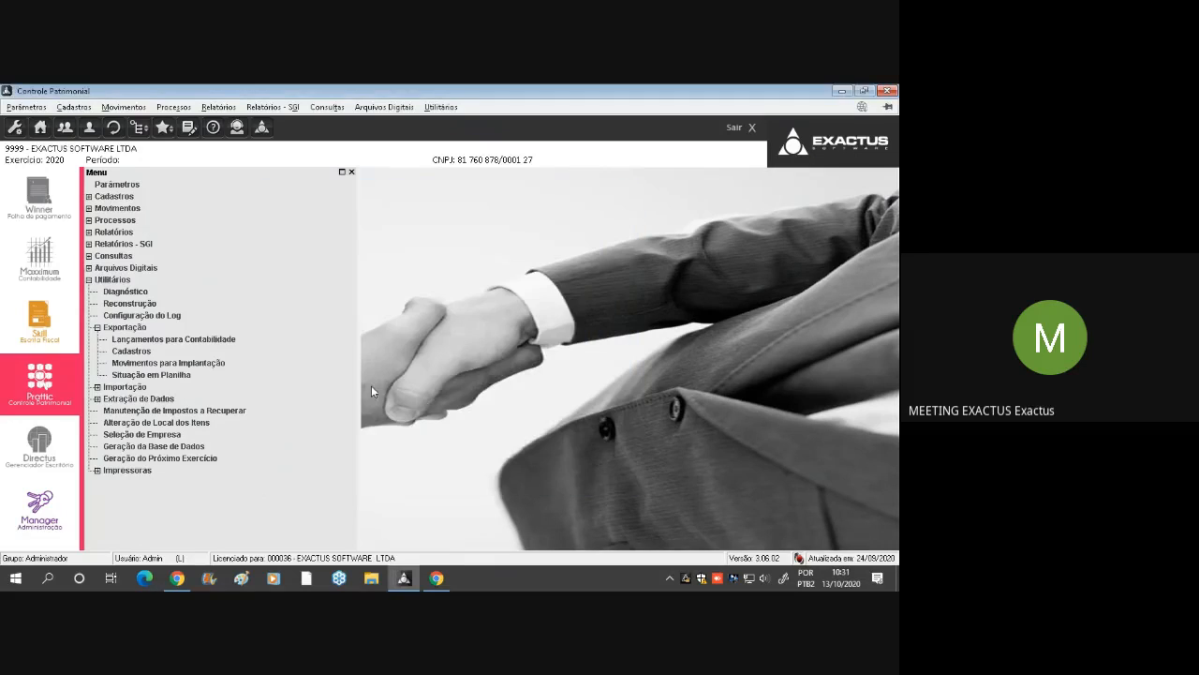
Under Utilitários, try to open Manutenção de Impostos a Recuperar and highlight Alteração de Local dos Itens
{"action": "double_click", "coordinate": [112, 328]}
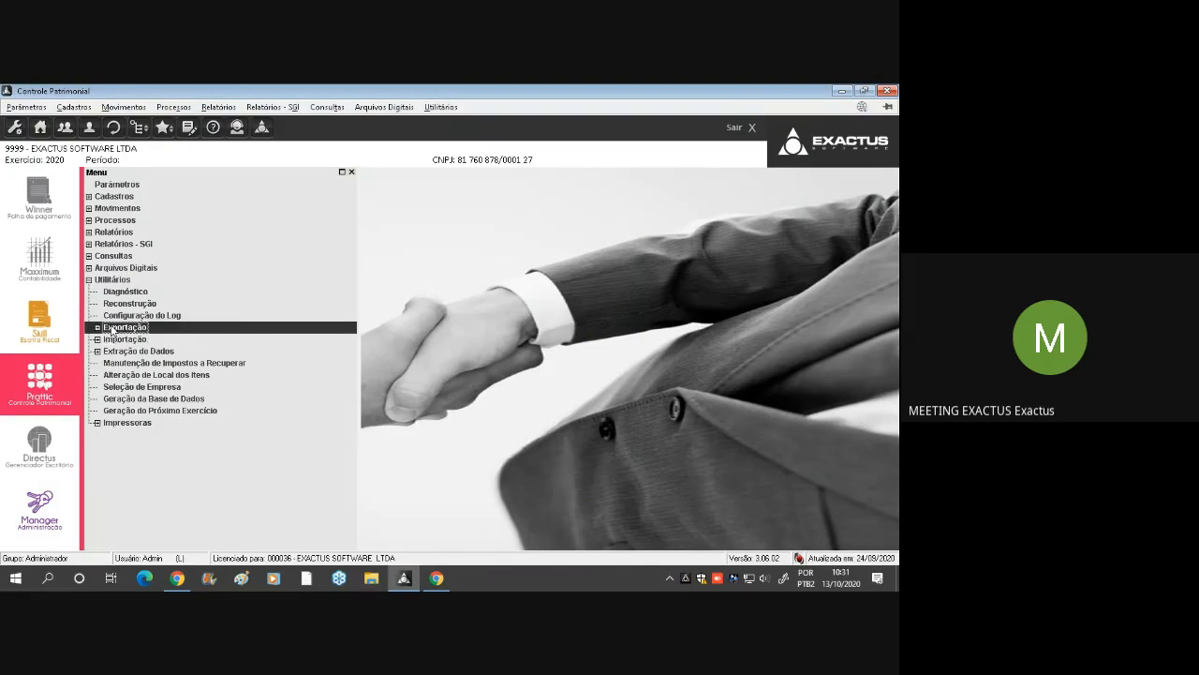
{"action": "left_click", "coordinate": [231, 369]}
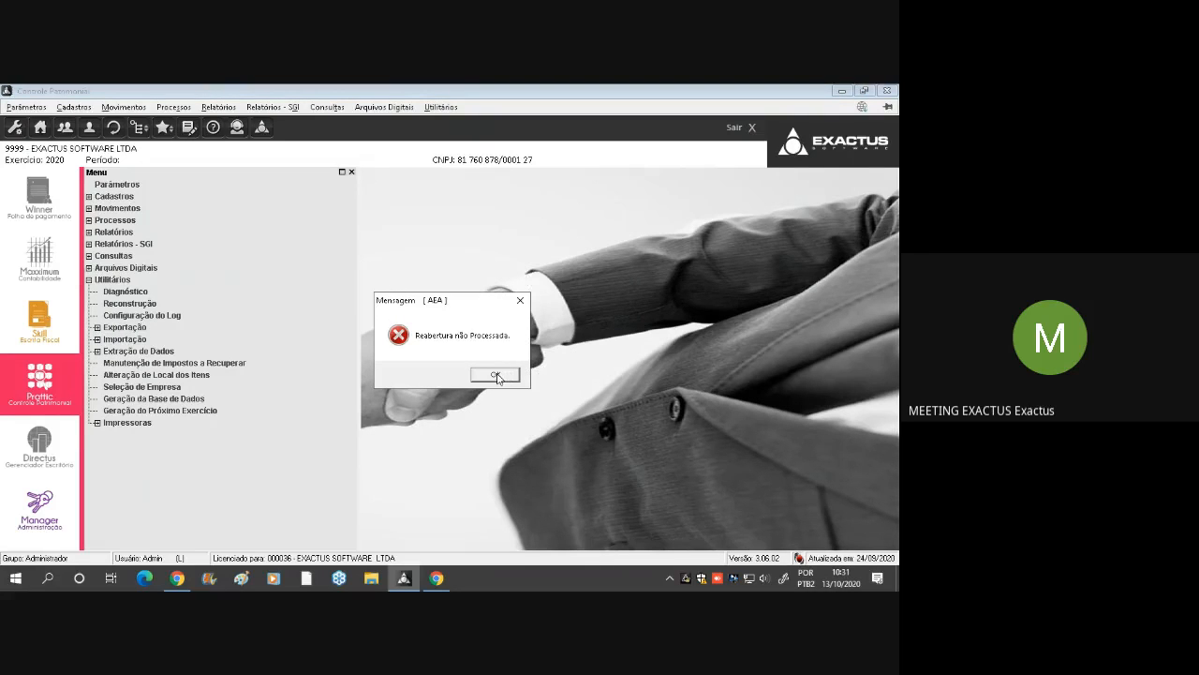
{"action": "left_click", "coordinate": [495, 376]}
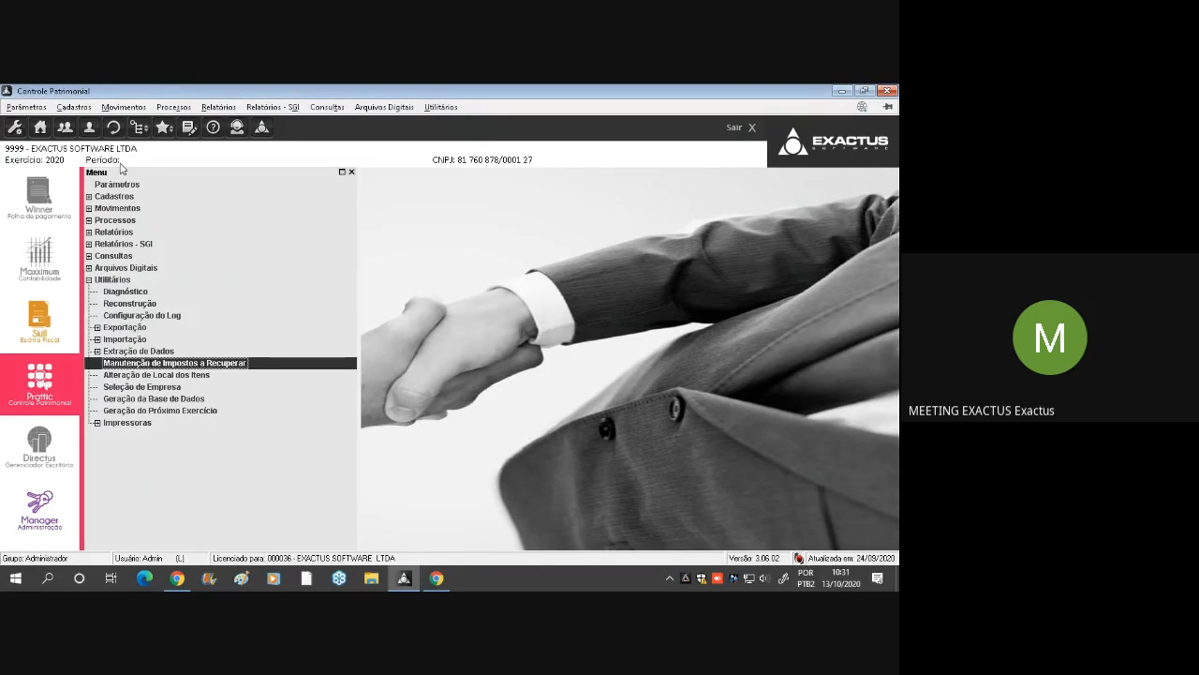
{"action": "left_click", "coordinate": [199, 376]}
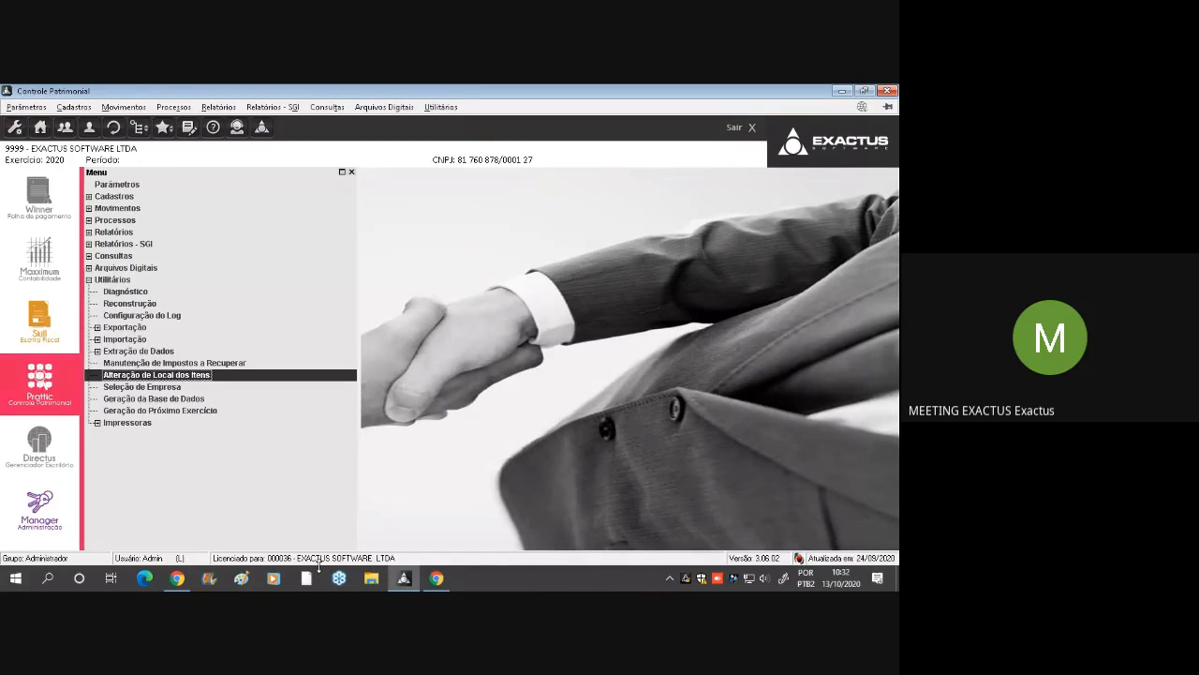
Expand Importação under Utilitários and highlight its Fornecedores - Escrita Fiscal option
{"action": "double_click", "coordinate": [155, 354]}
{"action": "double_click", "coordinate": [157, 348]}
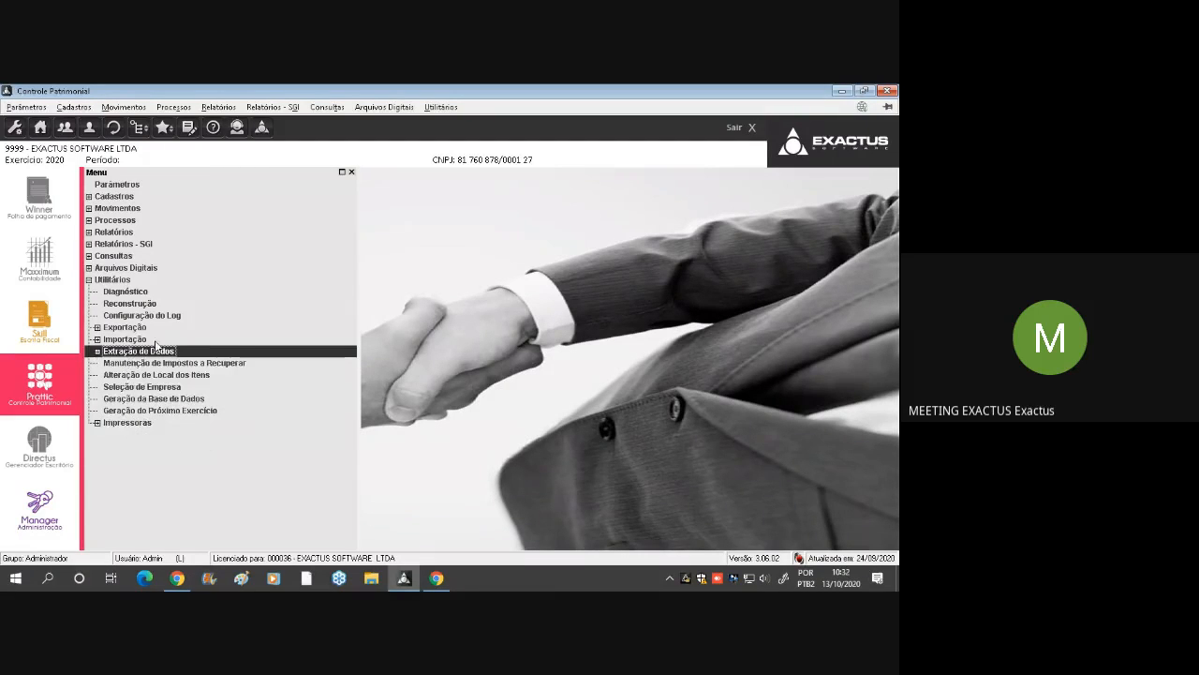
{"action": "double_click", "coordinate": [140, 340]}
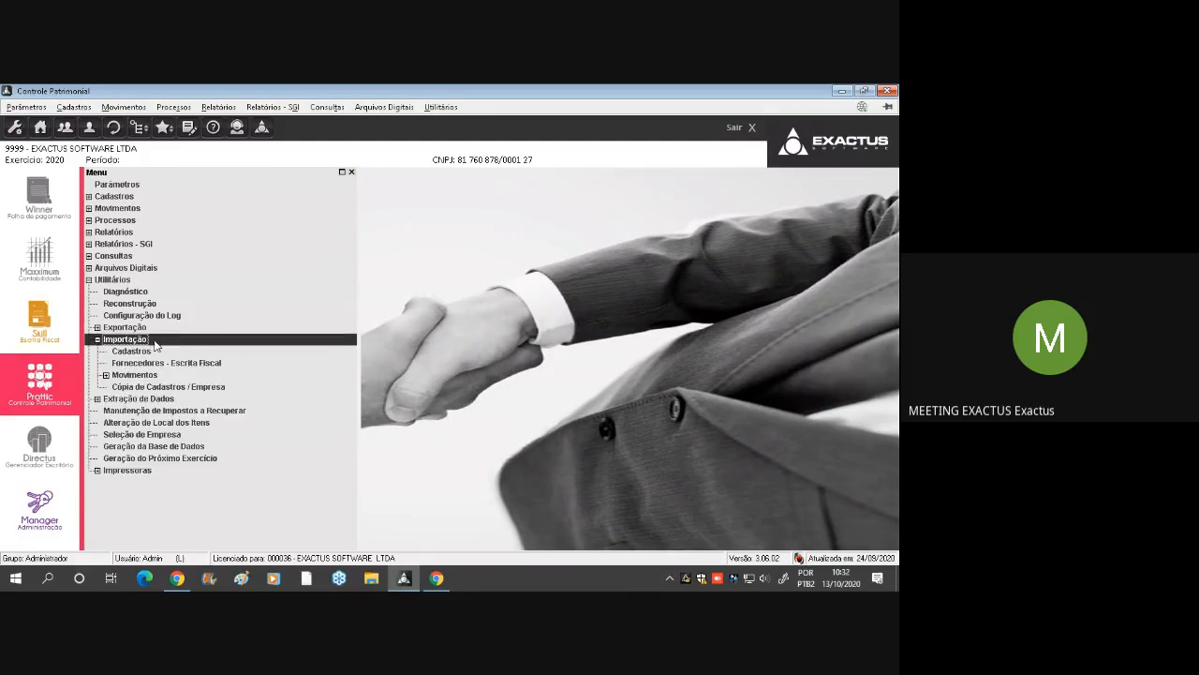
{"action": "left_click", "coordinate": [209, 366]}
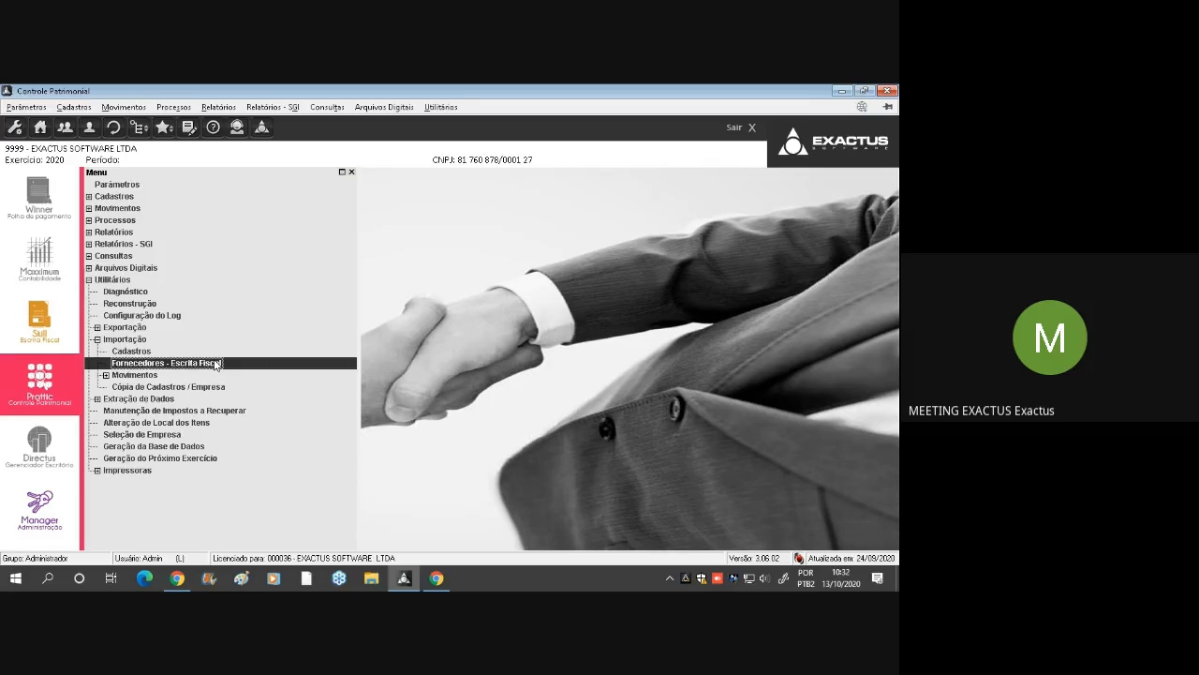
Show the Fornecedores entry within Cadastros and collapse Cadastros again
{"action": "double_click", "coordinate": [120, 198]}
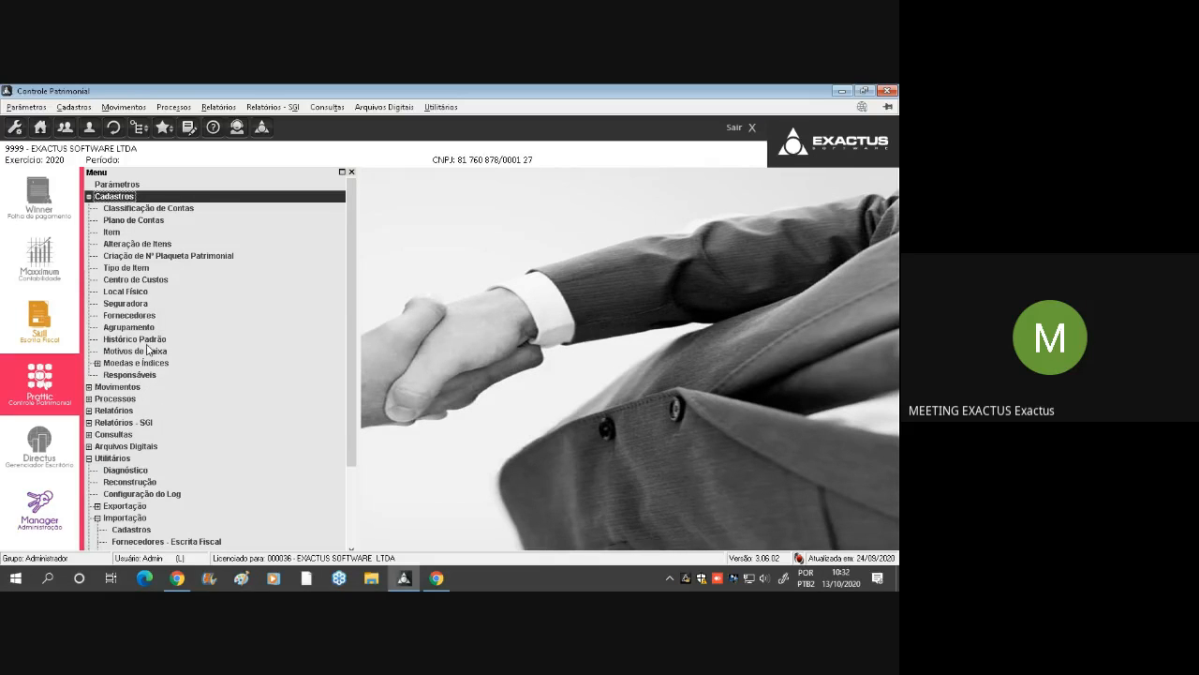
{"action": "left_click", "coordinate": [140, 315]}
{"action": "left_click", "coordinate": [138, 197]}
{"action": "double_click", "coordinate": [138, 198]}
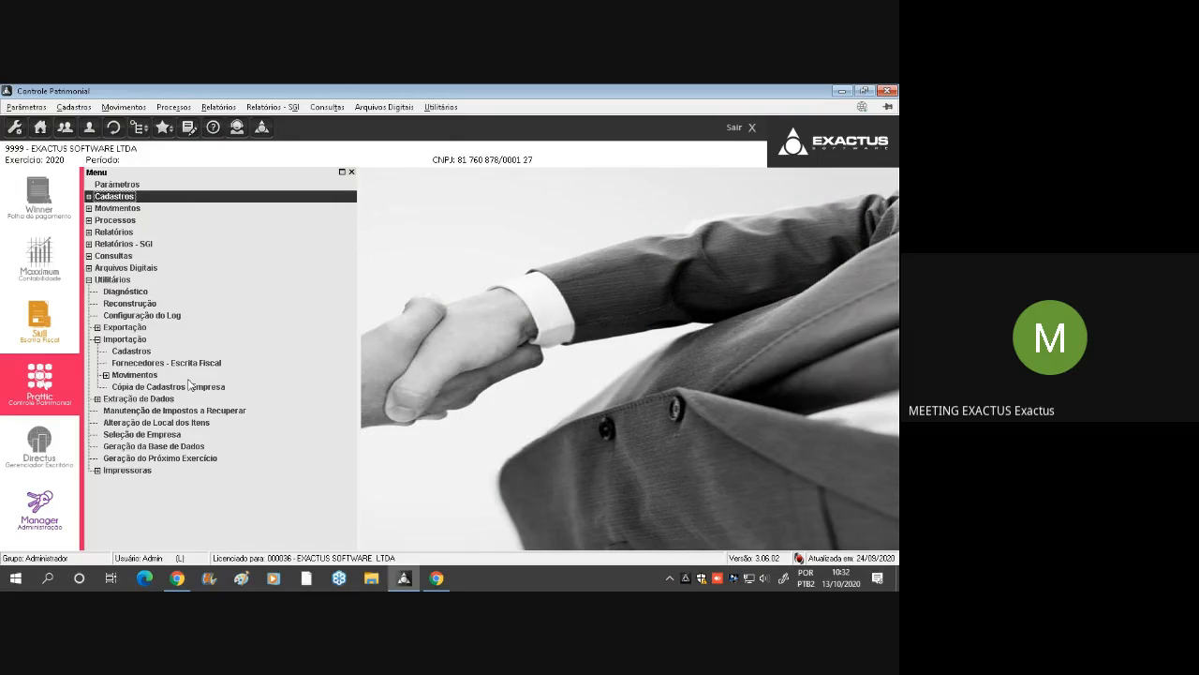
Show the Implantação option of Movimentos under Importação, and collapse Utilitários back to the main menu list
{"action": "double_click", "coordinate": [156, 376]}
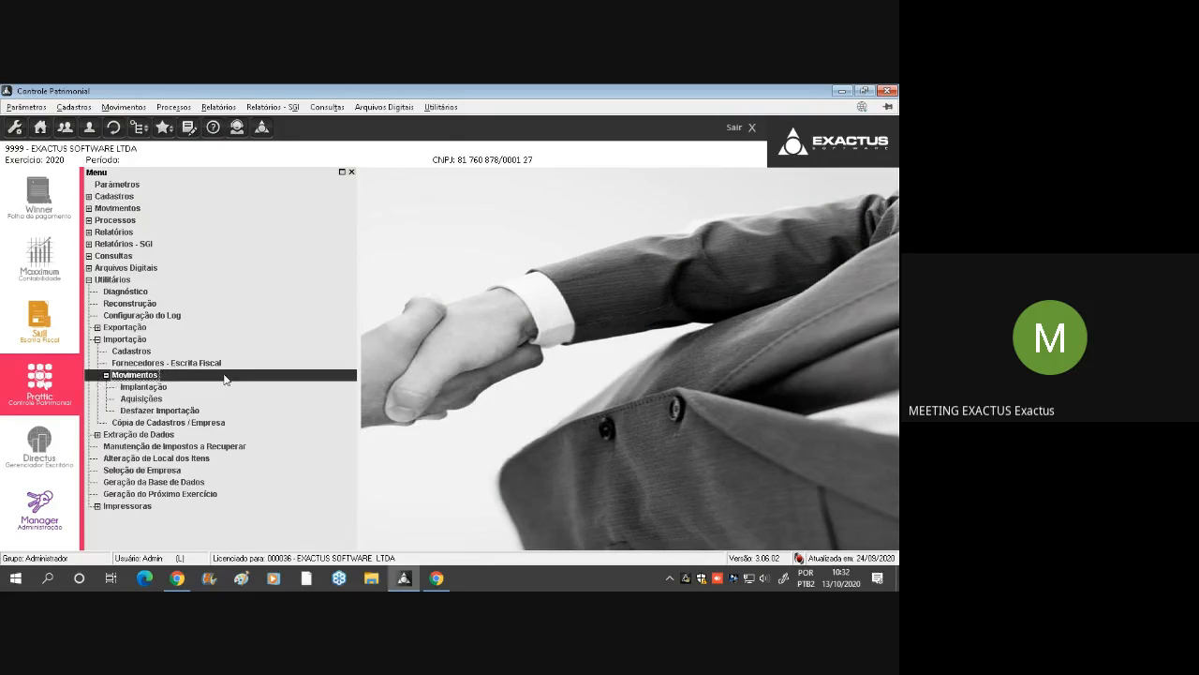
{"action": "left_click", "coordinate": [201, 389]}
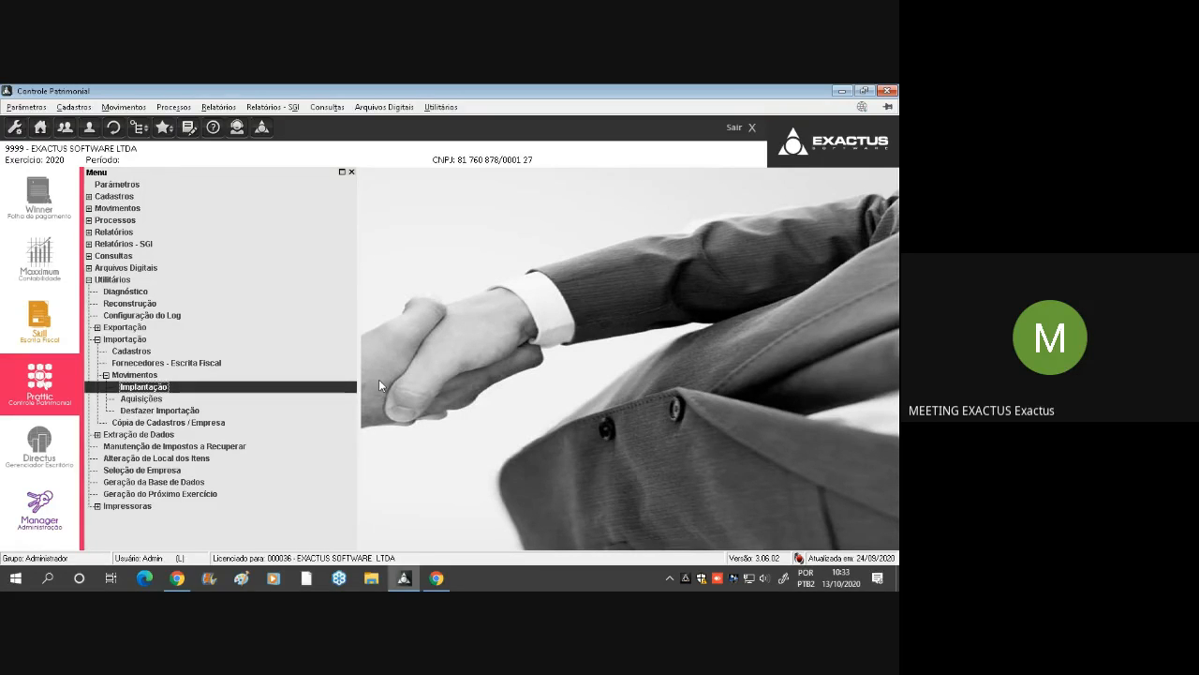
{"action": "double_click", "coordinate": [146, 280]}
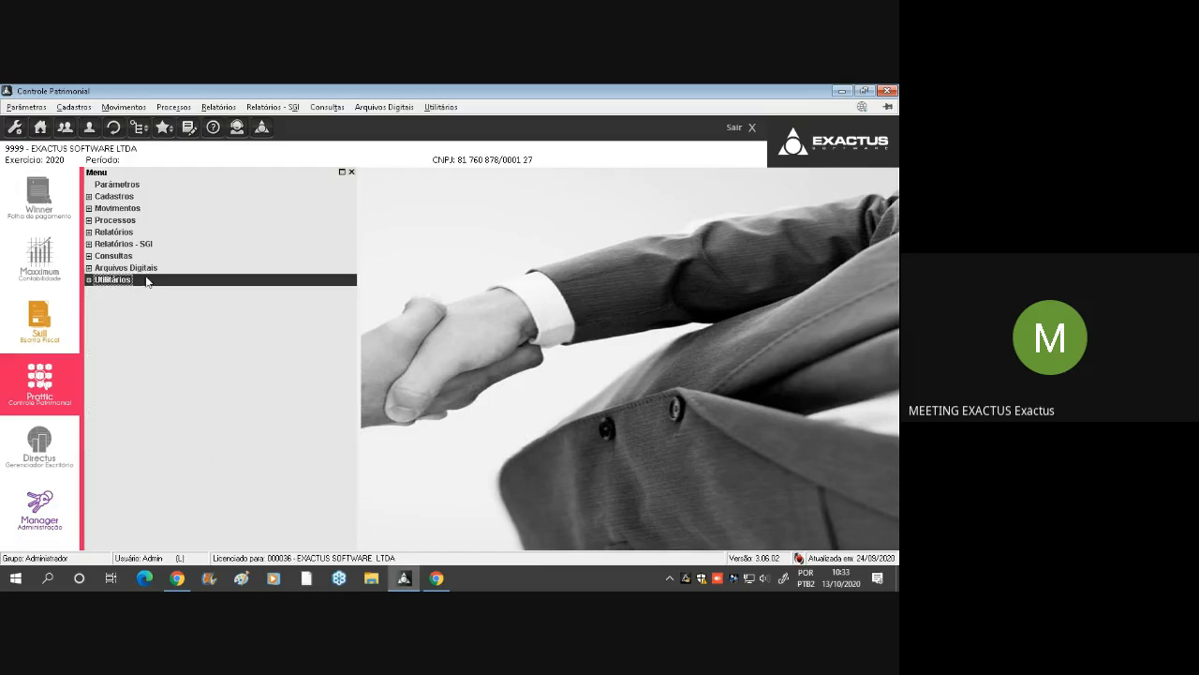
{"action": "left_click", "coordinate": [201, 185]}
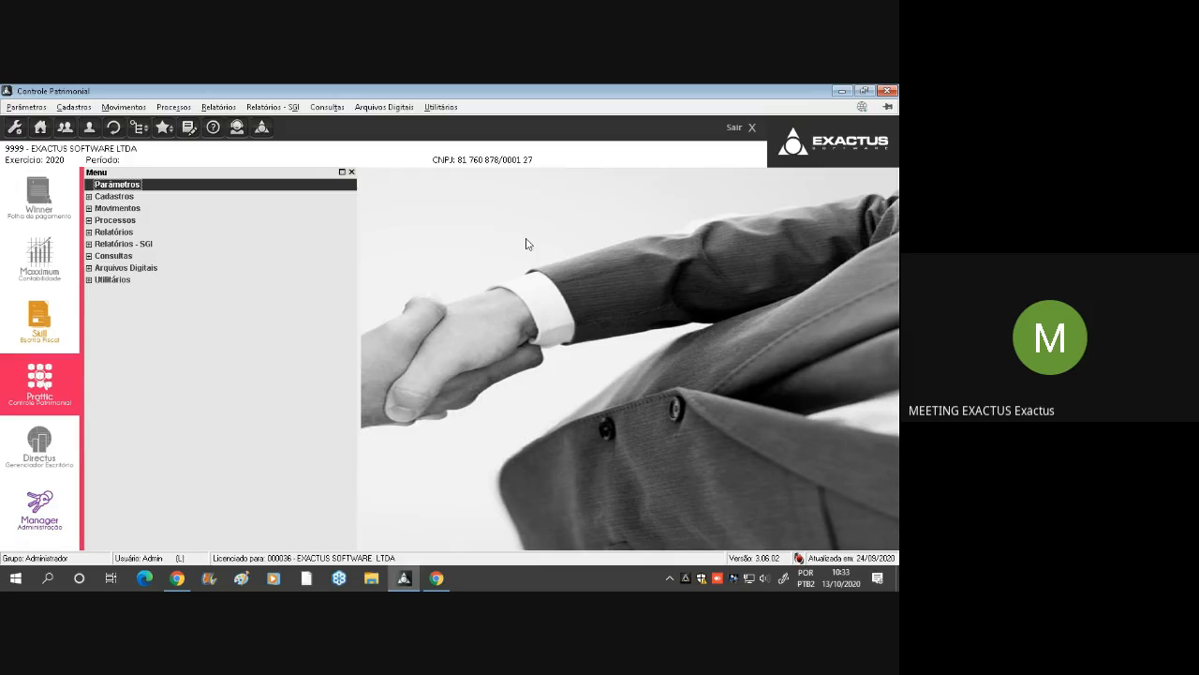
{"action": "left_click", "coordinate": [225, 238]}
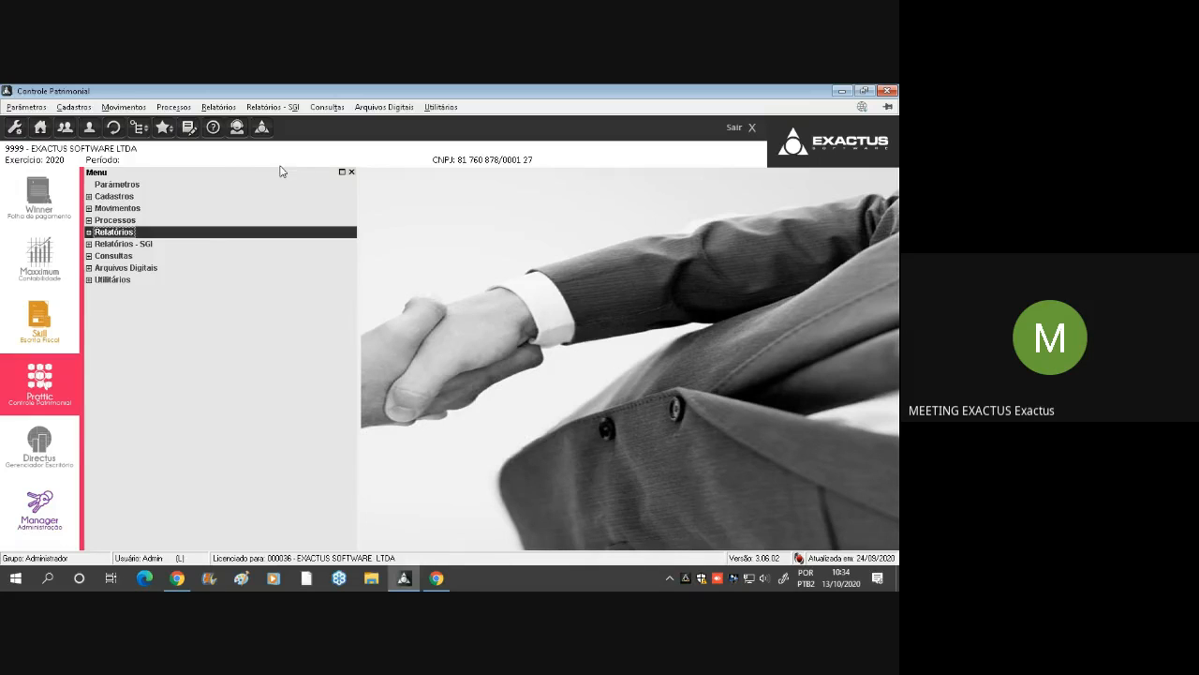
{"action": "left_click", "coordinate": [189, 187]}
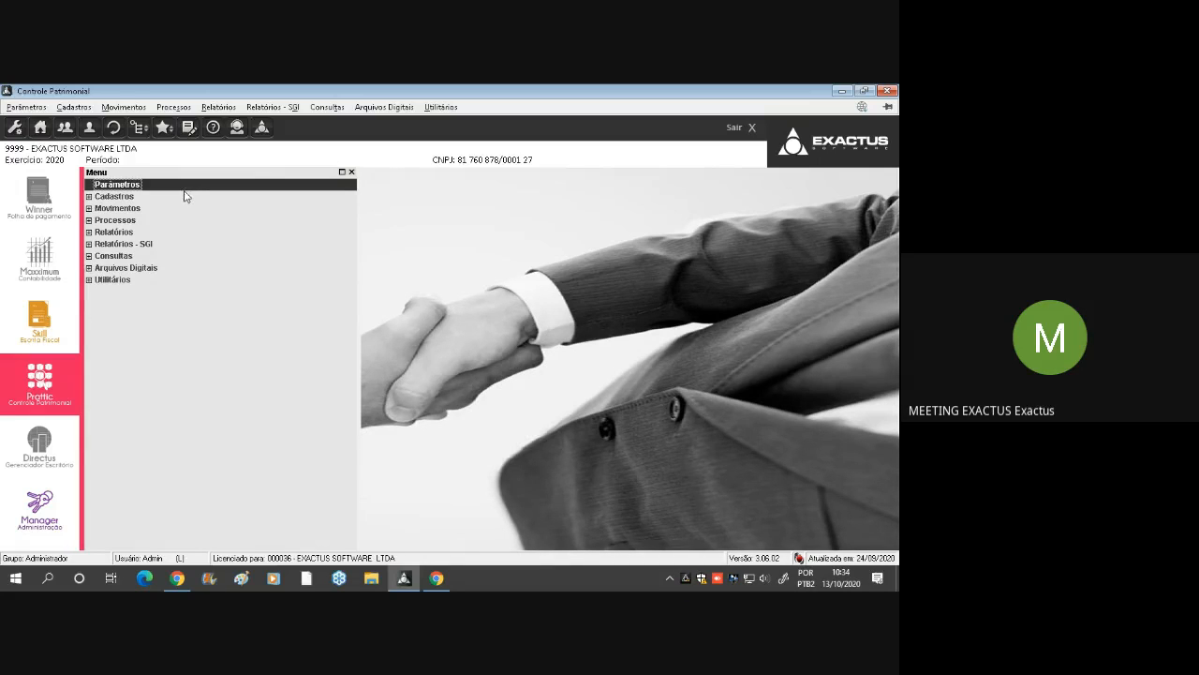
{"action": "left_click", "coordinate": [159, 246]}
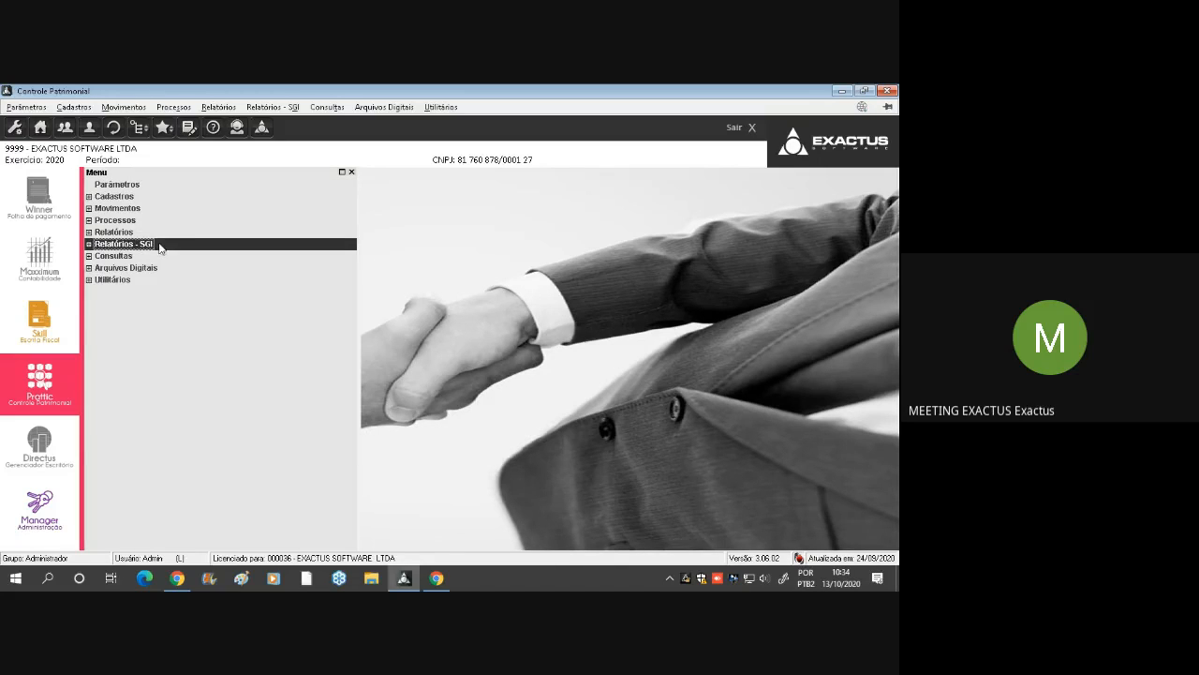
{"action": "left_click", "coordinate": [162, 236]}
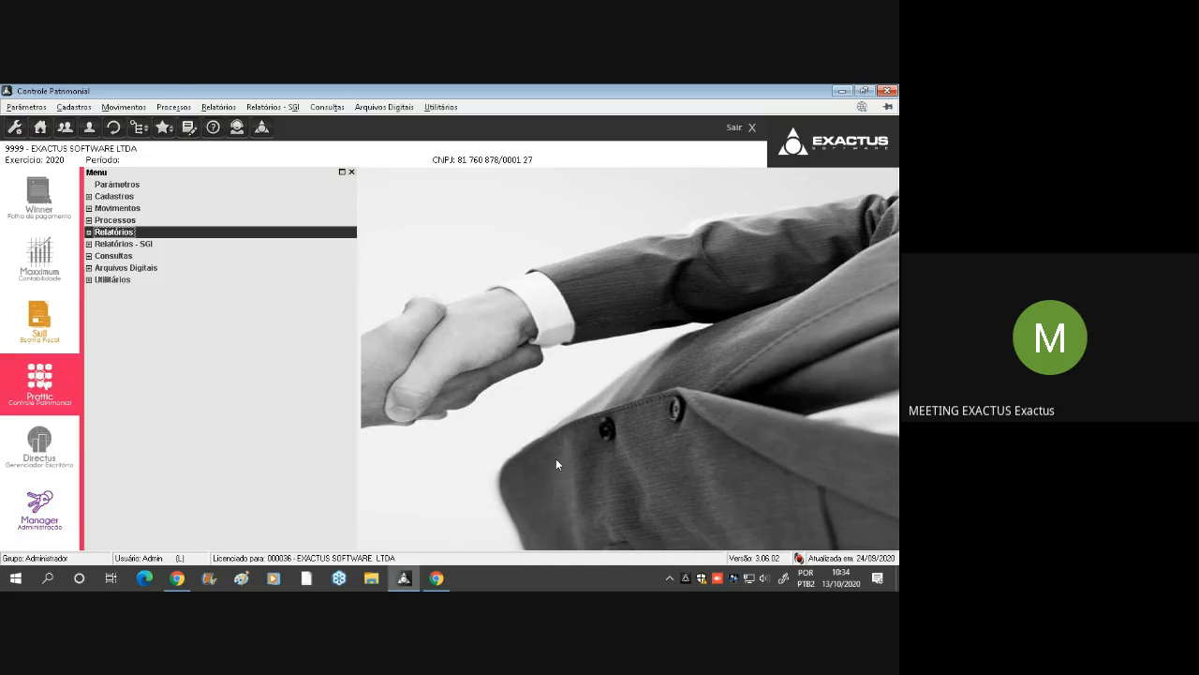
Switch to the Google Meet window and look through the training chat for participants' pending questions
{"action": "mouse_move", "coordinate": [438, 583]}
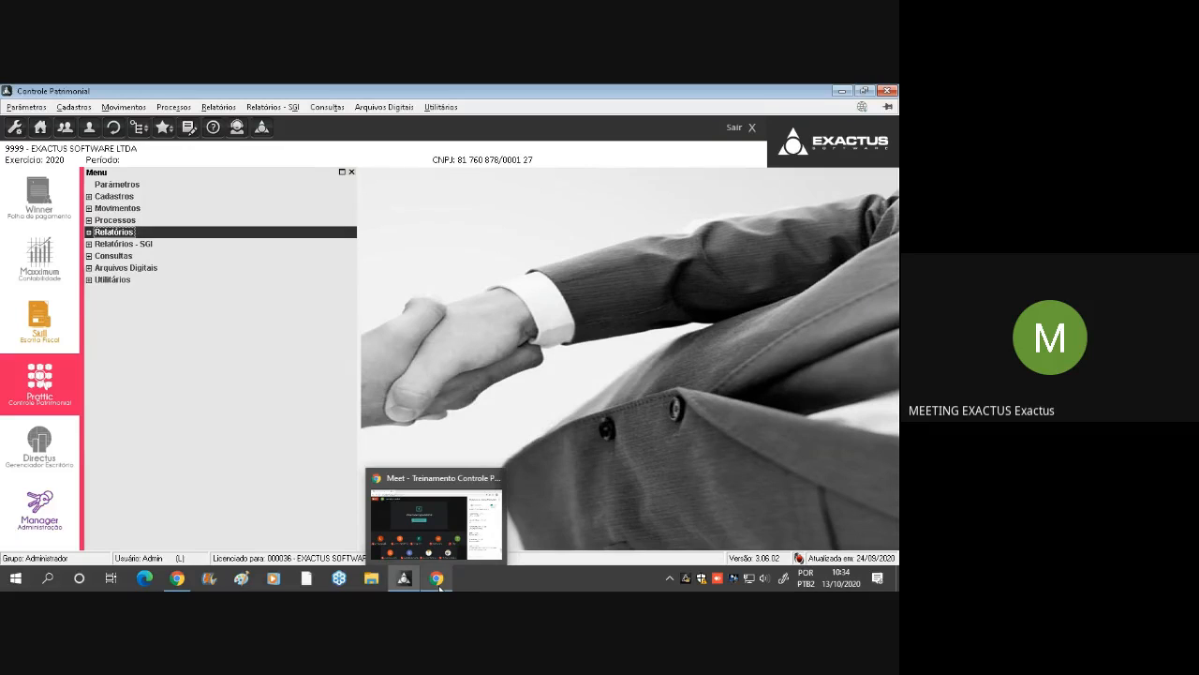
{"action": "left_click", "coordinate": [438, 581]}
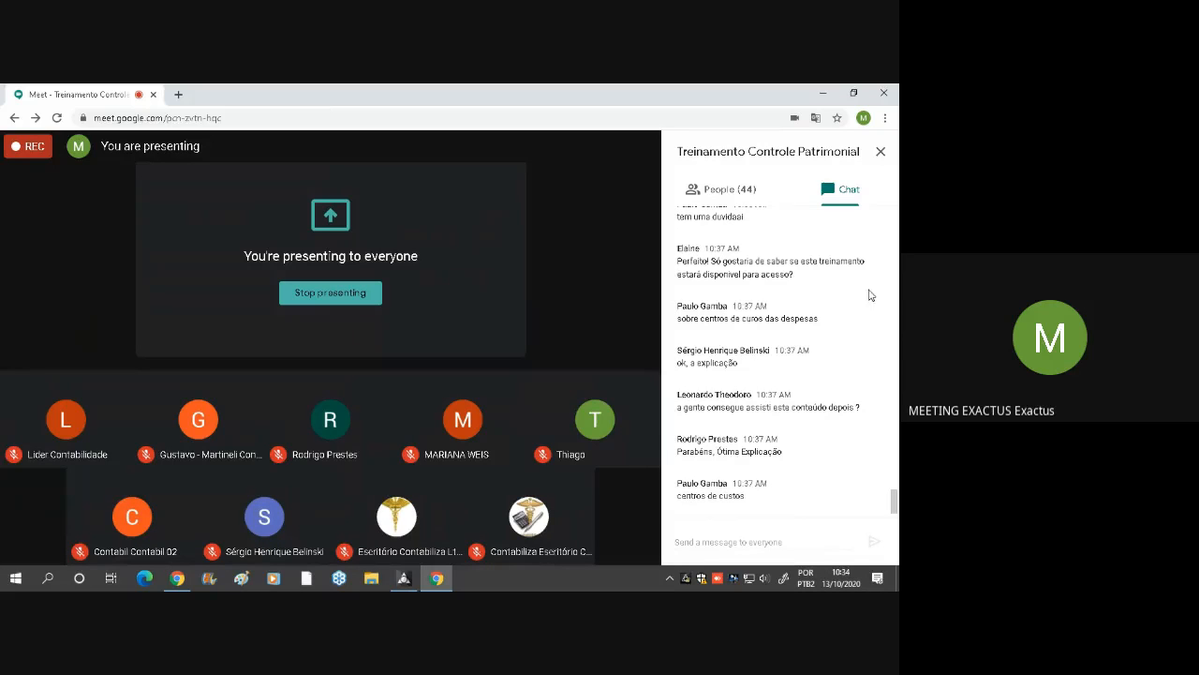
{"action": "scroll", "coordinate": [802, 291], "scroll_direction": "up", "scroll_amount": 1}
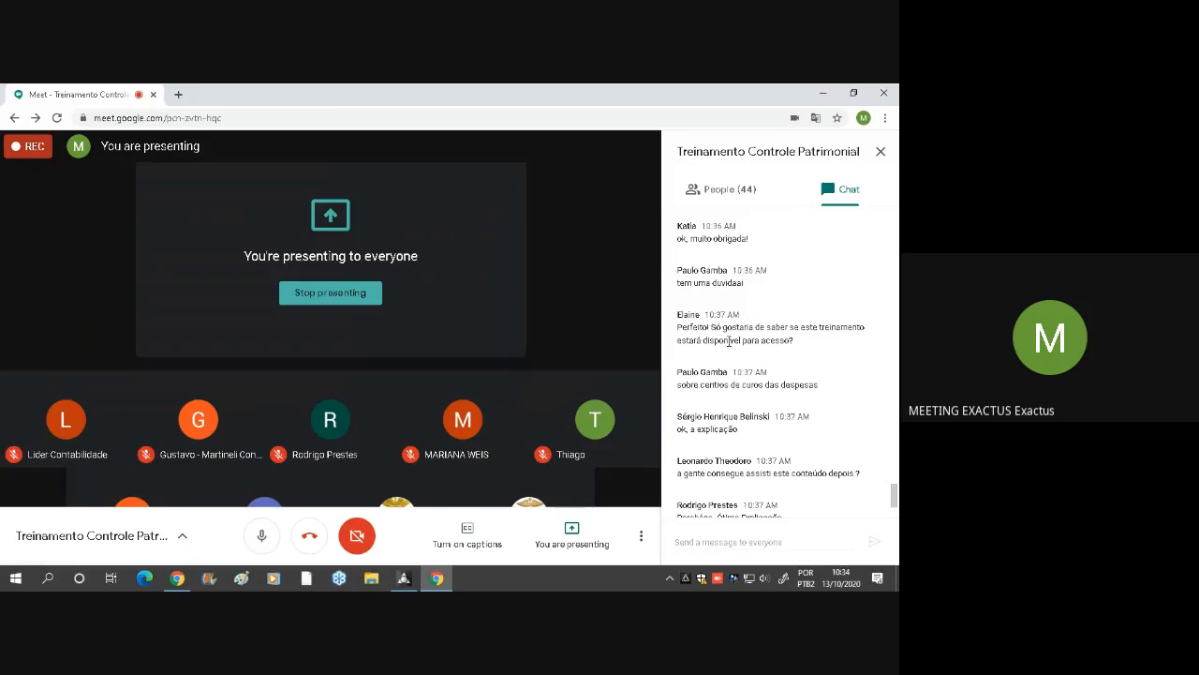
{"action": "left_click_drag", "start_coordinate": [698, 327], "coordinate": [770, 322]}
{"action": "left_click_drag", "start_coordinate": [752, 284], "coordinate": [702, 271]}
{"action": "scroll", "coordinate": [782, 290], "scroll_direction": "up", "scroll_amount": 1}
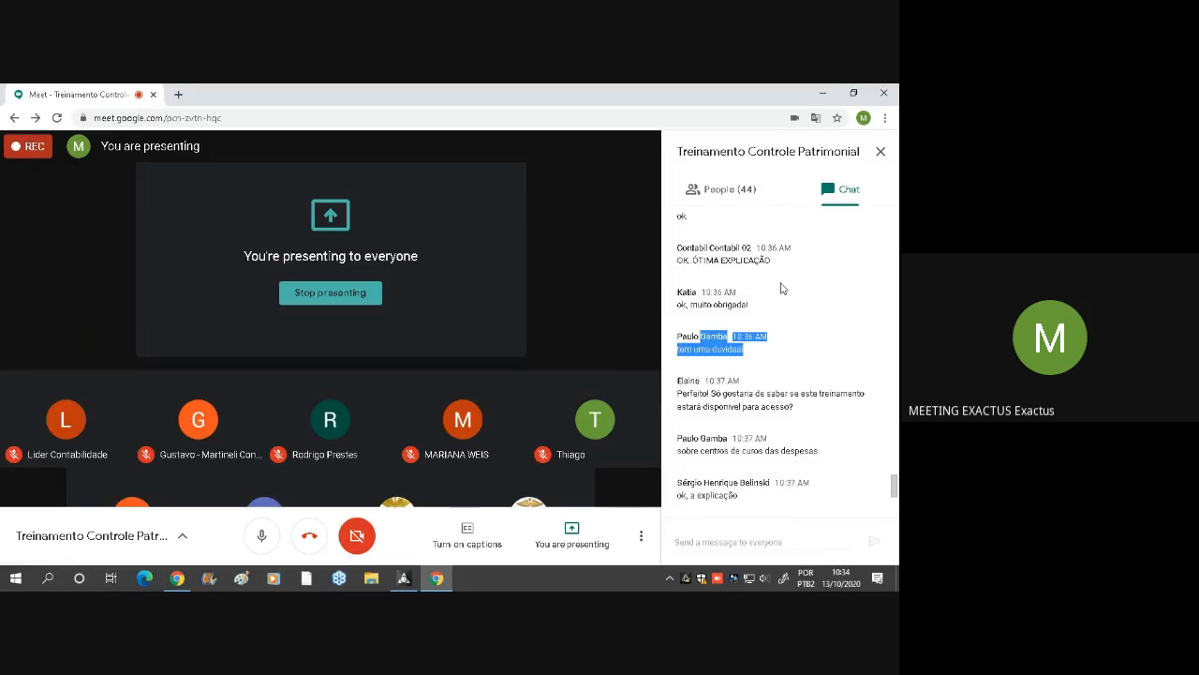
{"action": "scroll", "coordinate": [782, 289], "scroll_direction": "down", "scroll_amount": 1}
{"action": "scroll", "coordinate": [782, 287], "scroll_direction": "up", "scroll_amount": 2}
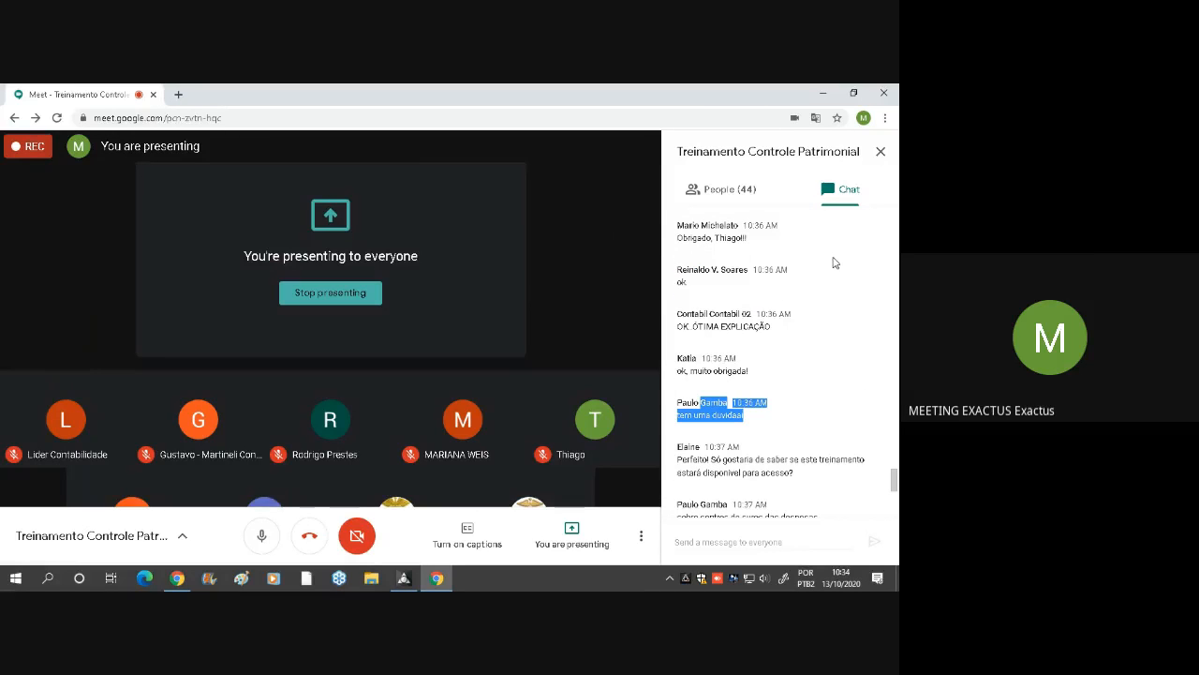
{"action": "scroll", "coordinate": [810, 276], "scroll_direction": "up", "scroll_amount": 1}
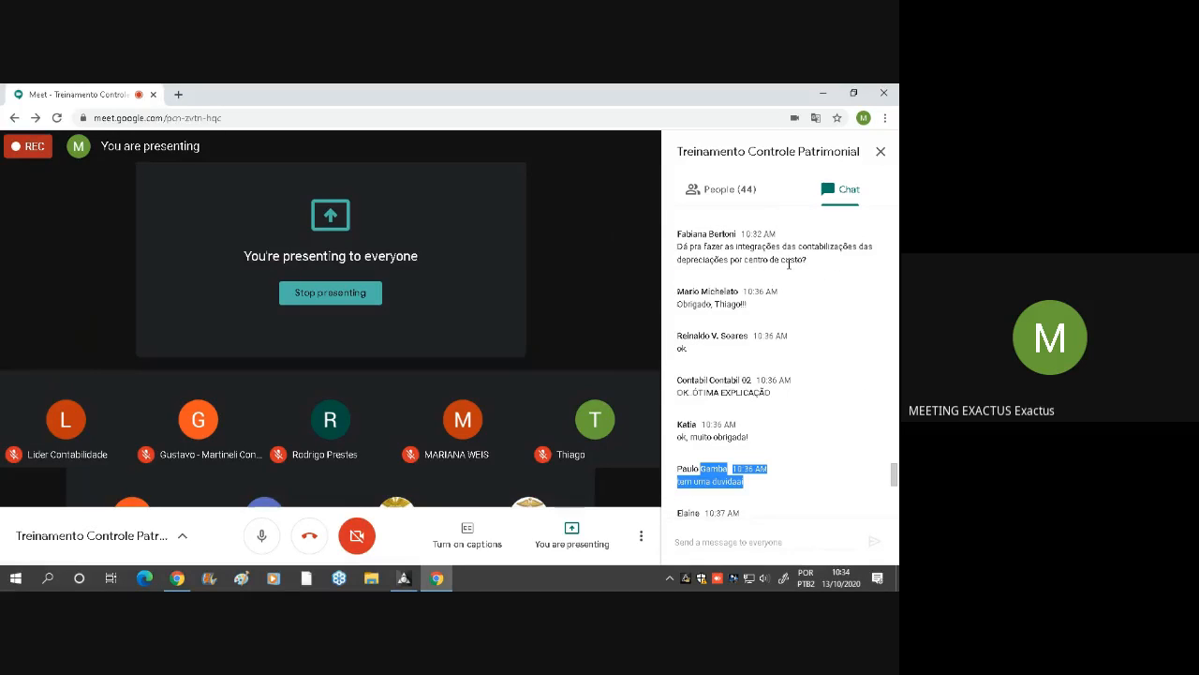
Highlight the chat question about integrating depreciation accounting entries by centro de custo
{"action": "left_click_drag", "start_coordinate": [808, 263], "coordinate": [675, 236]}
{"action": "left_click", "coordinate": [813, 264]}
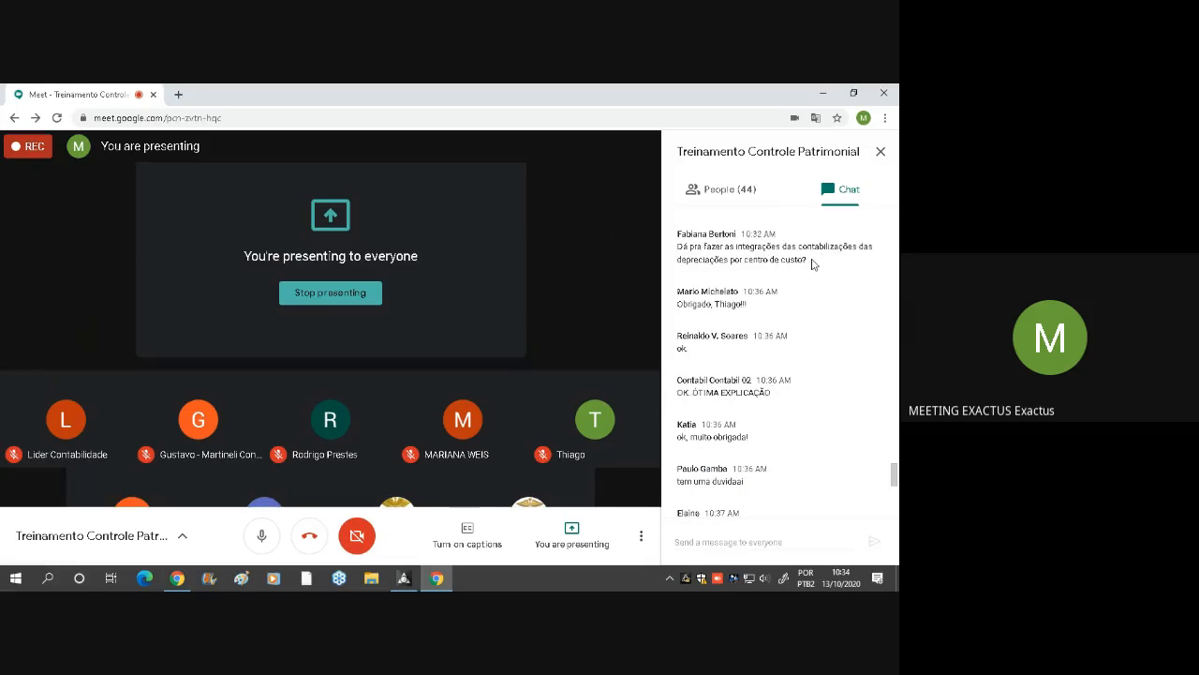
{"action": "left_click_drag", "start_coordinate": [813, 265], "coordinate": [674, 234]}
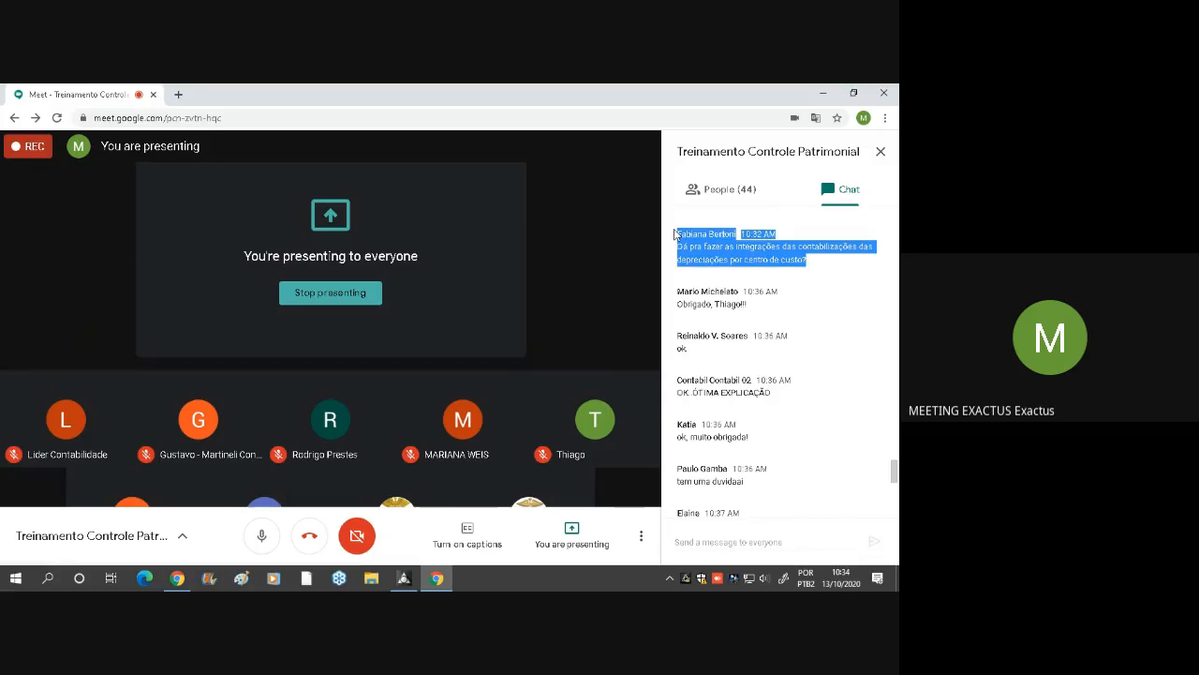
{"action": "left_click", "coordinate": [790, 297]}
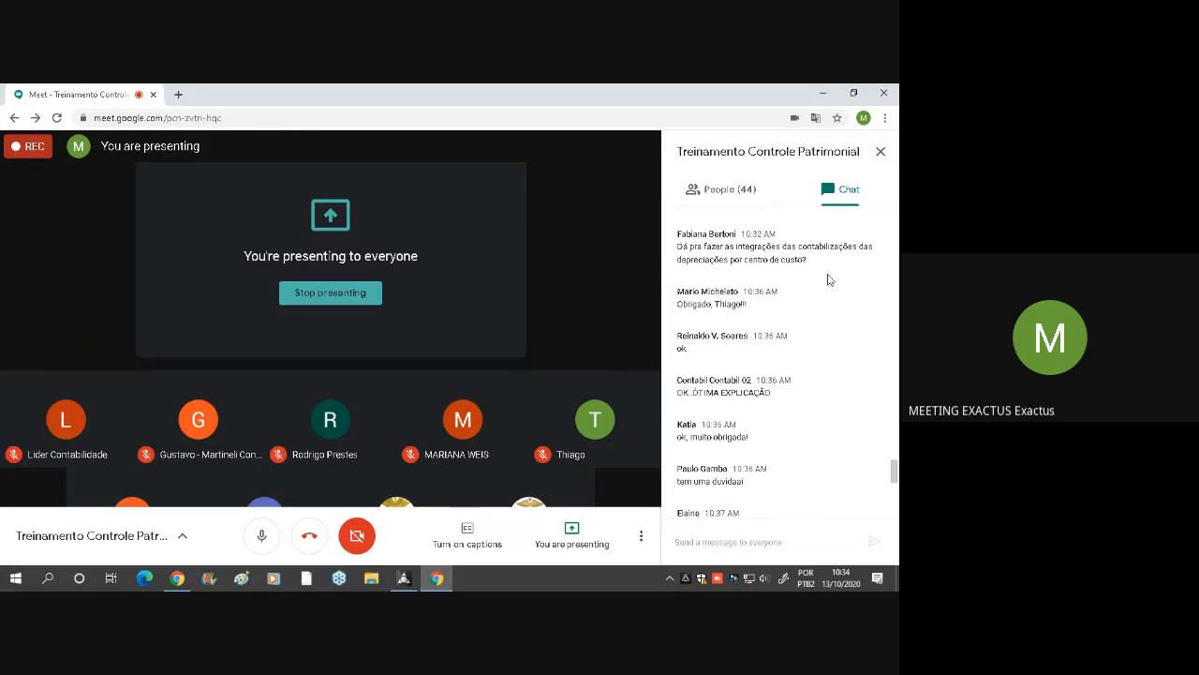
{"action": "left_click_drag", "start_coordinate": [808, 264], "coordinate": [695, 234]}
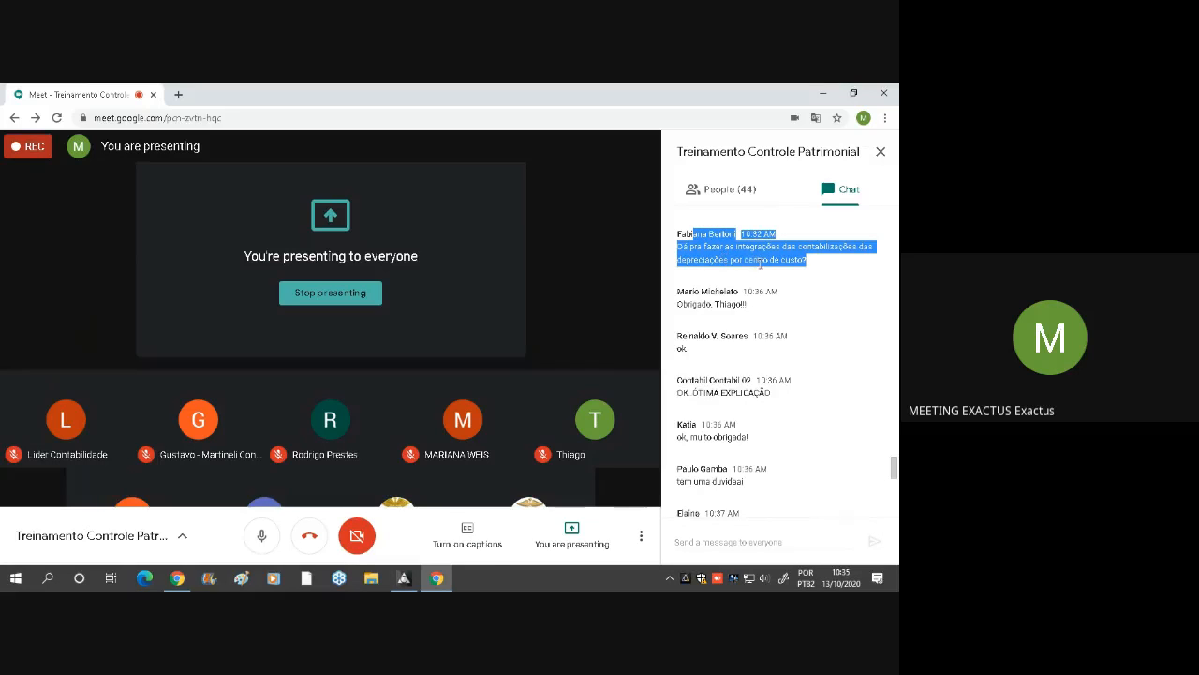
Switch back to Controle Patrimonial and open the Contas de Despesa of account 2000 VEICULOS from Plano de Contas under Cadastros
{"action": "left_click", "coordinate": [406, 581]}
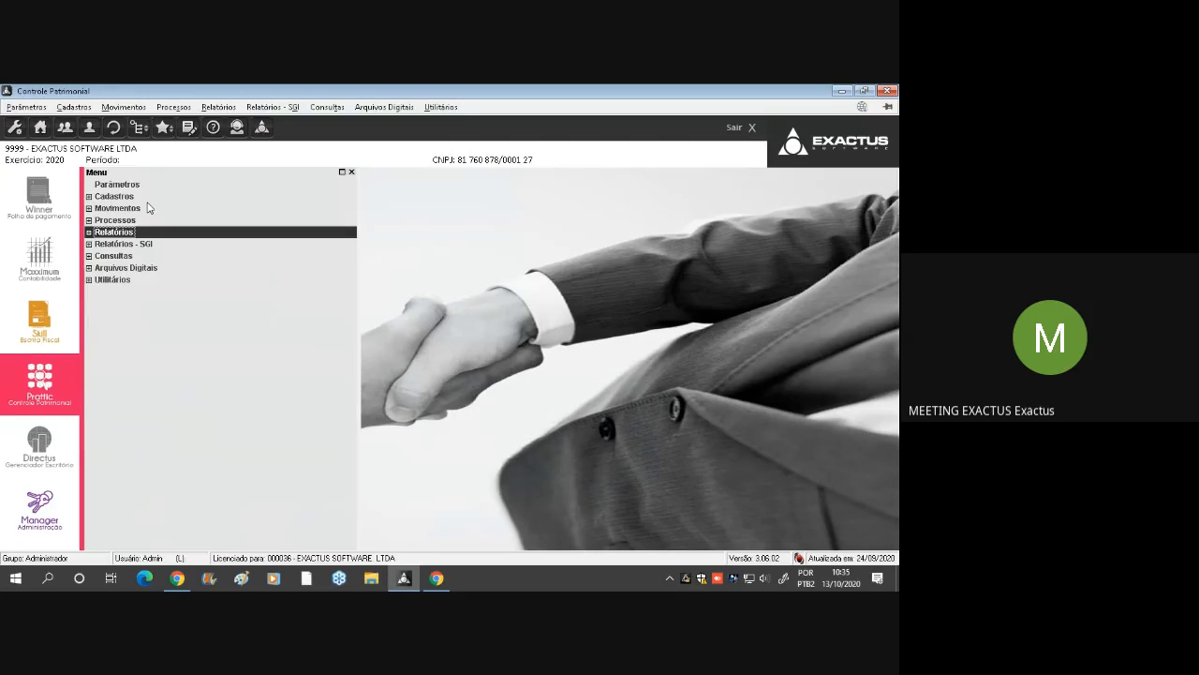
{"action": "left_click", "coordinate": [147, 198]}
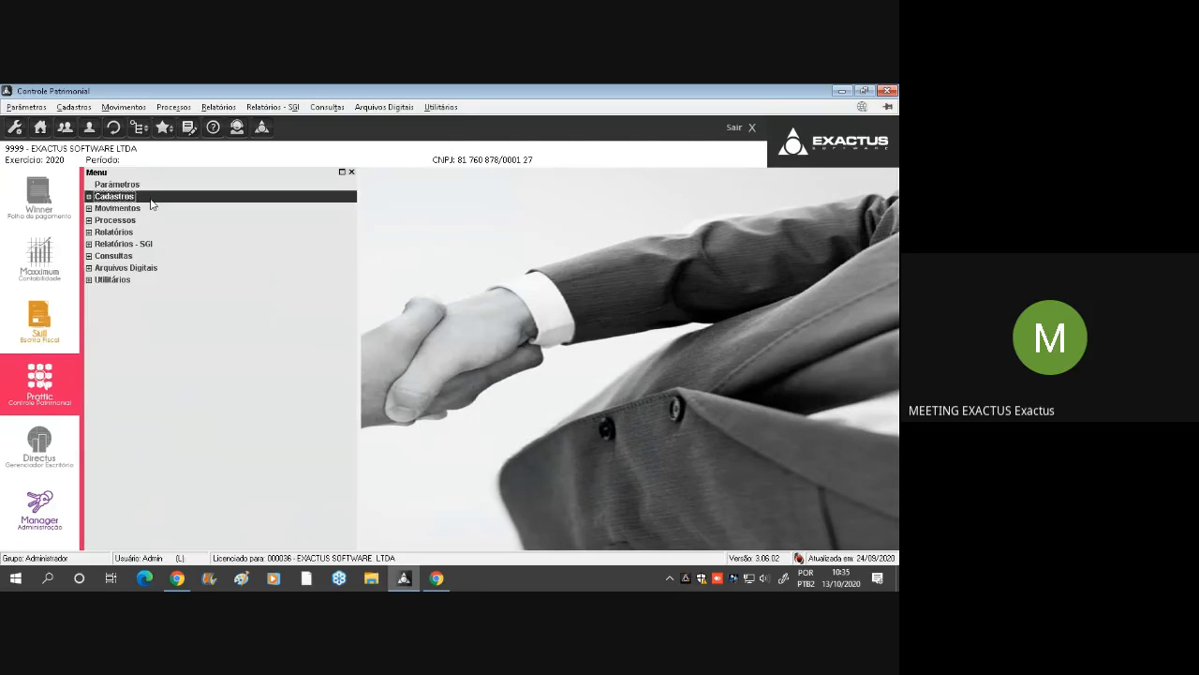
{"action": "double_click", "coordinate": [139, 208]}
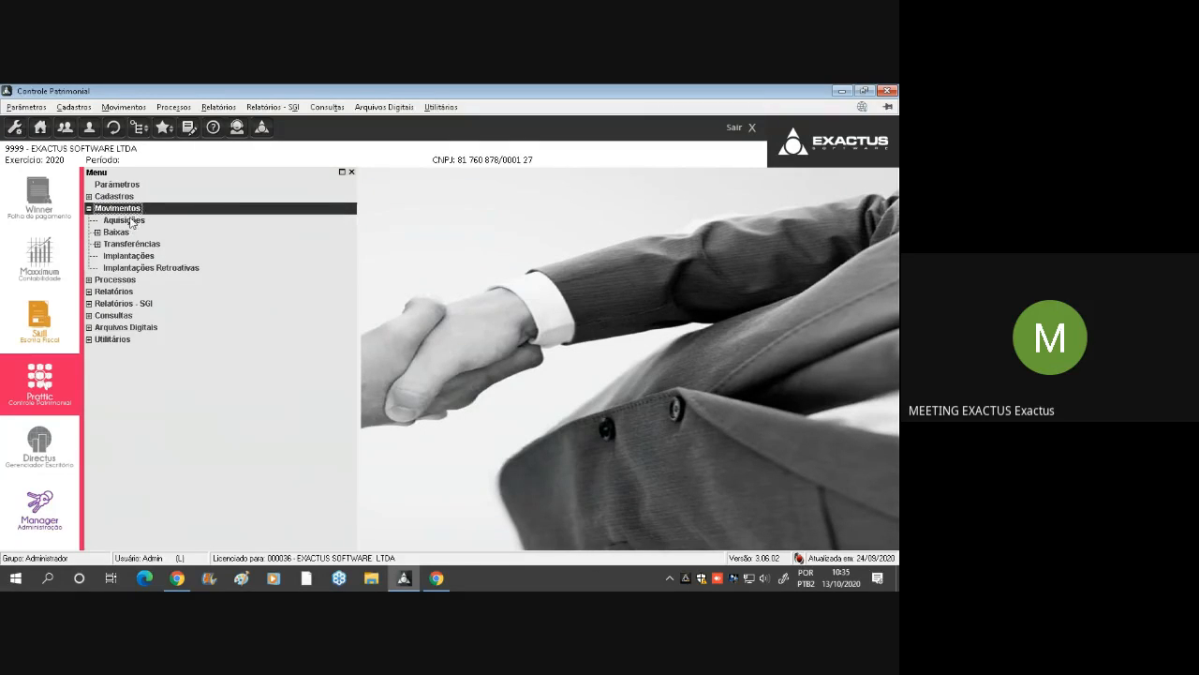
{"action": "double_click", "coordinate": [128, 197]}
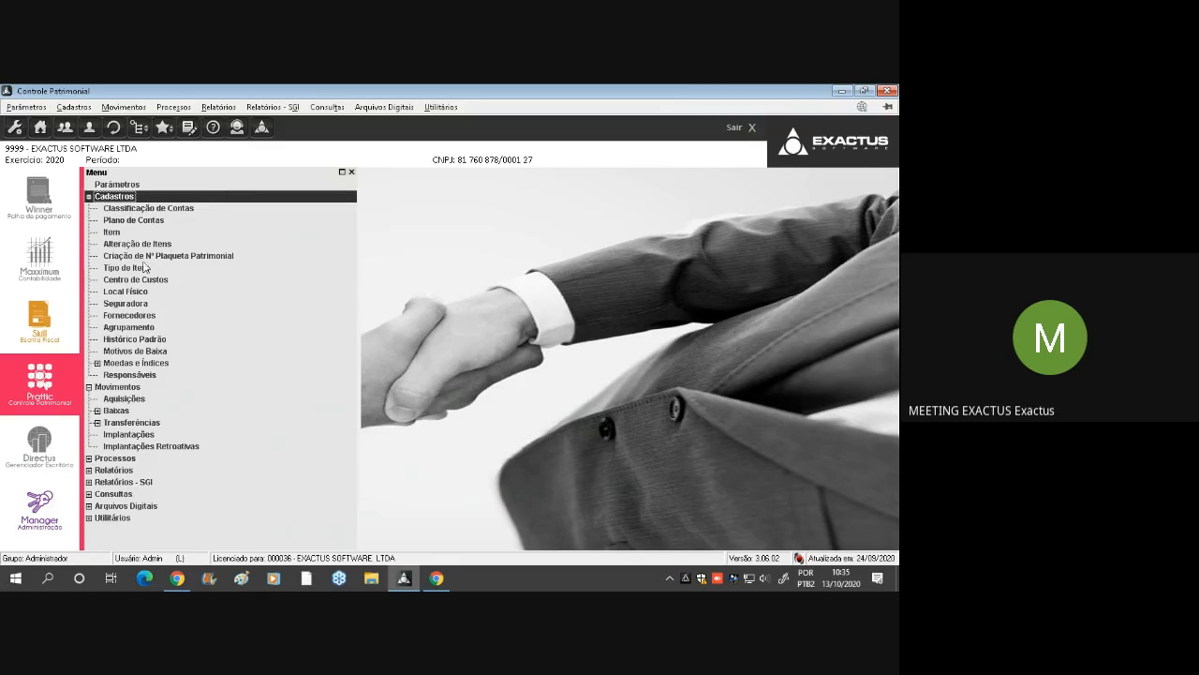
{"action": "double_click", "coordinate": [146, 221]}
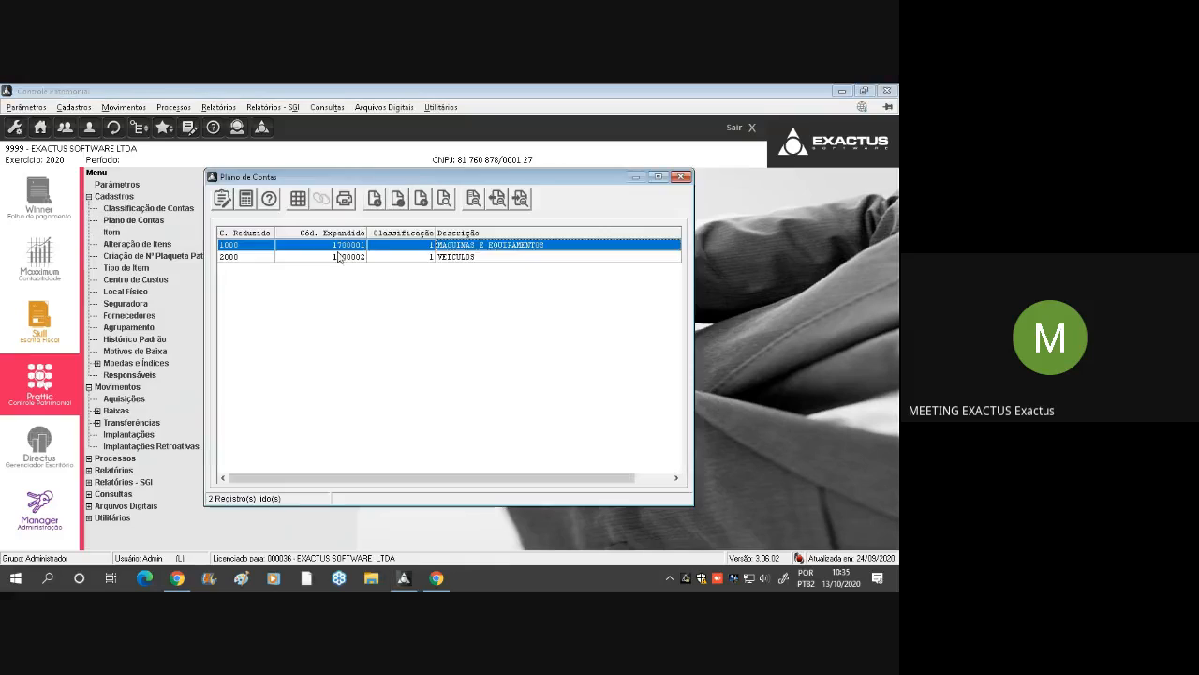
{"action": "double_click", "coordinate": [453, 257]}
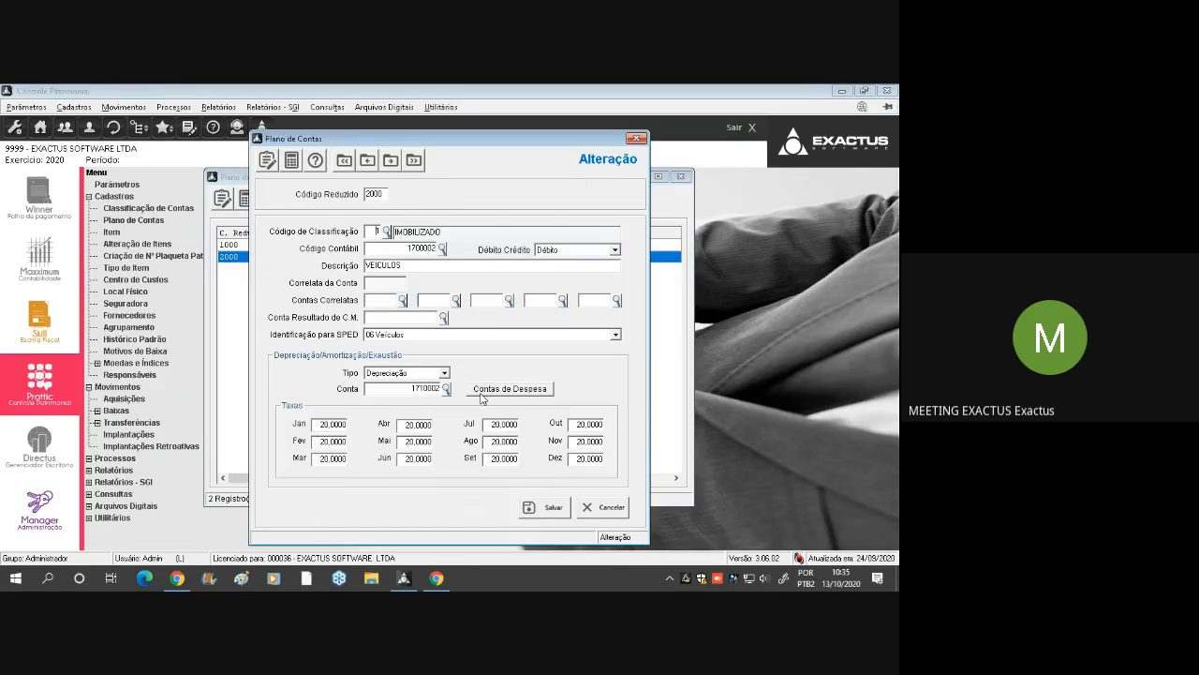
{"action": "left_click", "coordinate": [533, 393]}
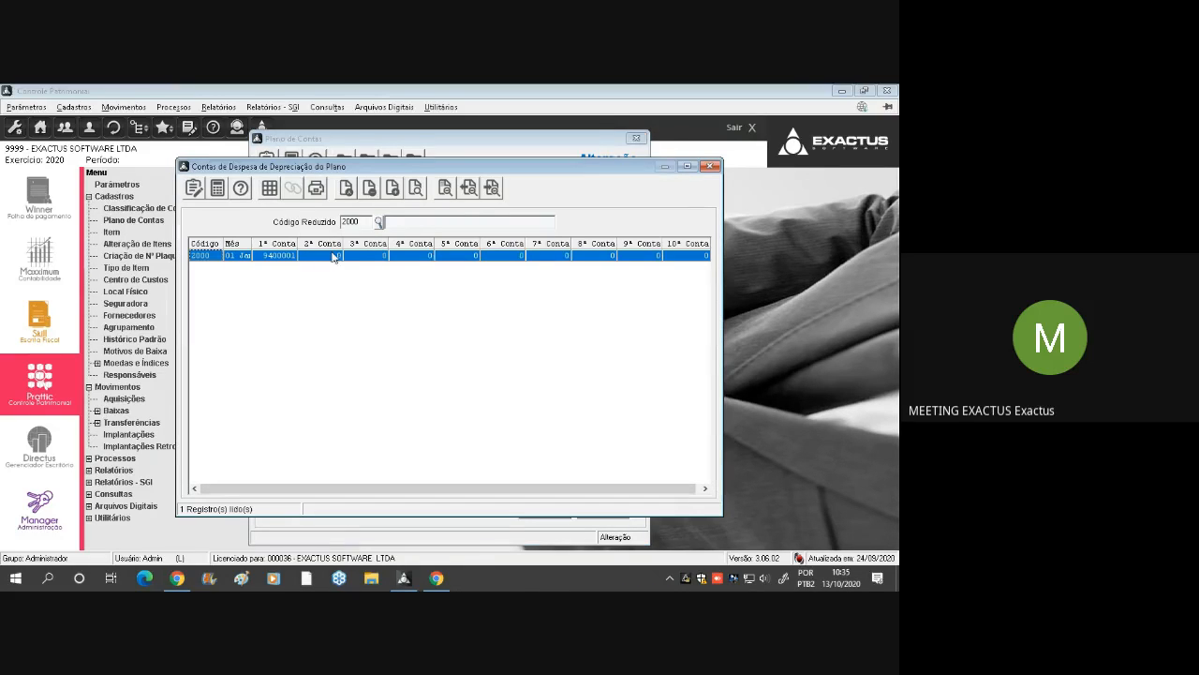
For VEICULOS in 01 Janeiro, split the depreciation expense between account 6400101 at 50,00 and account 6400201 at 50,00
{"action": "left_click", "coordinate": [346, 187]}
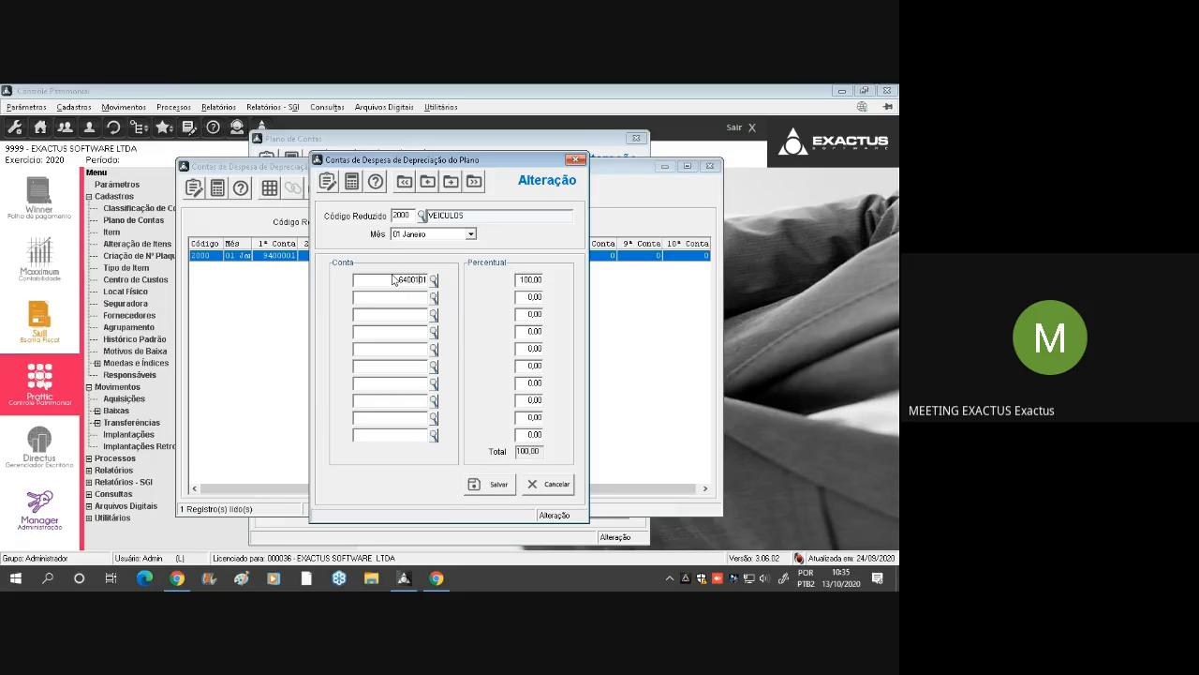
{"action": "double_click", "coordinate": [394, 279]}
{"action": "key", "text": "ctrl+c"}
{"action": "key", "text": "Tab"}
{"action": "key", "text": "ctrl+v"}
{"action": "key", "text": "Tab"}
{"action": "key", "text": "Return"}
Return to the Google Meet chat and examine the recent messages for questions still awaiting an answer
{"action": "mouse_move", "coordinate": [438, 583]}
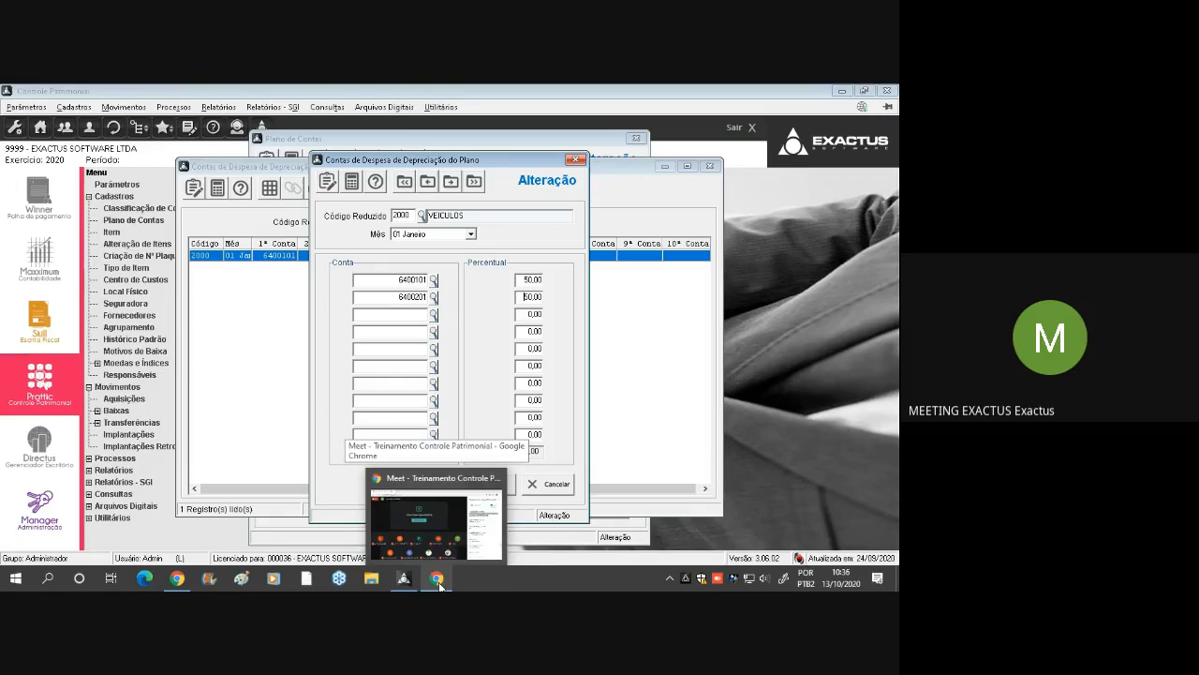
{"action": "left_click", "coordinate": [438, 581]}
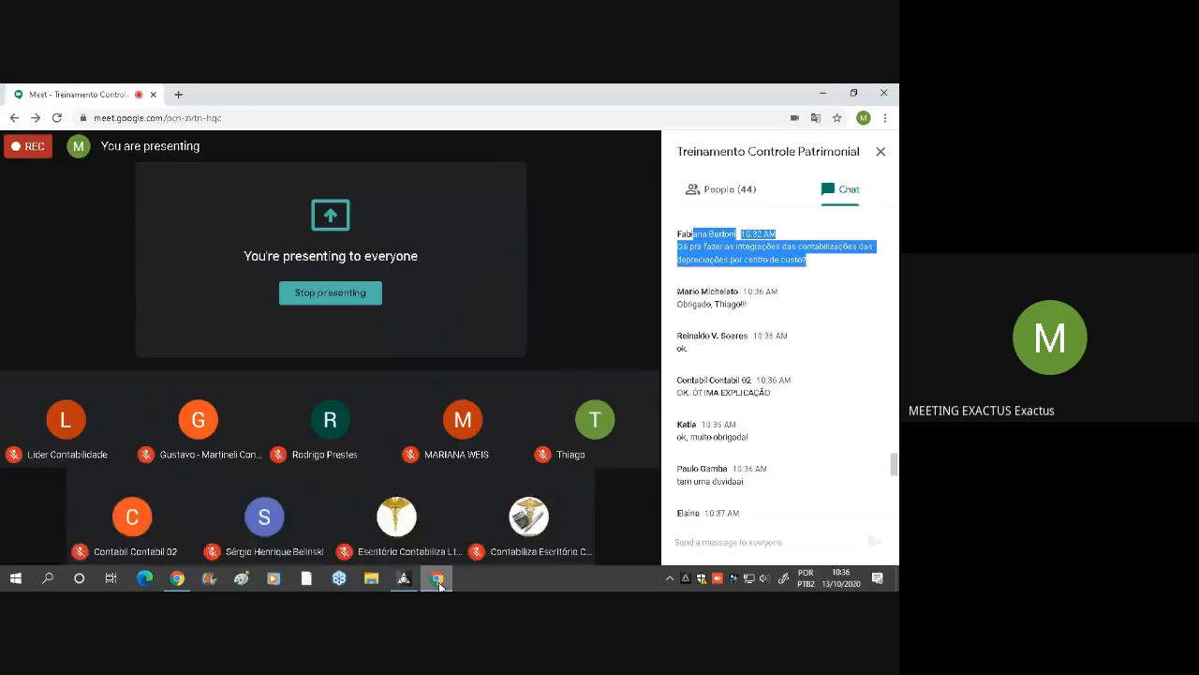
{"action": "left_click", "coordinate": [737, 489]}
{"action": "scroll", "coordinate": [737, 489], "scroll_direction": "down", "scroll_amount": 2}
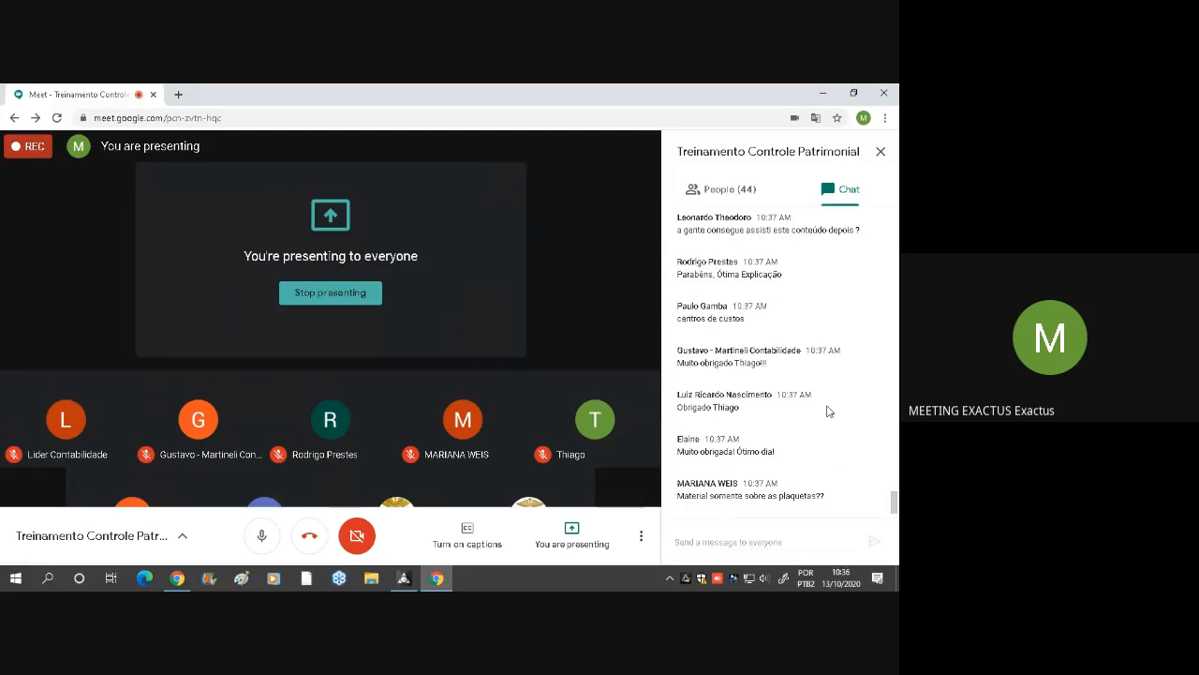
{"action": "scroll", "coordinate": [828, 412], "scroll_direction": "up", "scroll_amount": 4}
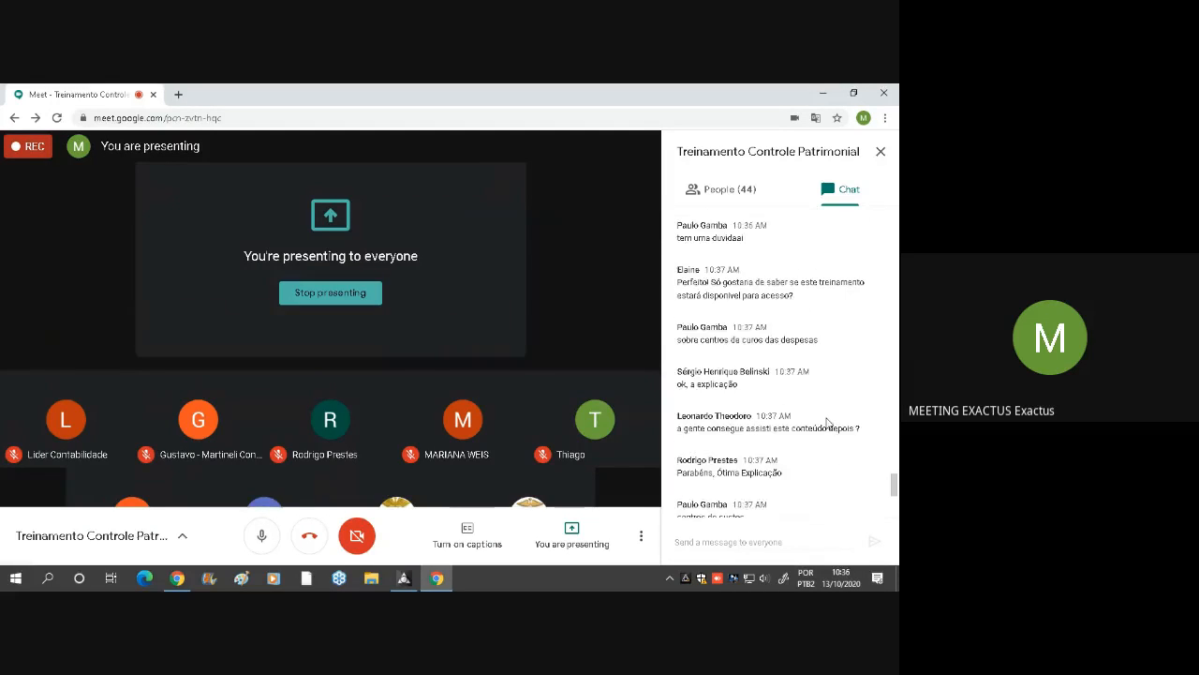
{"action": "scroll", "coordinate": [827, 423], "scroll_direction": "down", "scroll_amount": 5}
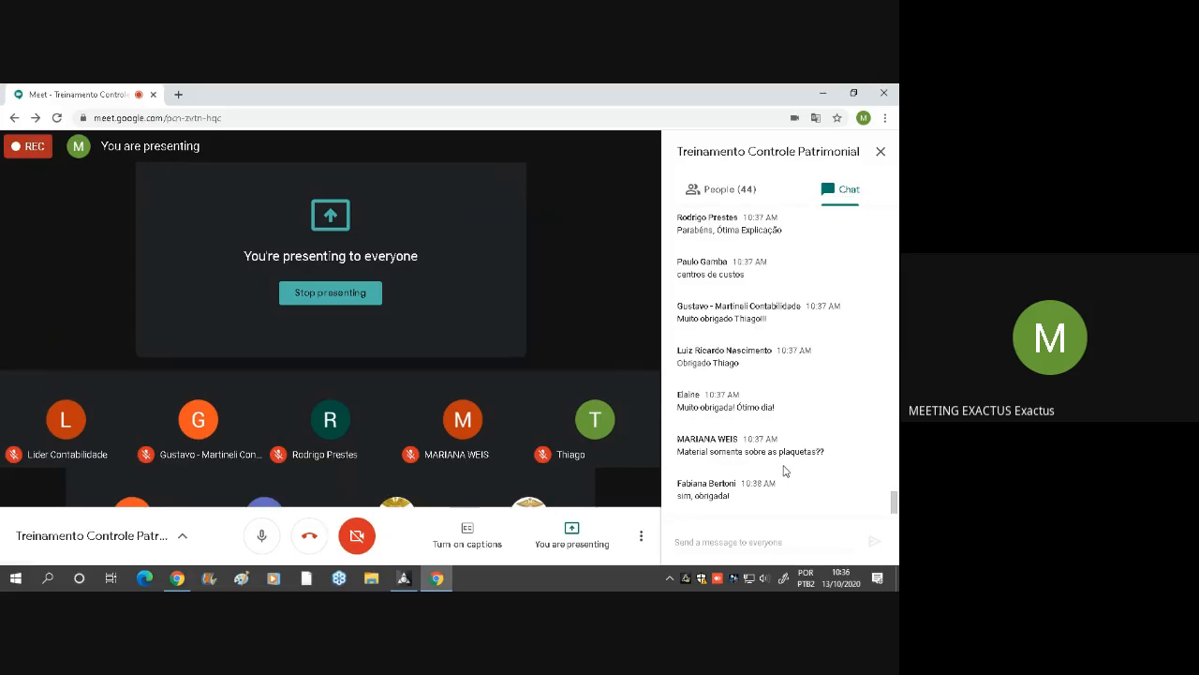
{"action": "scroll", "coordinate": [789, 472], "scroll_direction": "up", "scroll_amount": 3}
{"action": "scroll", "coordinate": [789, 476], "scroll_direction": "down", "scroll_amount": 3}
{"action": "scroll", "coordinate": [727, 362], "scroll_direction": "up", "scroll_amount": 3}
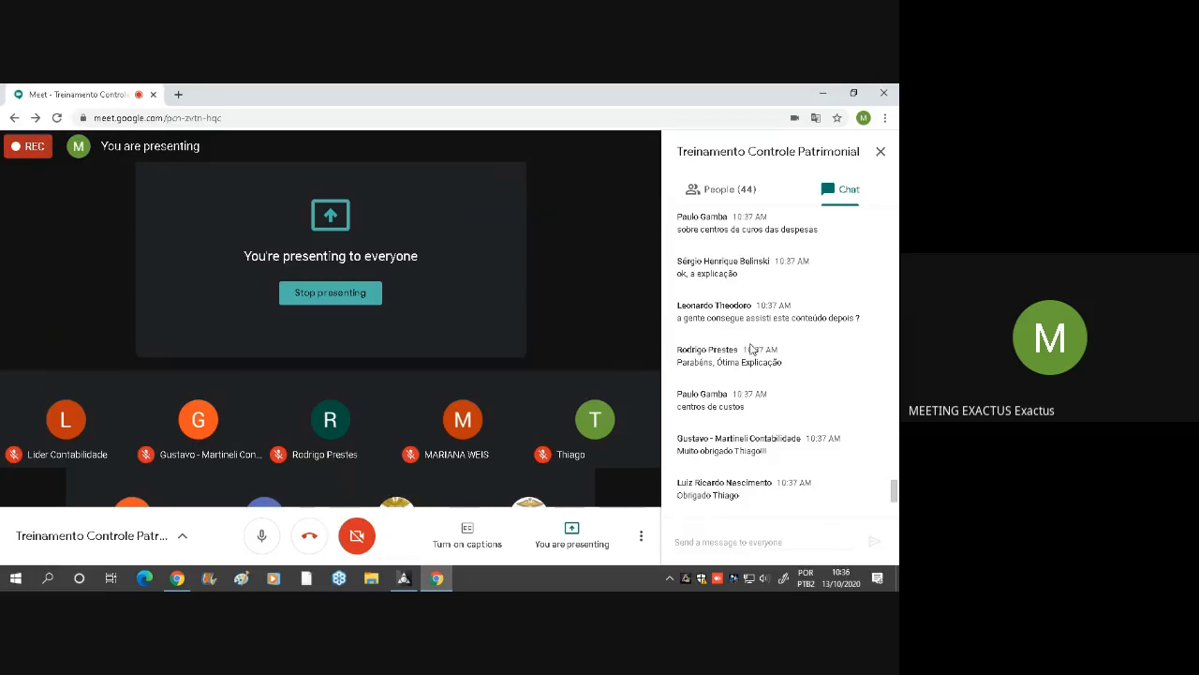
{"action": "scroll", "coordinate": [751, 349], "scroll_direction": "up", "scroll_amount": 5}
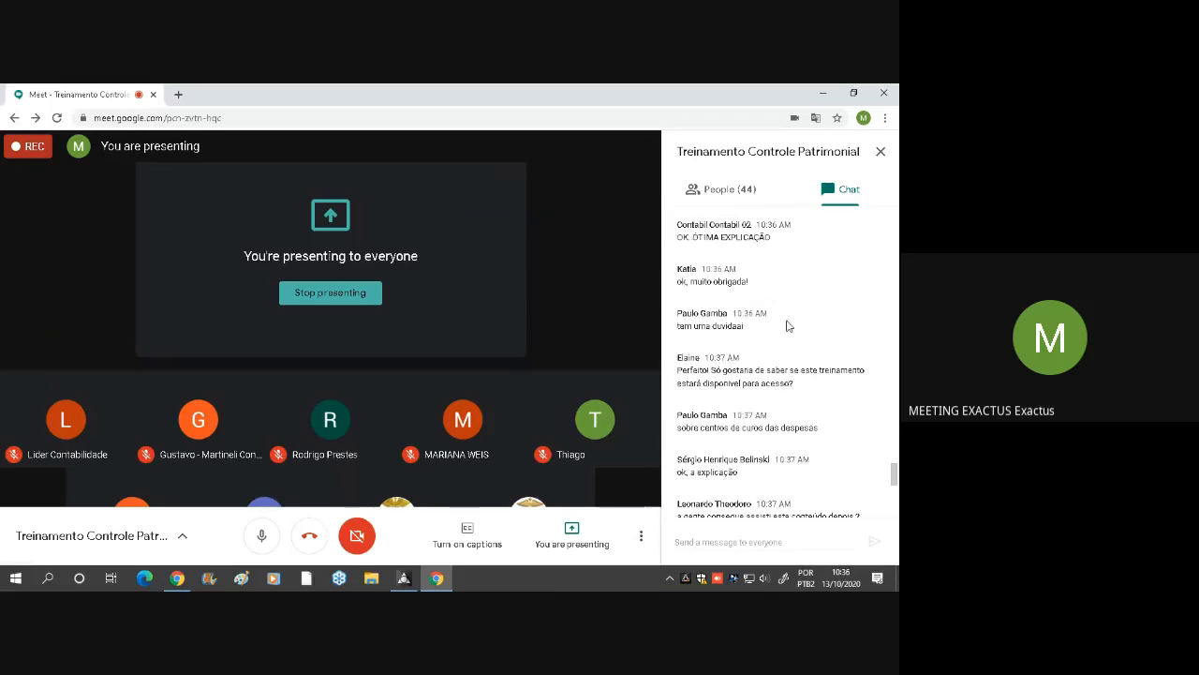
{"action": "scroll", "coordinate": [784, 288], "scroll_direction": "up", "scroll_amount": 2}
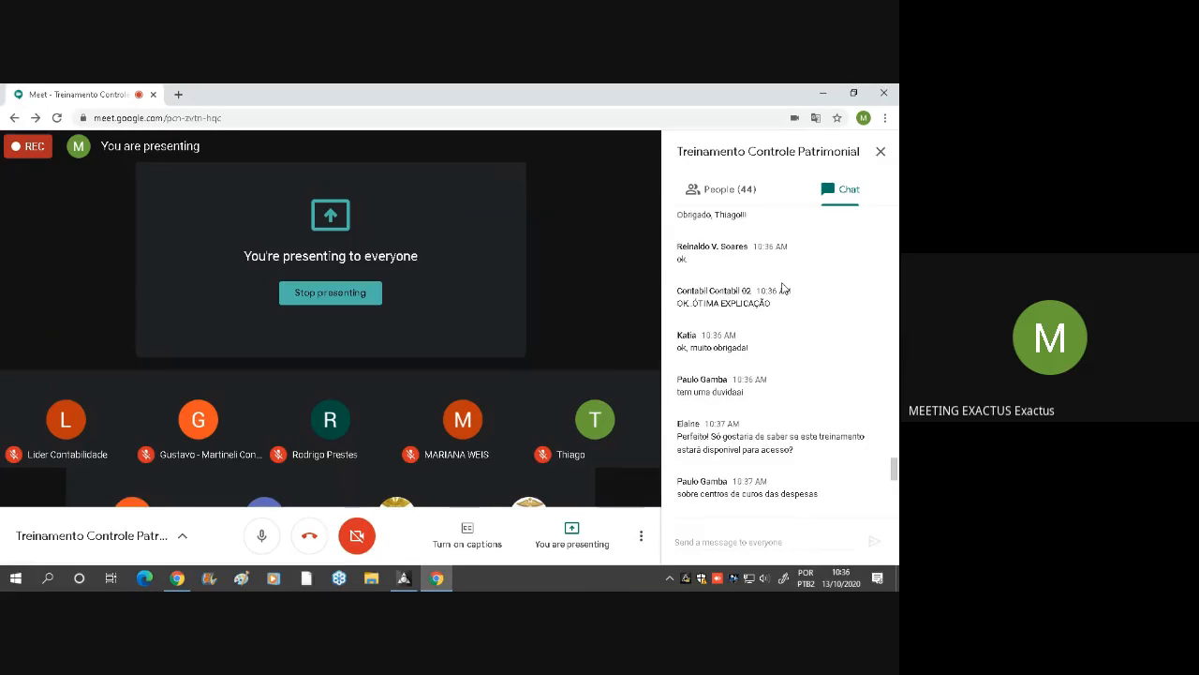
{"action": "scroll", "coordinate": [783, 288], "scroll_direction": "up", "scroll_amount": 2}
{"action": "scroll", "coordinate": [782, 284], "scroll_direction": "down", "scroll_amount": 4}
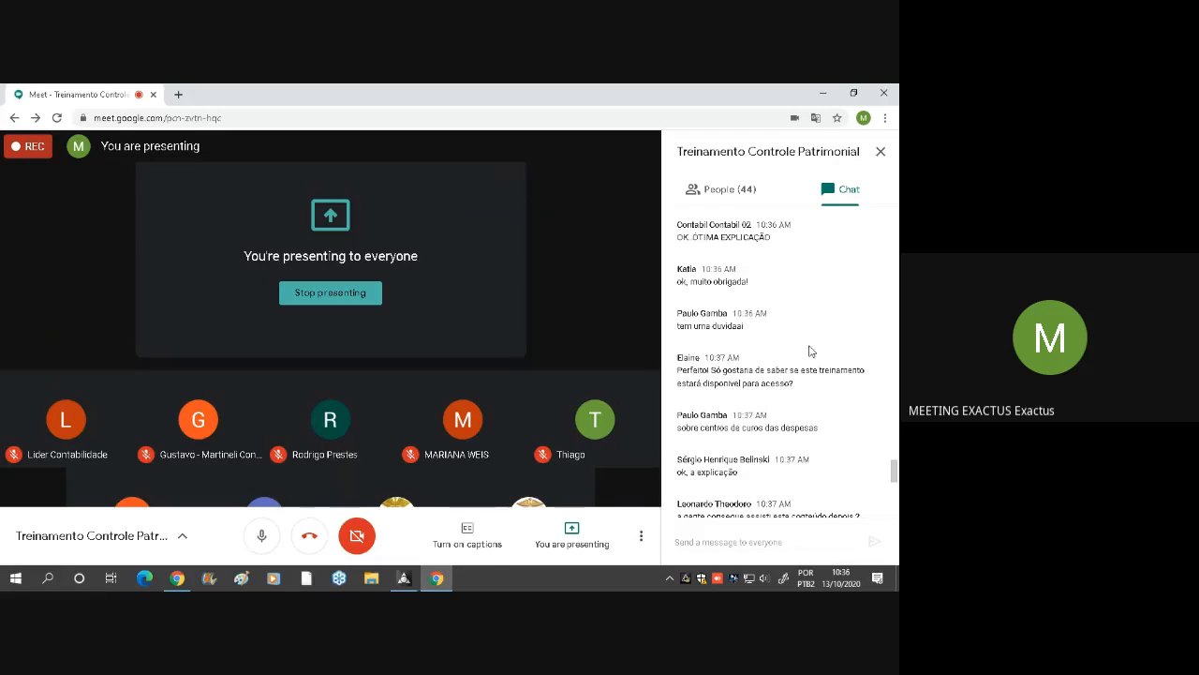
Highlight the chat messages asking whether the training will be available afterwards, and the one mentioning a doubt
{"action": "left_click_drag", "start_coordinate": [717, 371], "coordinate": [817, 388]}
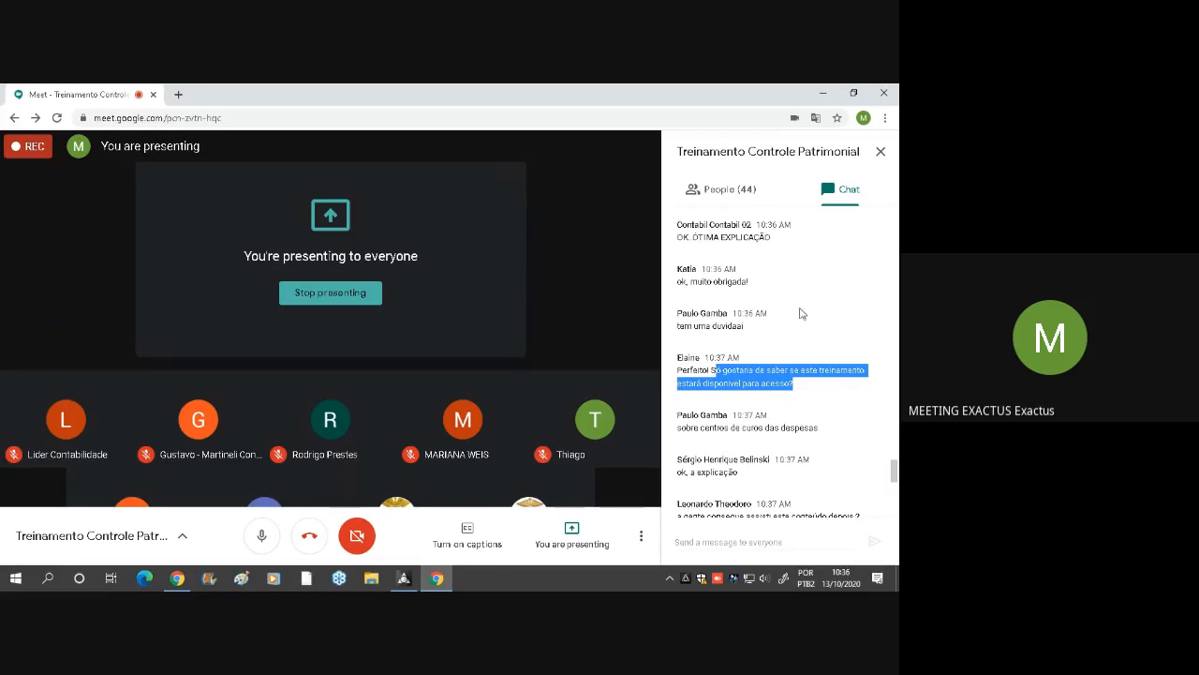
{"action": "left_click_drag", "start_coordinate": [695, 325], "coordinate": [764, 328]}
{"action": "scroll", "coordinate": [785, 319], "scroll_direction": "down", "scroll_amount": 2}
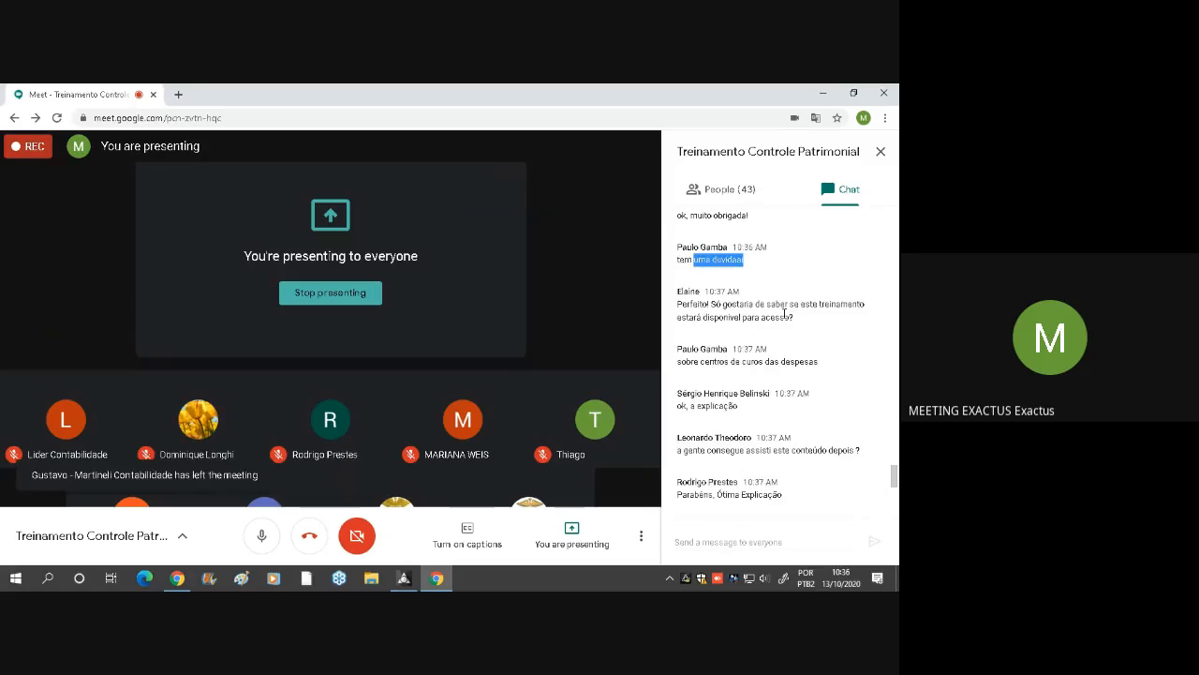
{"action": "left_click", "coordinate": [765, 451]}
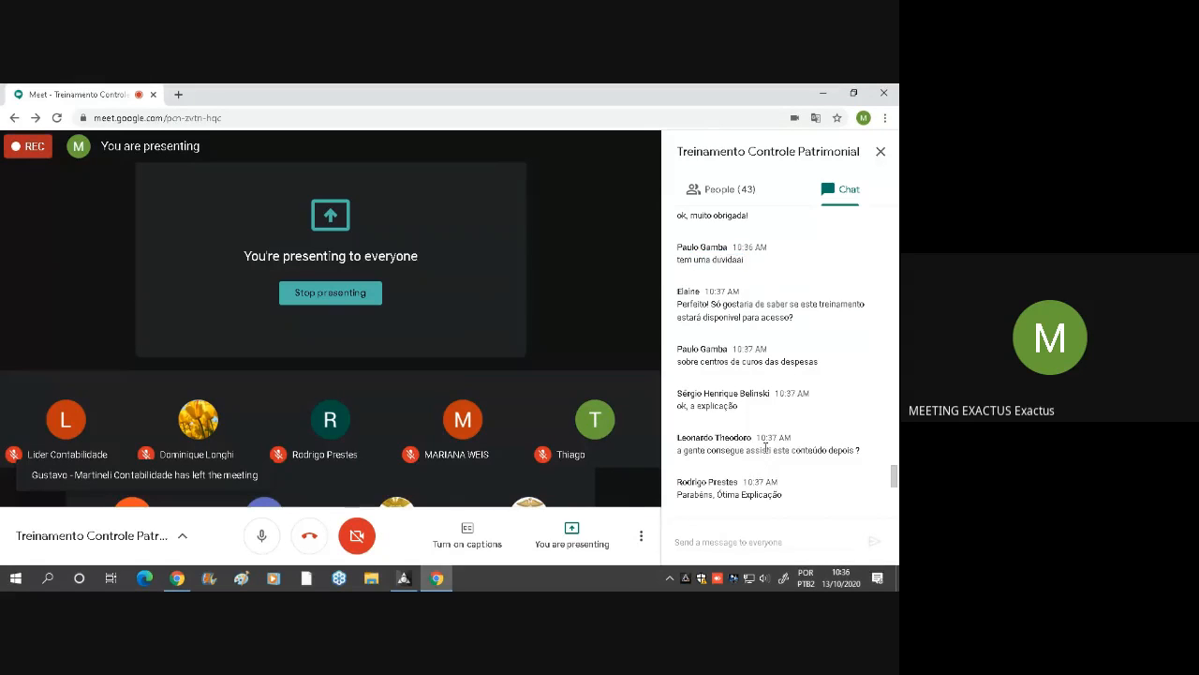
{"action": "left_click_drag", "start_coordinate": [765, 450], "coordinate": [841, 451]}
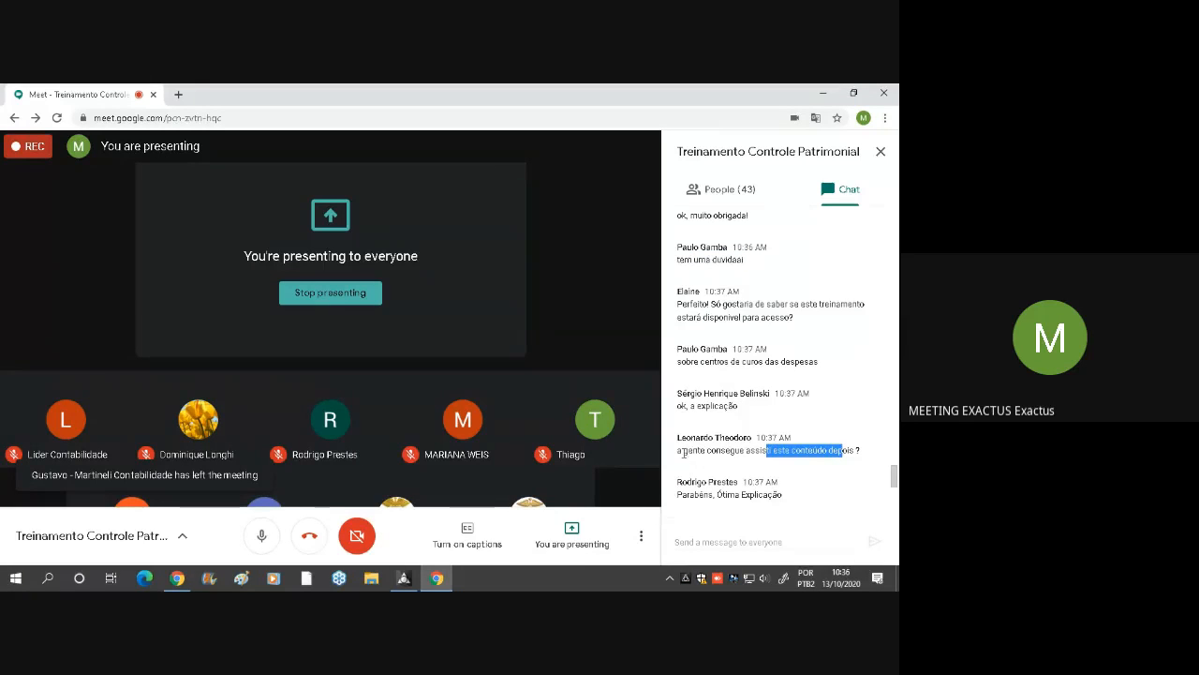
Highlight the chat question about watching the content afterwards, and the two messages about centros de custos das despesas
{"action": "left_click_drag", "start_coordinate": [679, 451], "coordinate": [866, 452]}
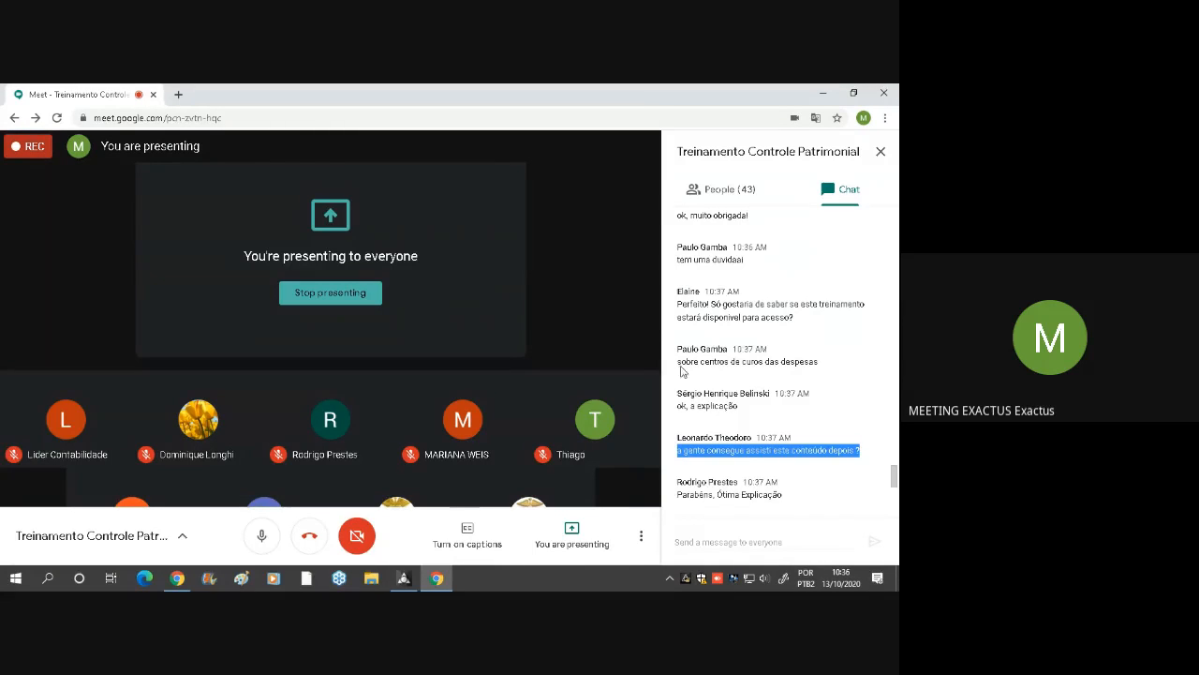
{"action": "left_click_drag", "start_coordinate": [681, 371], "coordinate": [832, 365]}
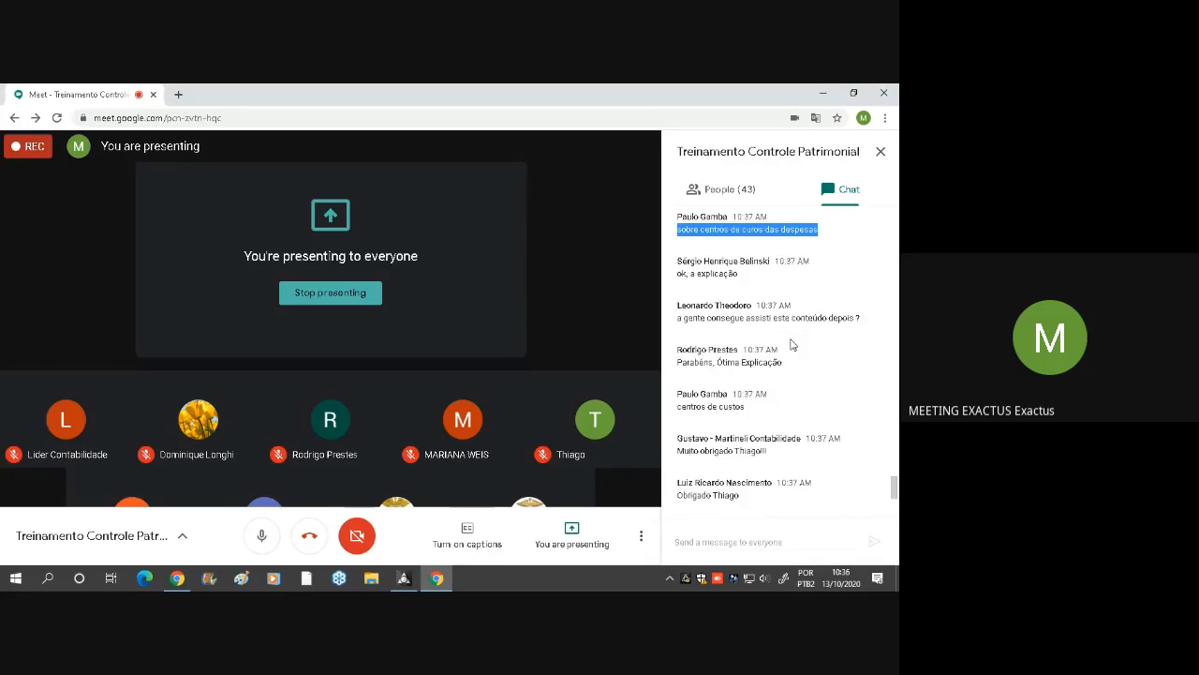
{"action": "triple_click", "coordinate": [726, 405]}
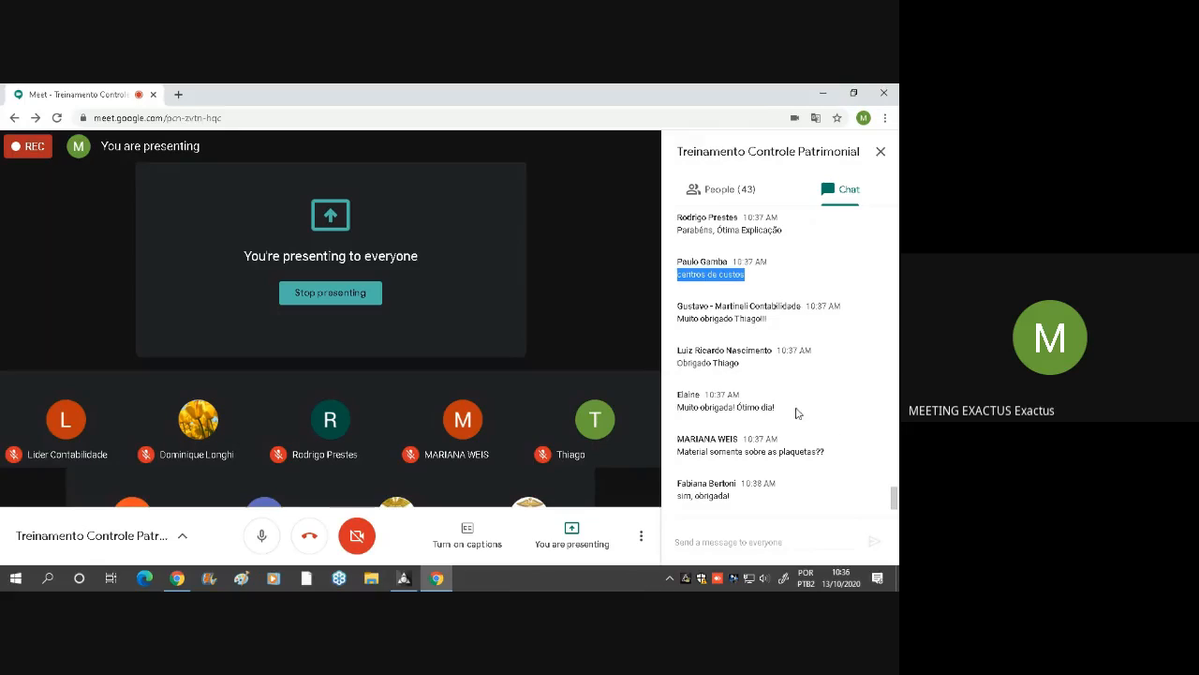
Highlight the chat question "Material somente sobre as plaquetas??" and the follow-up message explaining the cc remark
{"action": "left_click", "coordinate": [764, 451]}
{"action": "triple_click", "coordinate": [764, 451]}
{"action": "left_click", "coordinate": [860, 414]}
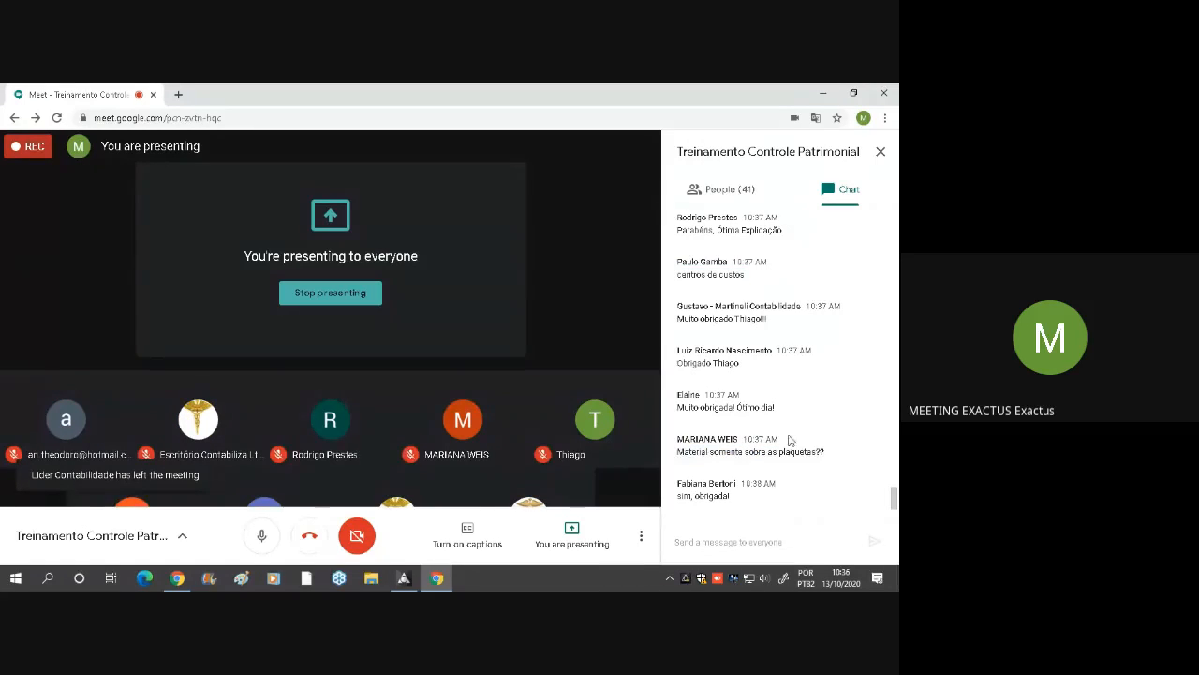
{"action": "triple_click", "coordinate": [740, 451]}
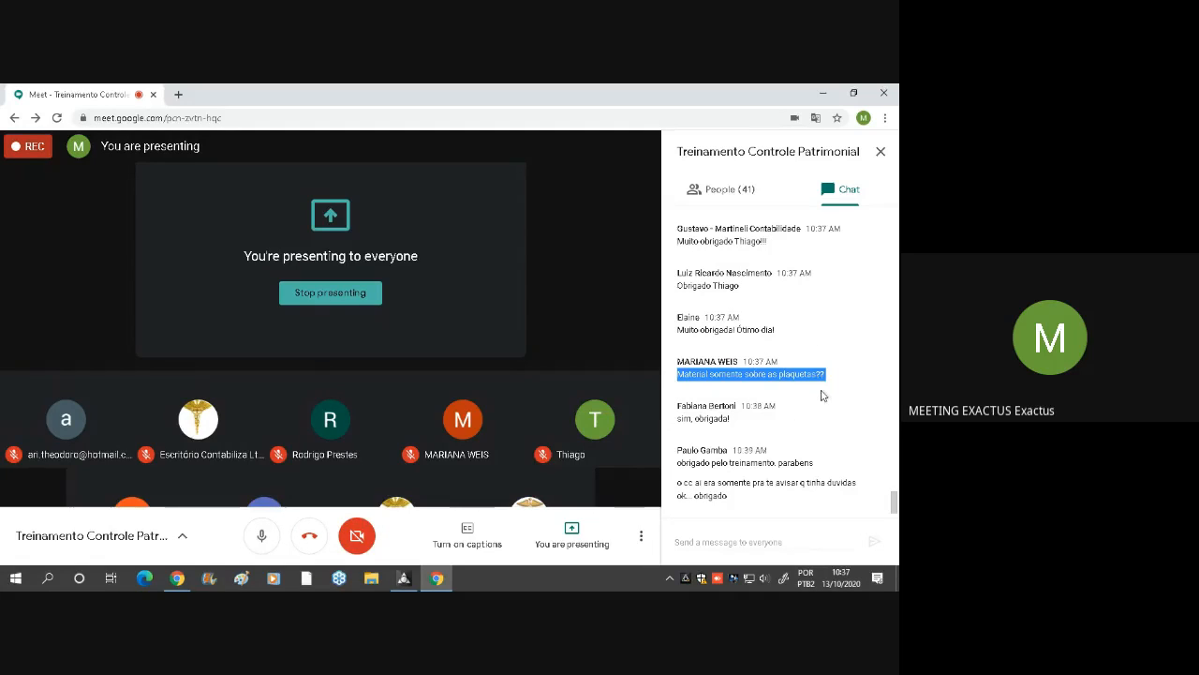
{"action": "triple_click", "coordinate": [770, 483]}
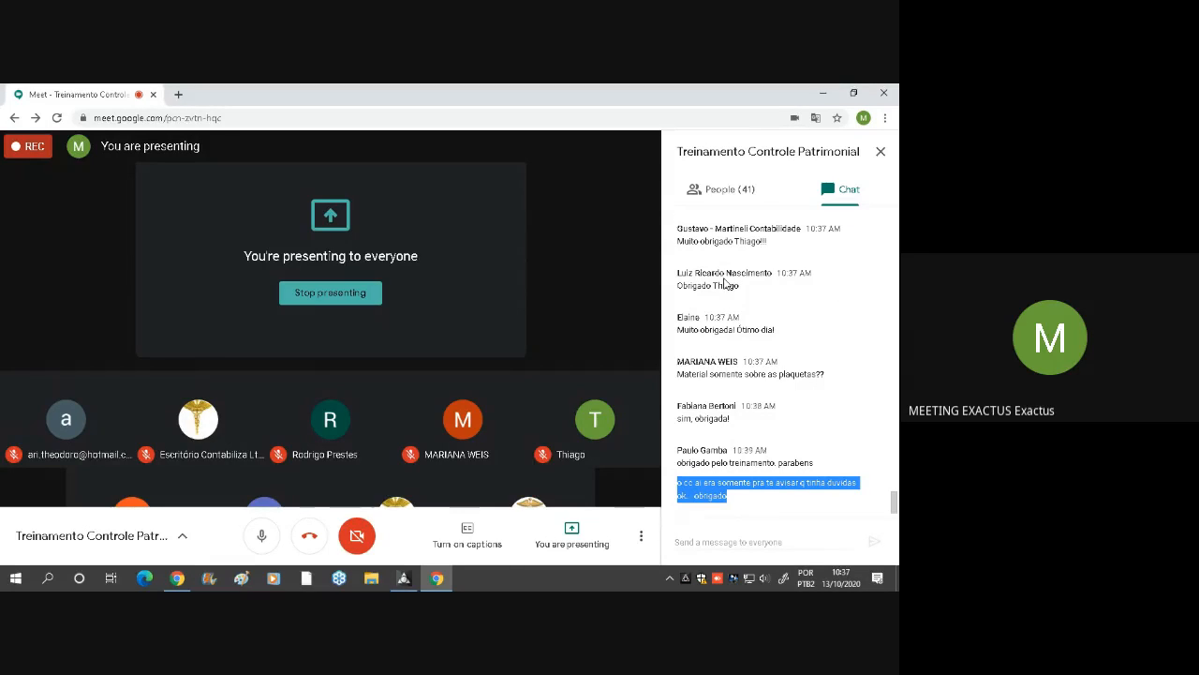
Switch to Controle Patrimonial, save the VEICULOS depreciation expense split, and close its record, the expense account list and Plano de Contas
{"action": "left_click", "coordinate": [407, 577]}
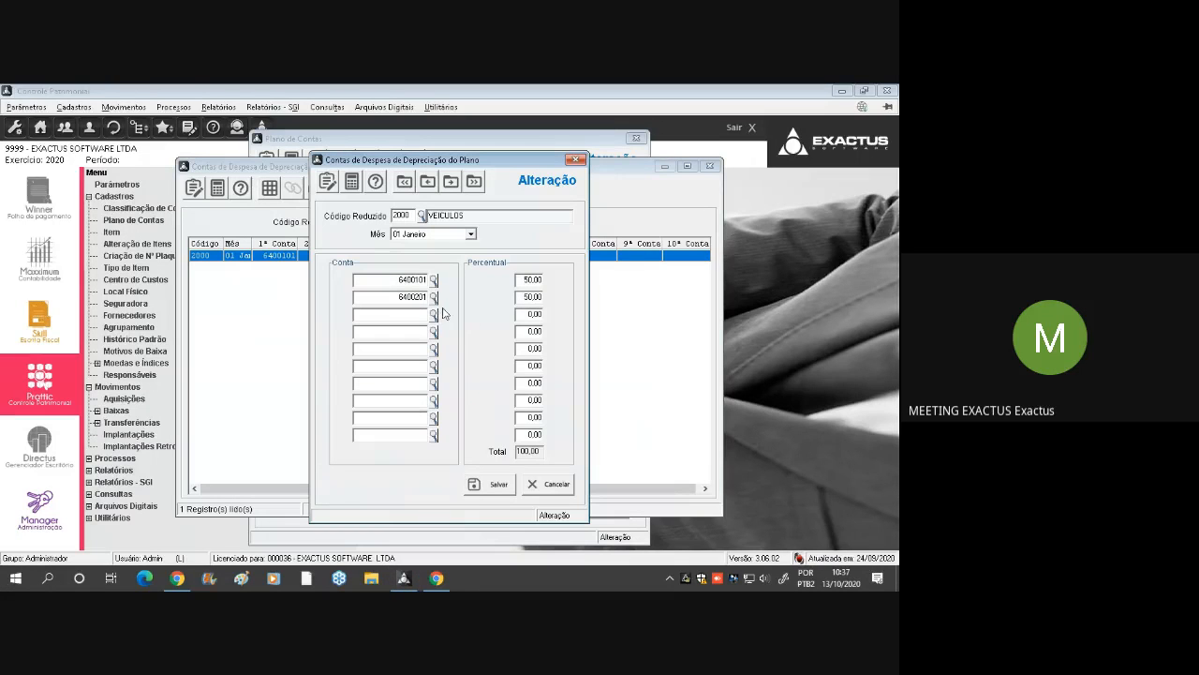
{"action": "left_click", "coordinate": [518, 298]}
{"action": "left_click", "coordinate": [498, 481]}
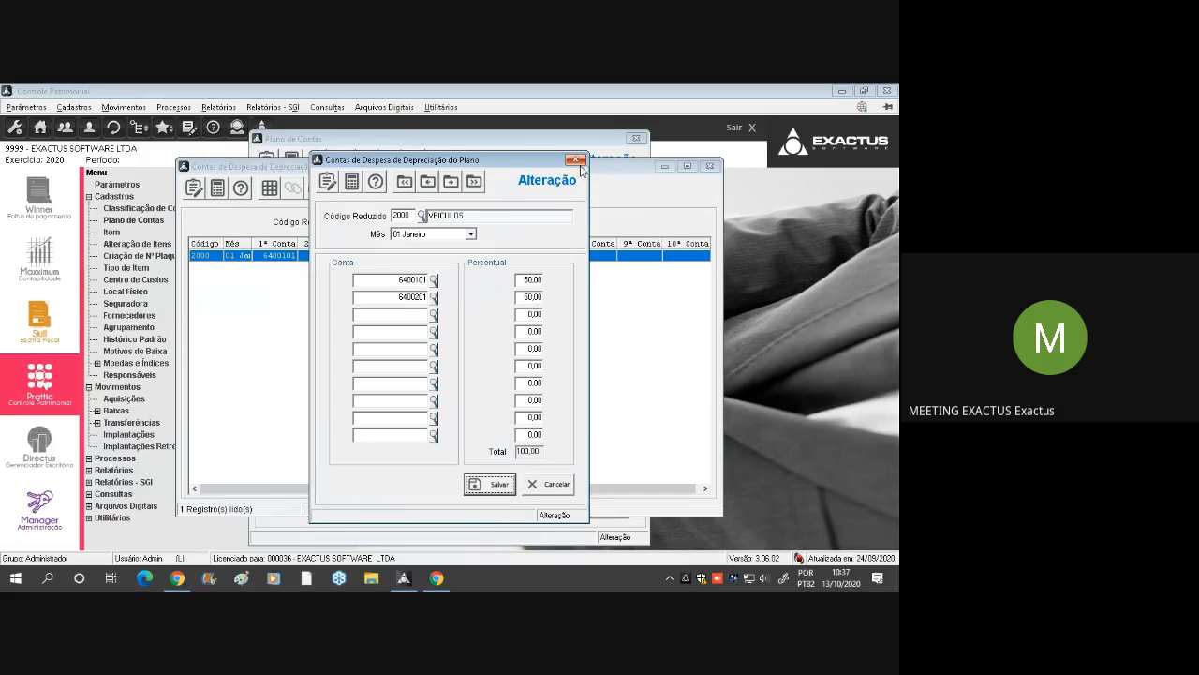
{"action": "left_click", "coordinate": [576, 159]}
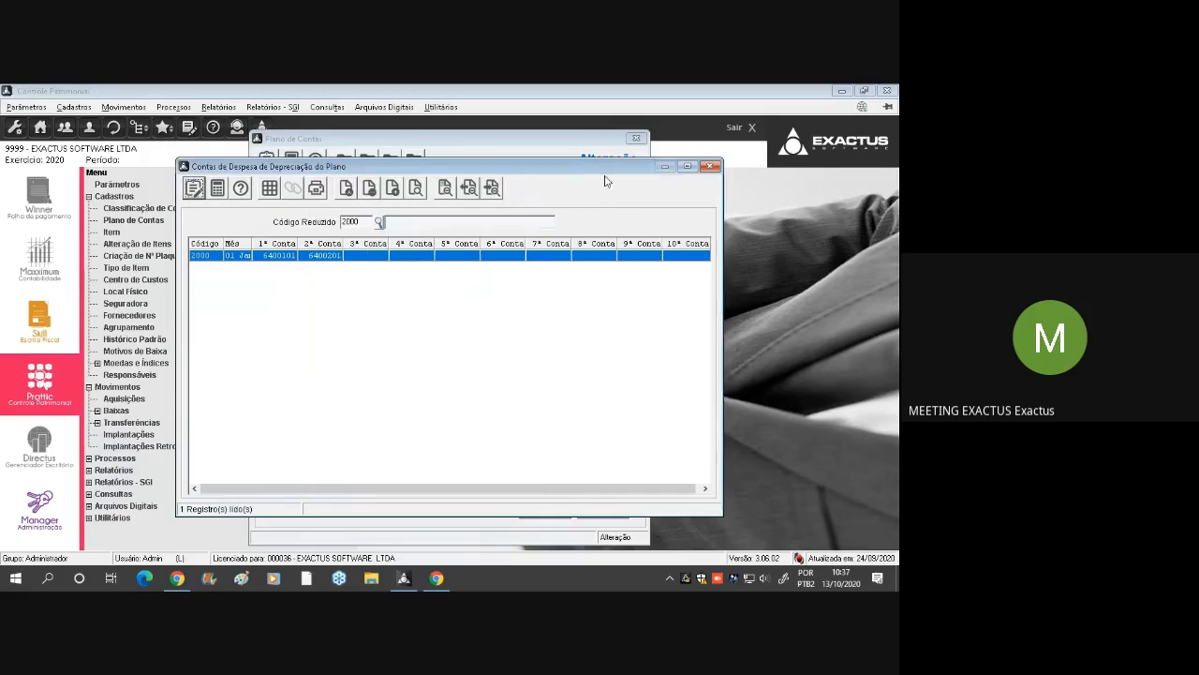
{"action": "left_click", "coordinate": [710, 167]}
{"action": "left_click", "coordinate": [636, 138]}
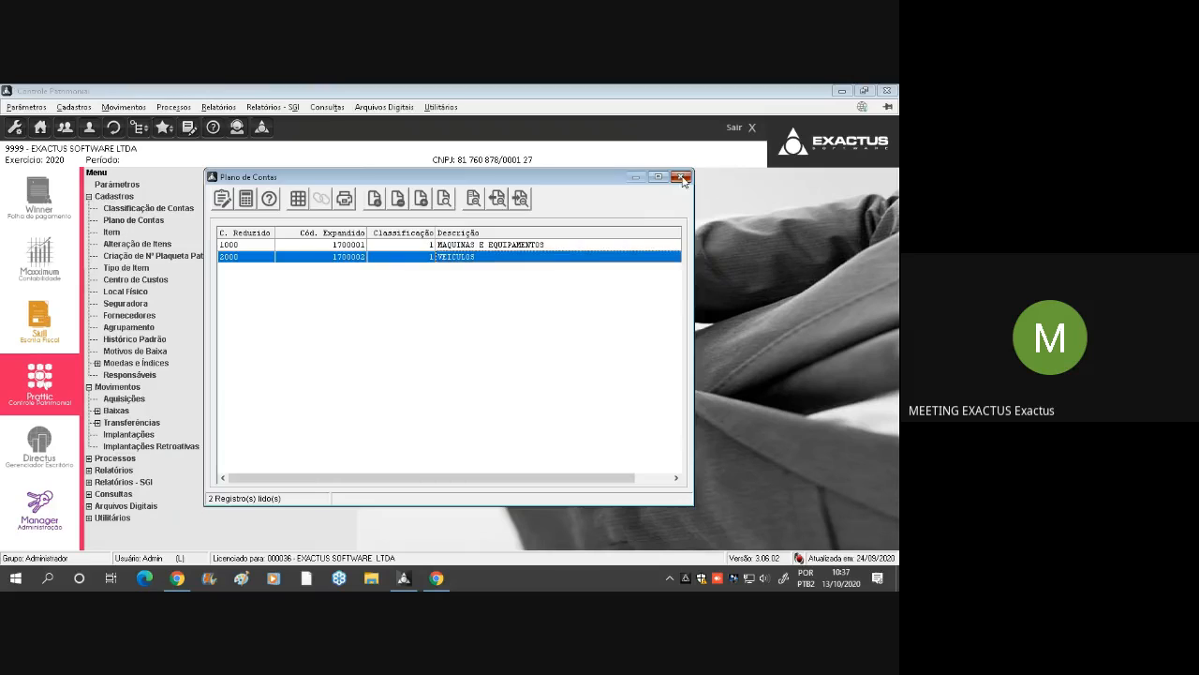
{"action": "left_click", "coordinate": [682, 177]}
Collapse the Cadastros and Movimentos groups of the module tree, and return to the Google Meet chat
{"action": "double_click", "coordinate": [112, 198]}
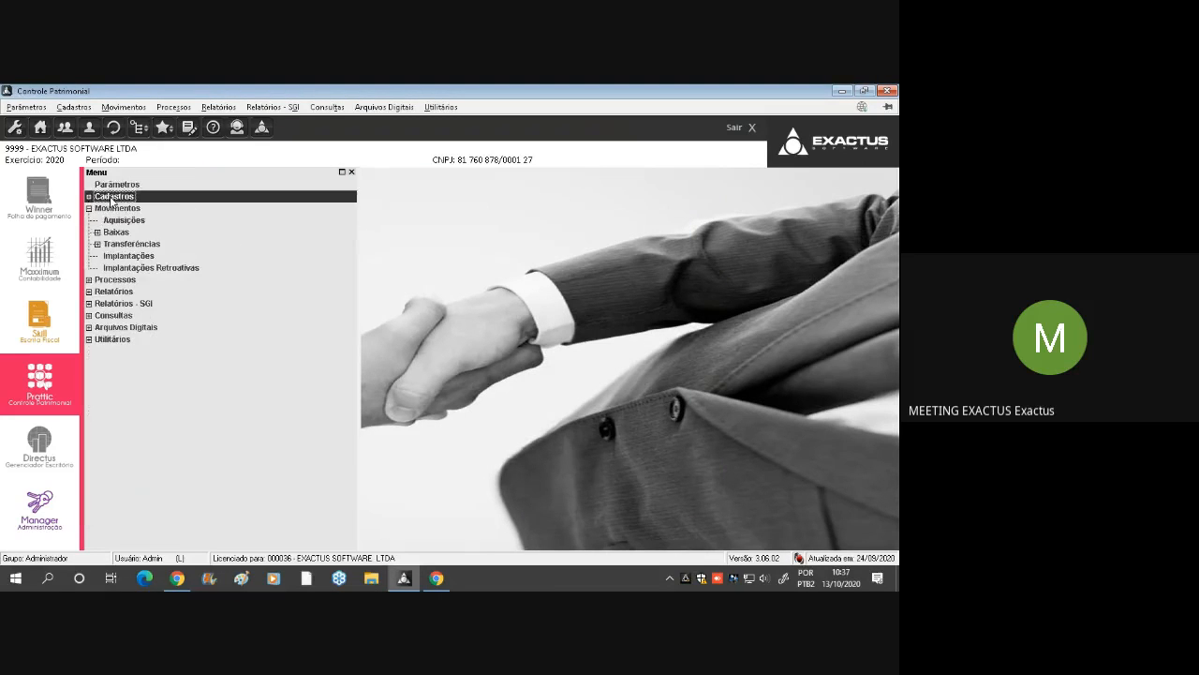
{"action": "double_click", "coordinate": [140, 210]}
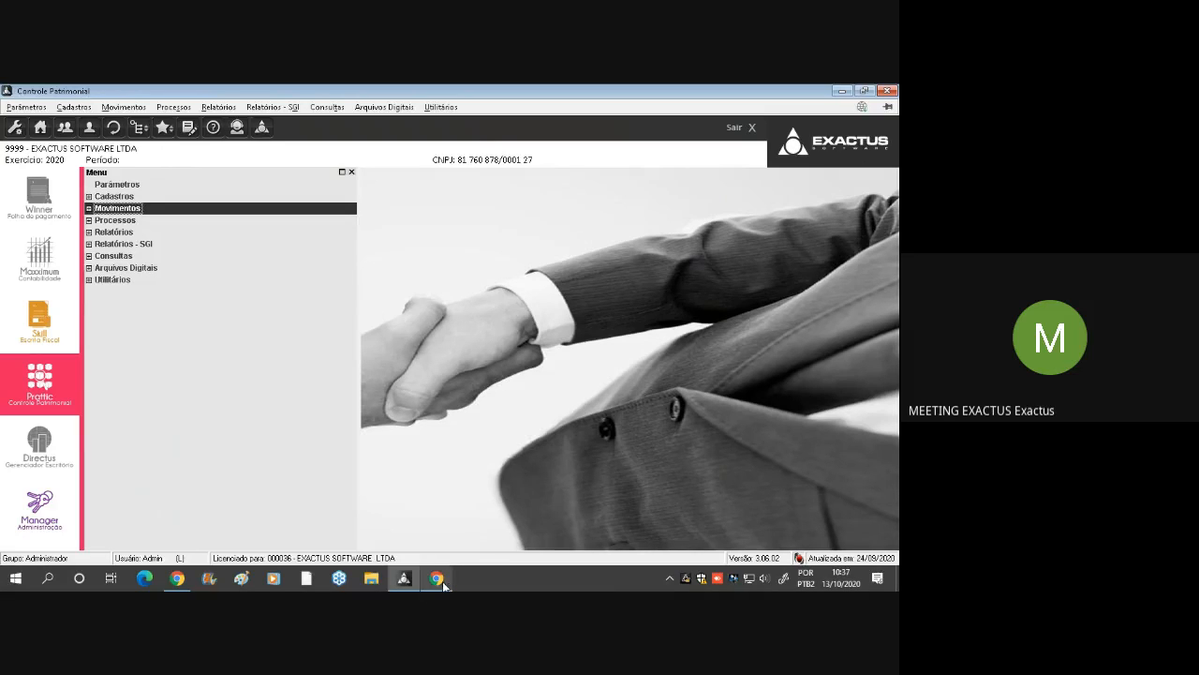
{"action": "left_click", "coordinate": [842, 91]}
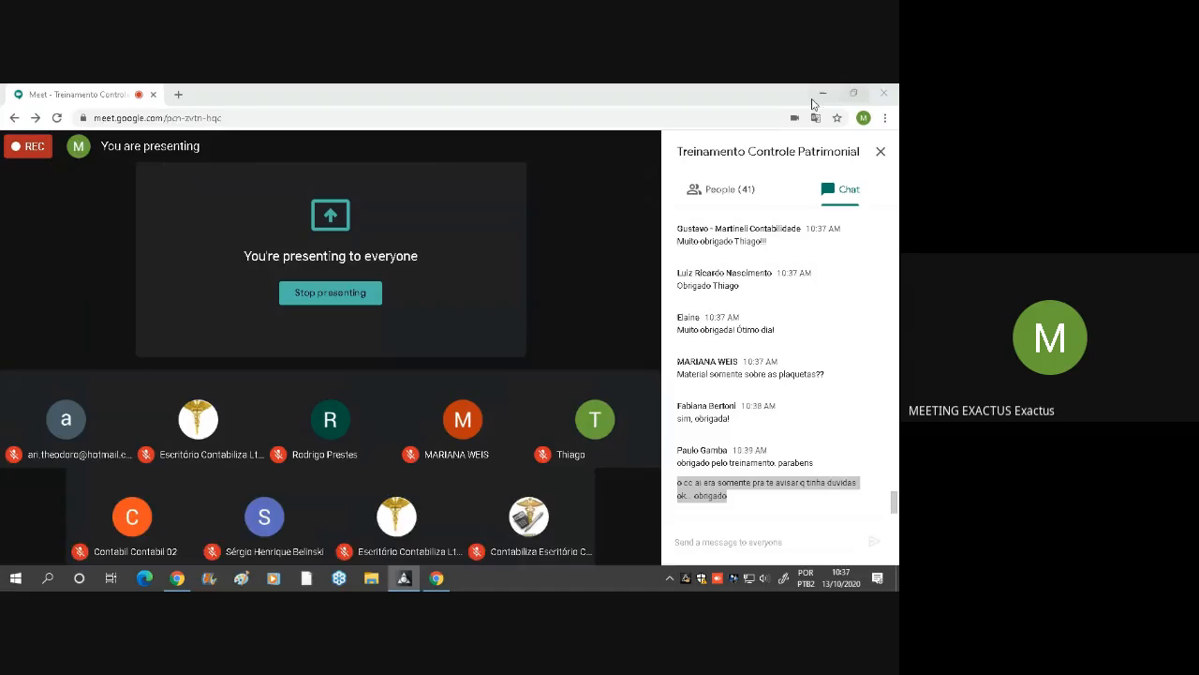
{"action": "left_click", "coordinate": [831, 409]}
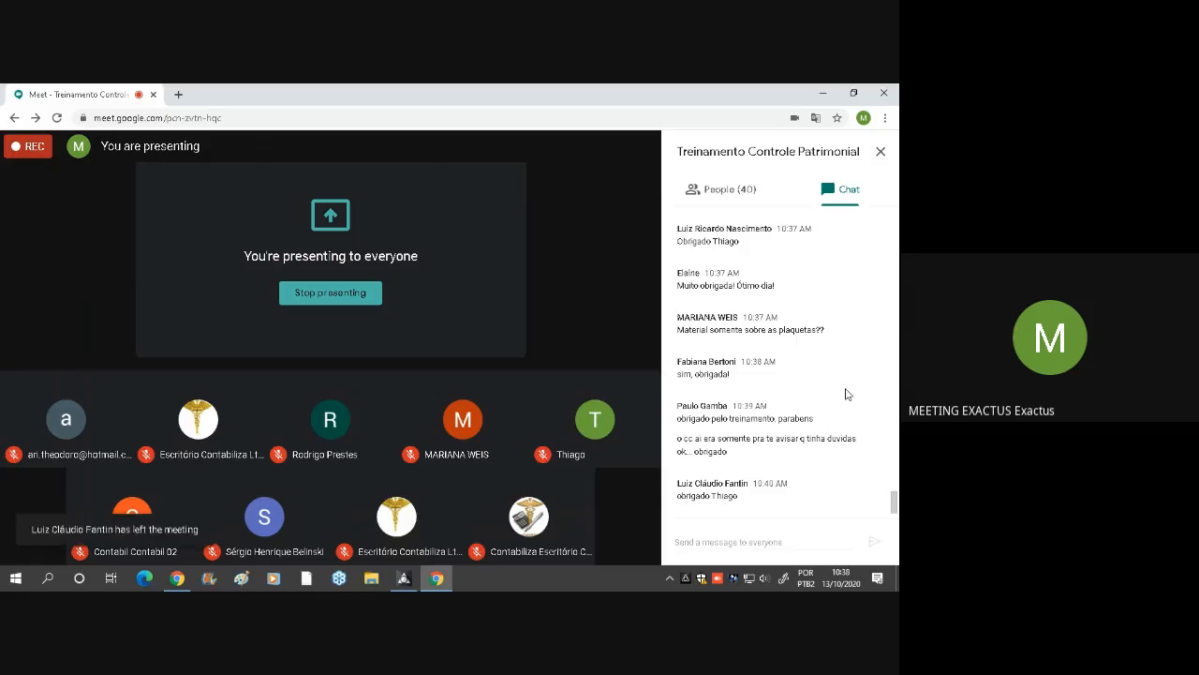
Examine the earlier and recent chat messages for participants' questions that are still unanswered
{"action": "mouse_move", "coordinate": [555, 370]}
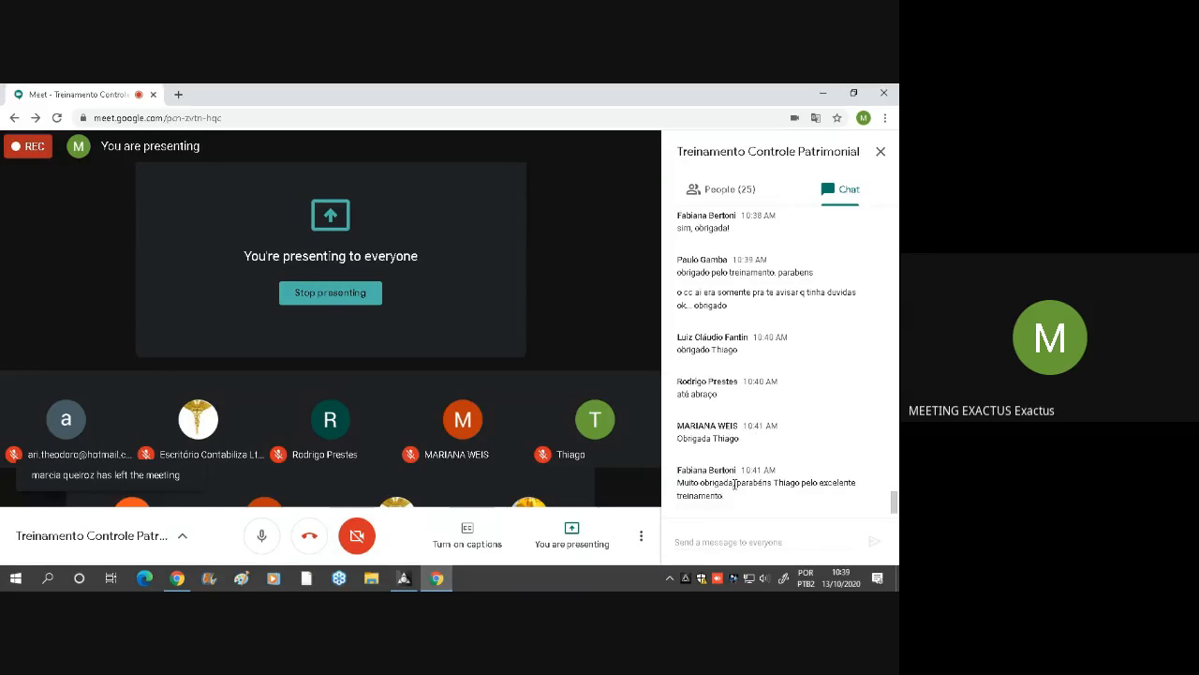
{"action": "scroll", "coordinate": [761, 456], "scroll_direction": "up", "scroll_amount": 5}
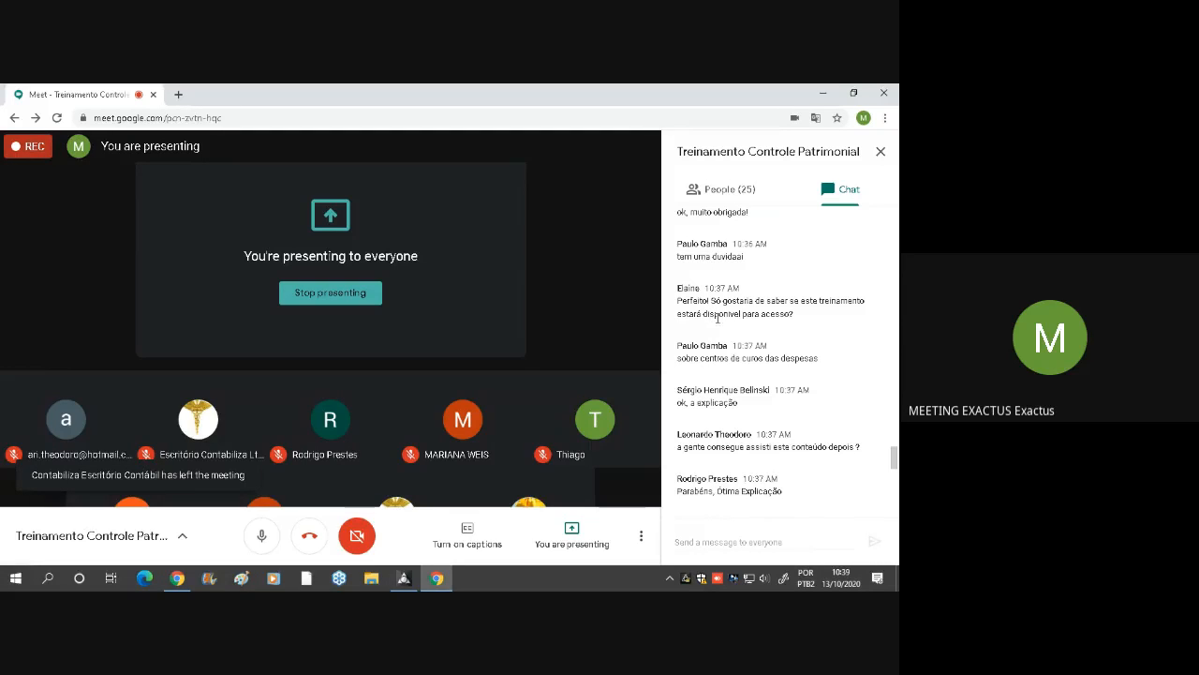
{"action": "scroll", "coordinate": [761, 319], "scroll_direction": "up", "scroll_amount": 3}
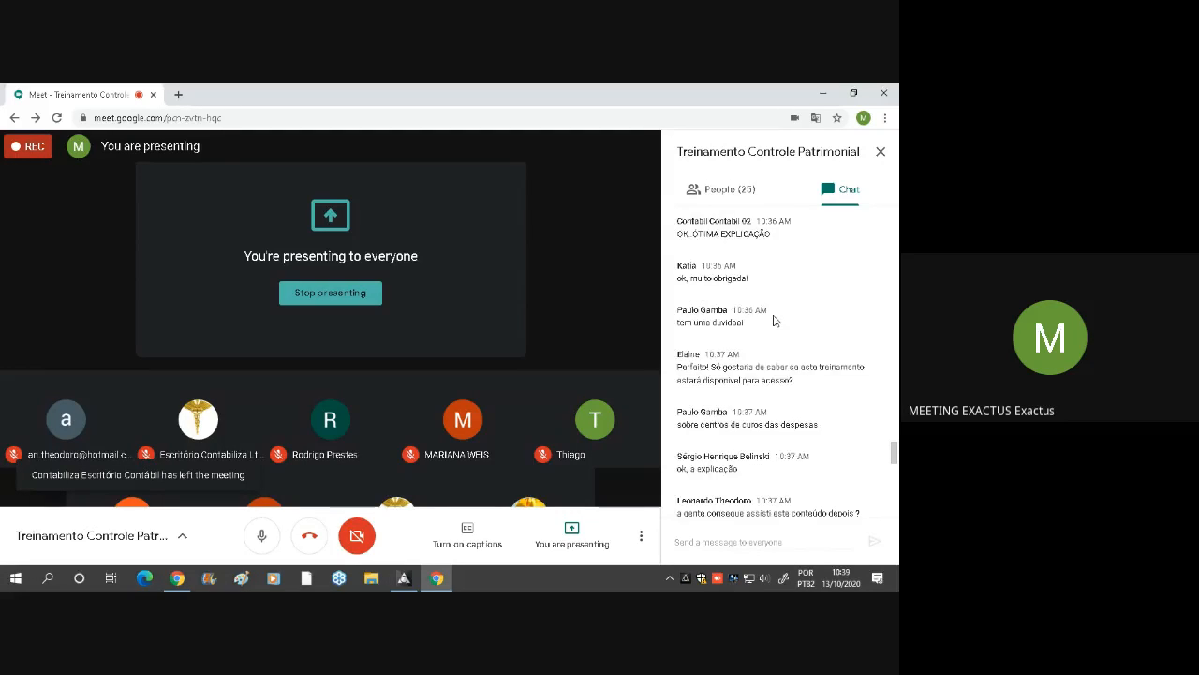
{"action": "scroll", "coordinate": [755, 313], "scroll_direction": "up", "scroll_amount": 1}
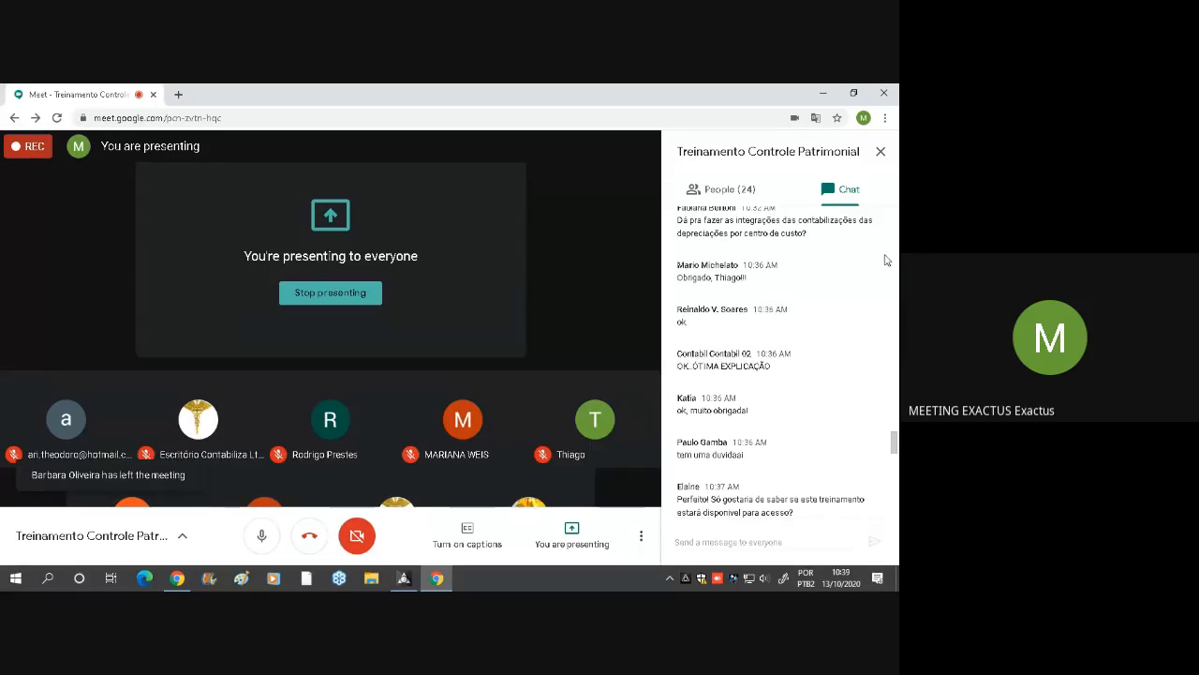
{"action": "scroll", "coordinate": [788, 272], "scroll_direction": "up", "scroll_amount": 3}
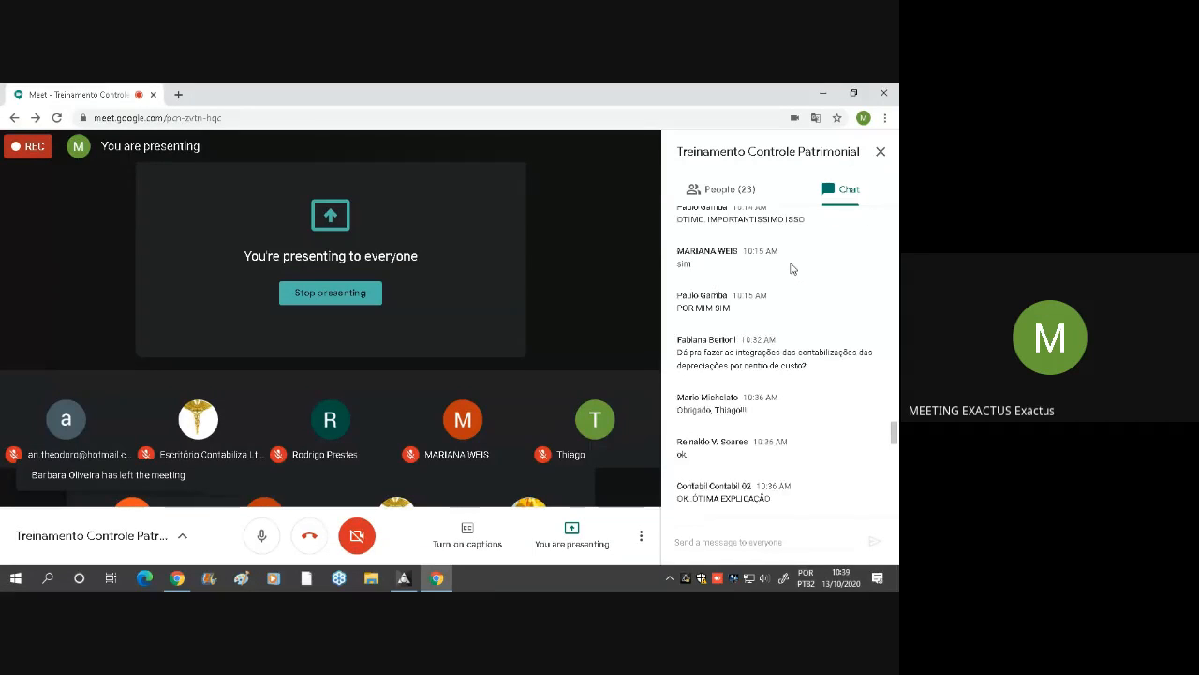
{"action": "scroll", "coordinate": [815, 261], "scroll_direction": "up", "scroll_amount": 1}
{"action": "scroll", "coordinate": [817, 243], "scroll_direction": "up", "scroll_amount": 1}
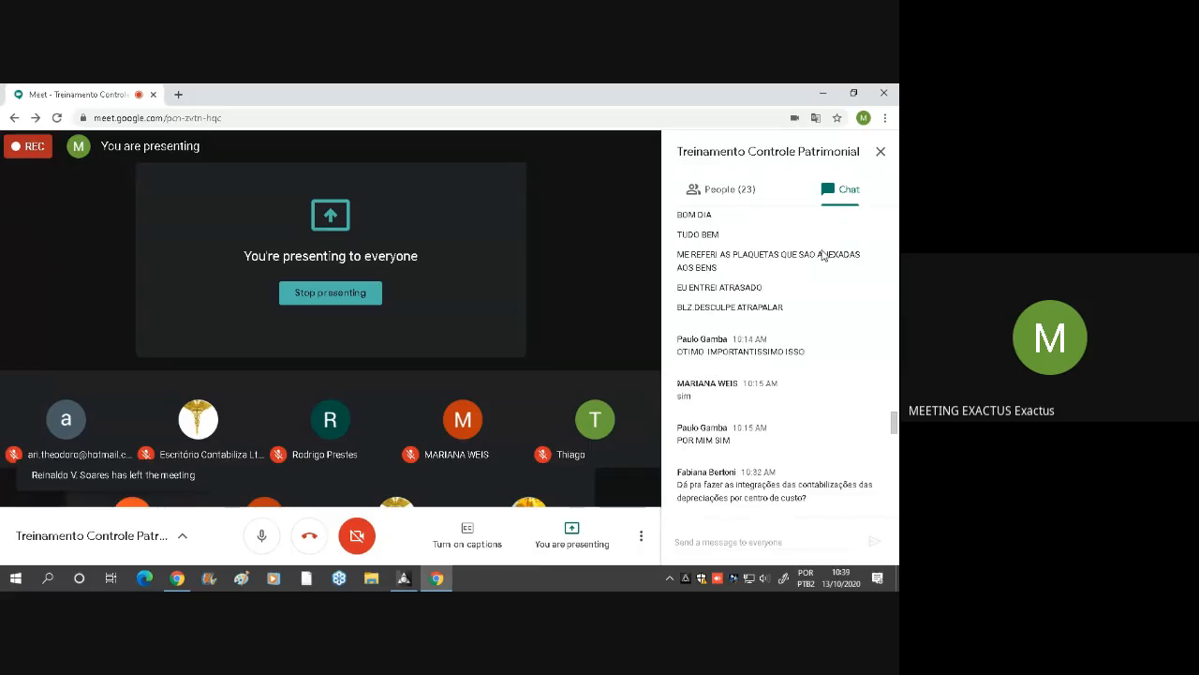
{"action": "scroll", "coordinate": [806, 214], "scroll_direction": "down", "scroll_amount": 5}
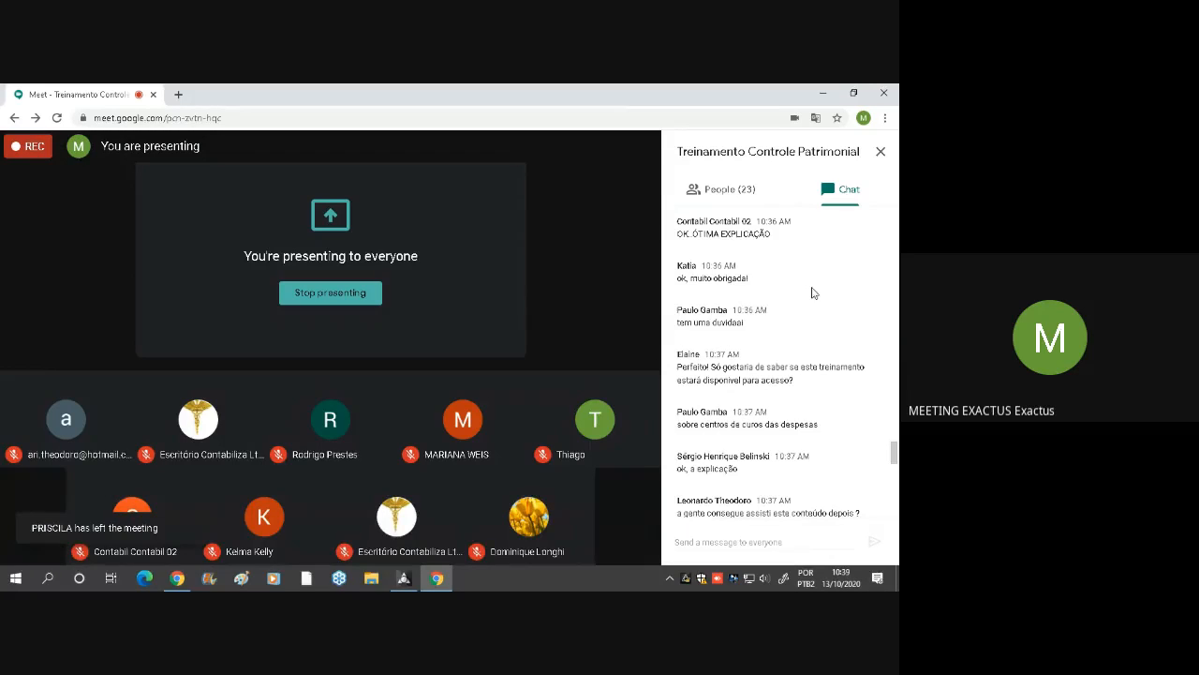
{"action": "scroll", "coordinate": [806, 326], "scroll_direction": "down", "scroll_amount": 3}
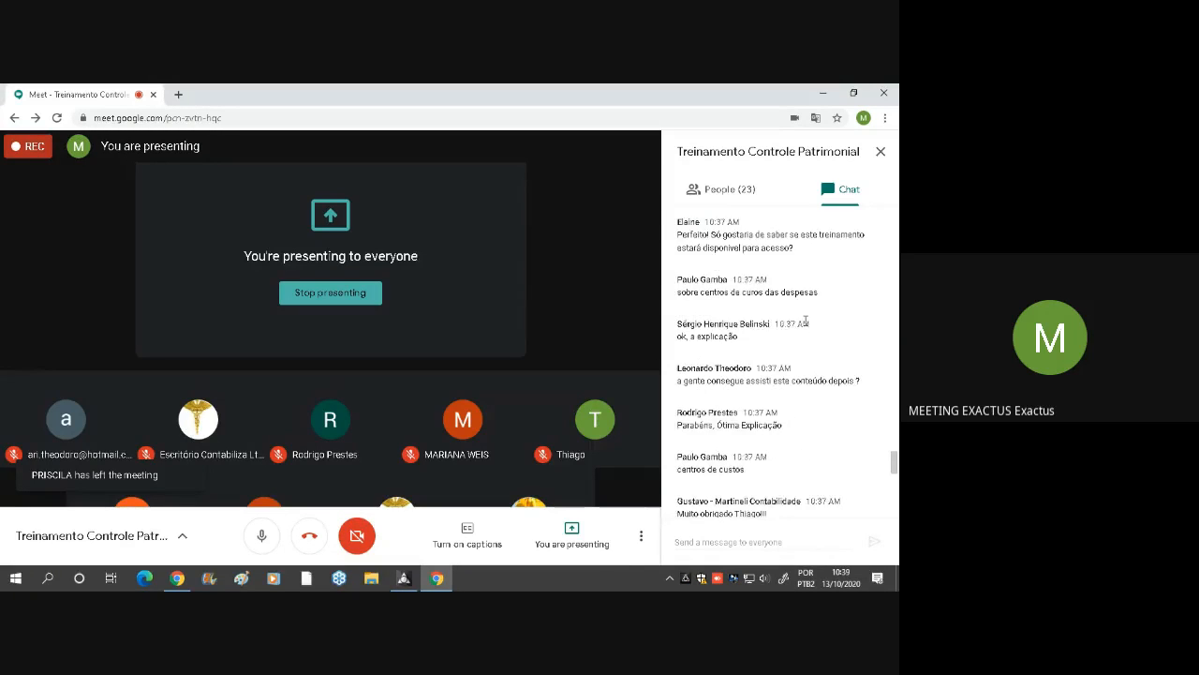
Highlight a participant's thank-you message and sender name in the chat, and the question about material on the plaquetas
{"action": "left_click_drag", "start_coordinate": [698, 466], "coordinate": [768, 456]}
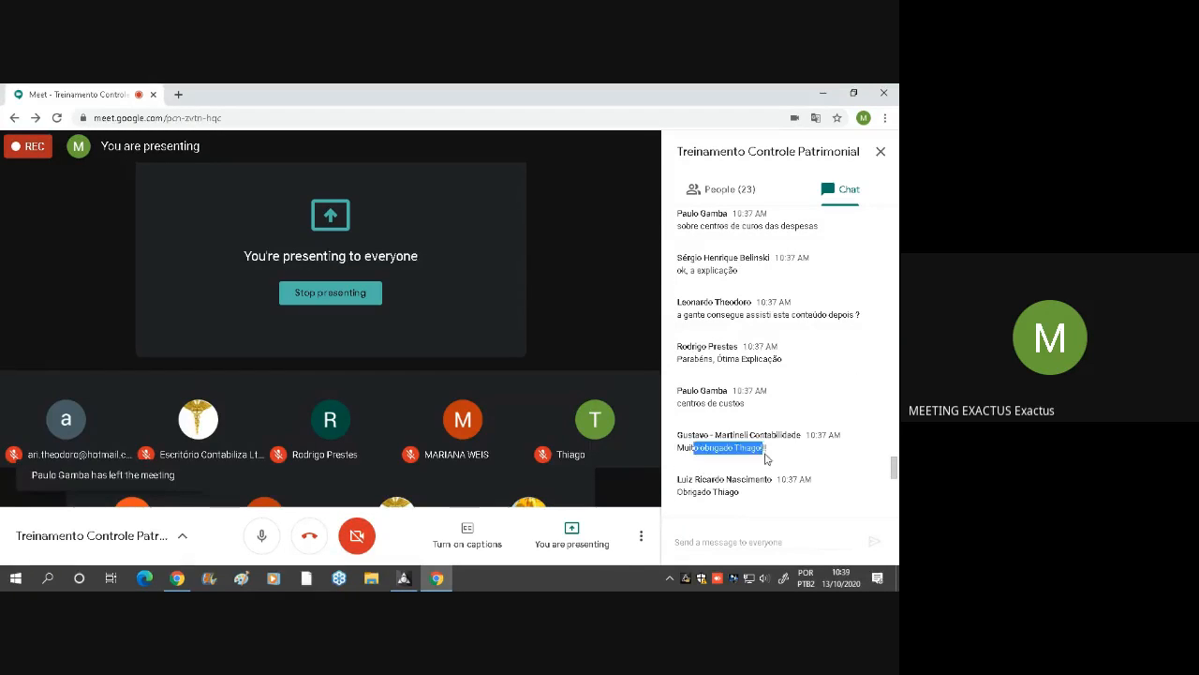
{"action": "left_click", "coordinate": [770, 455]}
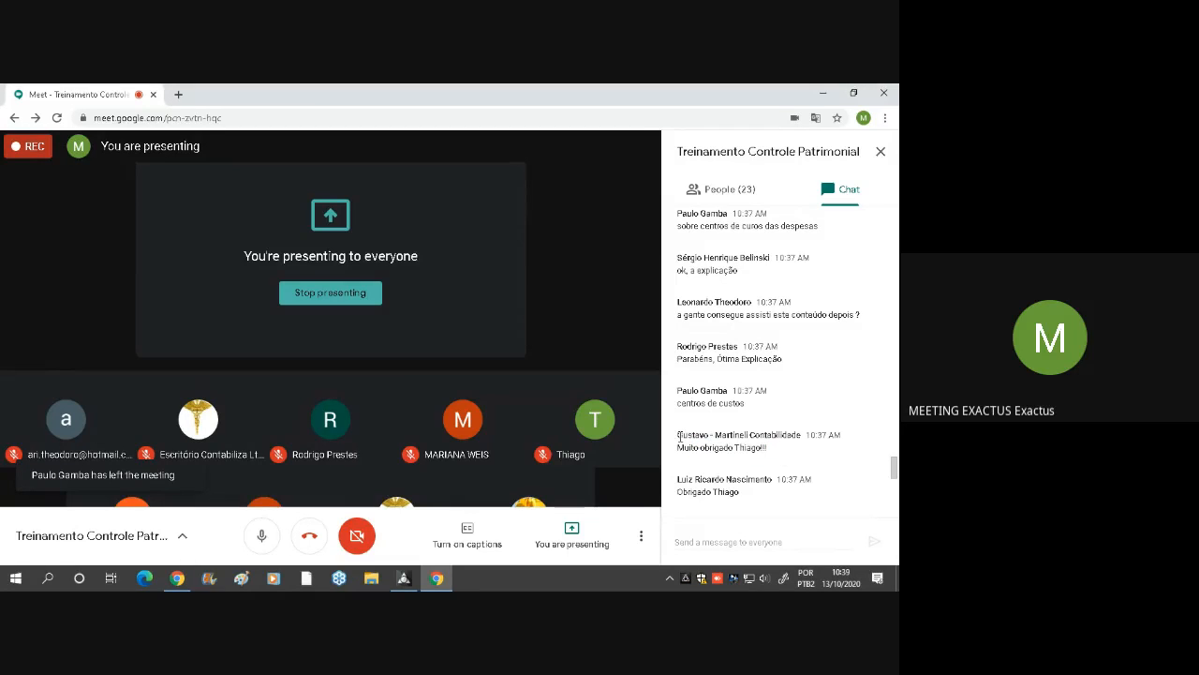
{"action": "left_click_drag", "start_coordinate": [680, 437], "coordinate": [832, 433]}
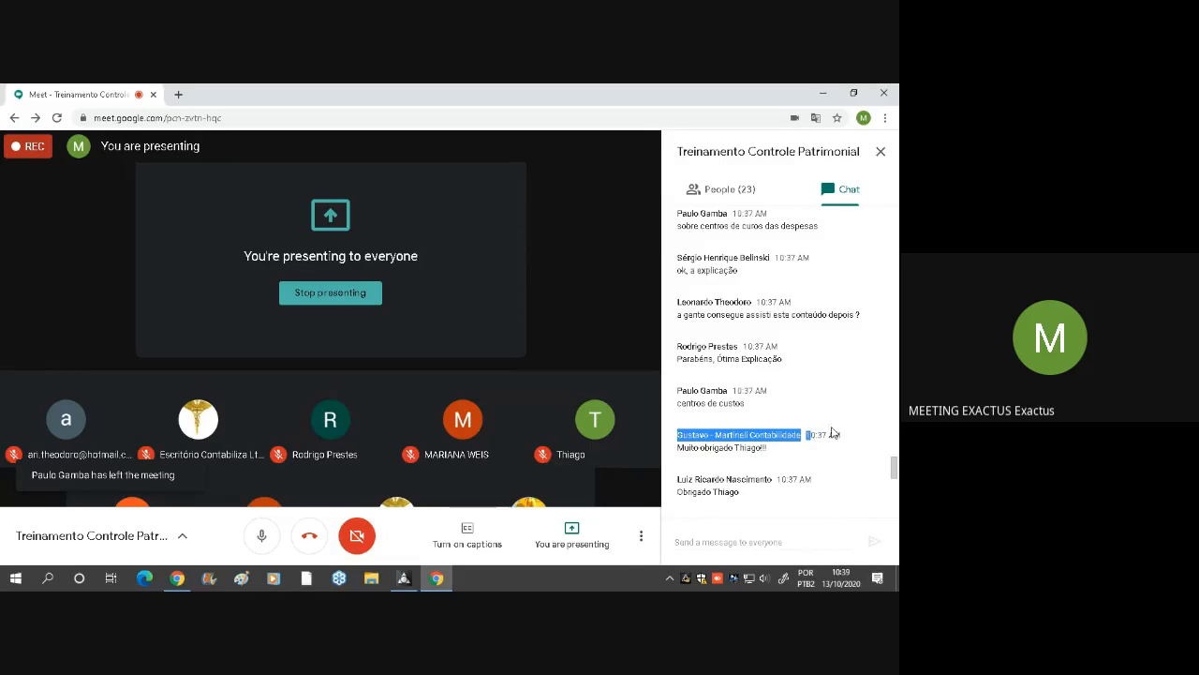
{"action": "left_click", "coordinate": [726, 440]}
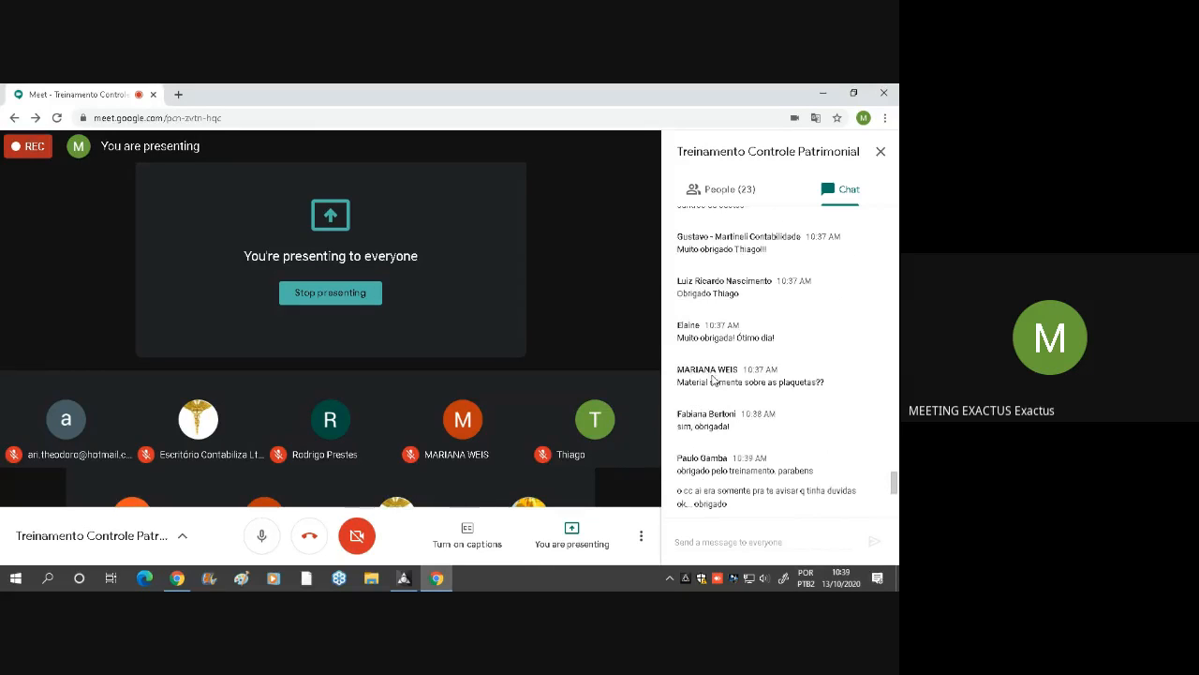
{"action": "left_click_drag", "start_coordinate": [677, 383], "coordinate": [830, 391]}
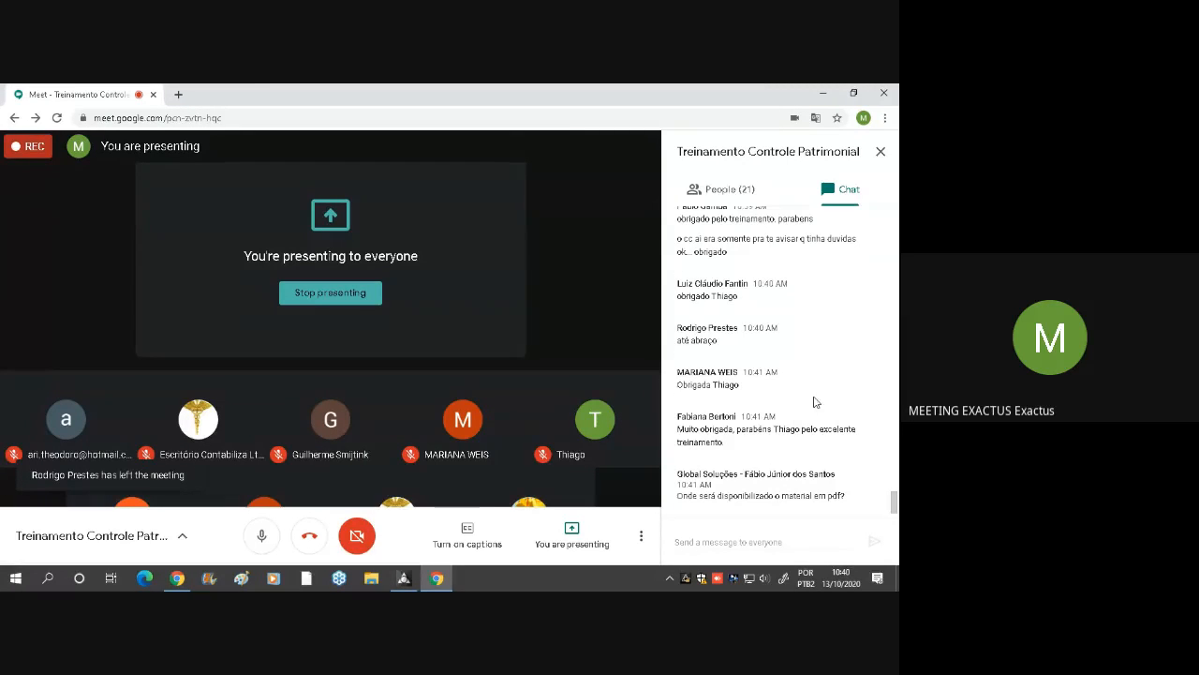
Highlight the chat question asking where the PDF material will be available, and activate the field for a message to everyone
{"action": "double_click", "coordinate": [798, 496]}
{"action": "triple_click", "coordinate": [799, 496]}
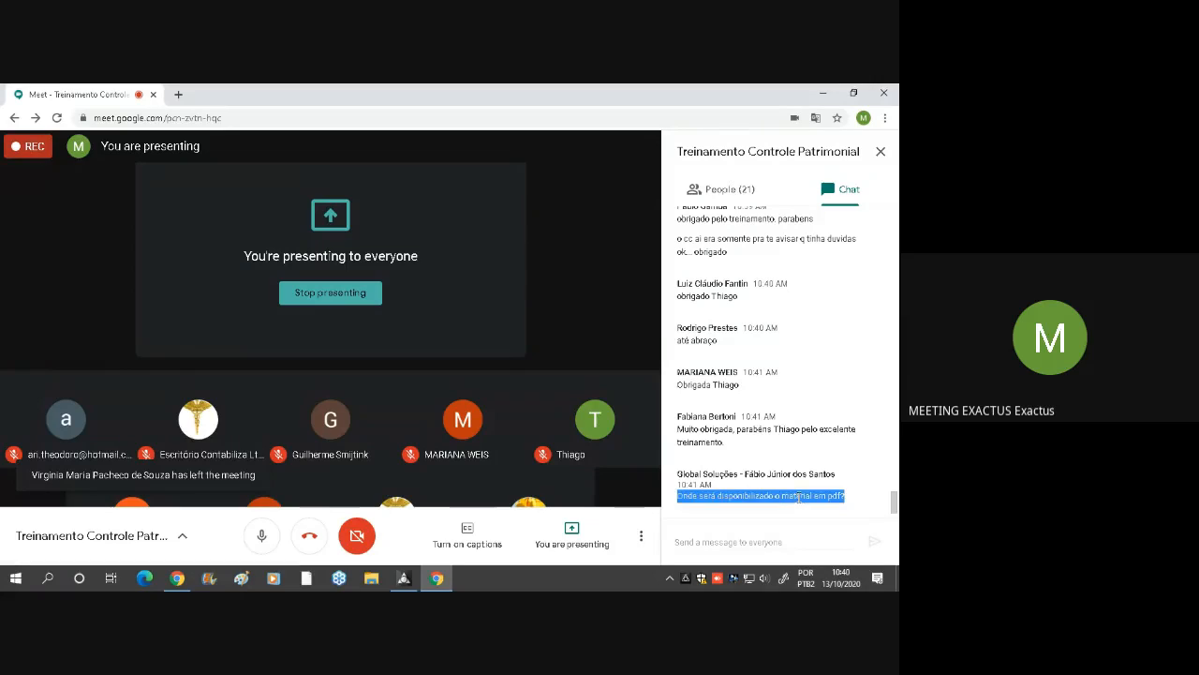
{"action": "left_click", "coordinate": [813, 424]}
{"action": "left_click", "coordinate": [728, 541]}
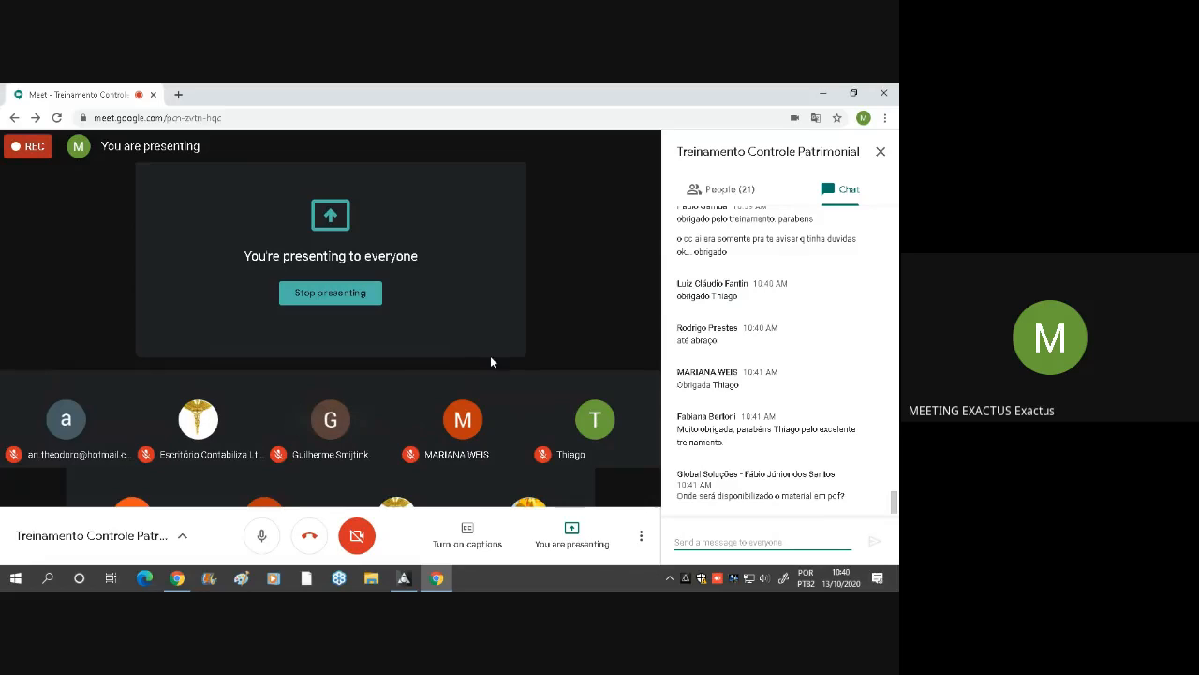
{"action": "double_click", "coordinate": [747, 474]}
{"action": "left_click", "coordinate": [747, 474]}
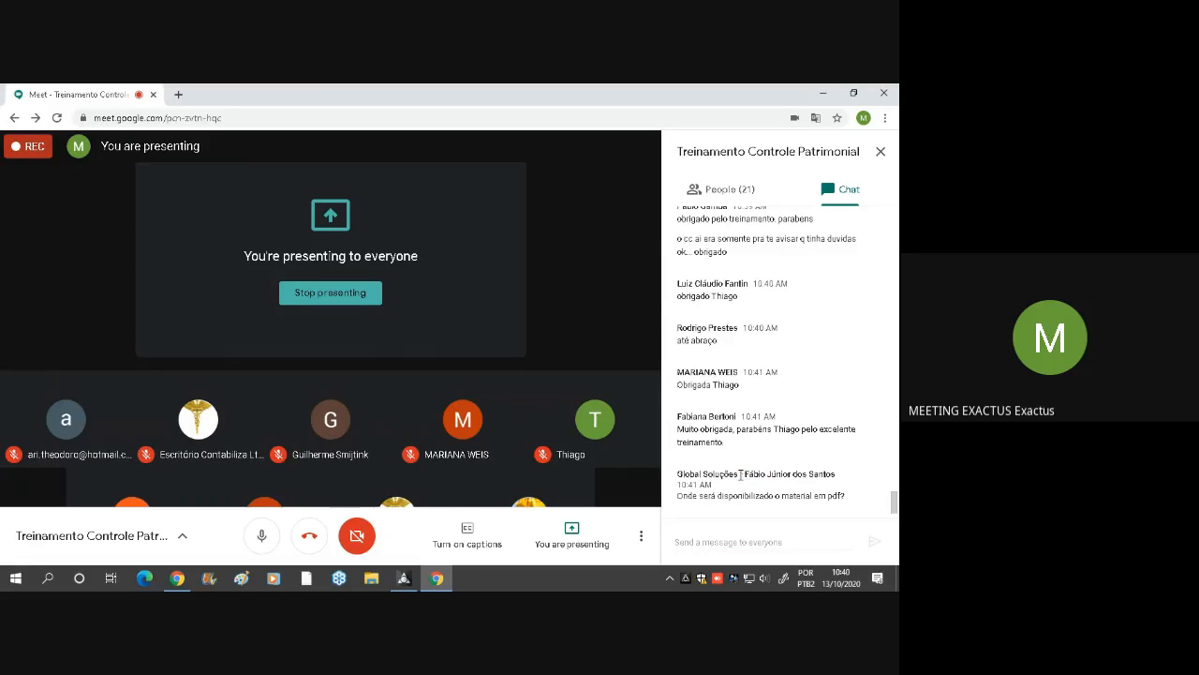
{"action": "left_click", "coordinate": [733, 541]}
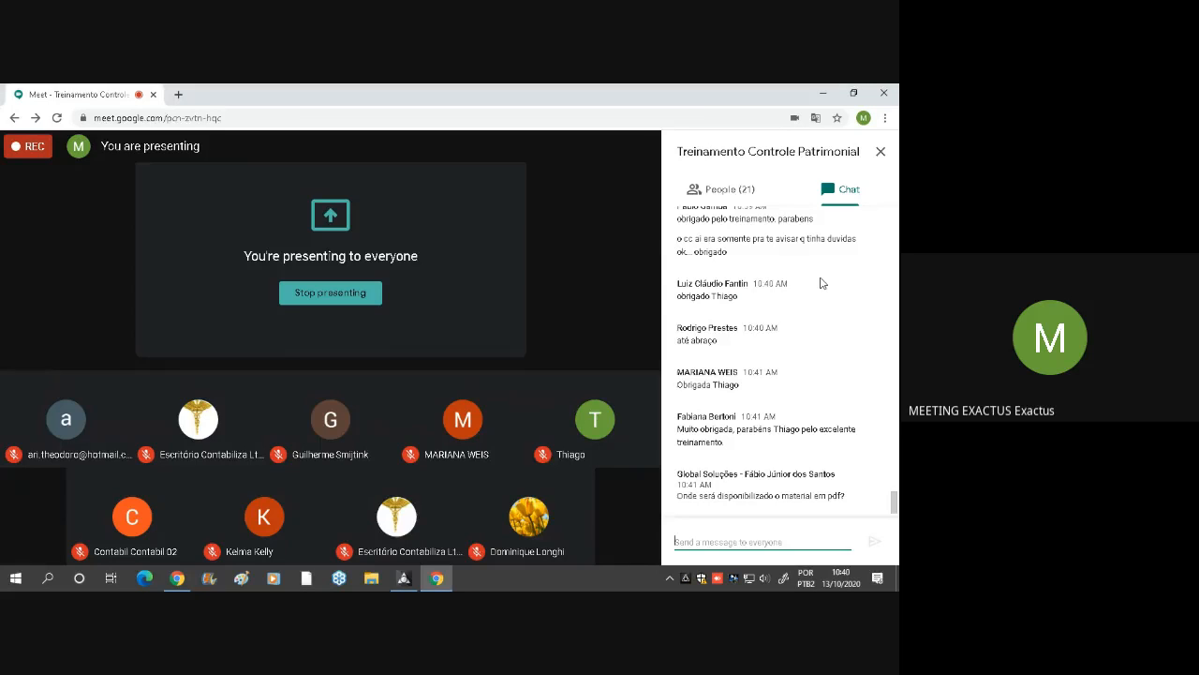
Stop the recording of the Treinamento Controle Patrimonial meeting
{"action": "mouse_move", "coordinate": [626, 487]}
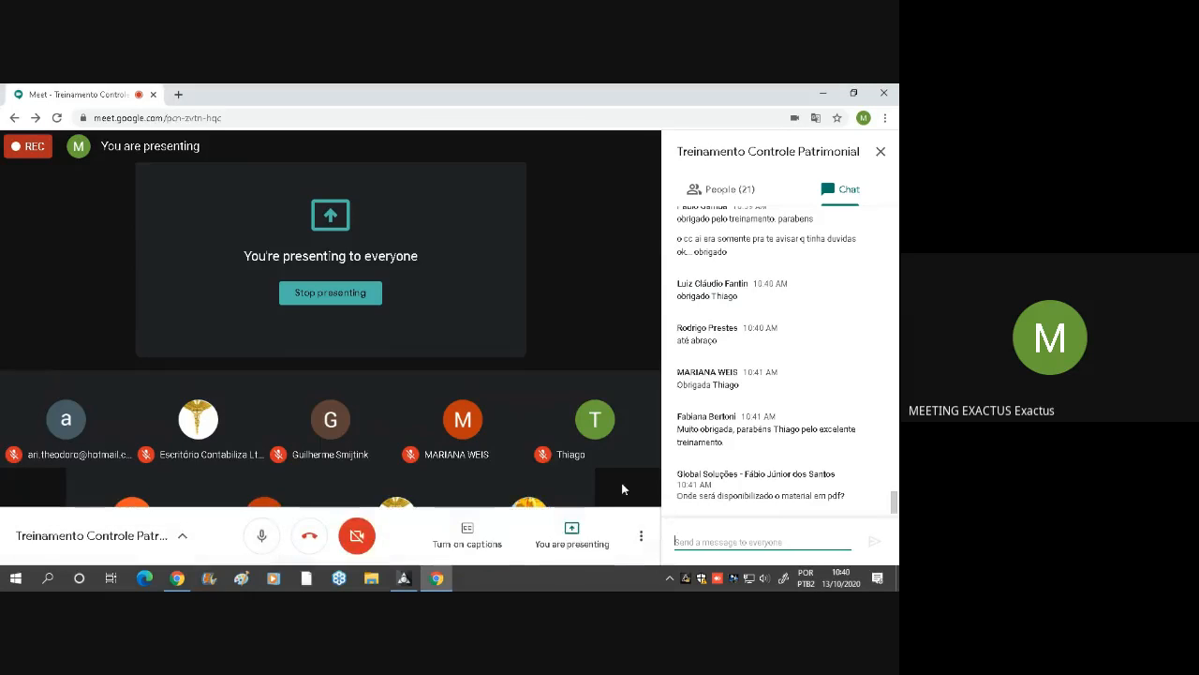
{"action": "left_click", "coordinate": [640, 538]}
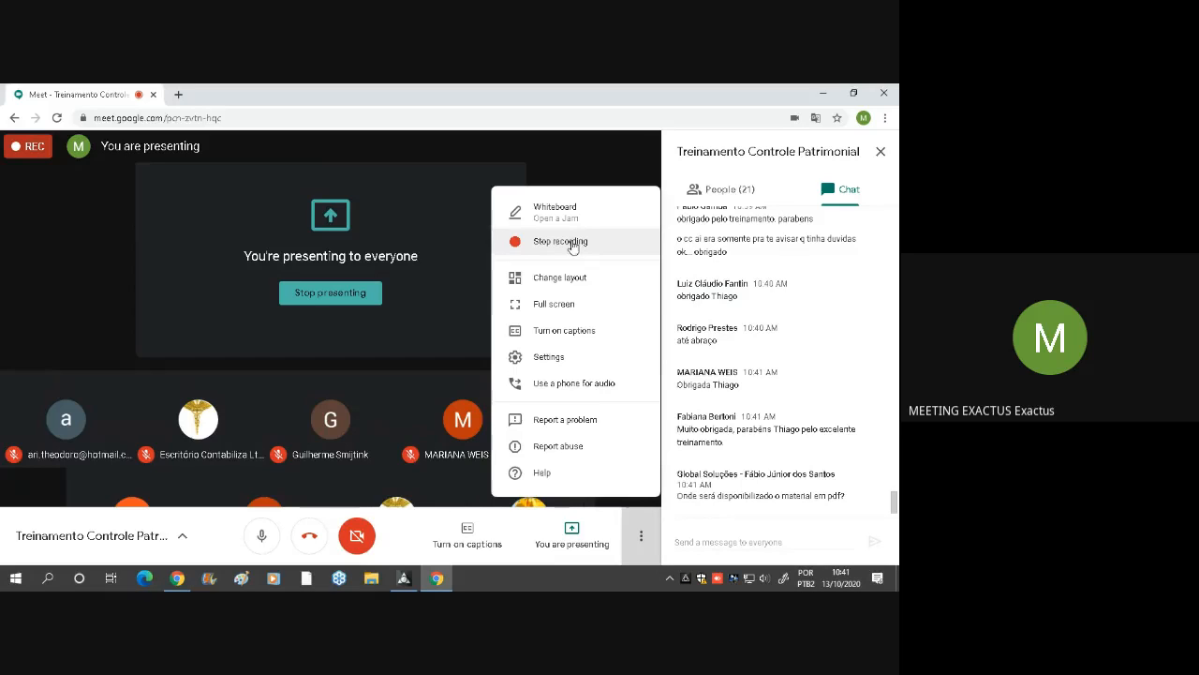
{"action": "left_click", "coordinate": [573, 242]}
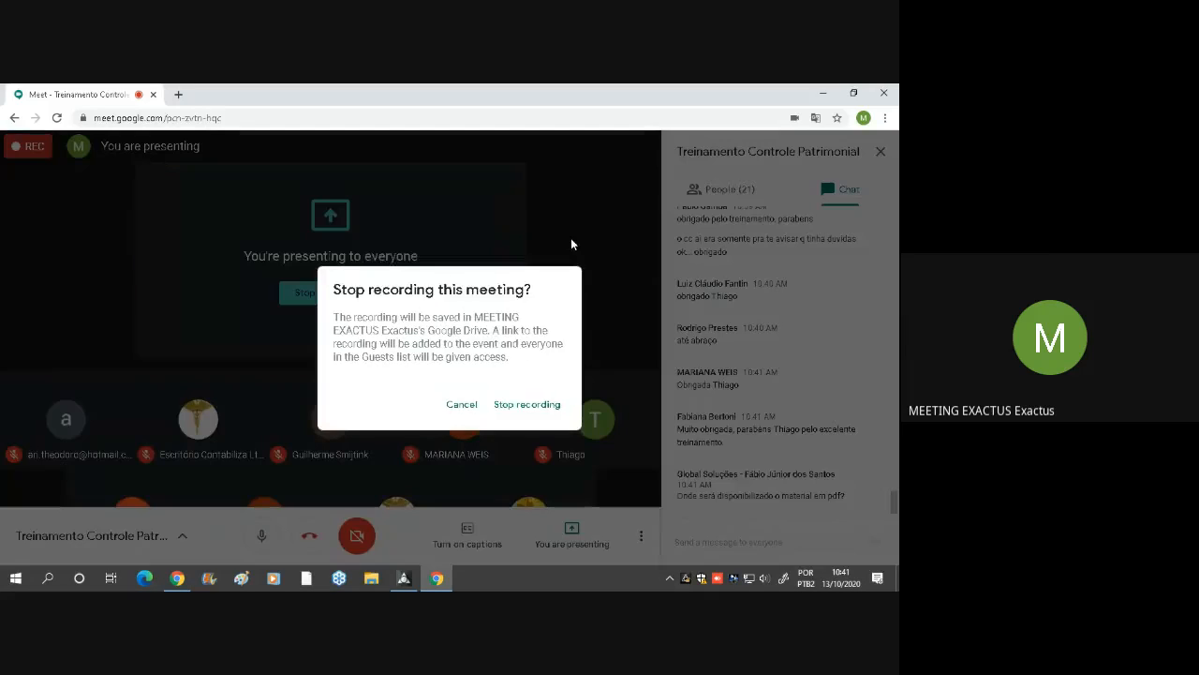